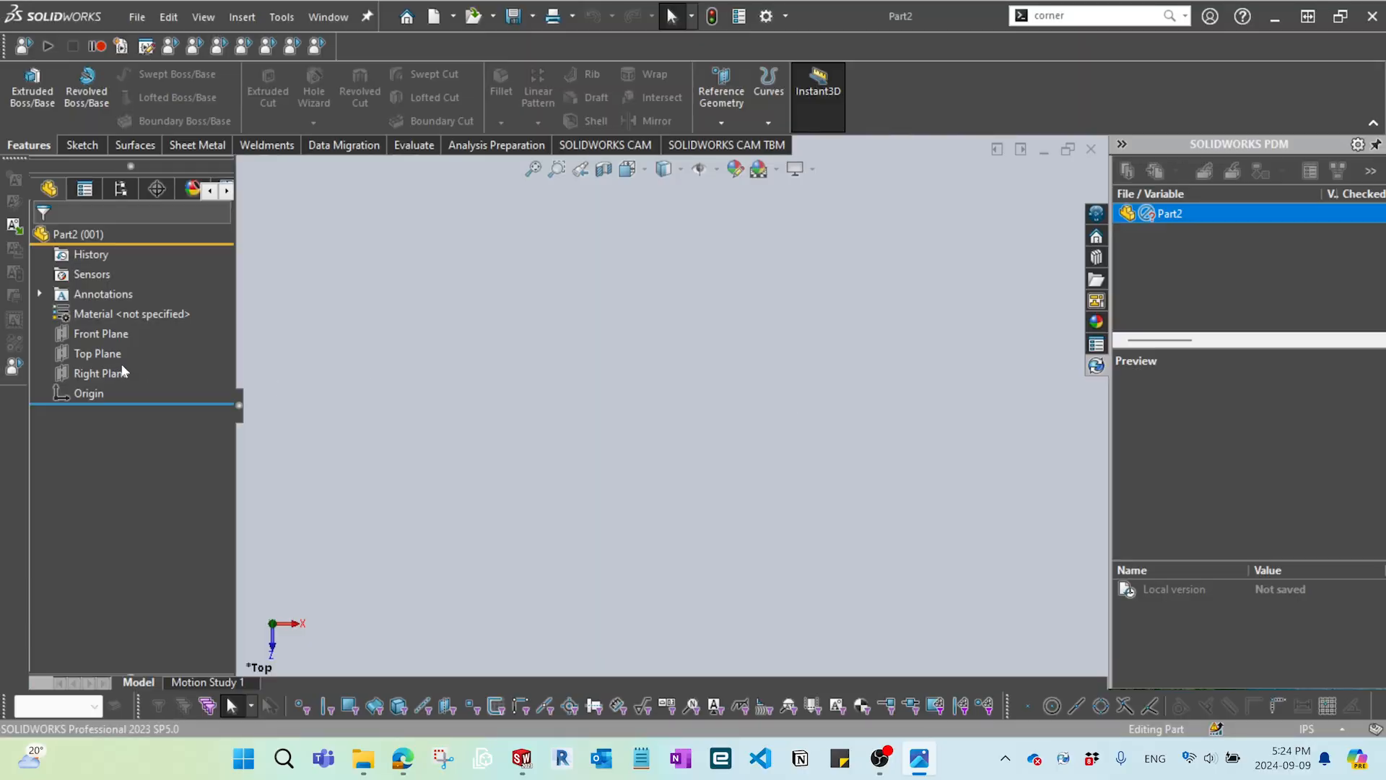
- Set the document units to MMGS (millimeter, gram, second) and start a sketch on the Top Plane
click(1315, 728)
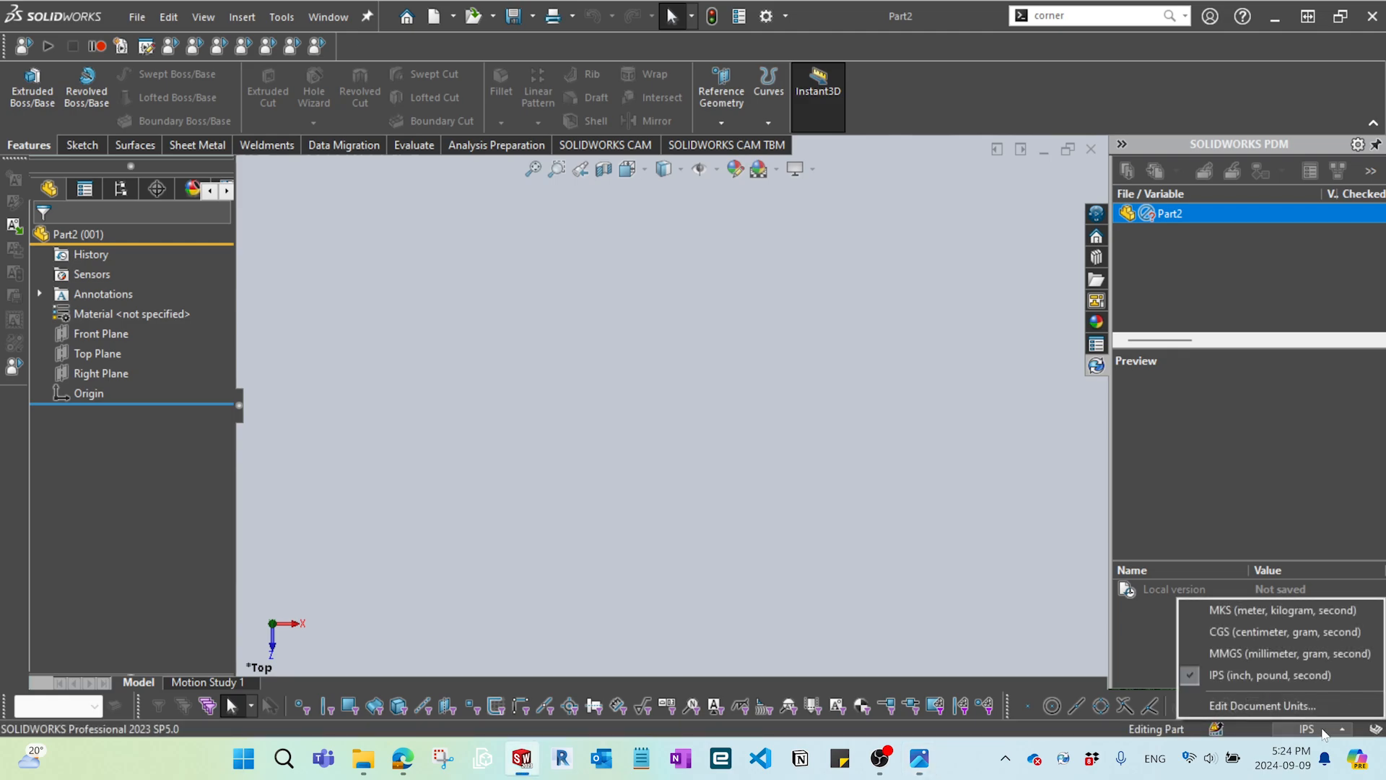
click(1263, 652)
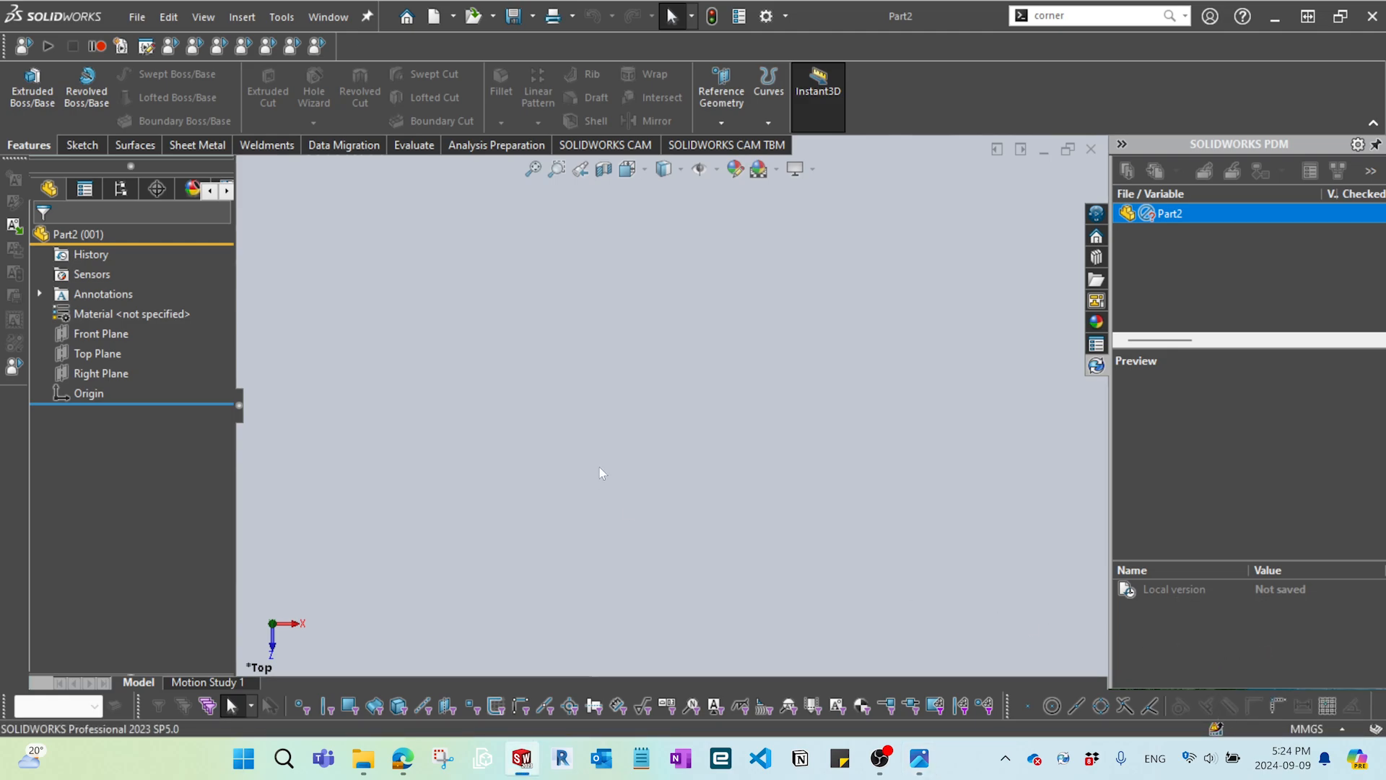
click(97, 351)
click(143, 324)
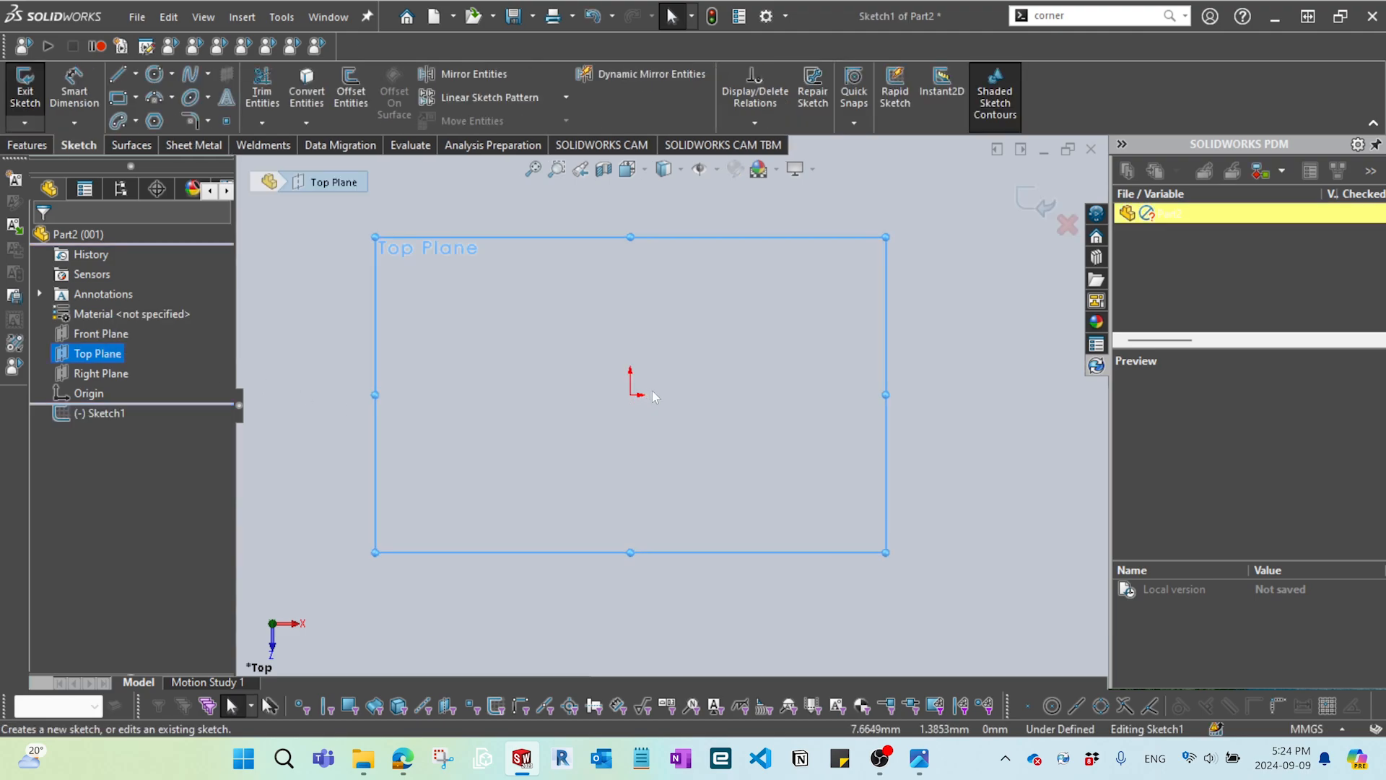
- Sketch a 60 mm diameter circle centred on the origin and place its diameter dimension to the circle's lower left
scroll(652, 392, down, 1)
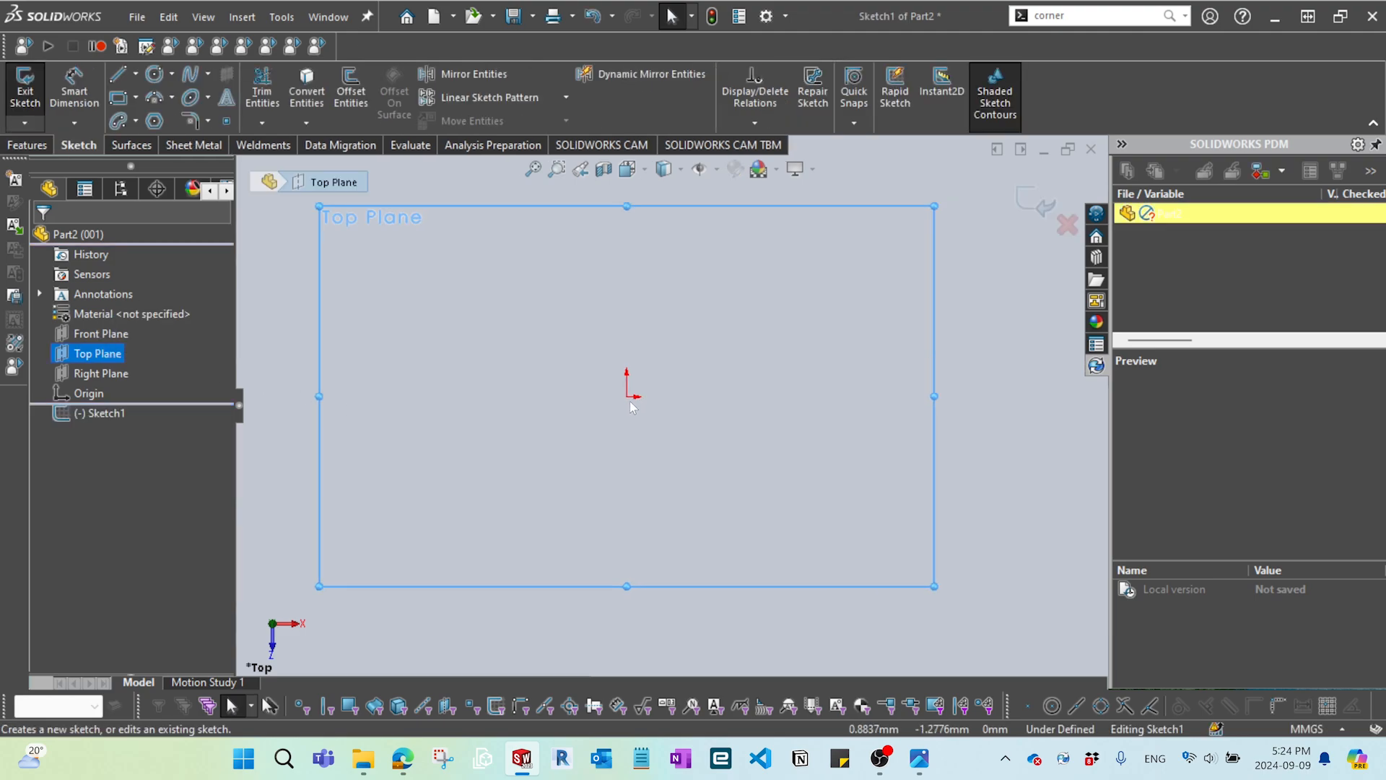
click(154, 74)
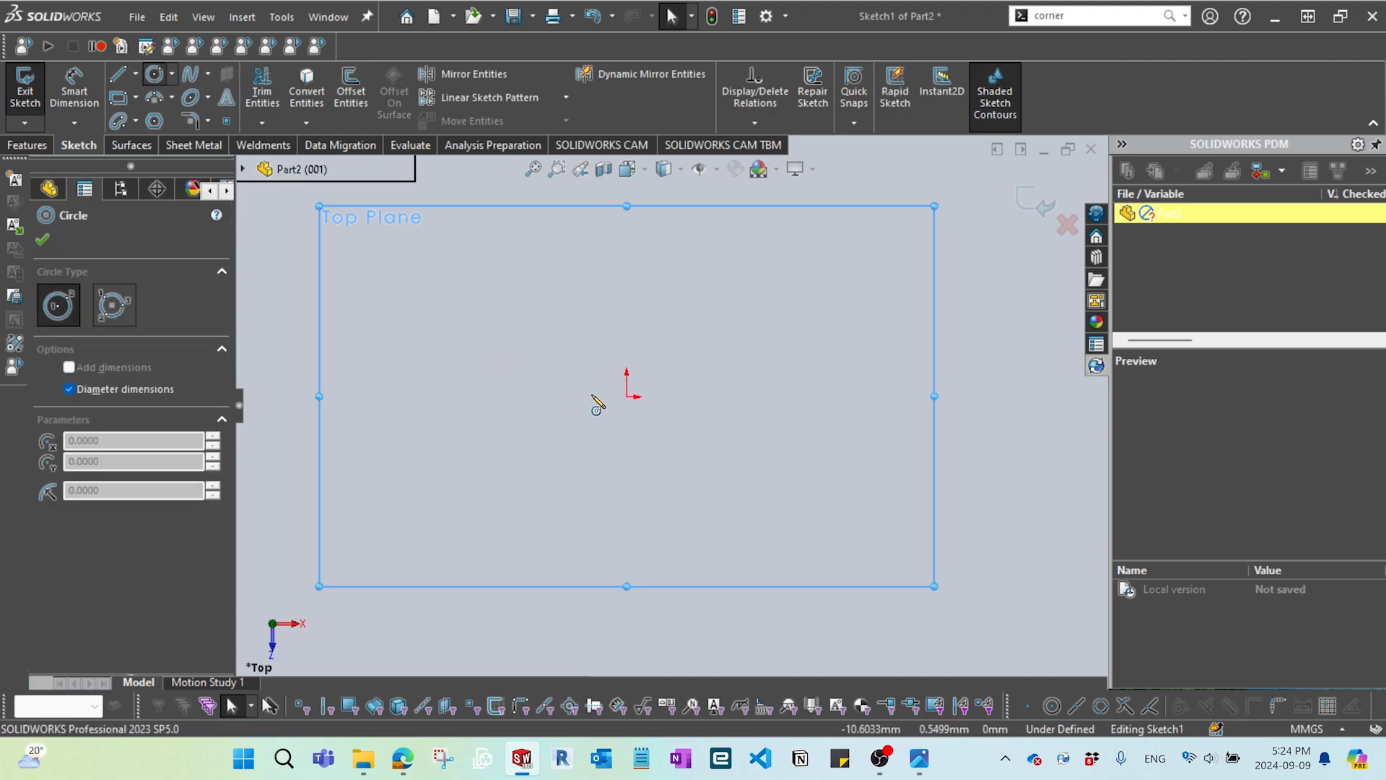
click(627, 397)
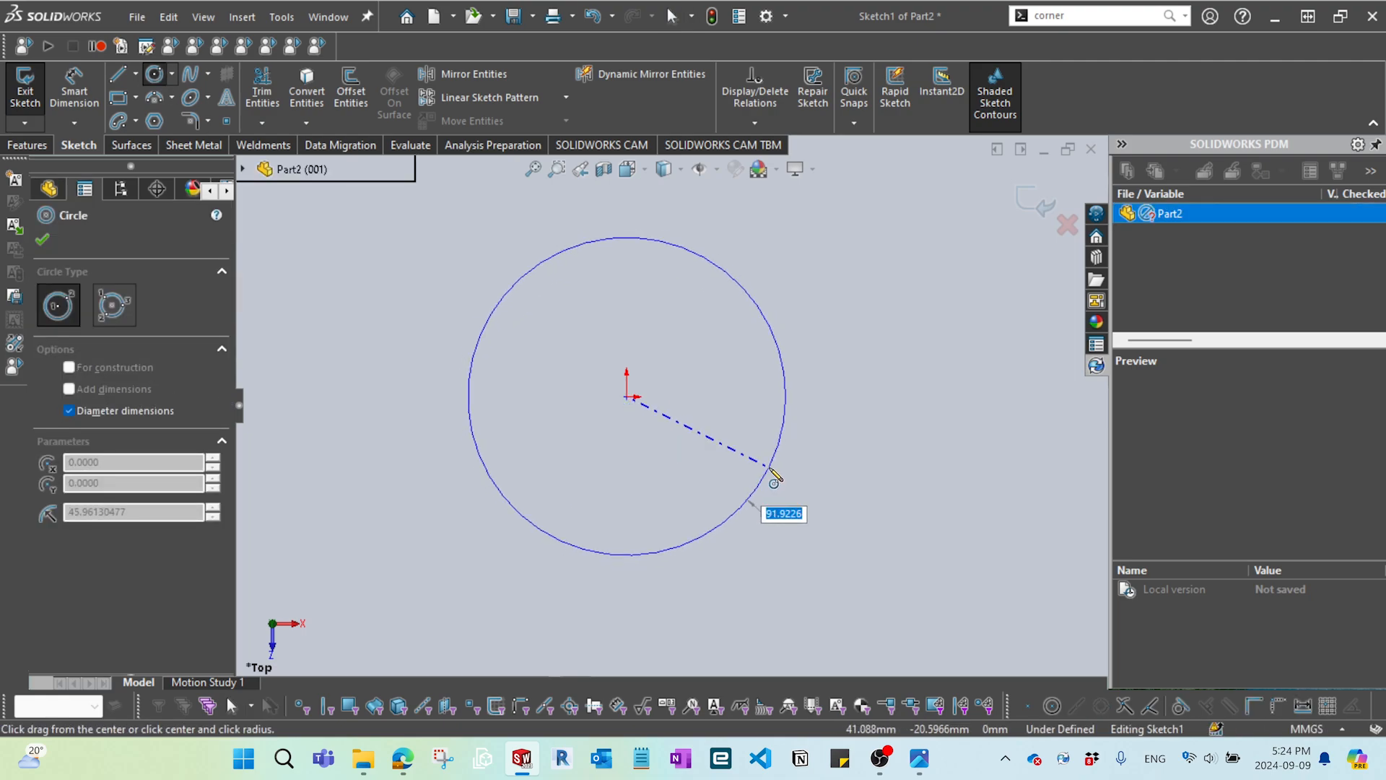
text(60)
key(Return)
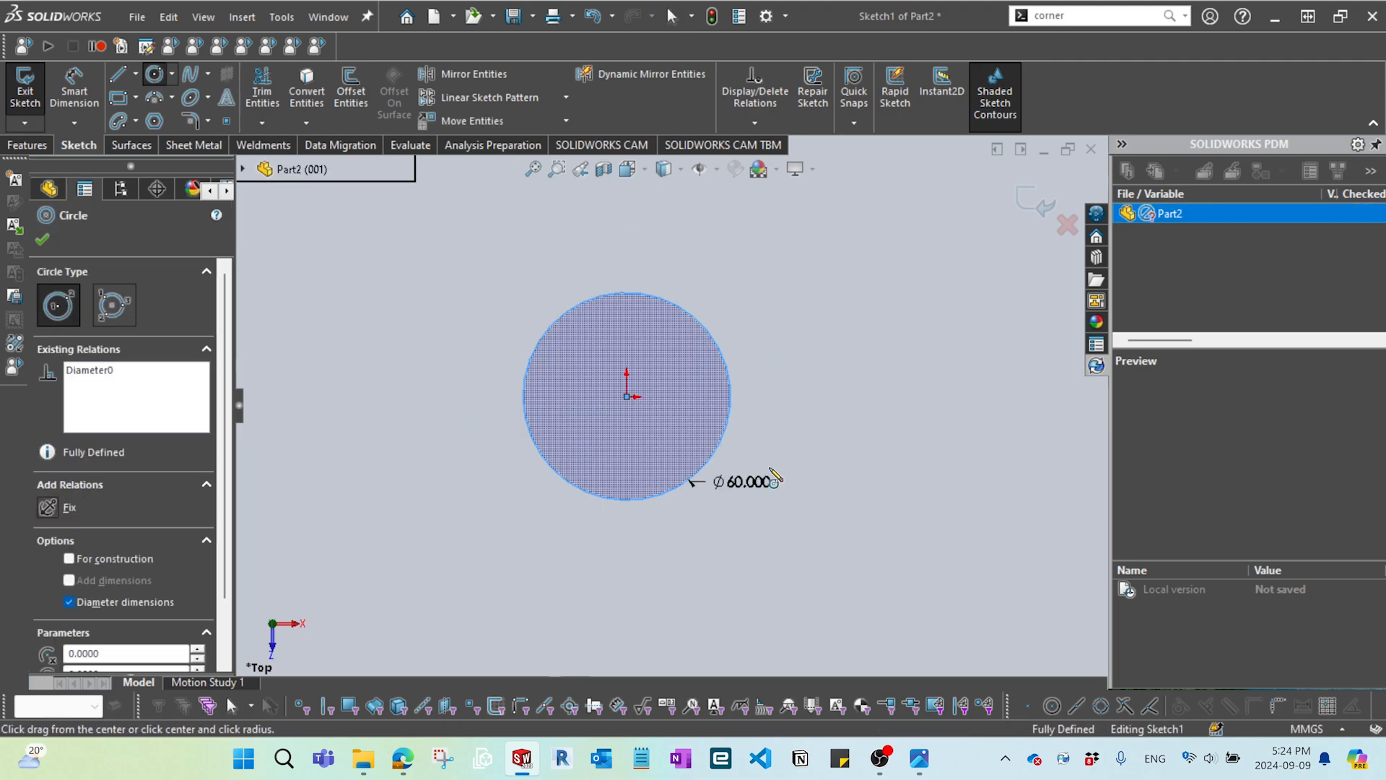
key(Escape)
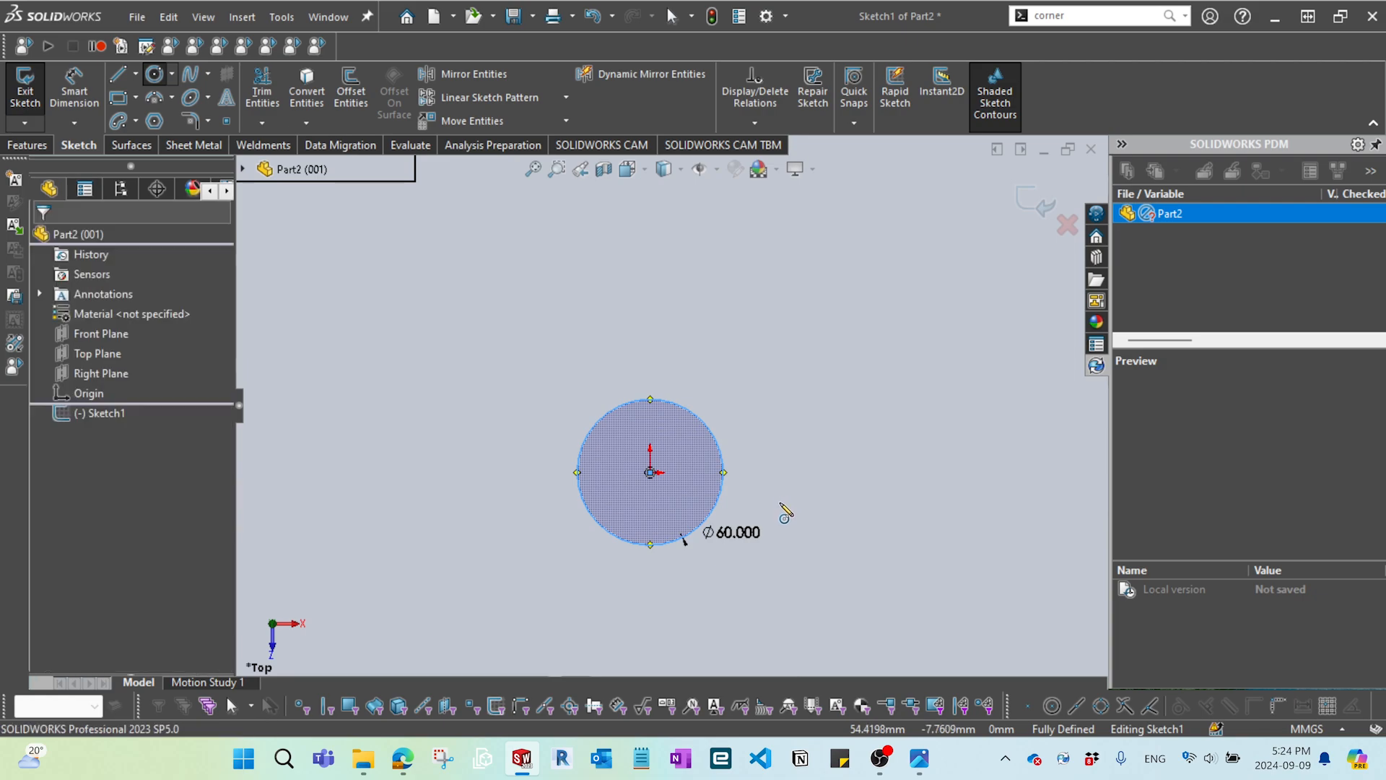
drag(737, 533, 411, 535)
scroll(903, 495, up, 2)
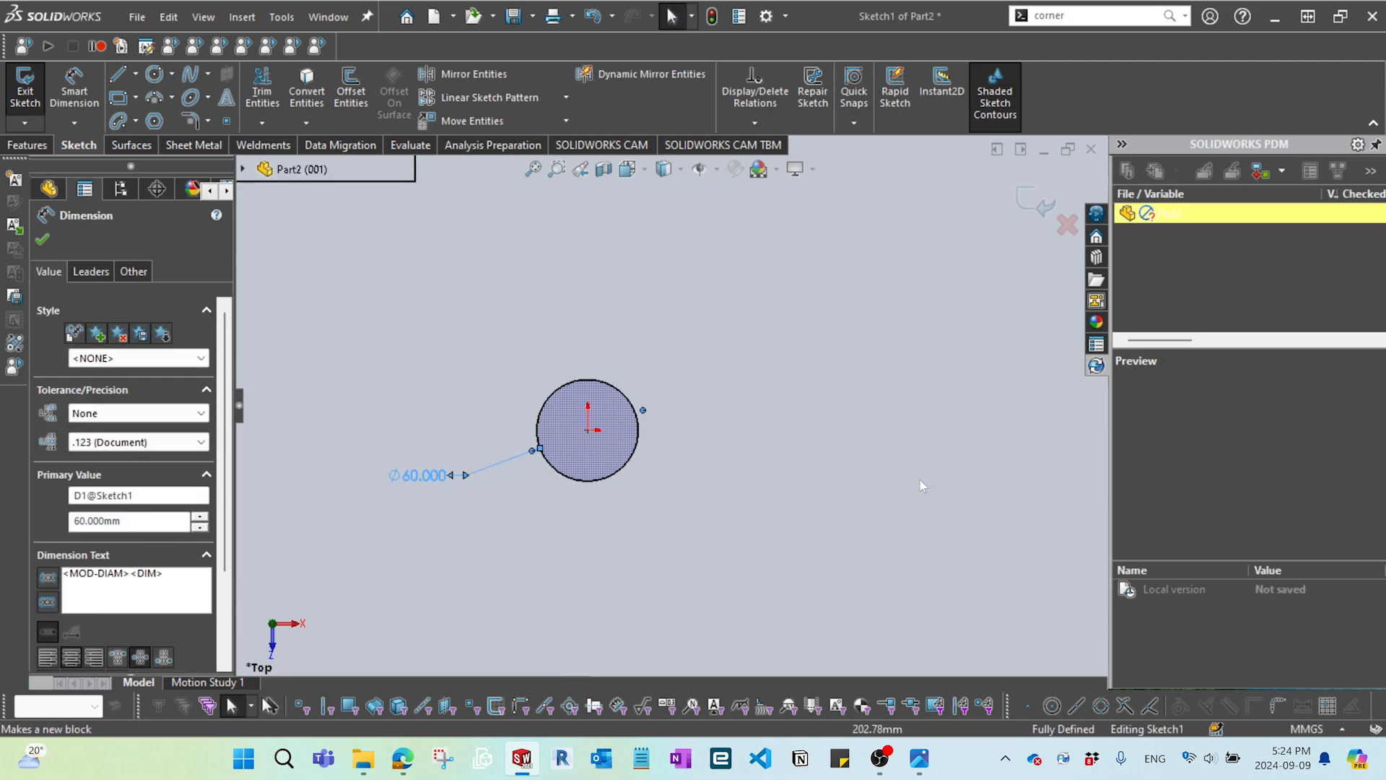
- Sketch a second circle, 25 mm in diameter, centred about 152 mm to the right of the origin
scroll(920, 479, down, 1)
right_drag(902, 475, 731, 439)
click(816, 416)
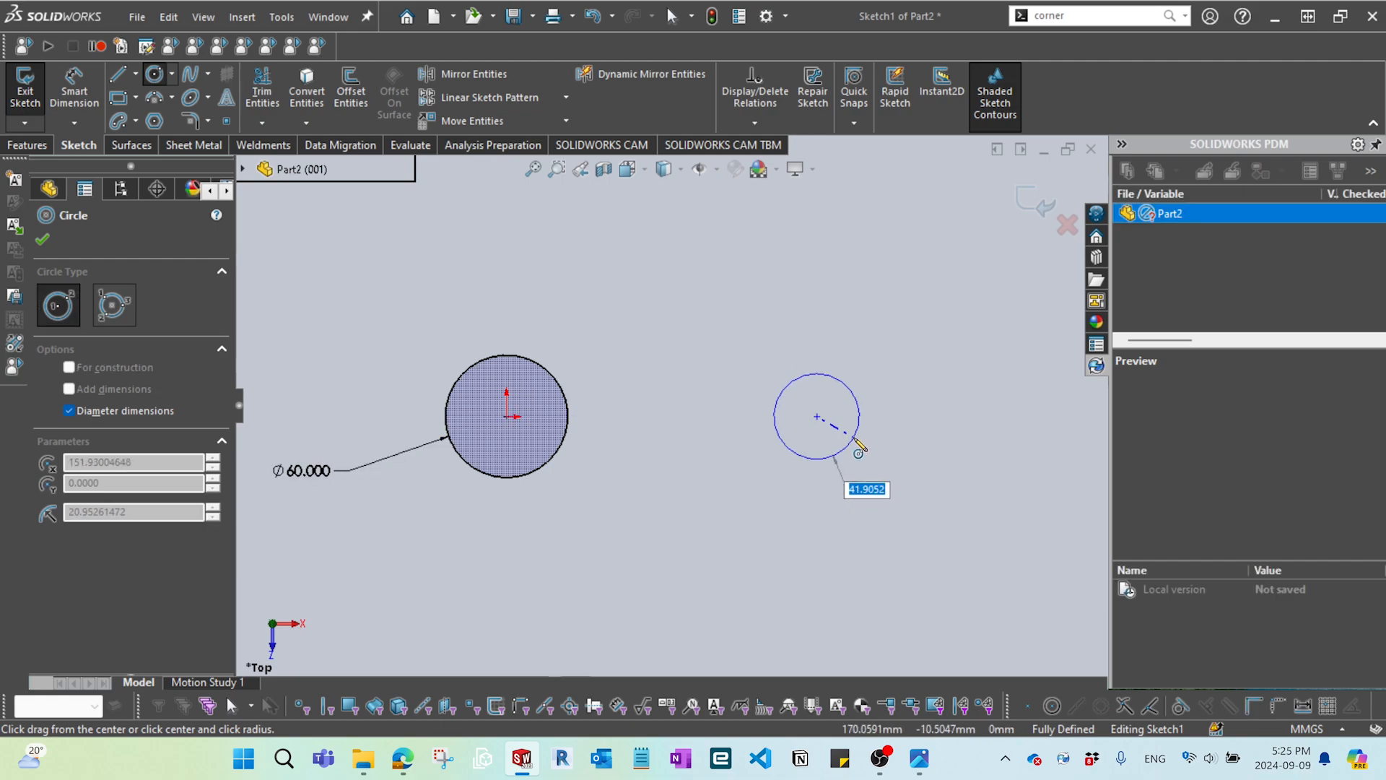
text(25)
key(Return)
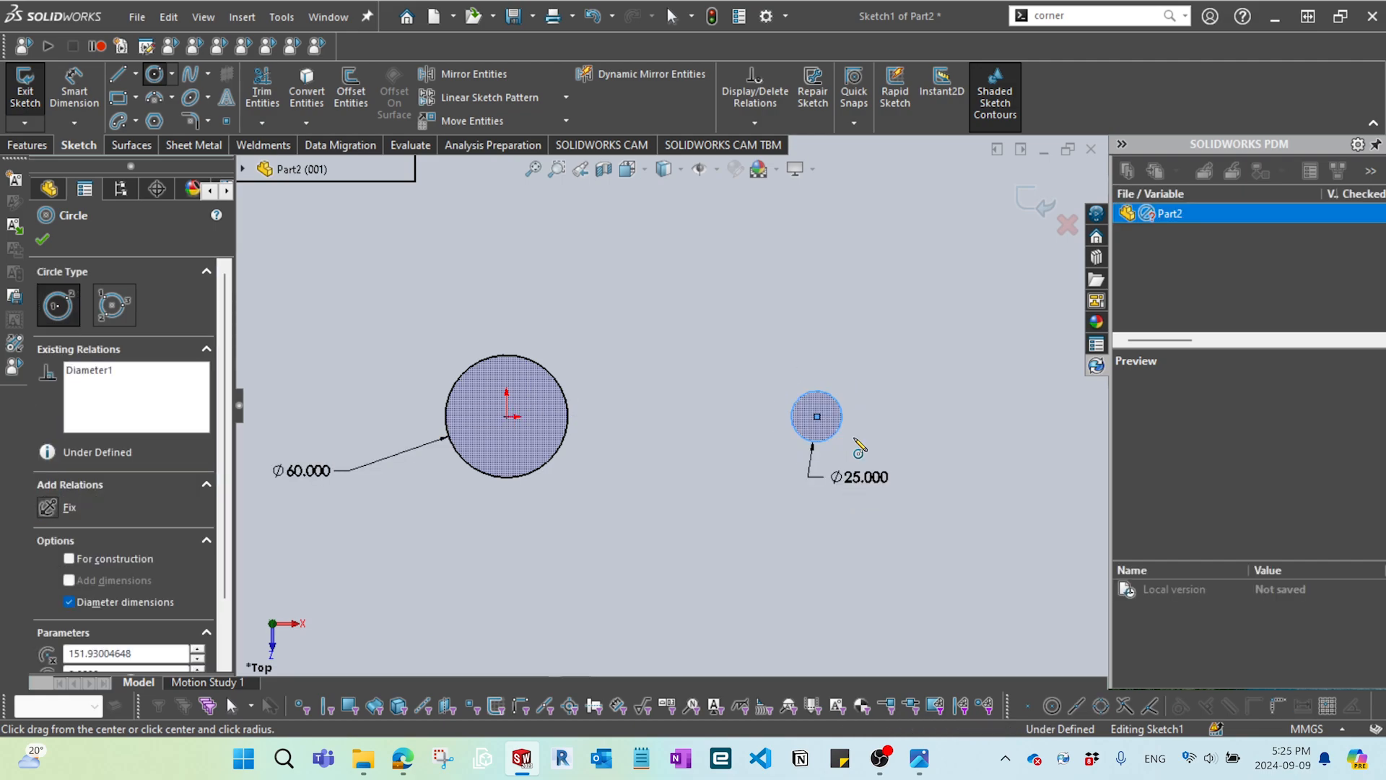
key(Escape)
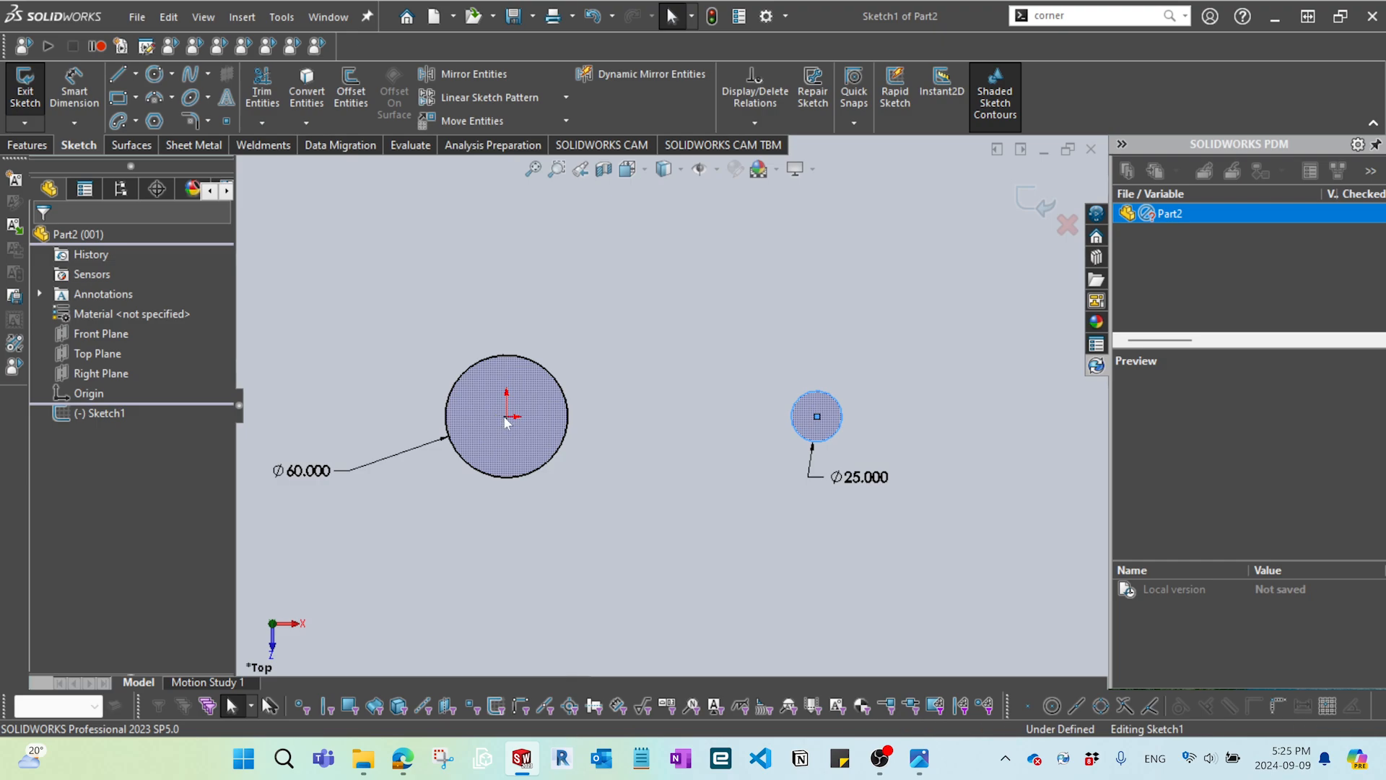
- Add a Horizontal relation between the centres of the large and small circles
click(506, 418)
ctrl+click(818, 417)
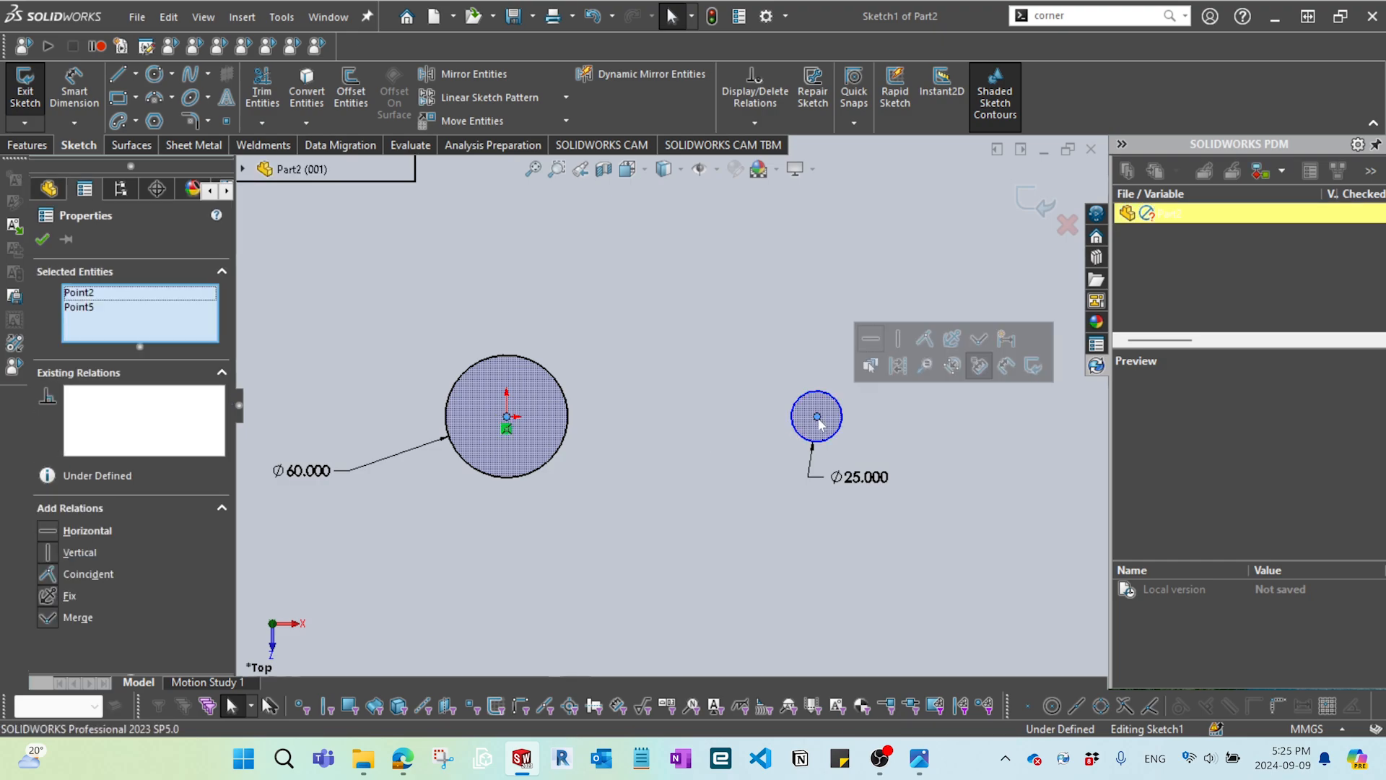
click(870, 340)
click(721, 488)
scroll(721, 485, down, 1)
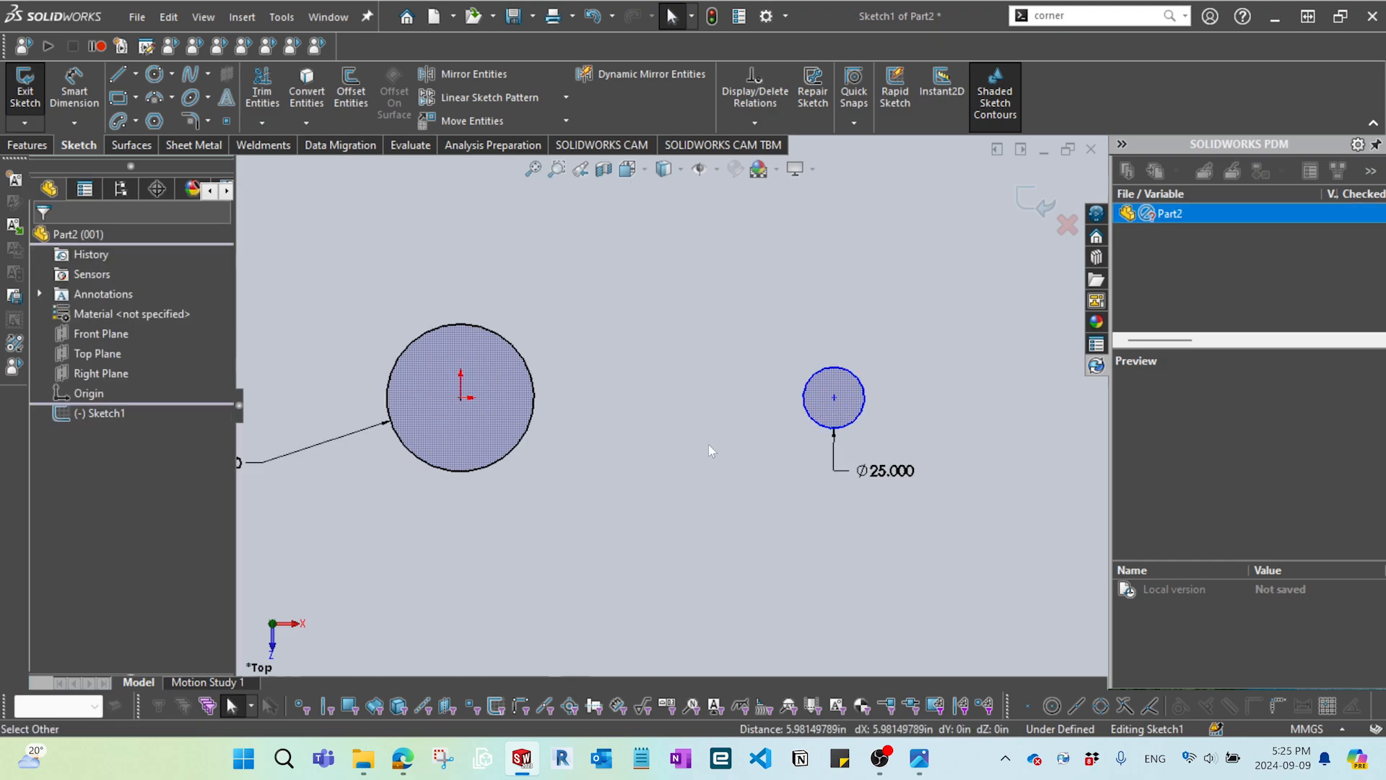
mouse_move(834, 398)
mouse_down()
mouse_move(715, 404)
mouse_move(902, 417)
mouse_move(849, 415)
mouse_up()
scroll(725, 513, up, 1)
click(725, 513)
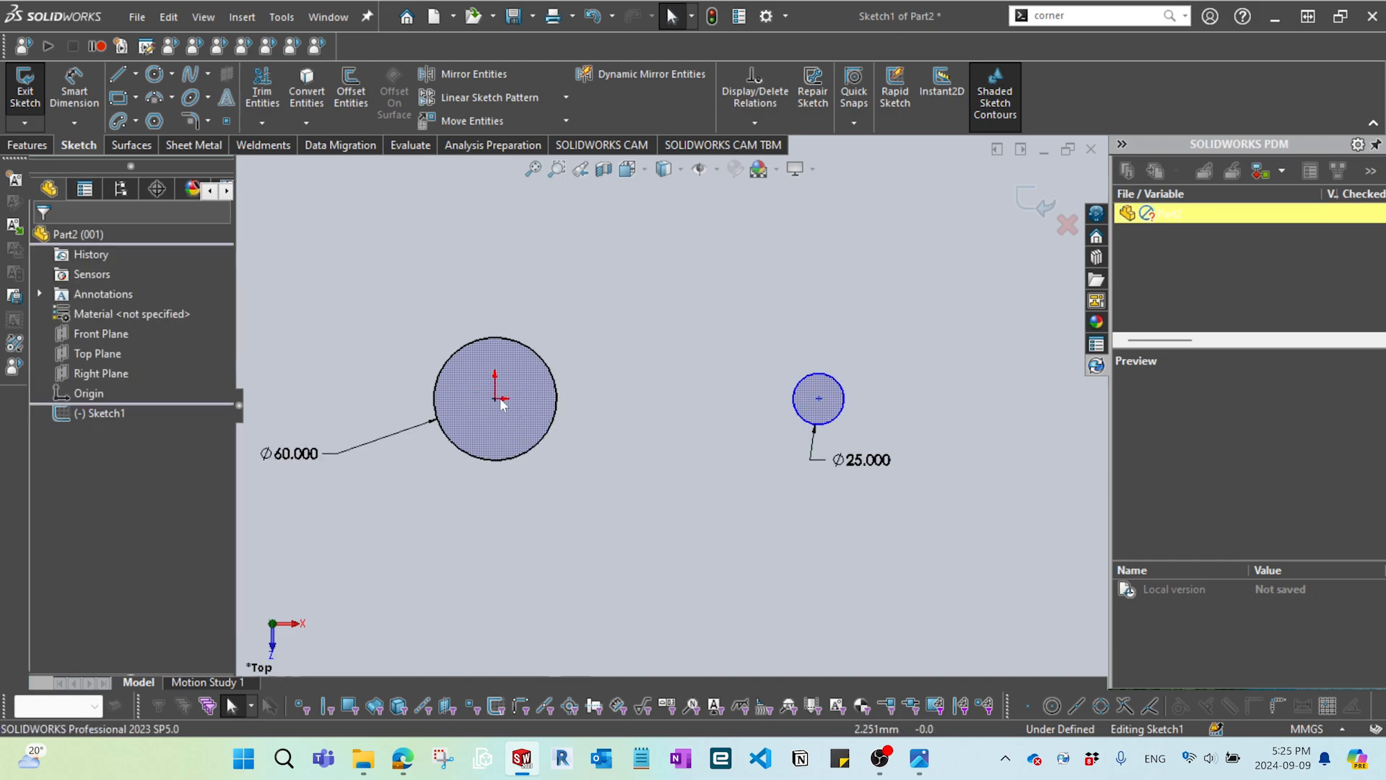
- Dimension the horizontal distance between the two circle centres as 125 mm, placed above the circles
key(d)
click(495, 398)
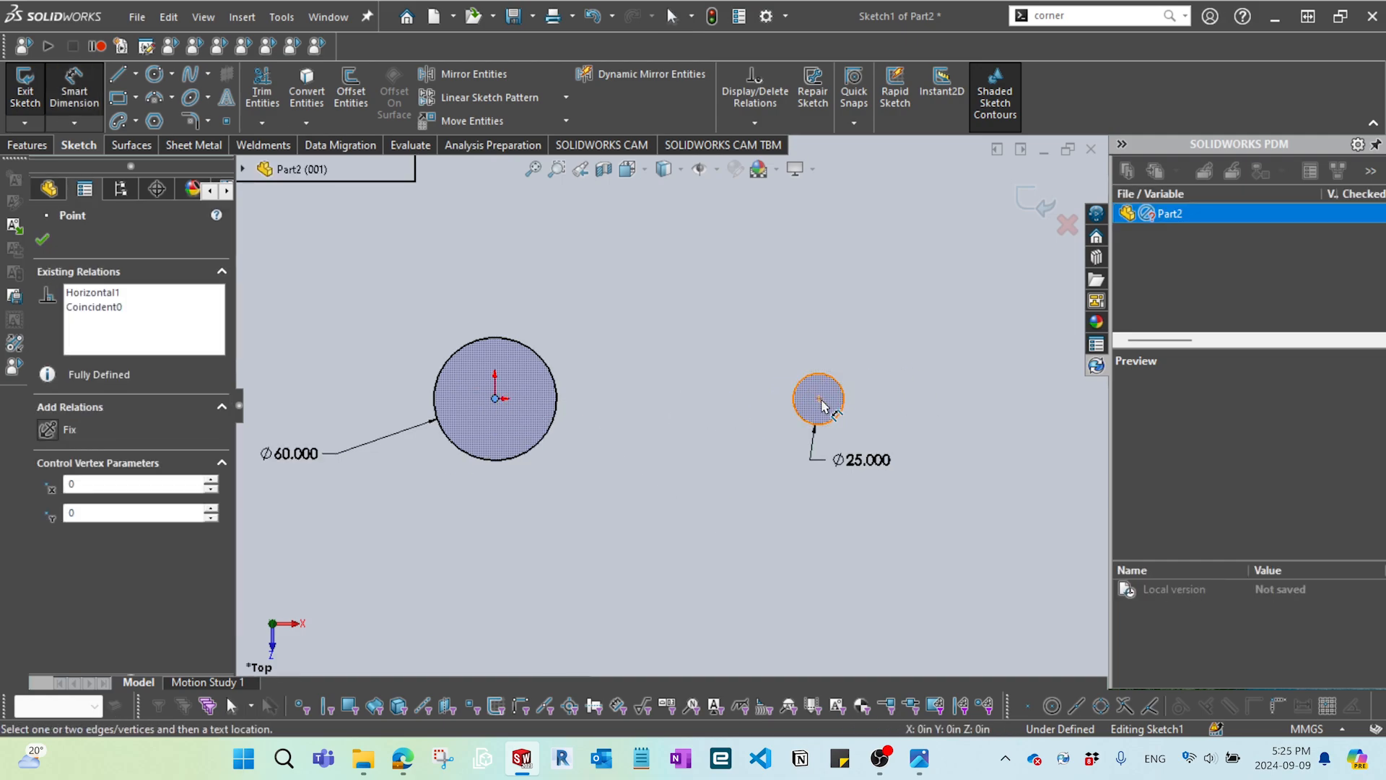
click(819, 398)
click(663, 297)
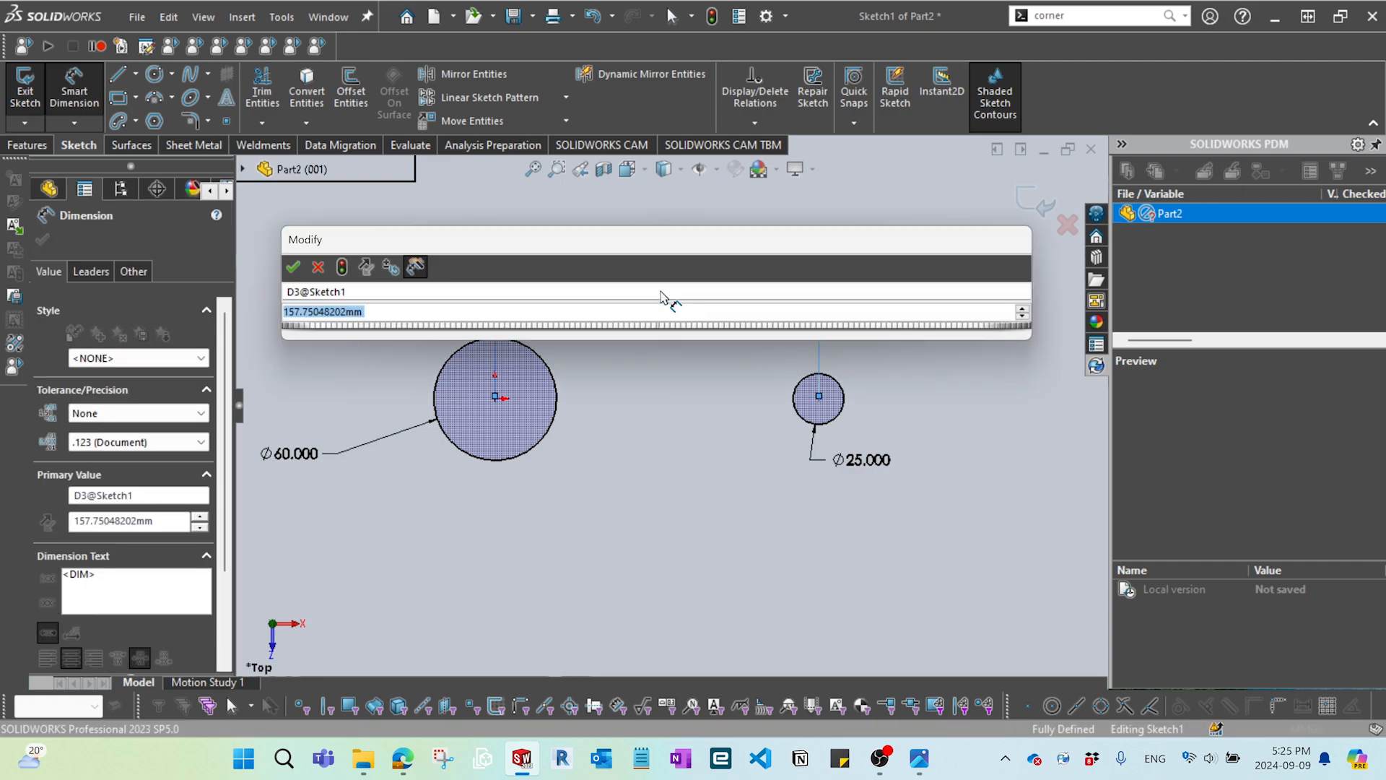
text(125)
key(Return)
key(Escape)
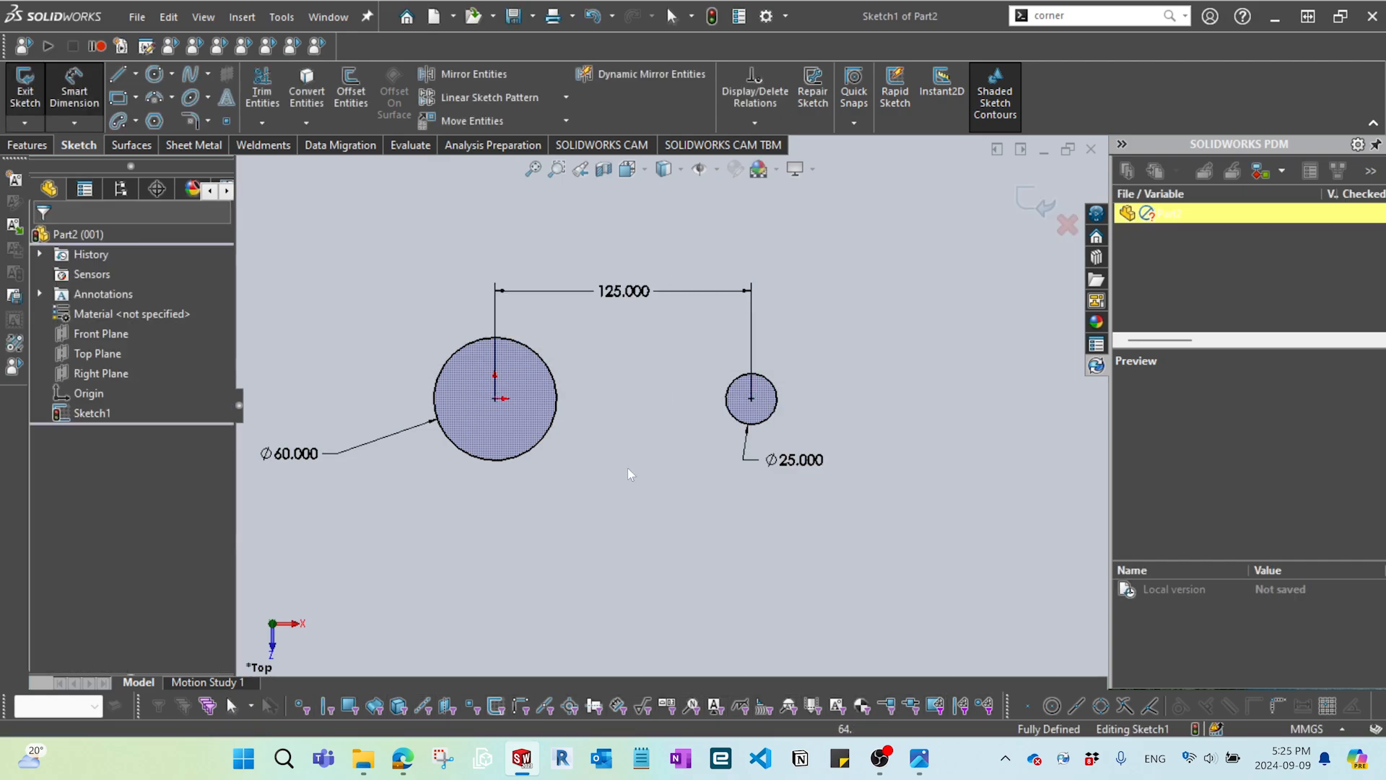
- Exit the two-circle sketch
mouse_move(627, 468)
middle_down()
mouse_move(595, 337)
mouse_move(637, 415)
mouse_move(517, 436)
middle_up()
key(space)
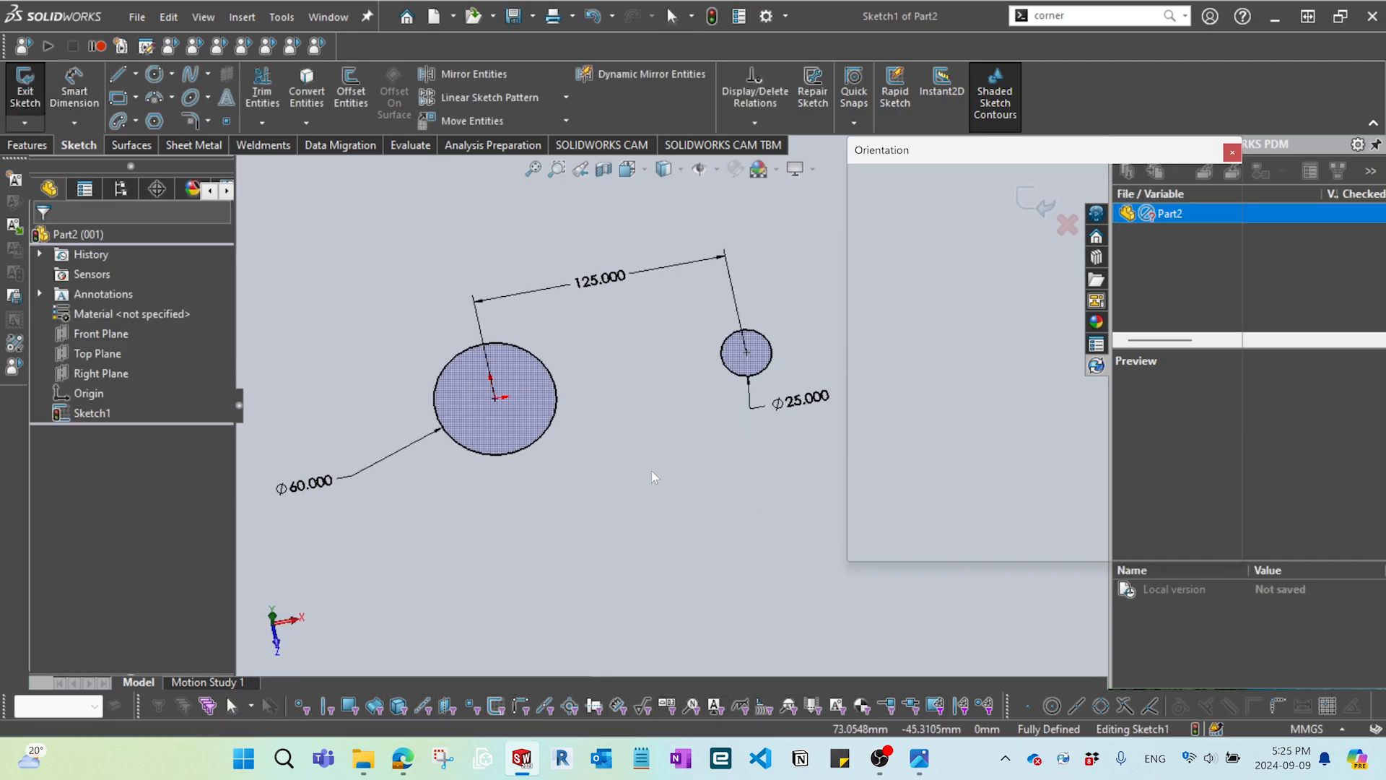
click(517, 436)
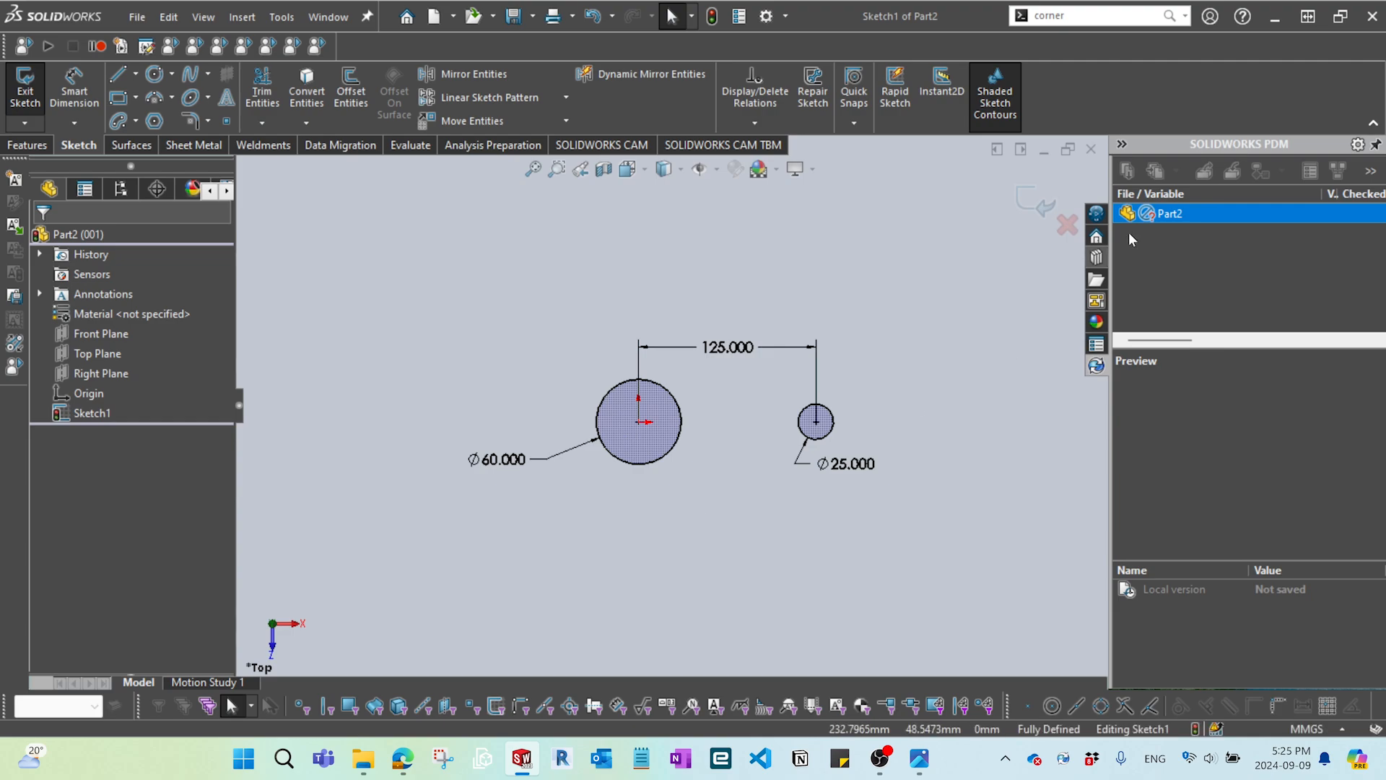
click(1034, 194)
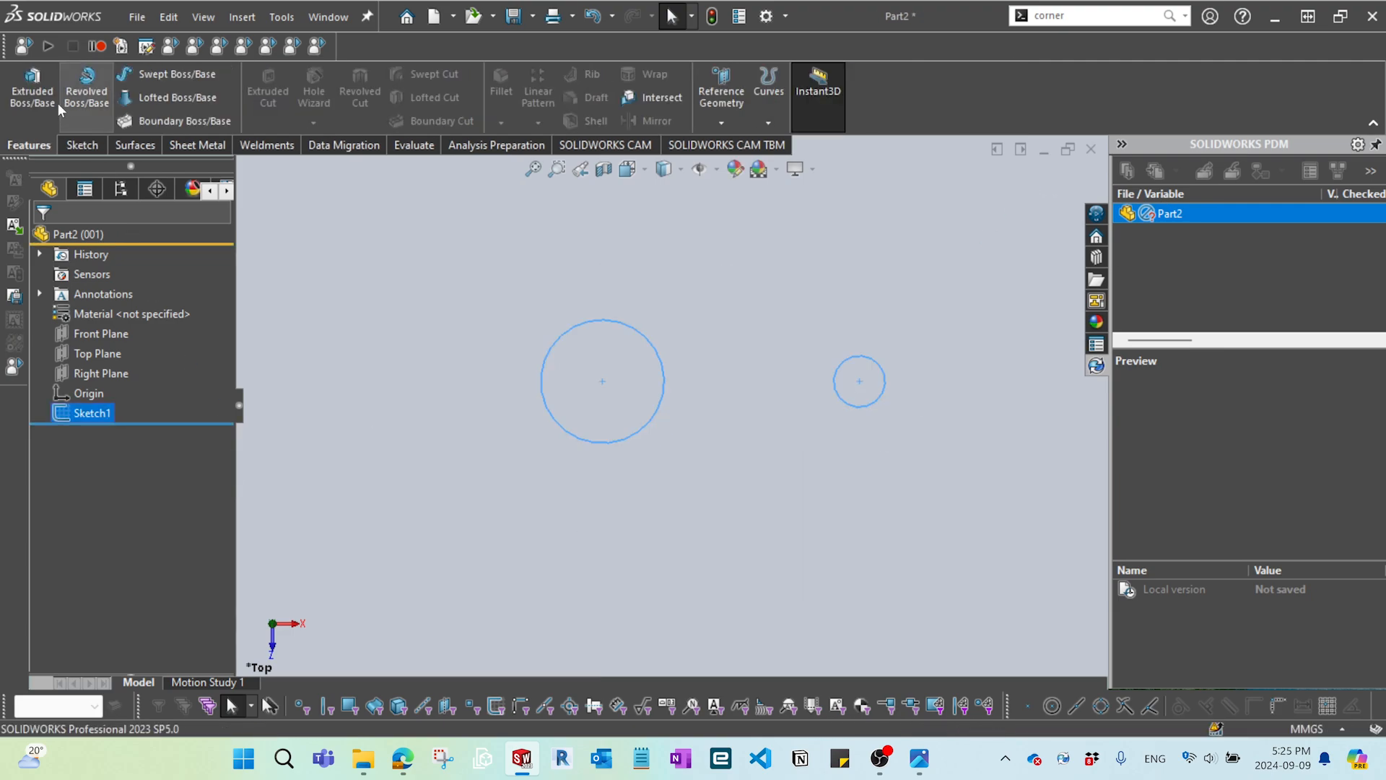
- Start an Extruded Boss/Base from the two-circle sketch and remove the whole sketch from its selected contours
click(40, 106)
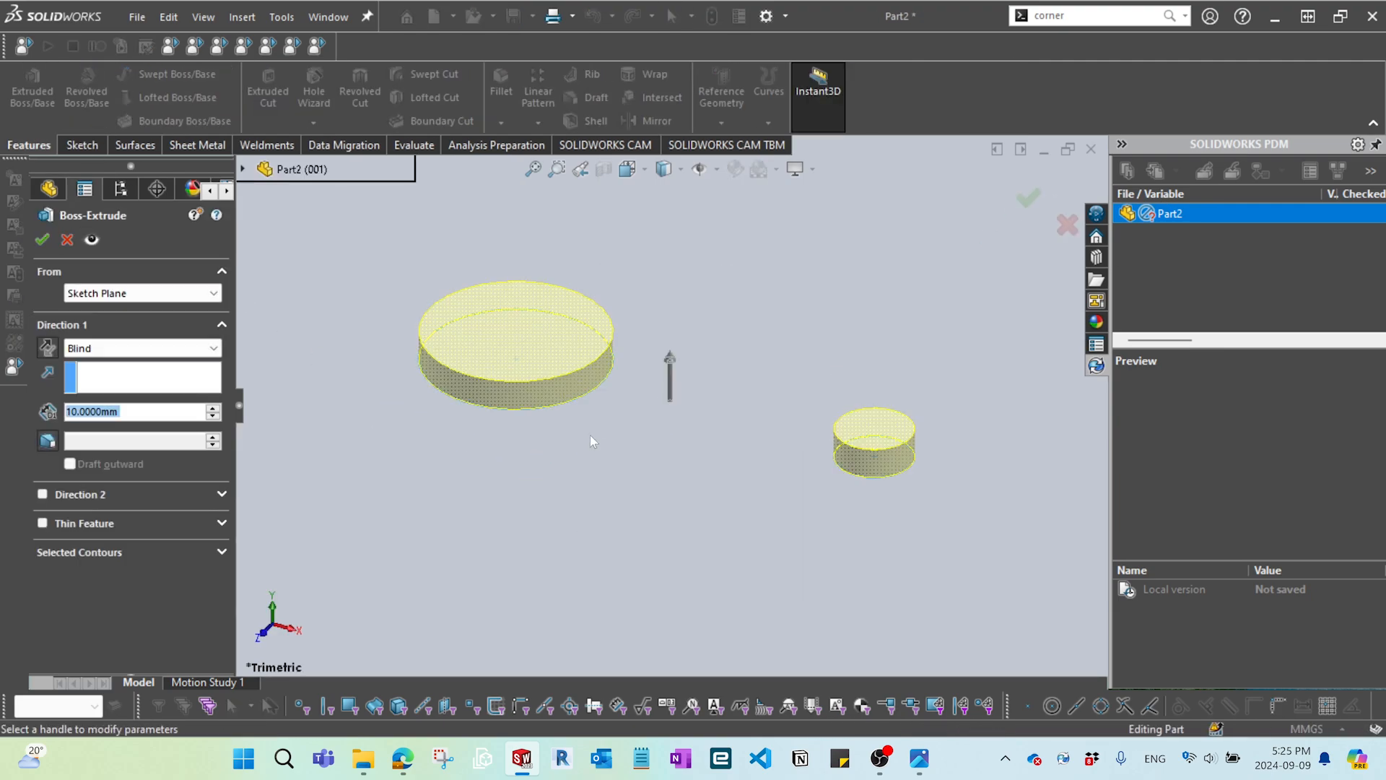
click(89, 549)
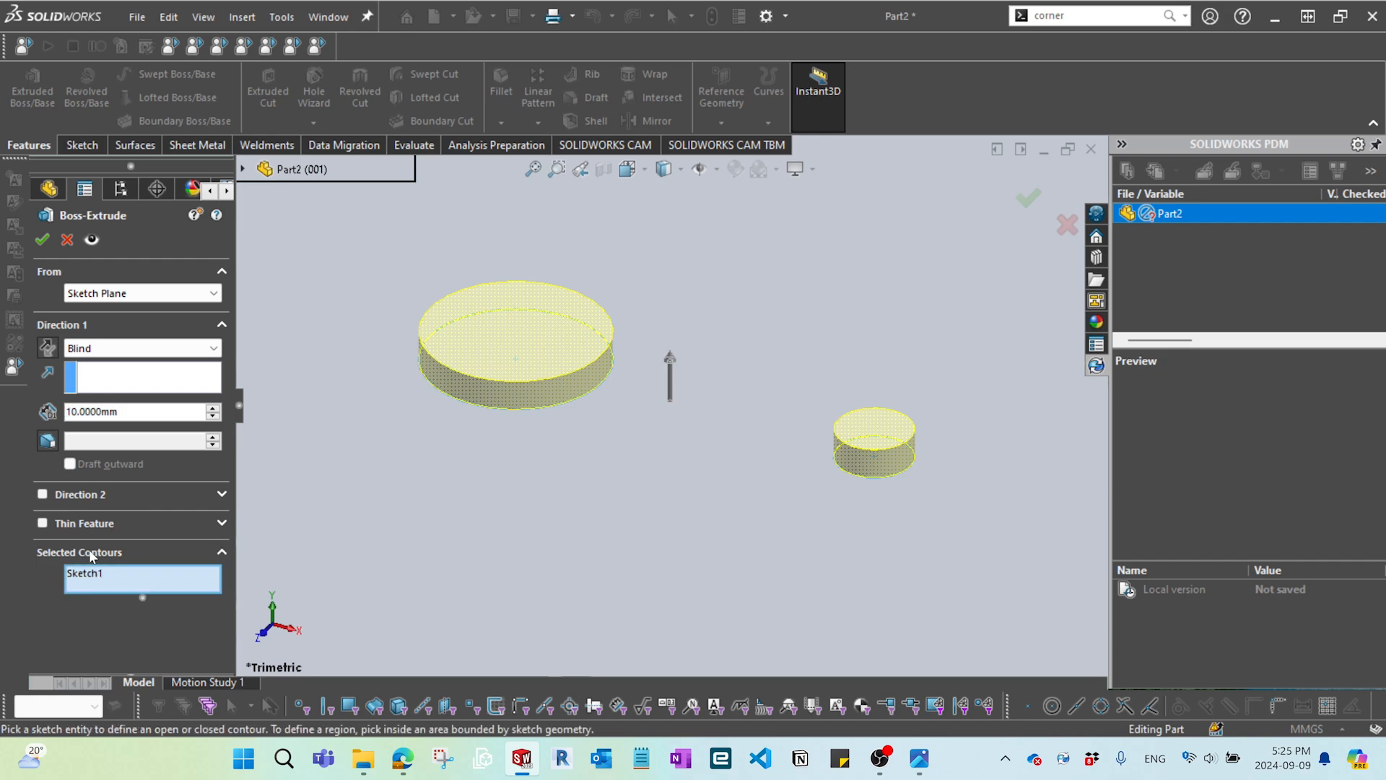
click(98, 577)
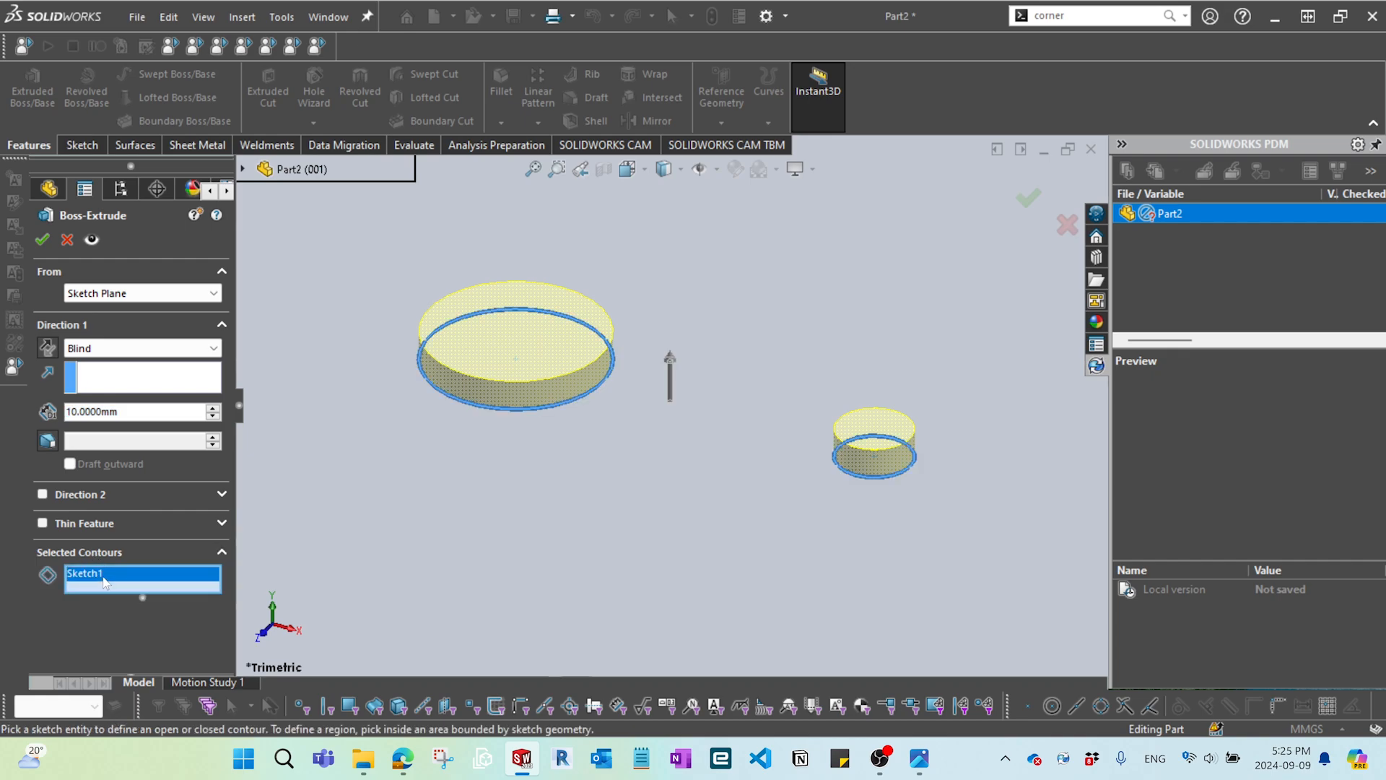
key(Delete)
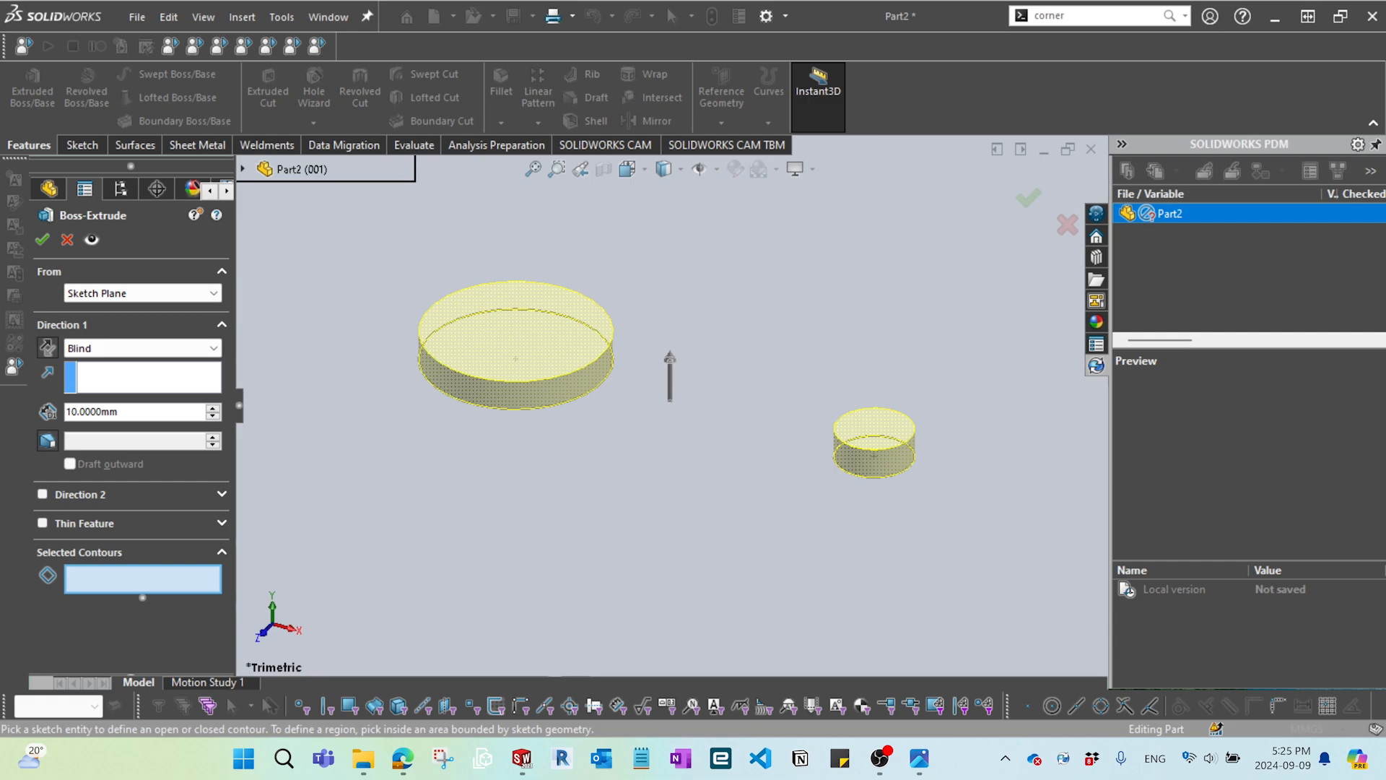
click(129, 463)
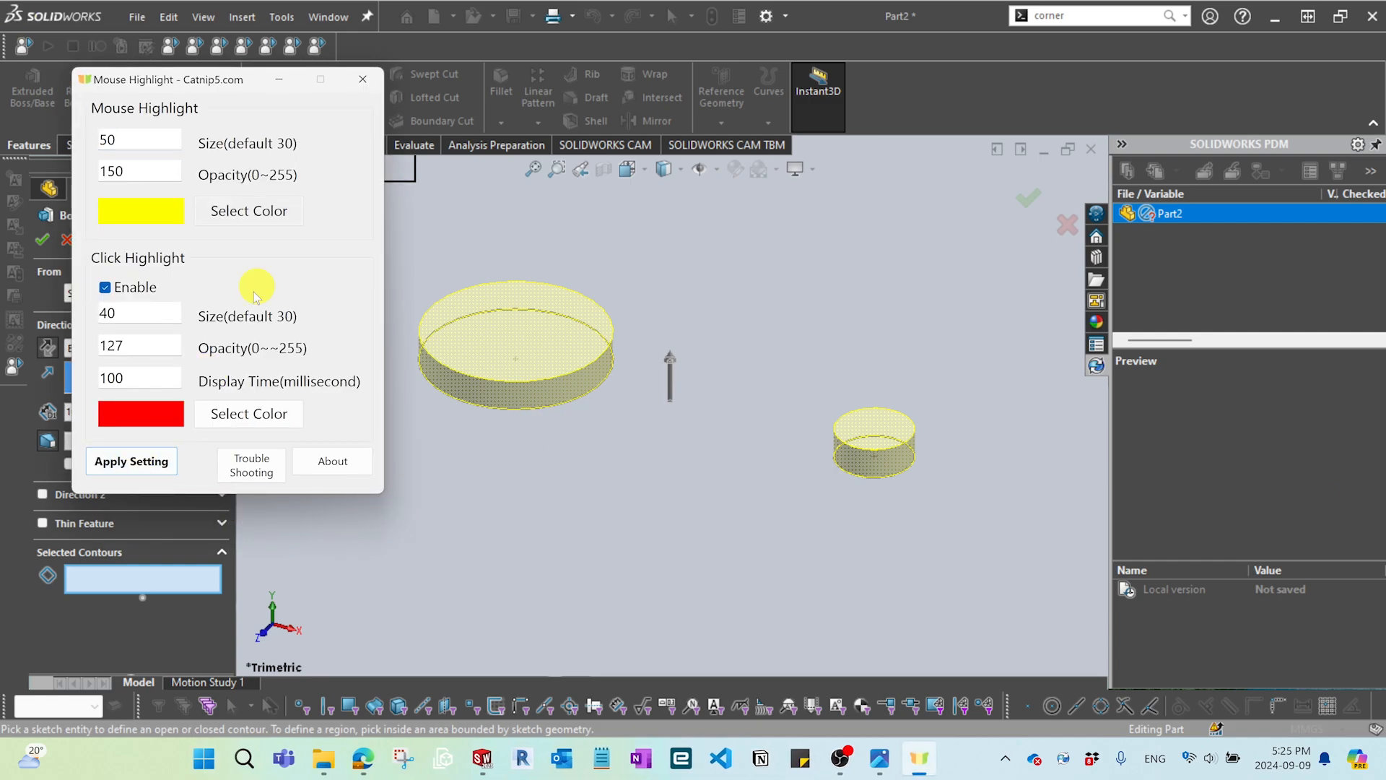
click(362, 78)
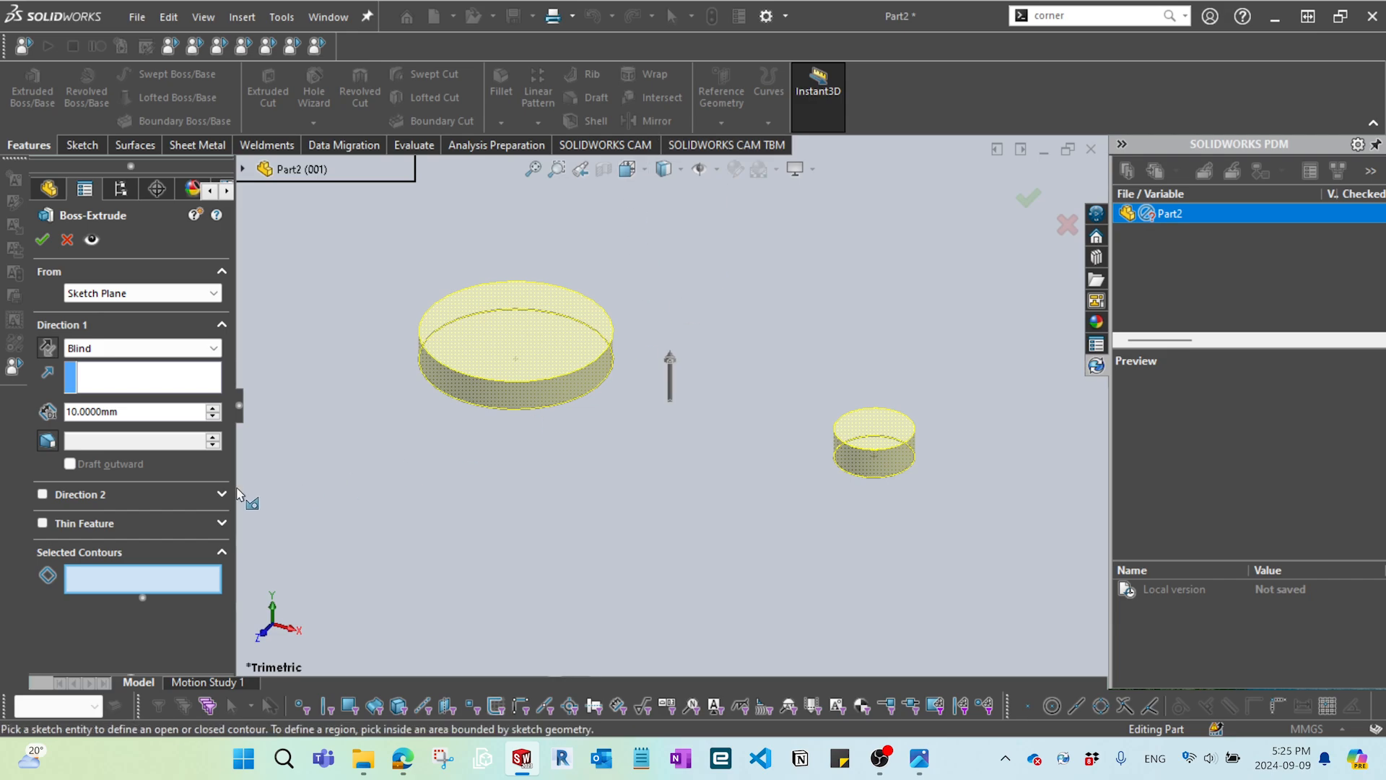
- Pick only the 60 mm circle as the contour and extrude it to a blind depth of 40 mm
scroll(549, 436, down, 1)
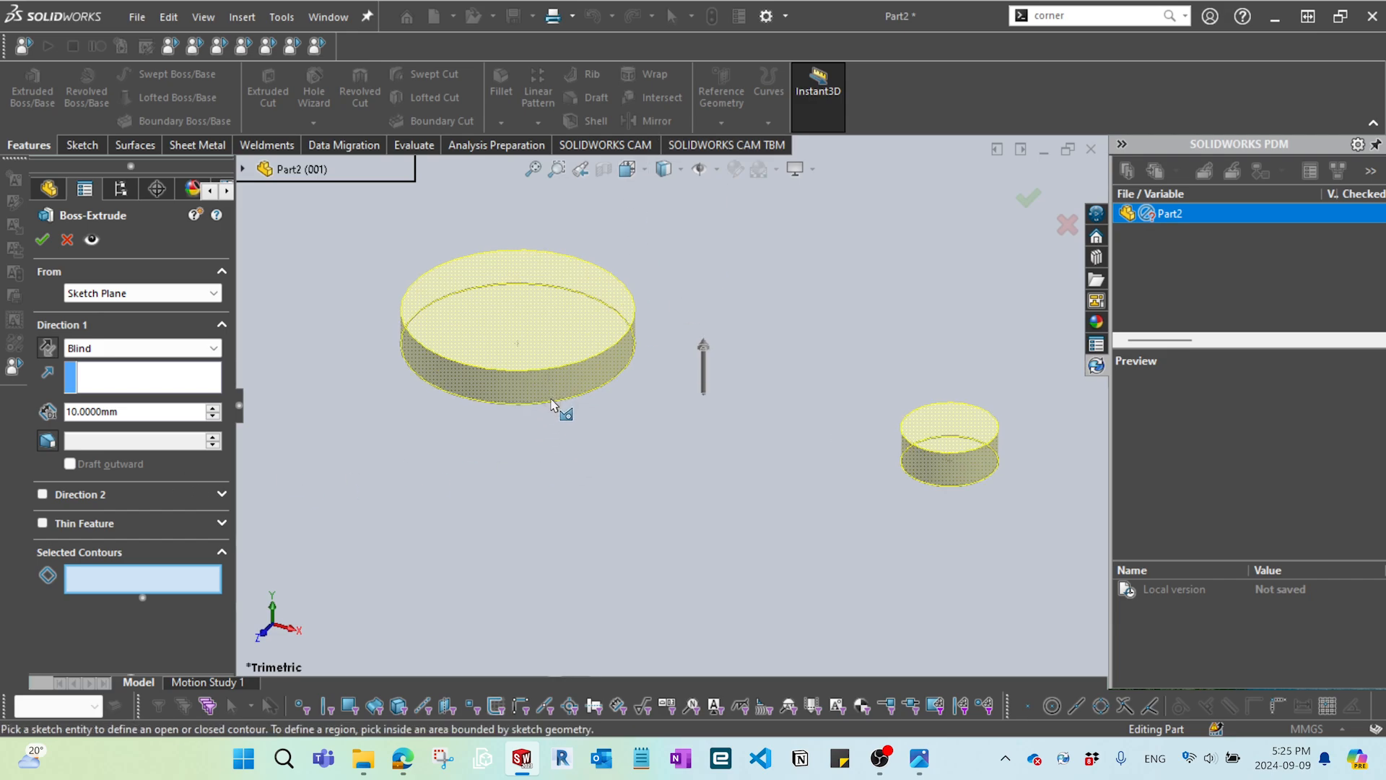
click(551, 402)
middle_drag(579, 455, 607, 463)
click(117, 410)
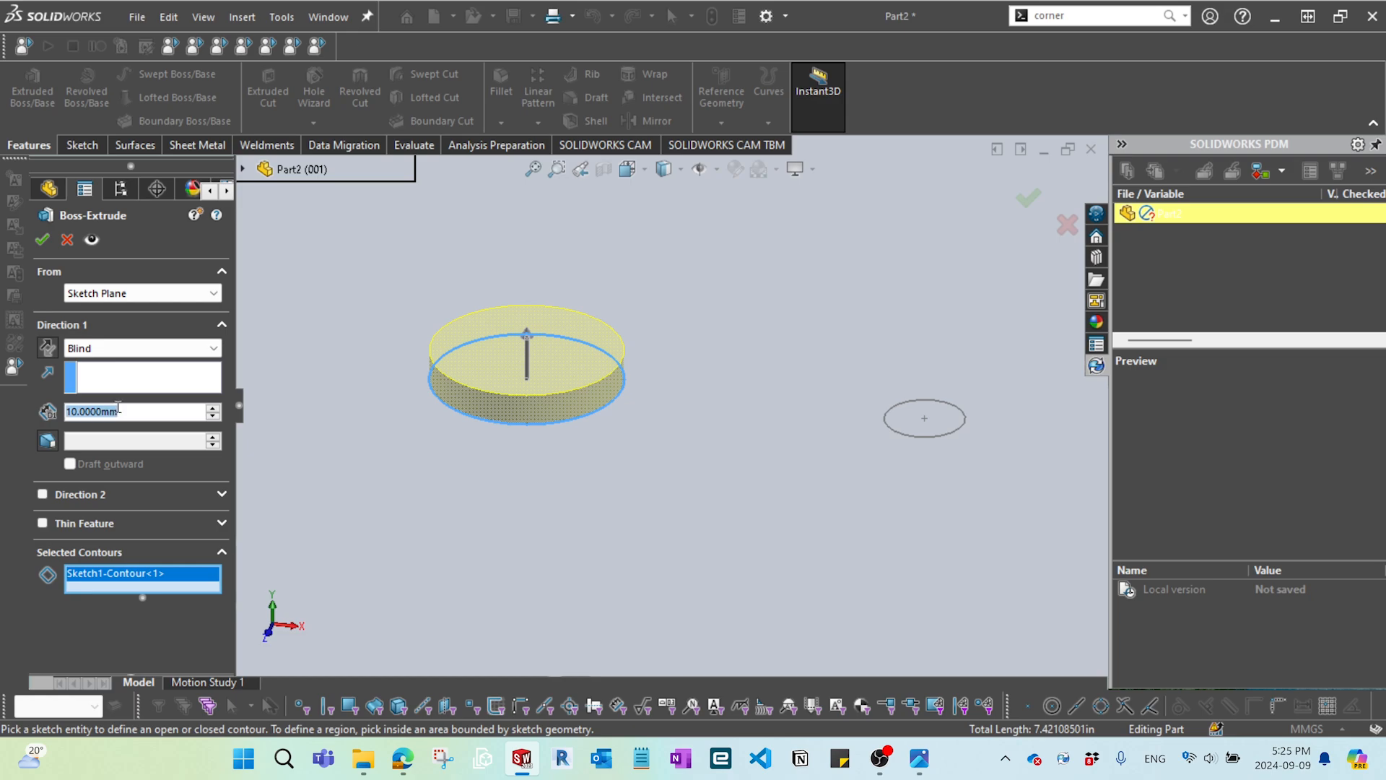
text(40)
key(Return)
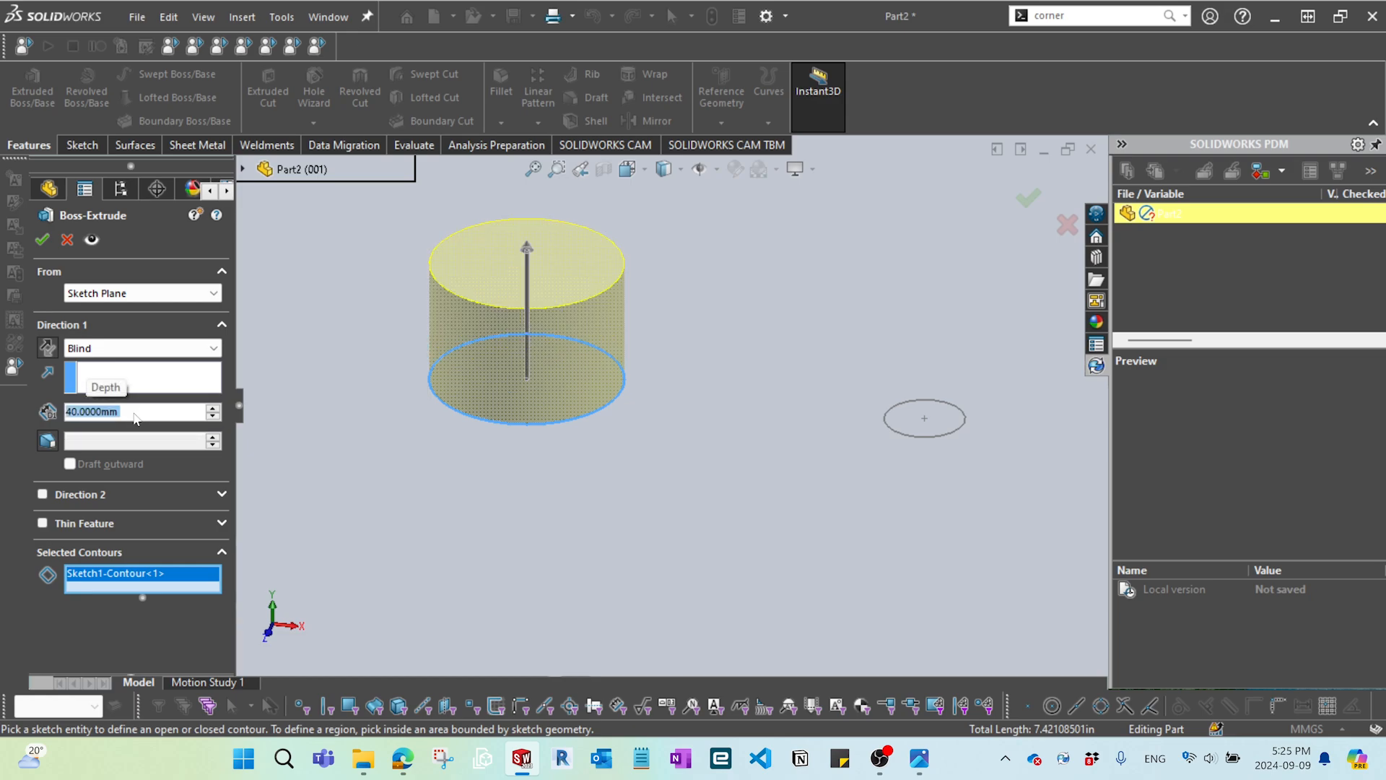
key(Return)
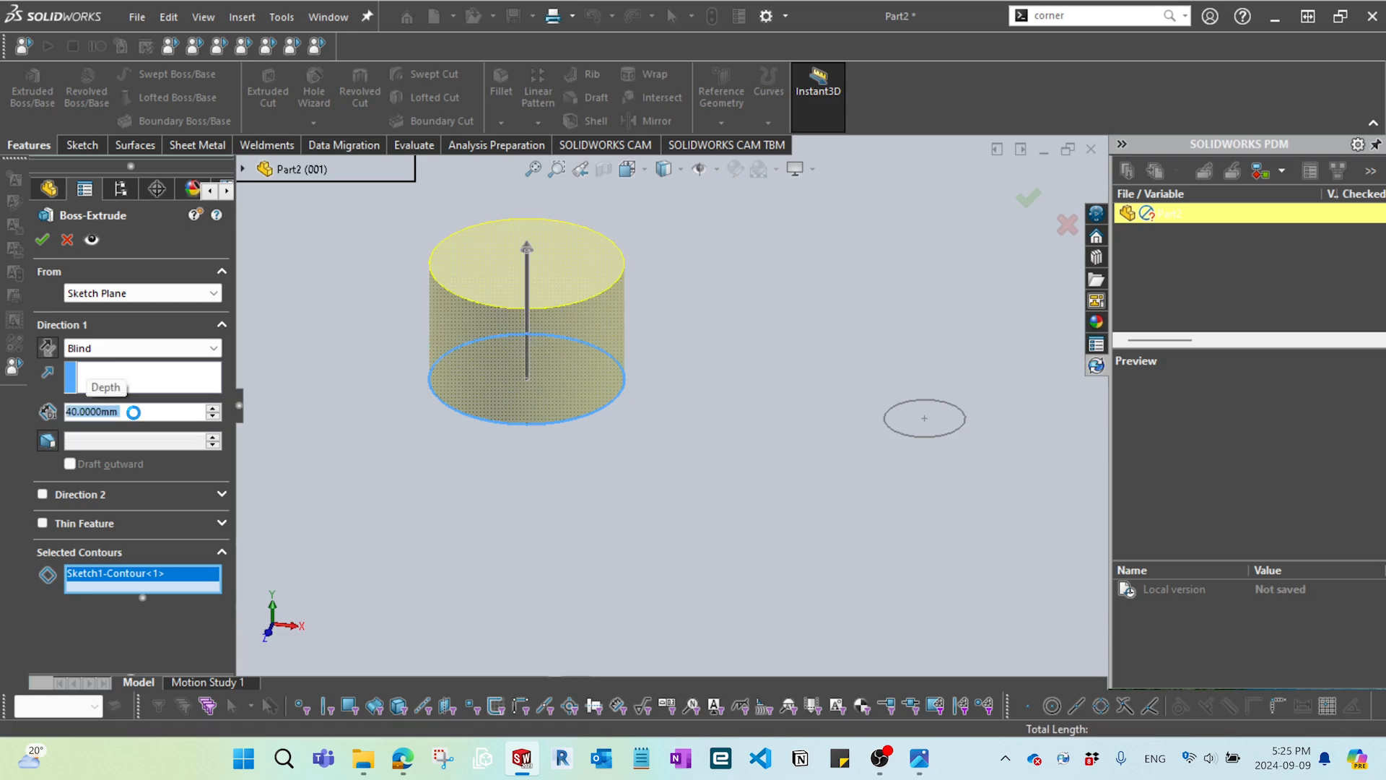
click(442, 601)
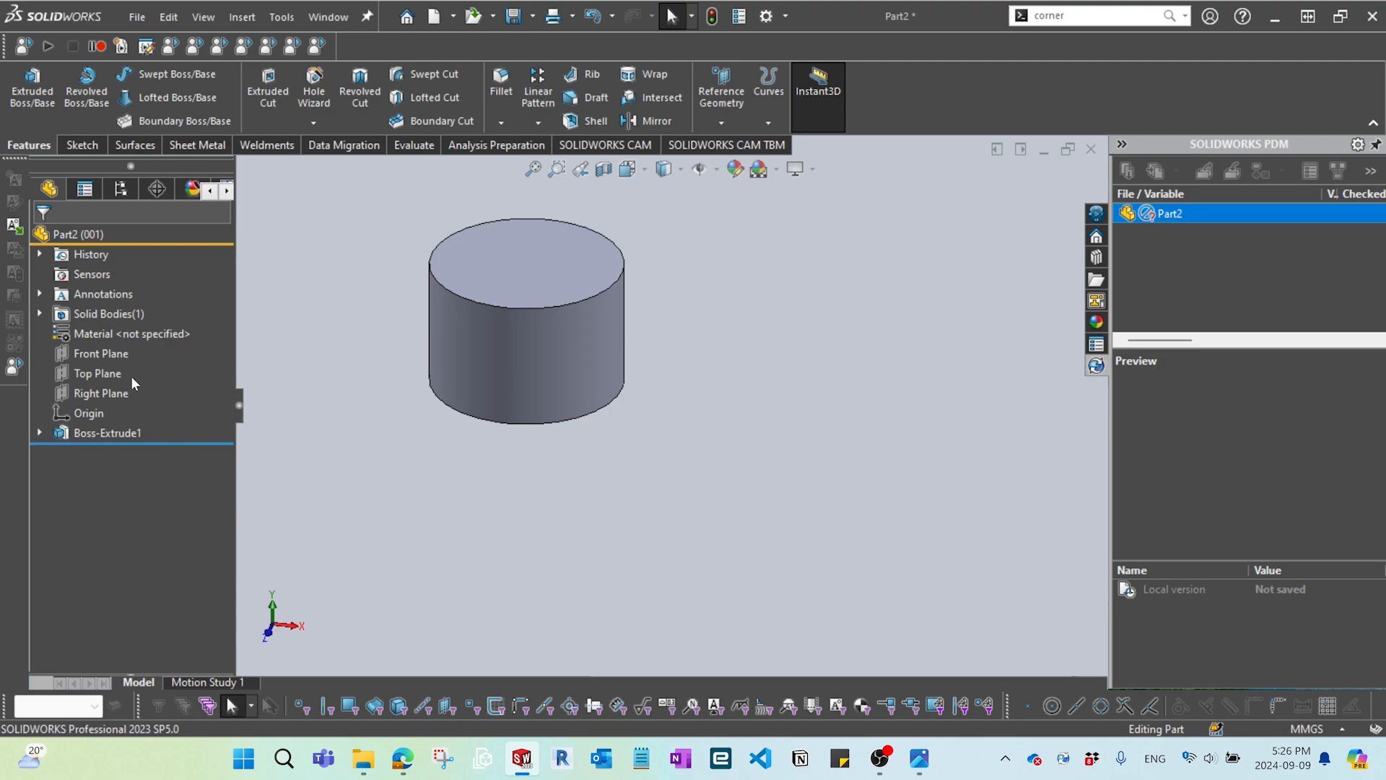
- Show the two-circle sketch absorbed in the 60 mm cylinder's extrusion so that the 25 mm circle can be reused
scroll(455, 479, up, 2)
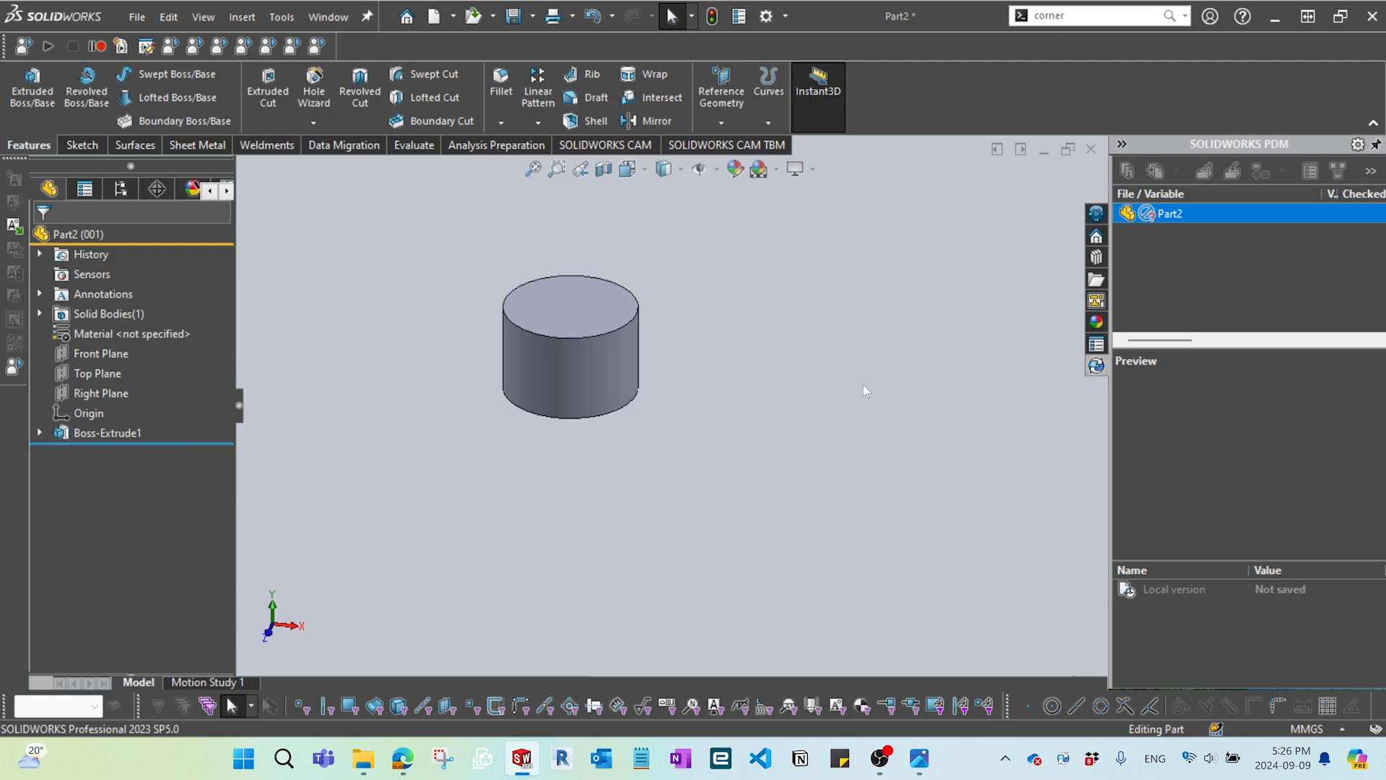
scroll(939, 392, up, 2)
scroll(946, 393, down, 2)
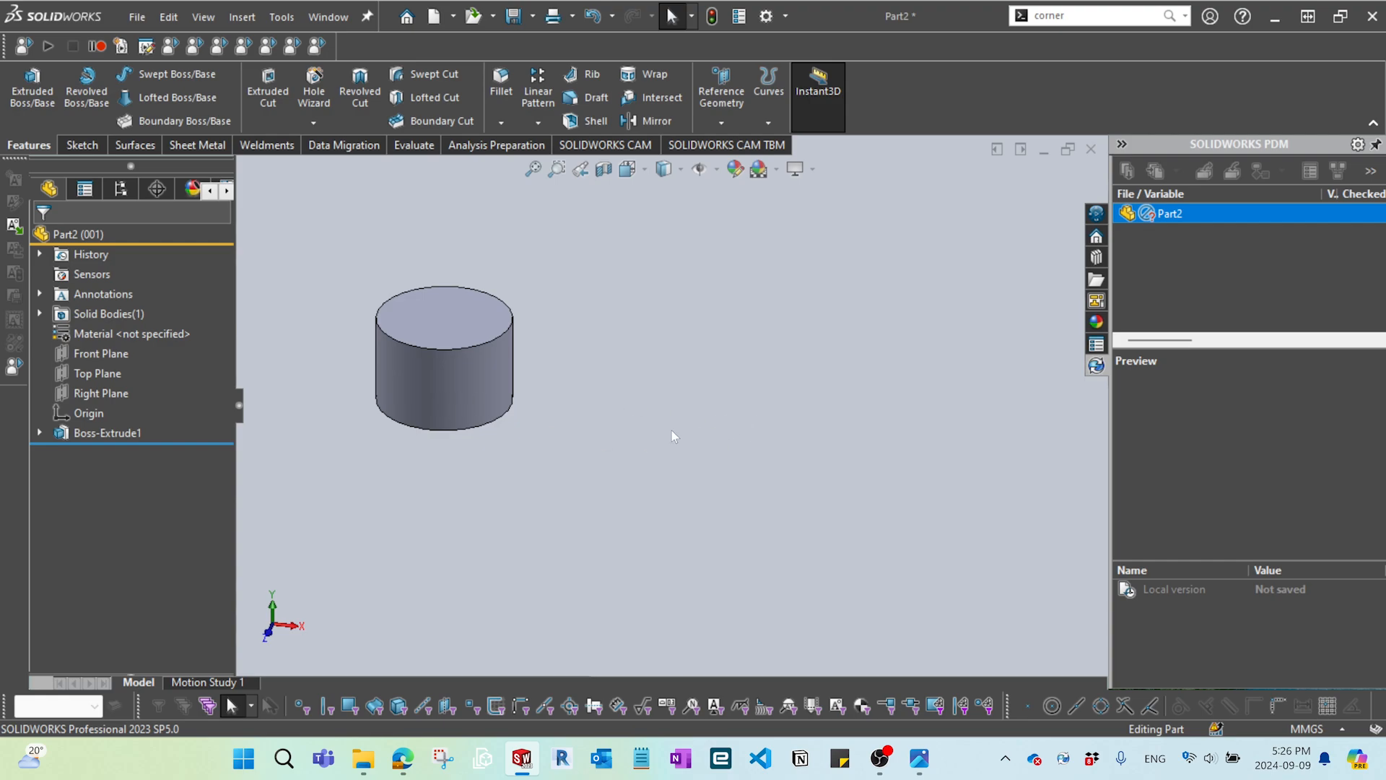
click(39, 432)
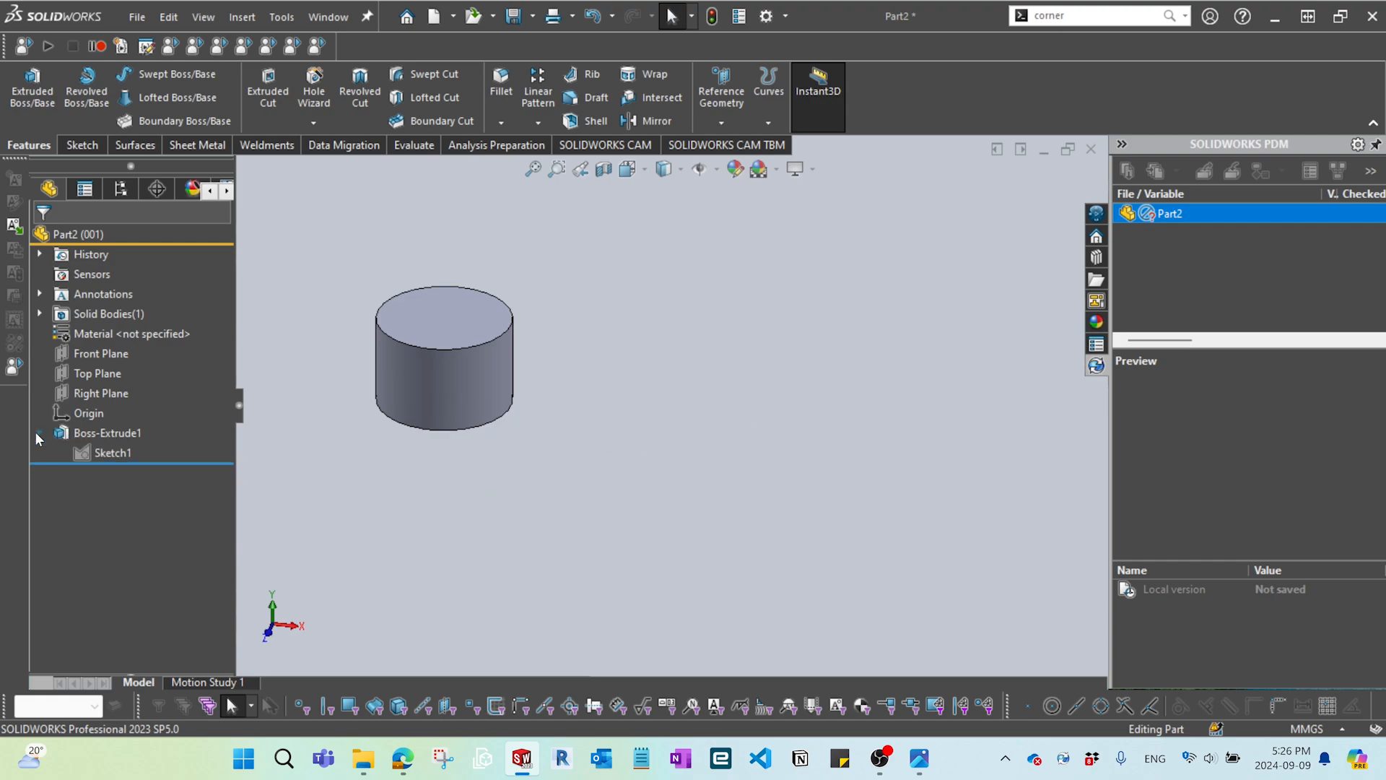
click(103, 451)
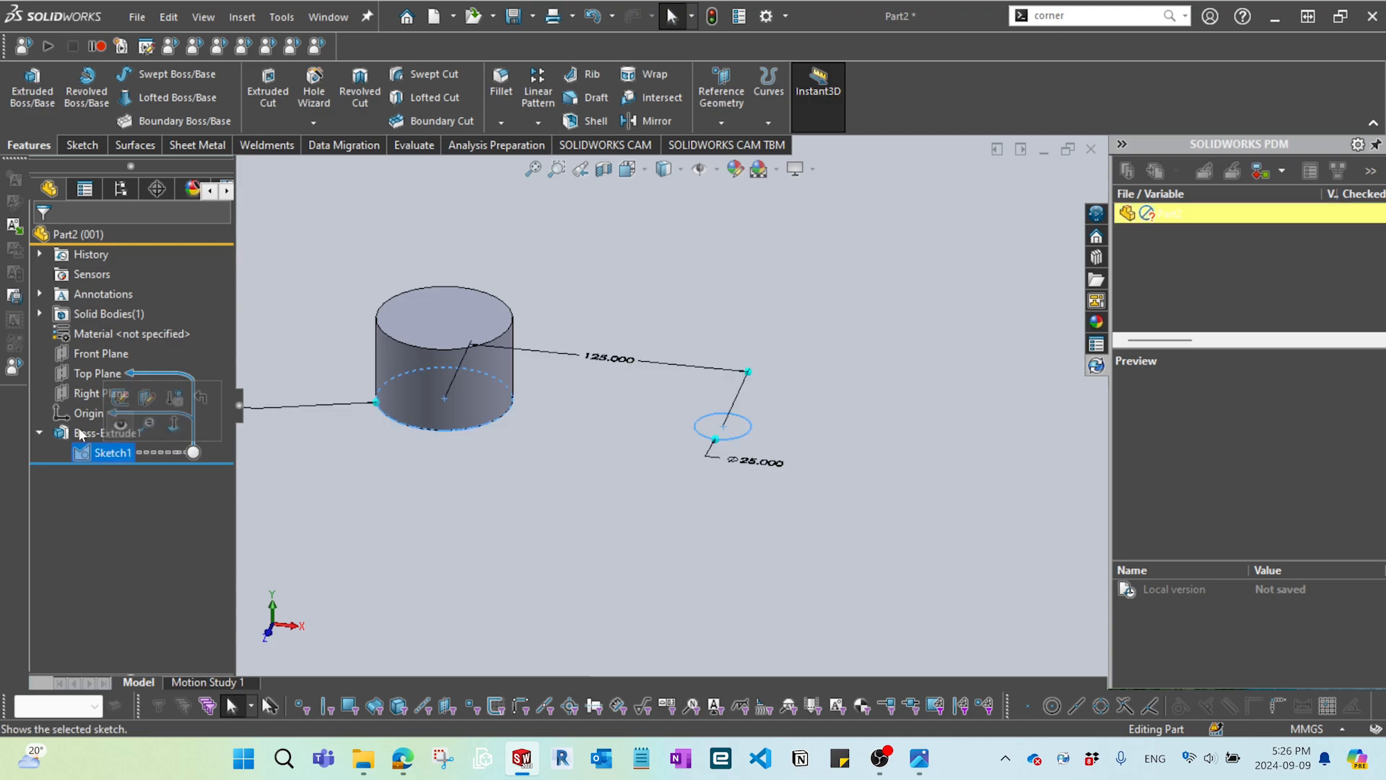
click(121, 427)
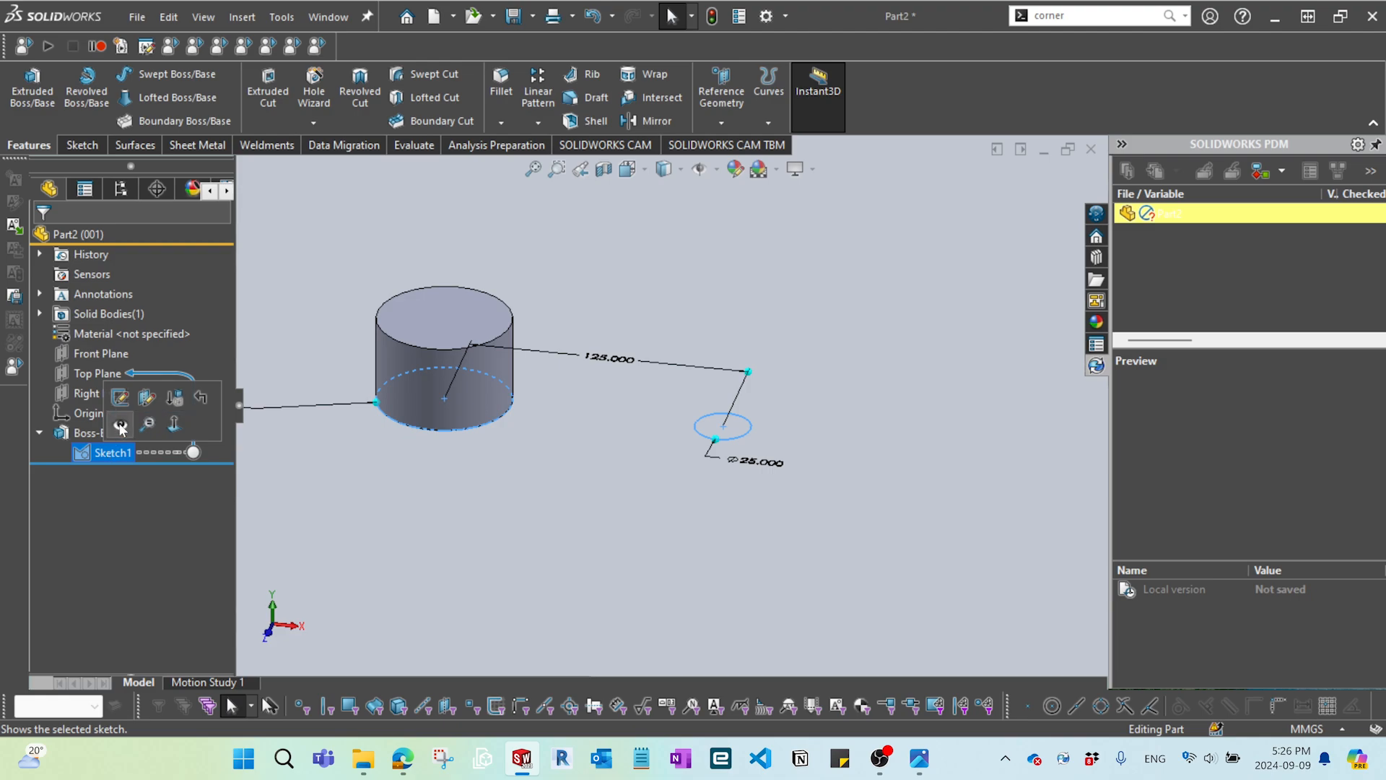
middle_drag(689, 501, 699, 442)
scroll(699, 441, down, 1)
click(764, 405)
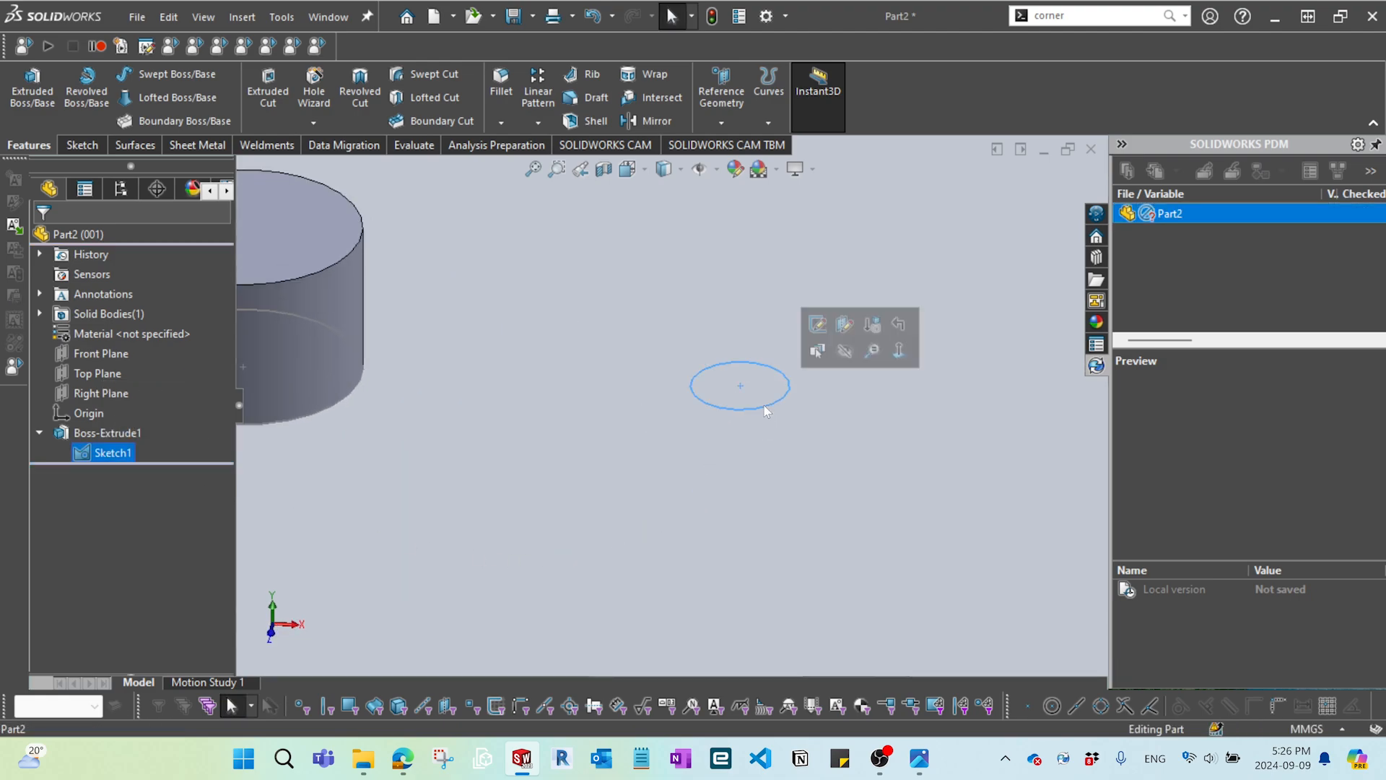
click(733, 475)
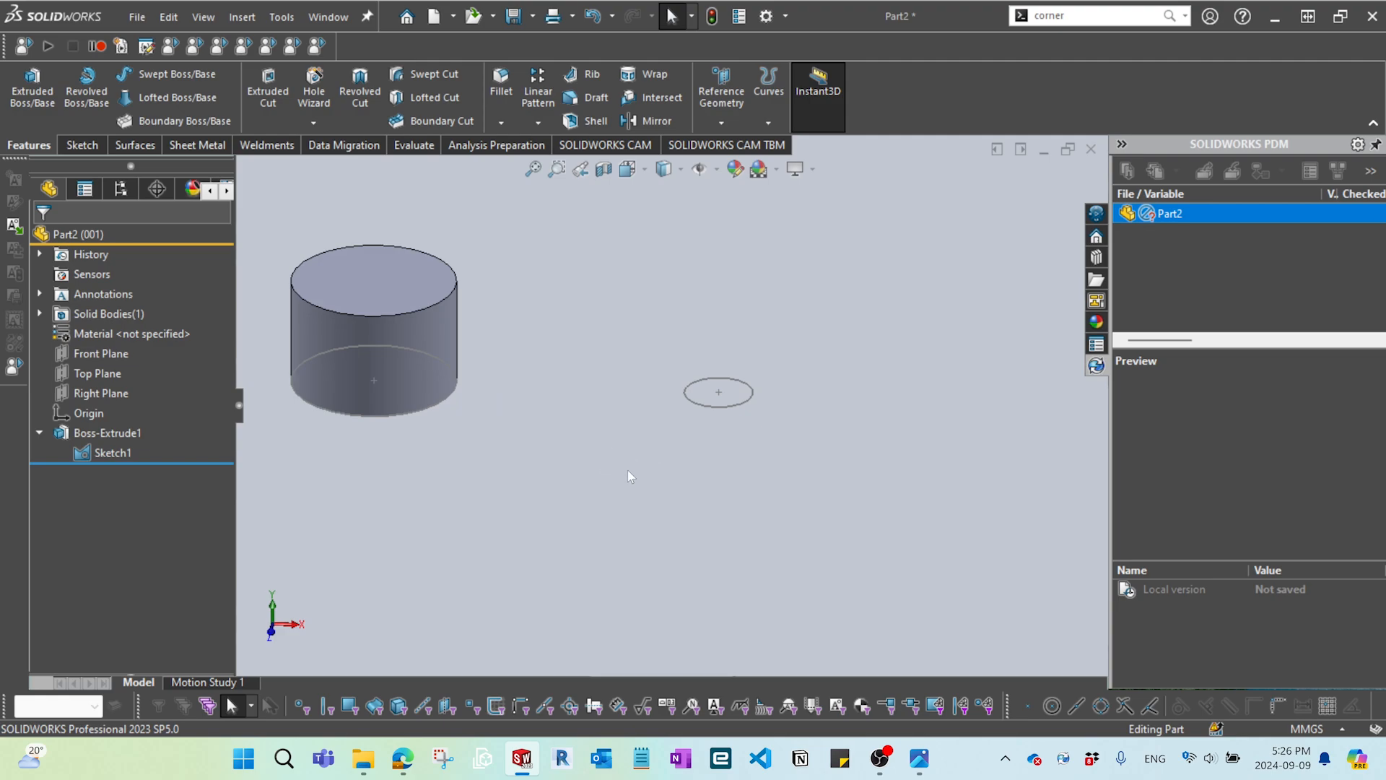
click(95, 375)
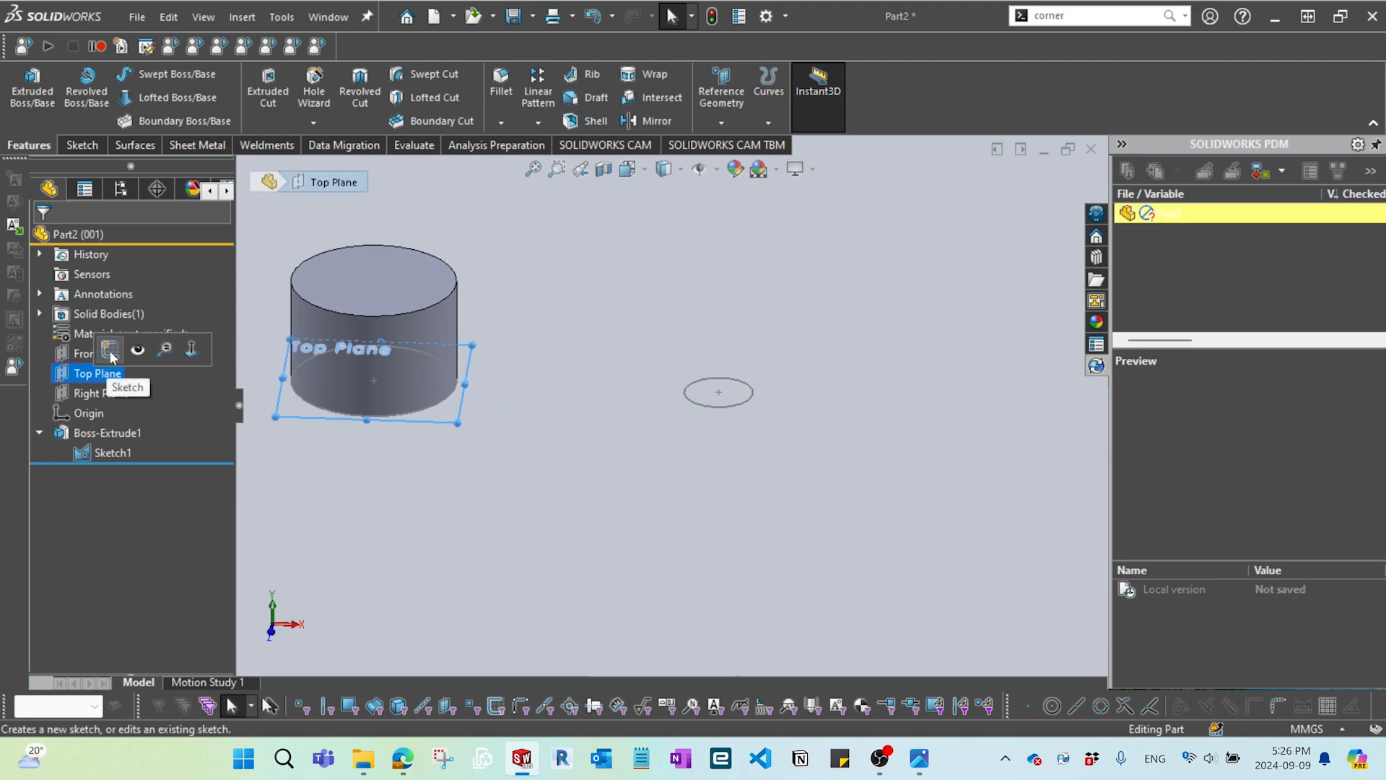
click(403, 428)
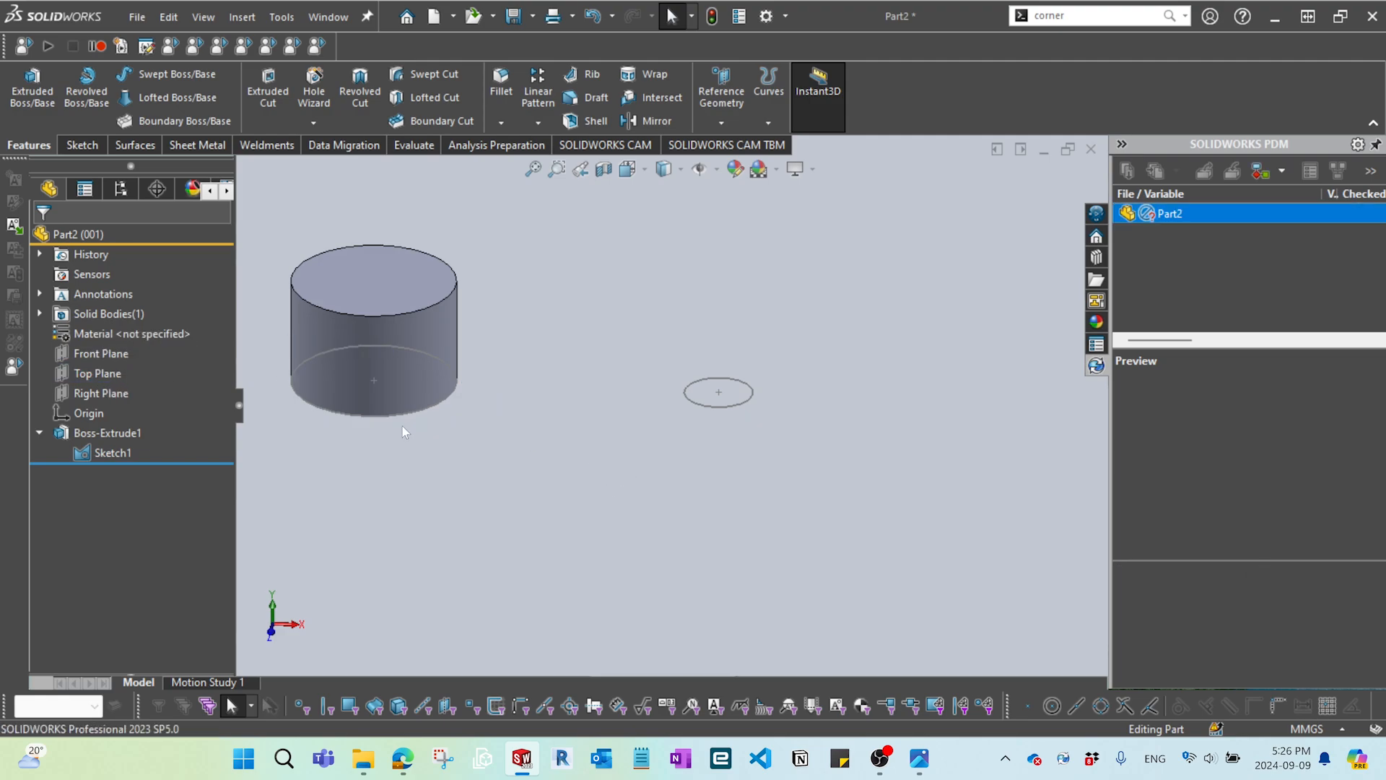
- Start an Extruded Boss/Base from the 25 mm circle with its start condition set to a 30 mm offset below the sketch plane
click(29, 91)
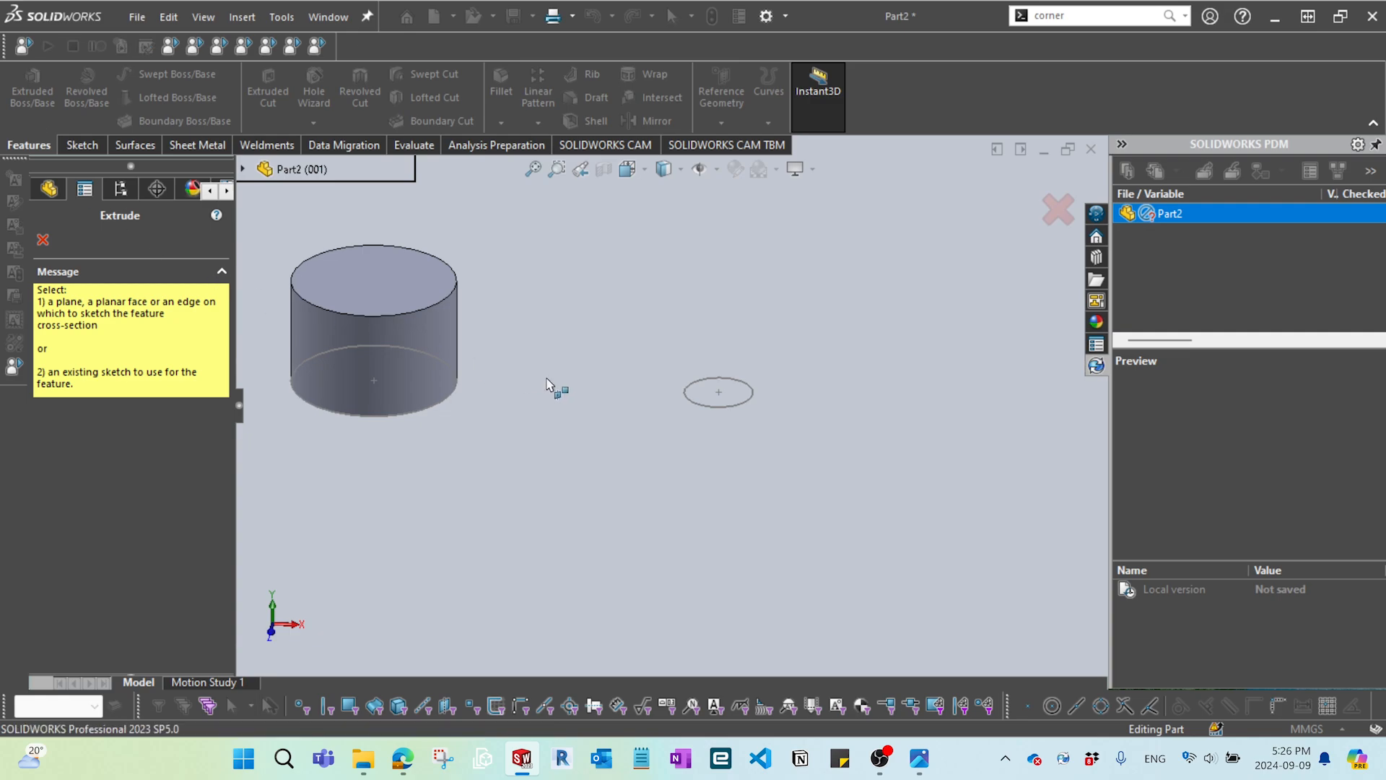
click(740, 403)
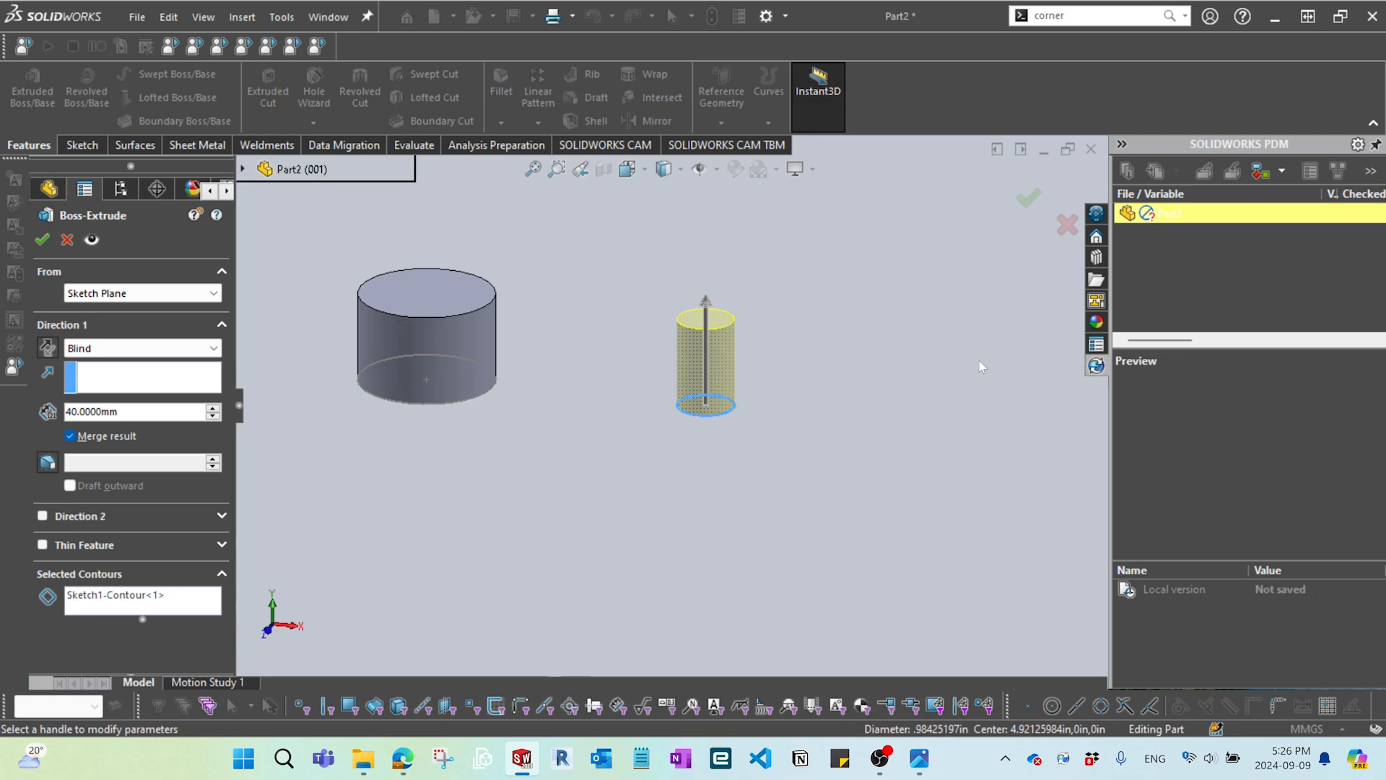
click(151, 298)
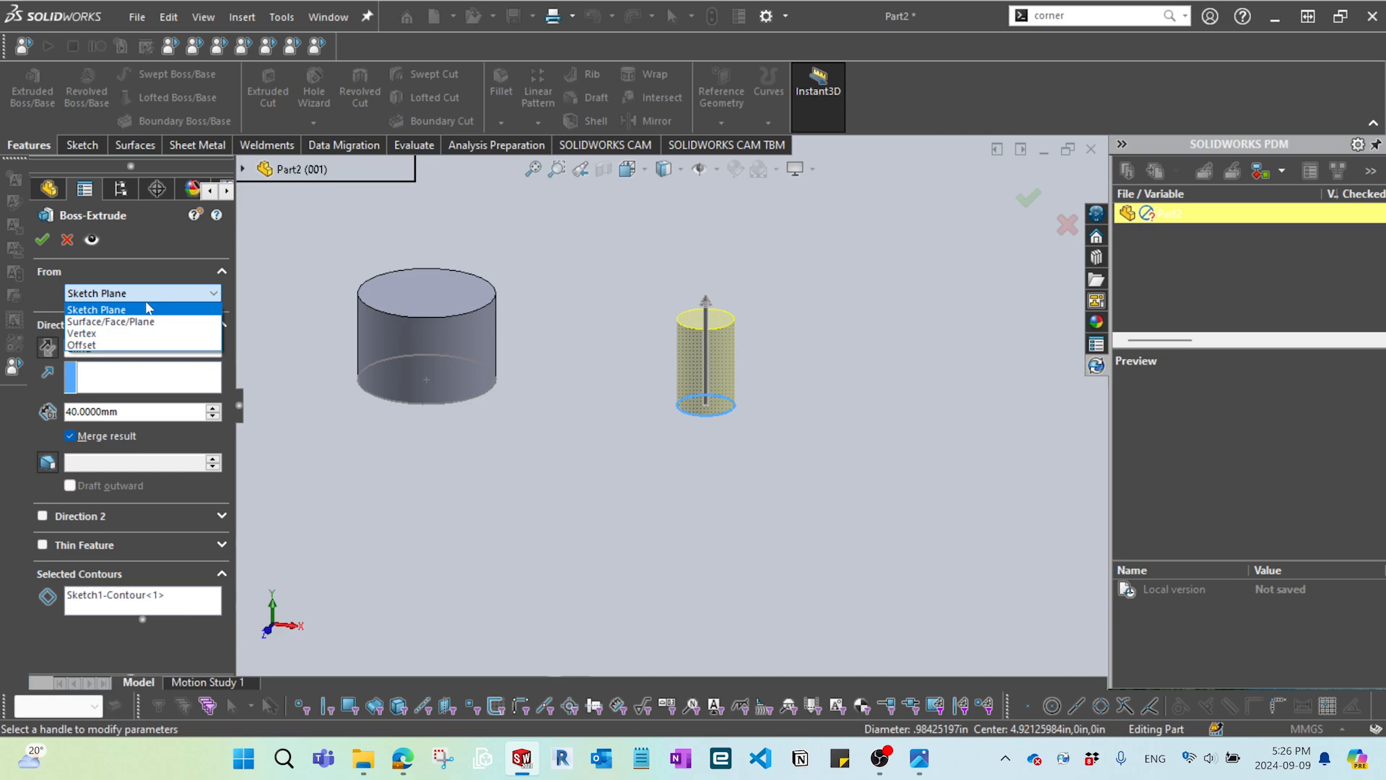
click(128, 346)
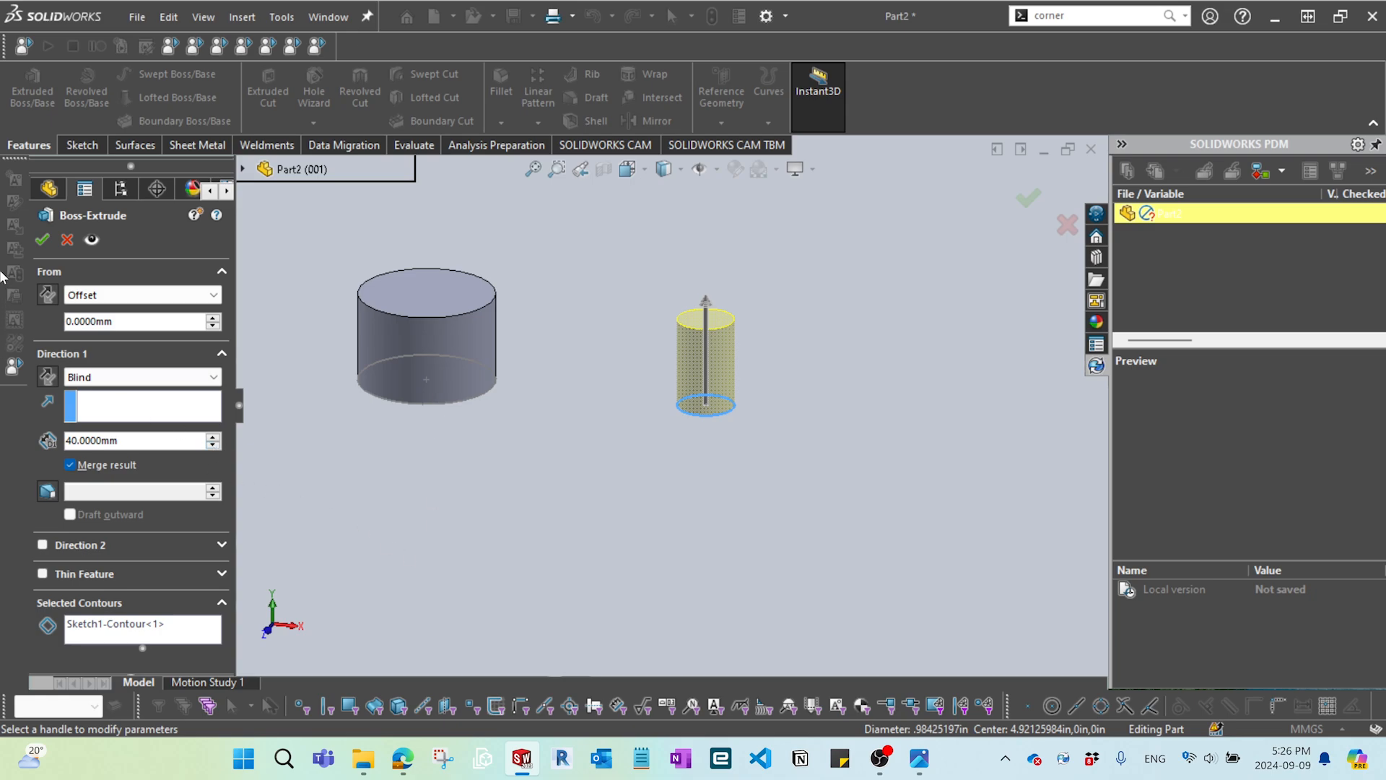
double_click(115, 322)
text(30)
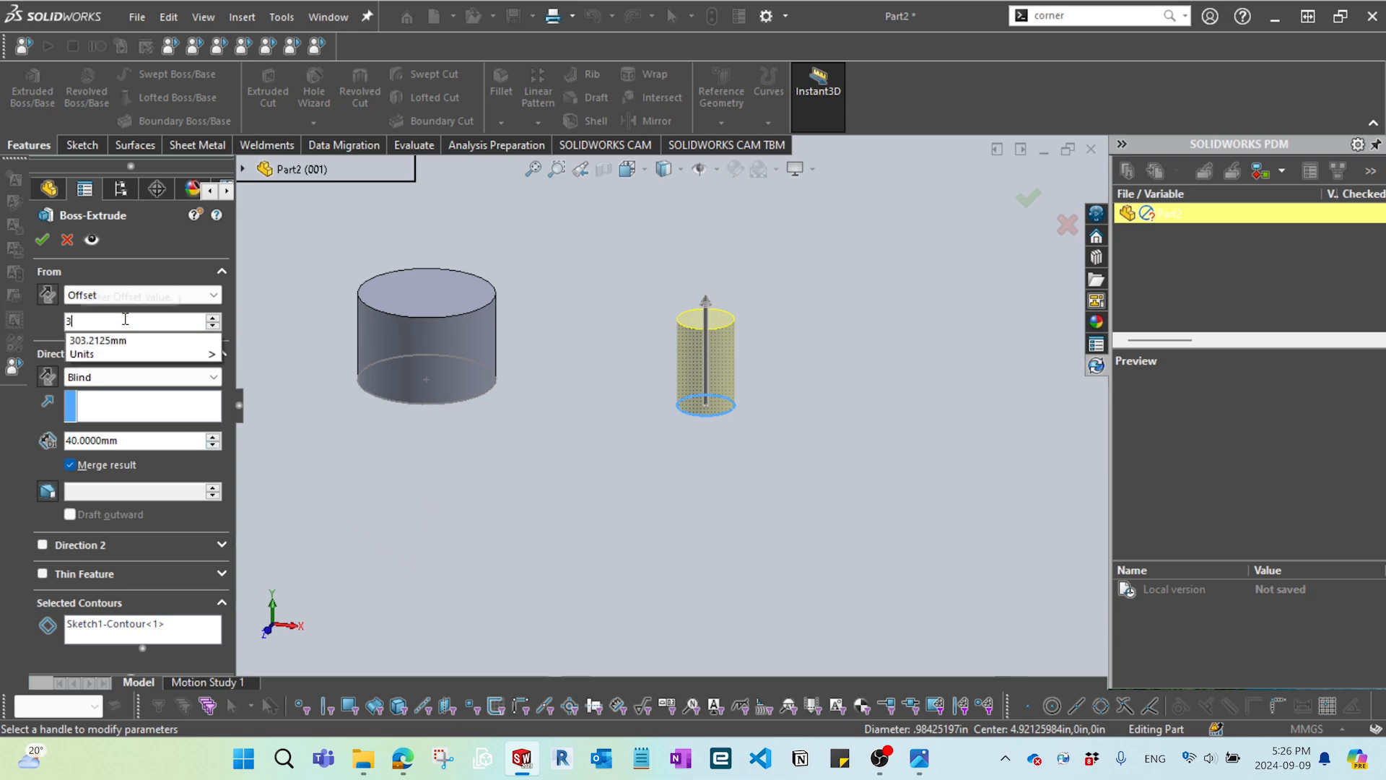
key(Return)
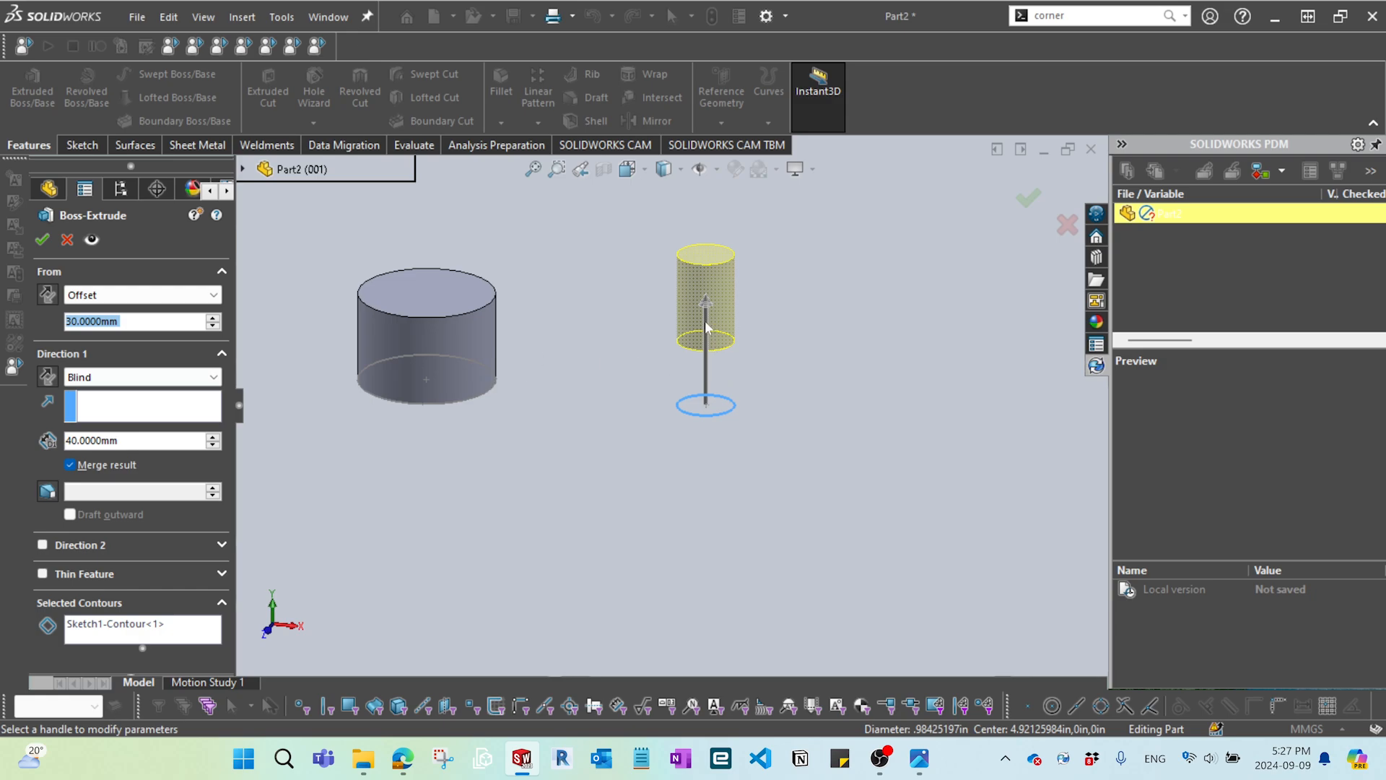
click(47, 295)
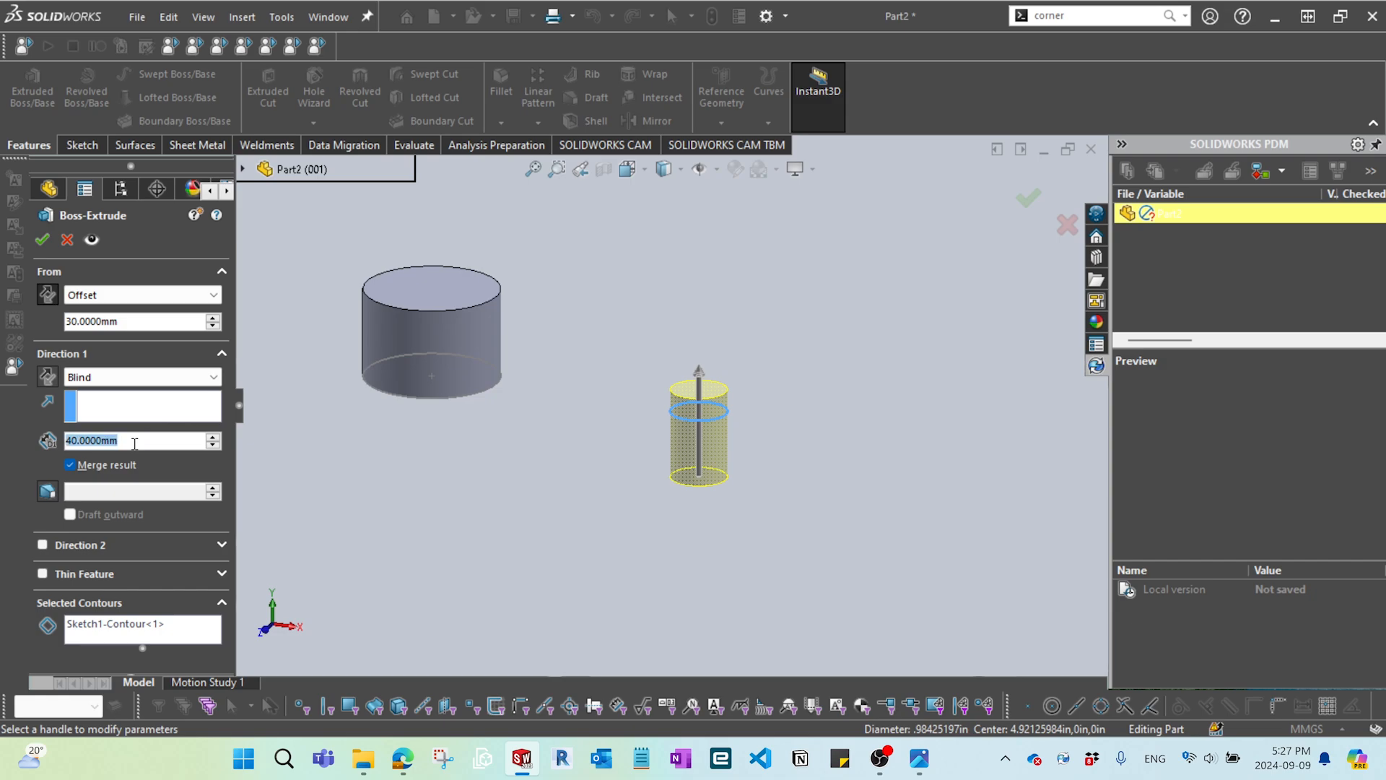
- Set the blind depth to 20 mm, turn off Merge result and finish the small cylinder's extrusion
text(20)
key(Return)
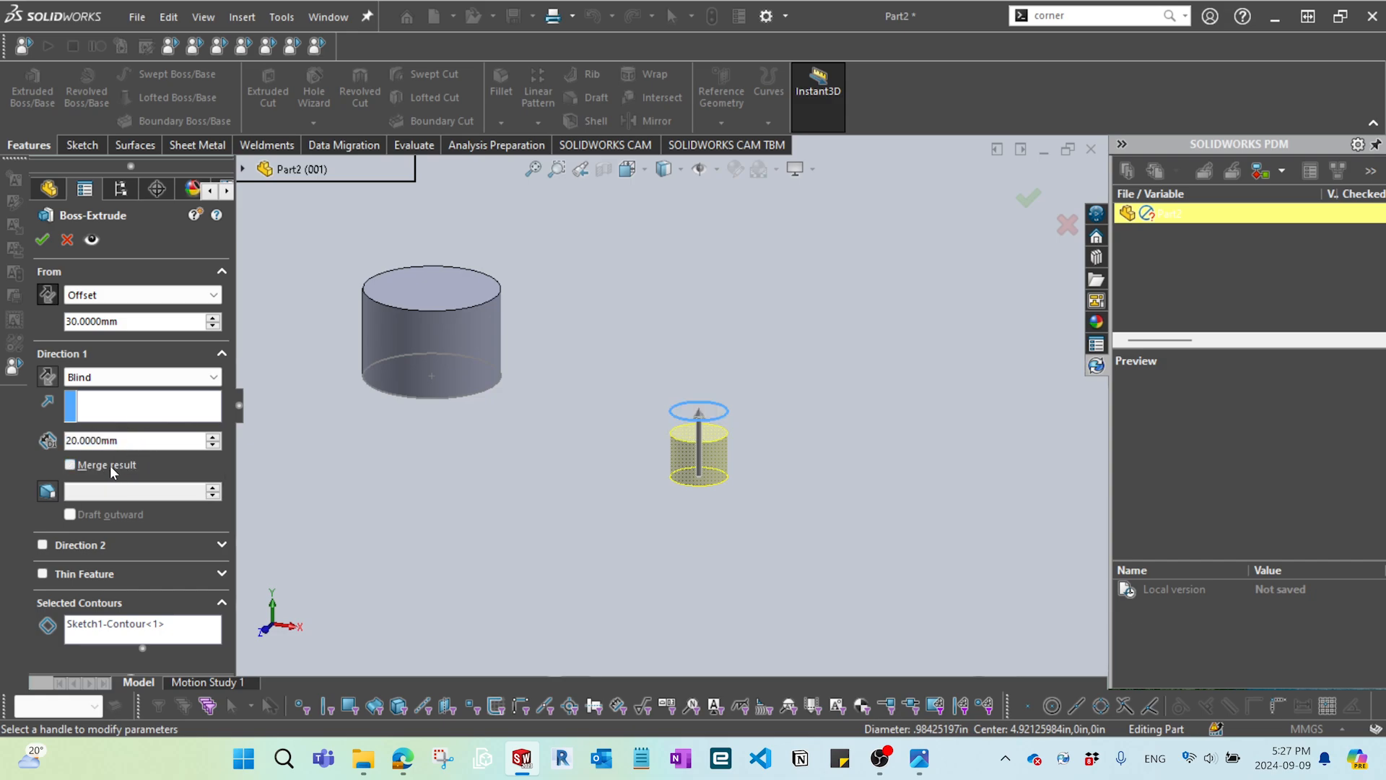
click(111, 465)
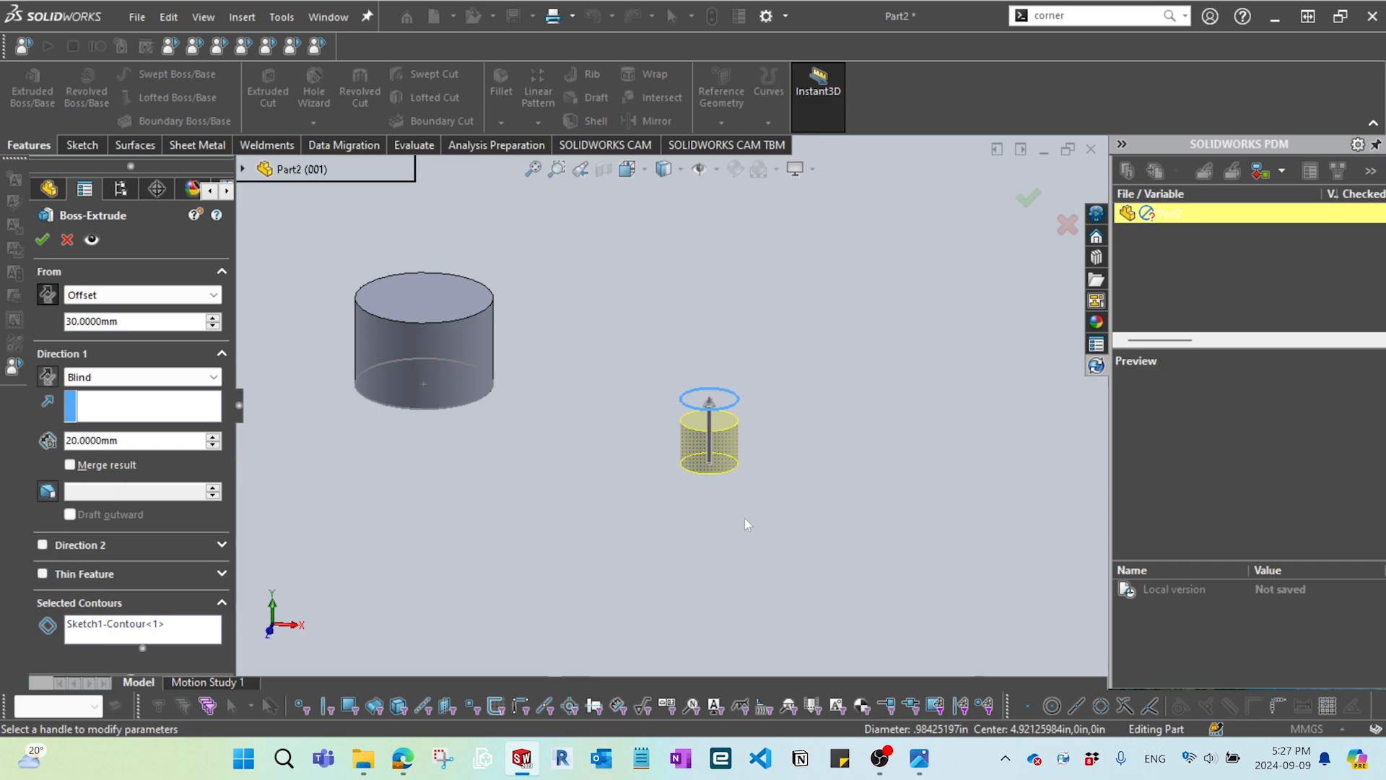
middle_drag(643, 448, 648, 436)
scroll(649, 438, down, 1)
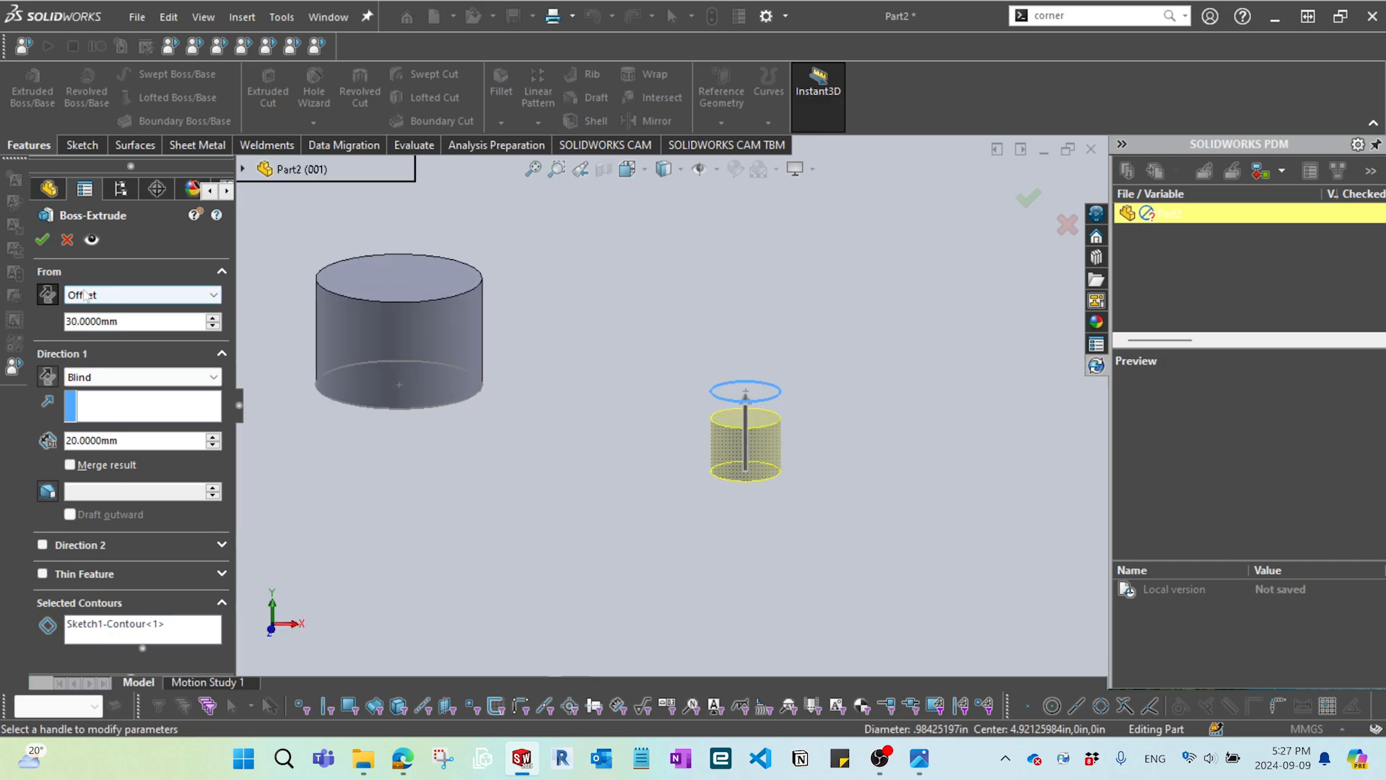
click(44, 240)
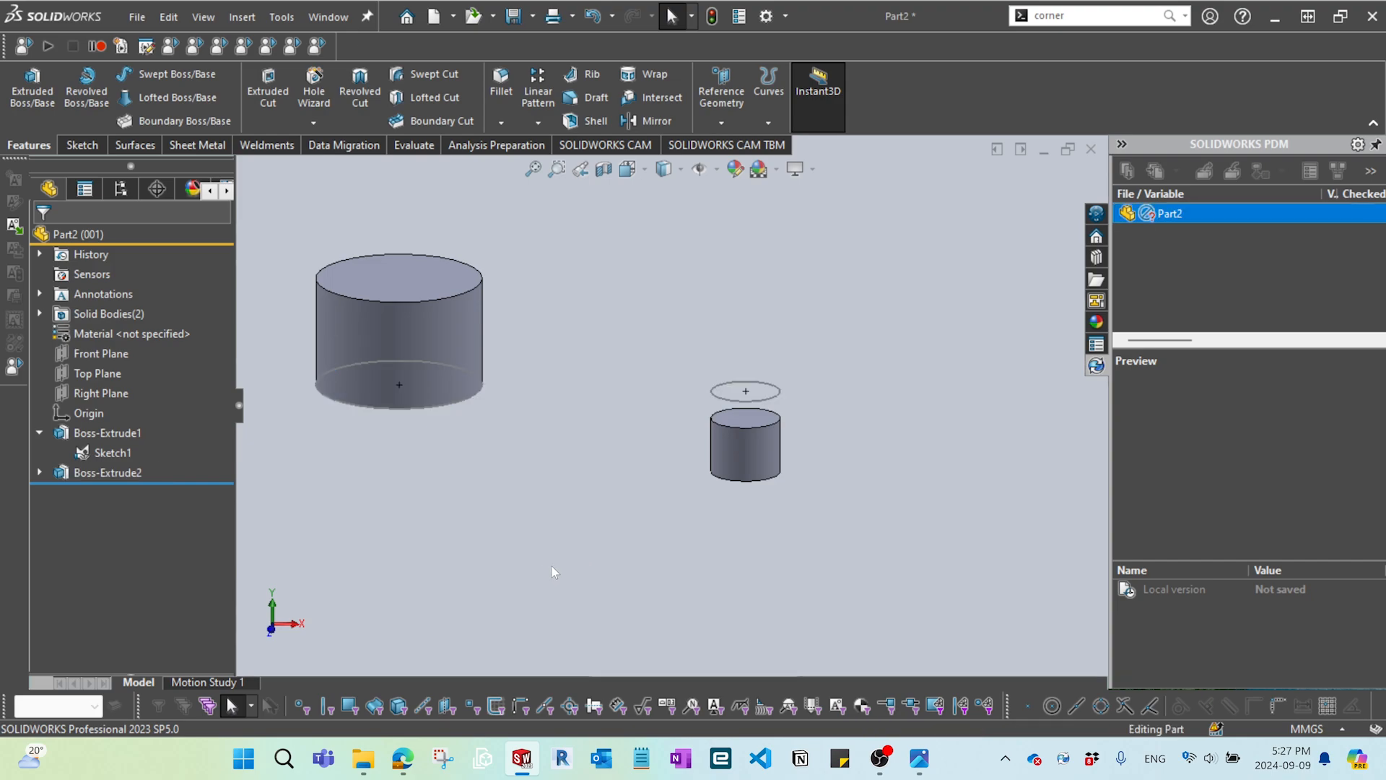
- Hide the two-circle sketch shared by both cylinders
click(105, 452)
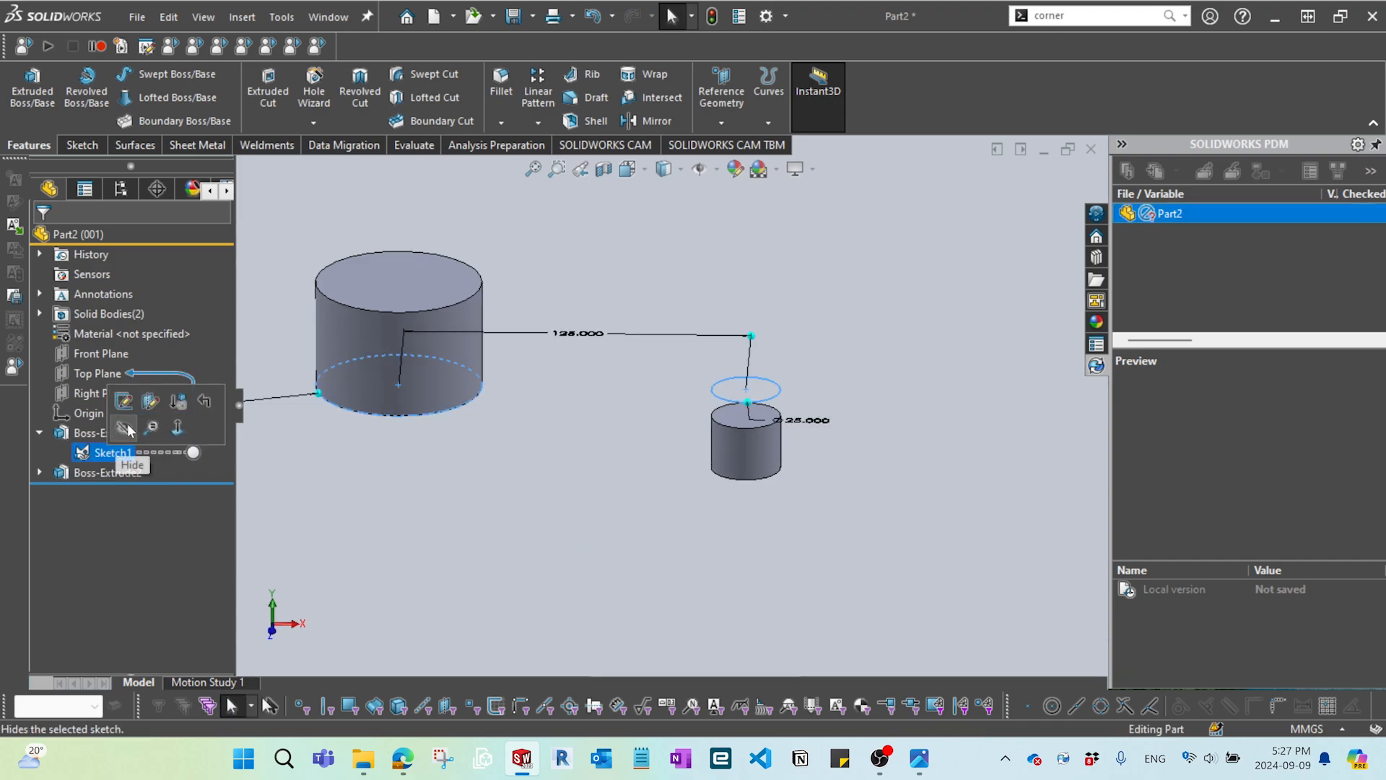
click(184, 396)
middle_drag(575, 515, 600, 465)
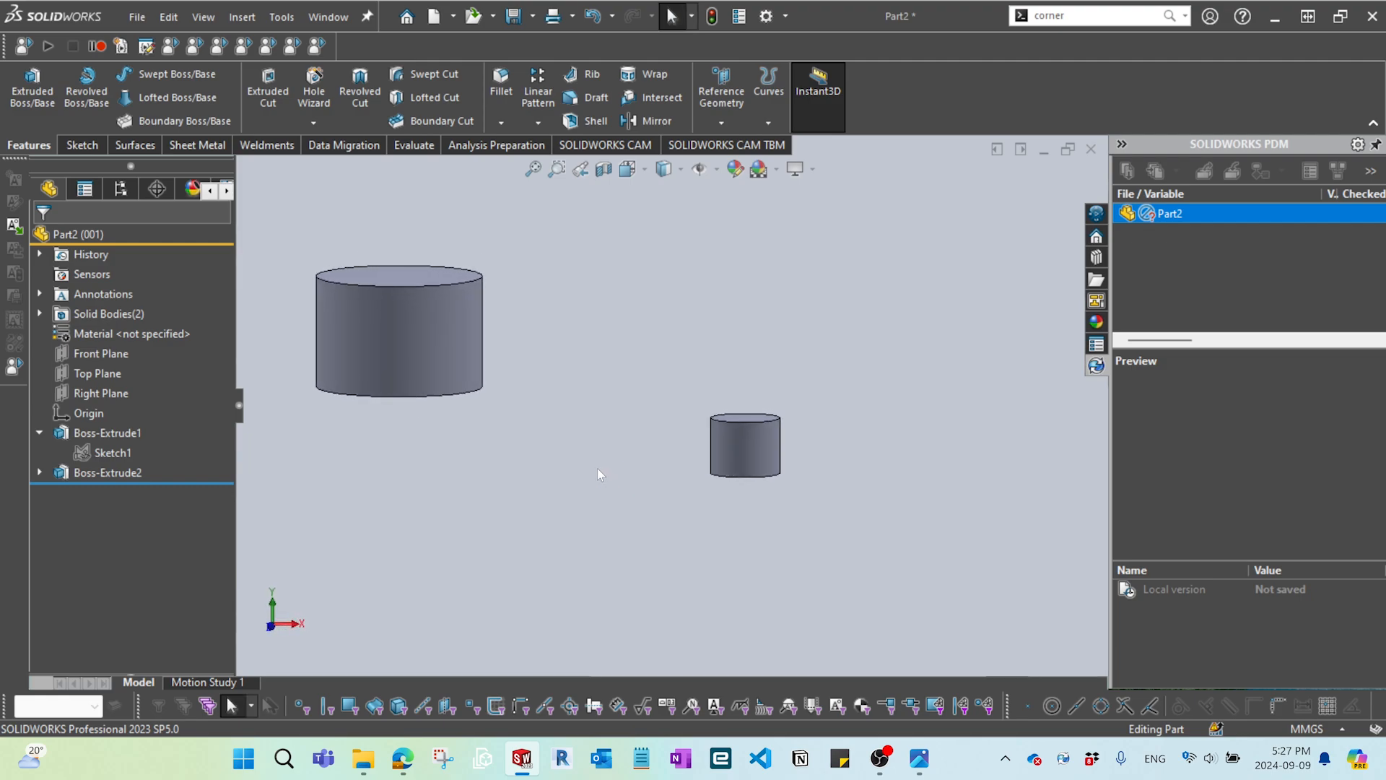
- Sketch three connected lines on the Front Plane: about 45 mm horizontally from the origin, diagonally down, and across to the small cylinder's bottom centre
click(99, 353)
click(109, 323)
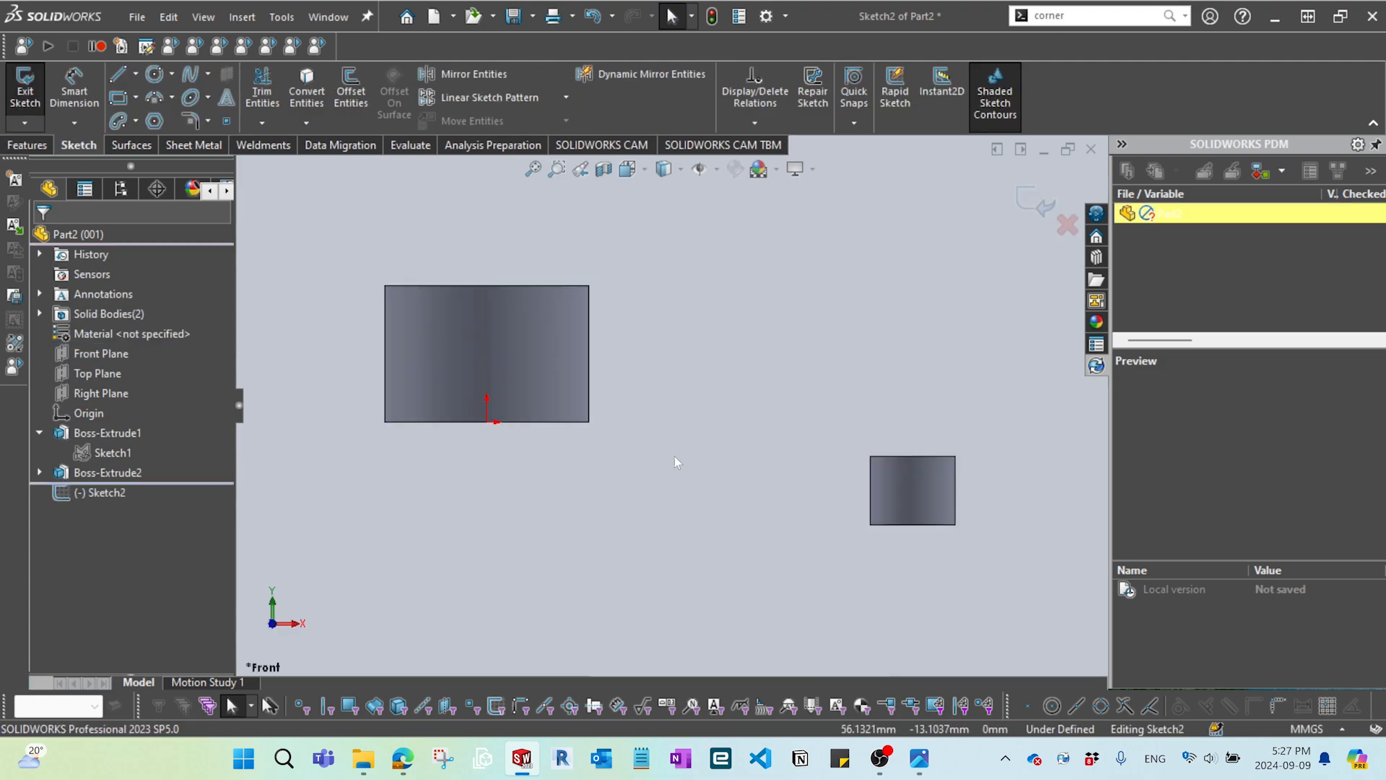
key(l)
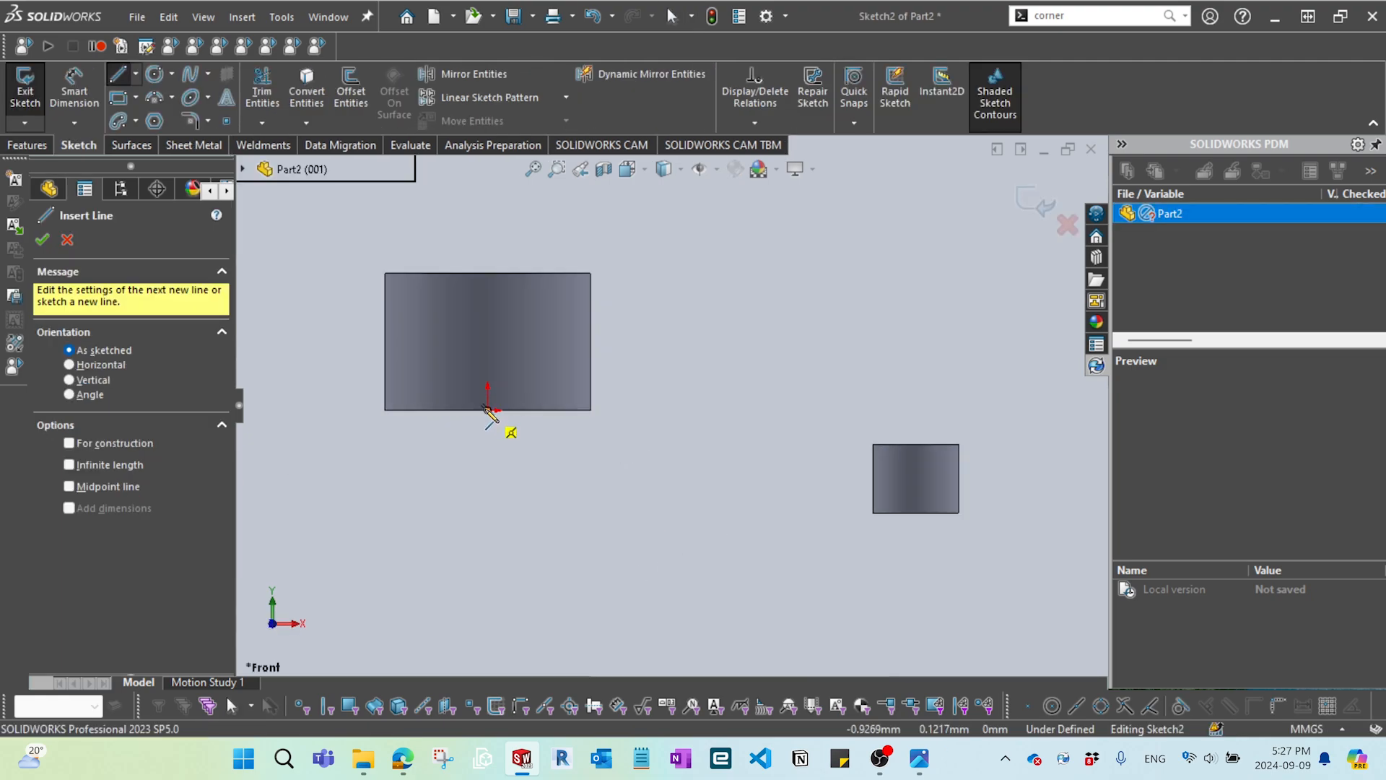
click(489, 410)
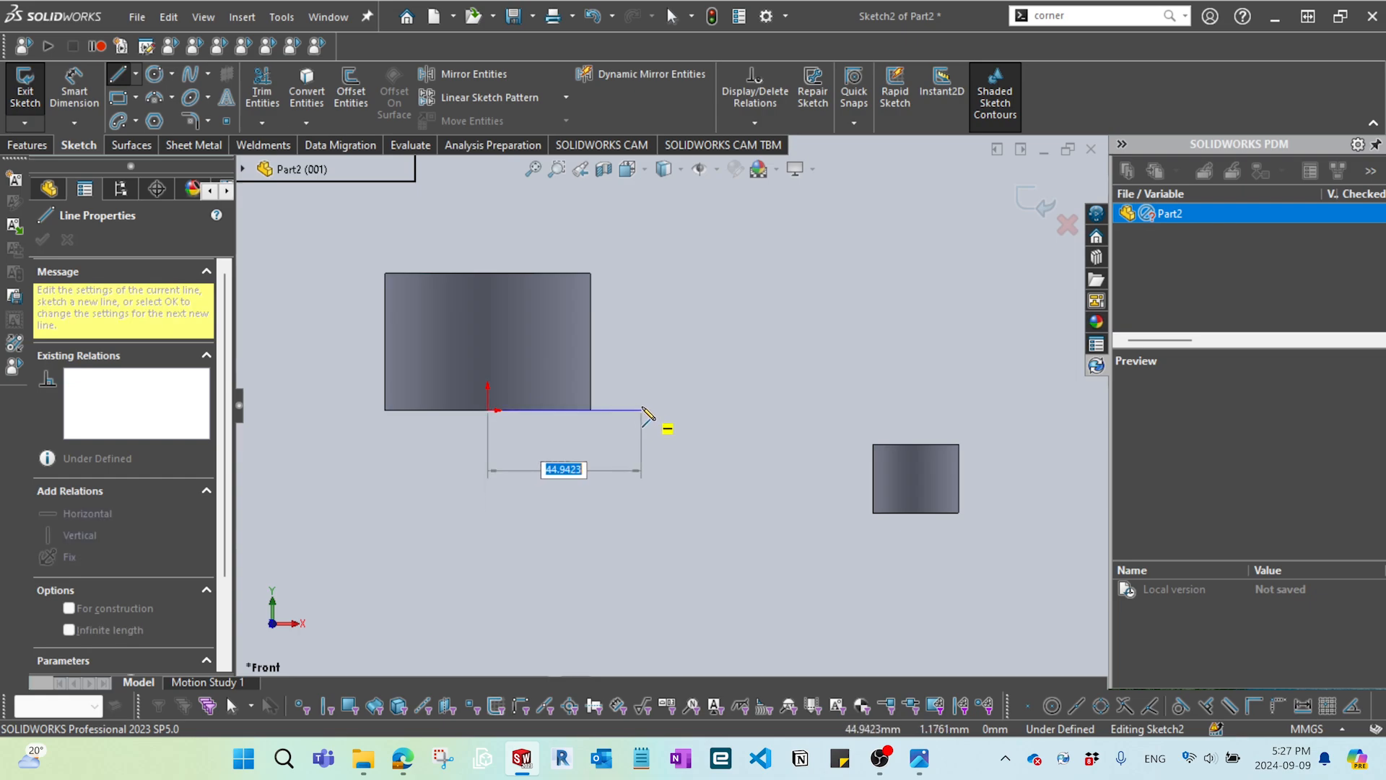
click(642, 410)
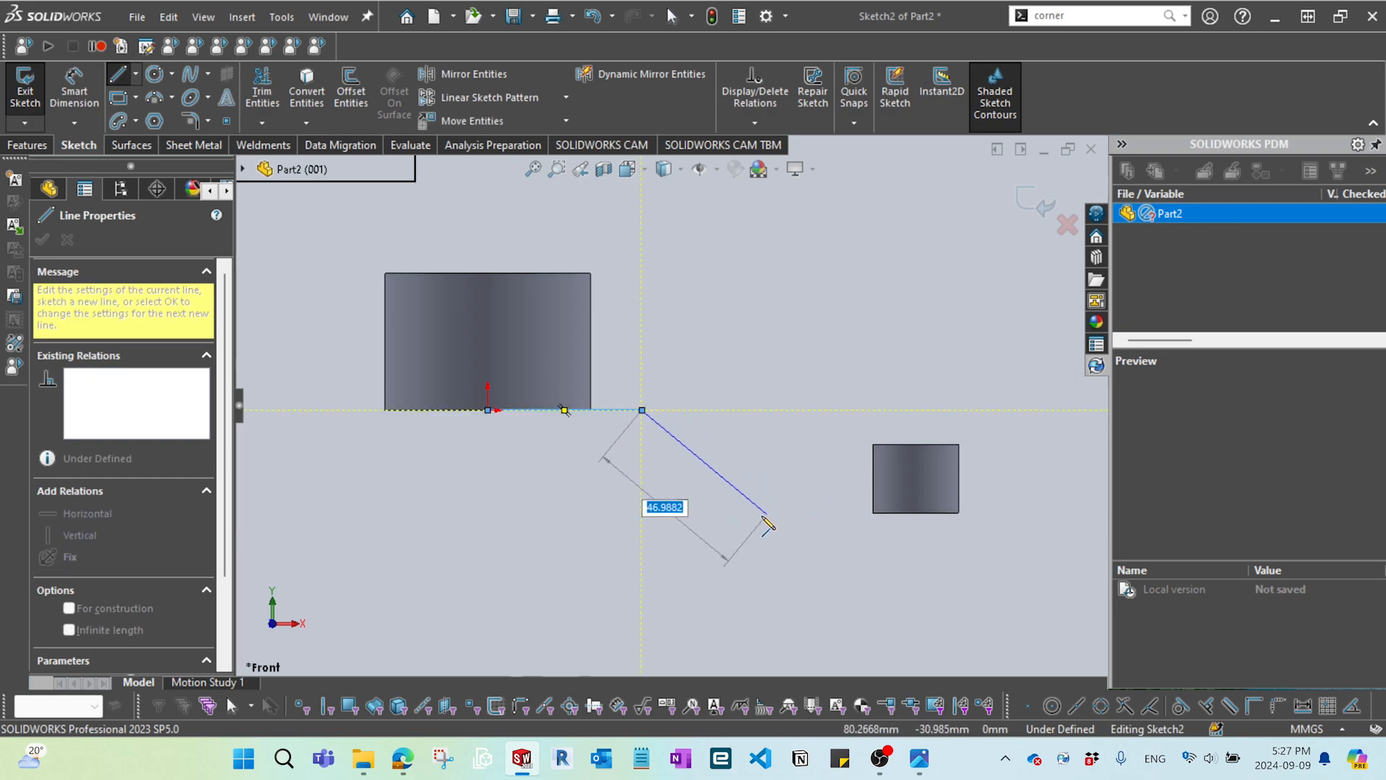
click(761, 515)
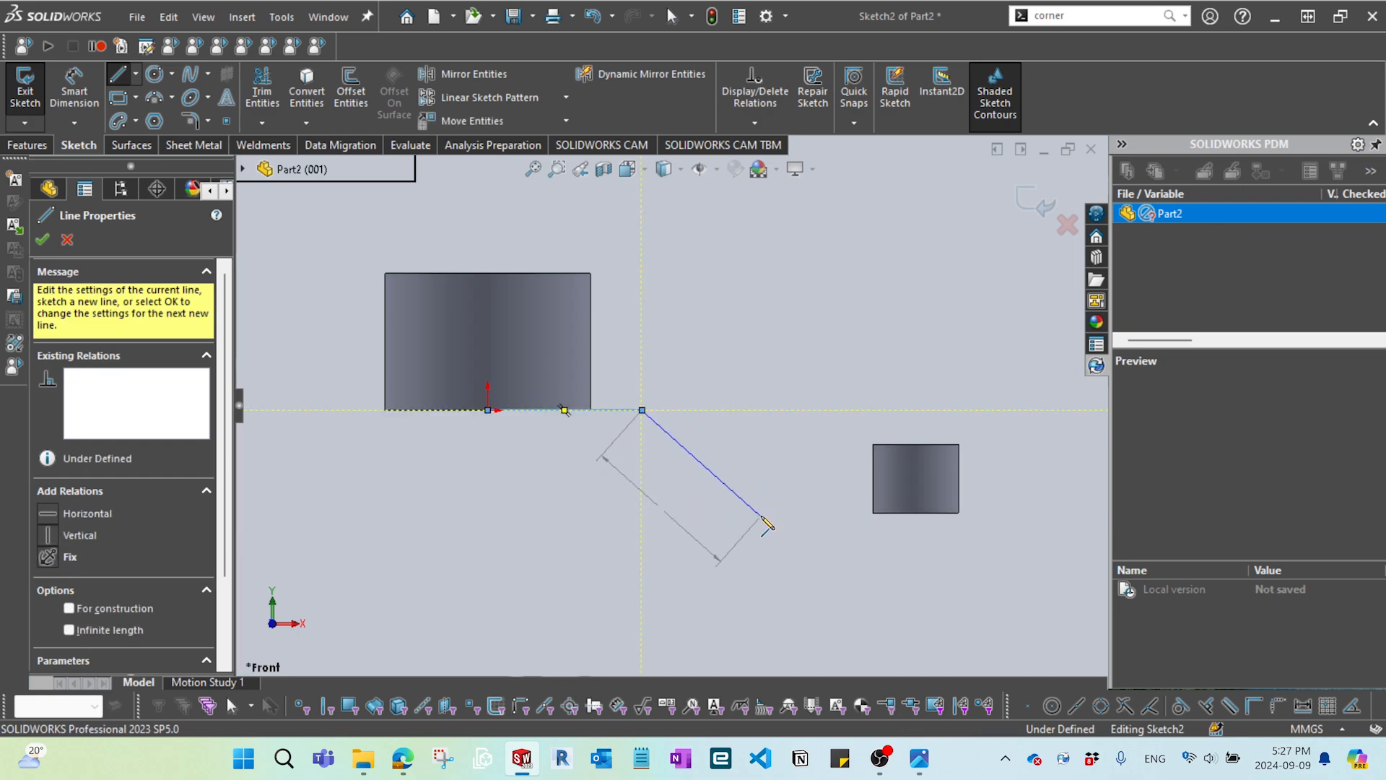
click(916, 513)
key(Escape)
- Add a horizontal relation to the lower line ending at the small cylinder
scroll(795, 527, down, 2)
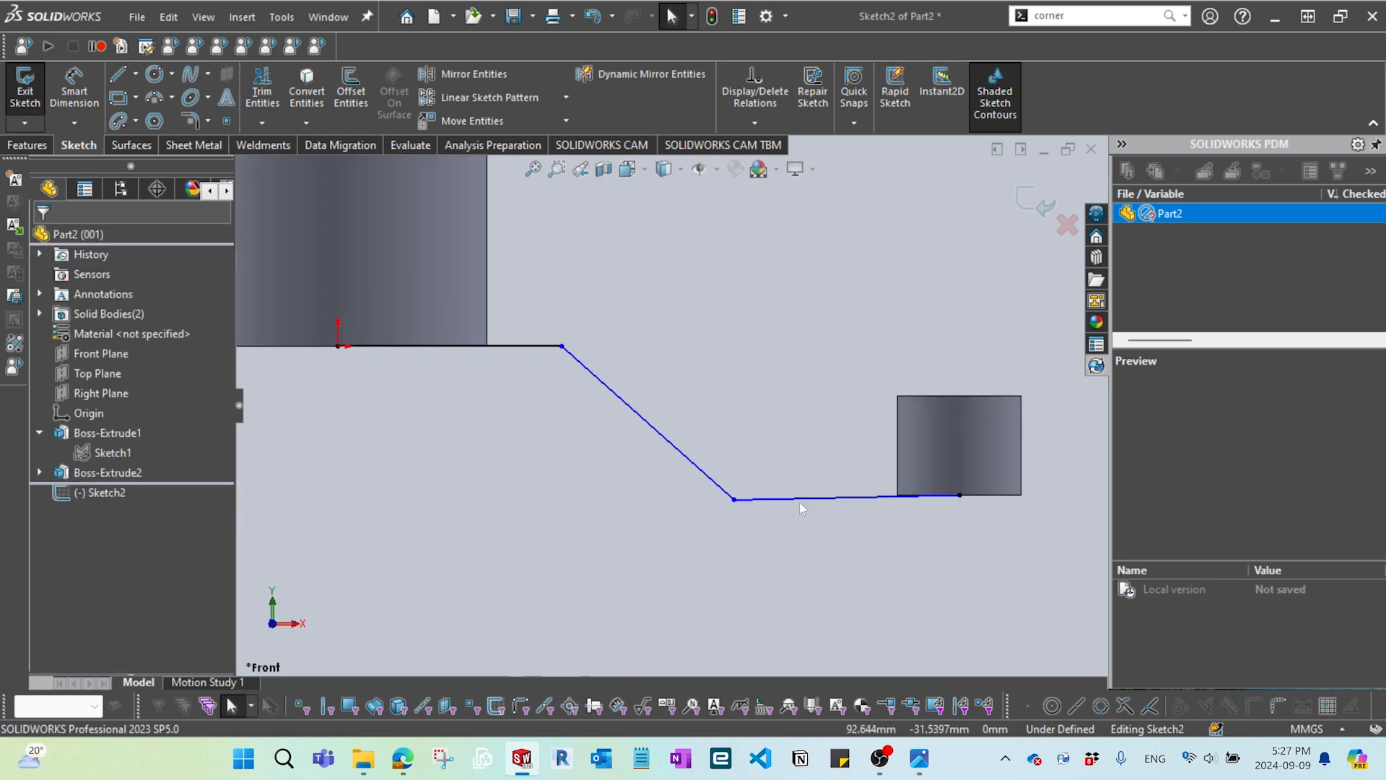
click(800, 500)
click(854, 420)
scroll(711, 497, up, 2)
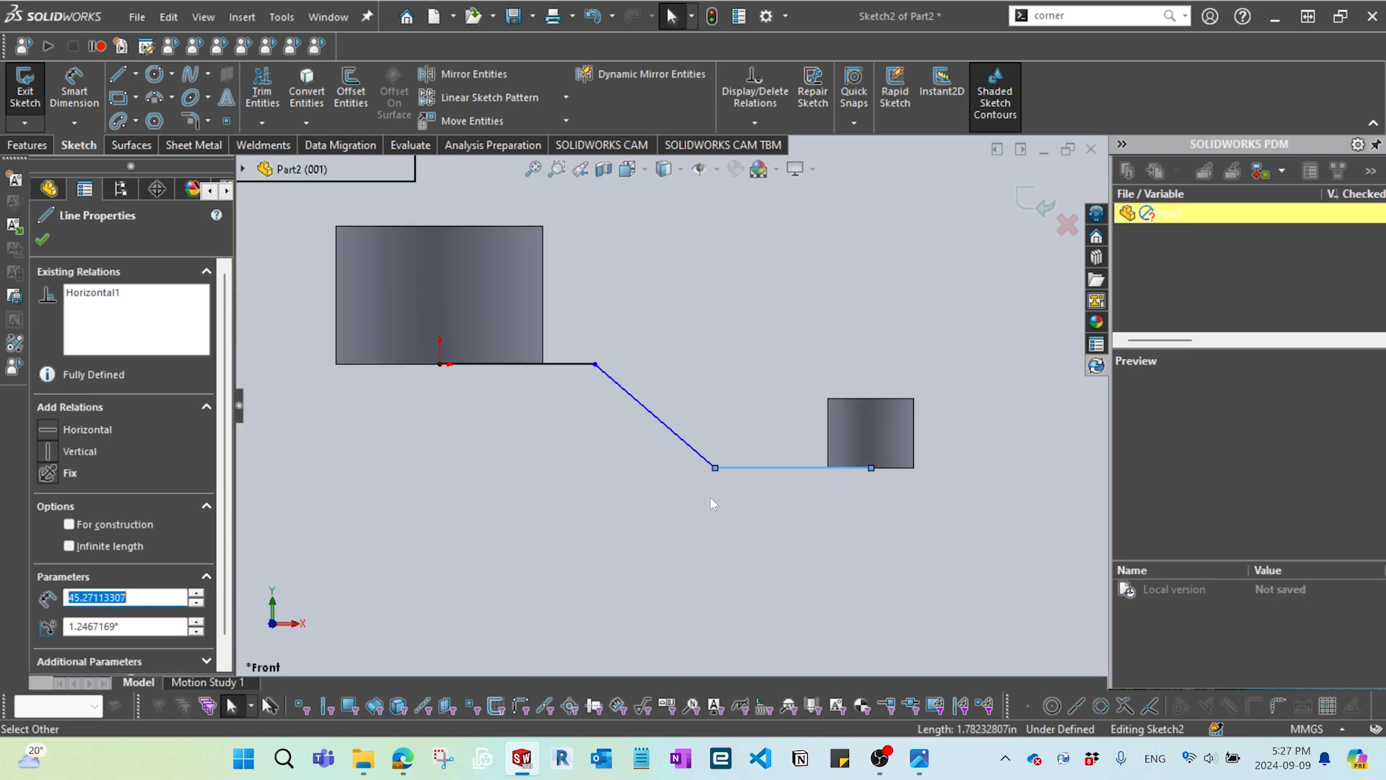
key(Escape)
- Dimension the upper horizontal line from the origin as 50 mm, placed below the line
right_drag(683, 501, 677, 432)
click(553, 364)
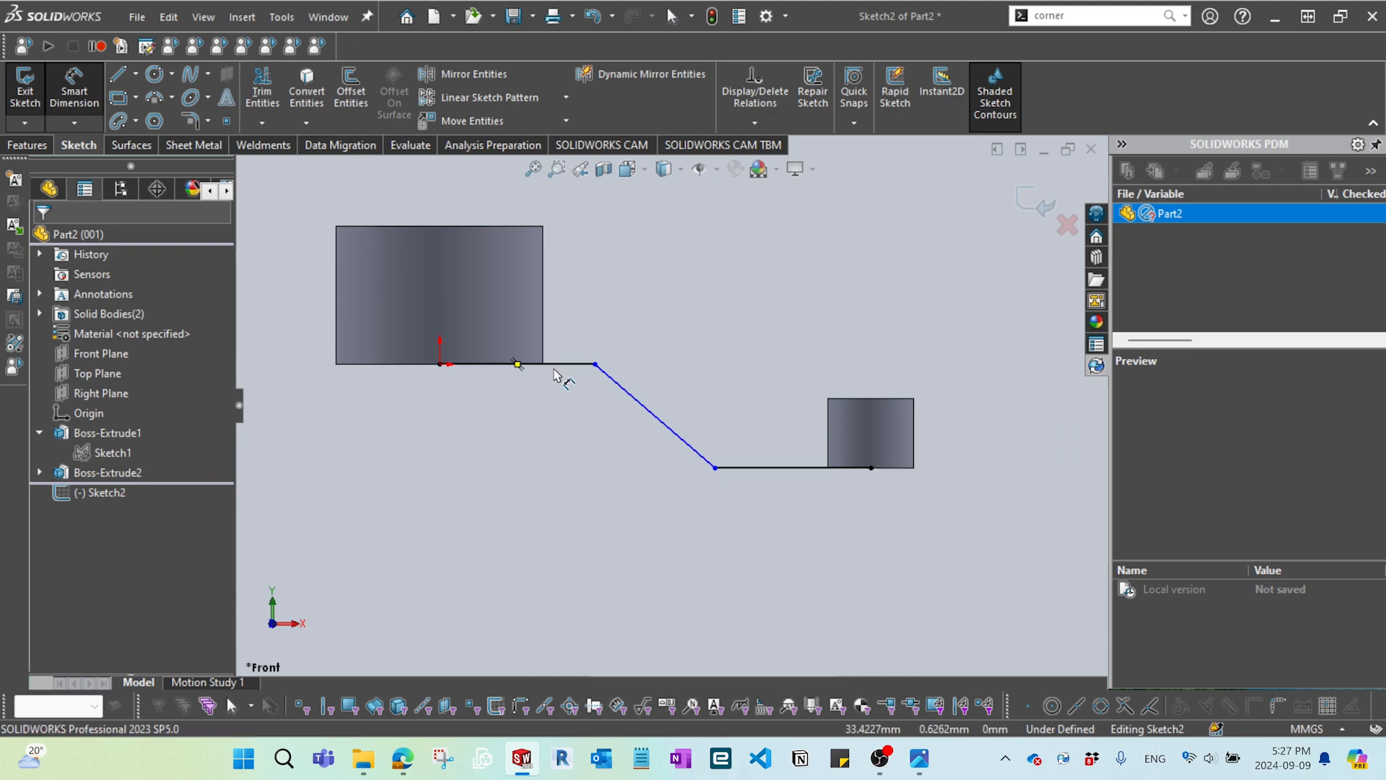
click(509, 425)
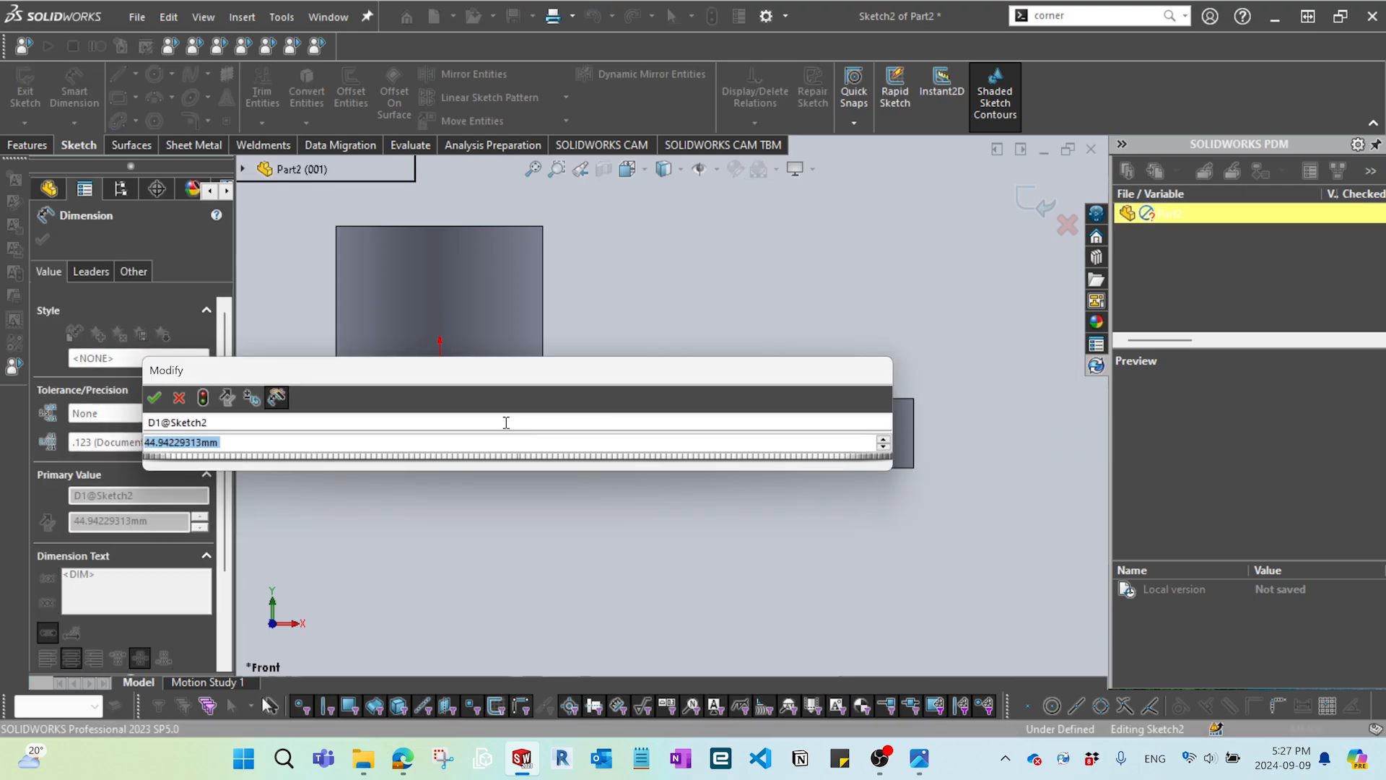
text(50)
key(Return)
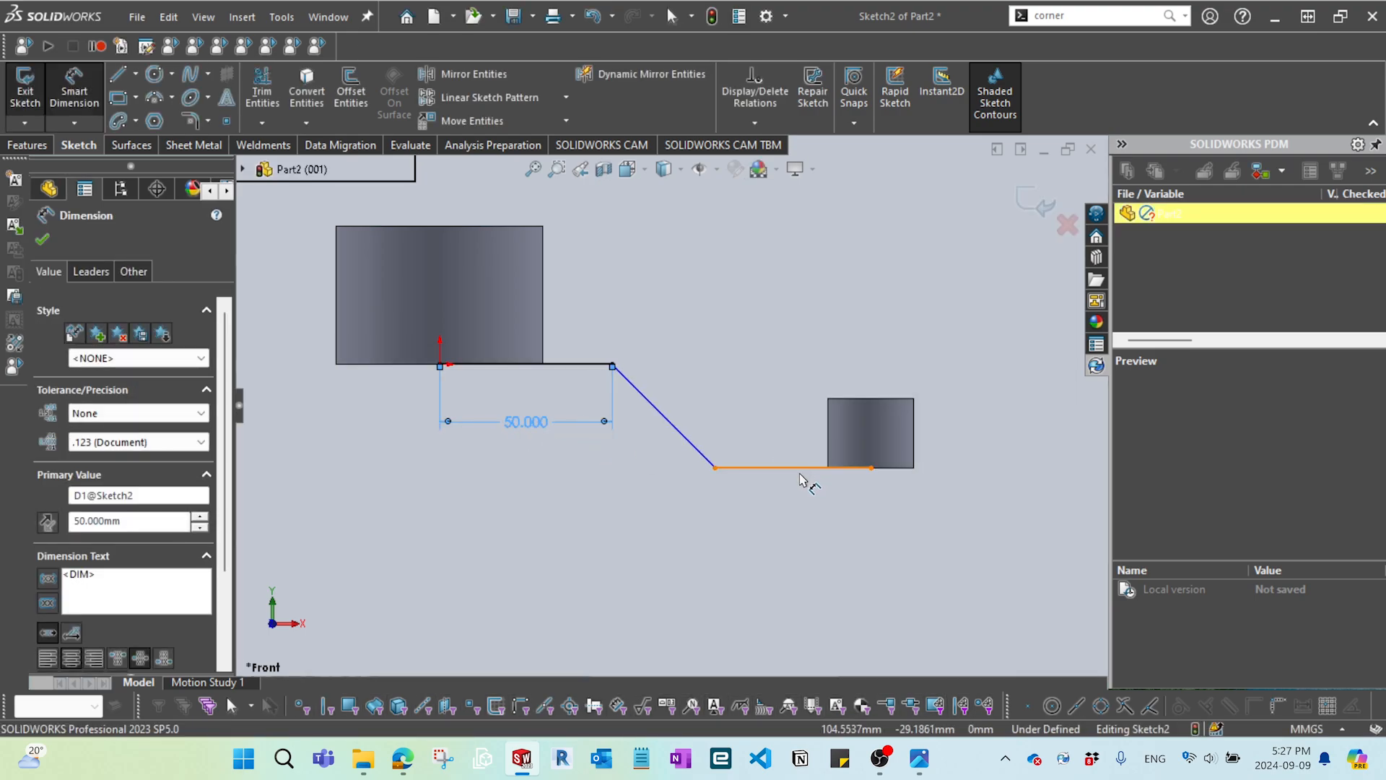
- Dimension the lower horizontal line ending at the small cylinder as 40 mm, placed below the line
click(804, 482)
click(791, 515)
text(40)
key(Return)
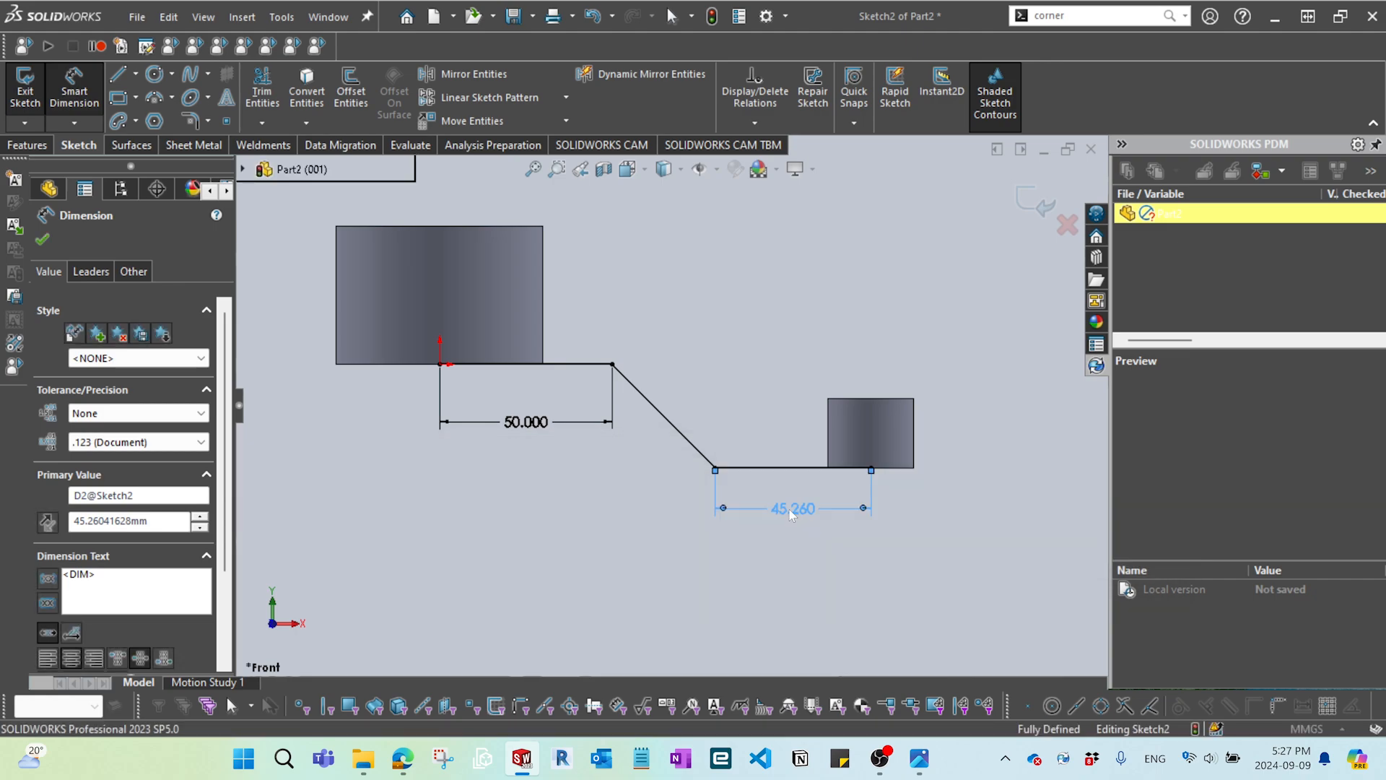
key(Escape)
- Start a thin-feature extrusion of the stepped line sketch, with the wall thickness reversed upward and set to 6 mm
middle_drag(775, 473, 739, 496)
click(29, 144)
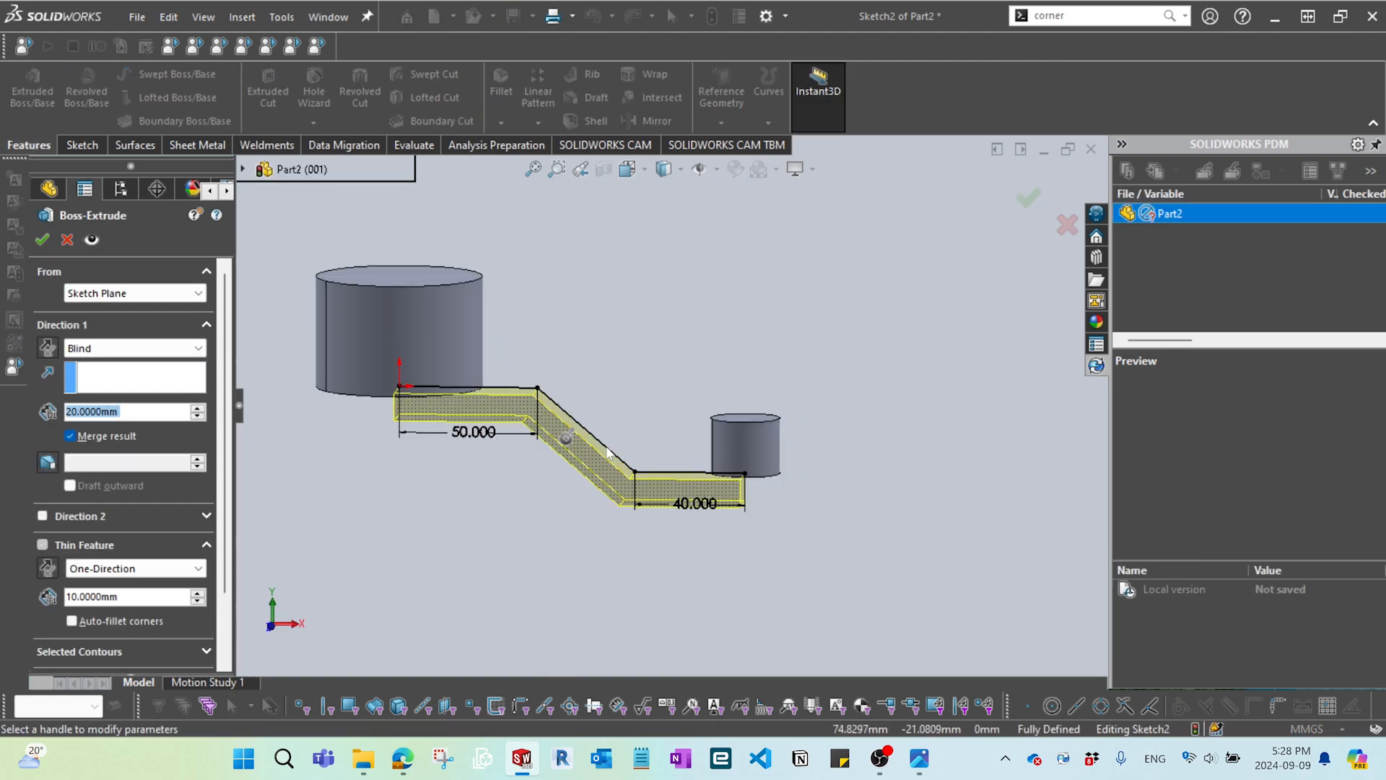
middle_drag(616, 467, 587, 489)
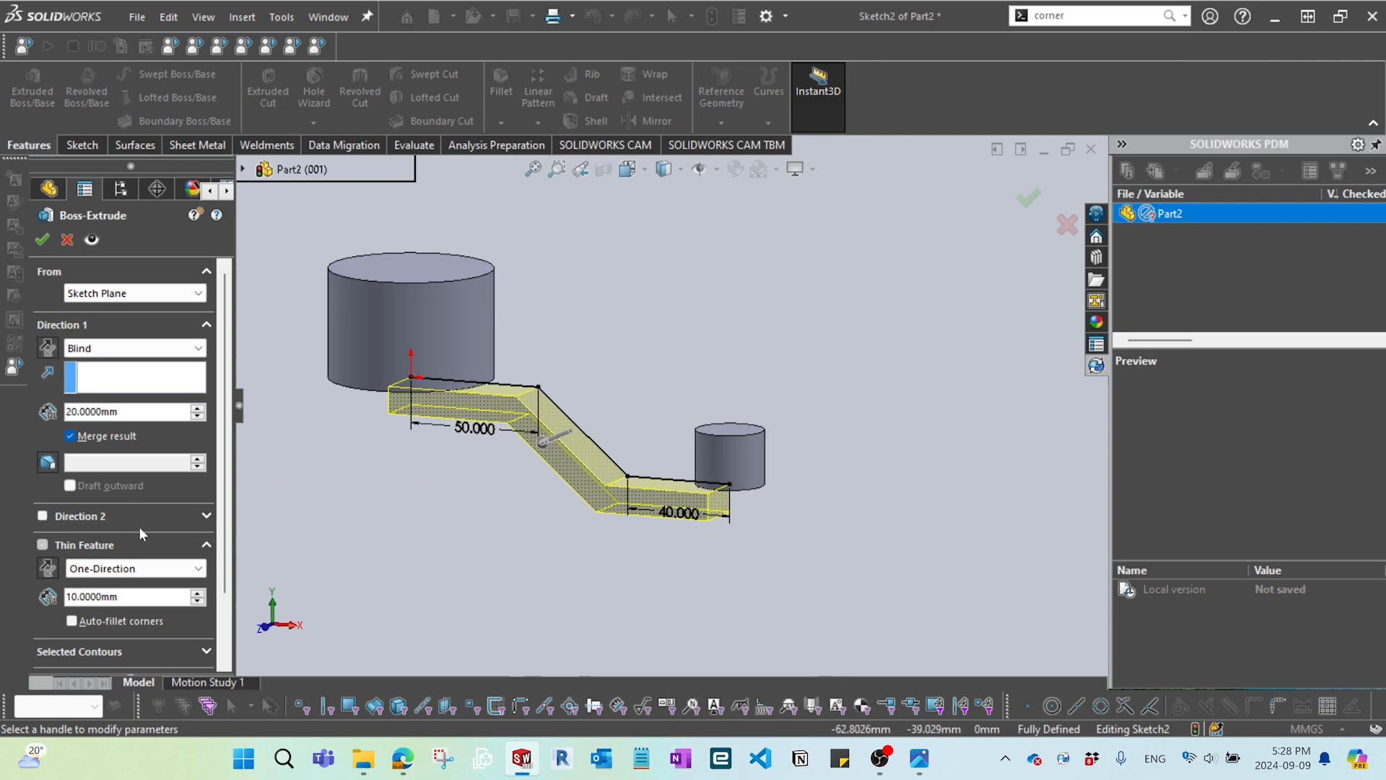
click(48, 571)
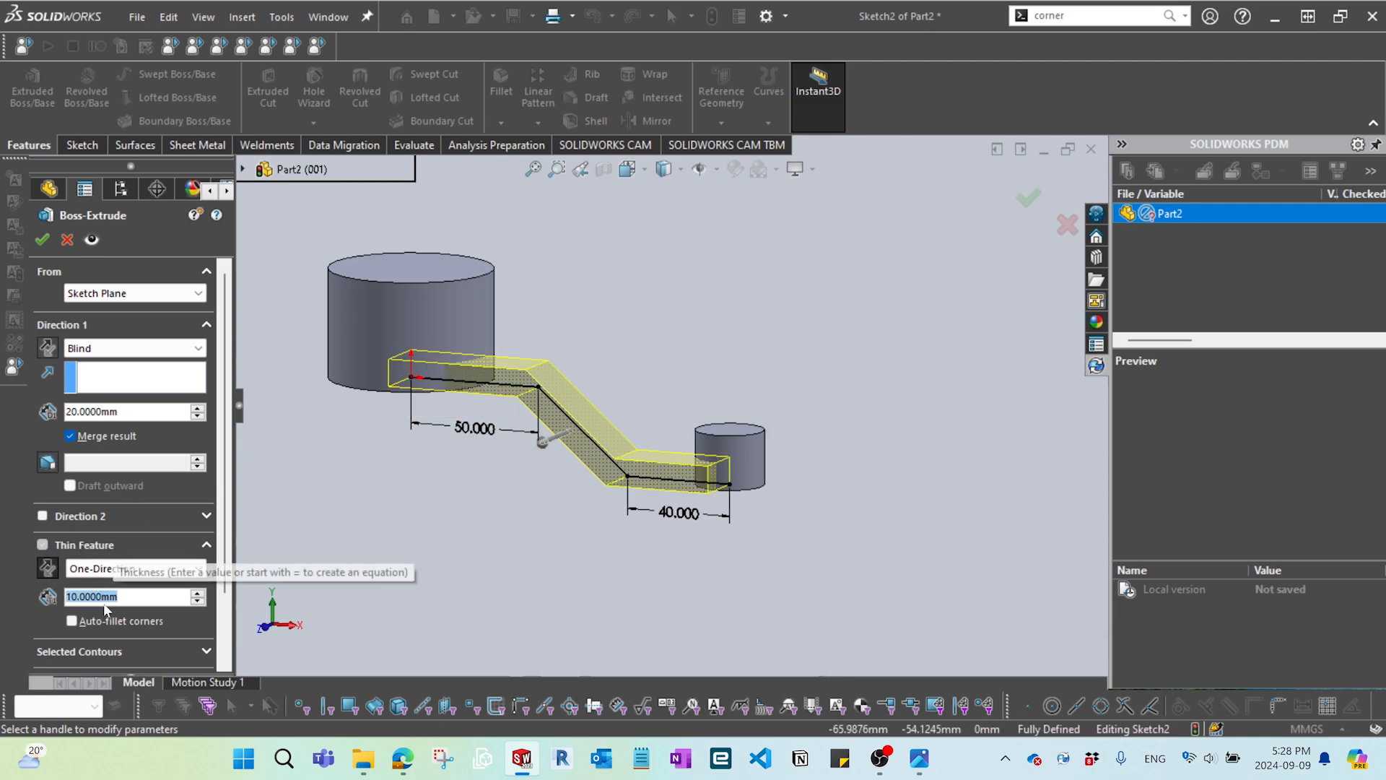
text(6)
key(Return)
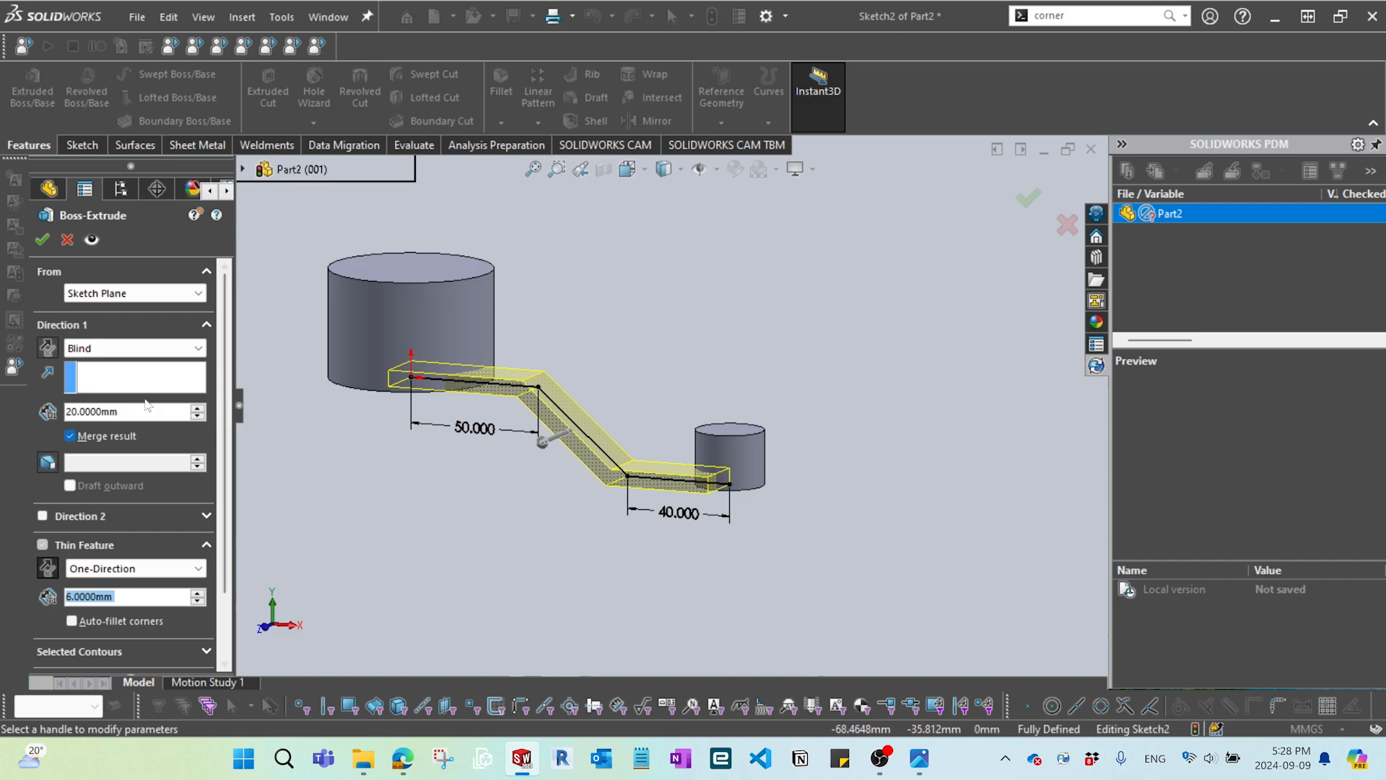
- Set the stepped arm's extrusion to Mid Plane so that it extends equally to both sides of the sketch
click(135, 348)
click(94, 455)
middle_drag(475, 554, 513, 482)
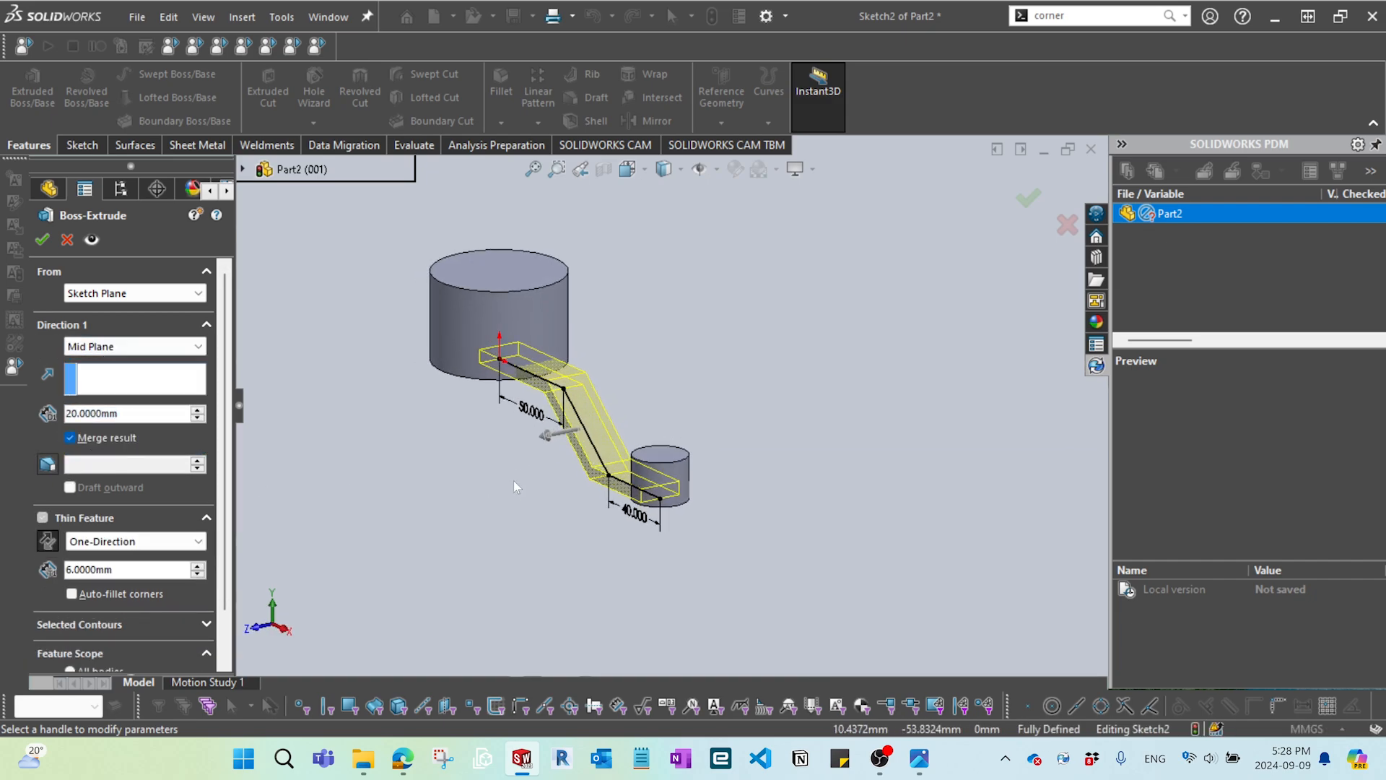
click(127, 350)
click(104, 445)
middle_drag(430, 454, 451, 485)
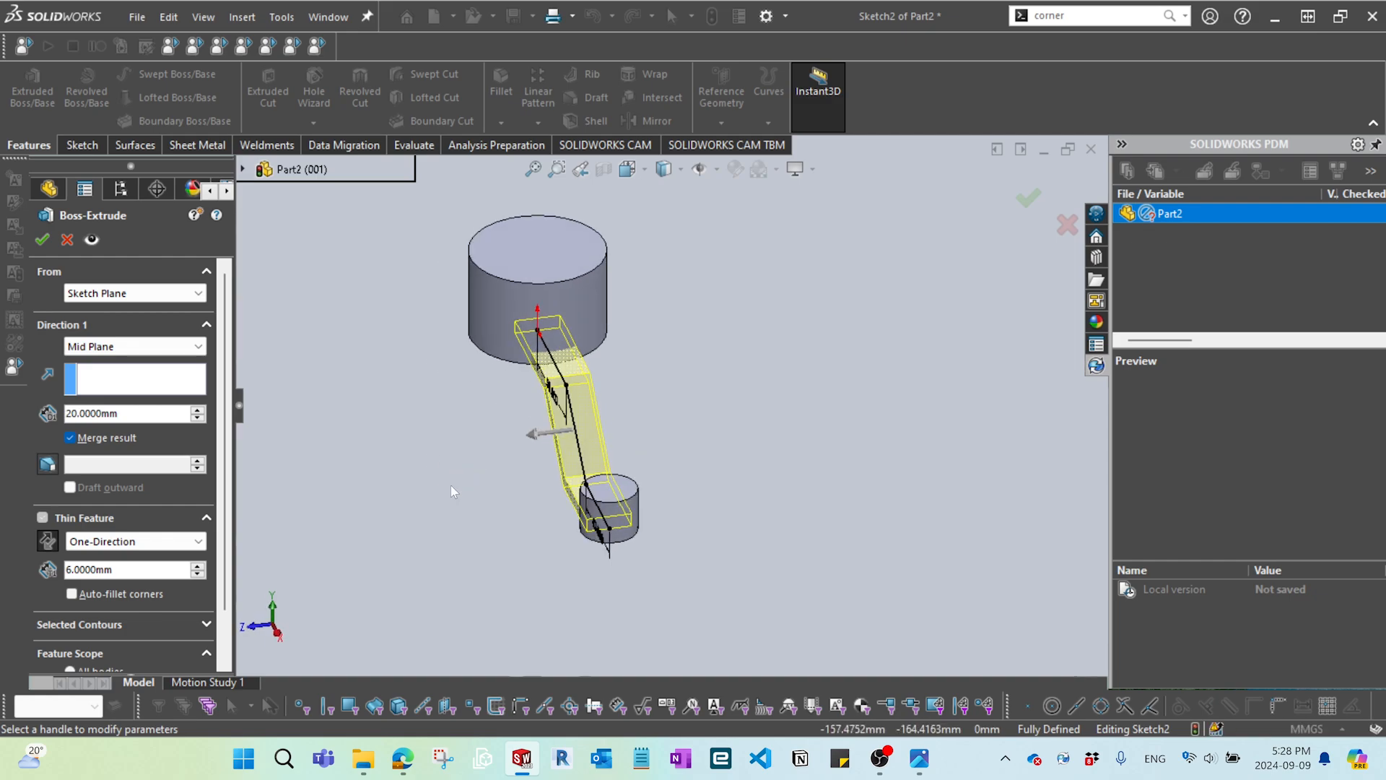
- Set the mid-plane extrusion depth to 100 mm and finish the stepped thin feature
click(532, 436)
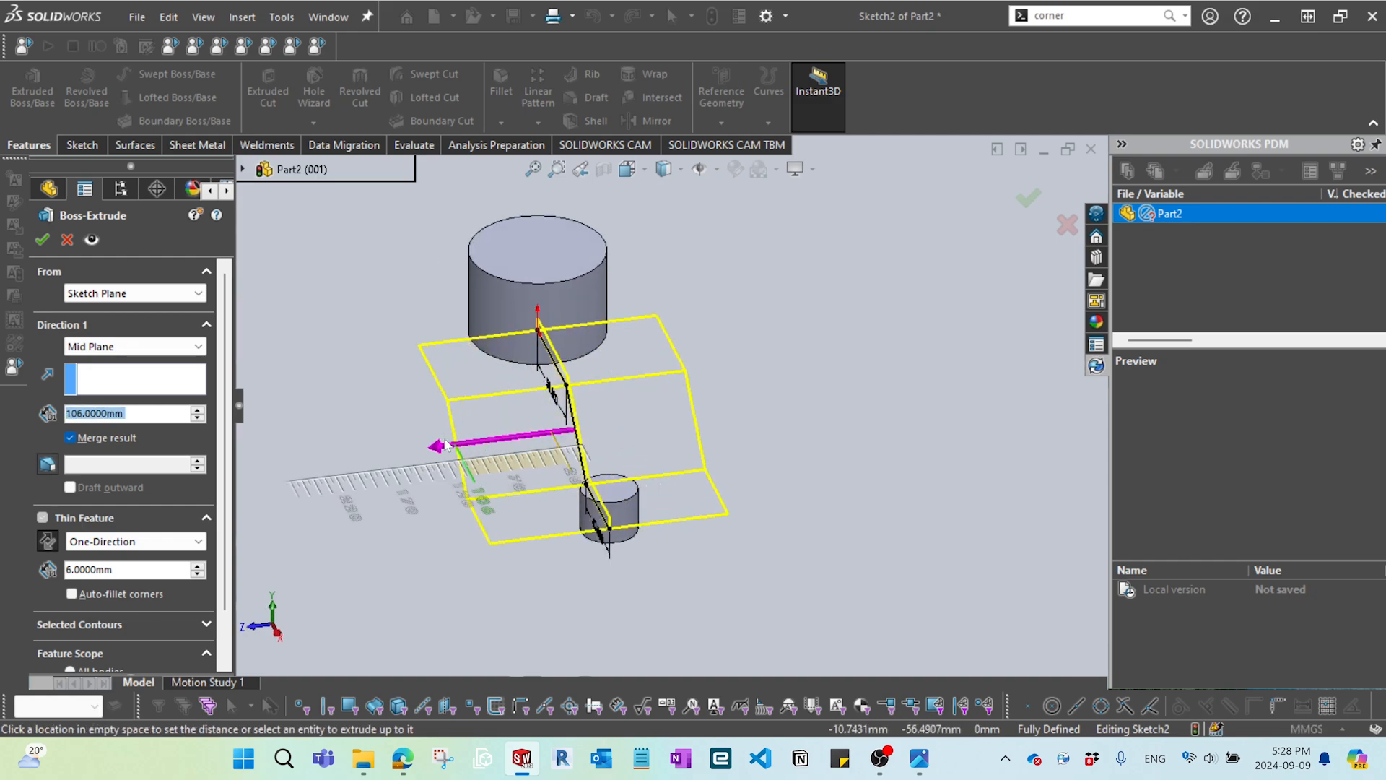
click(448, 434)
middle_drag(383, 546, 502, 452)
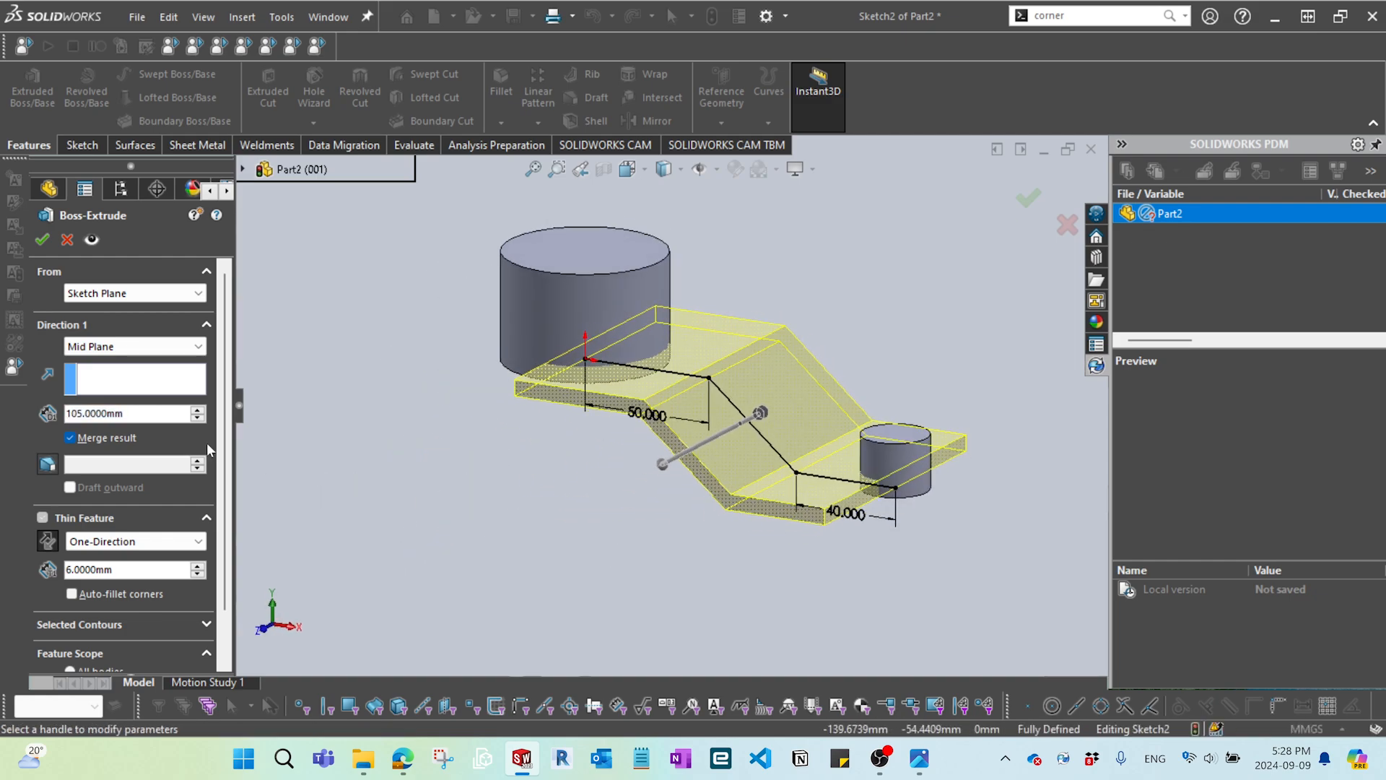
double_click(96, 417)
text(100)
key(Return)
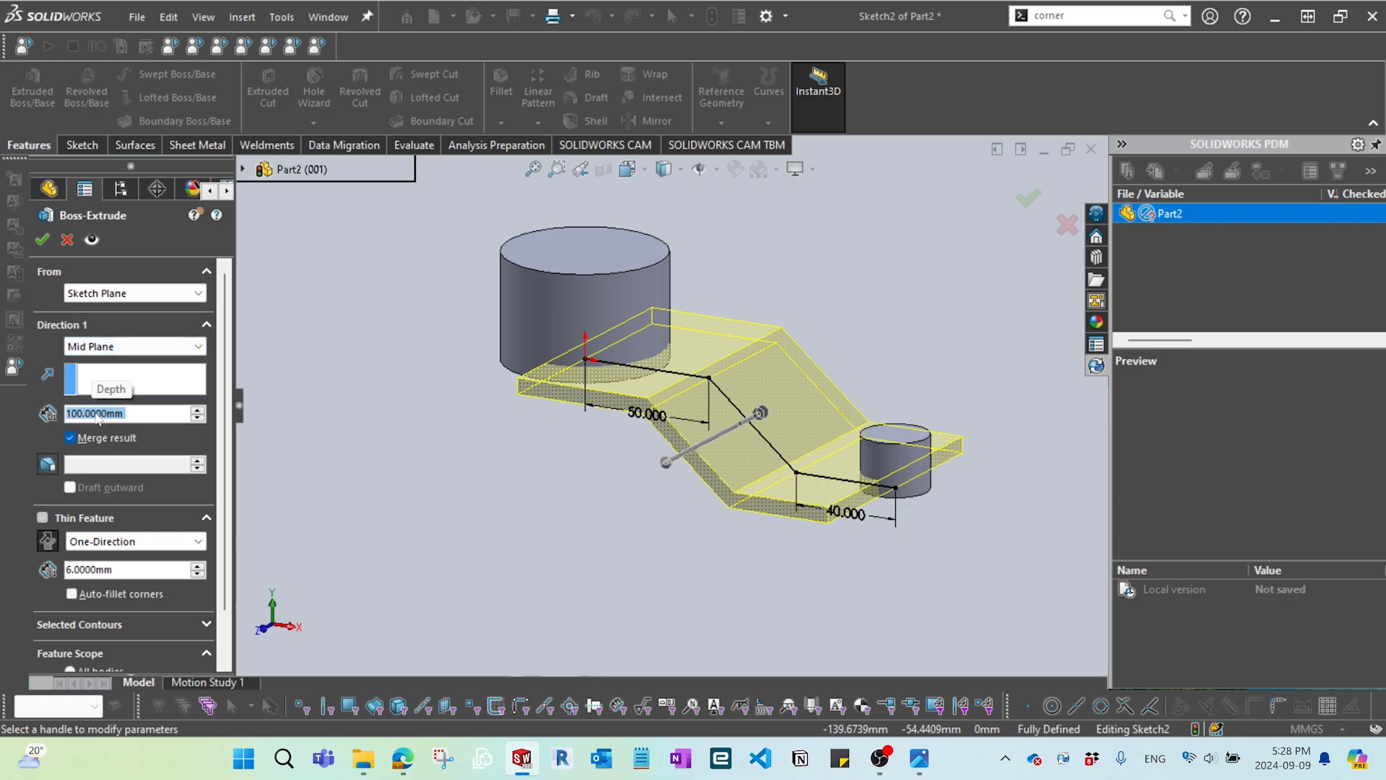
key(Return)
middle_drag(667, 430, 615, 471)
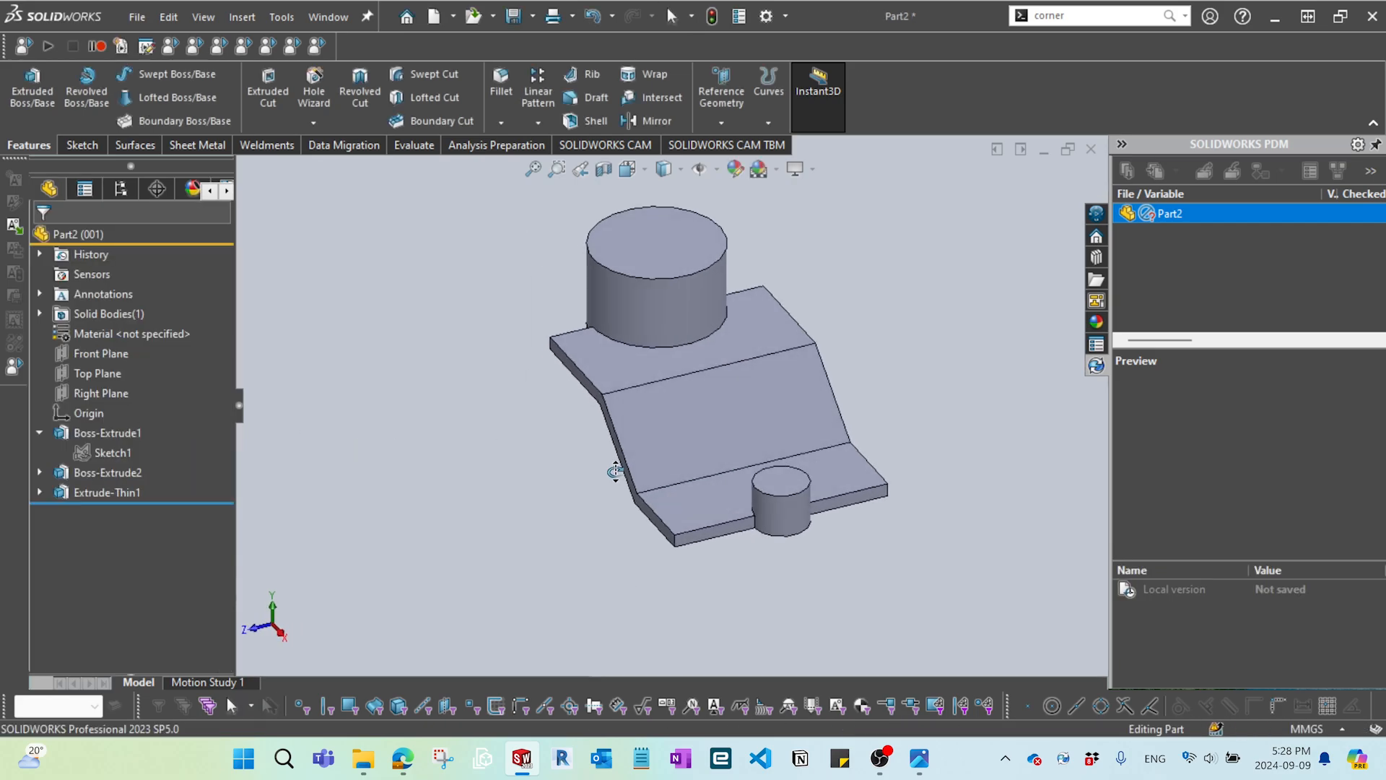
- On the Top Plane, sketch two separate slanted lines, about 168 and 169 mm long, along opposite sides of the two cylinders
click(103, 374)
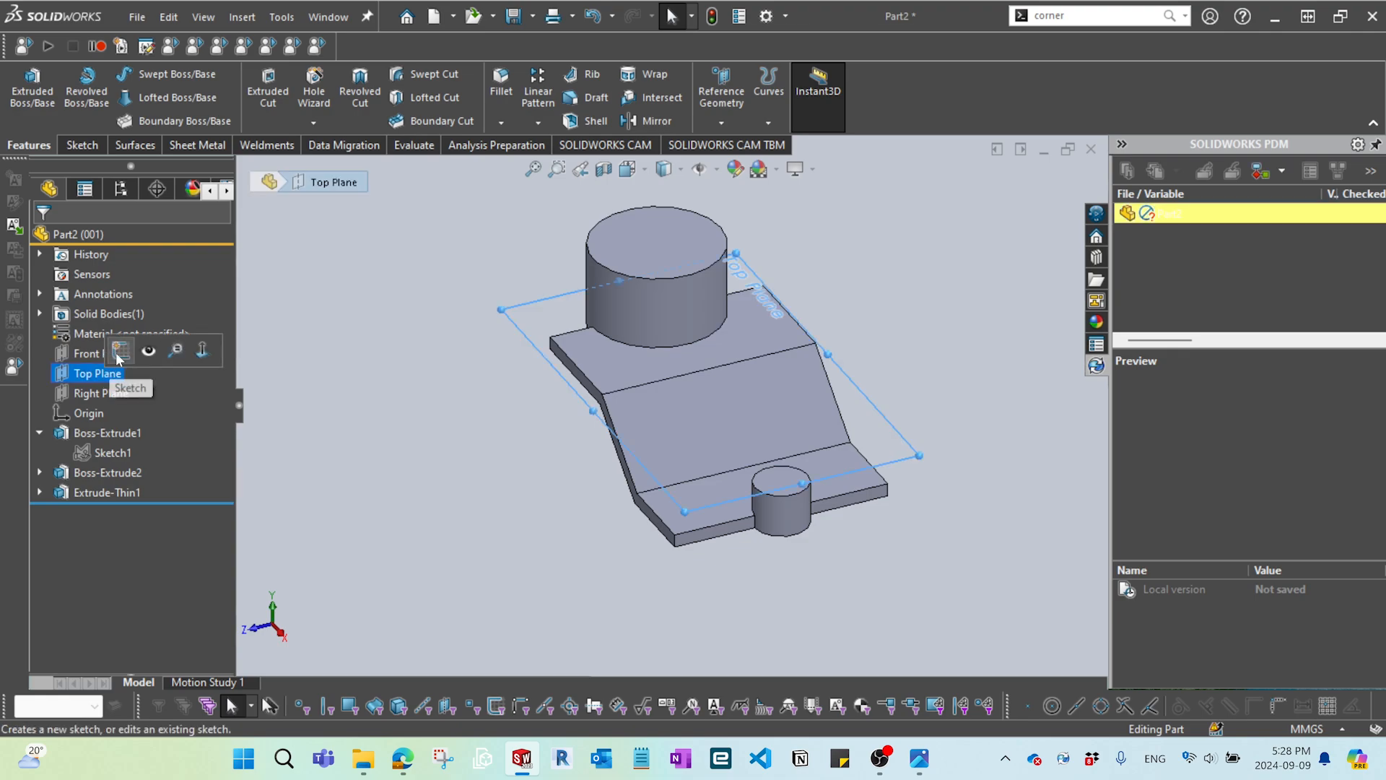
click(148, 354)
click(715, 594)
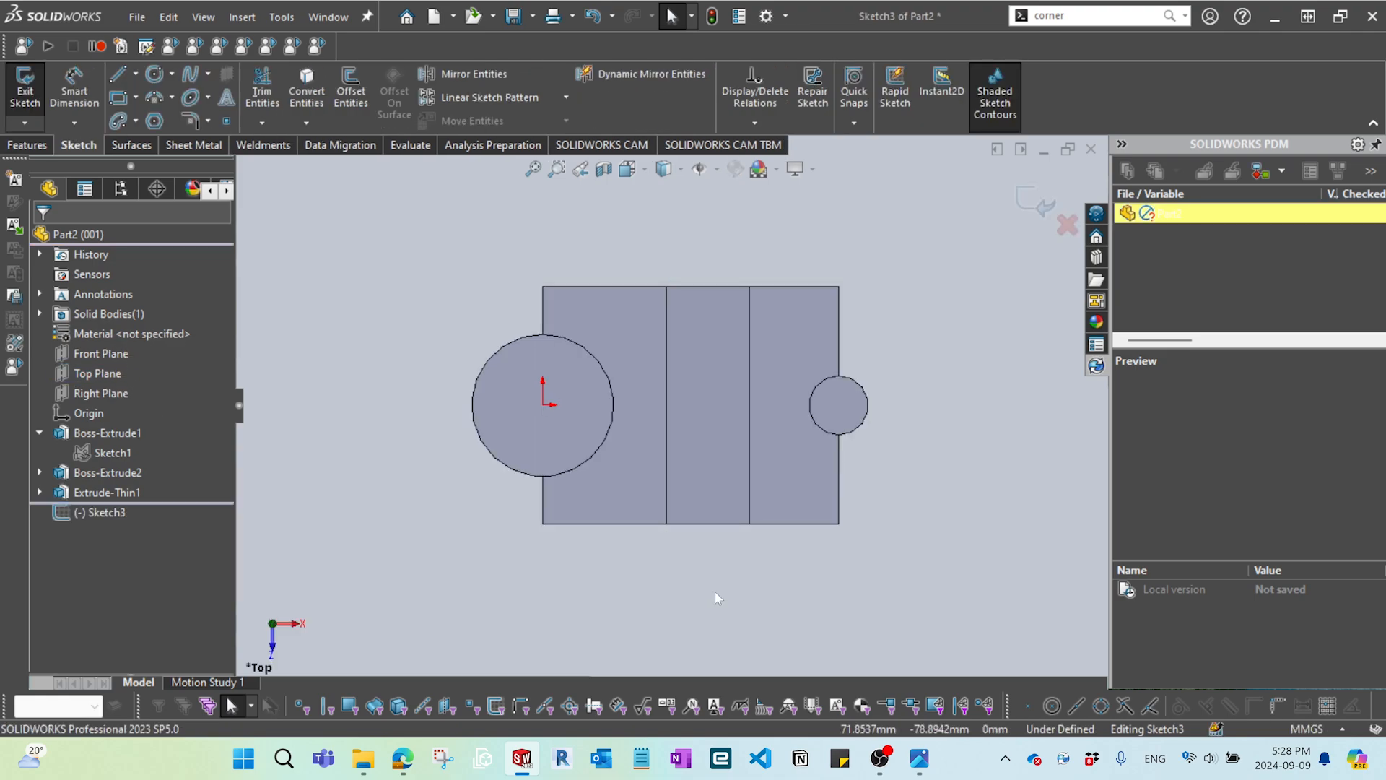
key(l)
click(482, 299)
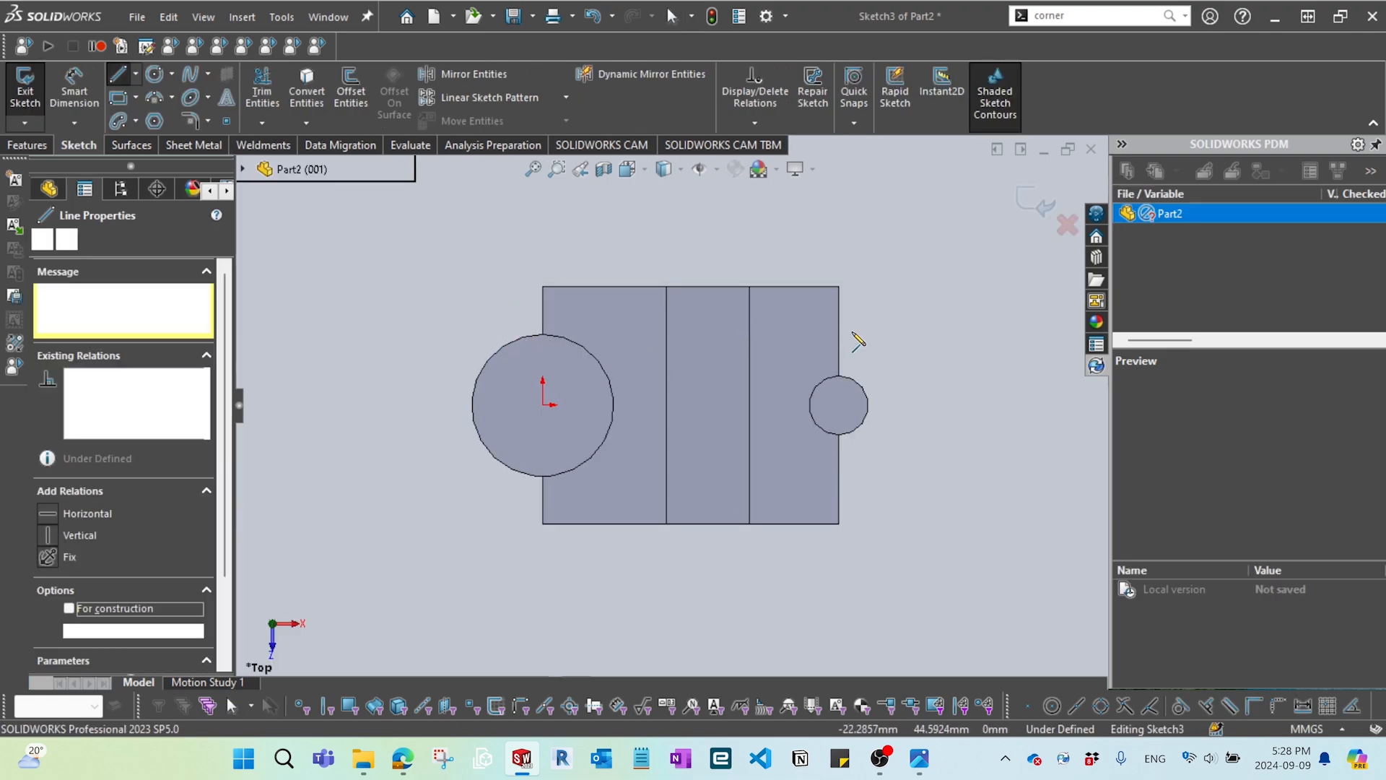
click(879, 341)
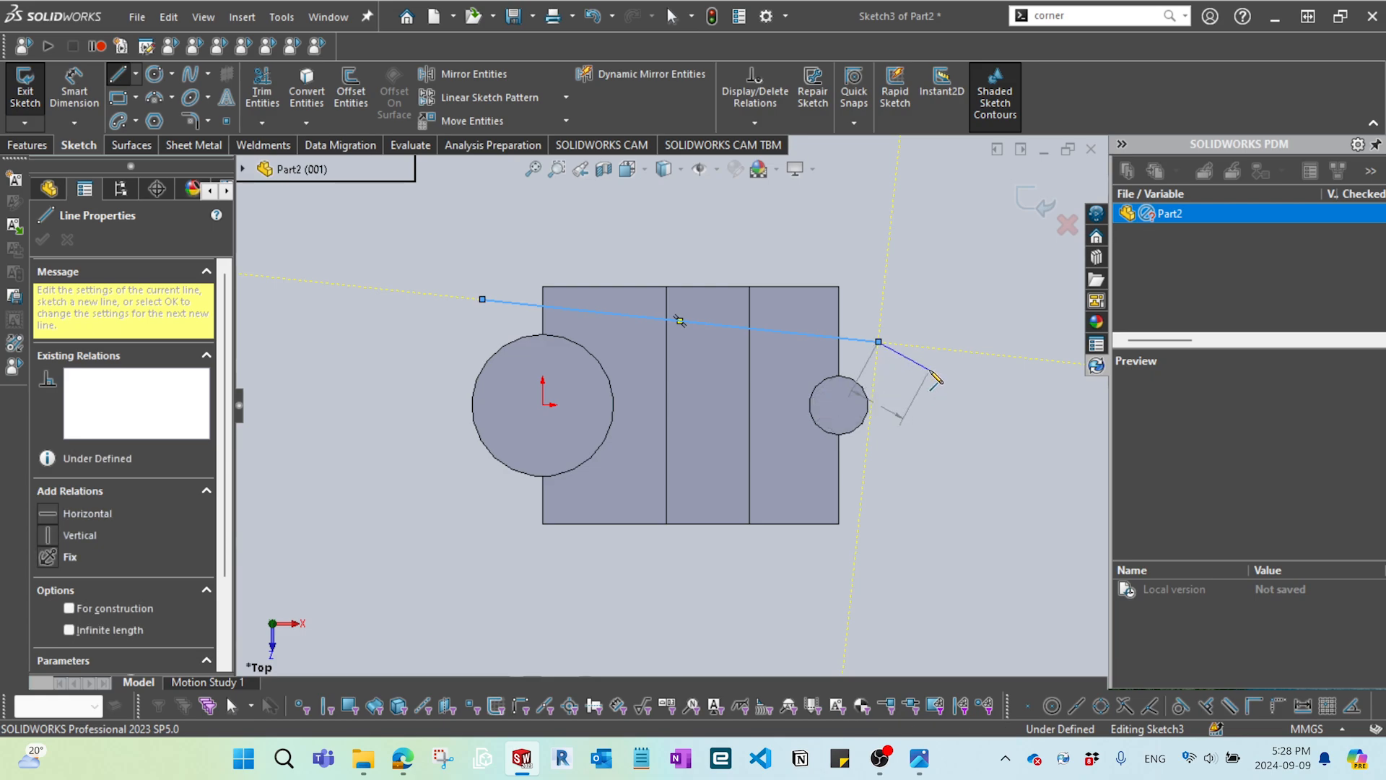
key(Escape)
click(494, 515)
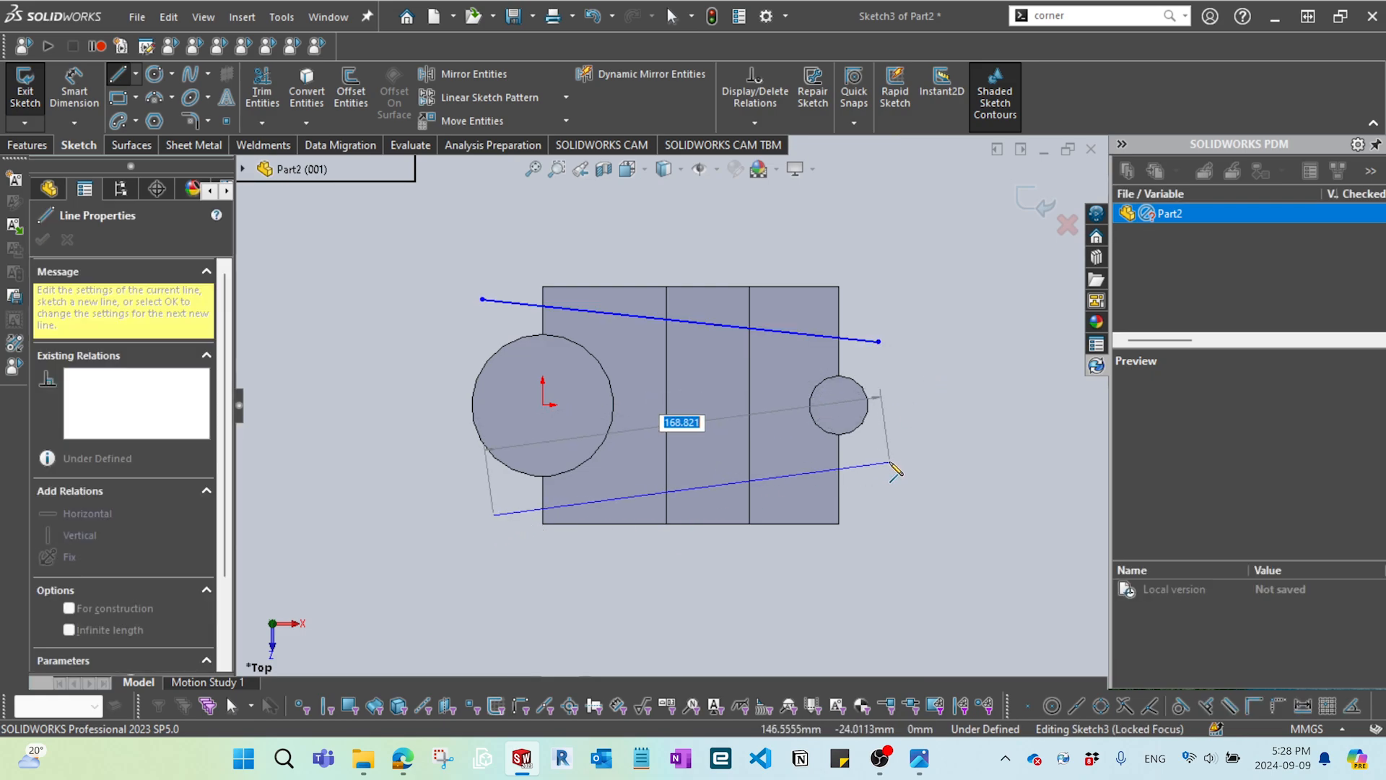
click(890, 462)
key(Escape)
scroll(827, 484, down, 1)
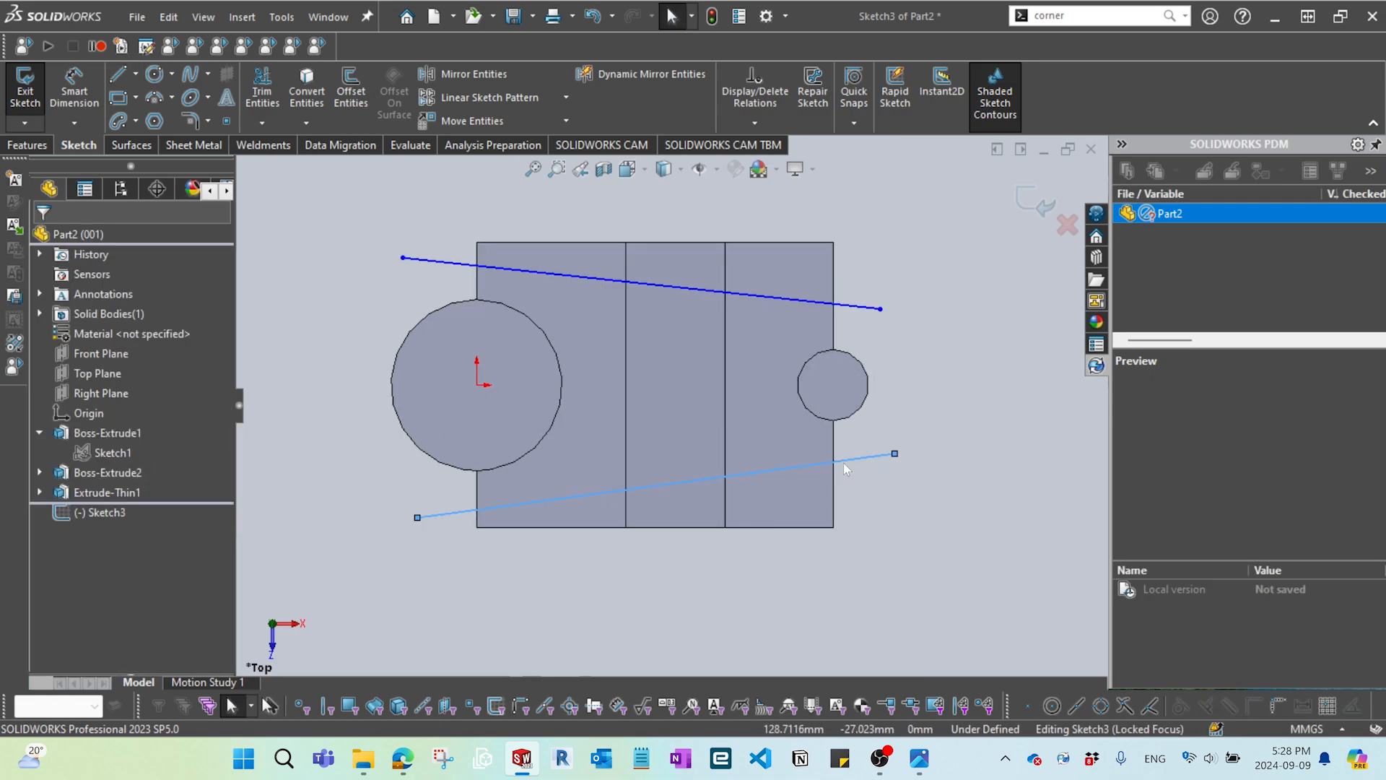
click(844, 462)
scroll(833, 414, down, 4)
scroll(835, 417, down, 1)
ctrl+click(810, 416)
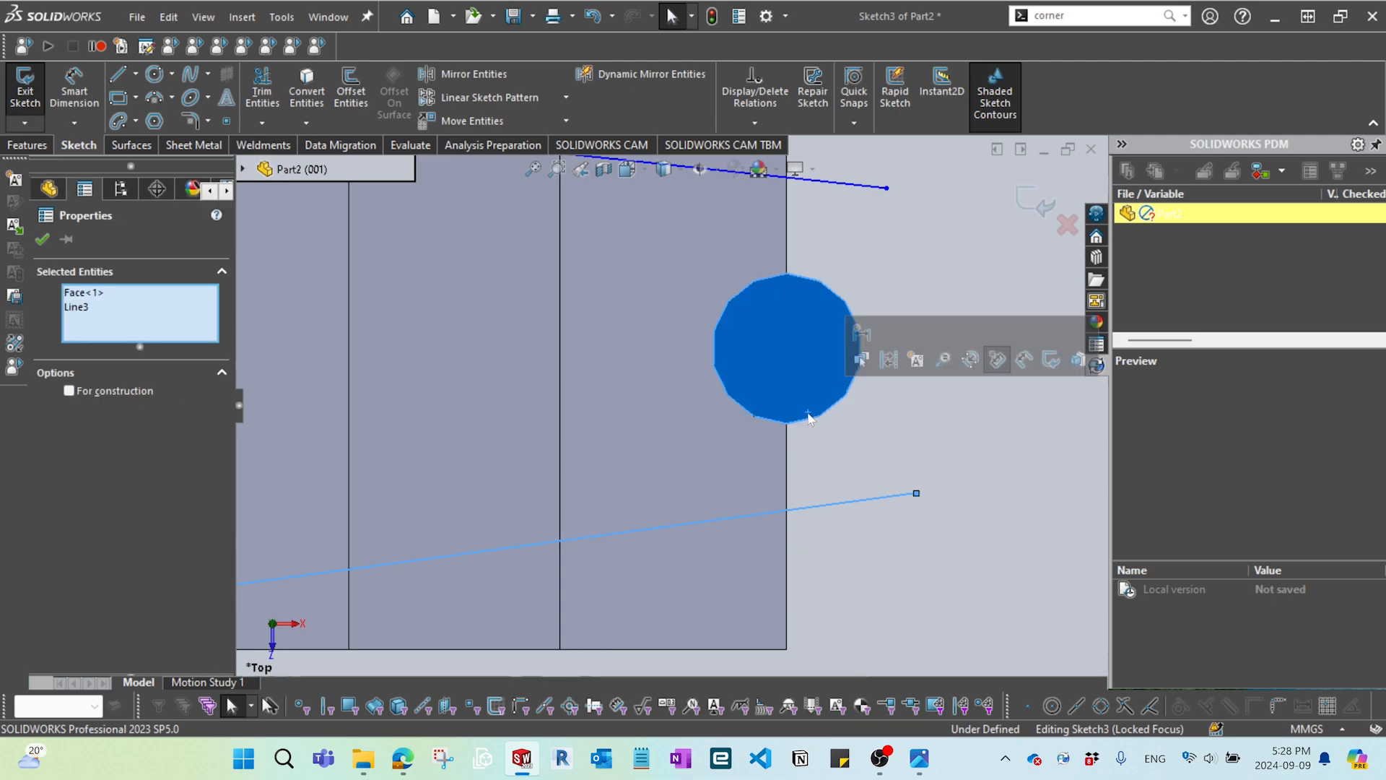
key(Escape)
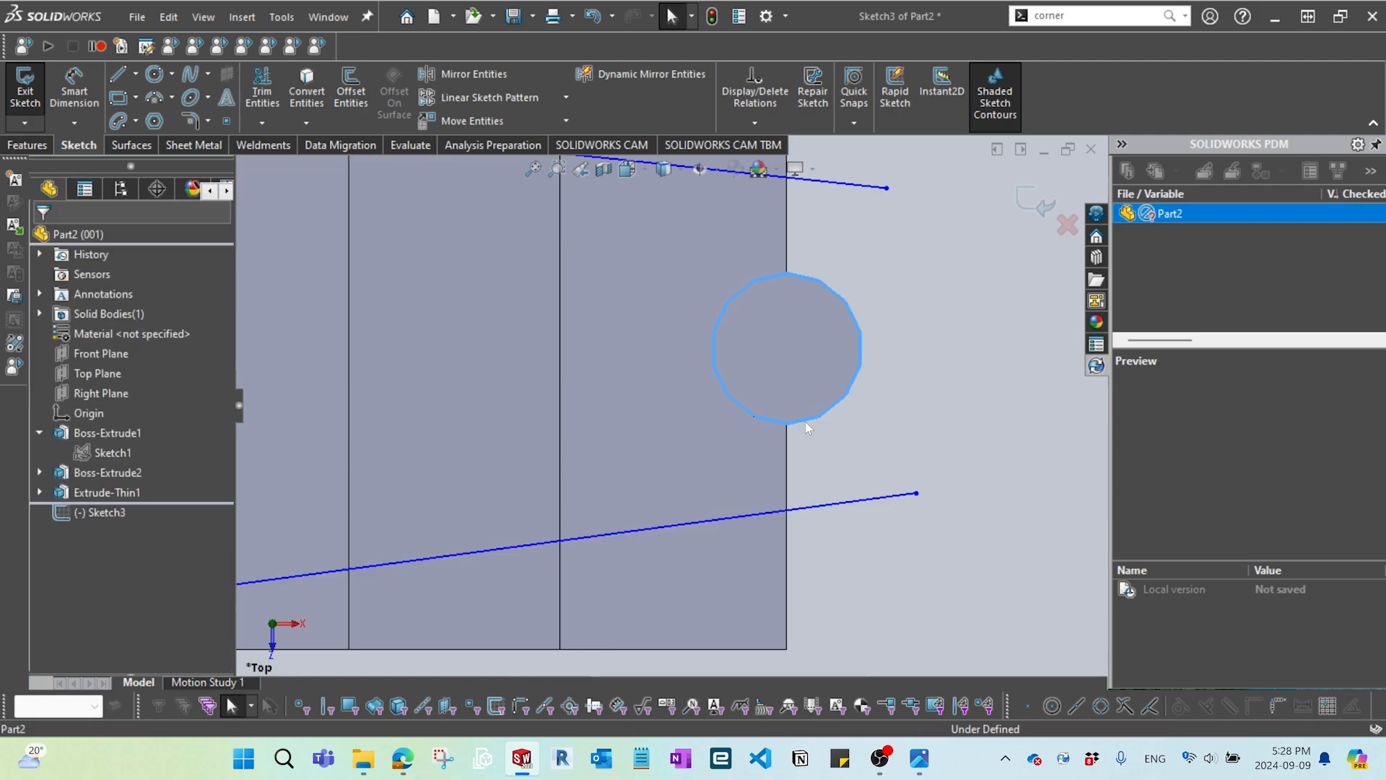
- Make the lower slanted line tangent to the small cylinder's circular edge
ctrl+click(839, 505)
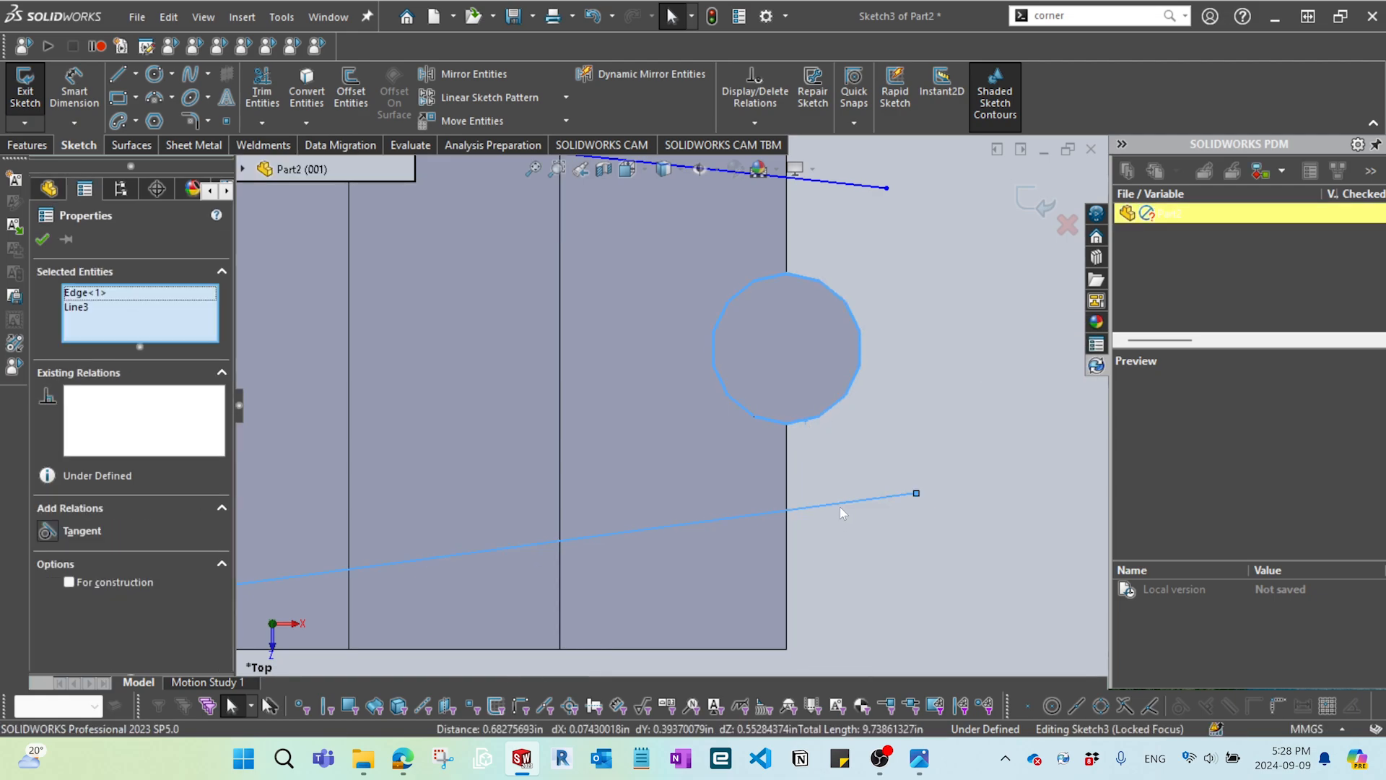
click(894, 428)
scroll(789, 344, up, 1)
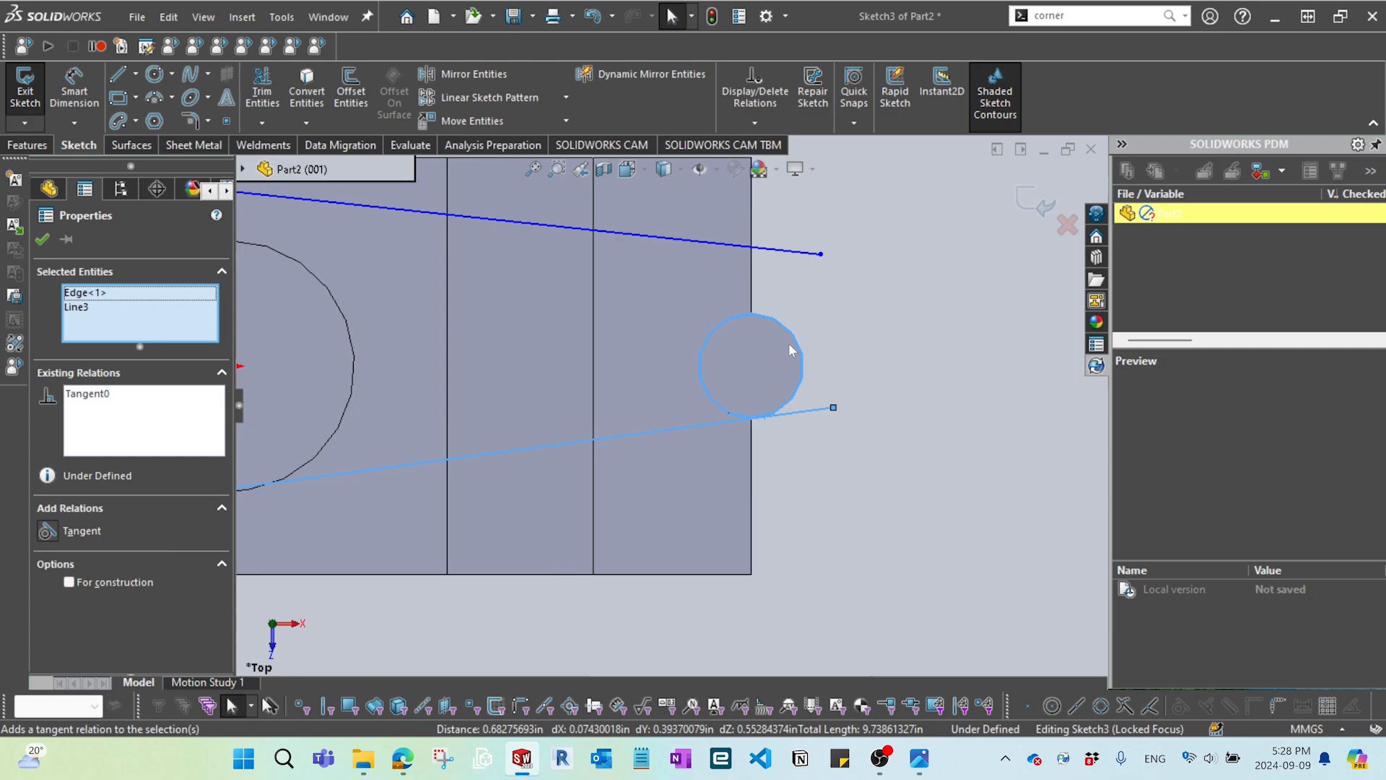
- Make the upper slanted line tangent to the small cylinder's circular edge
click(797, 254)
scroll(794, 258, up, 2)
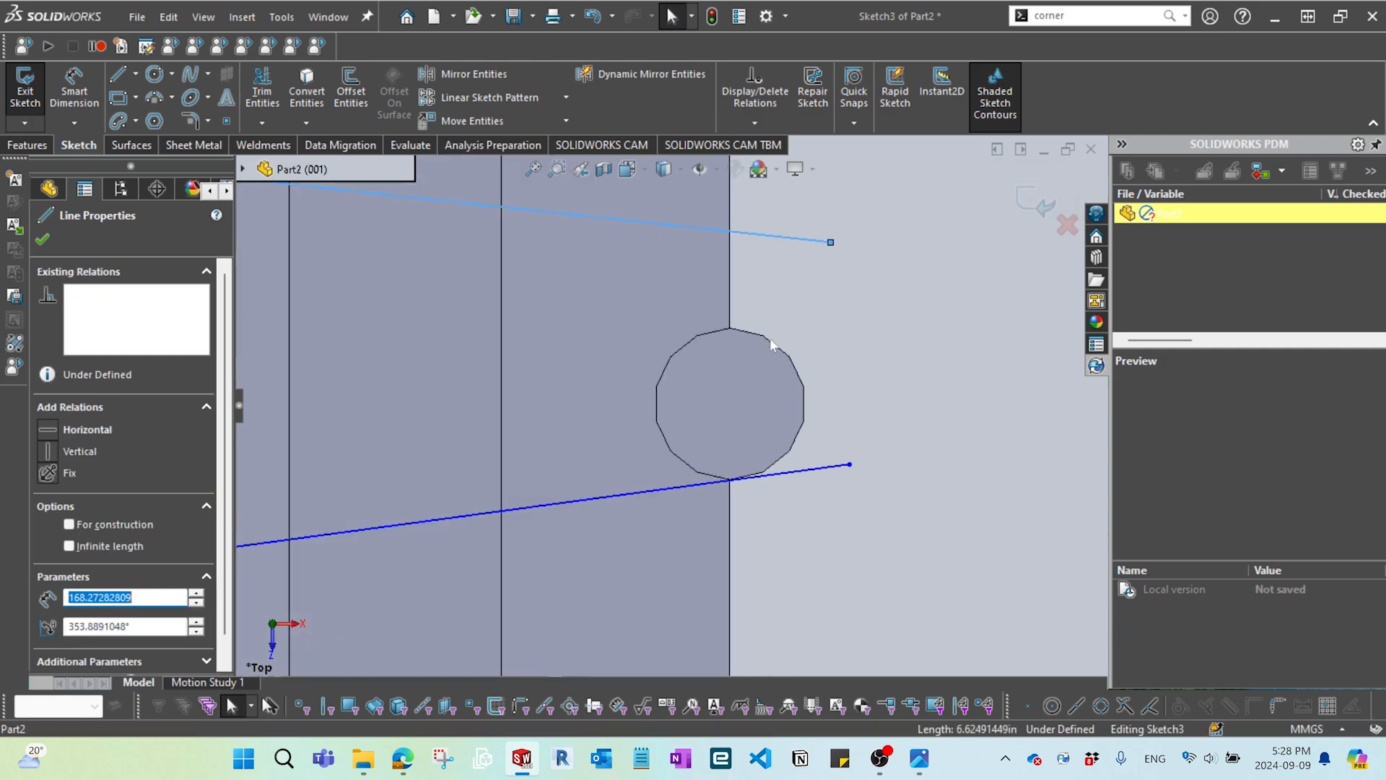
ctrl+click(770, 338)
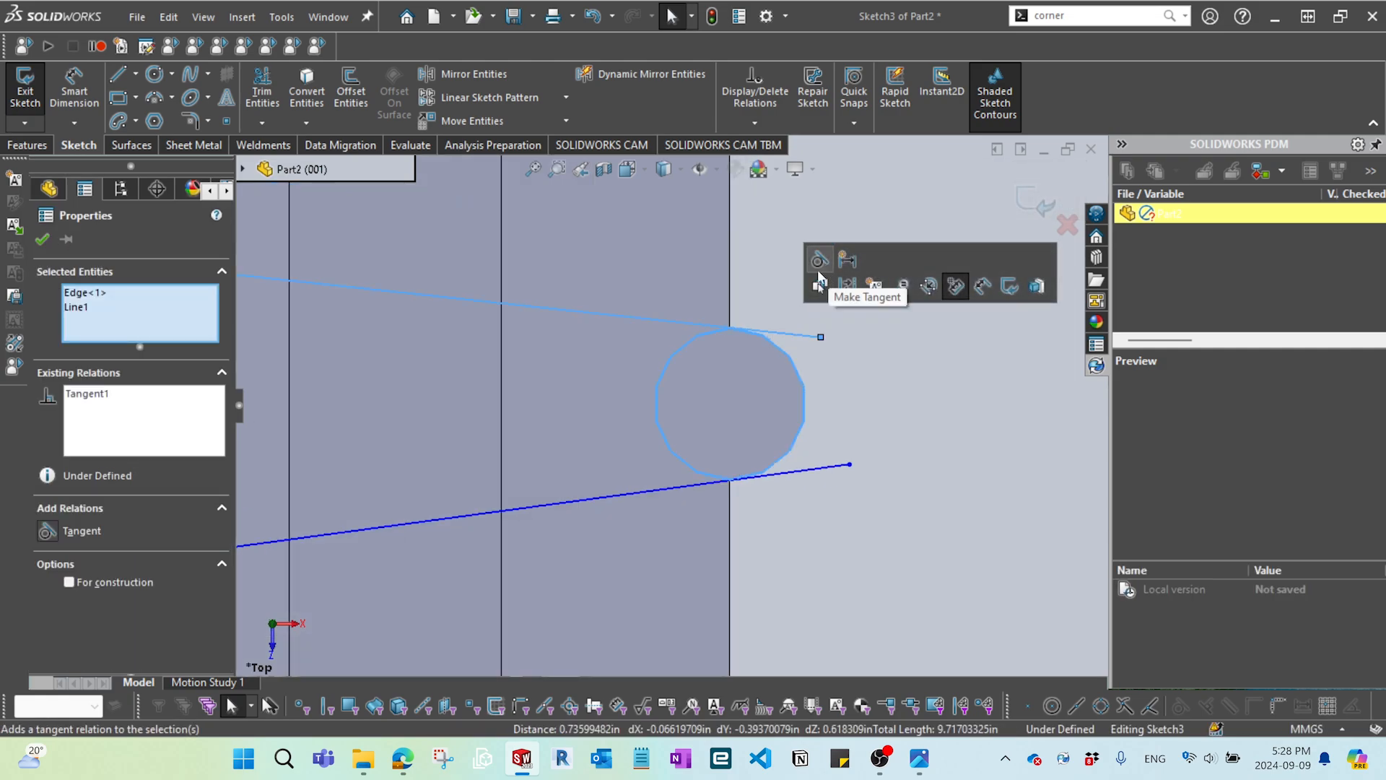
scroll(548, 361, up, 5)
scroll(502, 366, down, 5)
key(Escape)
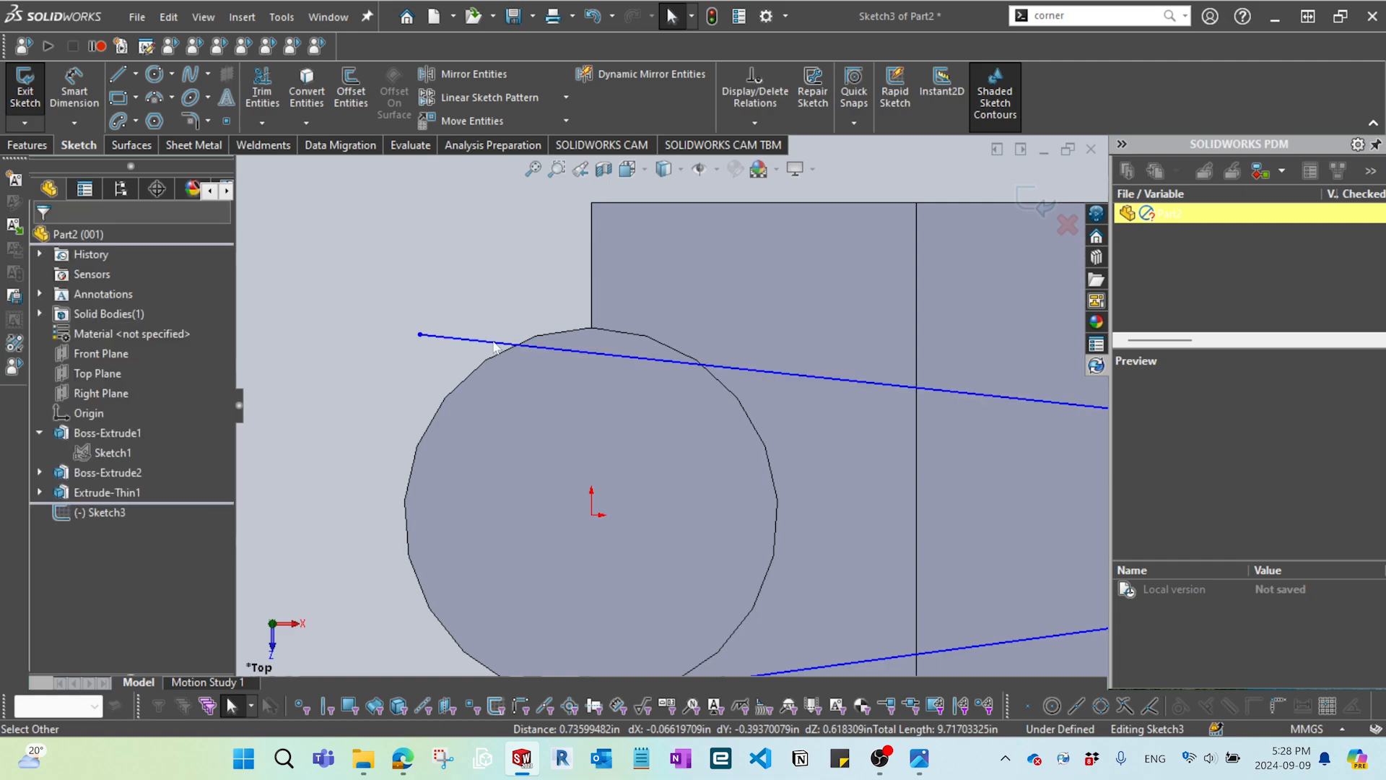
- Make the upper slanted line tangent to the large cylinder's circular edge
click(494, 344)
ctrl+click(570, 334)
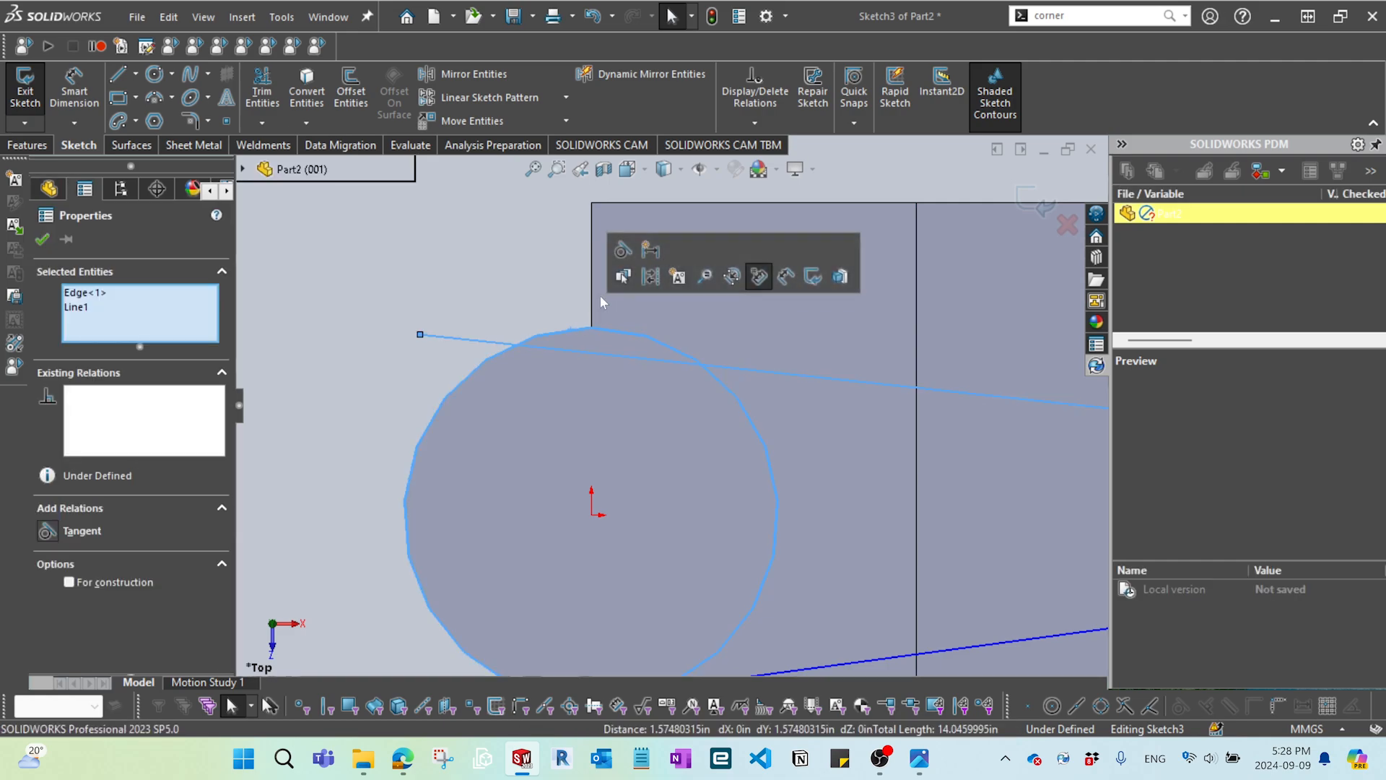
click(622, 251)
scroll(583, 466, up, 3)
scroll(629, 544, down, 4)
key(Escape)
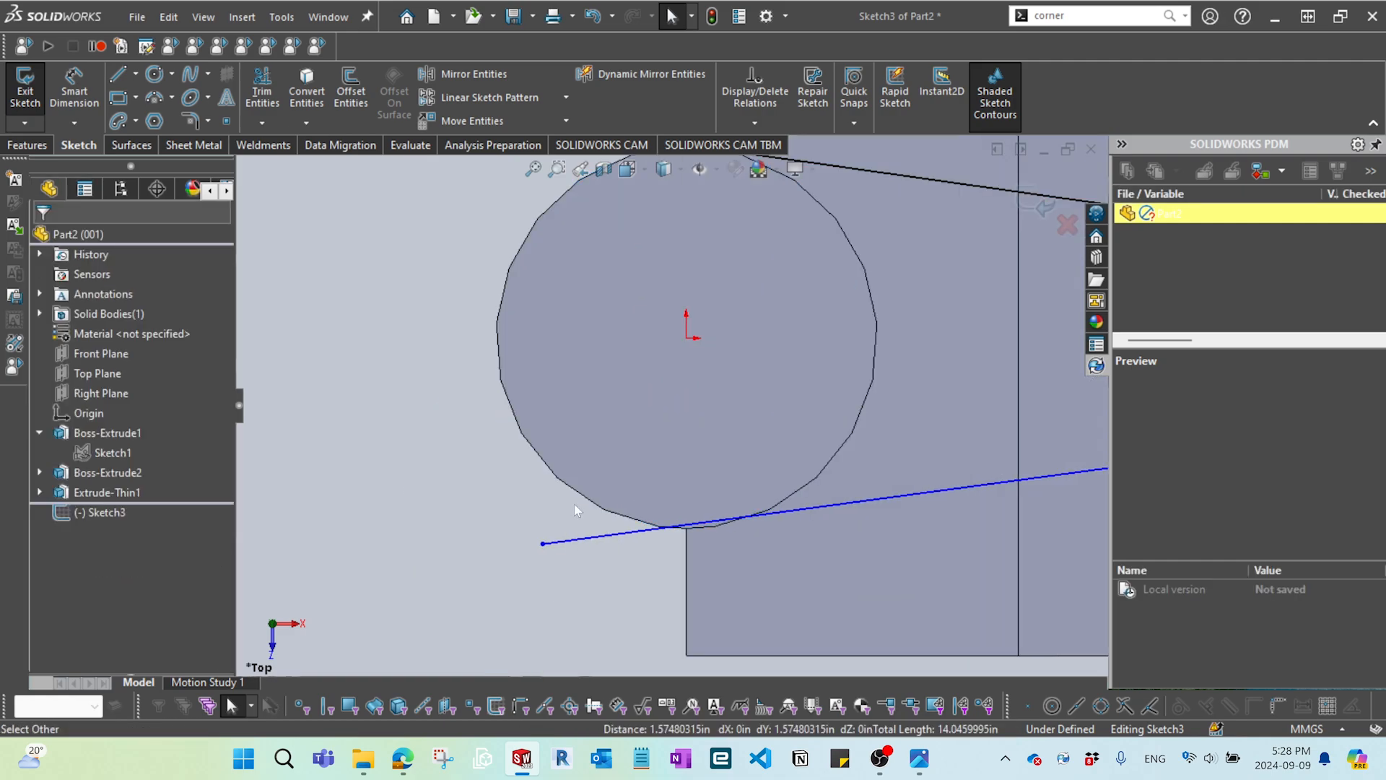
- Make the lower slanted line tangent to the large cylinder's circular edge
ctrl+click(589, 539)
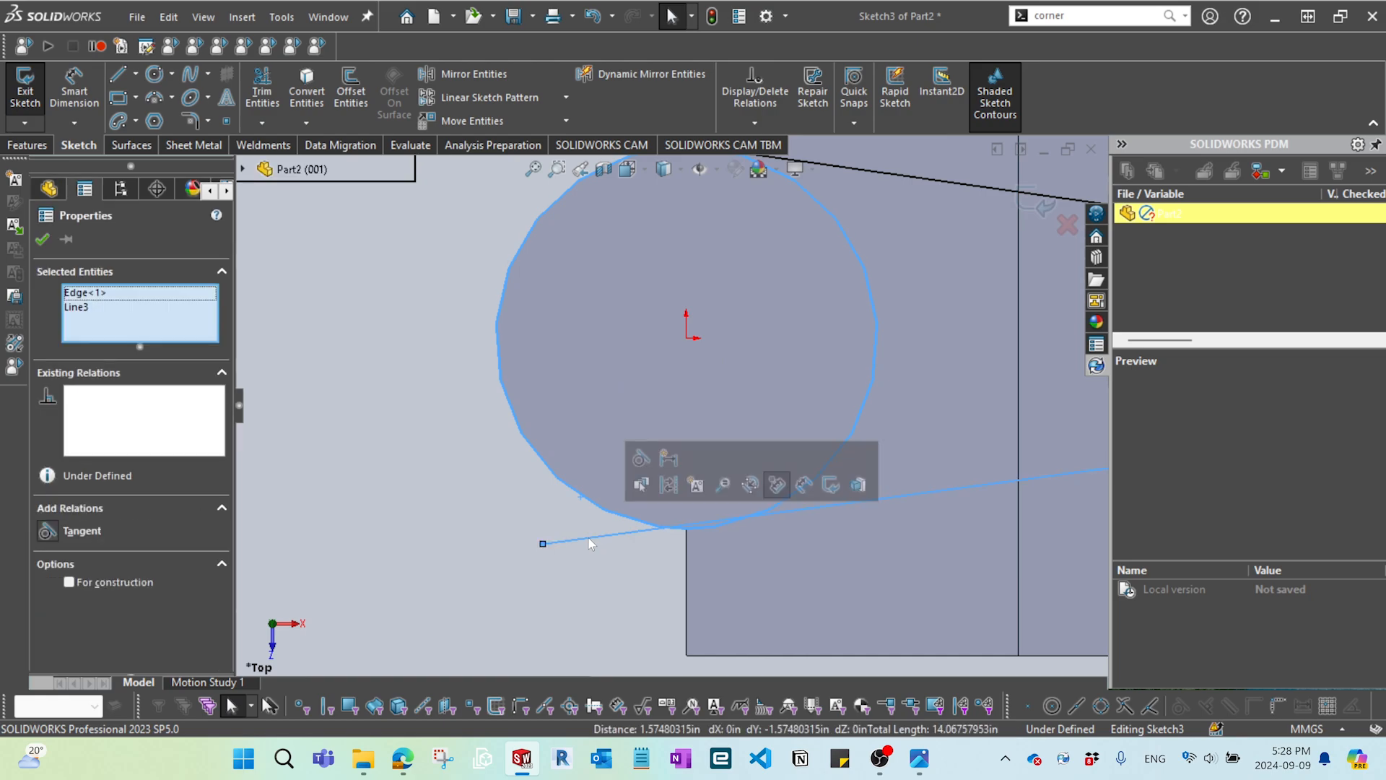
click(645, 461)
scroll(679, 433, up, 5)
key(Escape)
scroll(751, 370, down, 2)
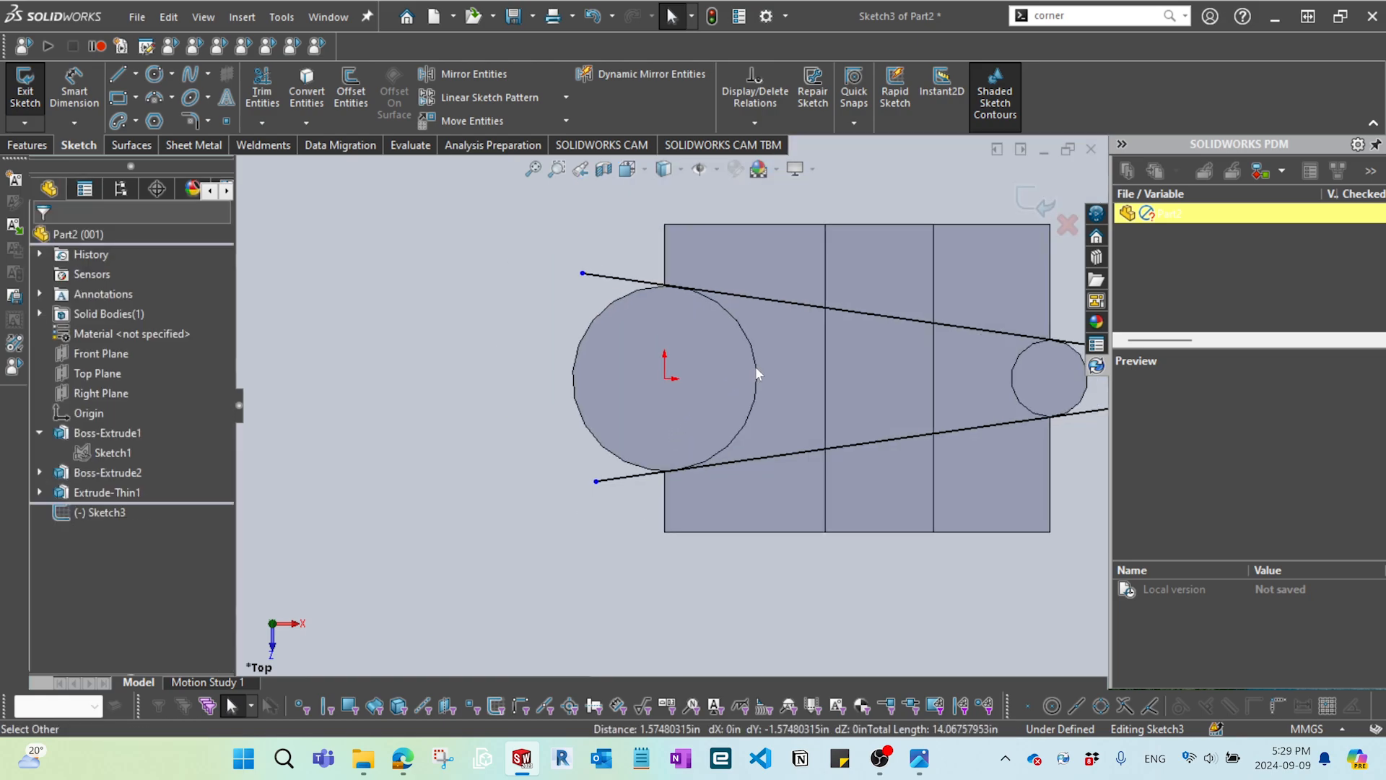
- Convert the circular edges of both cylinders into sketch entities
click(756, 366)
ctrl+click(1016, 393)
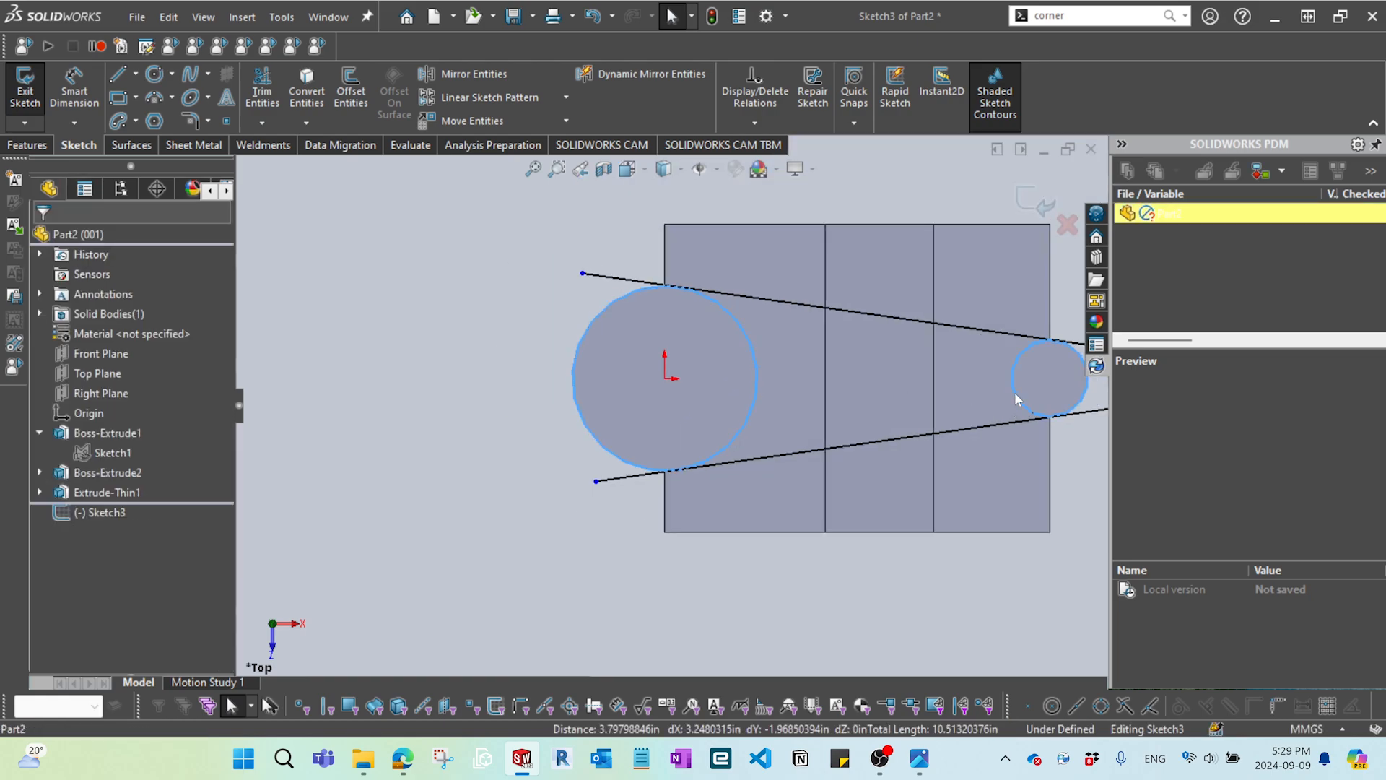
click(312, 106)
- Power-trim the ends of both tangent lines that extend beyond the large circle
scroll(585, 383, down, 2)
key(t)
key(Escape)
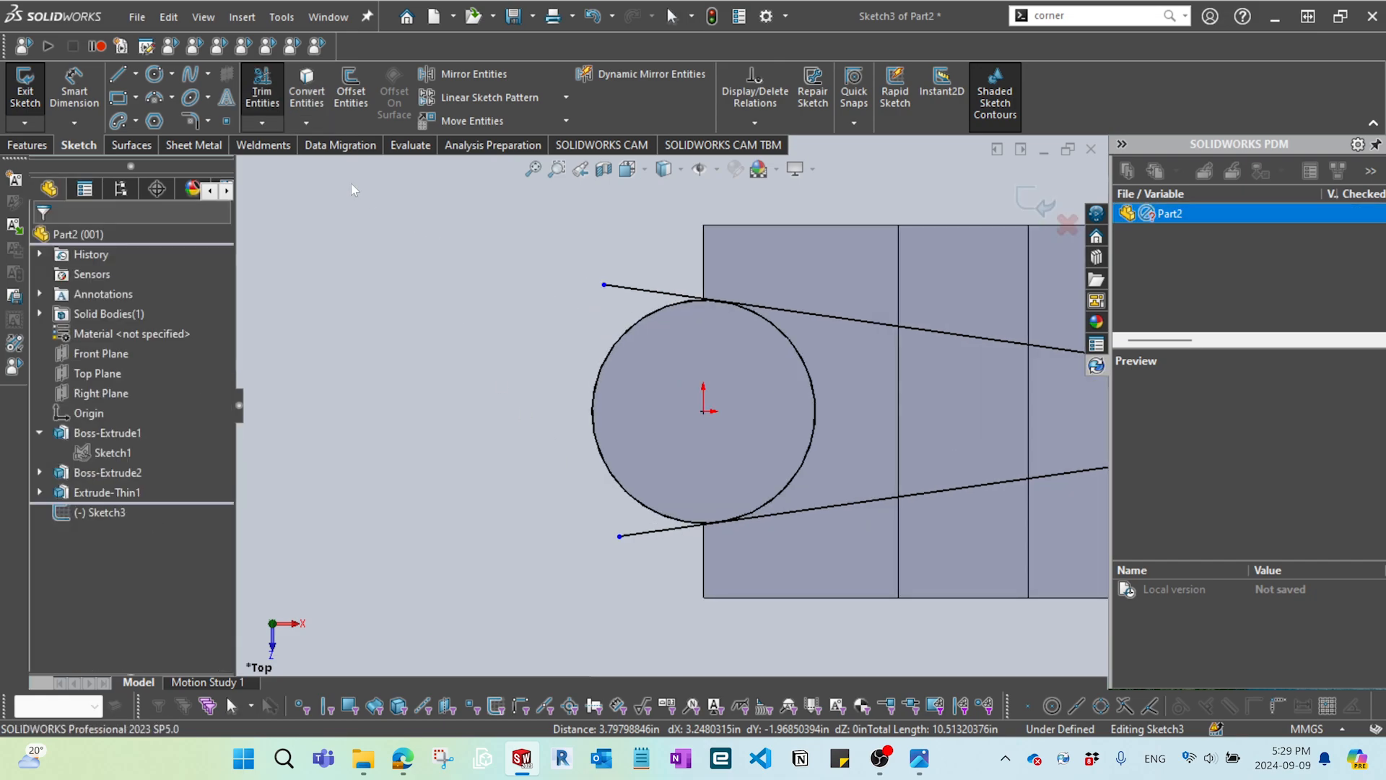
click(264, 104)
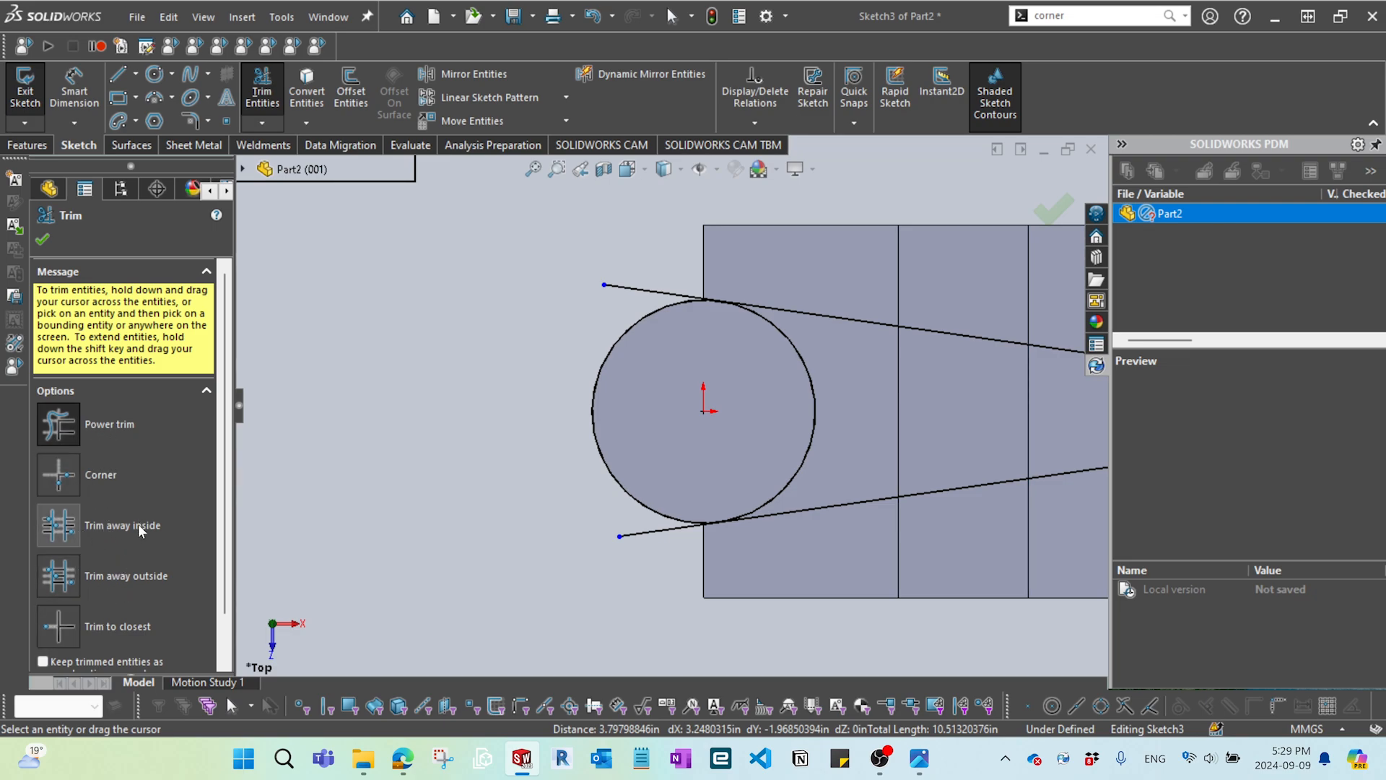
scroll(656, 312, down, 1)
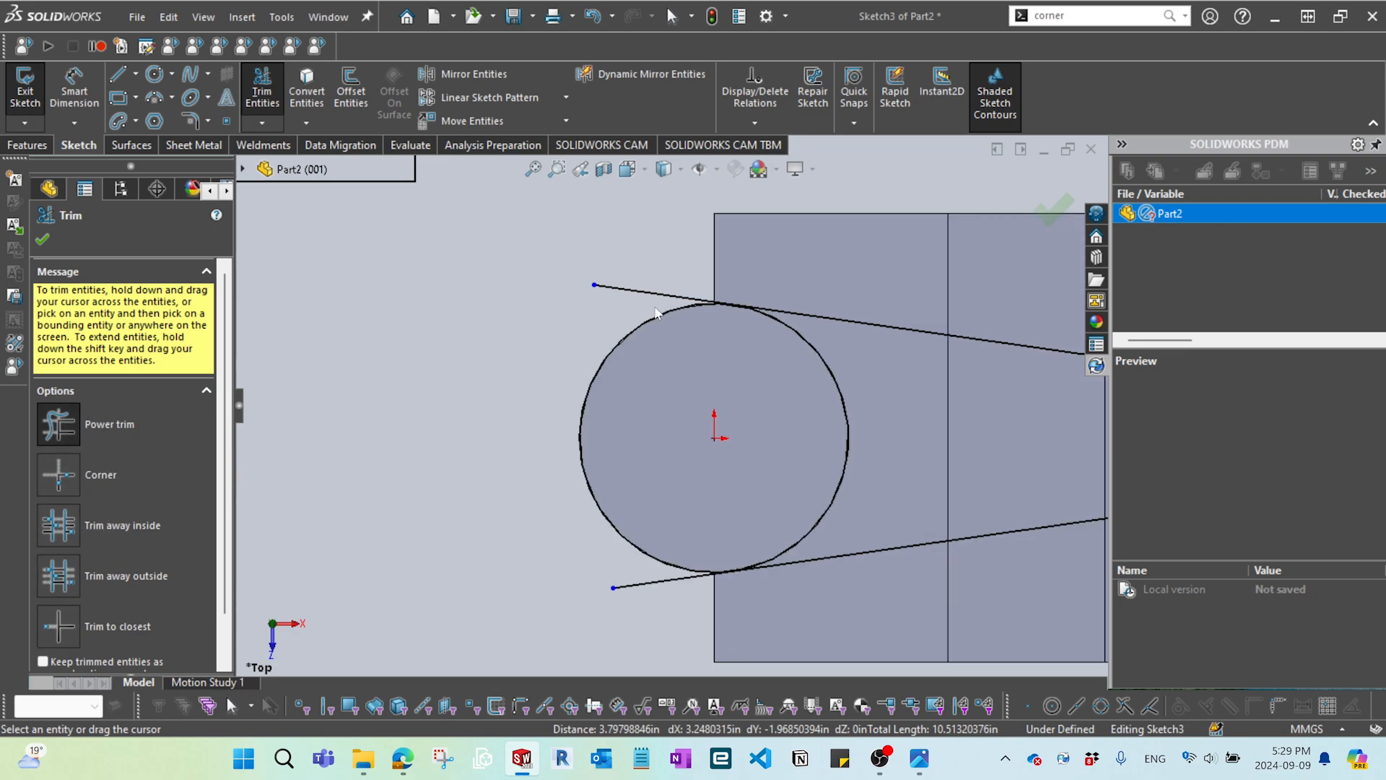
drag(593, 309, 652, 275)
scroll(665, 270, up, 2)
scroll(617, 538, down, 2)
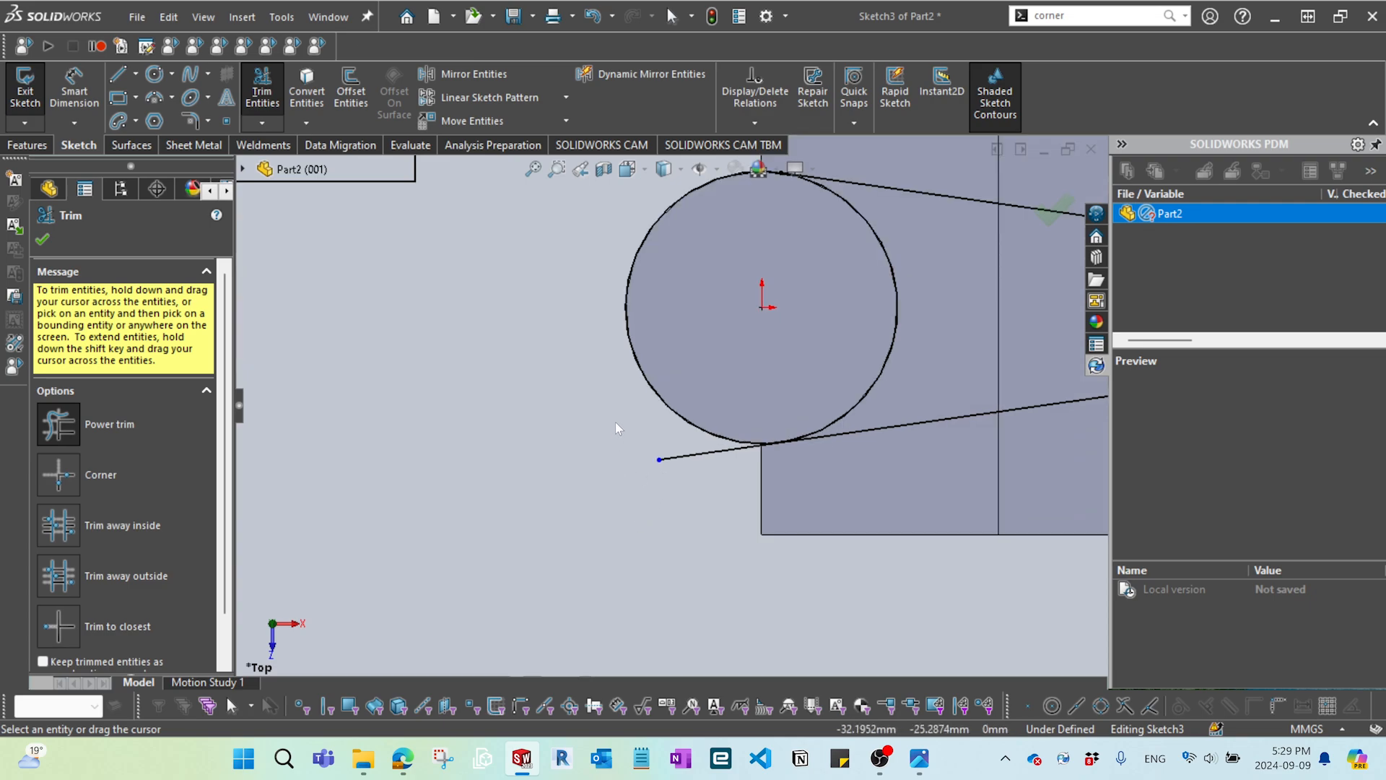
- Power-trim the ends of both tangent lines that extend beyond the small circle
scroll(790, 578, up, 4)
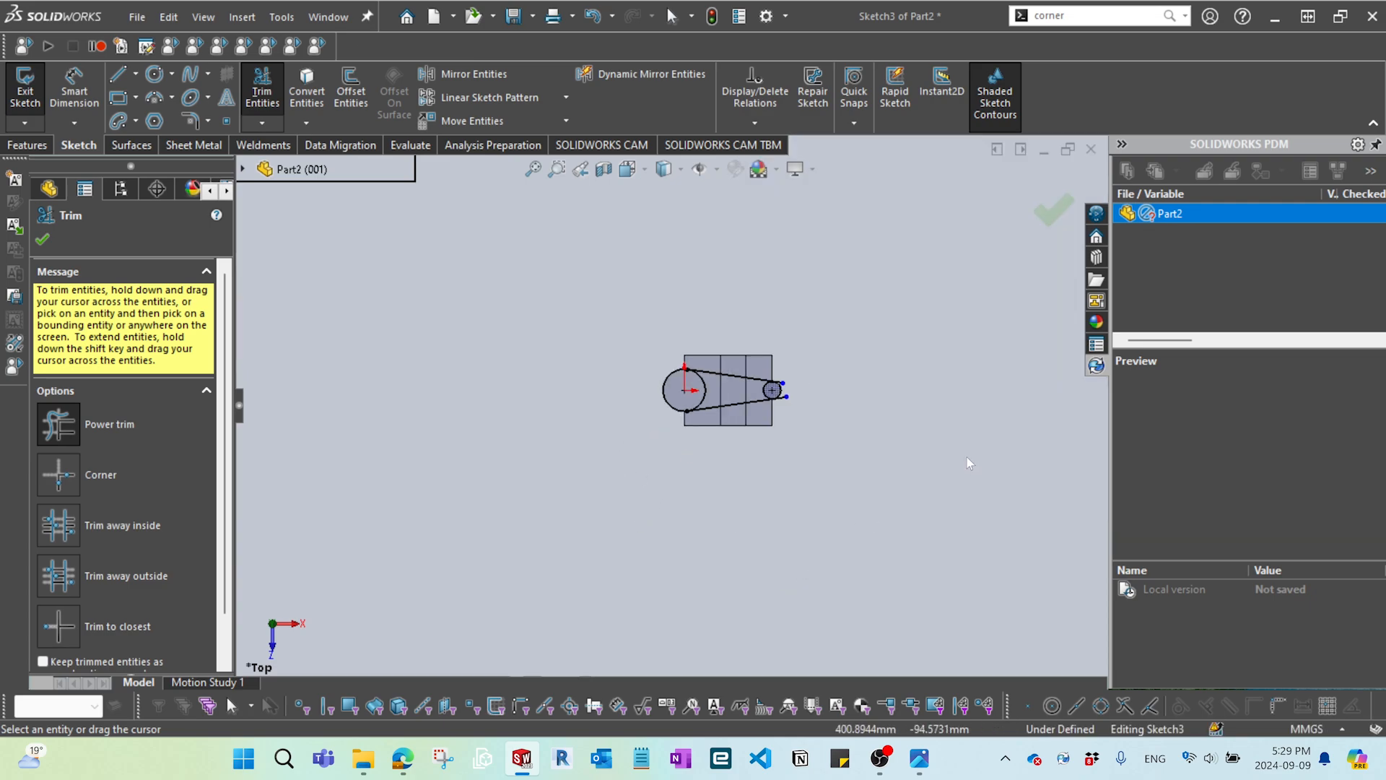
scroll(749, 396, down, 5)
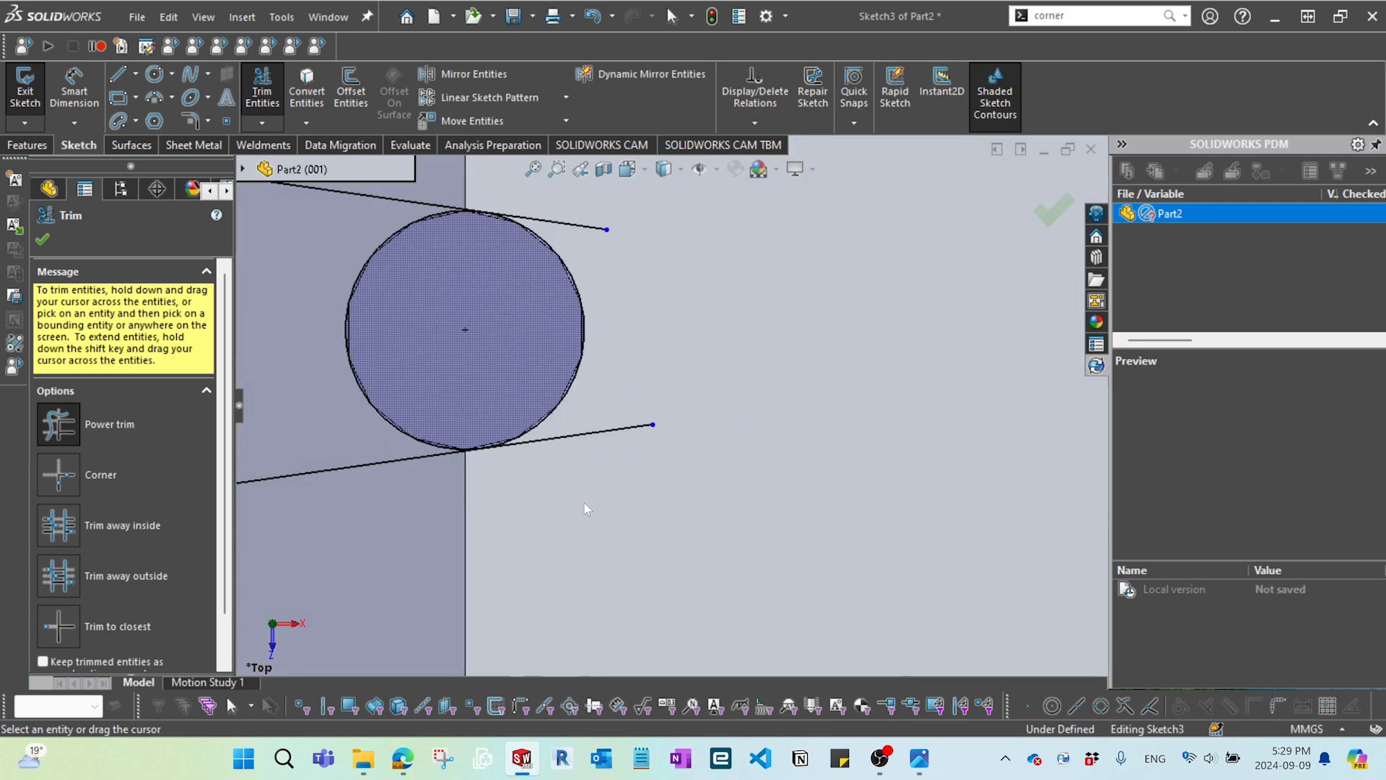
drag(583, 503, 635, 357)
drag(598, 250, 566, 203)
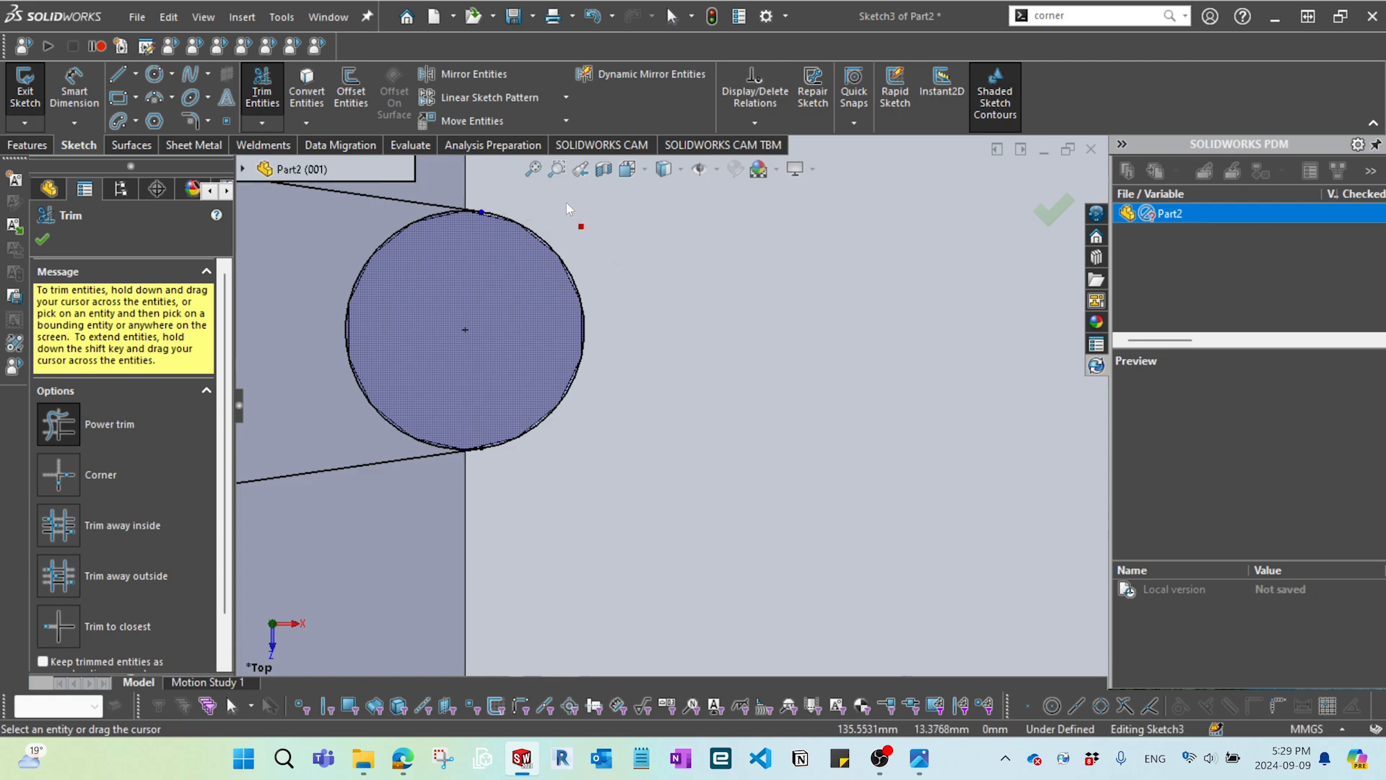
- Power-trim the inner arcs of both converted circles so the sketch forms one closed outline around the arm, and close Trim
scroll(673, 394, up, 5)
scroll(632, 436, down, 4)
scroll(485, 415, down, 2)
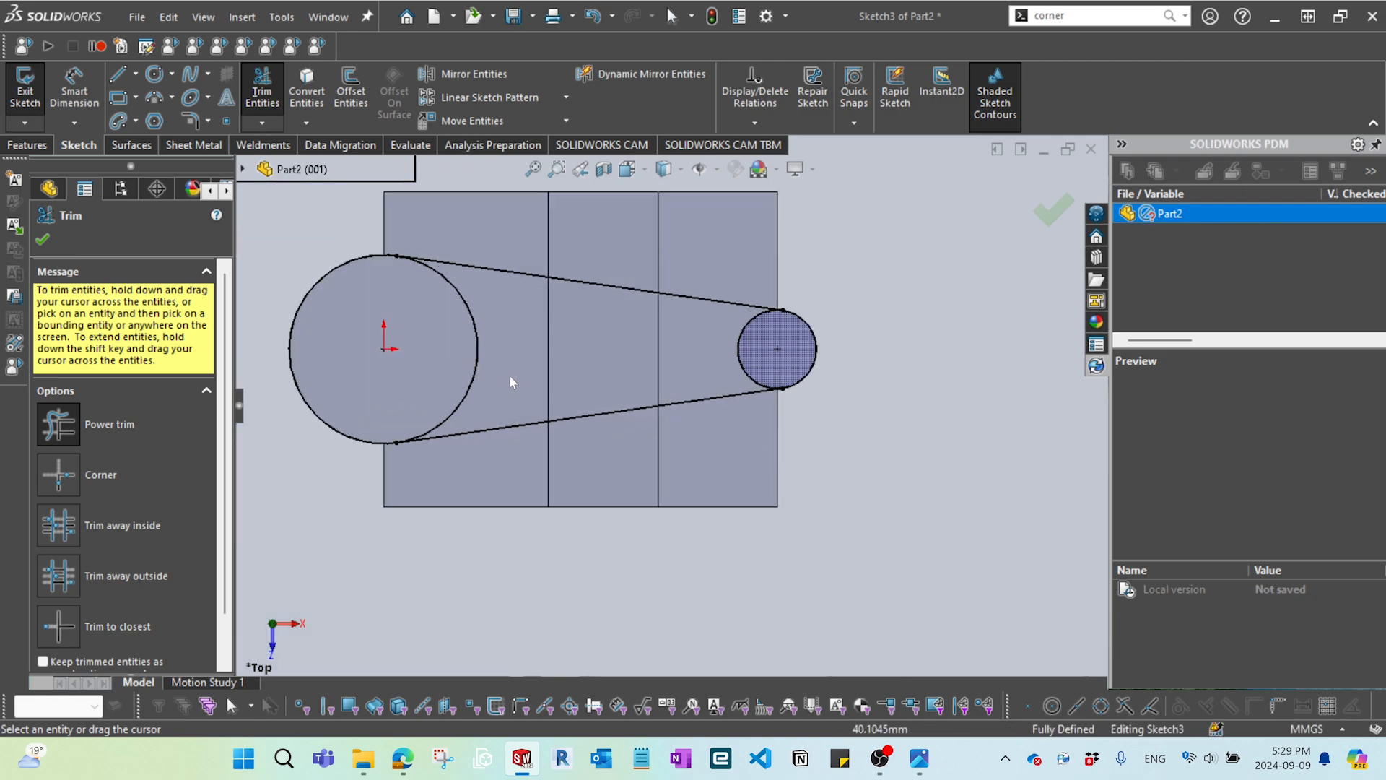
drag(510, 354, 438, 353)
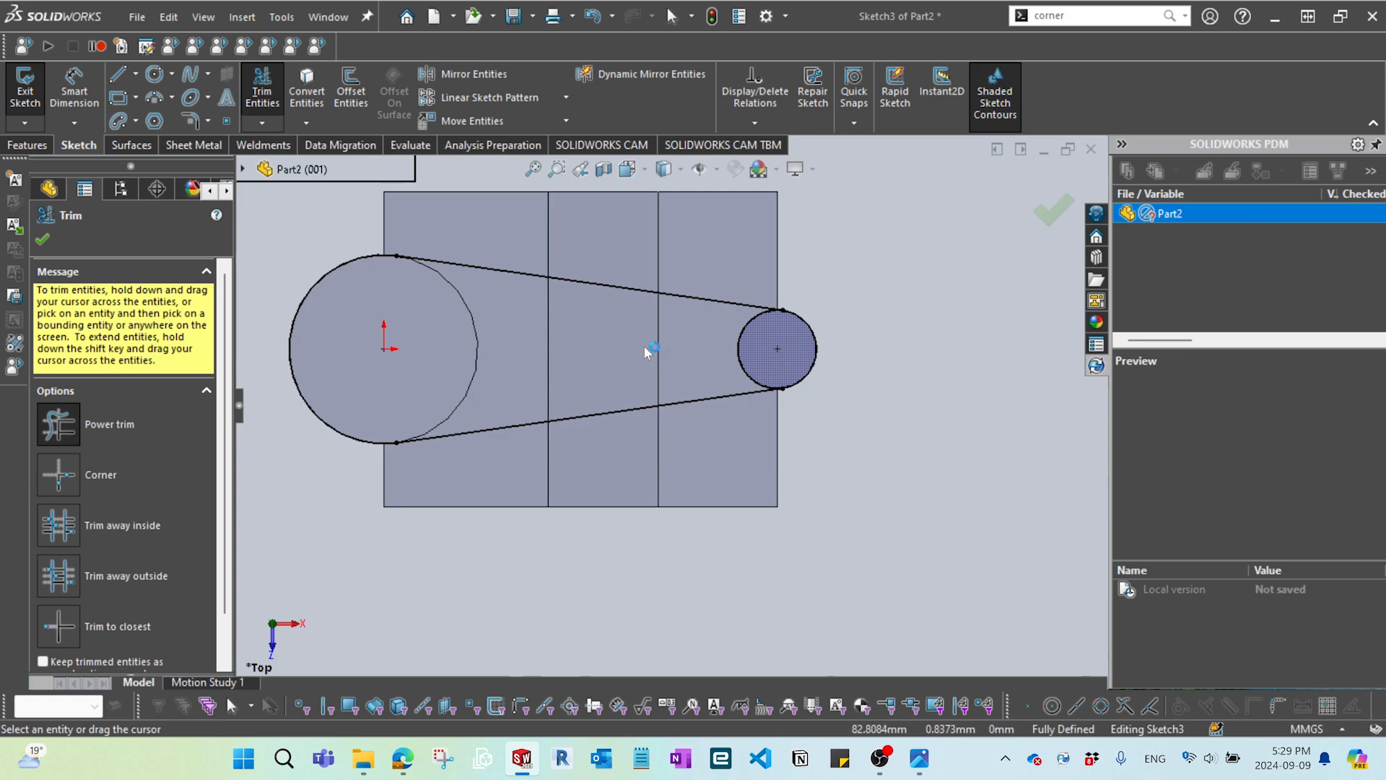
drag(716, 348, 751, 347)
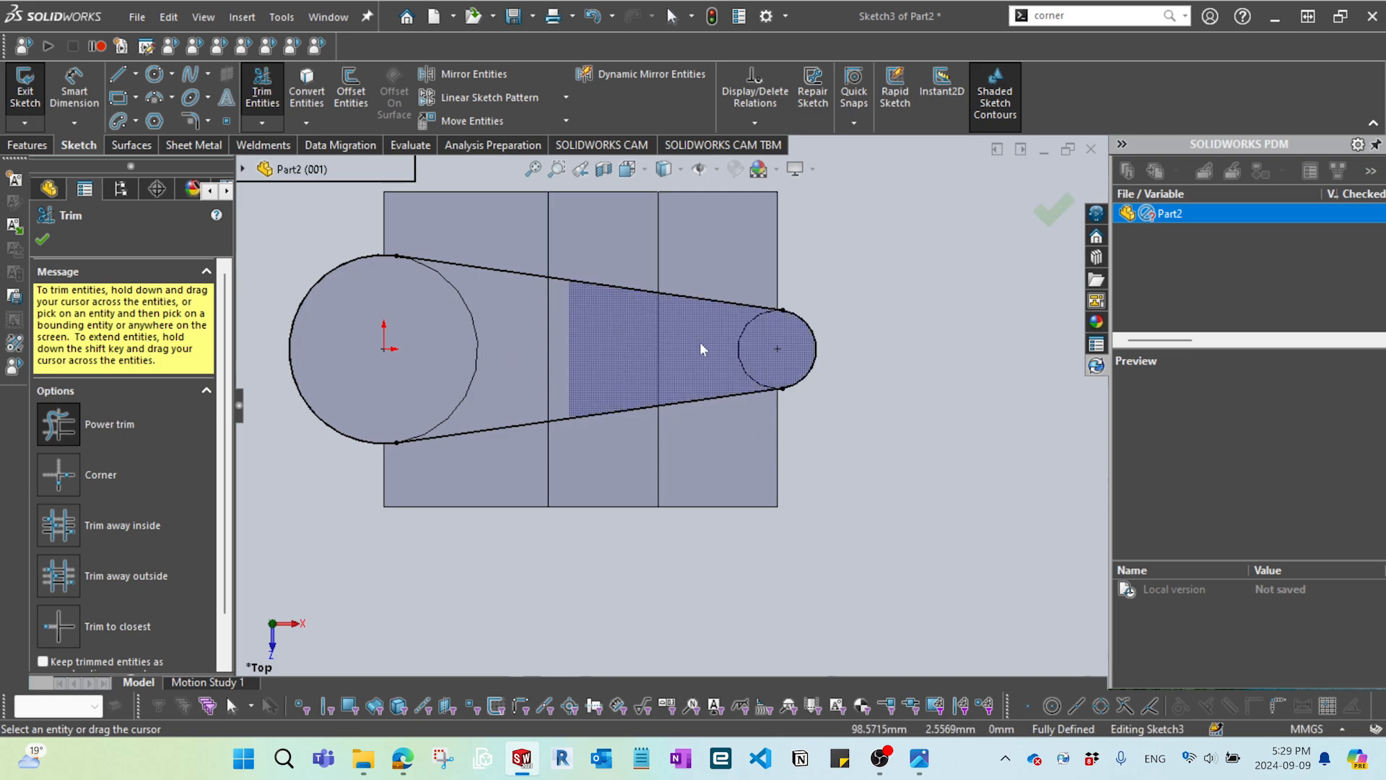
click(1068, 211)
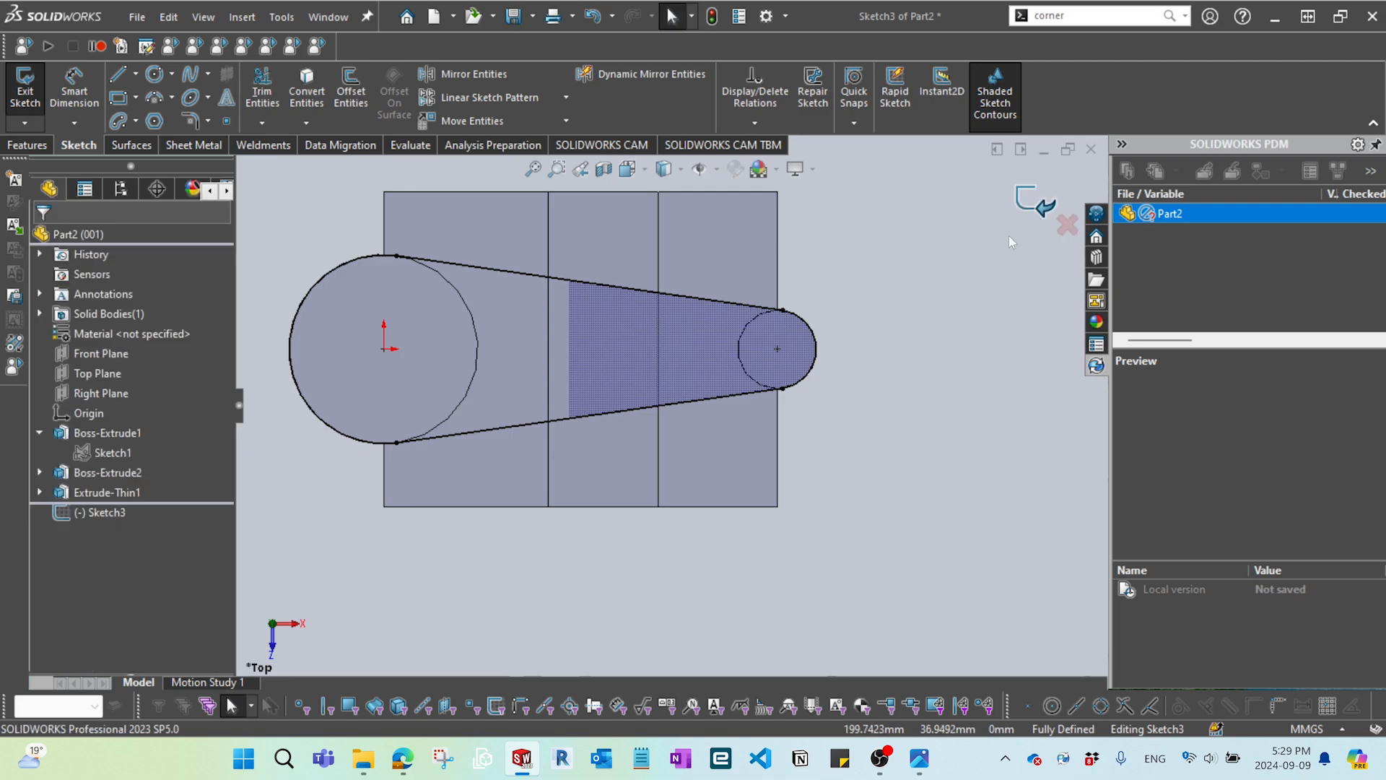
- Extruded-cut the arm with the closed outline, using Through All - Both and Flip side to cut to remove the material outside it
click(29, 146)
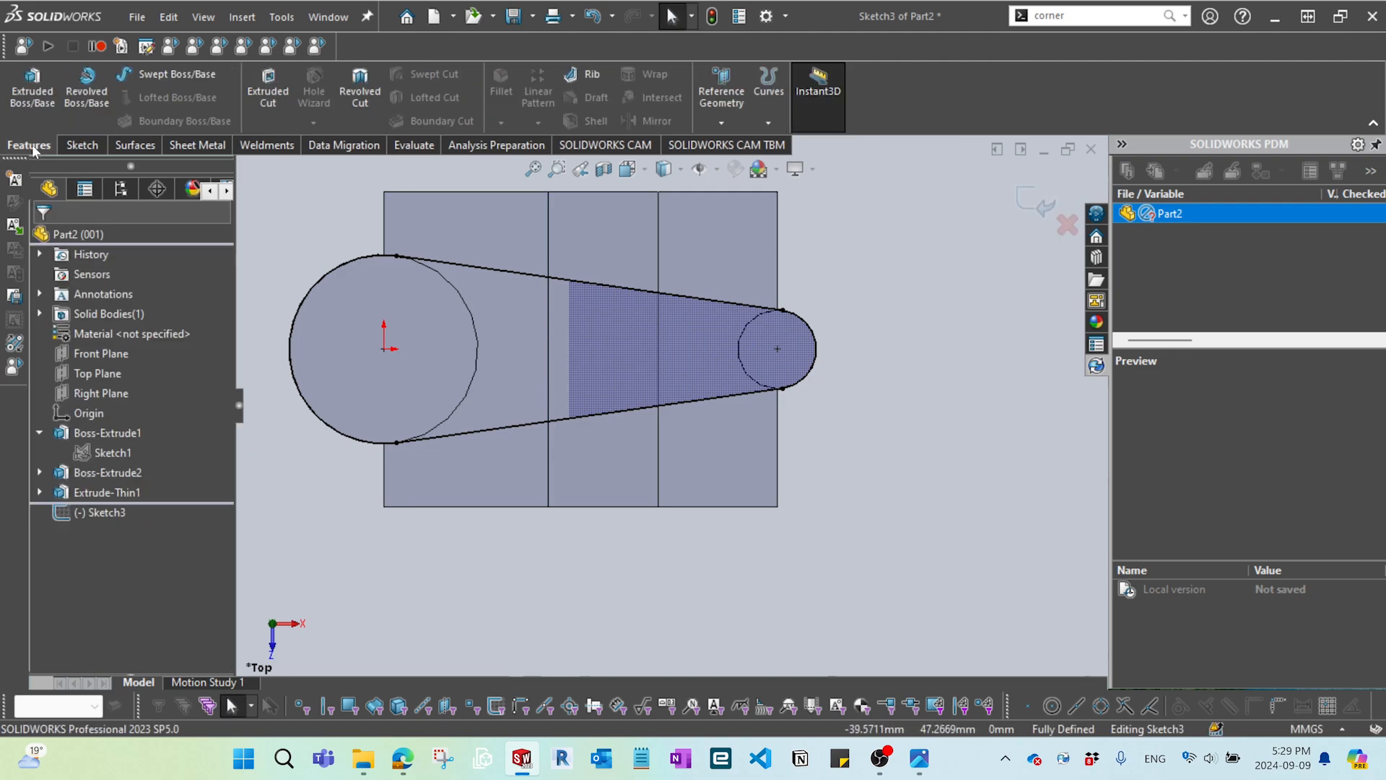
click(269, 90)
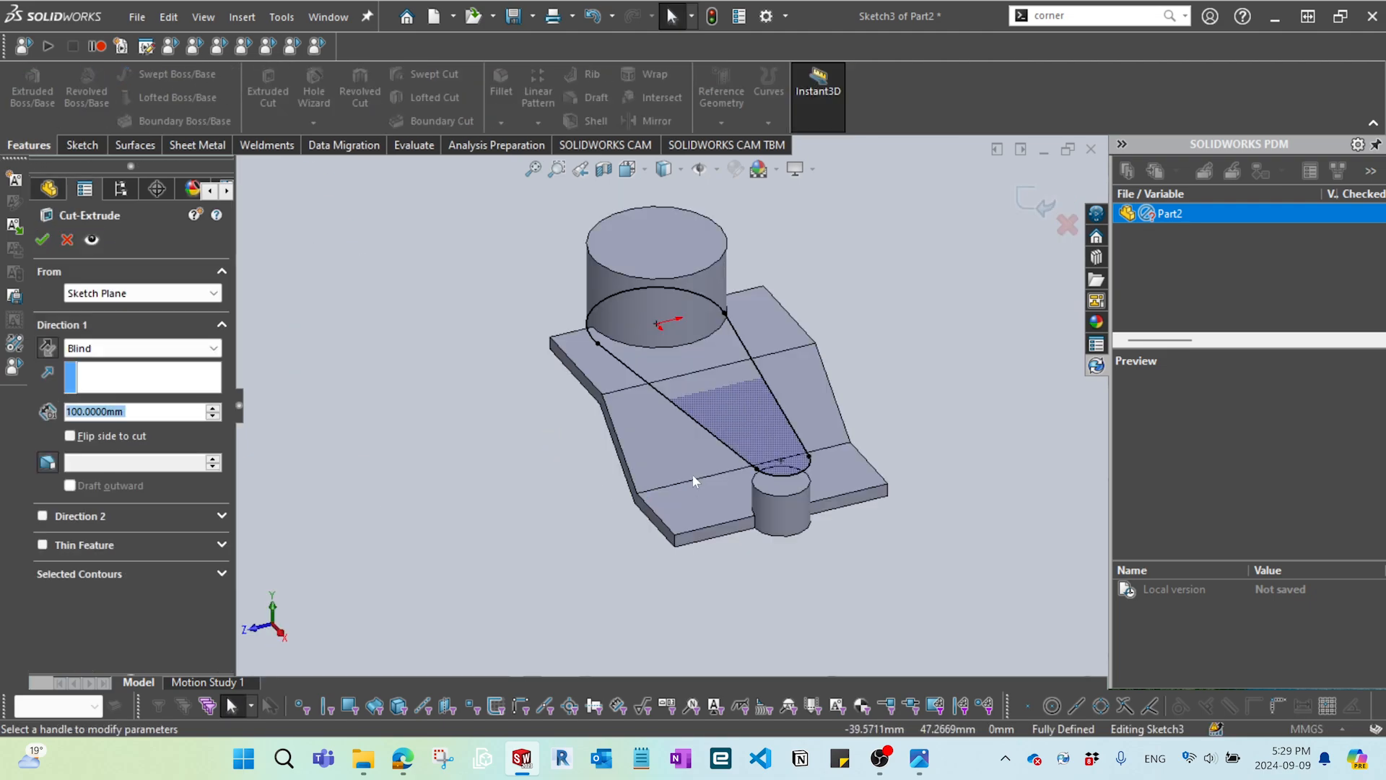
click(71, 437)
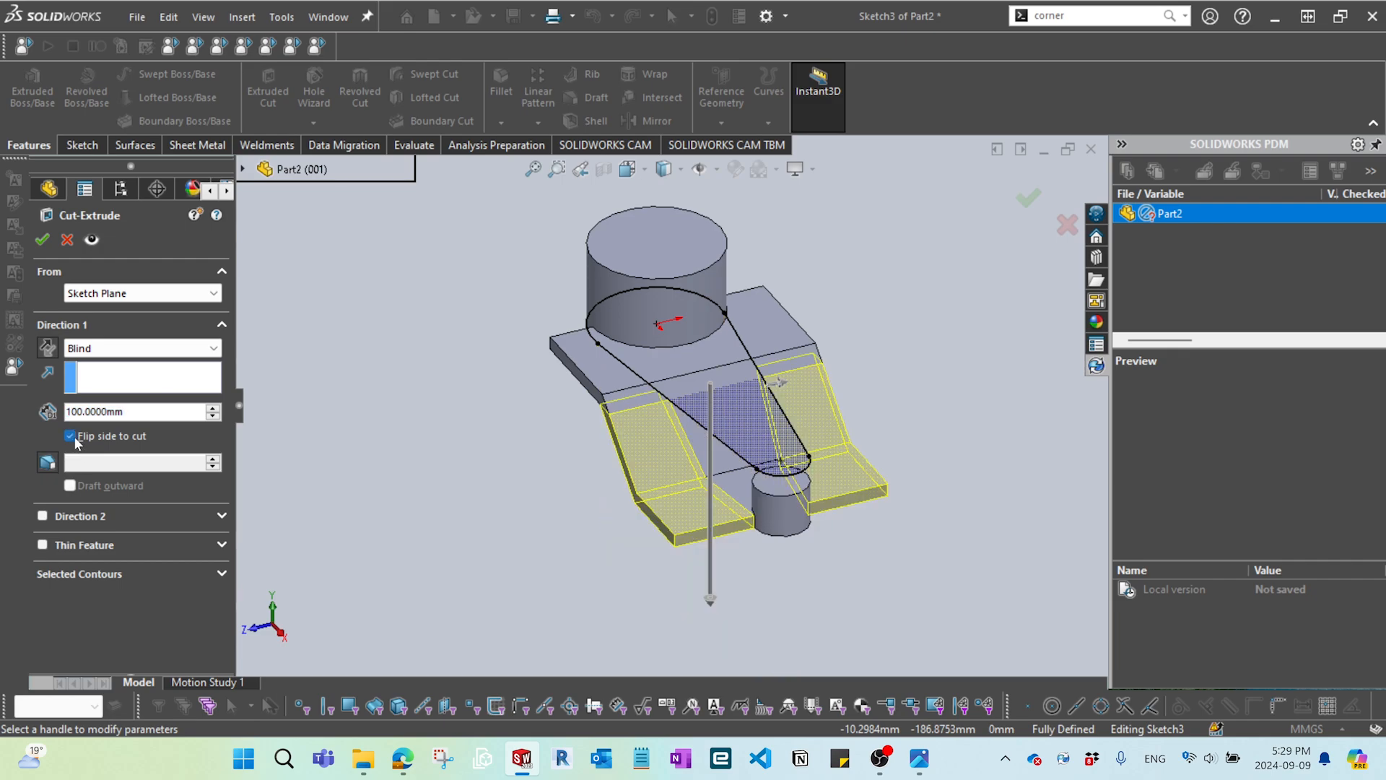
click(126, 349)
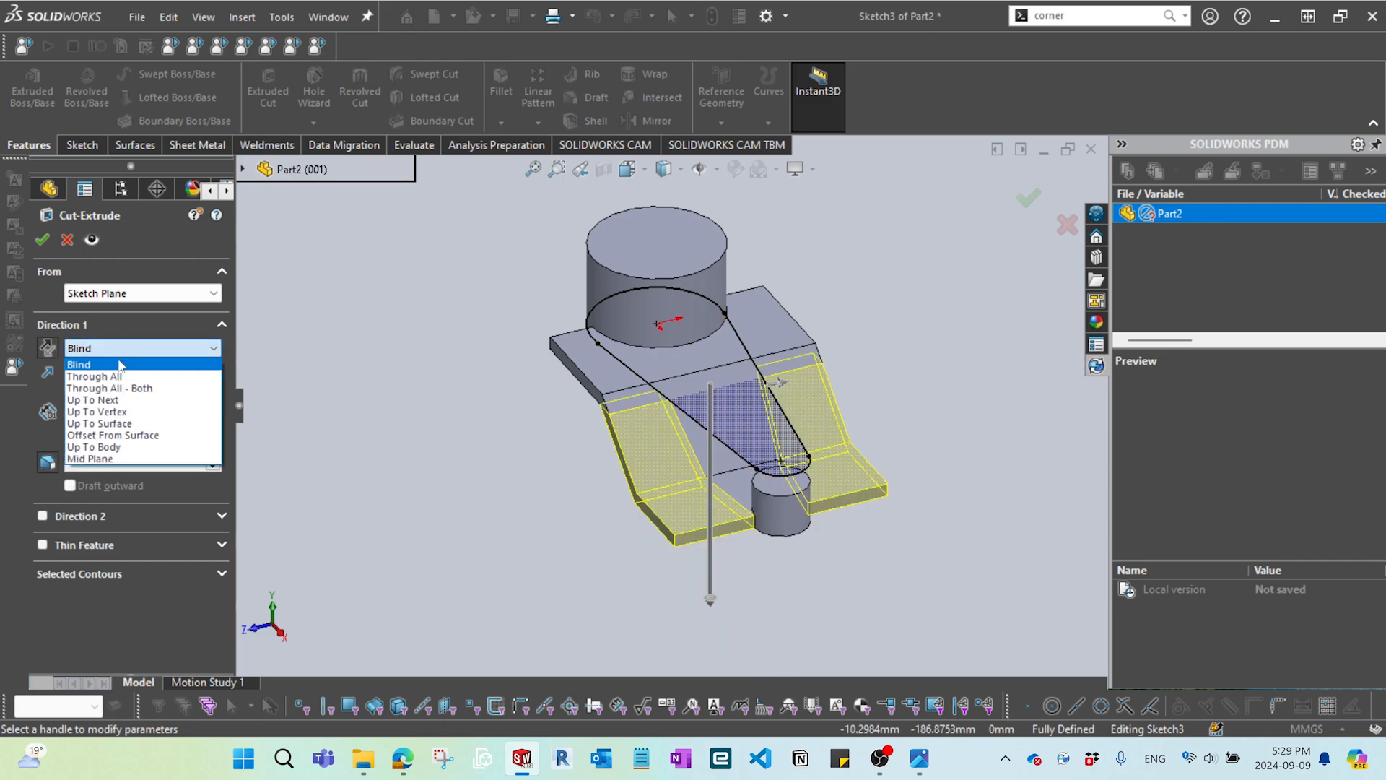
click(116, 388)
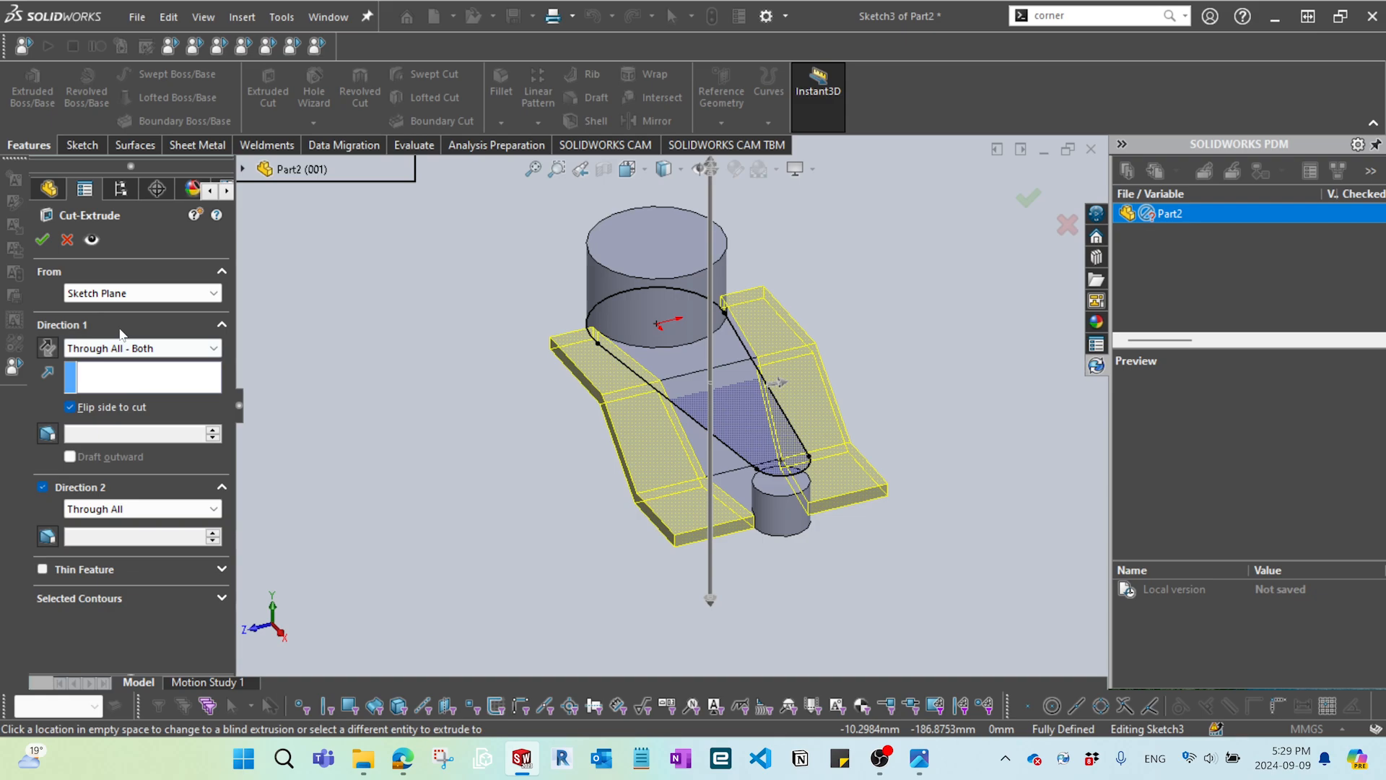
click(41, 242)
- Inspect where the cut arm's side faces meet the large and small cylinders, and open the cut's outline sketch for editing
scroll(589, 345, down, 8)
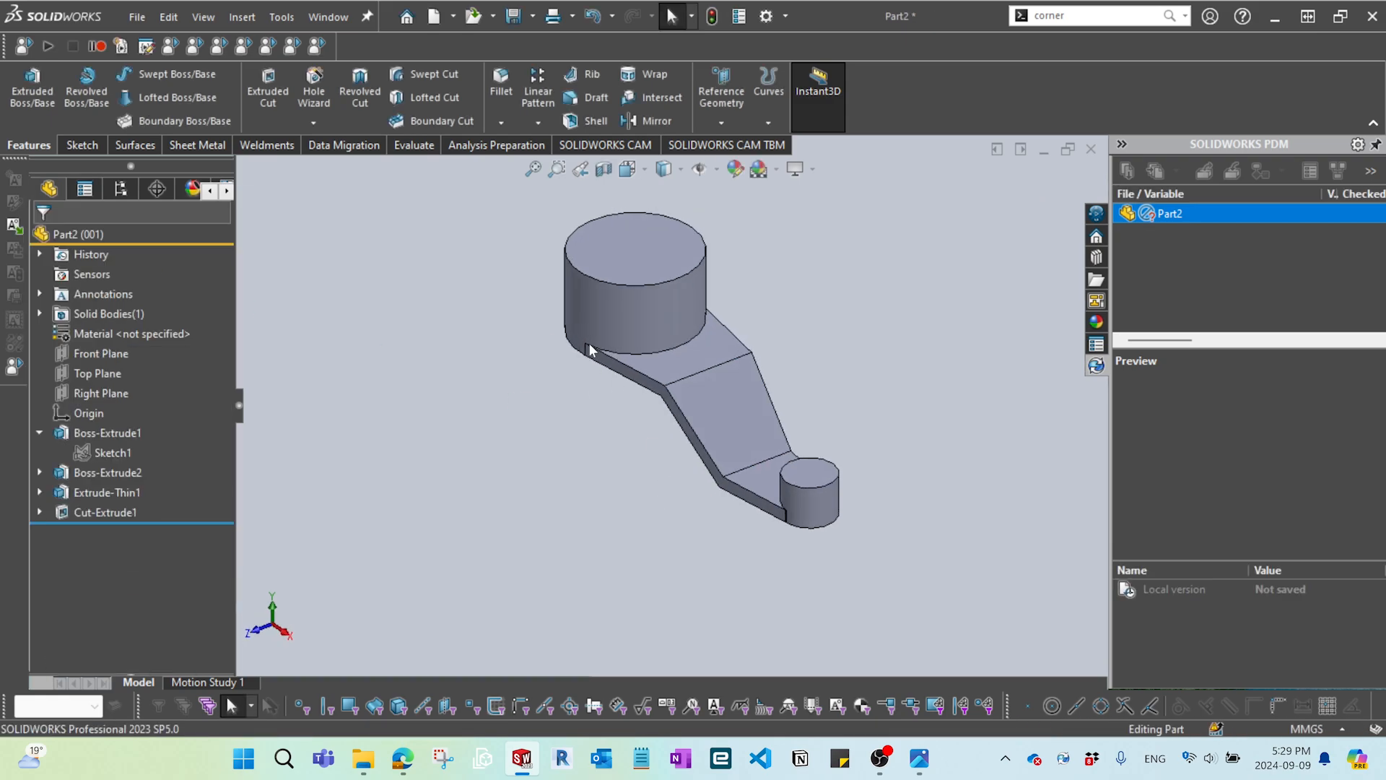
scroll(625, 402, down, 2)
middle_drag(616, 380, 671, 327)
scroll(627, 333, down, 3)
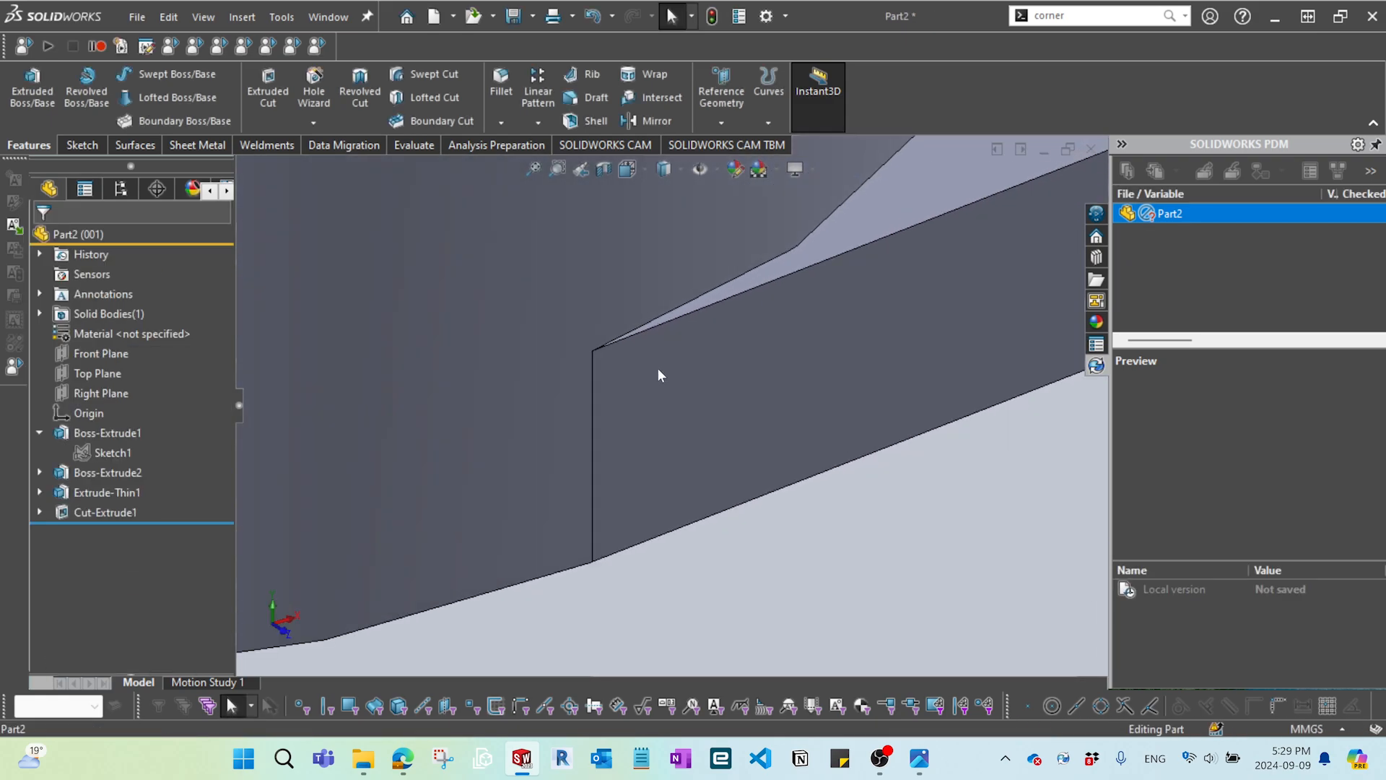
scroll(678, 390, up, 8)
middle_drag(688, 402, 584, 366)
scroll(858, 426, down, 6)
scroll(586, 366, down, 5)
middle_drag(683, 364, 658, 485)
click(705, 389)
scroll(688, 410, up, 6)
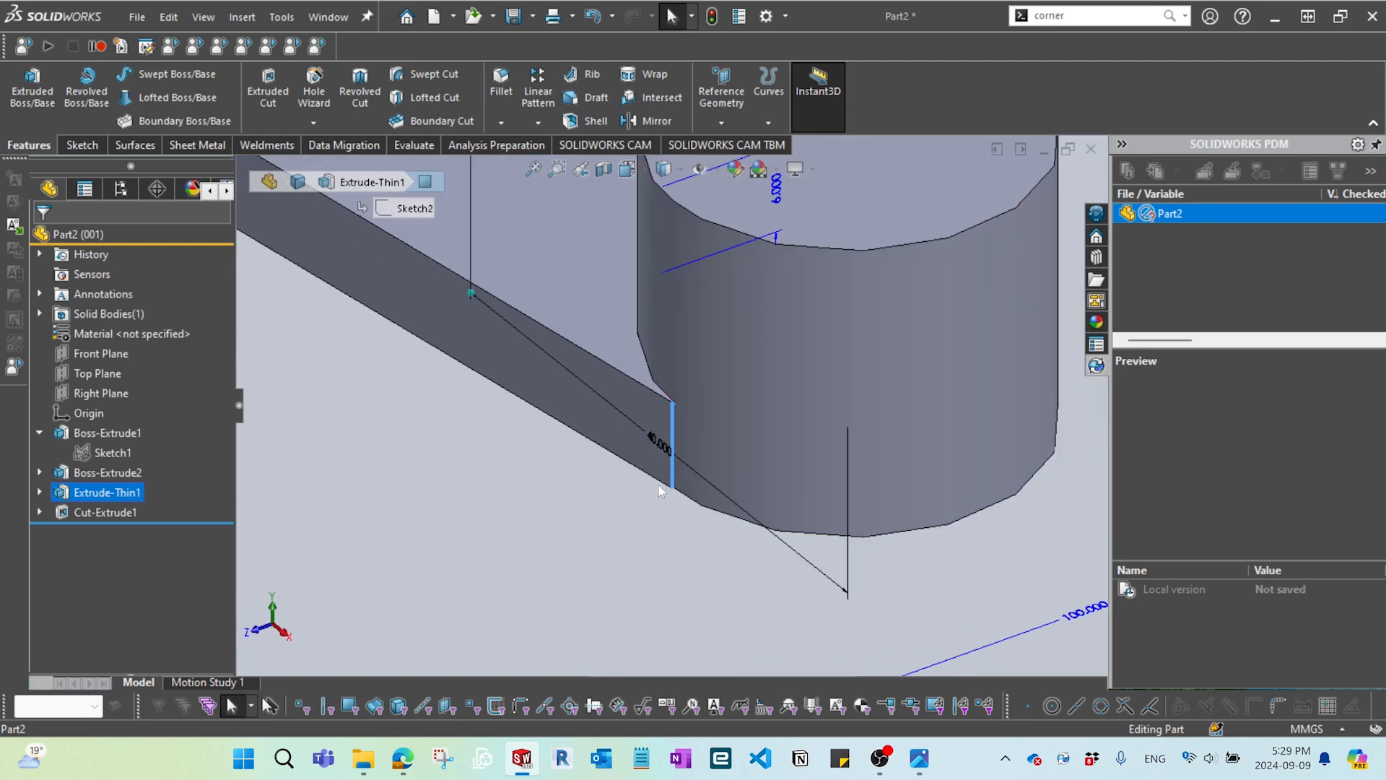
key(Escape)
scroll(888, 474, up, 5)
middle_drag(885, 474, 787, 430)
scroll(883, 402, down, 13)
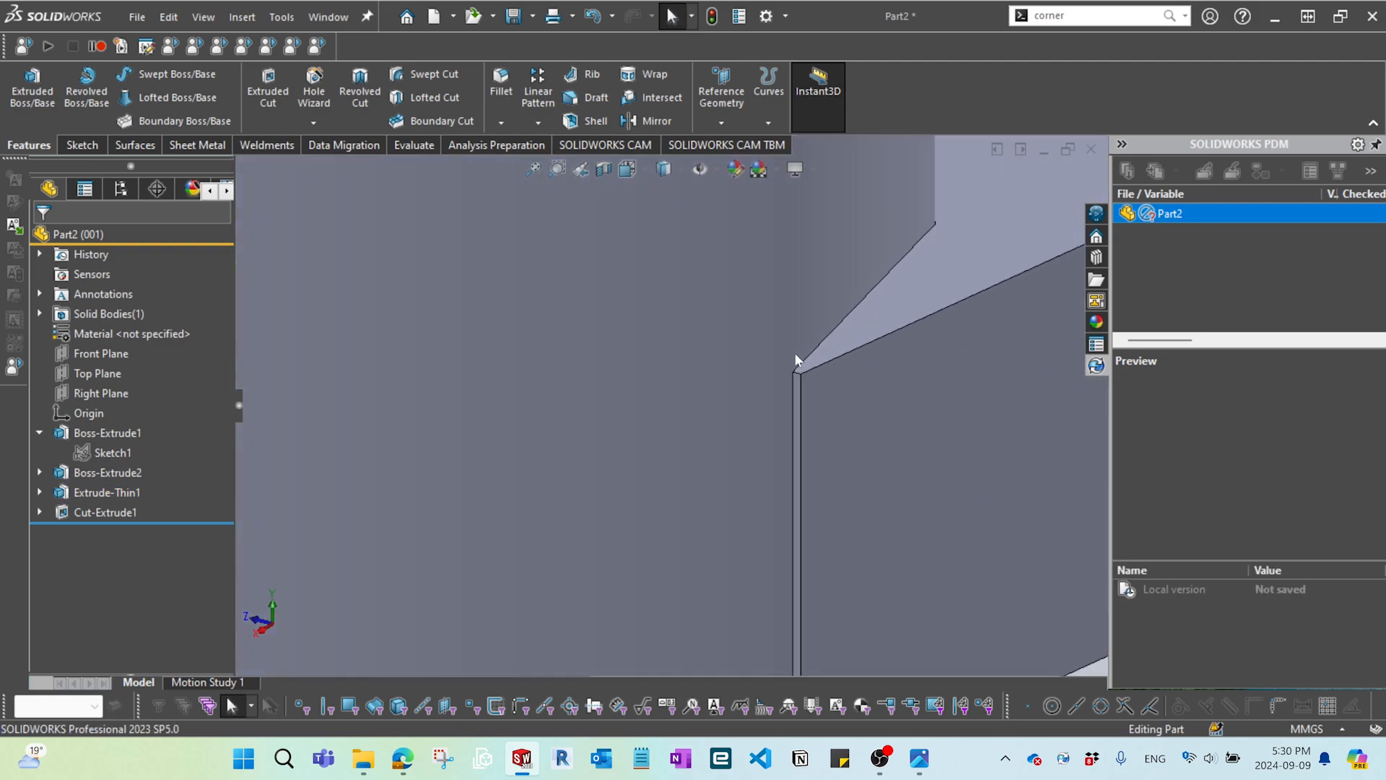
scroll(748, 431, up, 8)
middle_drag(703, 442, 363, 586)
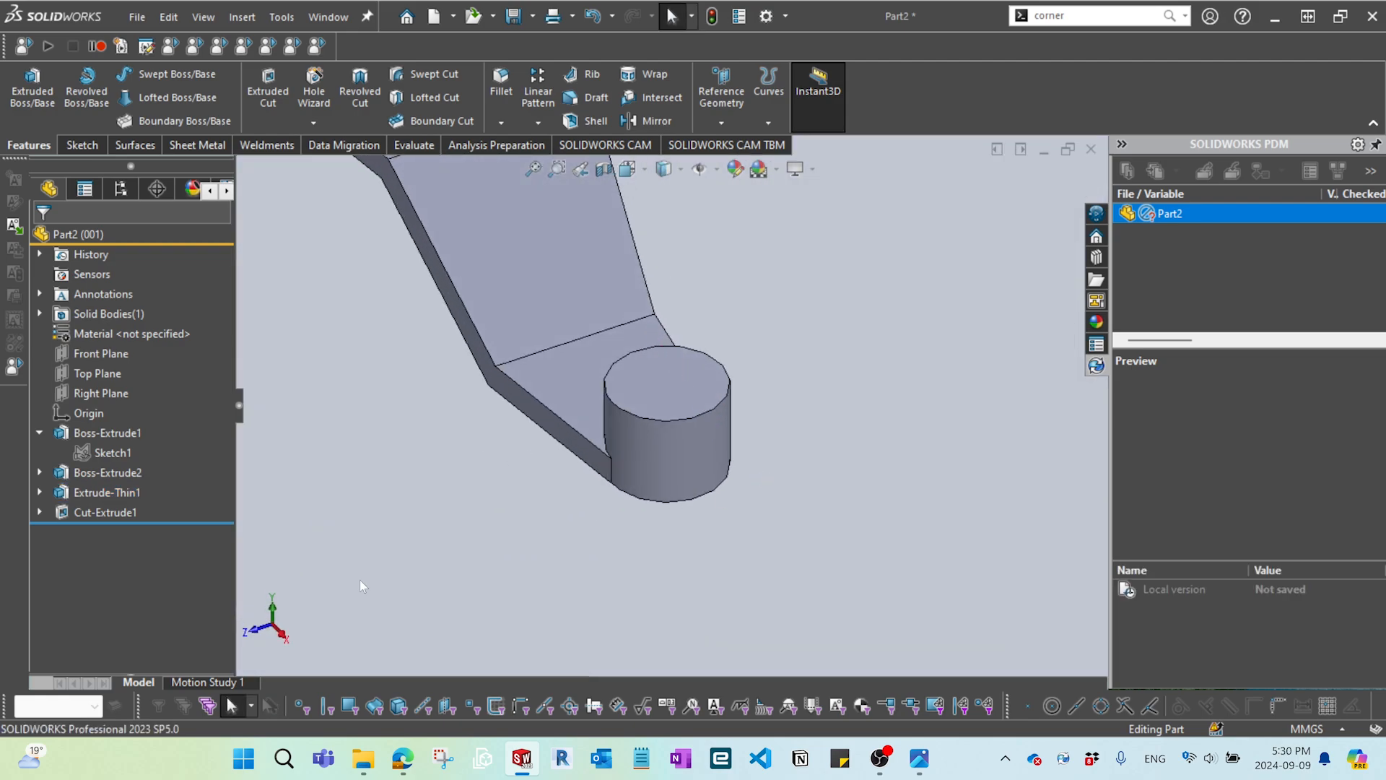
click(92, 534)
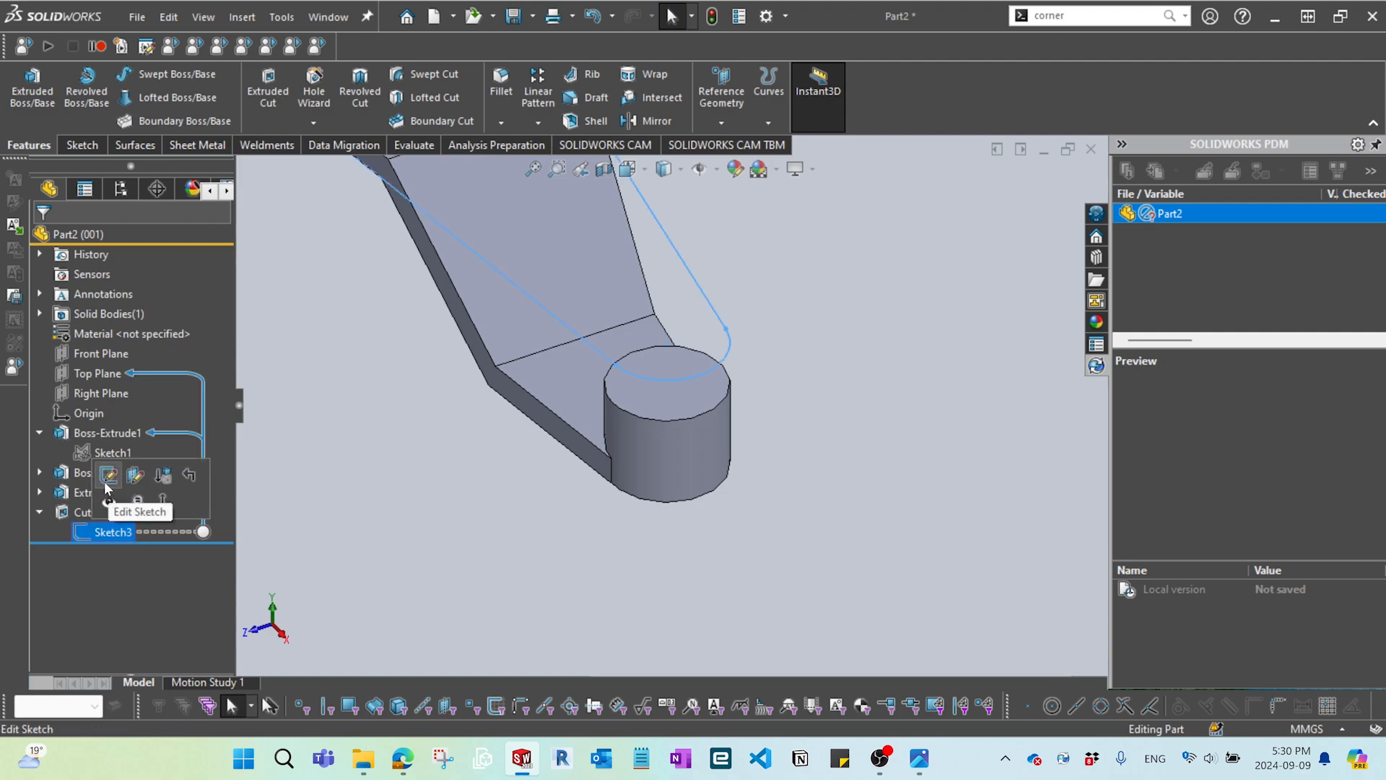
click(109, 478)
- Examine the narrow end face of the arm beside the small cylinder and check which feature it belongs to
scroll(908, 397, down, 4)
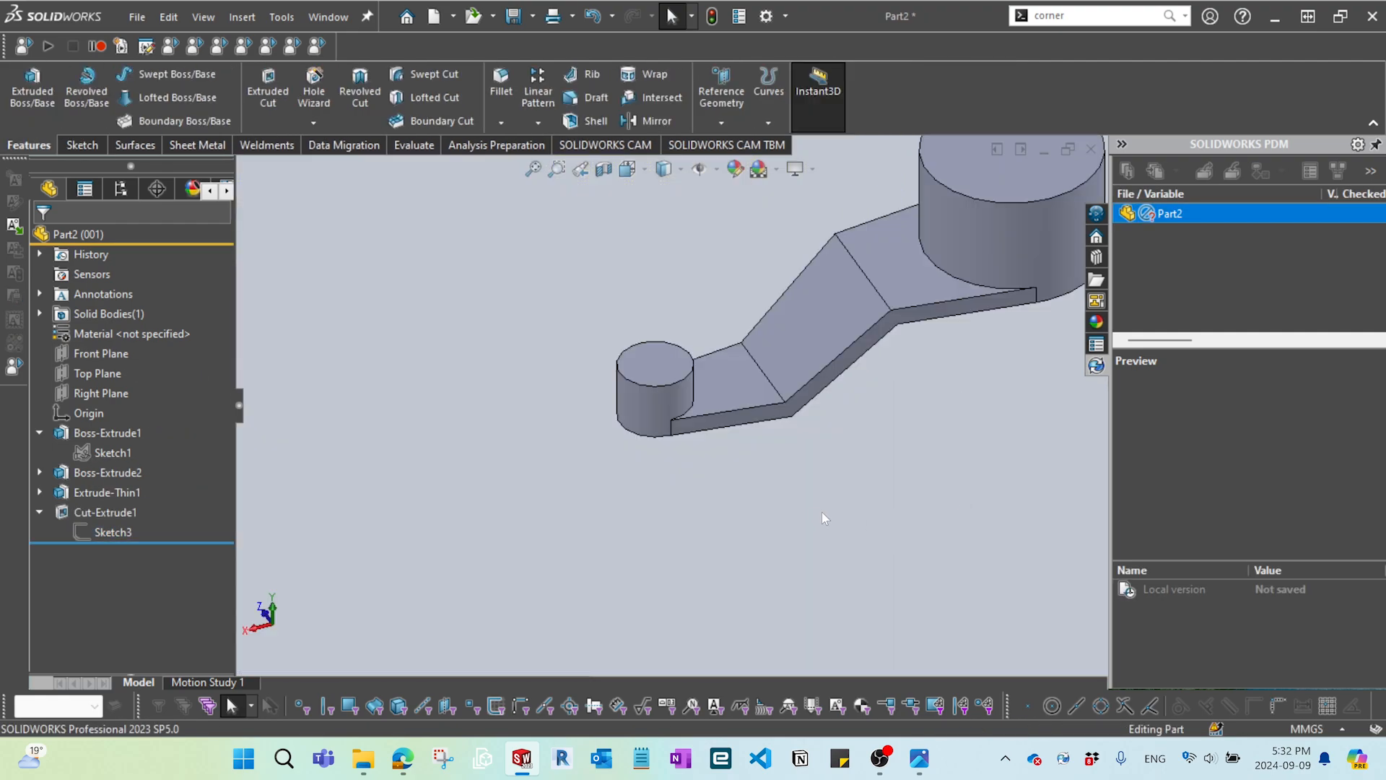
middle_drag(822, 513, 904, 417)
scroll(678, 433, down, 1)
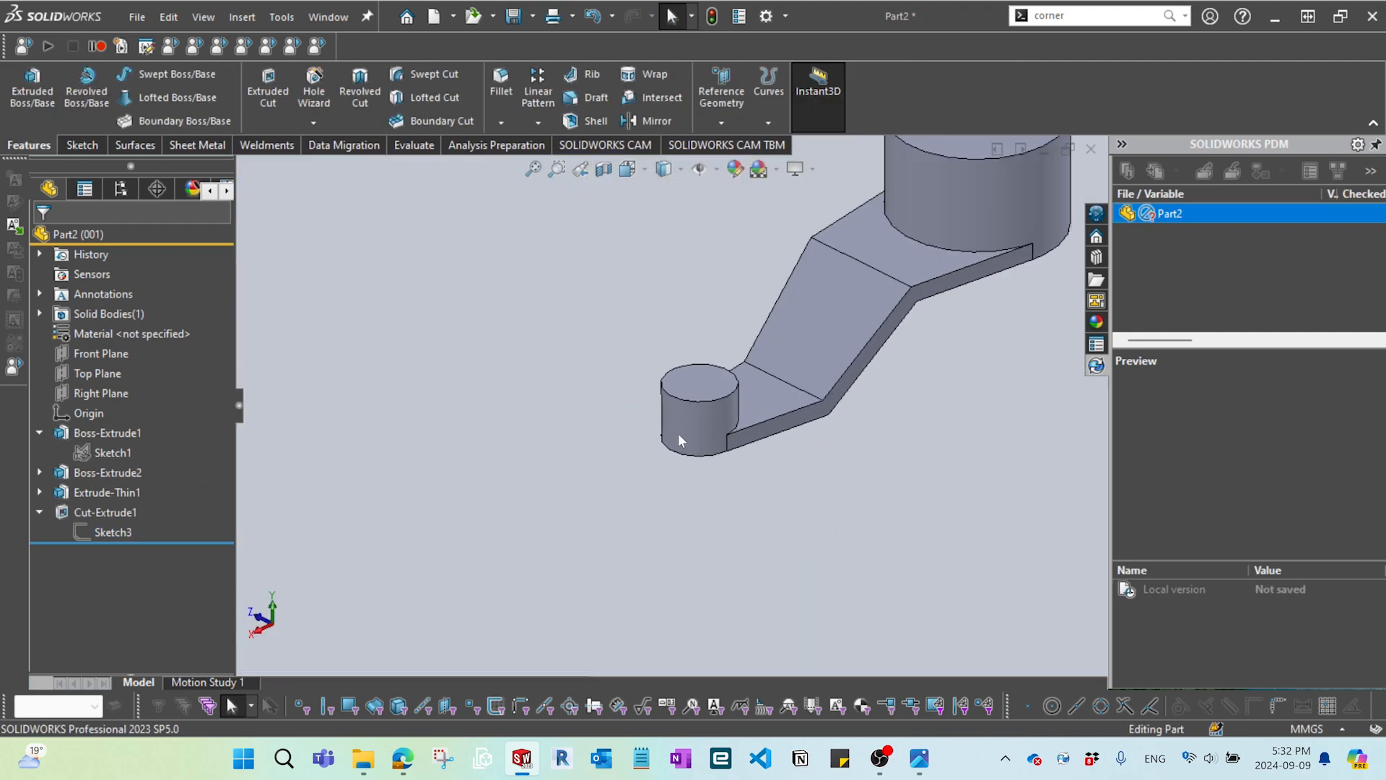
middle_drag(678, 433, 780, 436)
scroll(715, 436, down, 9)
scroll(652, 378, down, 4)
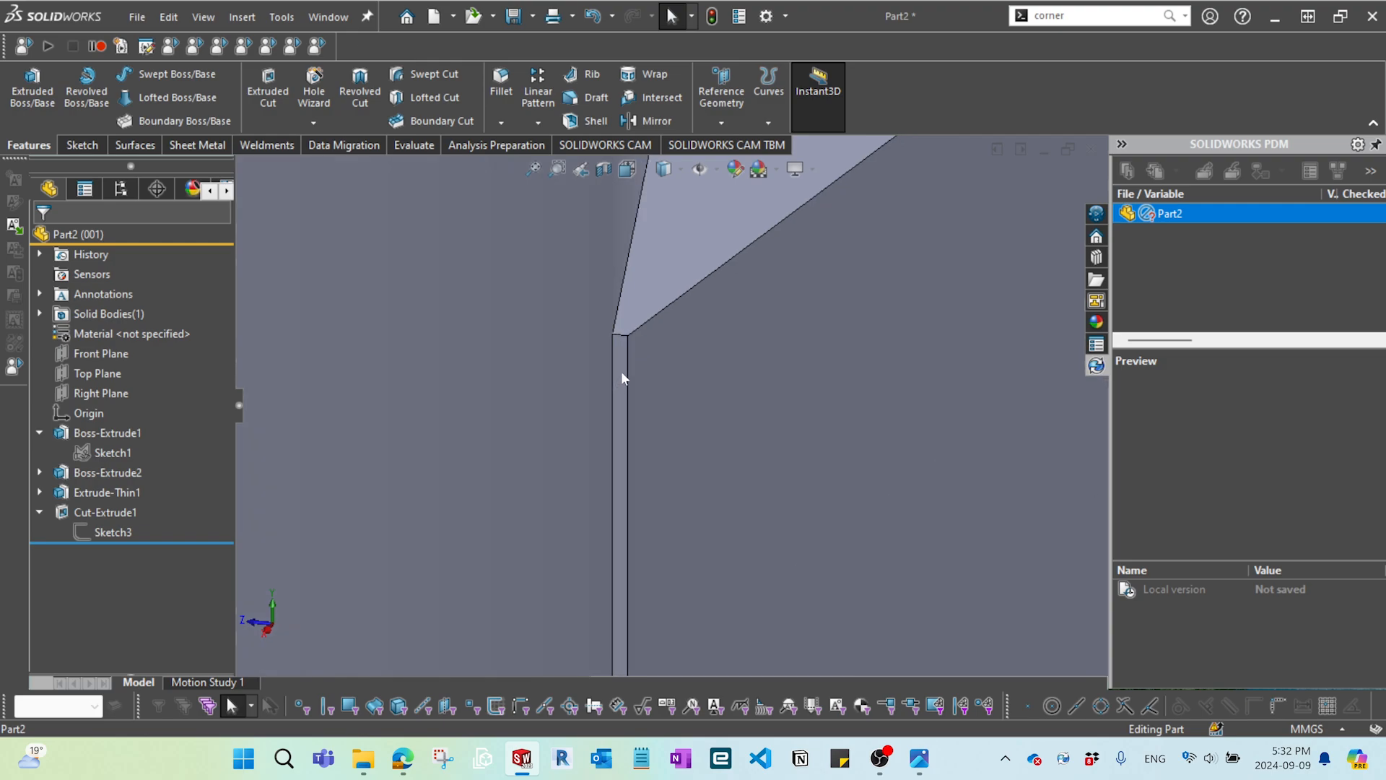
middle_drag(625, 368, 669, 341)
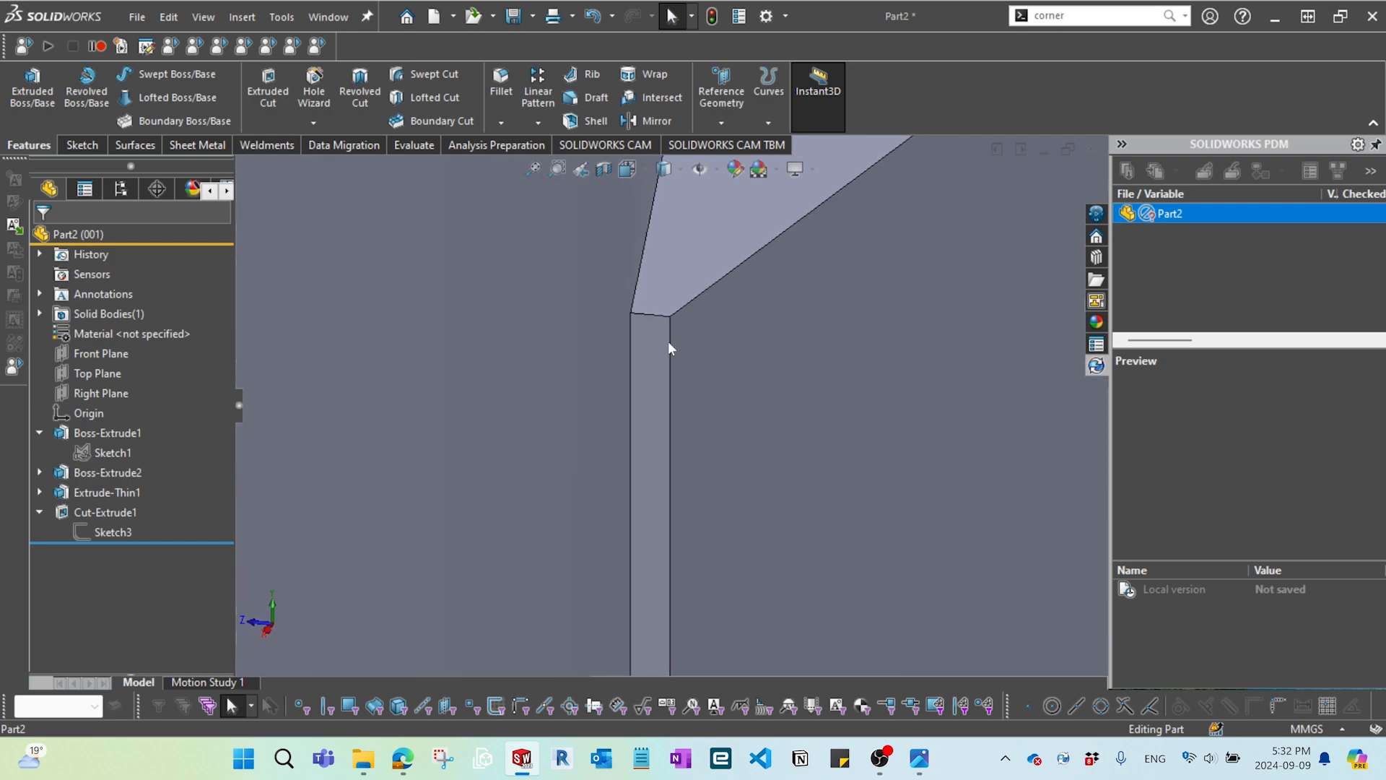
click(656, 346)
scroll(681, 405, up, 16)
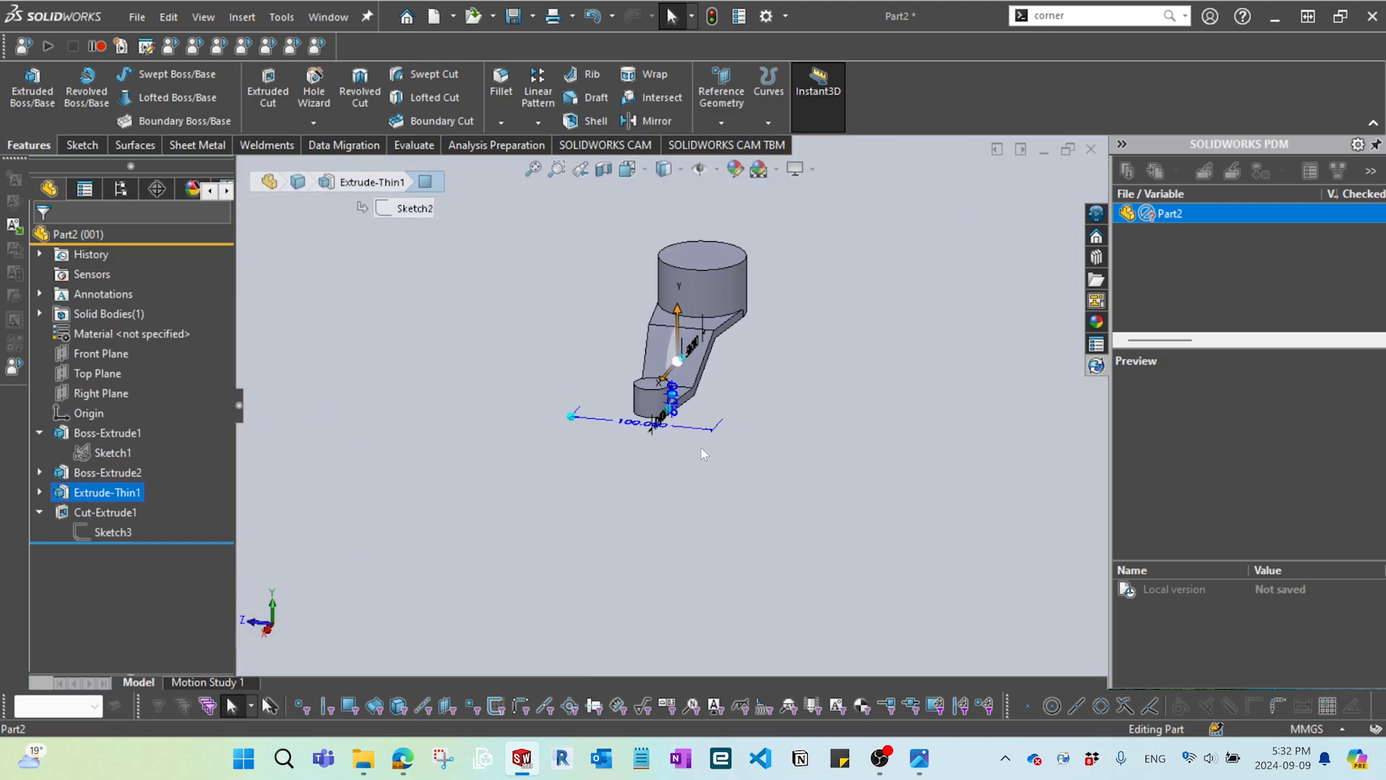
middle_drag(701, 449, 762, 492)
click(763, 498)
scroll(760, 361, down, 8)
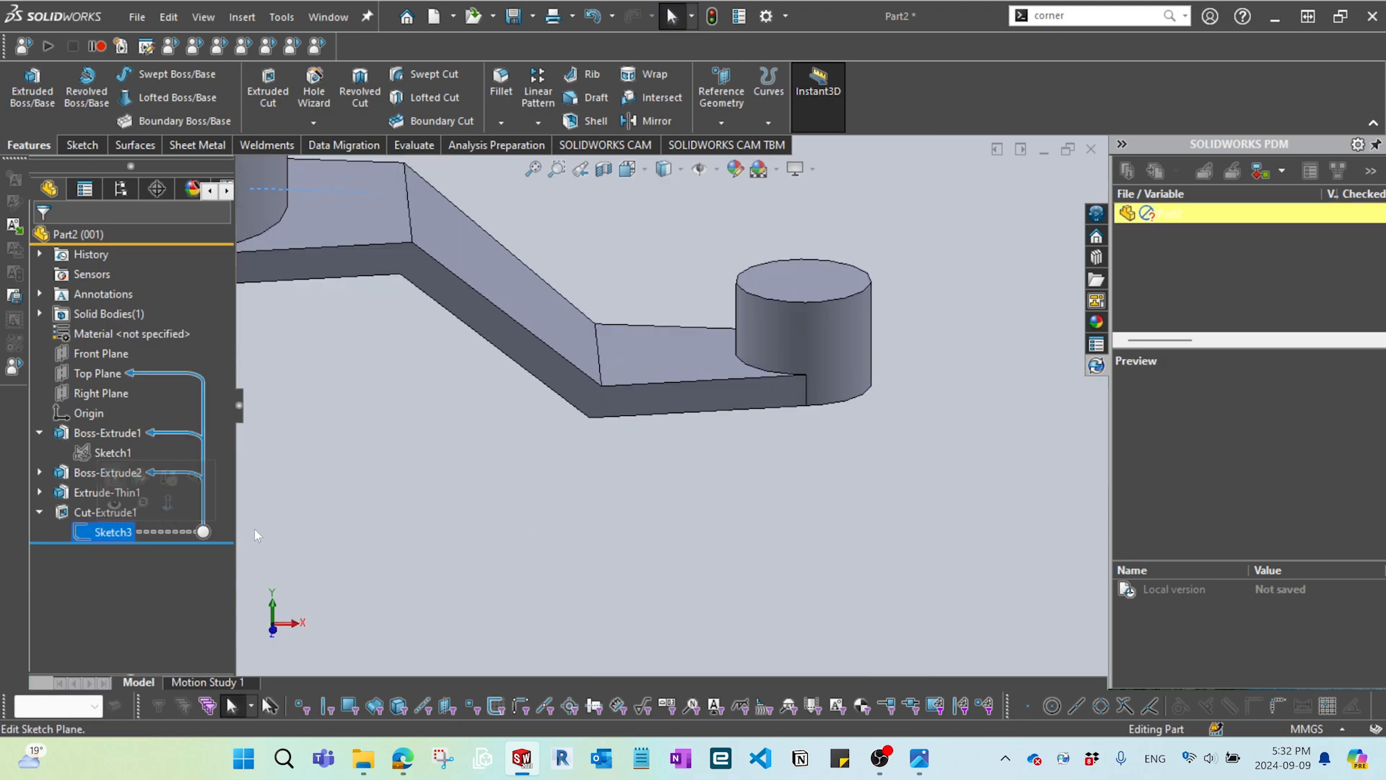
- Edit the thin extrude's profile sketch and delete the 40 mm dimension on the lower horizontal line
click(109, 486)
click(107, 545)
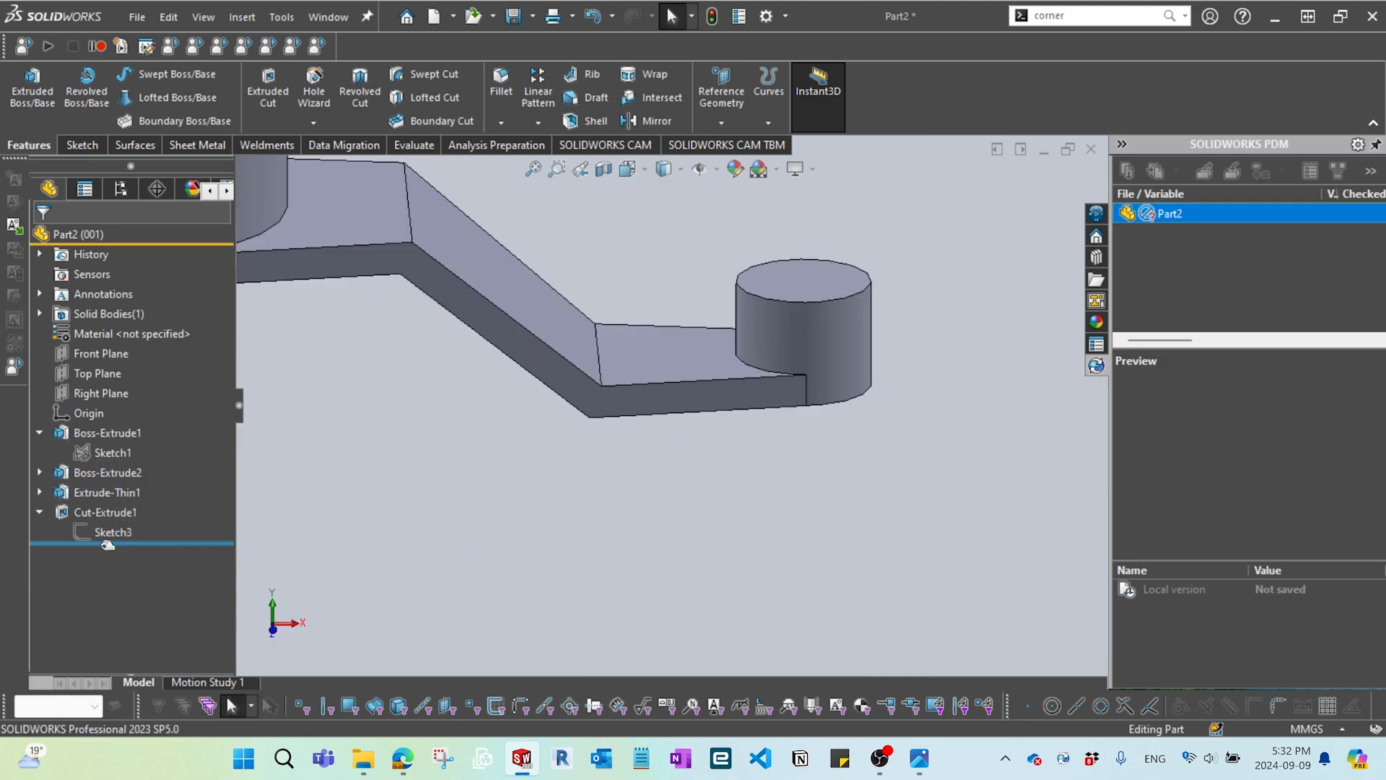
click(40, 492)
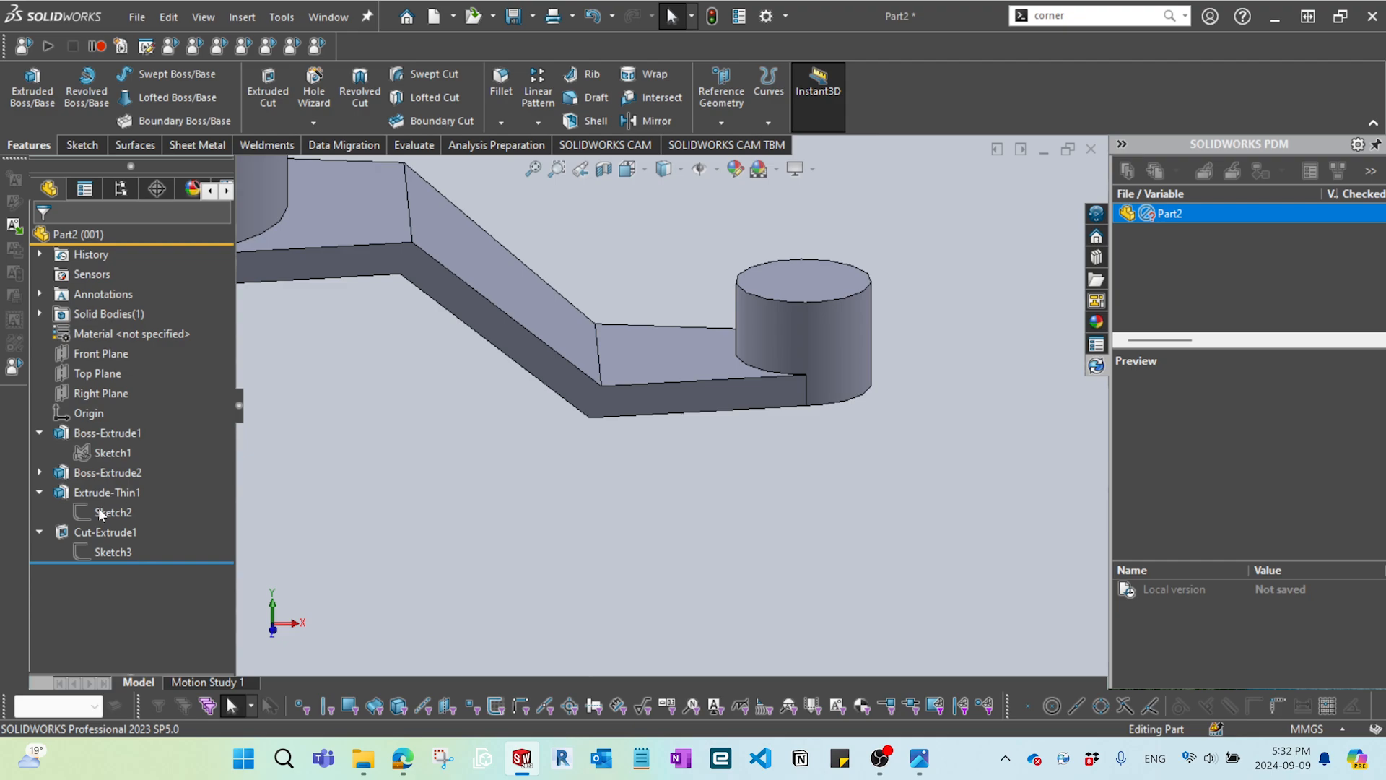
click(99, 508)
click(116, 479)
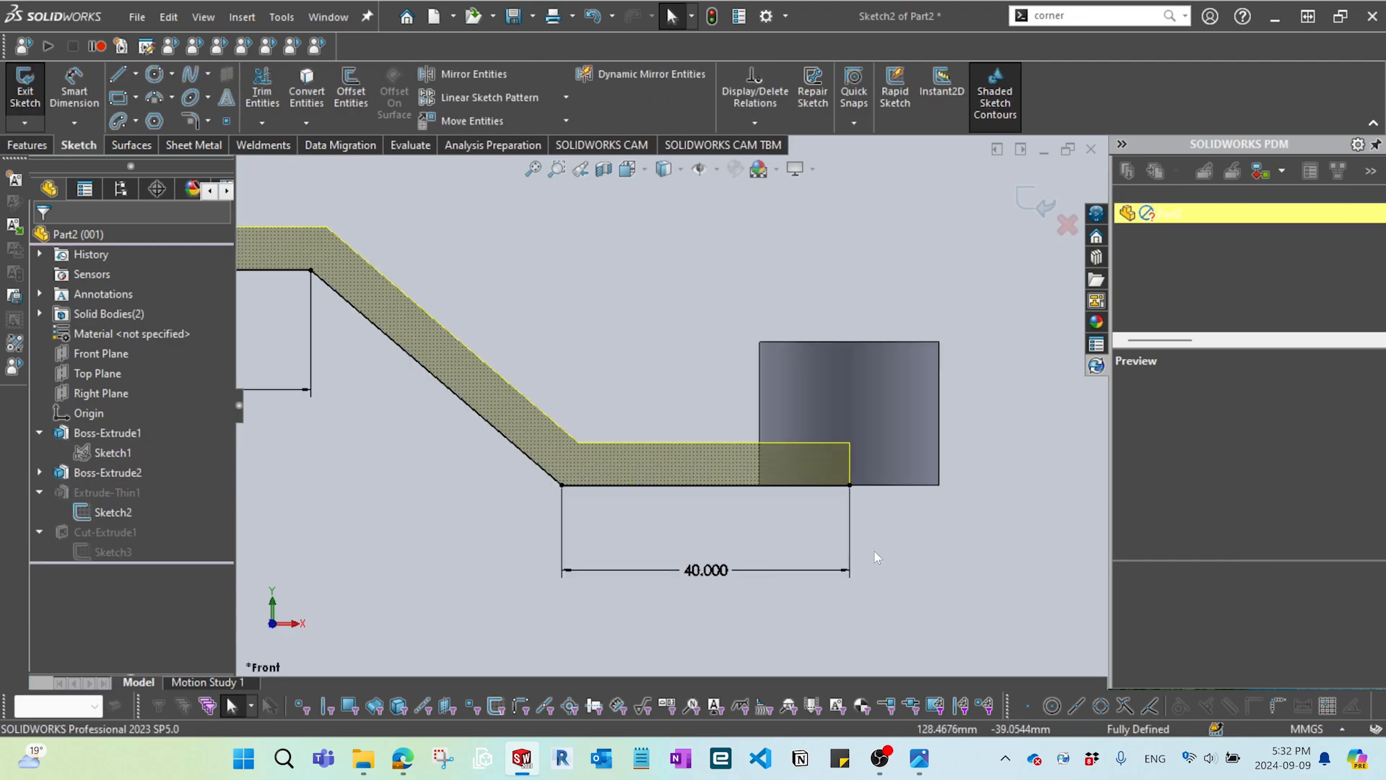
click(690, 567)
scroll(835, 476, down, 3)
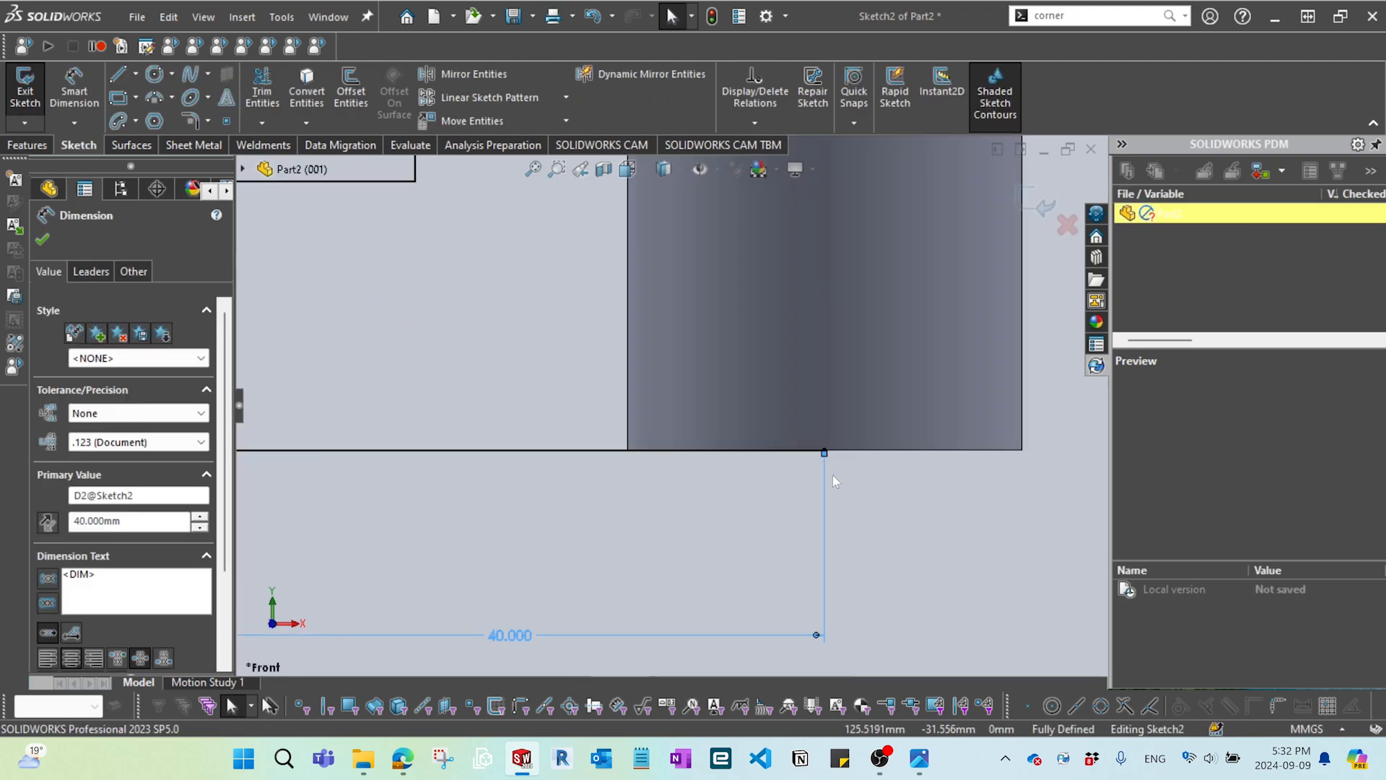
key(Delete)
- Remove the midpoint relation from the lower line's end point and extend the line to the small cylinder's outer bottom corner
scroll(833, 475, up, 2)
click(777, 437)
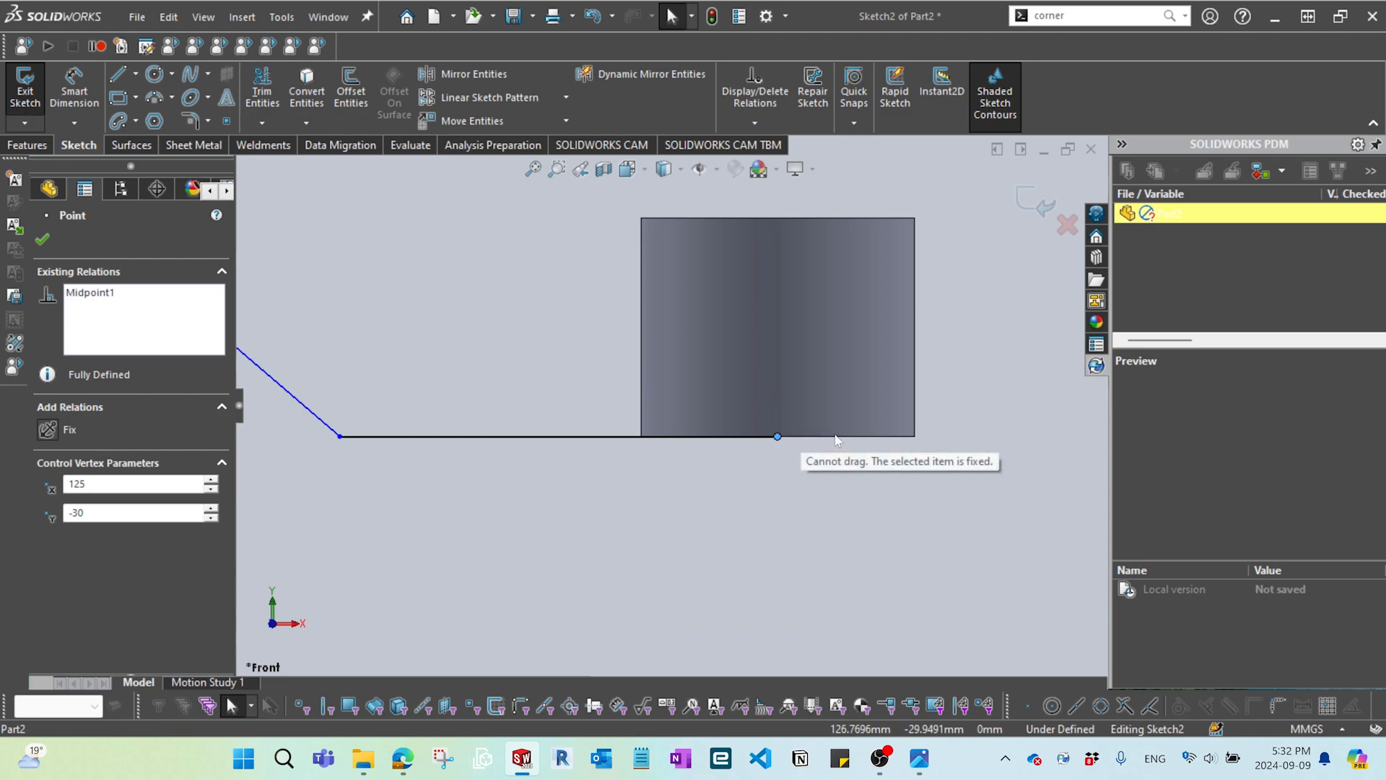
drag(778, 437, 915, 437)
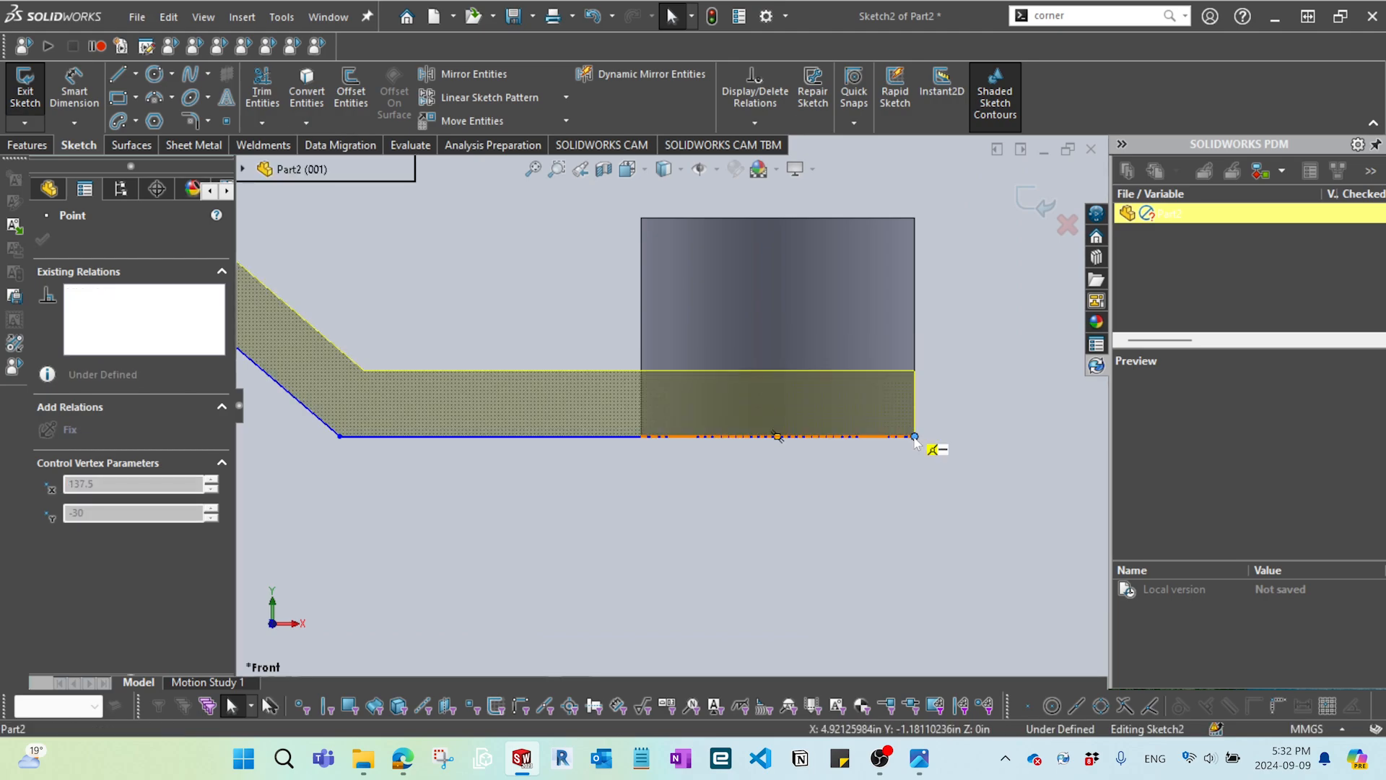
click(779, 460)
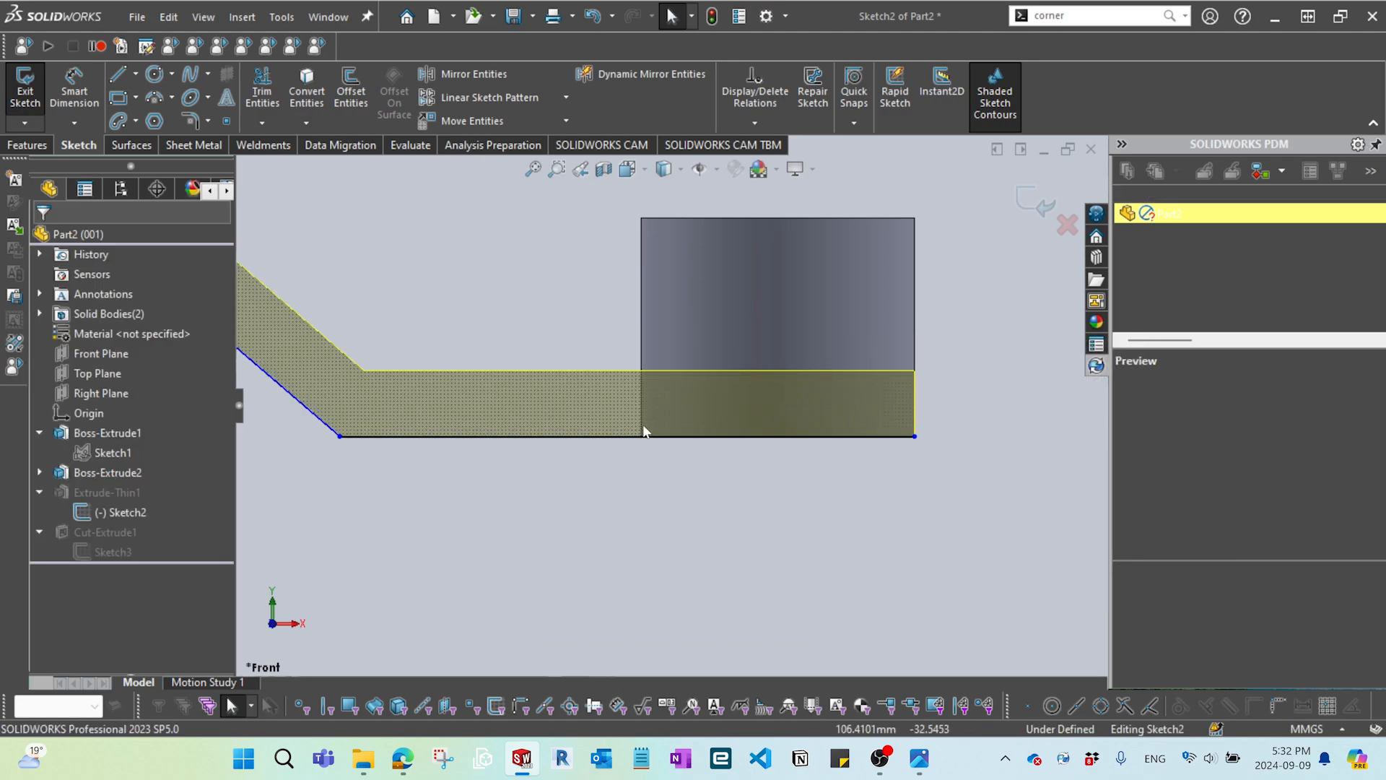
- Place a sketch point at the midpoint of the small cylinder's top edge
scroll(645, 426, up, 2)
scroll(795, 406, down, 4)
scroll(771, 414, up, 3)
scroll(769, 411, up, 1)
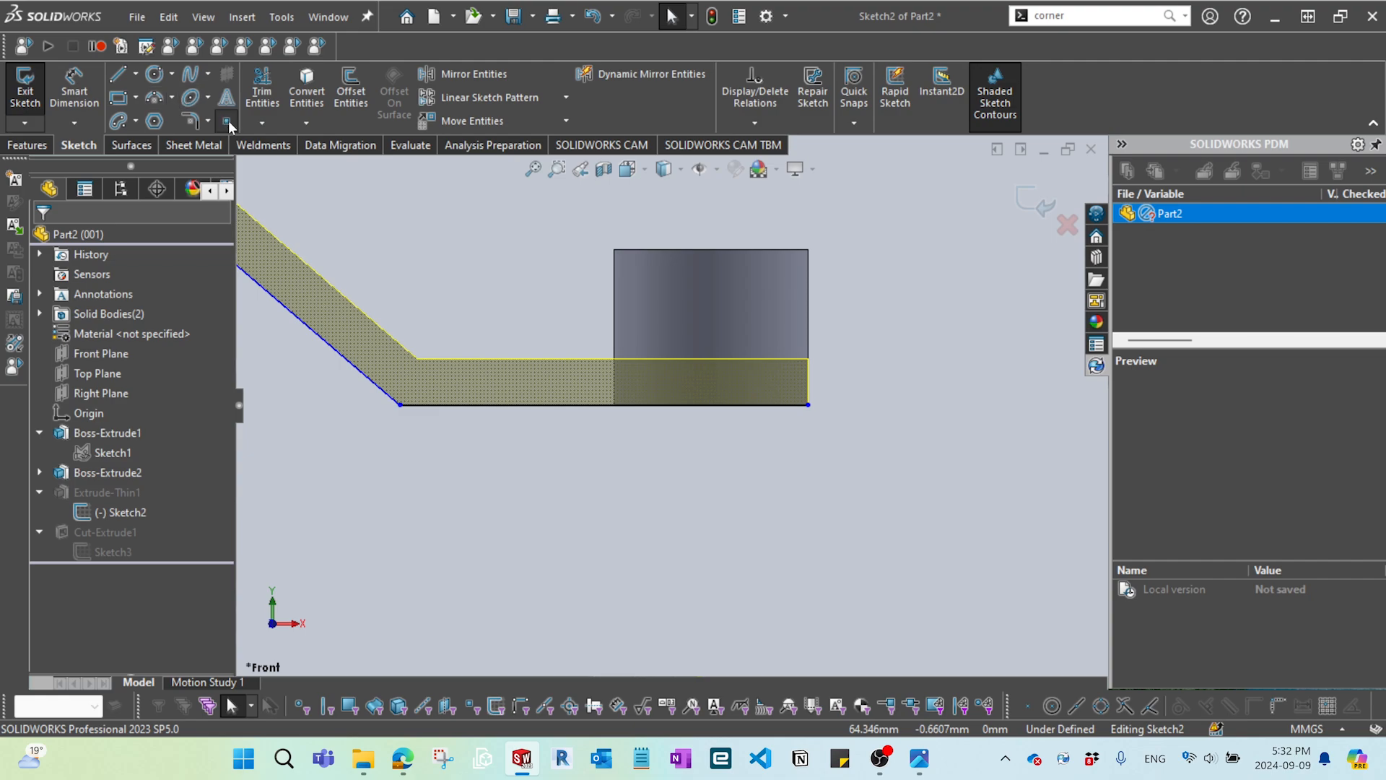
scroll(792, 326, down, 1)
click(690, 235)
key(Escape)
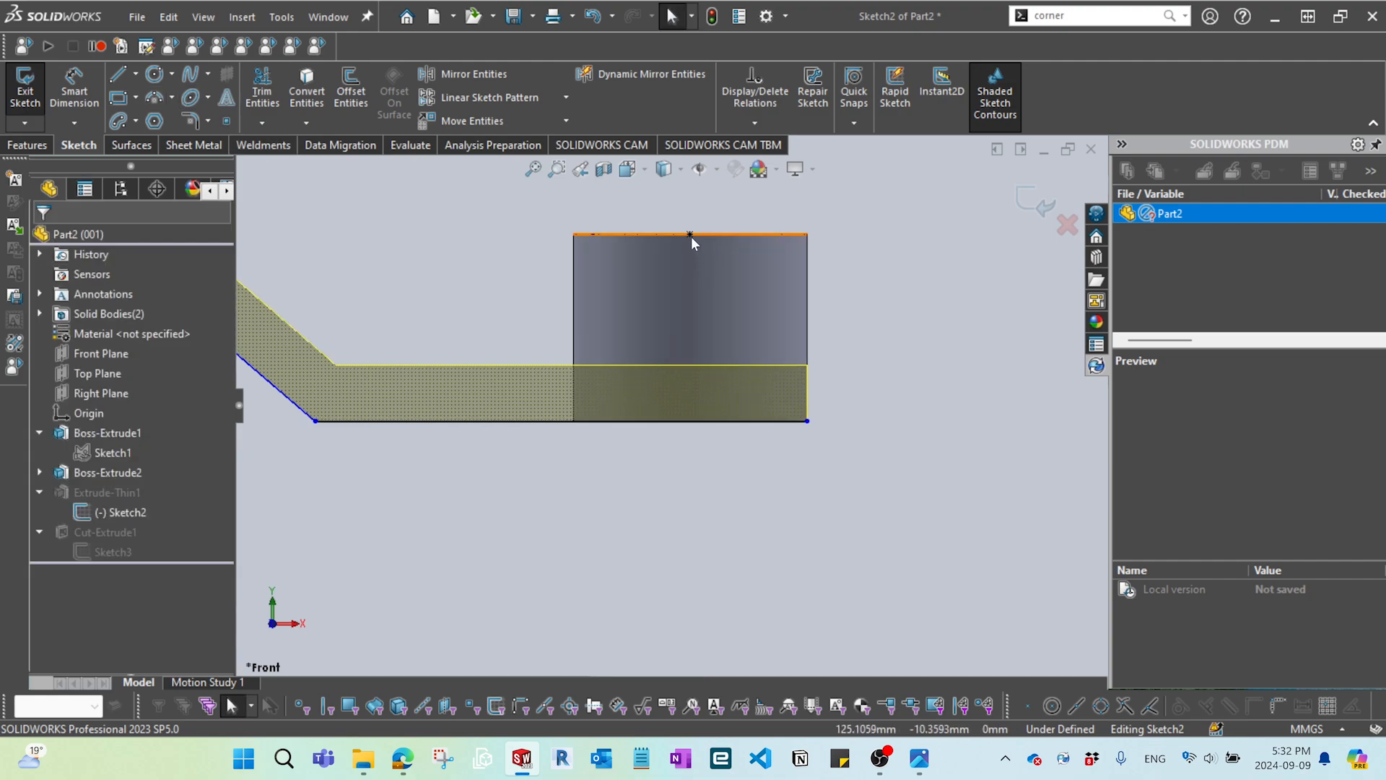
- Dimension the horizontal distance from the lower bend point to the small cylinder's top midpoint as 40 mm
key(d)
click(690, 239)
click(316, 423)
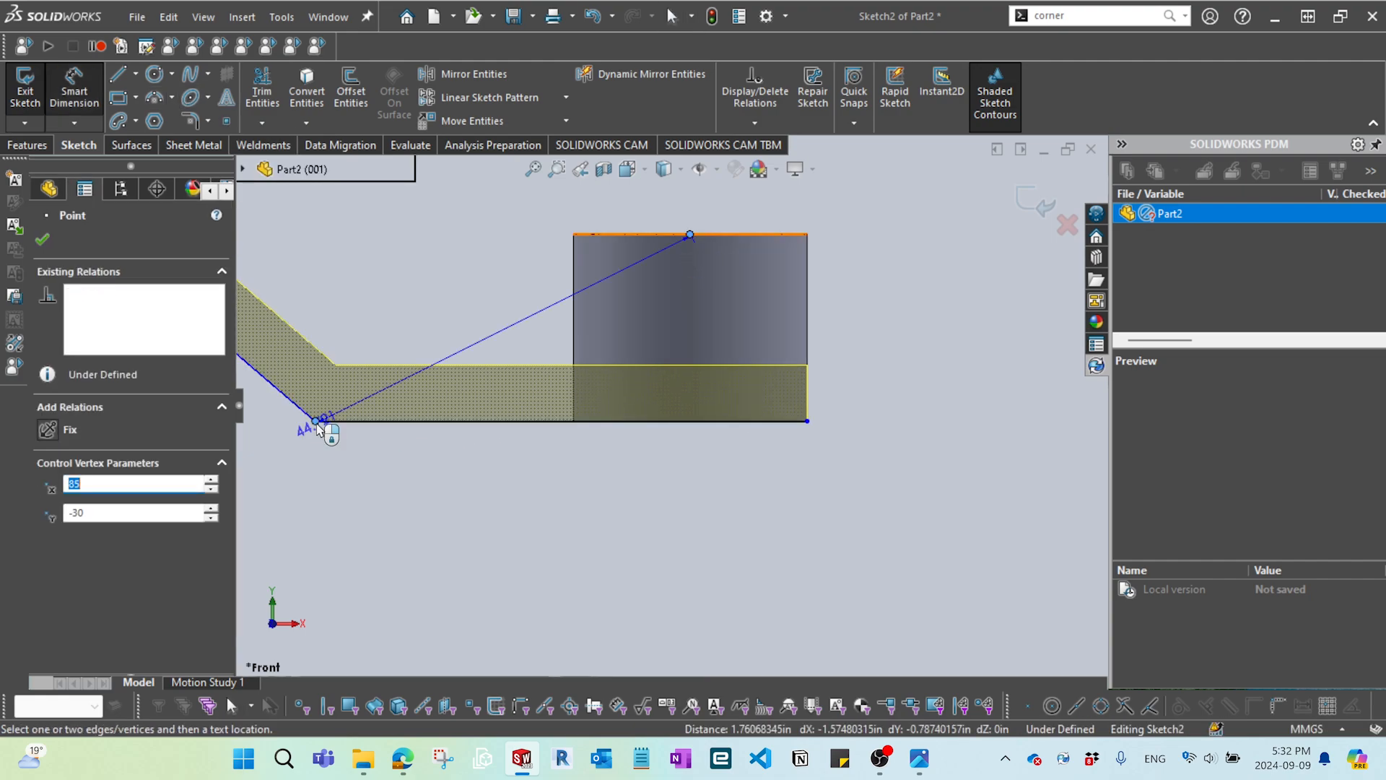
click(522, 527)
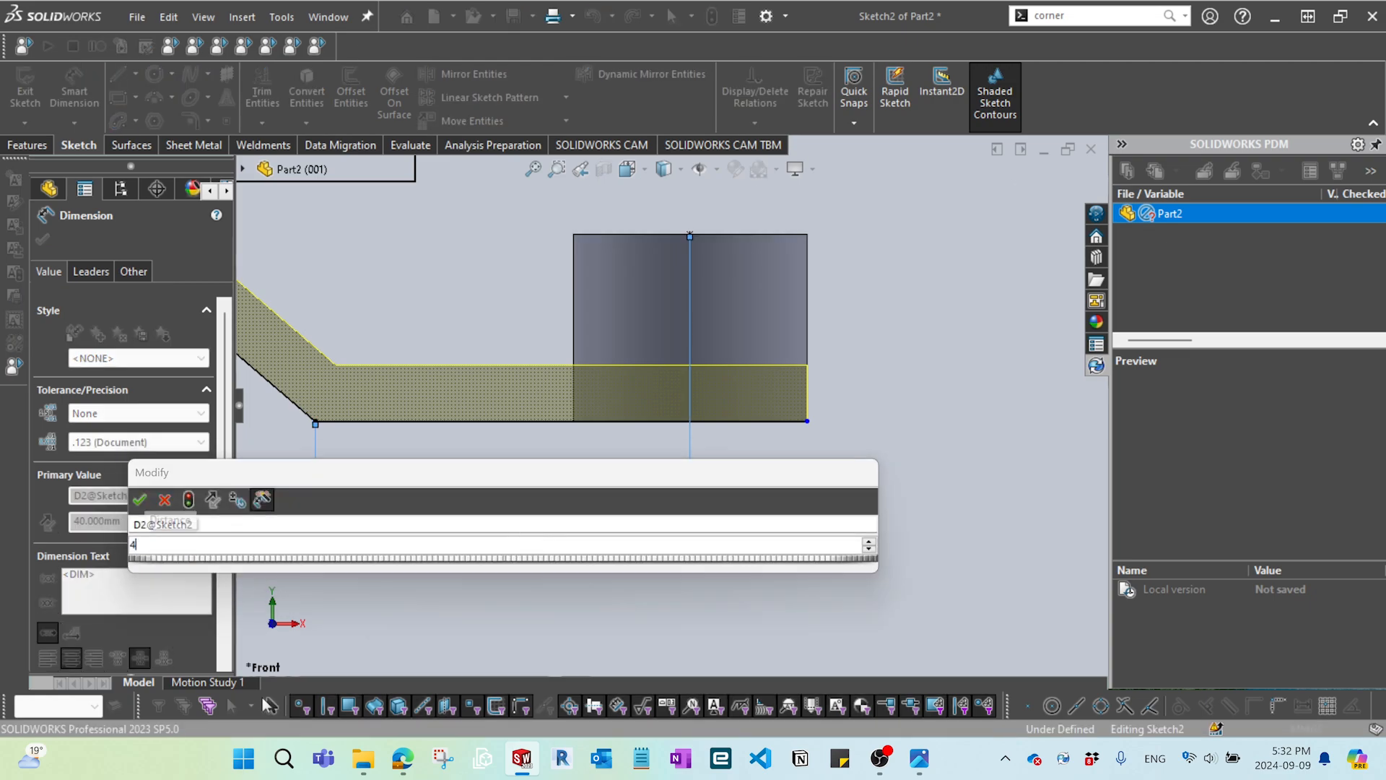
key(Return)
key(Escape)
key(Escape)
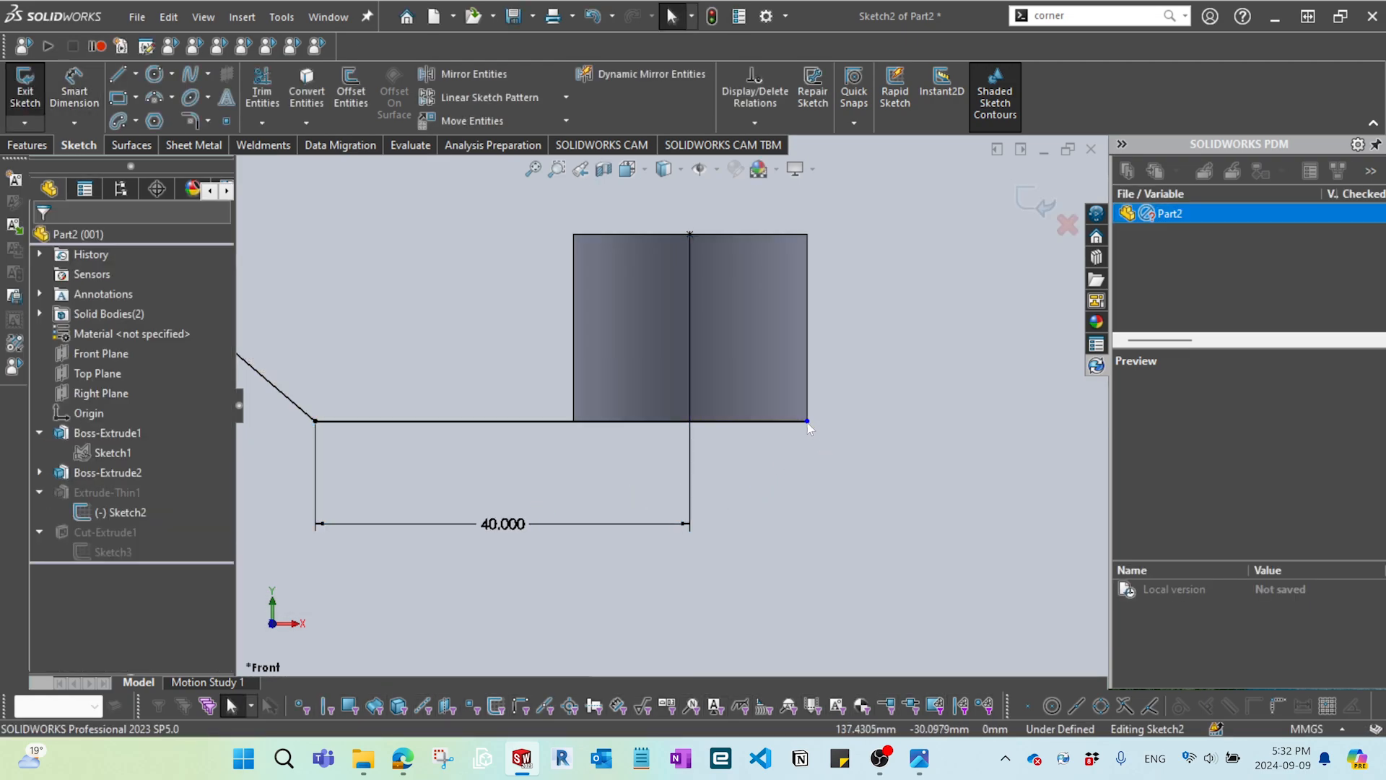
- Constrain the lower line's free end point to the small cylinder's outer bottom corner
click(808, 422)
key(Escape)
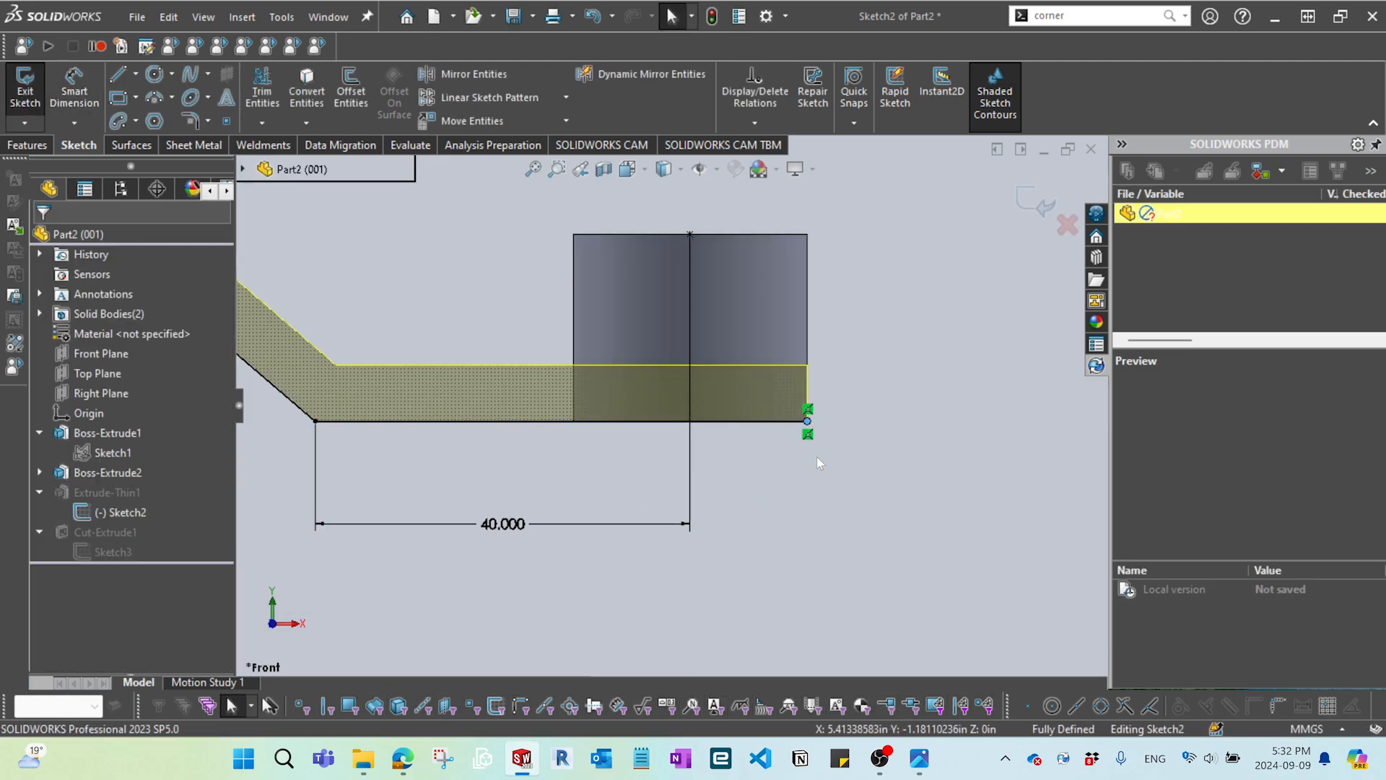
scroll(796, 423, down, 6)
scroll(727, 437, up, 8)
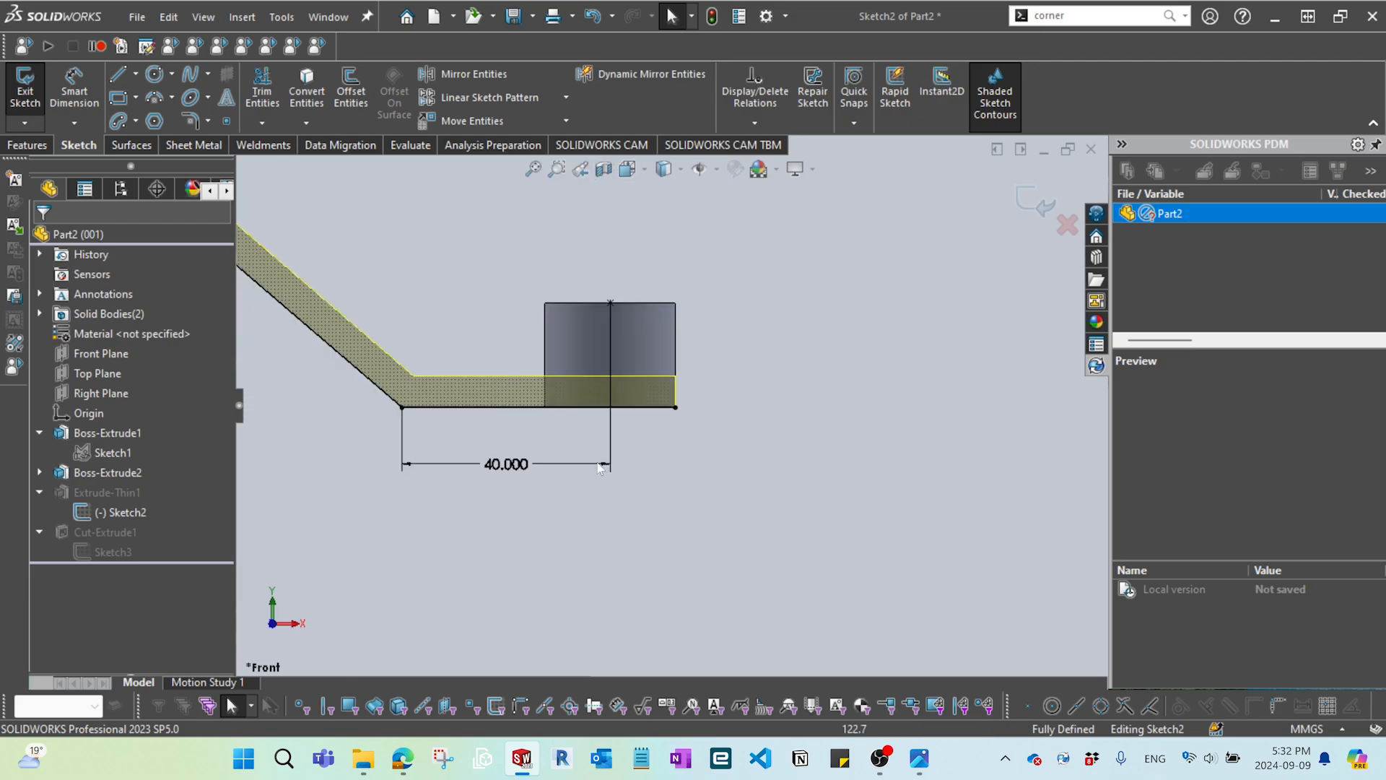
- Move the upper line's end point from the origin to the large cylinder's outer bottom corner
scroll(580, 376, down, 5)
scroll(767, 447, down, 3)
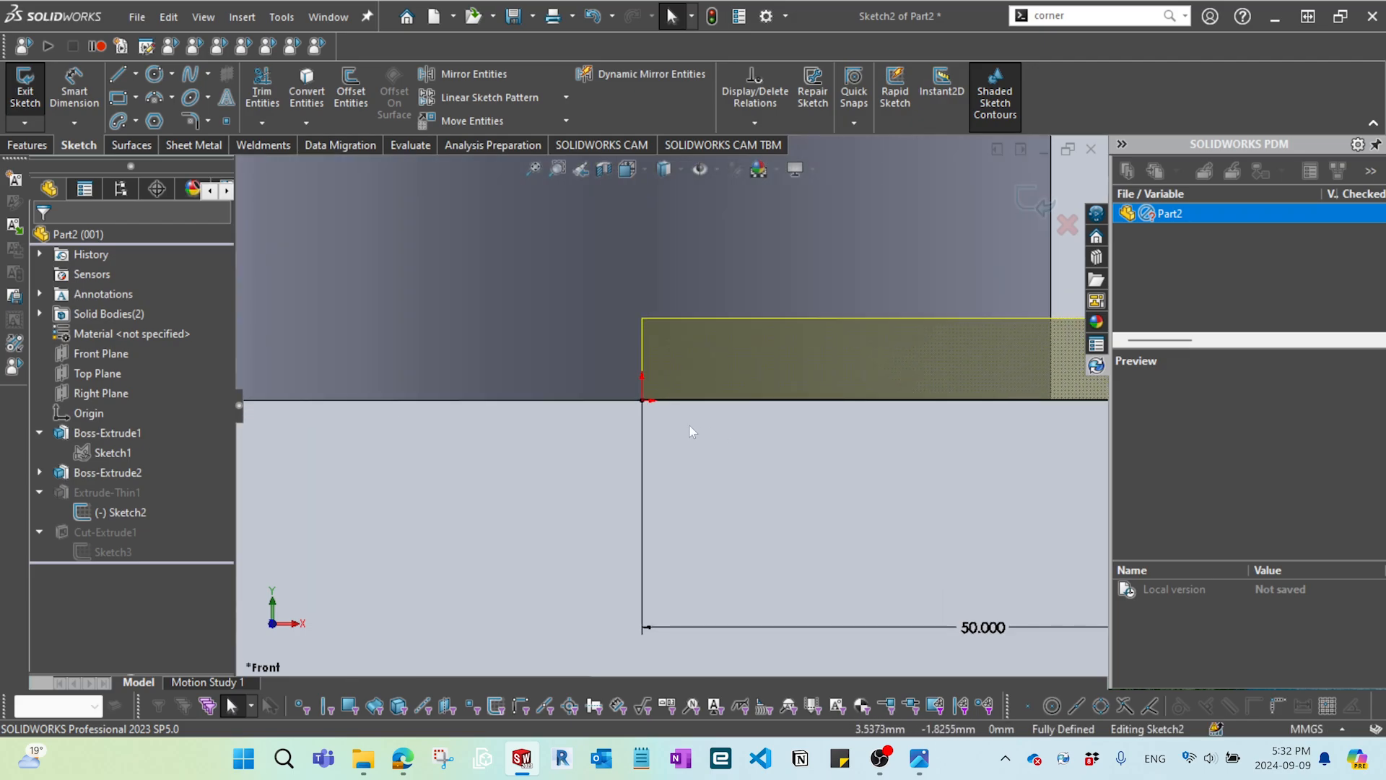
scroll(795, 488, up, 4)
scroll(831, 516, down, 1)
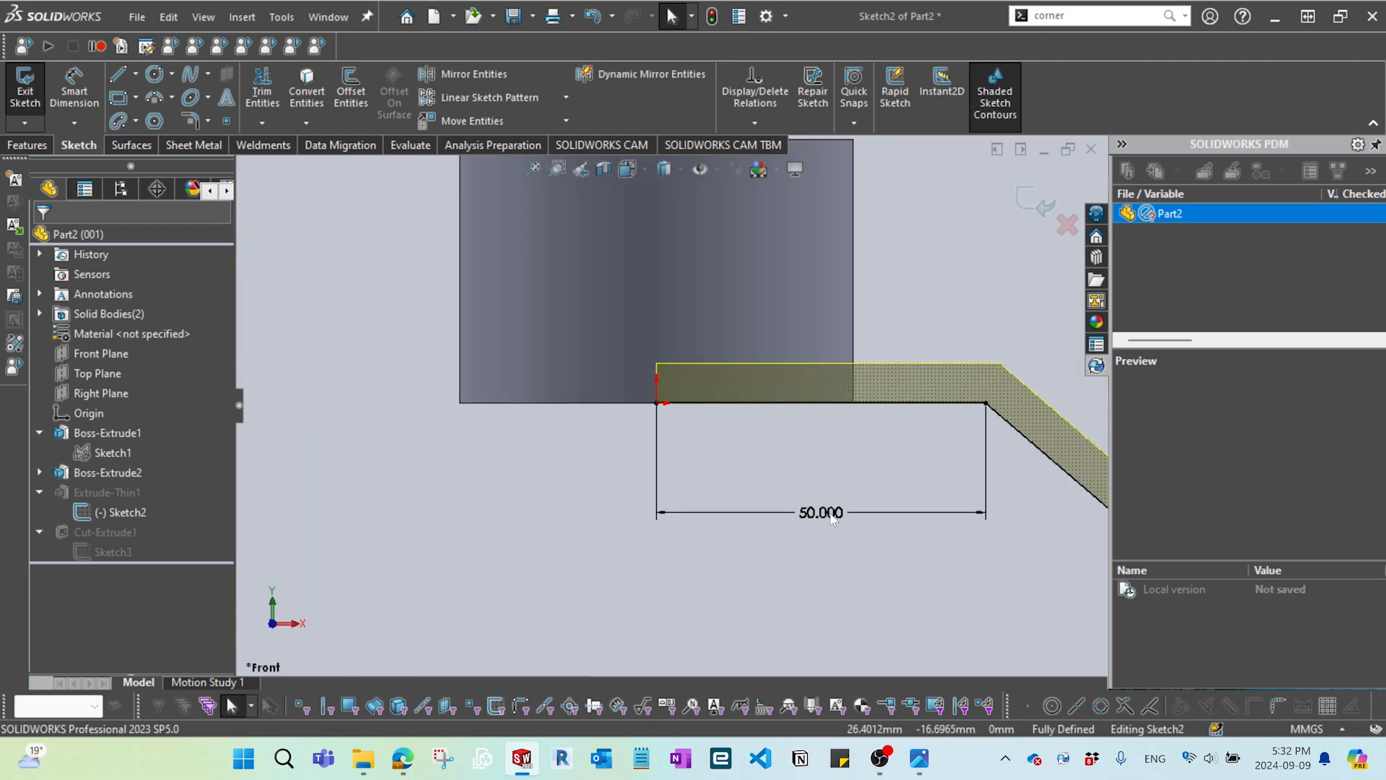
click(657, 404)
drag(657, 403, 459, 405)
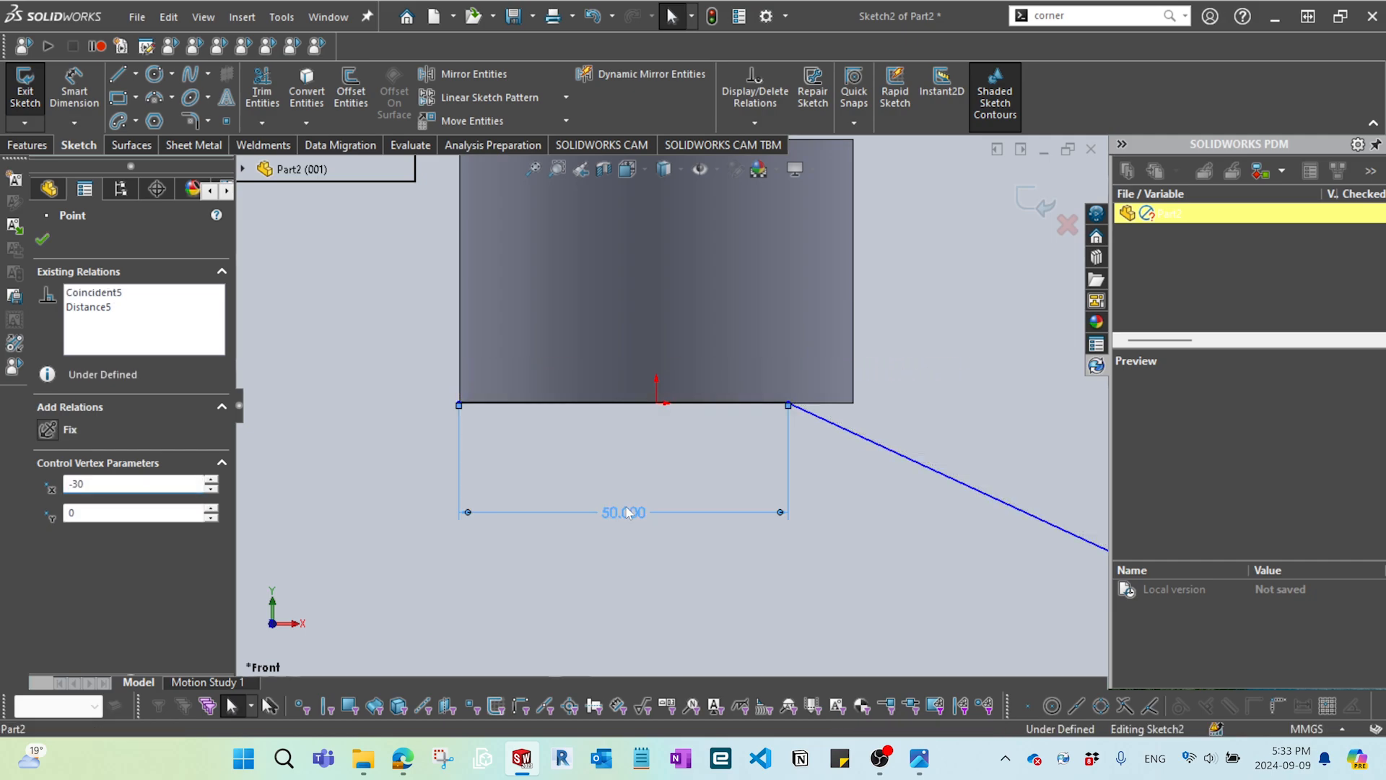
- Delete the 50 mm dimension, move the upper bend point to about 47 mm from the origin, and adjust the line's outer end at the large cylinder's bottom corner
click(754, 433)
drag(789, 403, 969, 403)
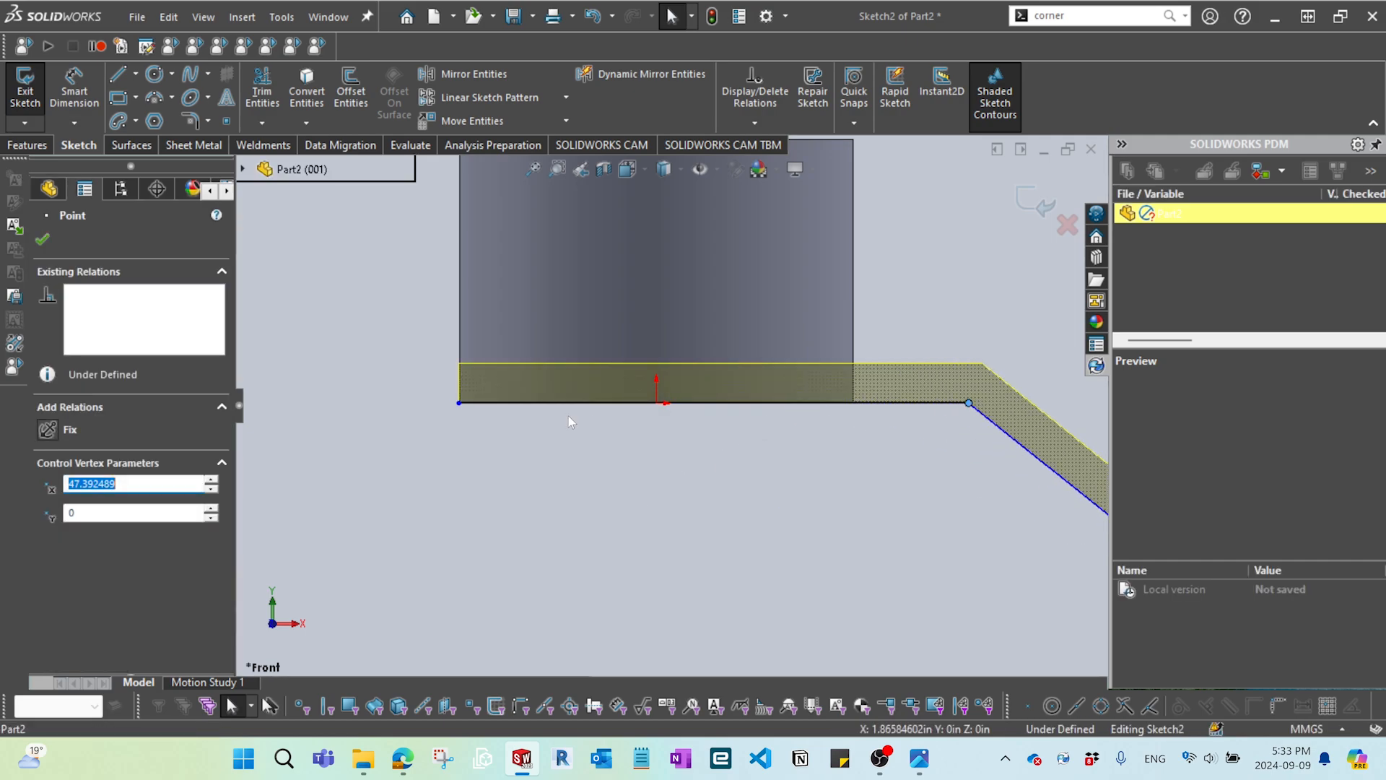
click(569, 421)
mouse_move(460, 403)
mouse_down()
mouse_move(481, 404)
mouse_move(458, 404)
mouse_up()
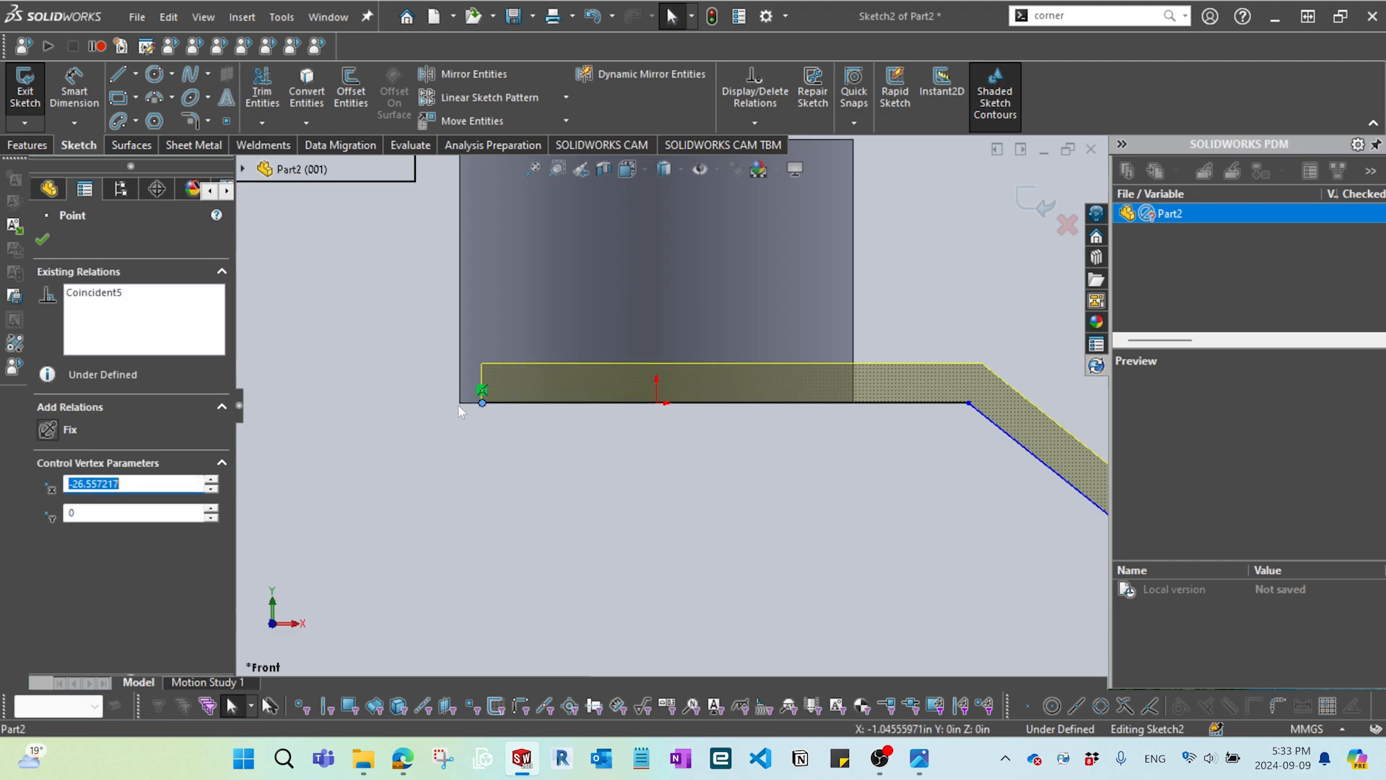
- Dimension the horizontal distance from the origin to the upper bend point as 50 mm and place the dimension below the profile
key(d)
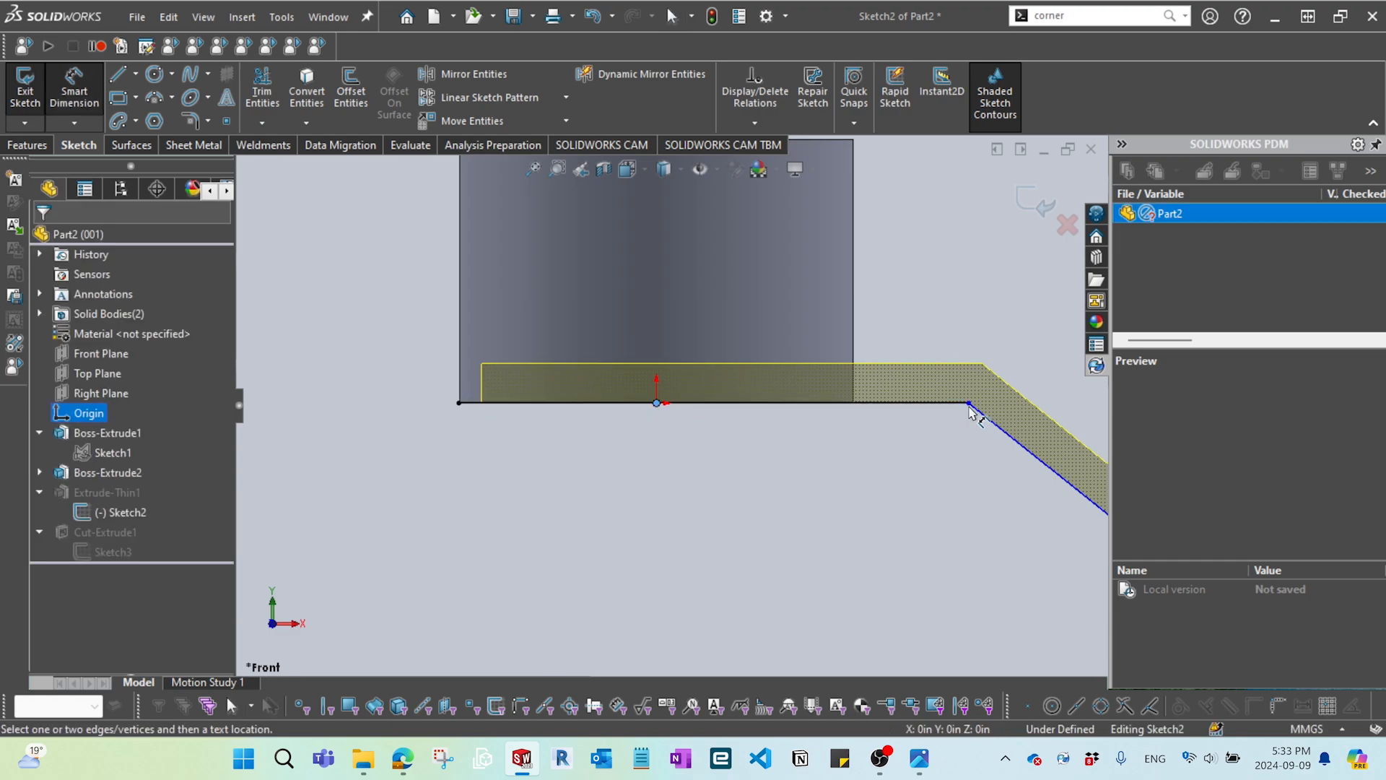
click(970, 407)
scroll(867, 556, up, 2)
click(735, 532)
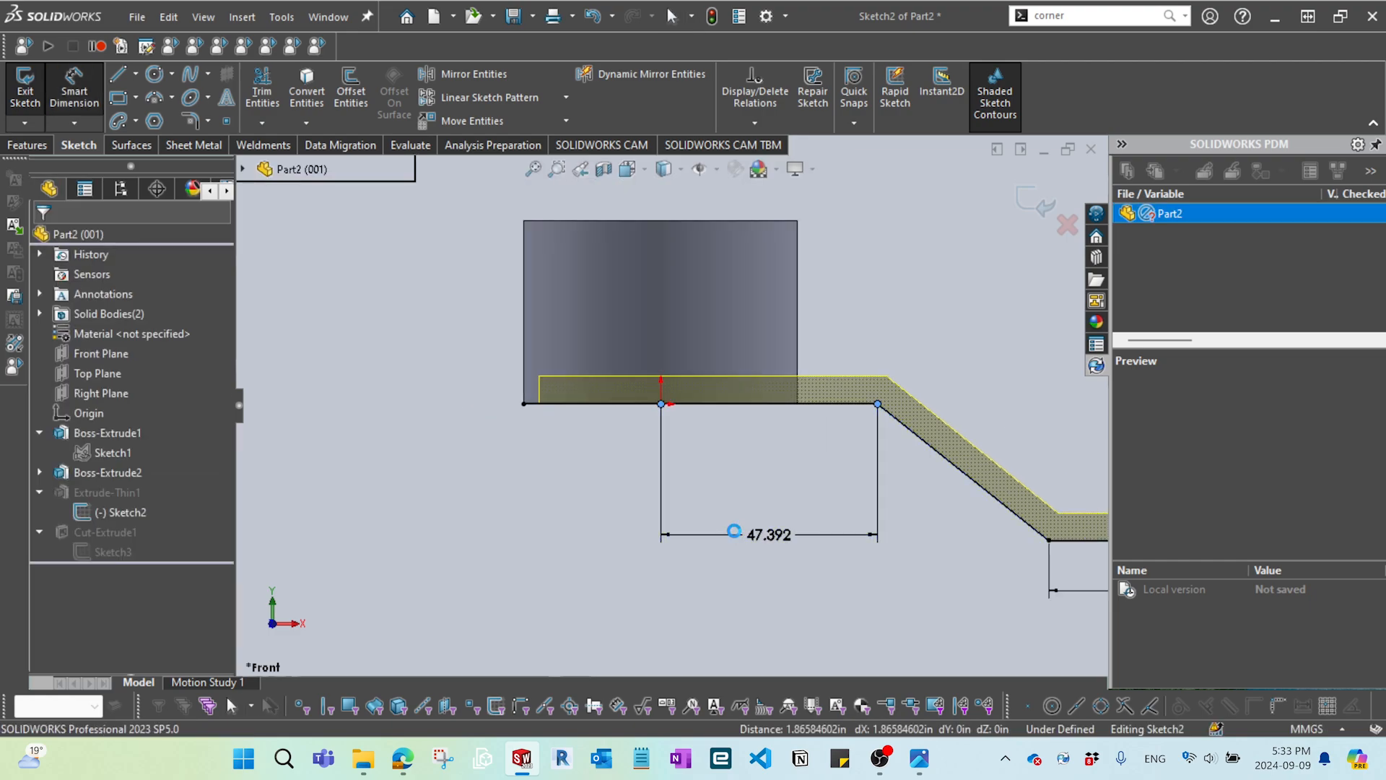
text(50)
key(Return)
scroll(794, 535, up, 2)
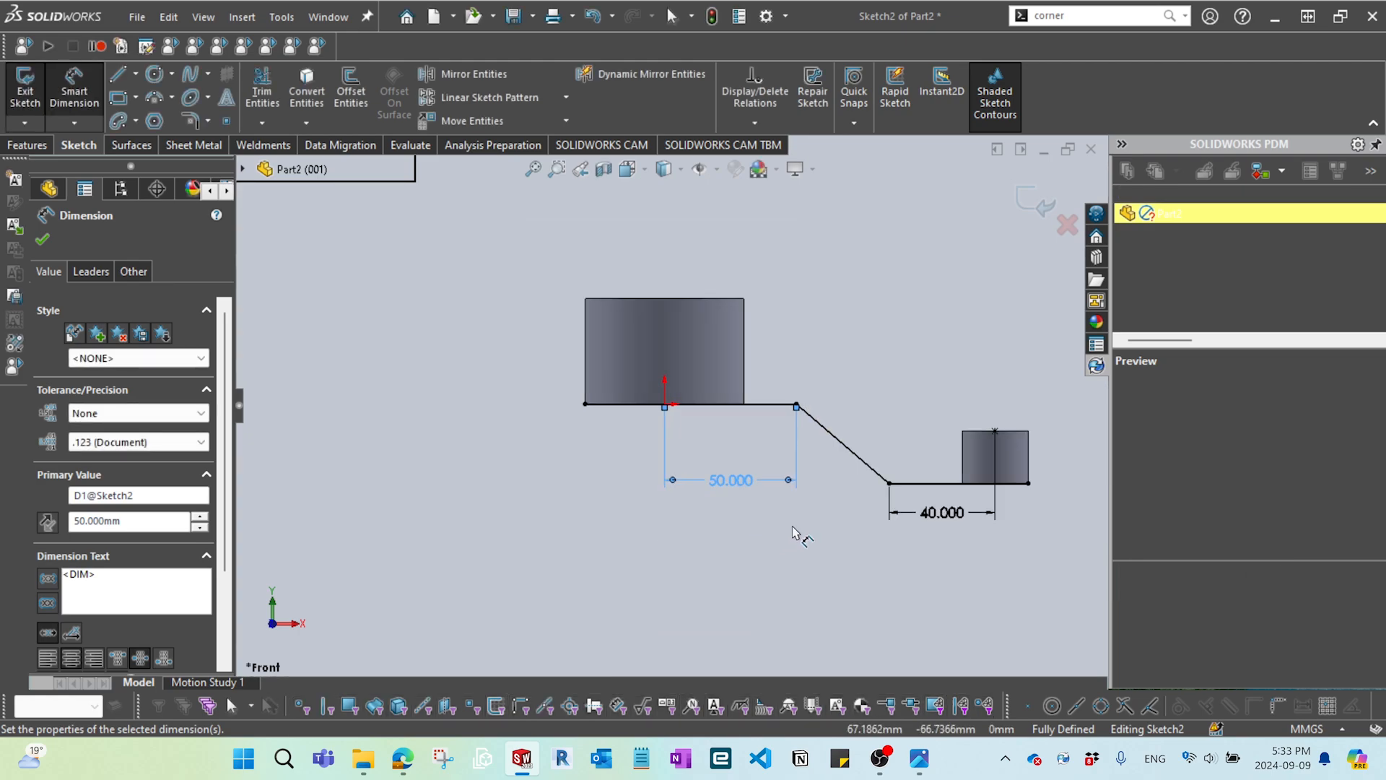
scroll(793, 529, up, 2)
key(Escape)
scroll(734, 461, down, 3)
drag(715, 450, 714, 496)
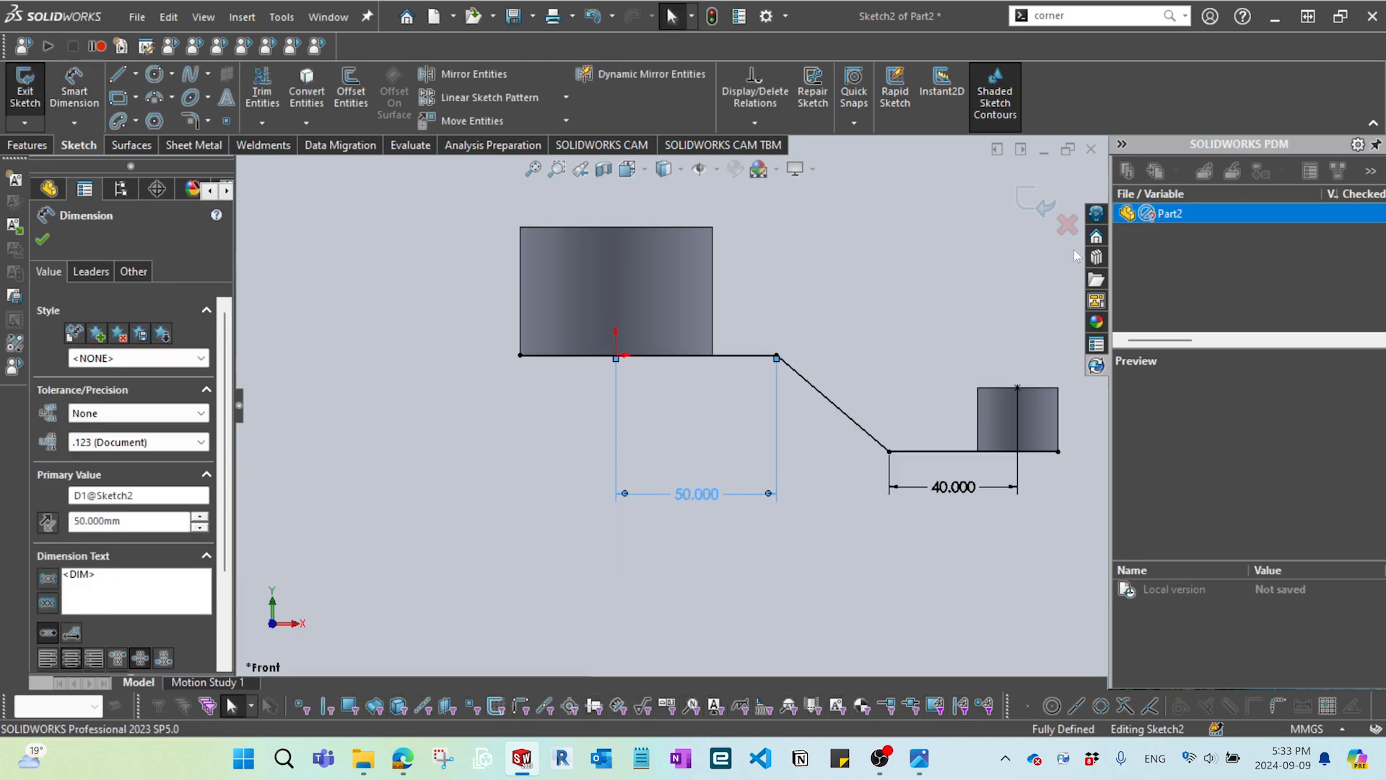
- Exit the sketch to rebuild the part and inspect where the arm joins the small cylinder
click(1038, 205)
scroll(829, 389, up, 1)
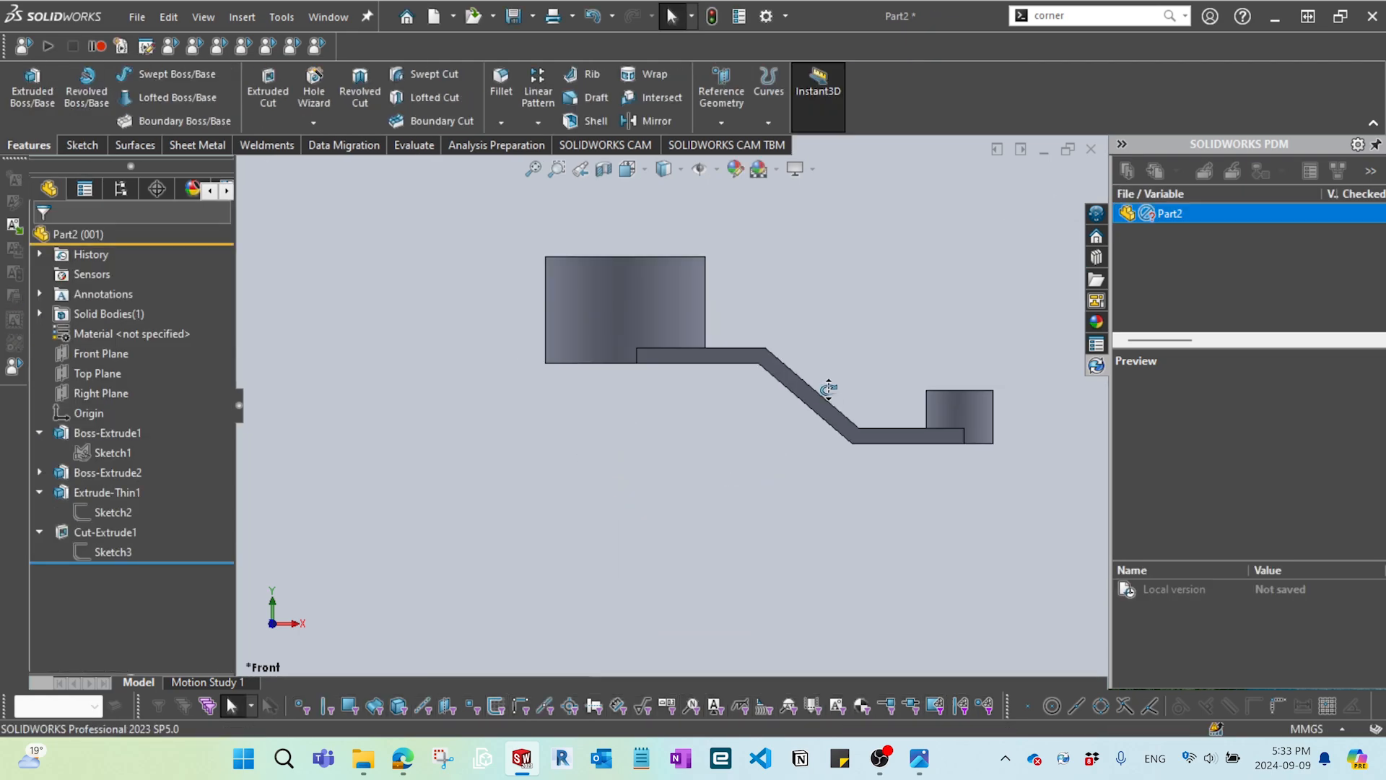
middle_drag(829, 389, 965, 466)
scroll(778, 377, down, 8)
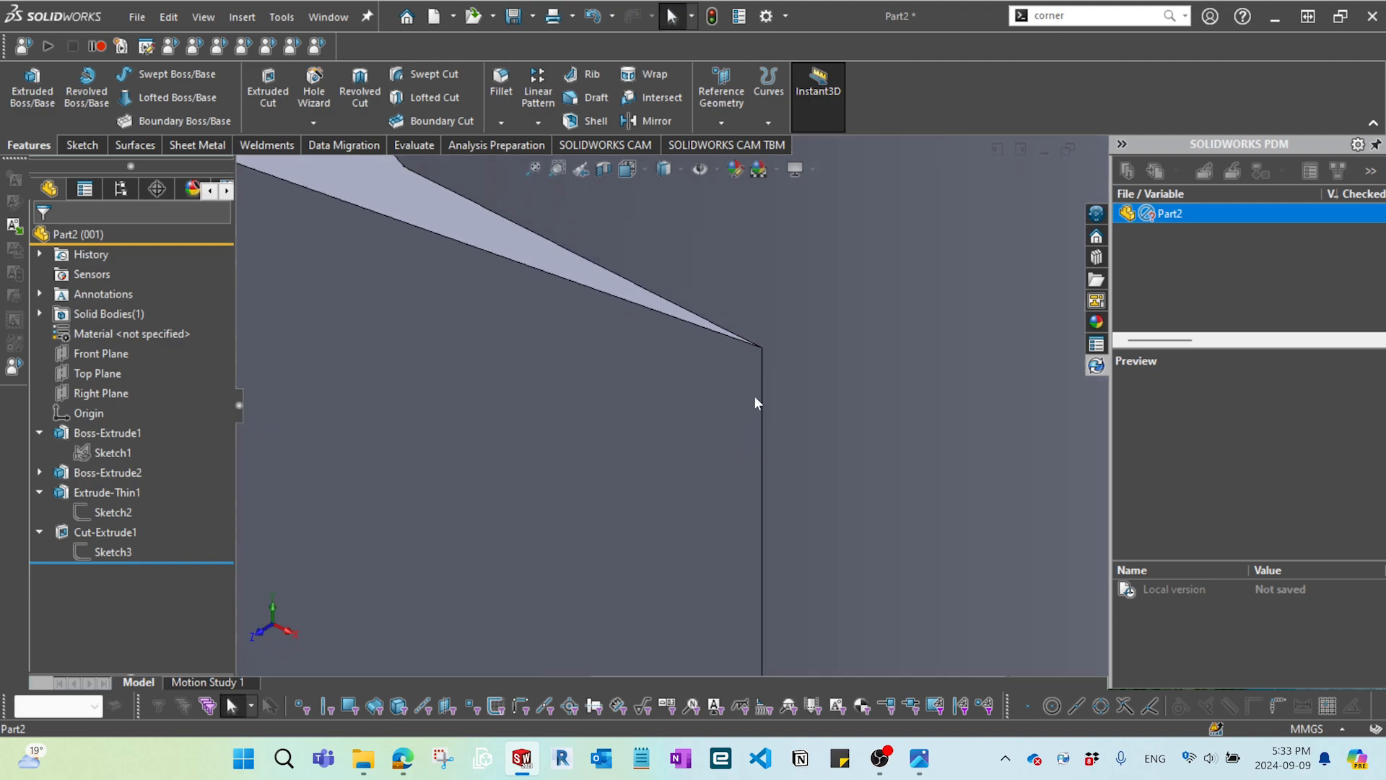
scroll(744, 375, up, 5)
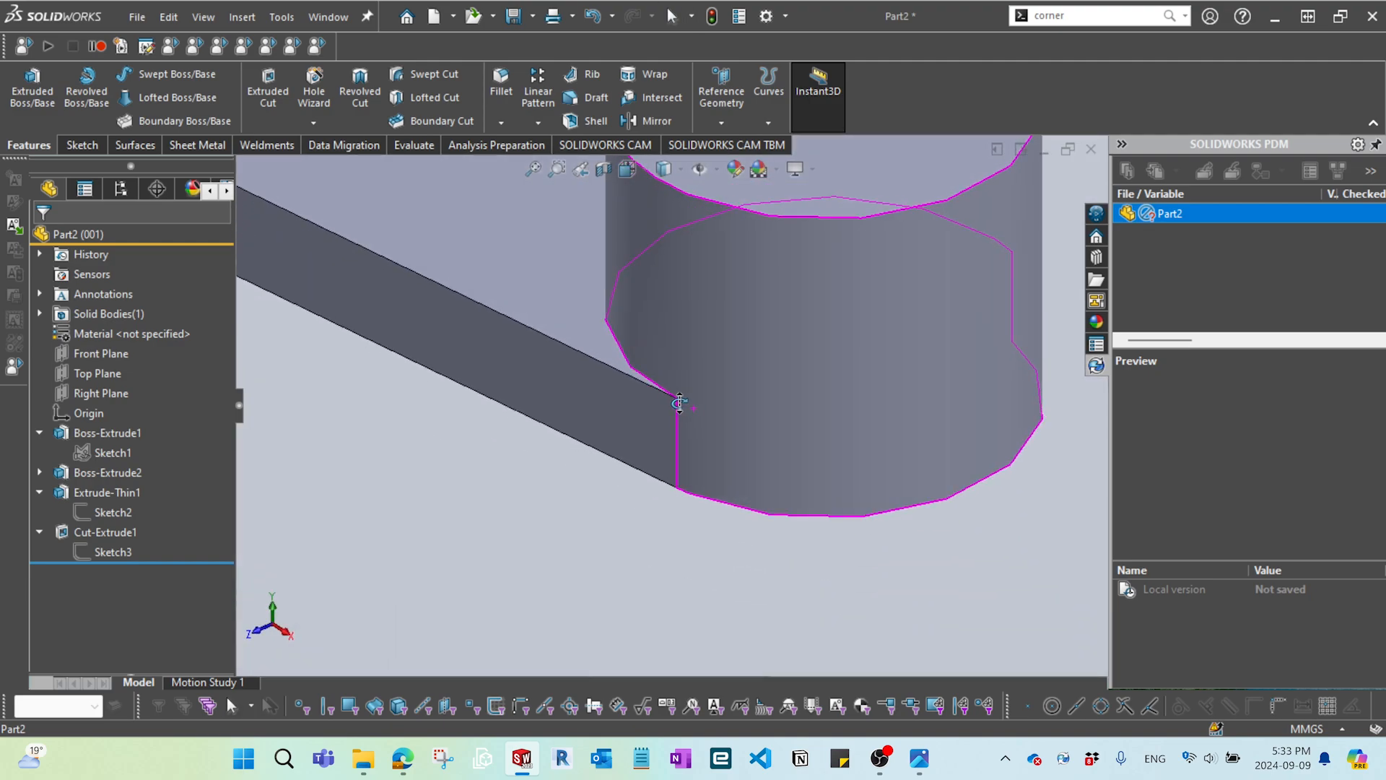
- Collapse all the expanded features in the part's feature tree
click(40, 532)
right_click(178, 463)
click(181, 469)
scroll(548, 587, up, 5)
middle_drag(548, 587, 639, 585)
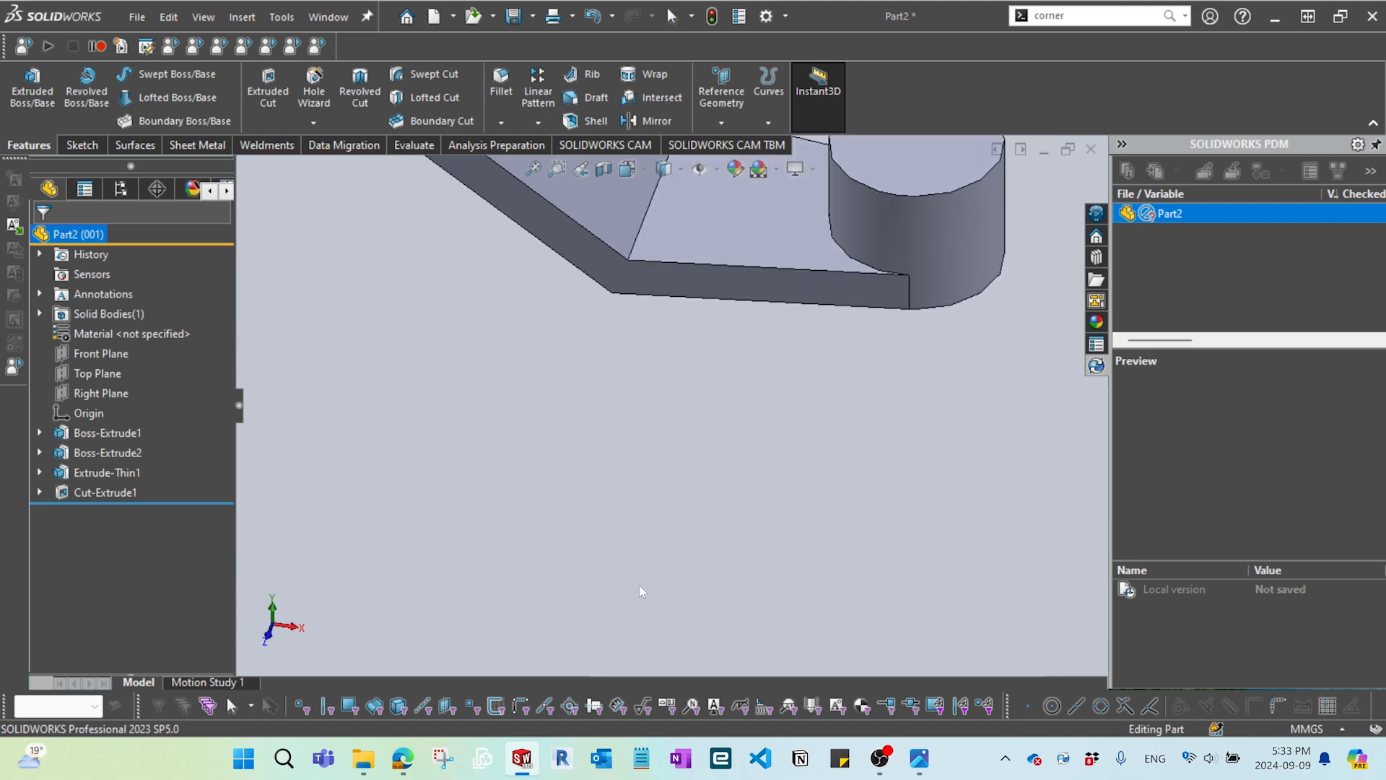
- Start a sketch on the large cylinder's top face and draw a 45 mm diameter circle centred on the origin
scroll(640, 585, up, 6)
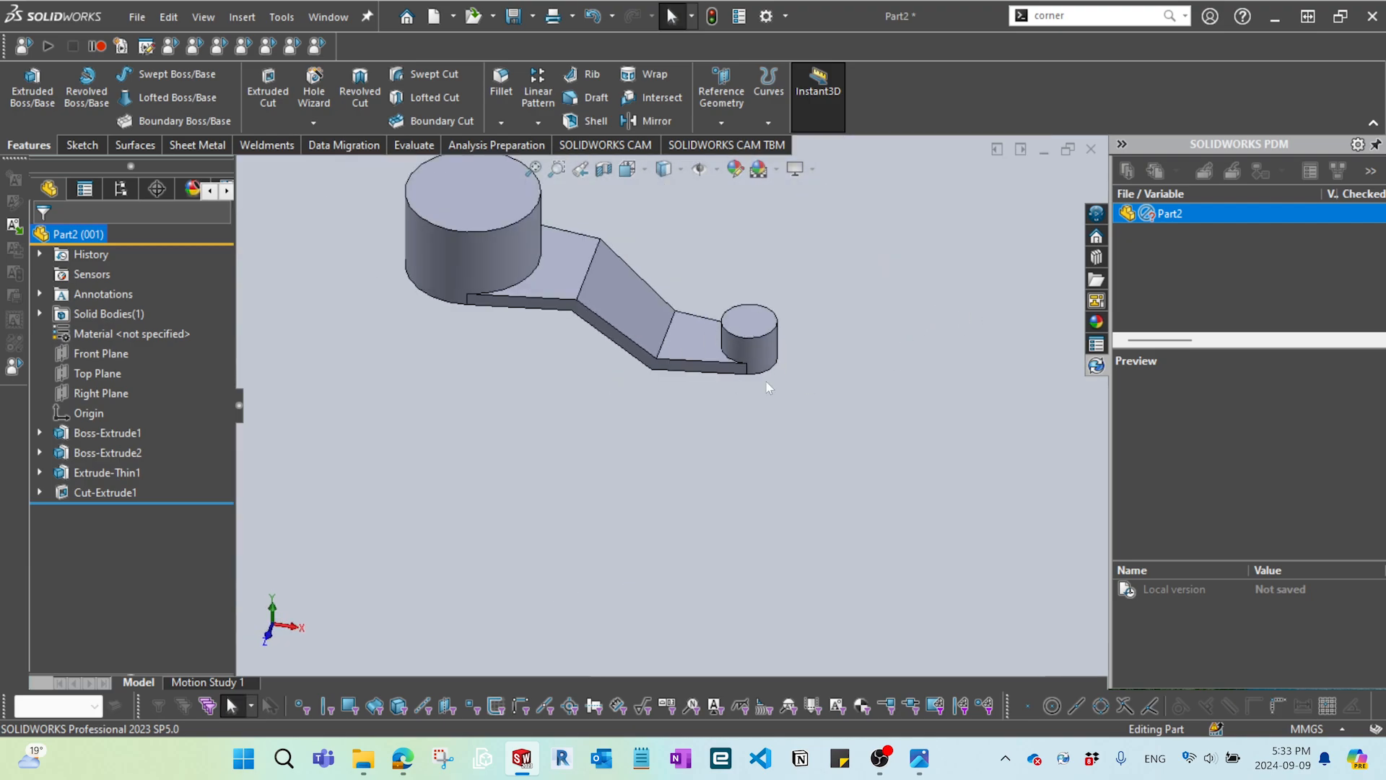
mouse_move(545, 318)
middle_down()
mouse_move(564, 319)
mouse_move(532, 303)
middle_up()
scroll(534, 300, up, 1)
scroll(536, 258, down, 3)
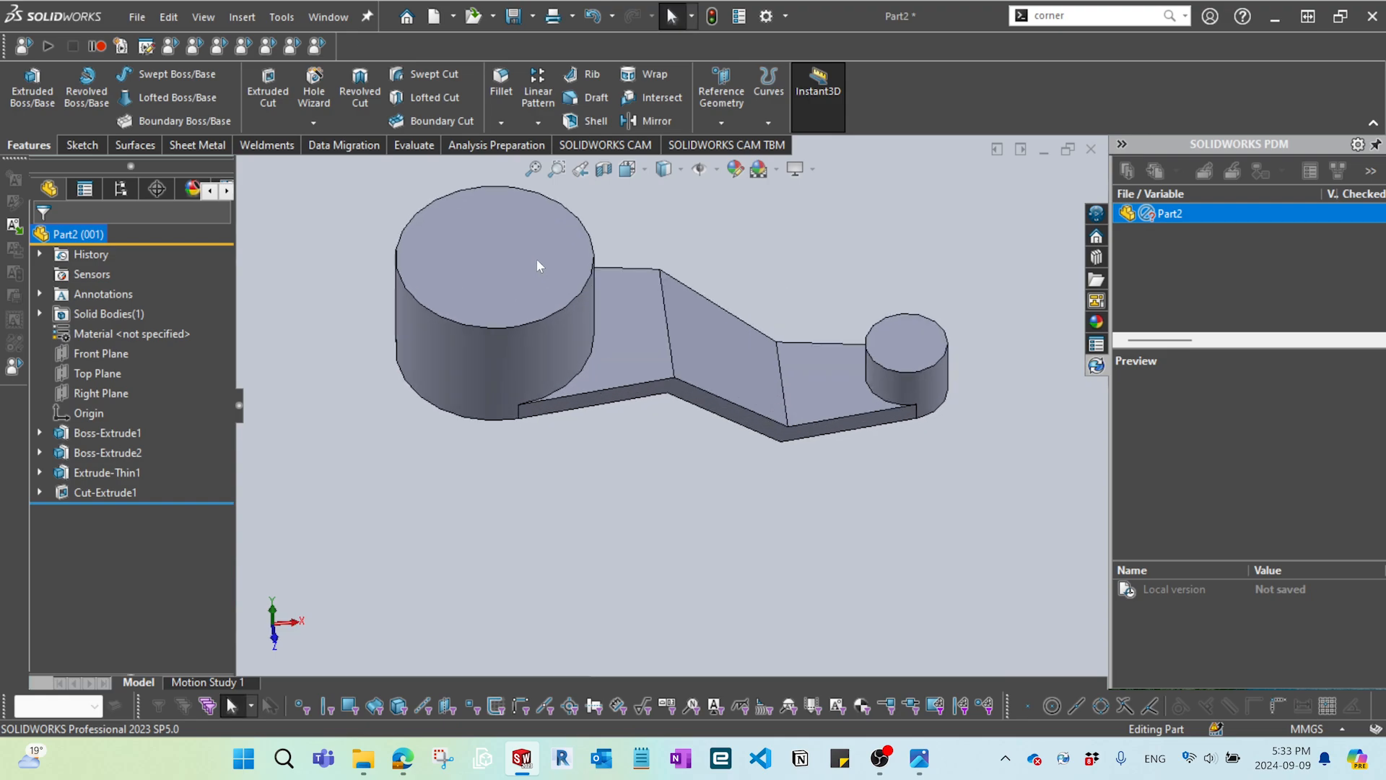
click(537, 259)
click(618, 206)
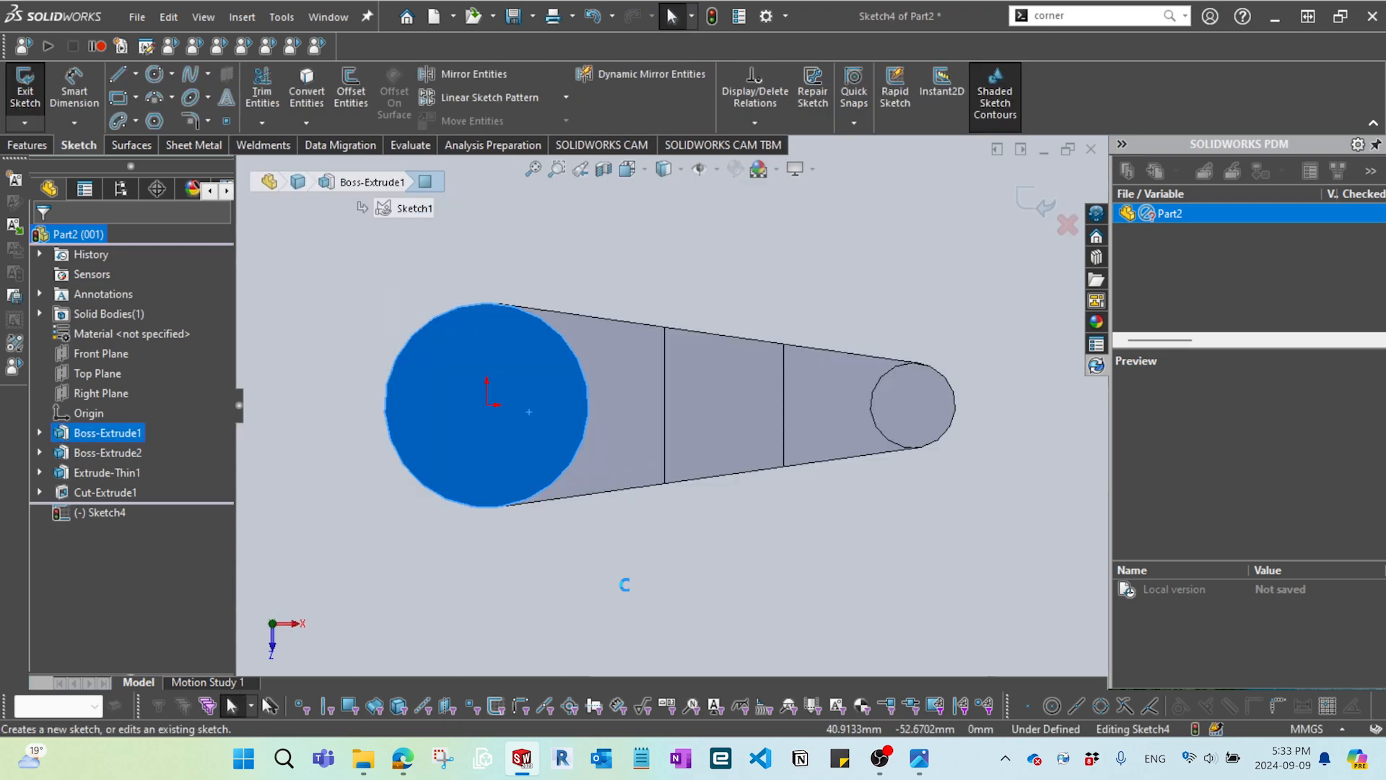
key(c)
click(487, 405)
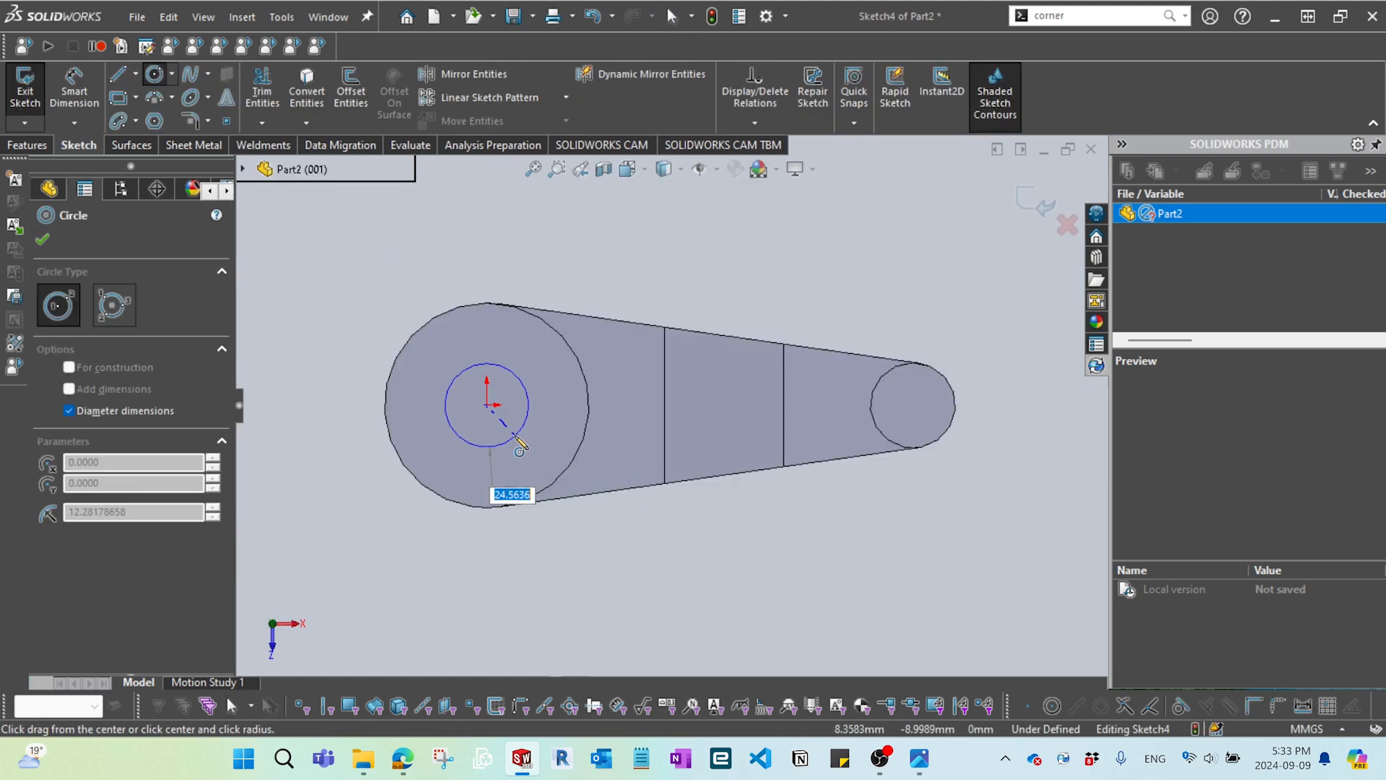
text(45)
key(Return)
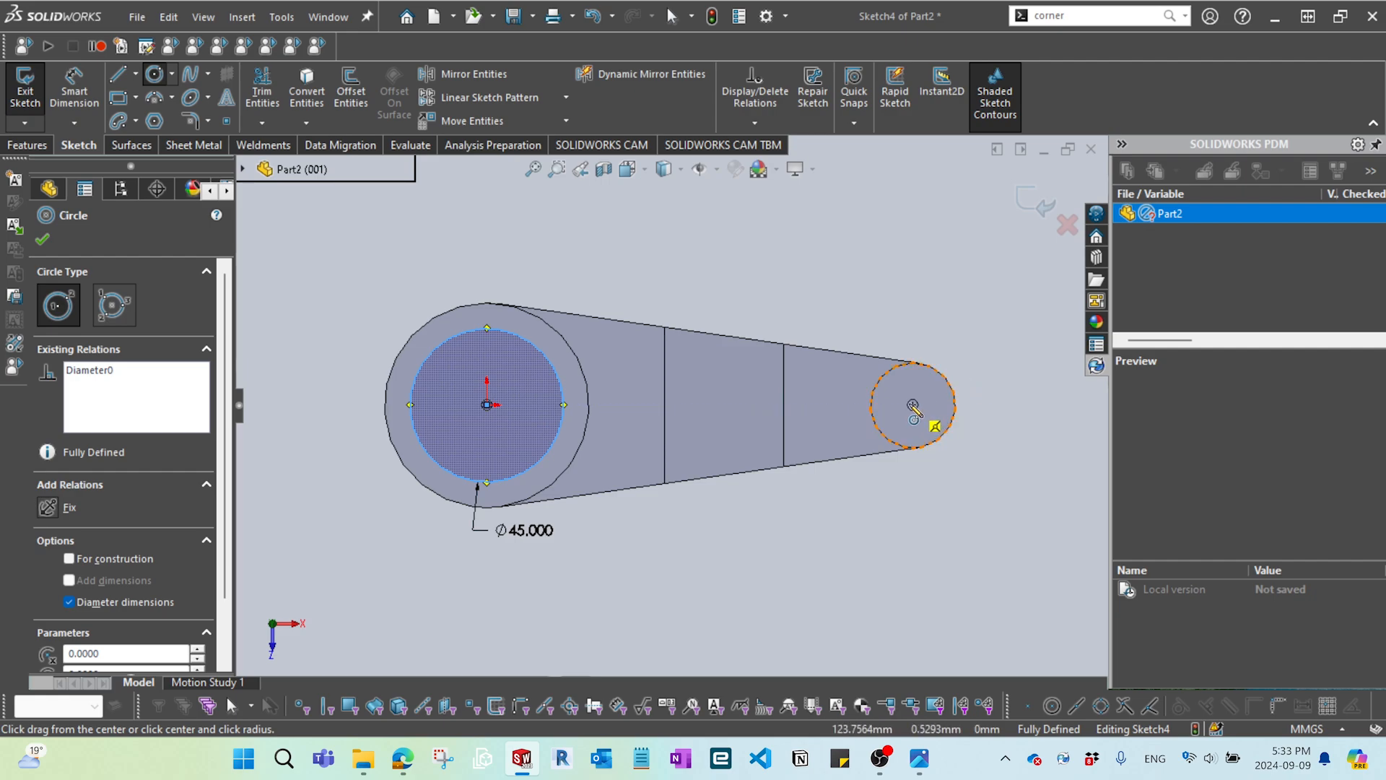
- Draw a 15 mm diameter circle centred on the small cylinder in the same sketch
click(913, 407)
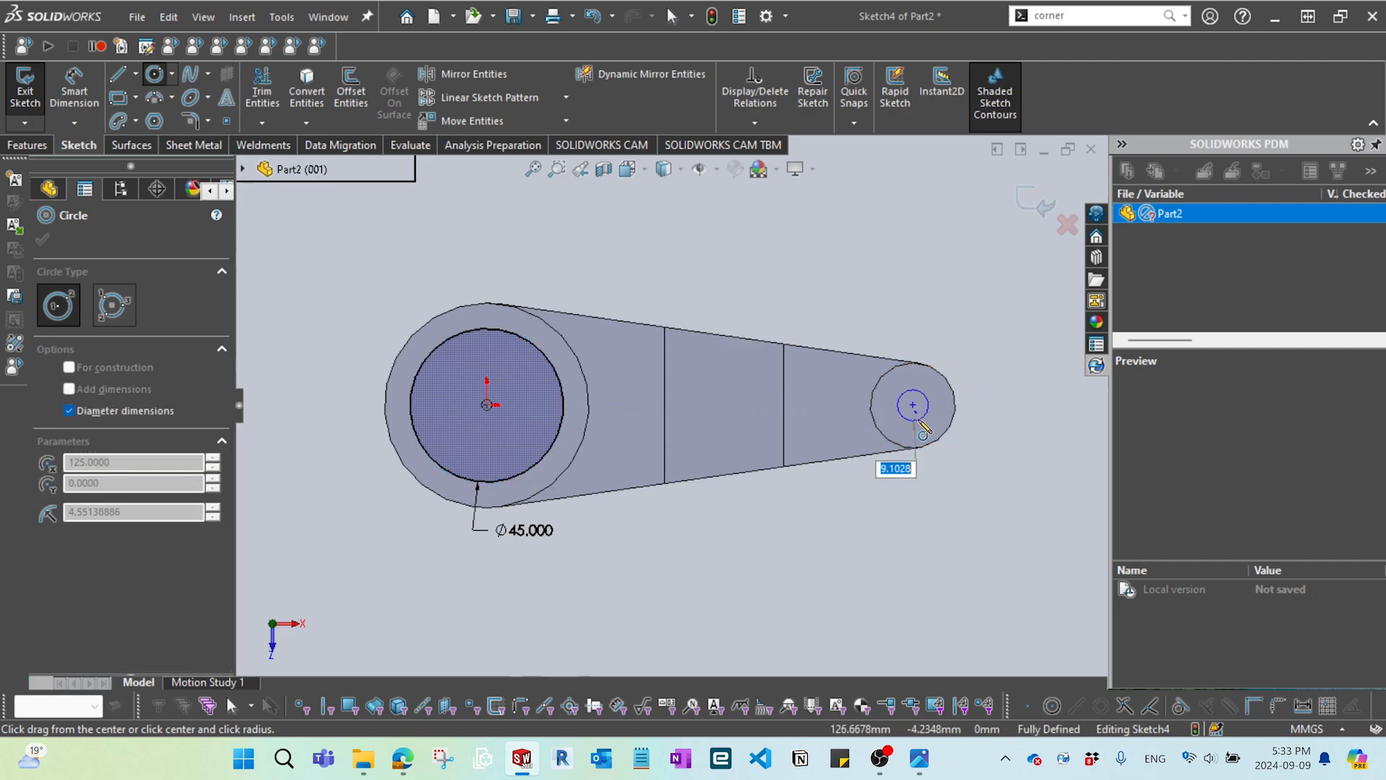
text(15)
key(Return)
- Cut both circles through the cylinders with an extruded cut using the Through All - Both end condition
key(ctrl+7)
key(s)
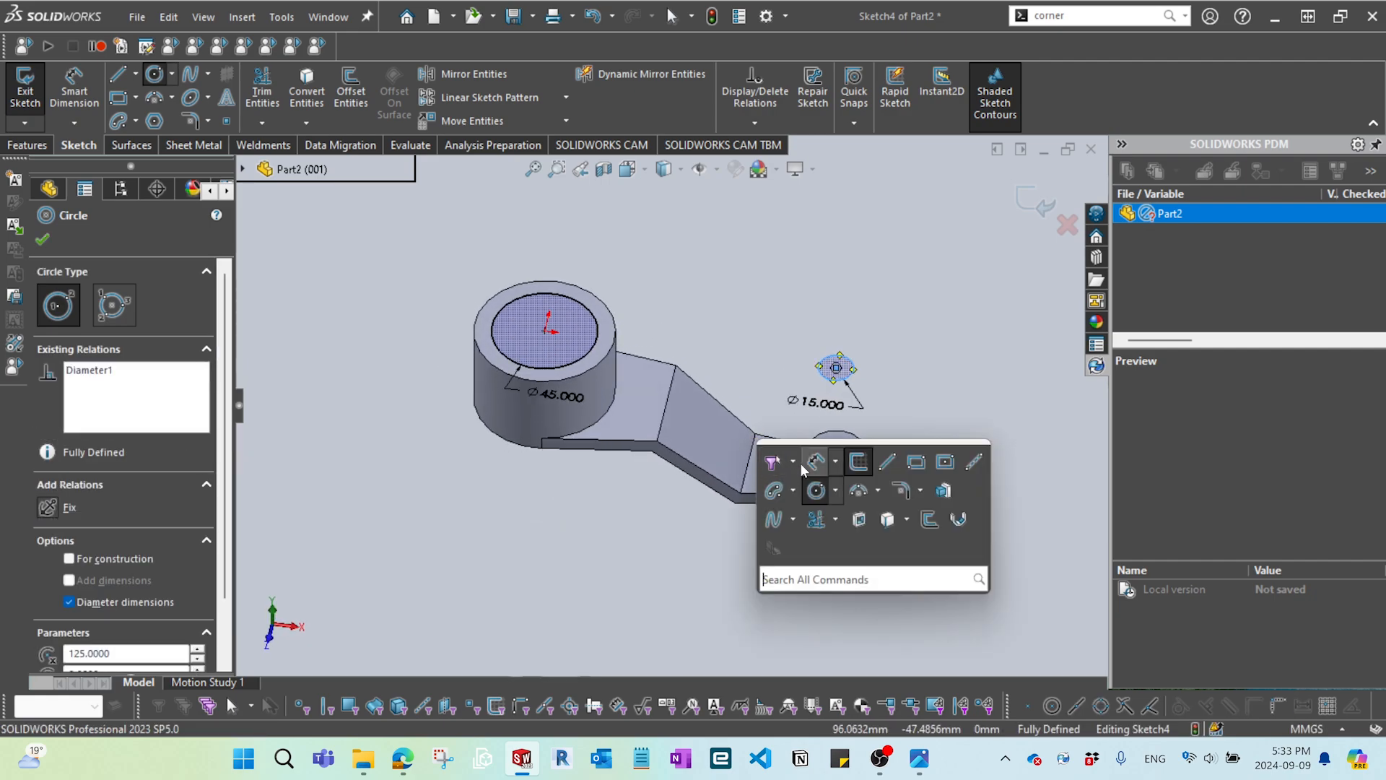
click(863, 520)
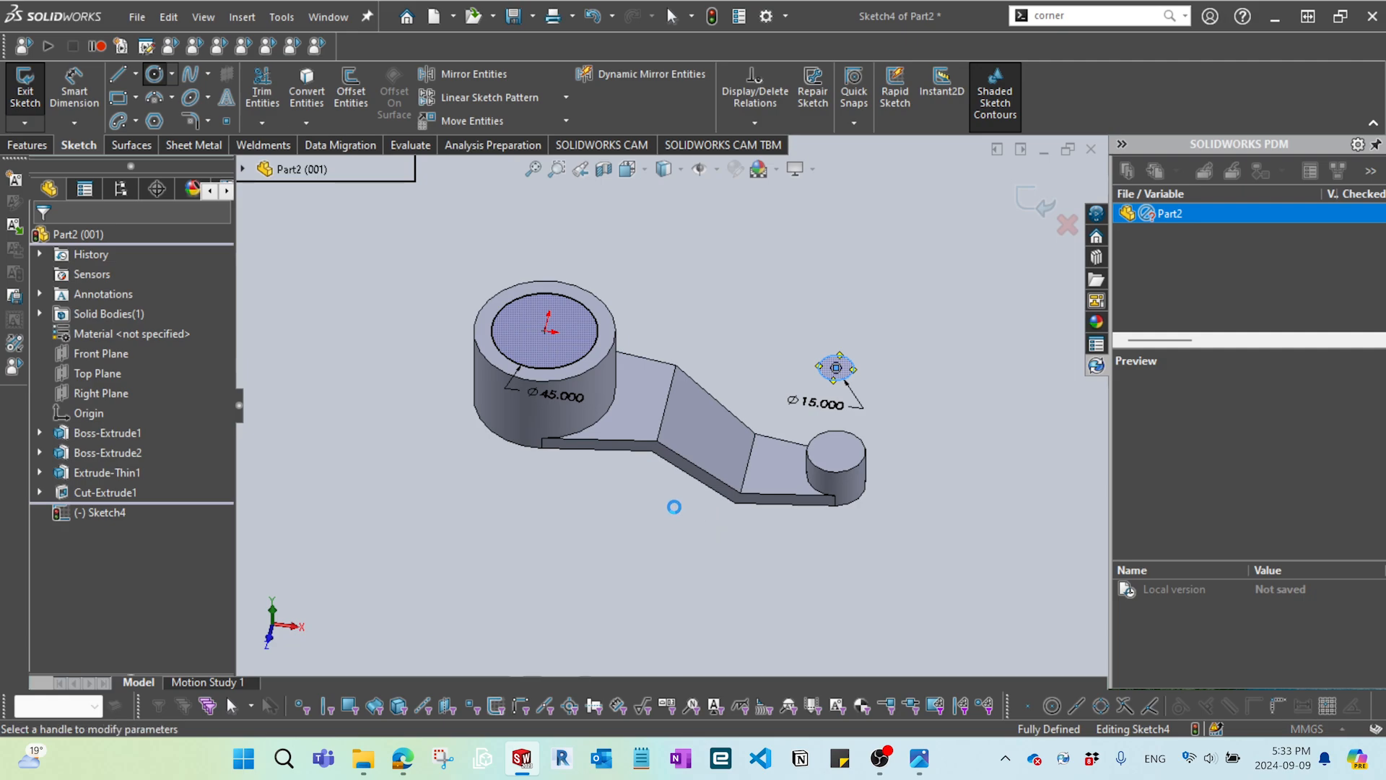
click(41, 238)
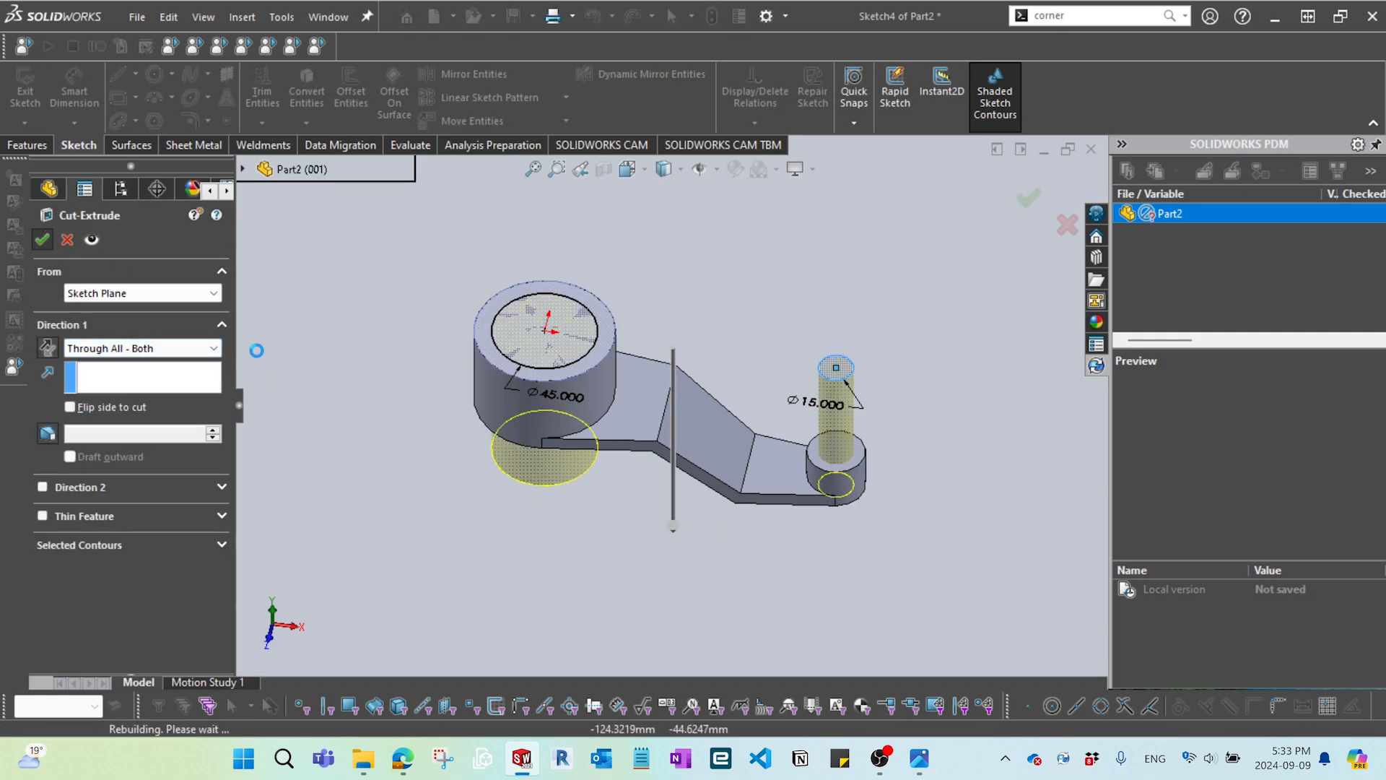
middle_drag(600, 455, 570, 530)
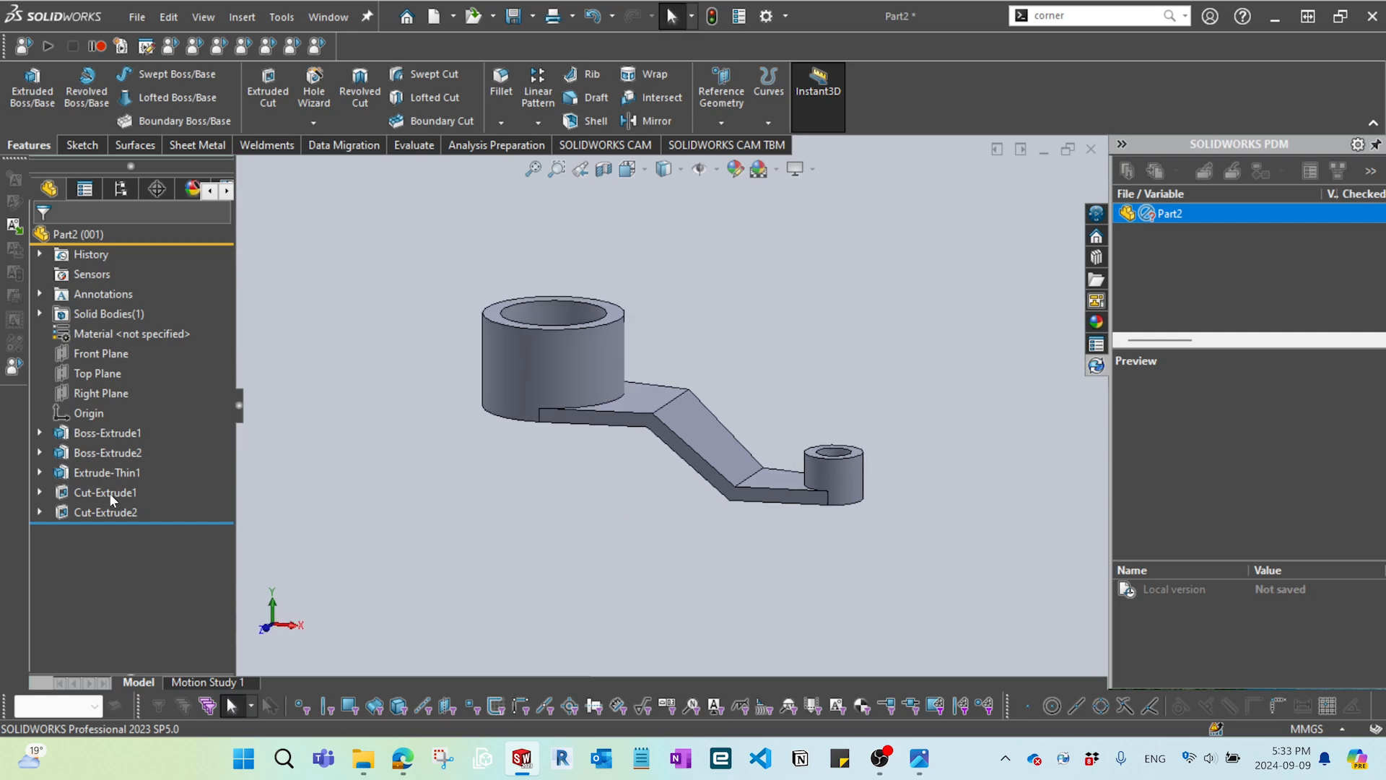
- Sketch three connected lines on the Front Plane from the large cylinder's inner top corner, sloping down to the small cylinder's inner top corner
click(95, 352)
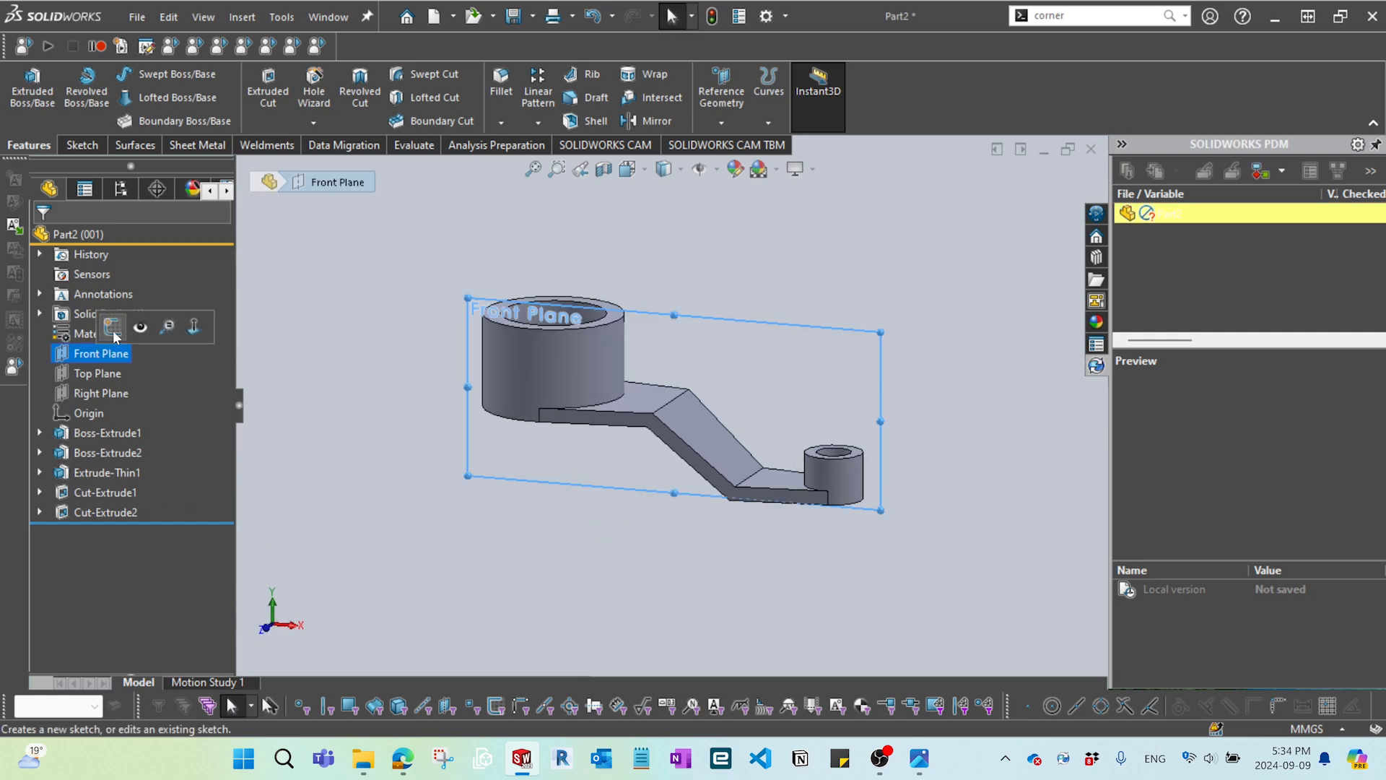
click(178, 332)
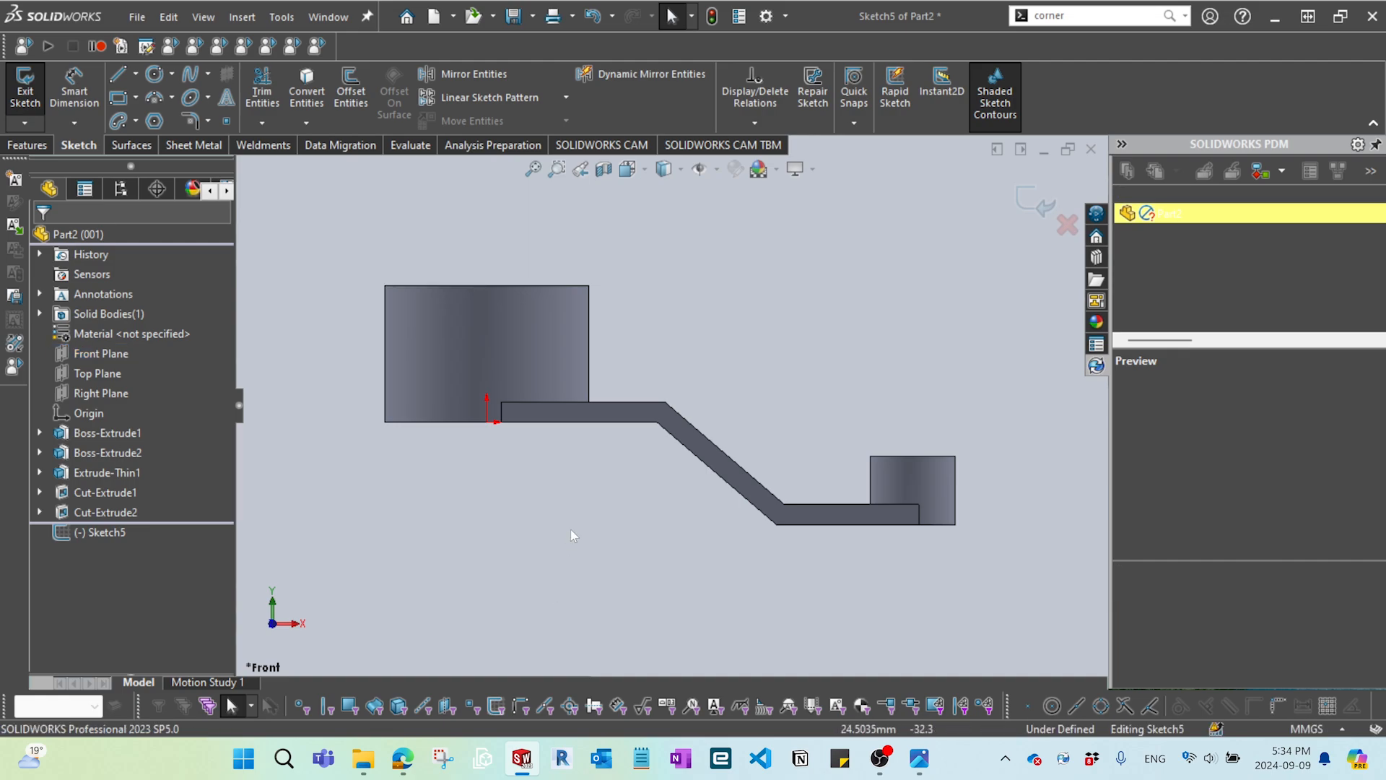
key(l)
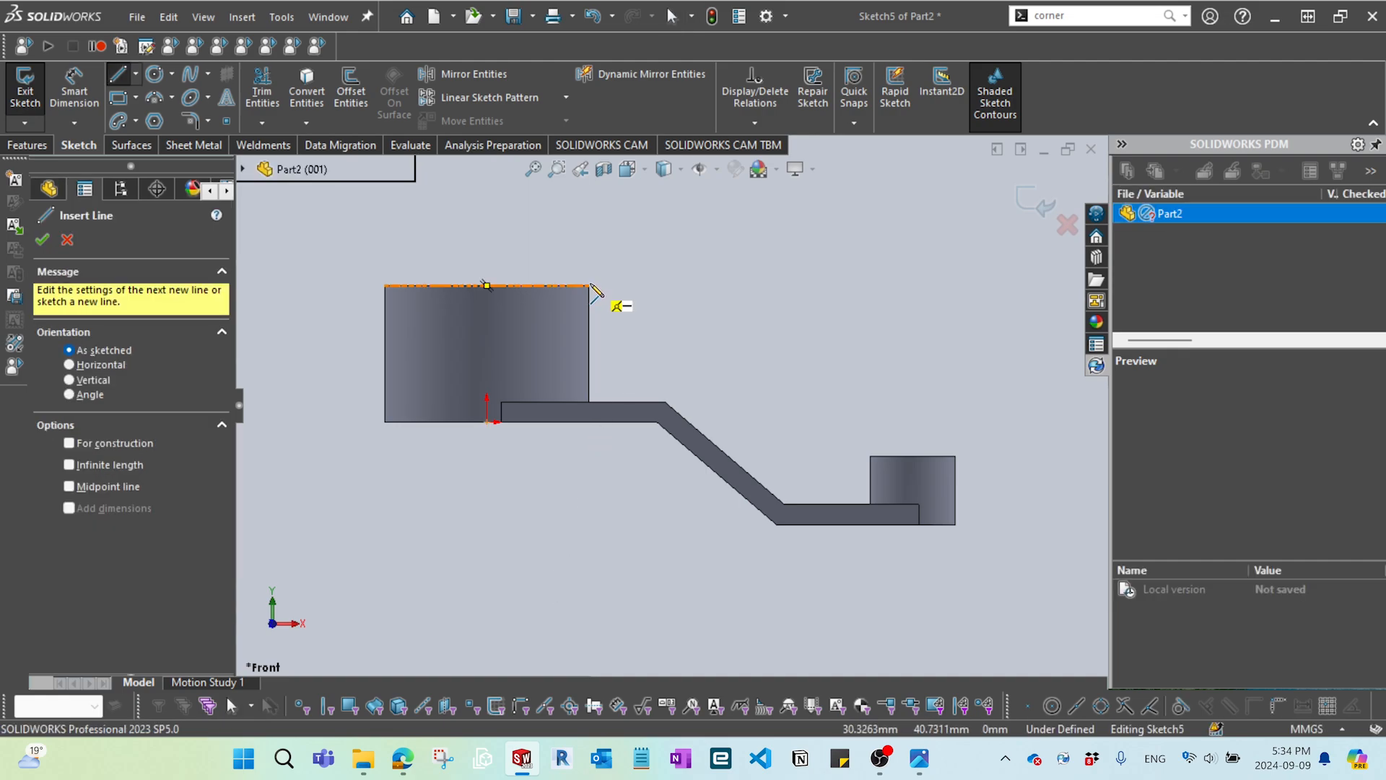
click(589, 286)
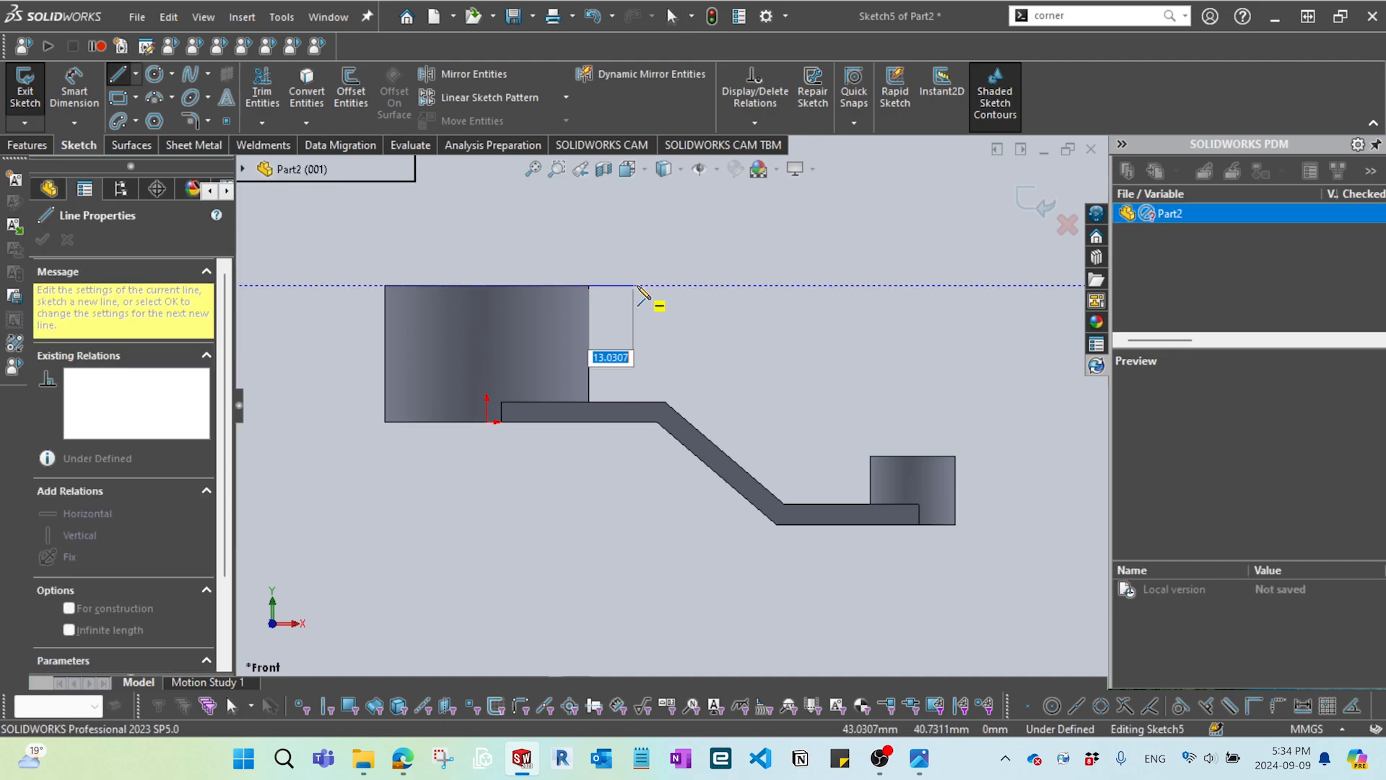
click(686, 287)
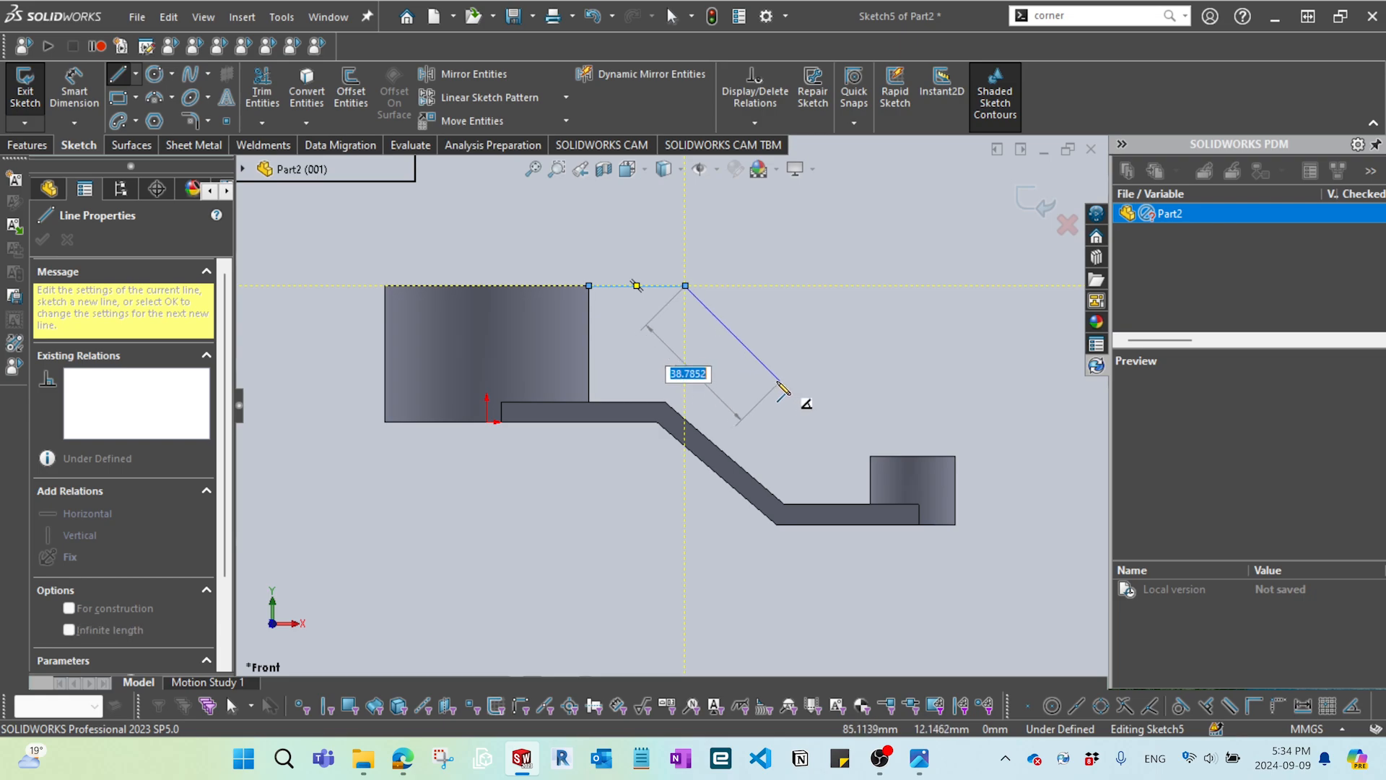
click(844, 458)
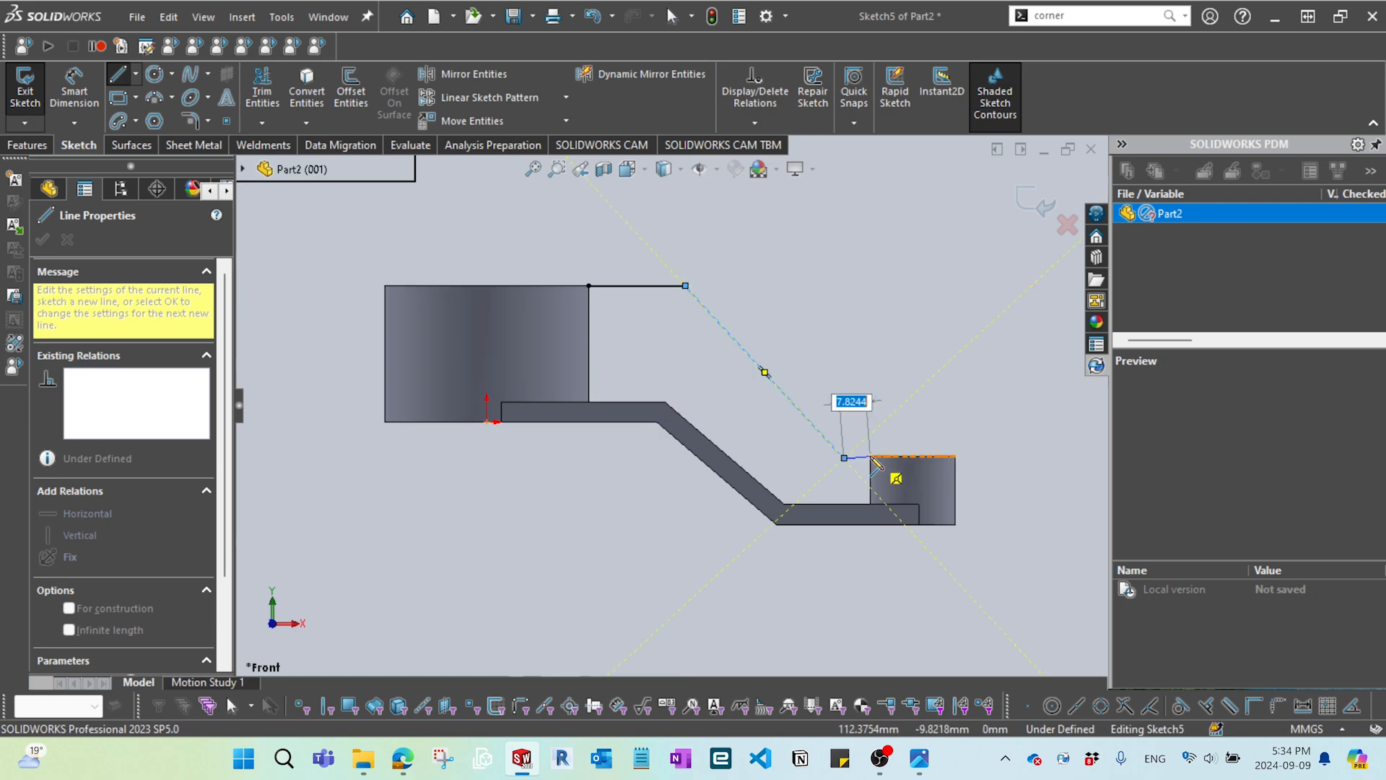
click(872, 458)
key(Escape)
- Make the short line beside the small cylinder horizontal
scroll(897, 467, down, 5)
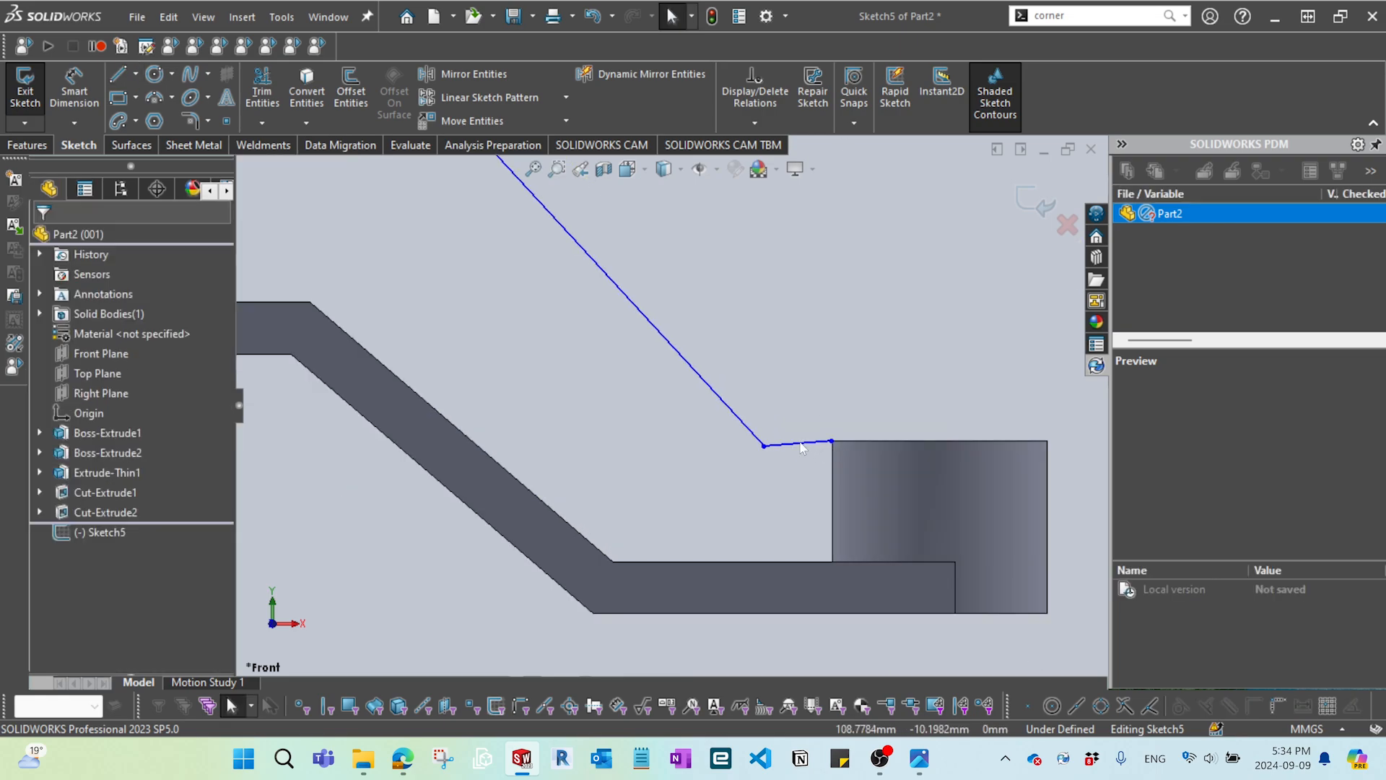
click(808, 434)
click(853, 362)
scroll(621, 334, up, 5)
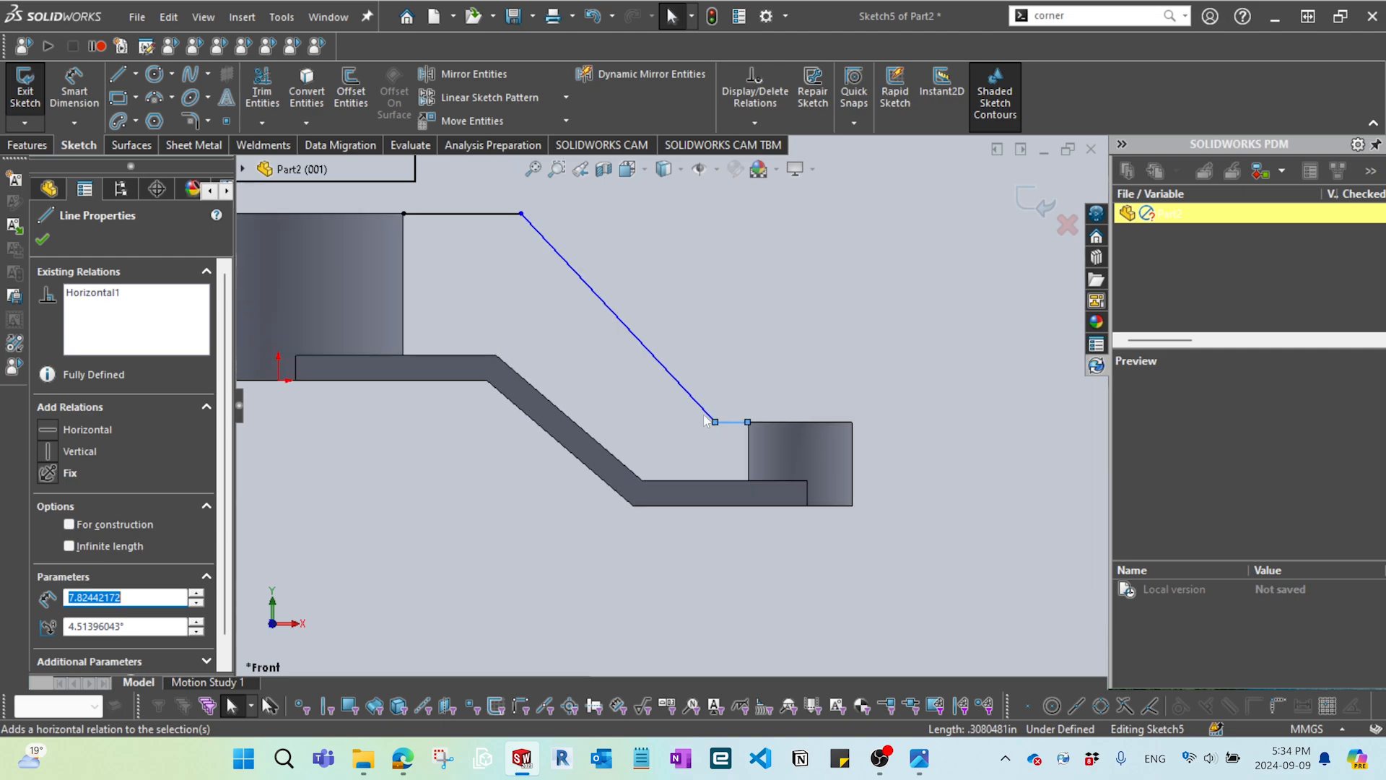
- Shorten the upper horizontal line to about 17 mm and make the sloped line parallel to the arm's lower sloped edge
scroll(621, 333, down, 3)
click(532, 294)
click(651, 326)
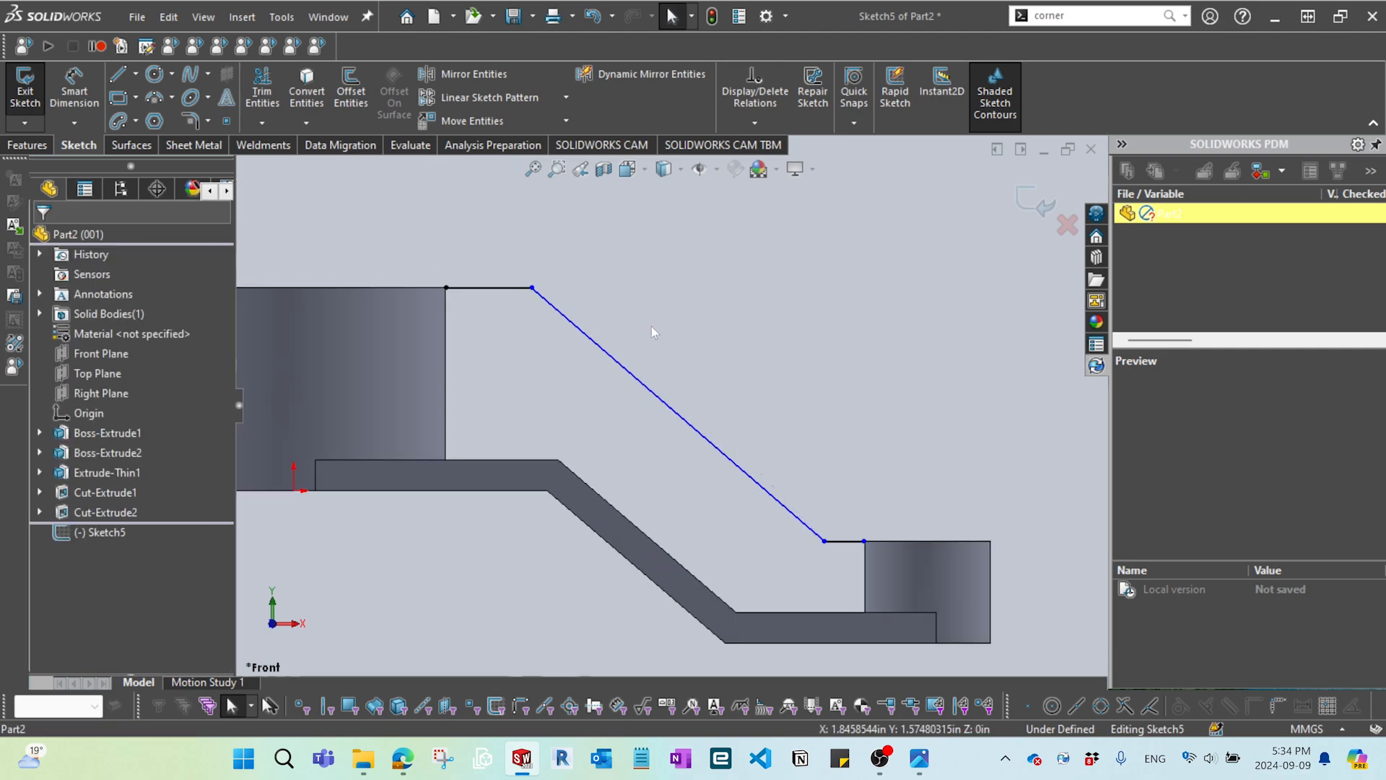
scroll(556, 456, down, 2)
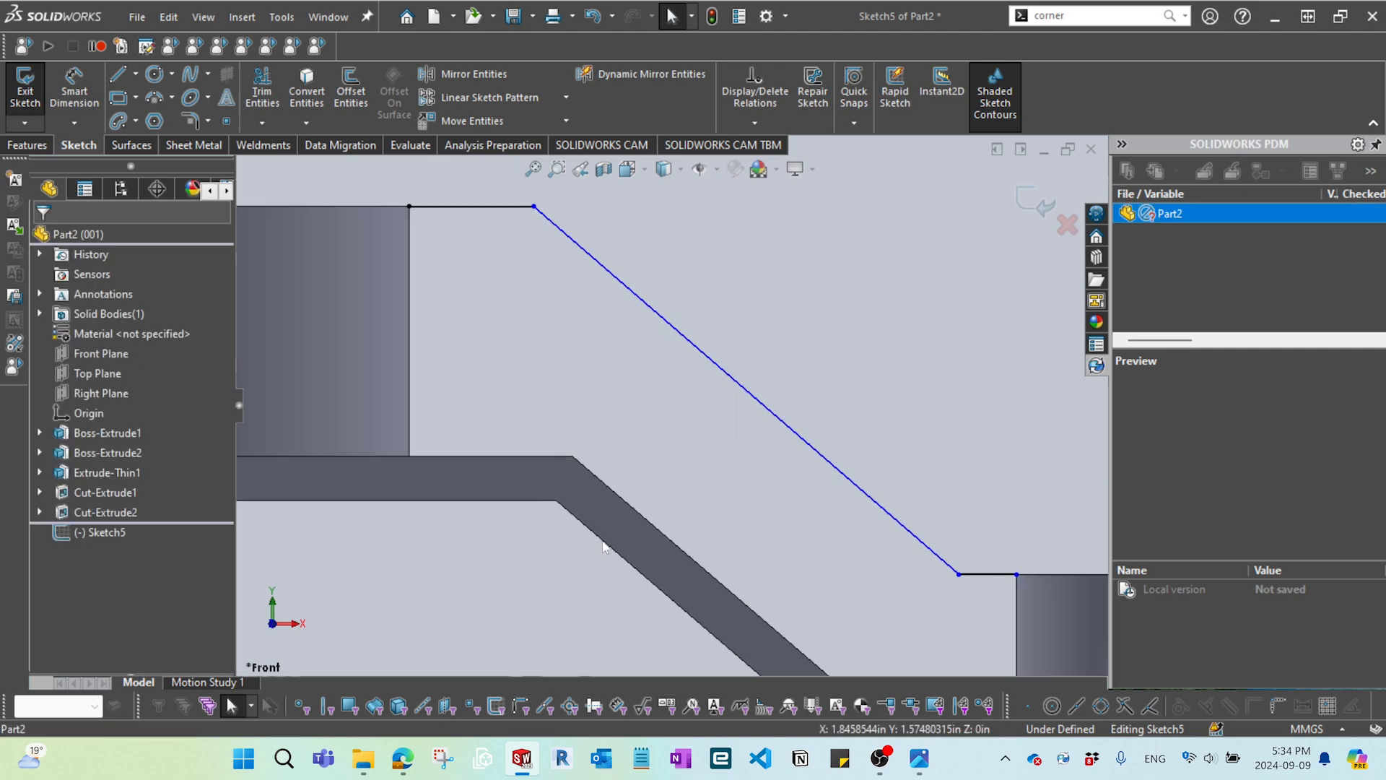
ctrl+click(795, 440)
click(904, 352)
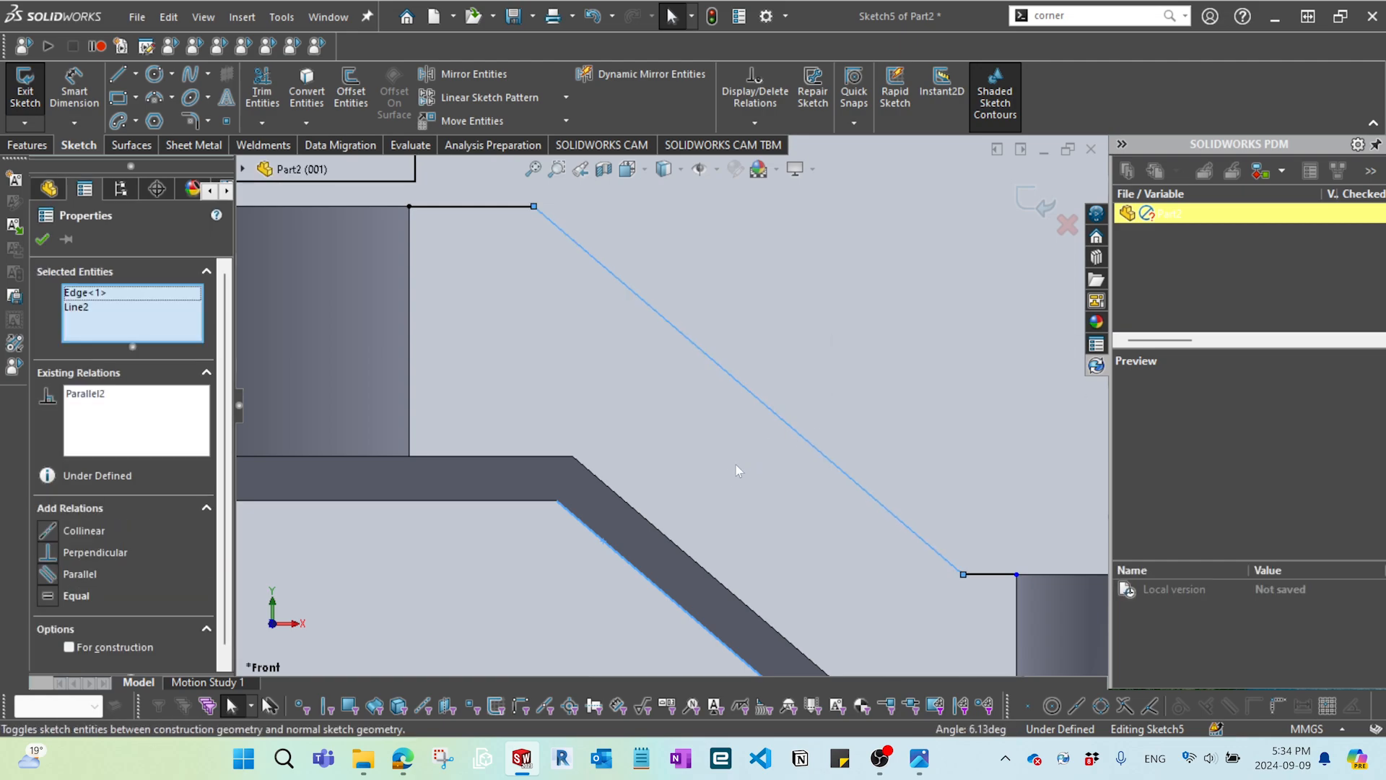
scroll(735, 465, up, 4)
key(Escape)
- Dimension the distance between the sloped sketch line and the arm's lower sloped edge at 25 mm
scroll(679, 464, down, 3)
key(d)
click(634, 498)
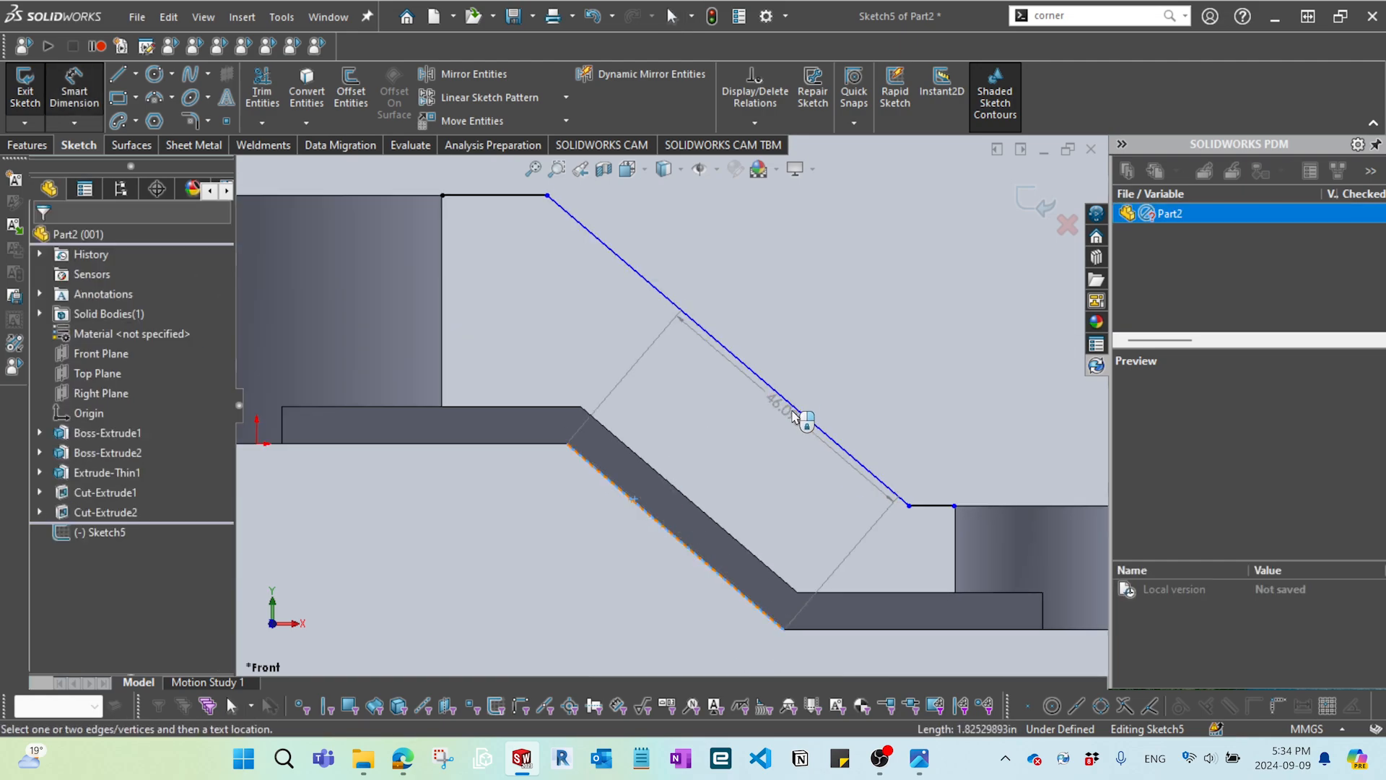
click(803, 414)
click(791, 506)
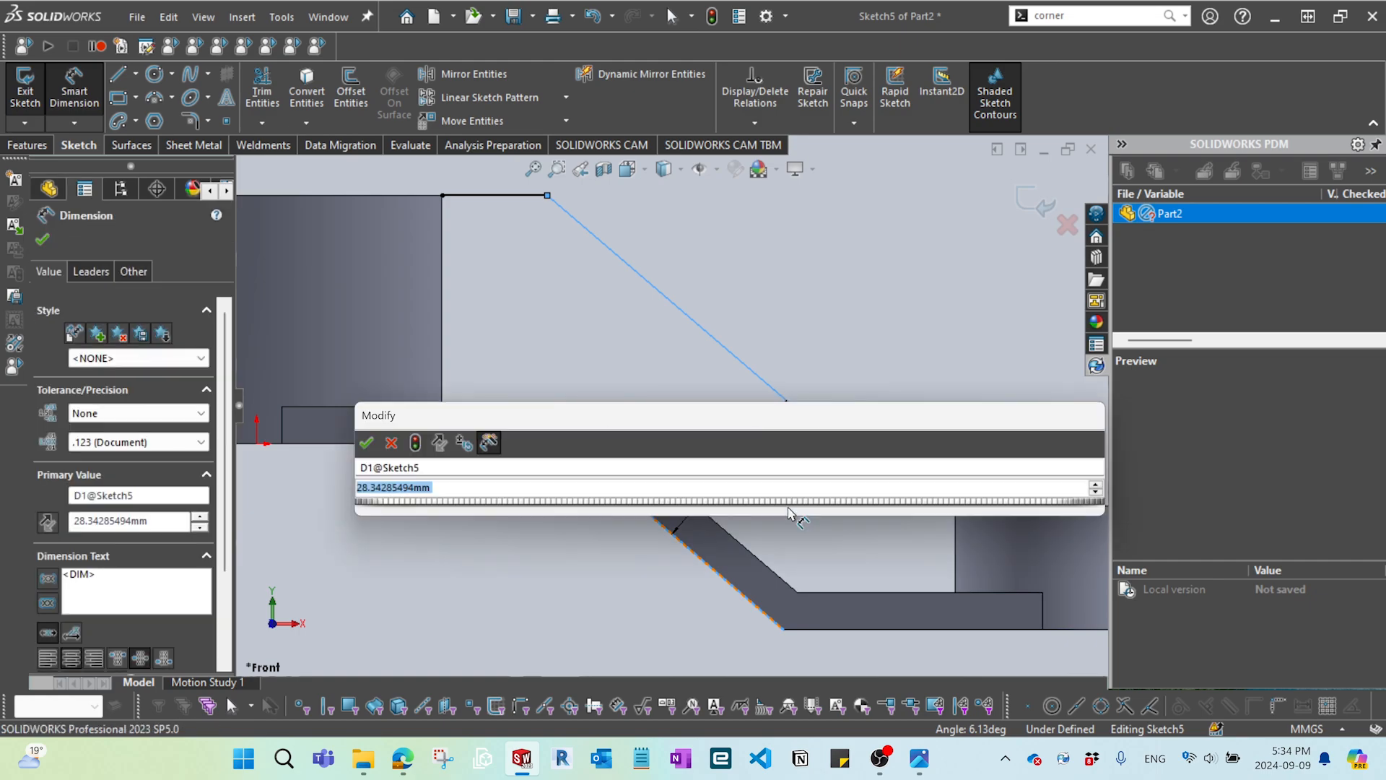
text(25)
key(Return)
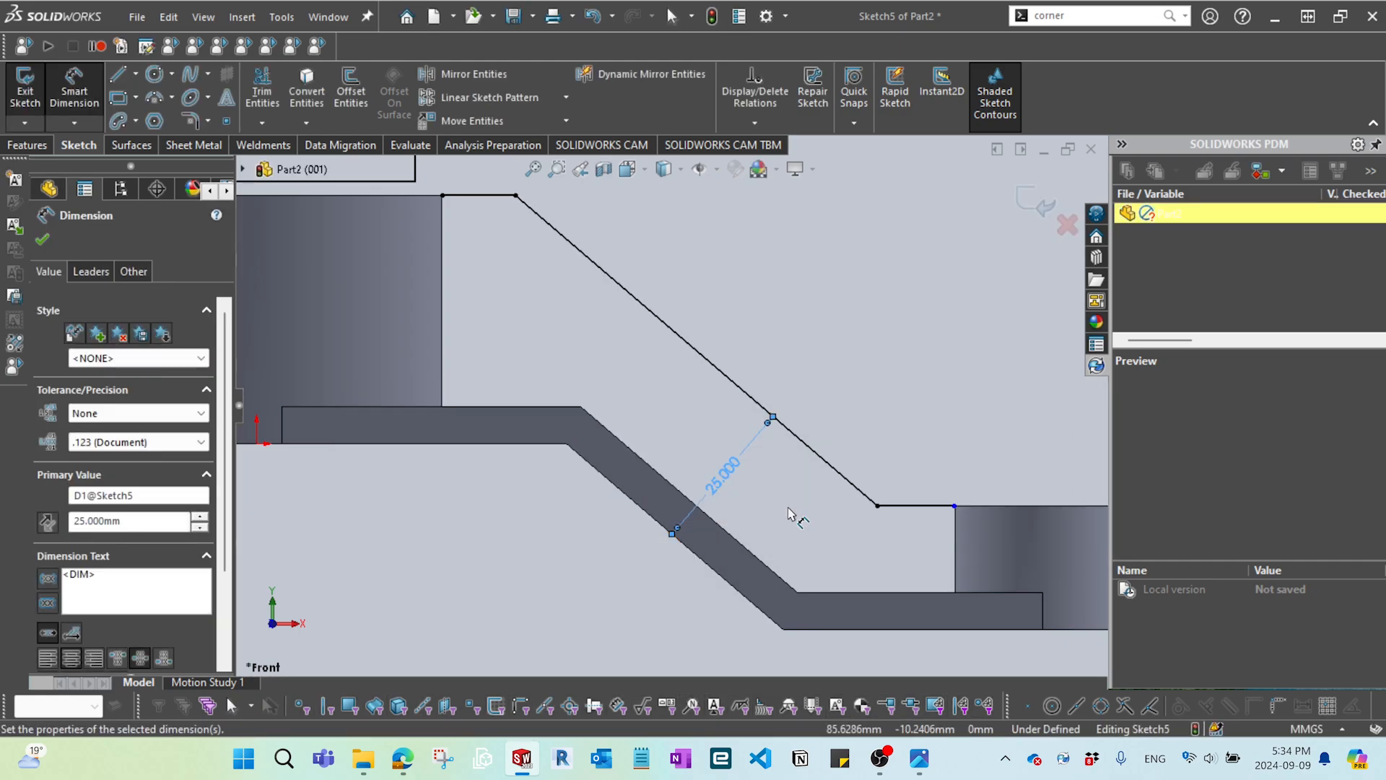
key(Escape)
- Join the free end of the lower horizontal line to the small cylinder's inner top corner
scroll(942, 505, down, 1)
click(943, 501)
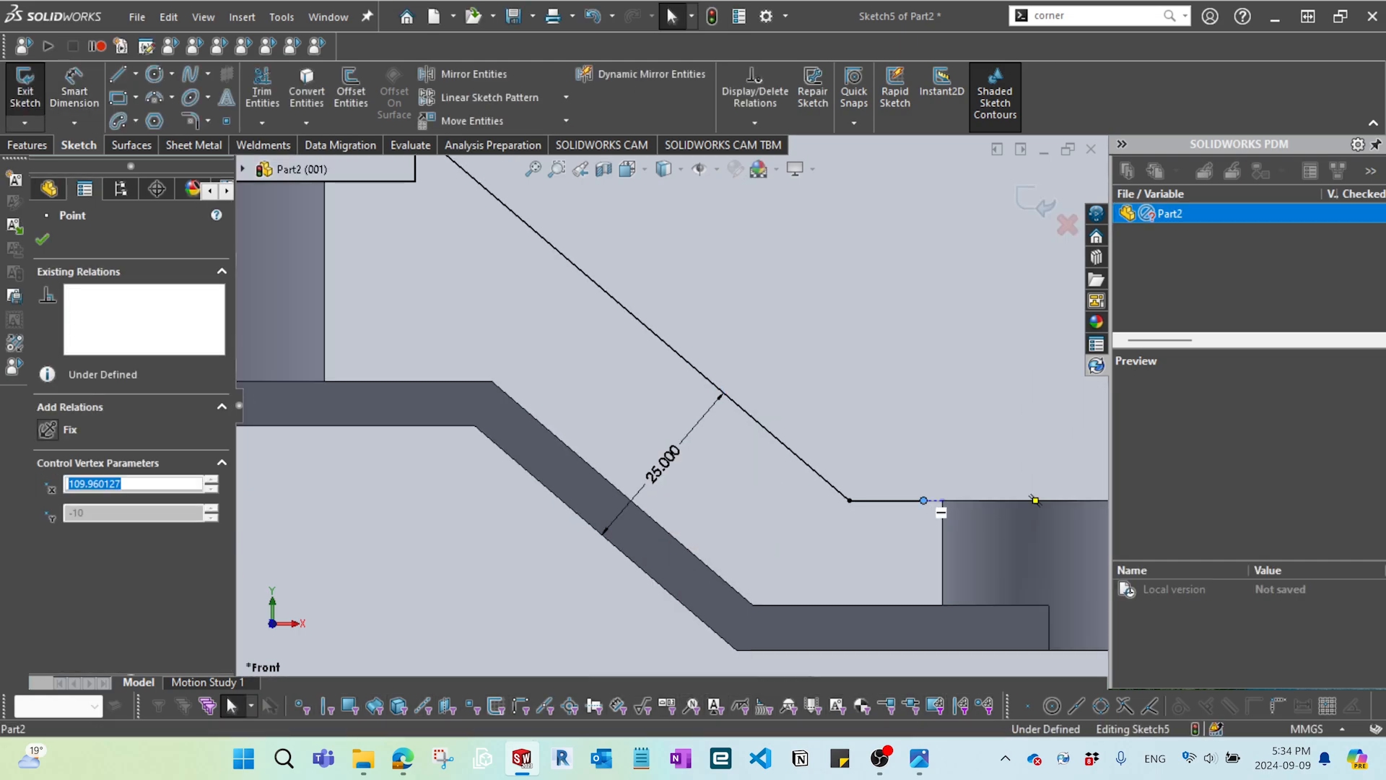
scroll(943, 504, down, 5)
ctrl+click(830, 458)
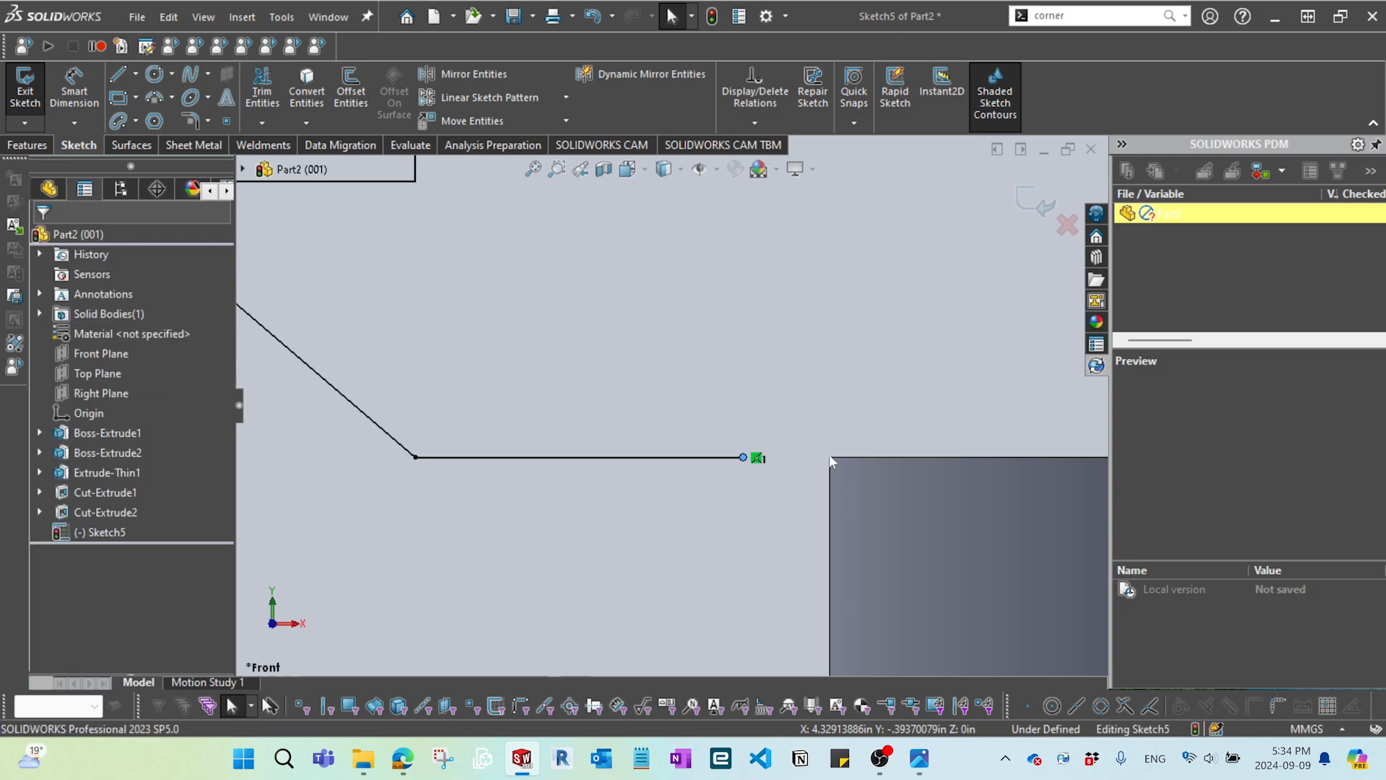
click(936, 371)
key(Escape)
scroll(803, 510, up, 9)
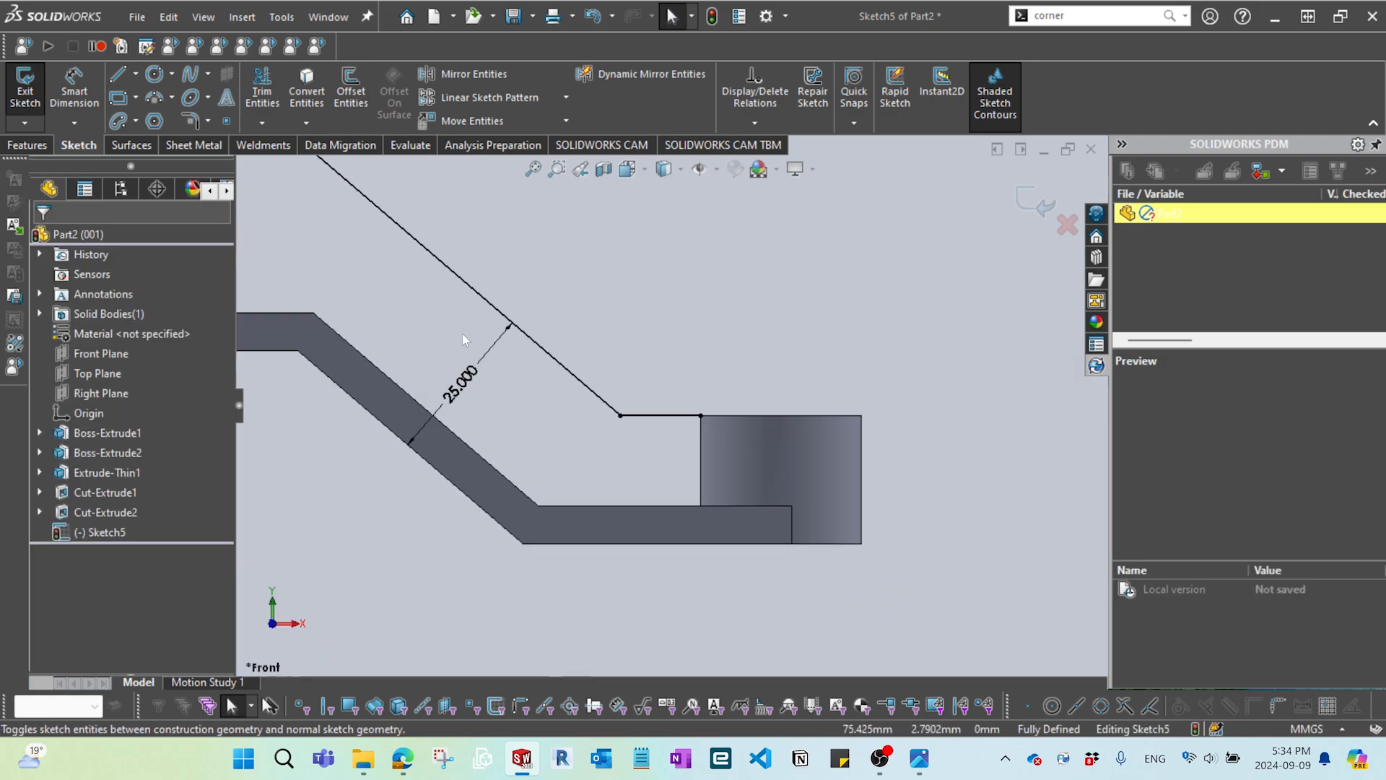
- Move the 25 mm dimension below the small cylinder and finish the sketch
scroll(474, 277, down, 6)
scroll(582, 410, up, 6)
middle_drag(699, 494, 680, 524)
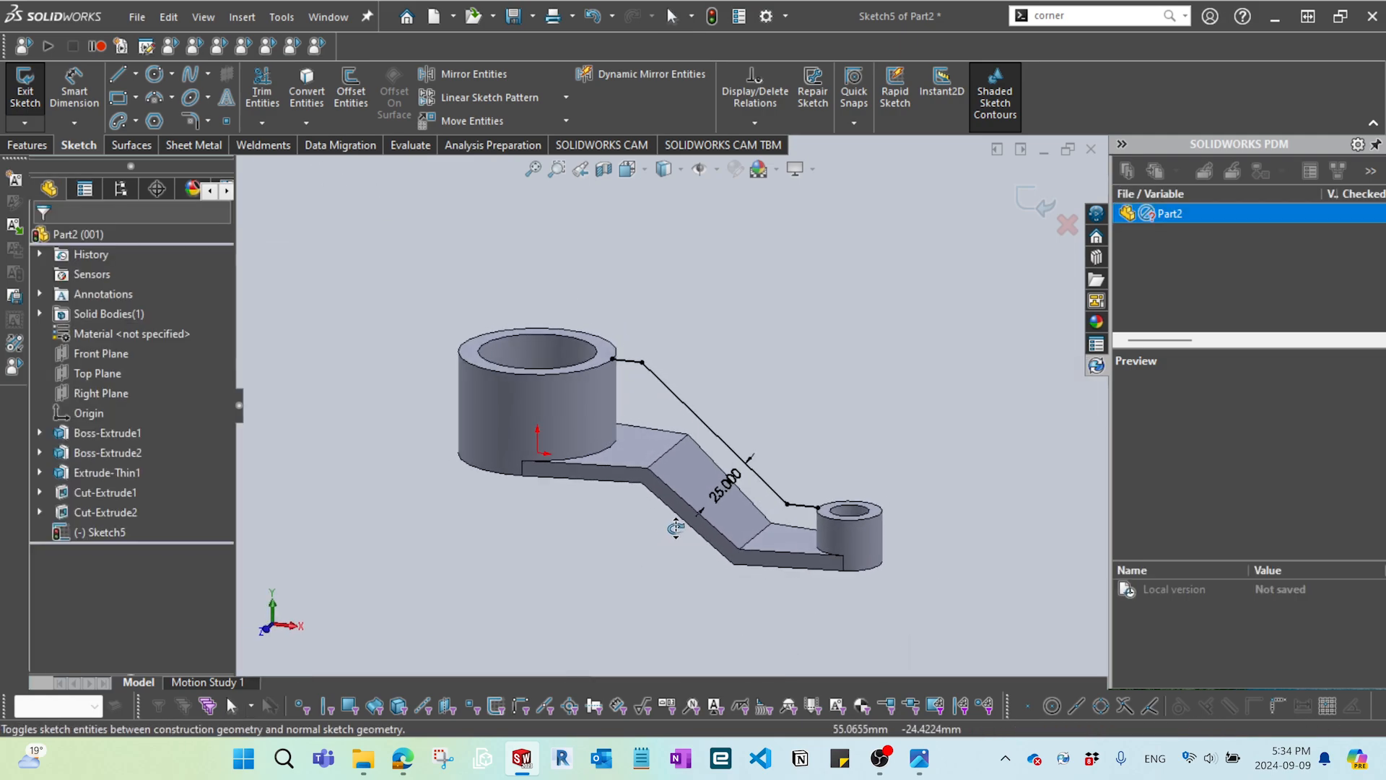
key(ctrl+8)
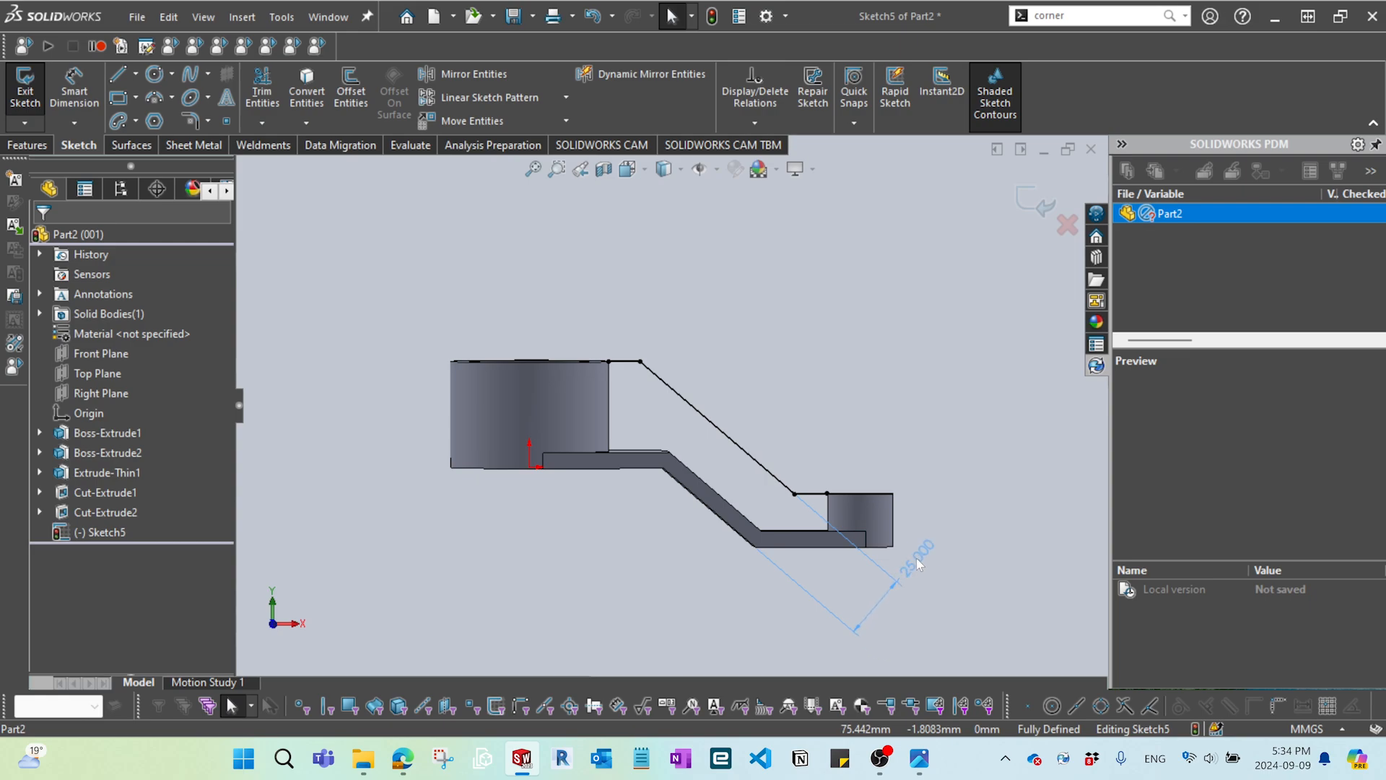
click(917, 558)
click(1031, 206)
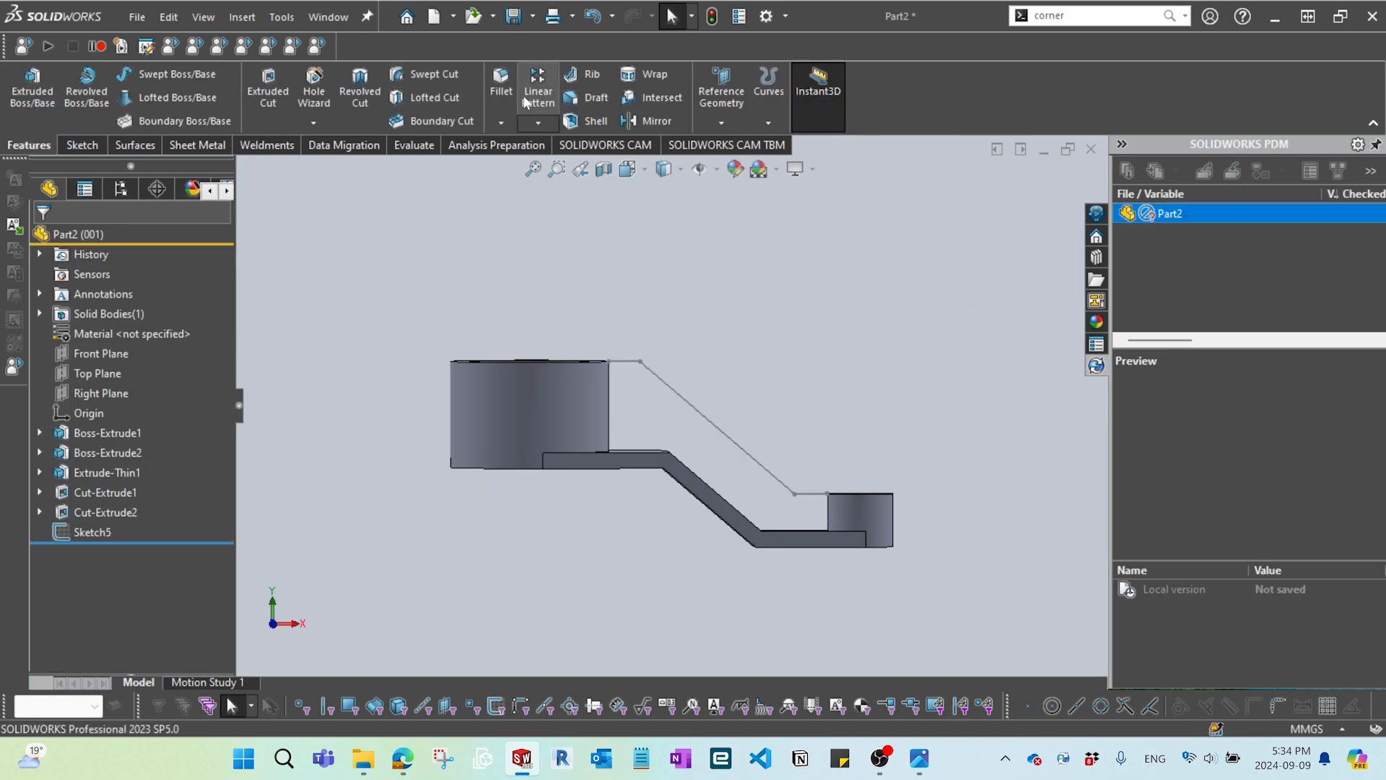
- Create a 6 mm thick rib between the two cylinders from the three-line profile sketch
click(583, 75)
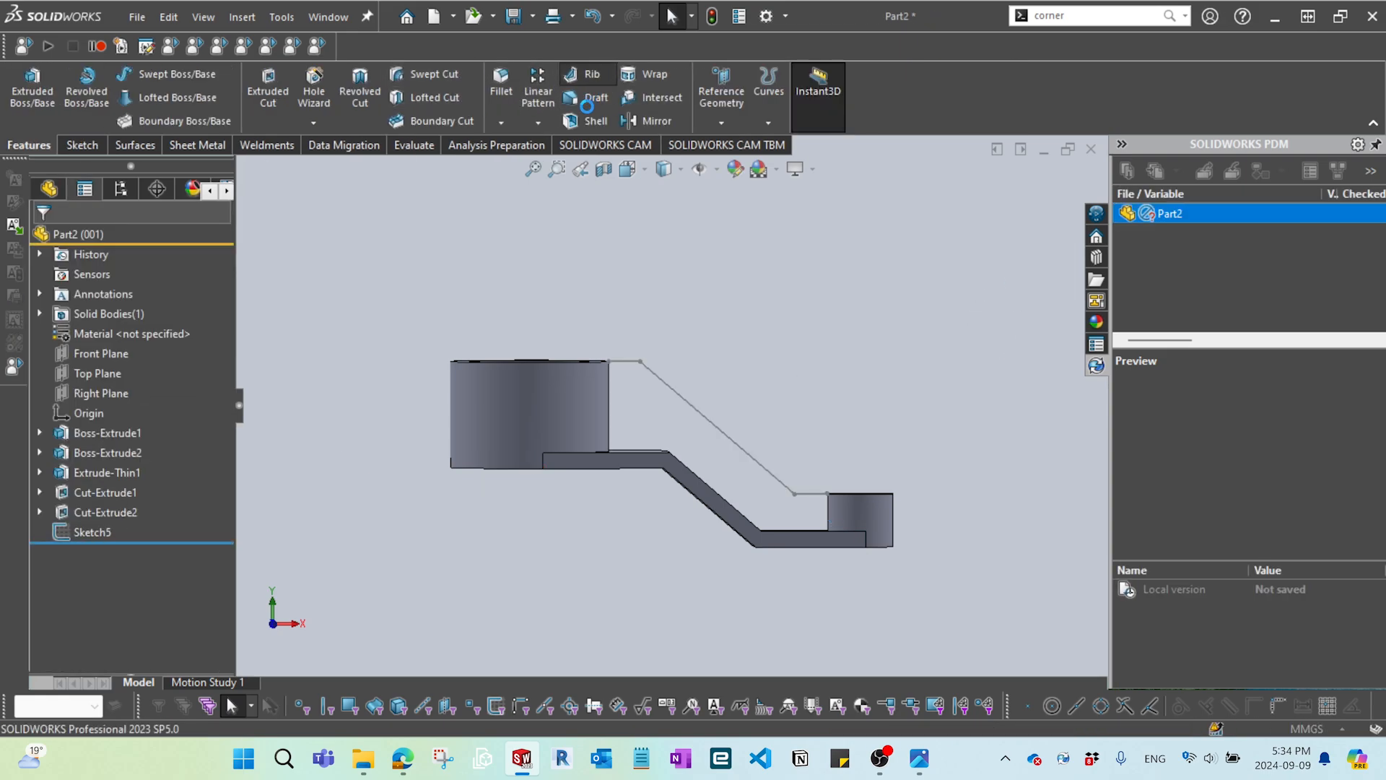
click(753, 456)
middle_drag(757, 448, 653, 473)
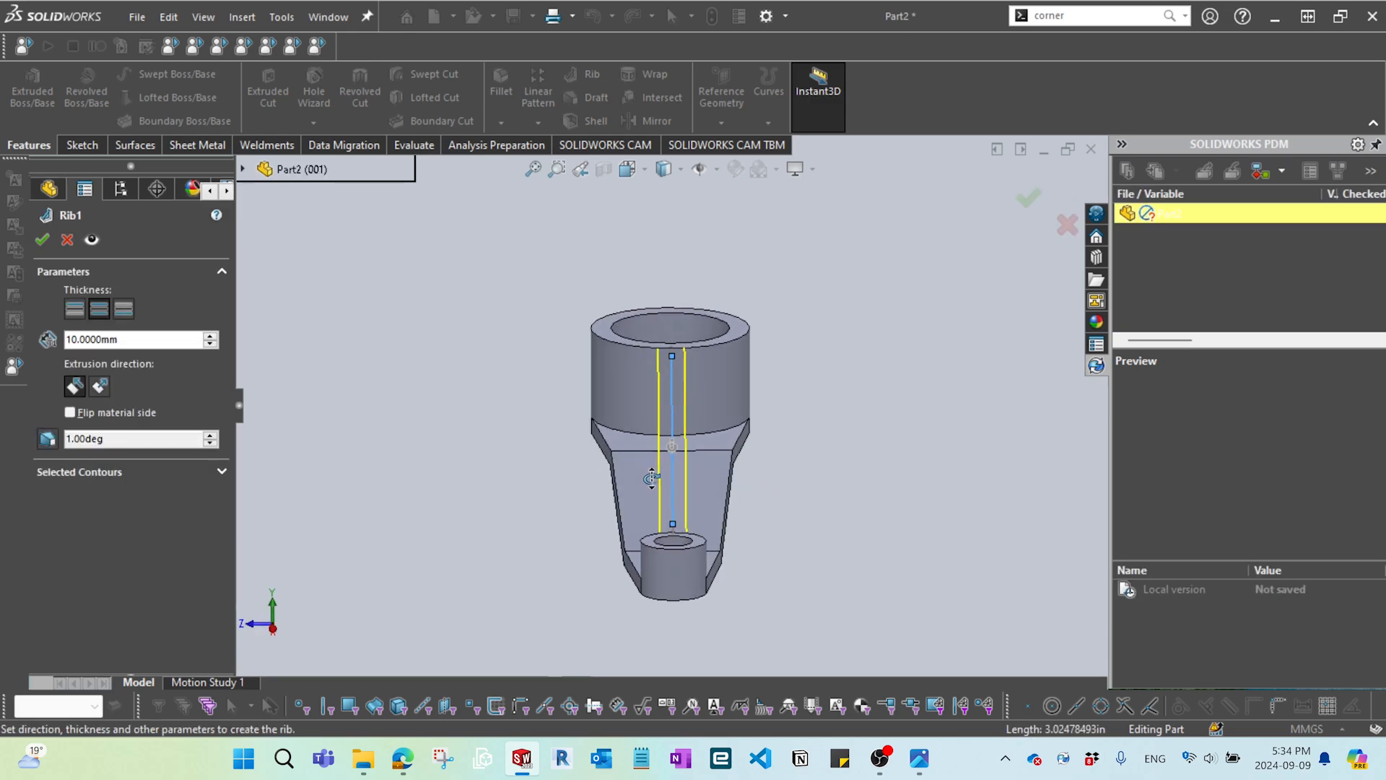
scroll(652, 448, down, 1)
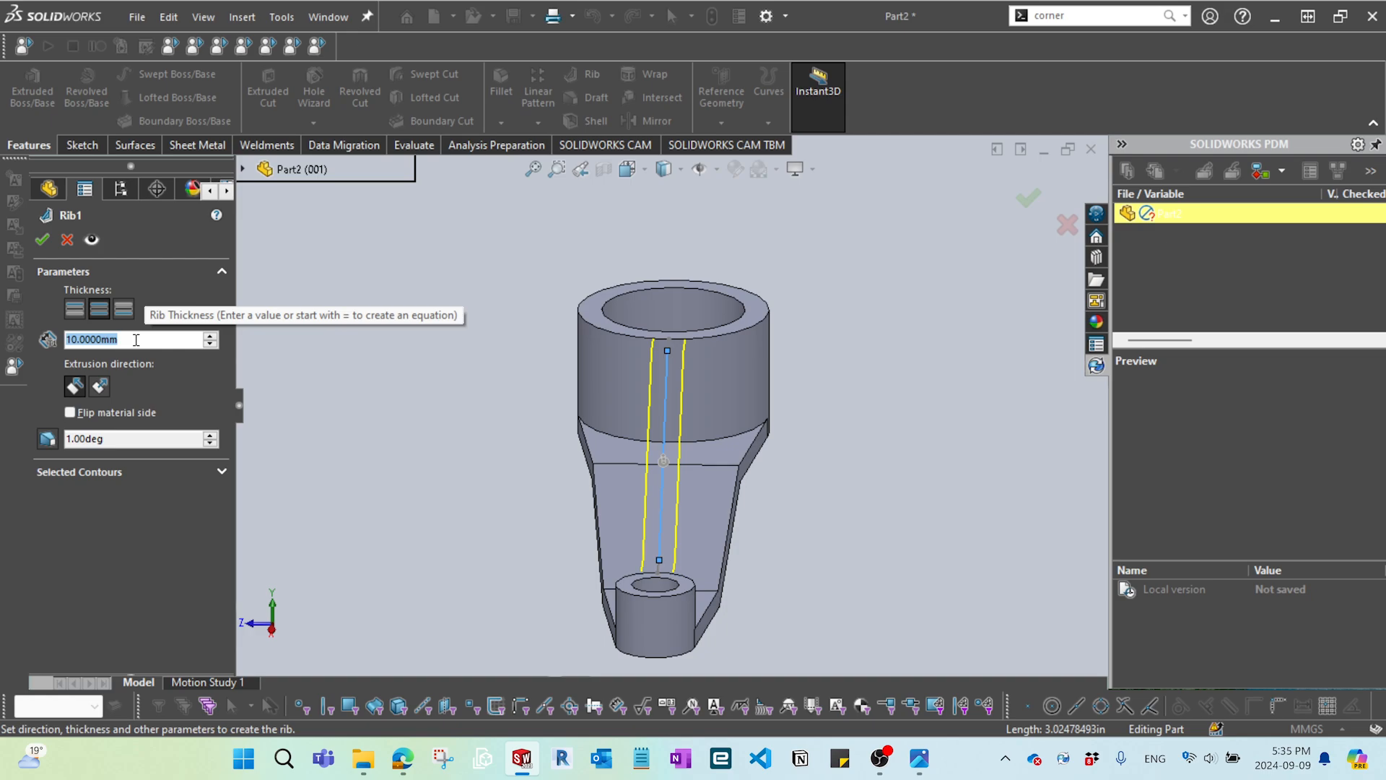
text(6)
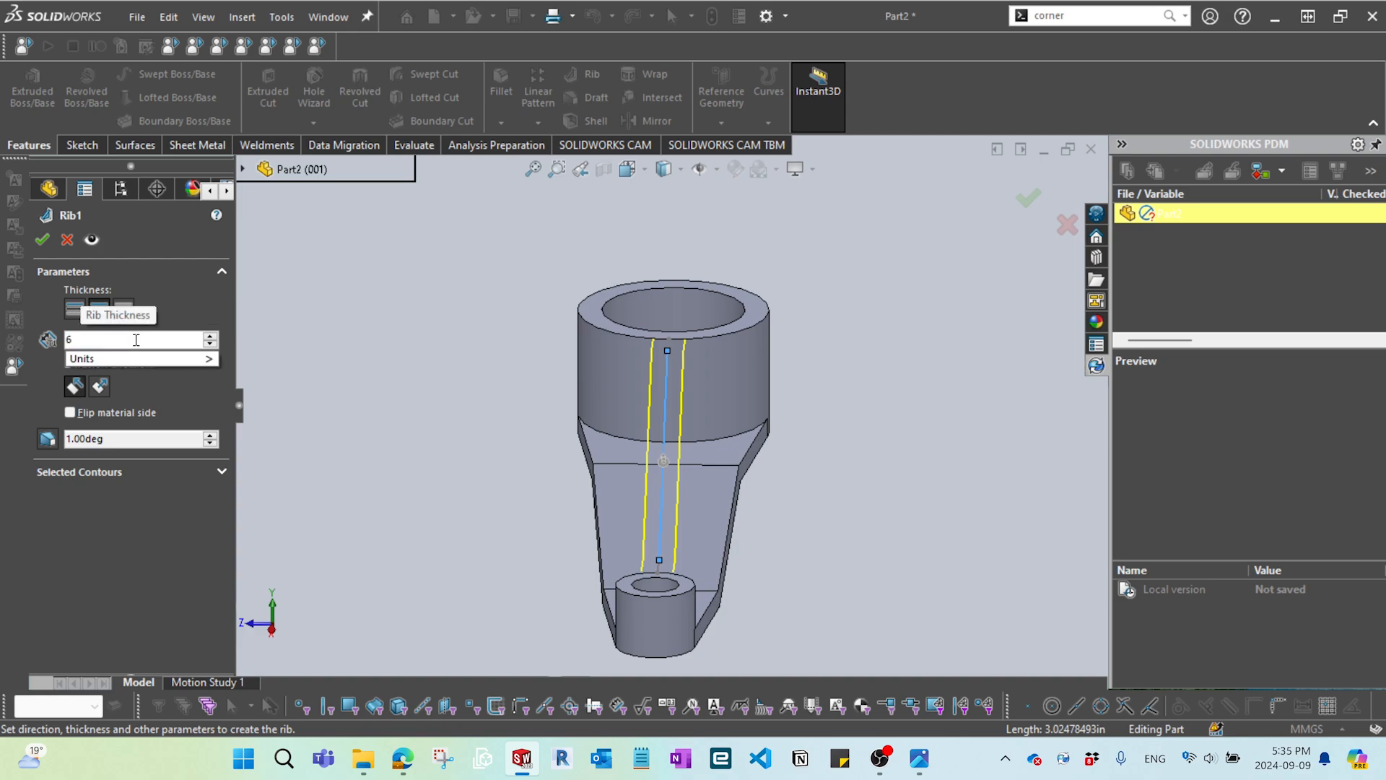
middle_drag(404, 531, 477, 521)
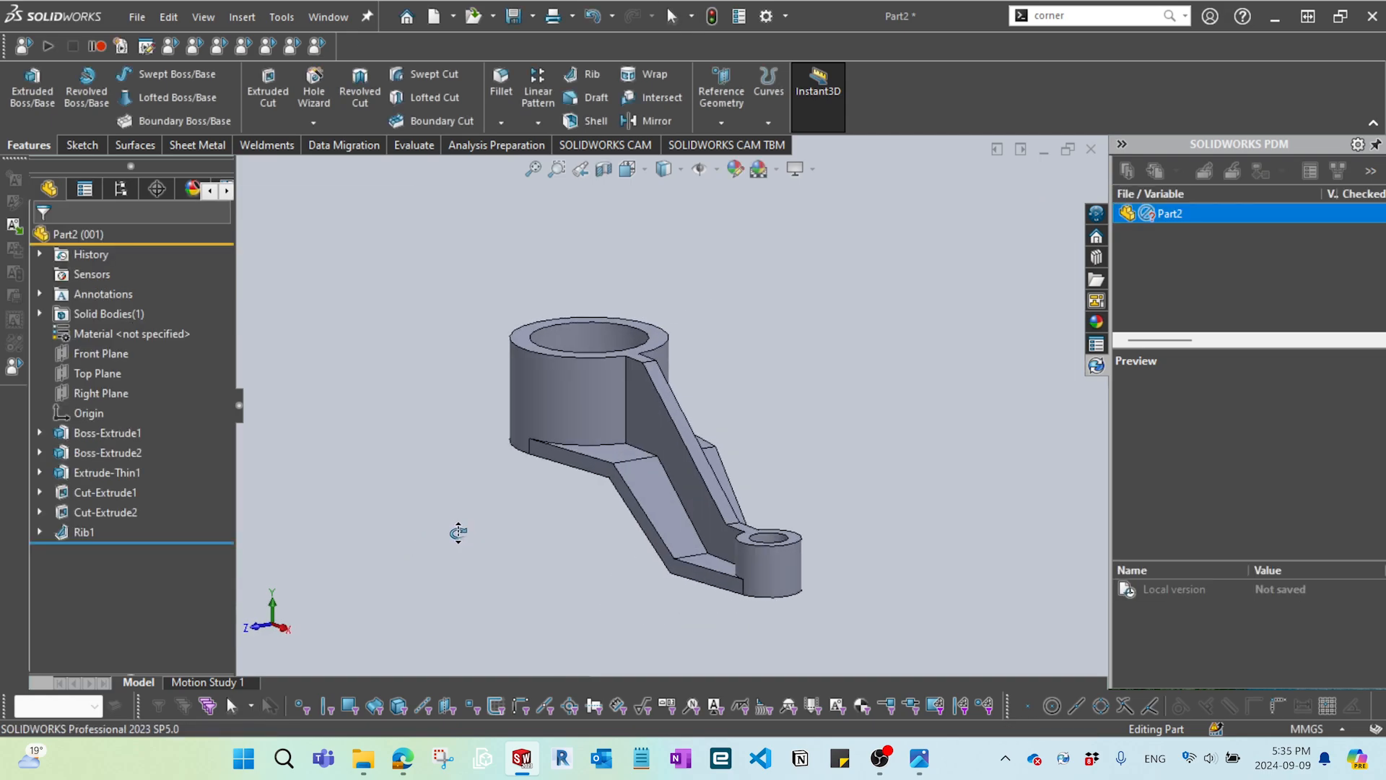
scroll(687, 446, down, 4)
scroll(715, 463, up, 1)
middle_drag(700, 473, 779, 460)
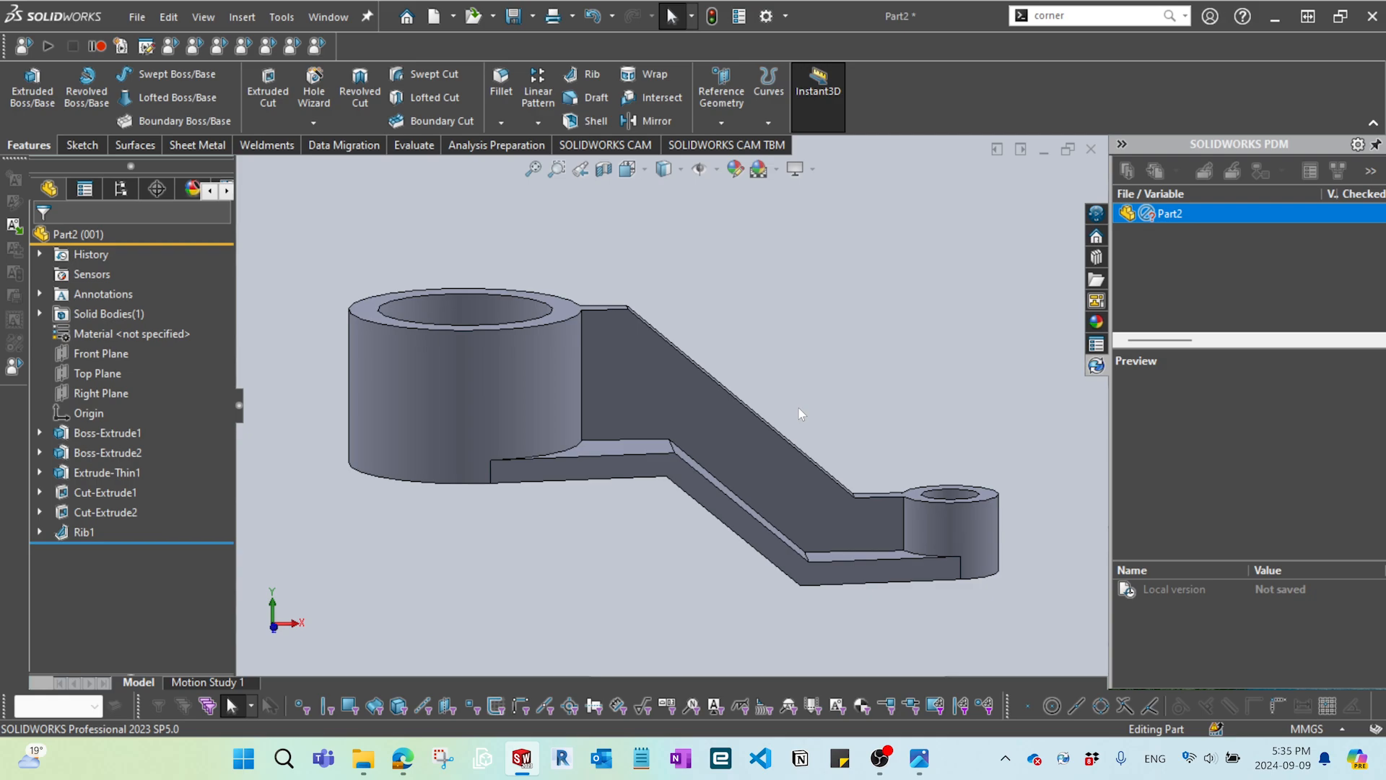
middle_drag(624, 510, 546, 545)
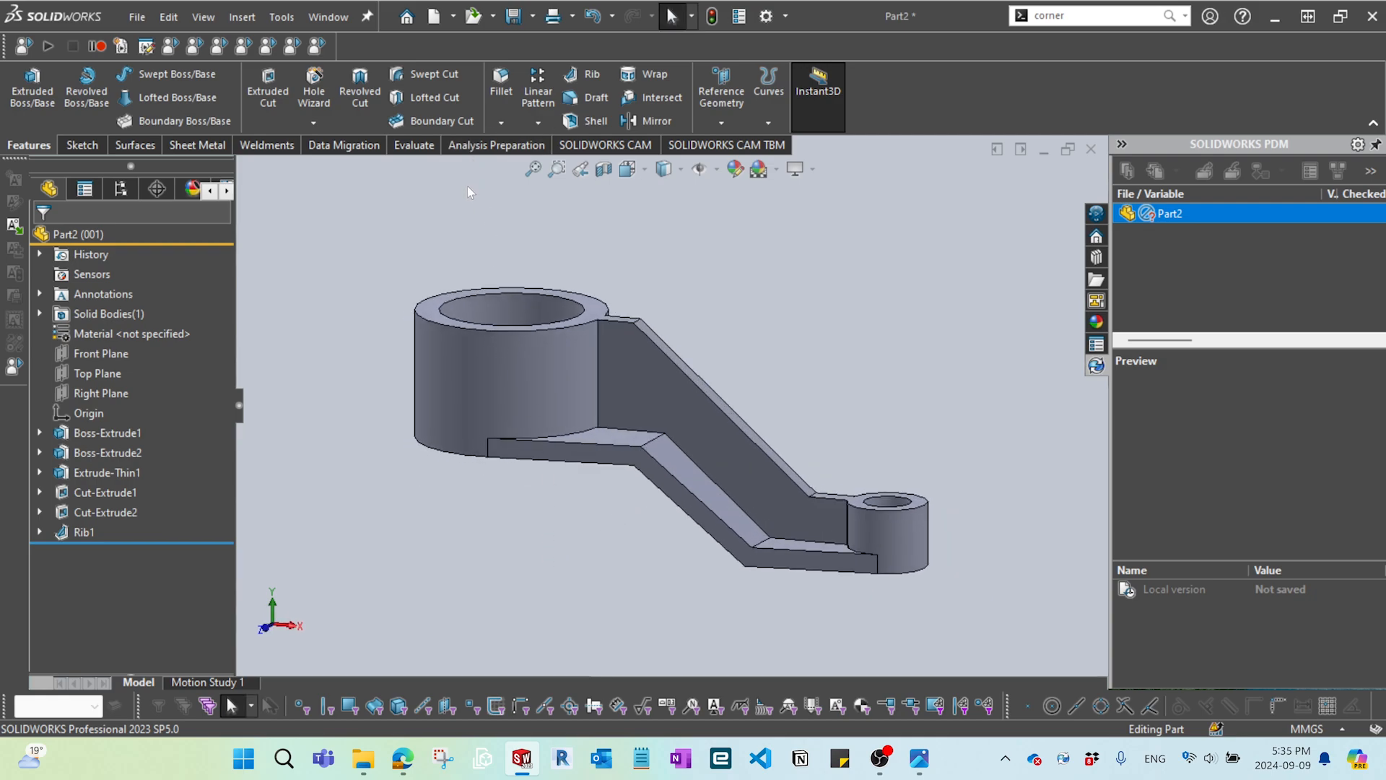
- Start a manual draft and choose Parting line as its type
click(587, 98)
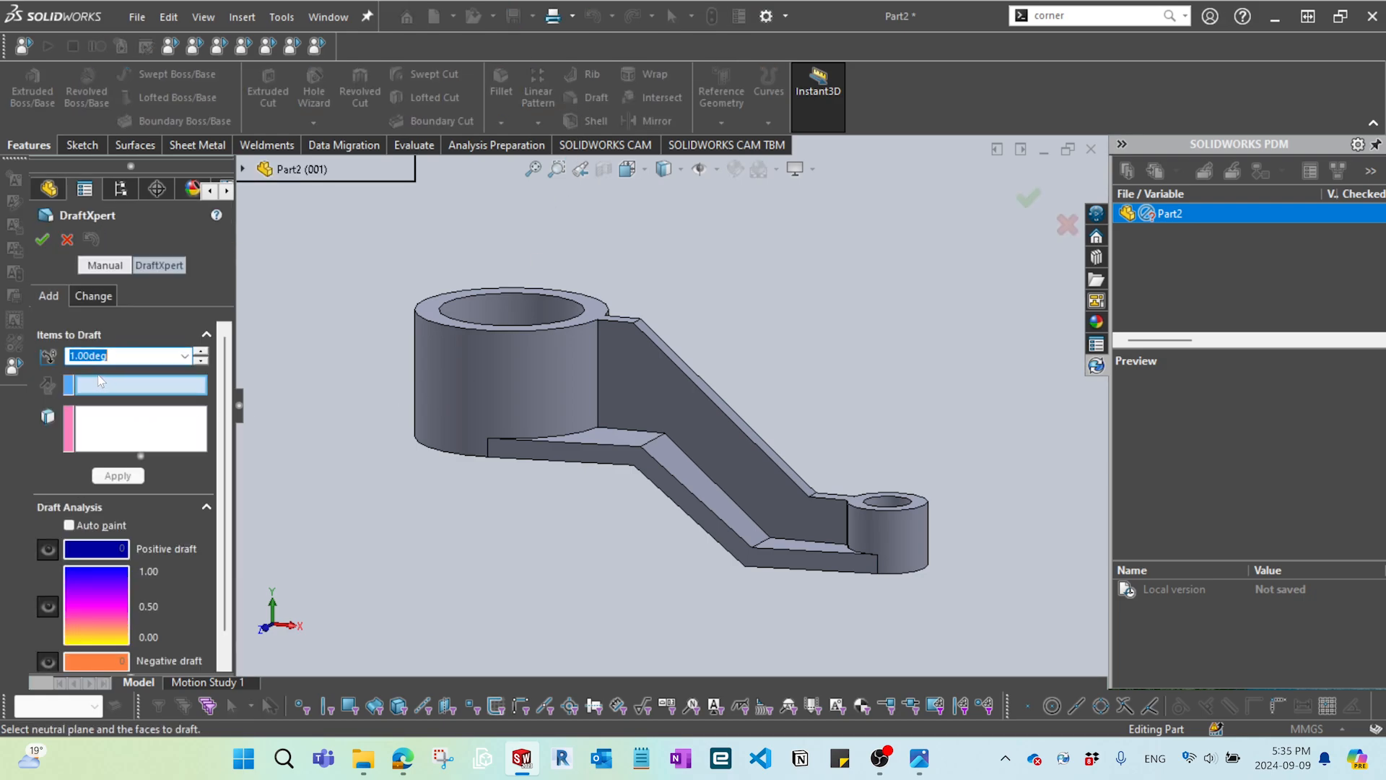
click(116, 267)
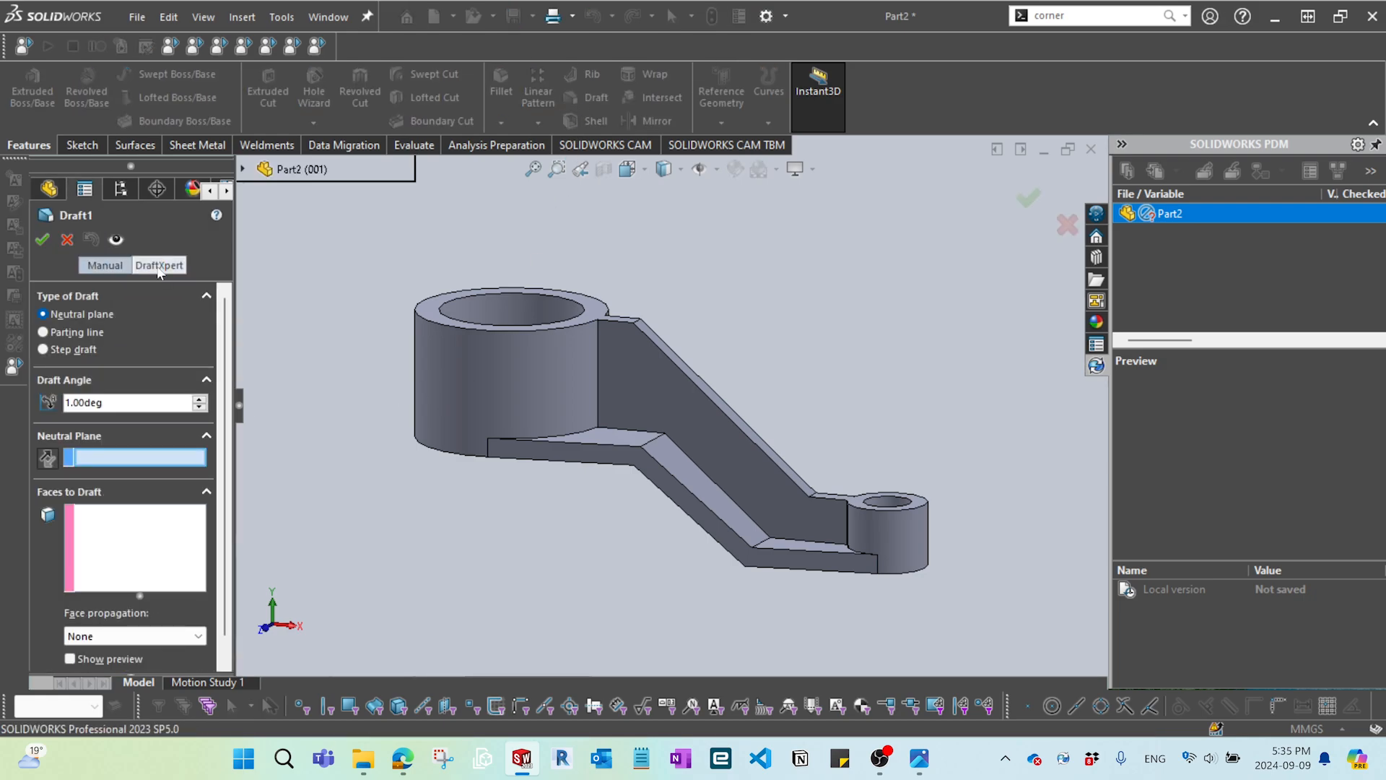
click(161, 268)
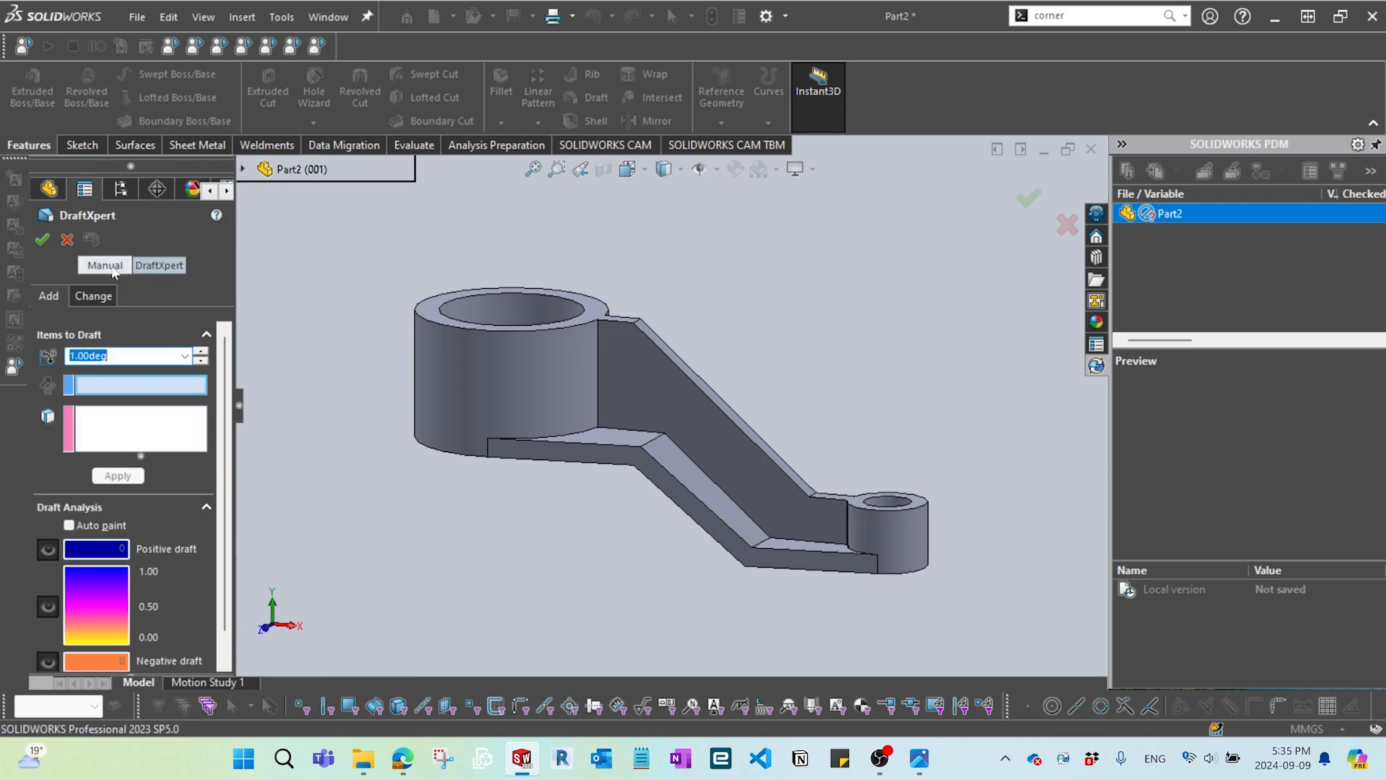
click(105, 265)
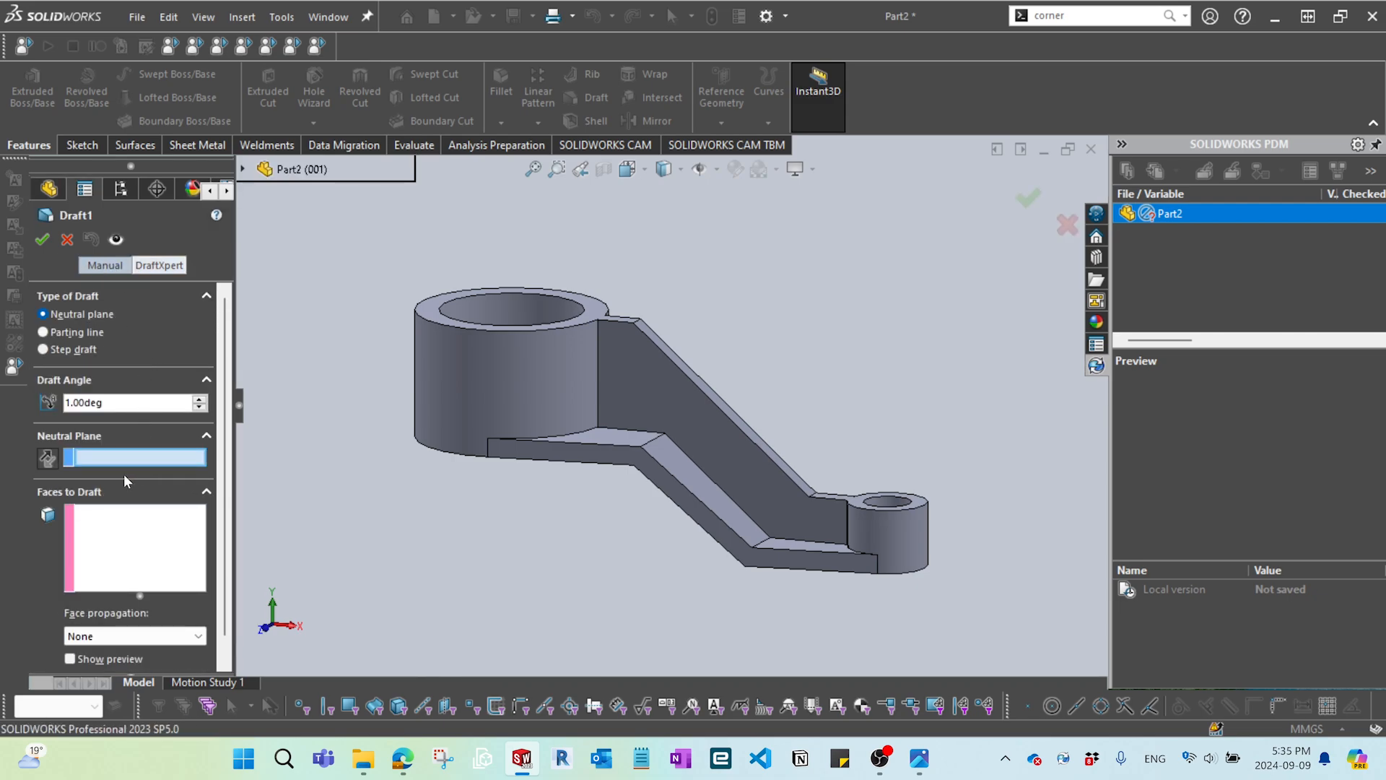
click(87, 336)
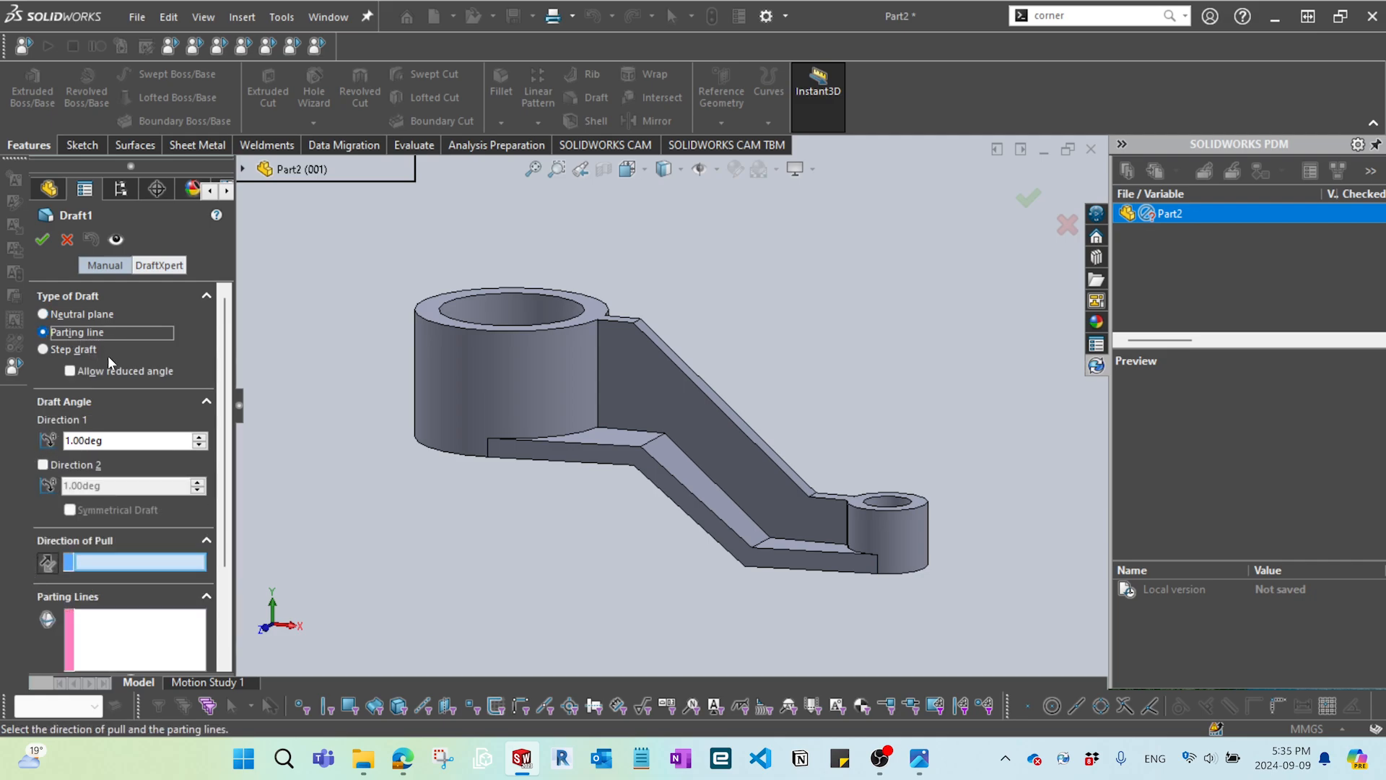
- Set the draft's direction of pull to the vertical edge where the rib meets the large cylinder
middle_drag(446, 599, 610, 536)
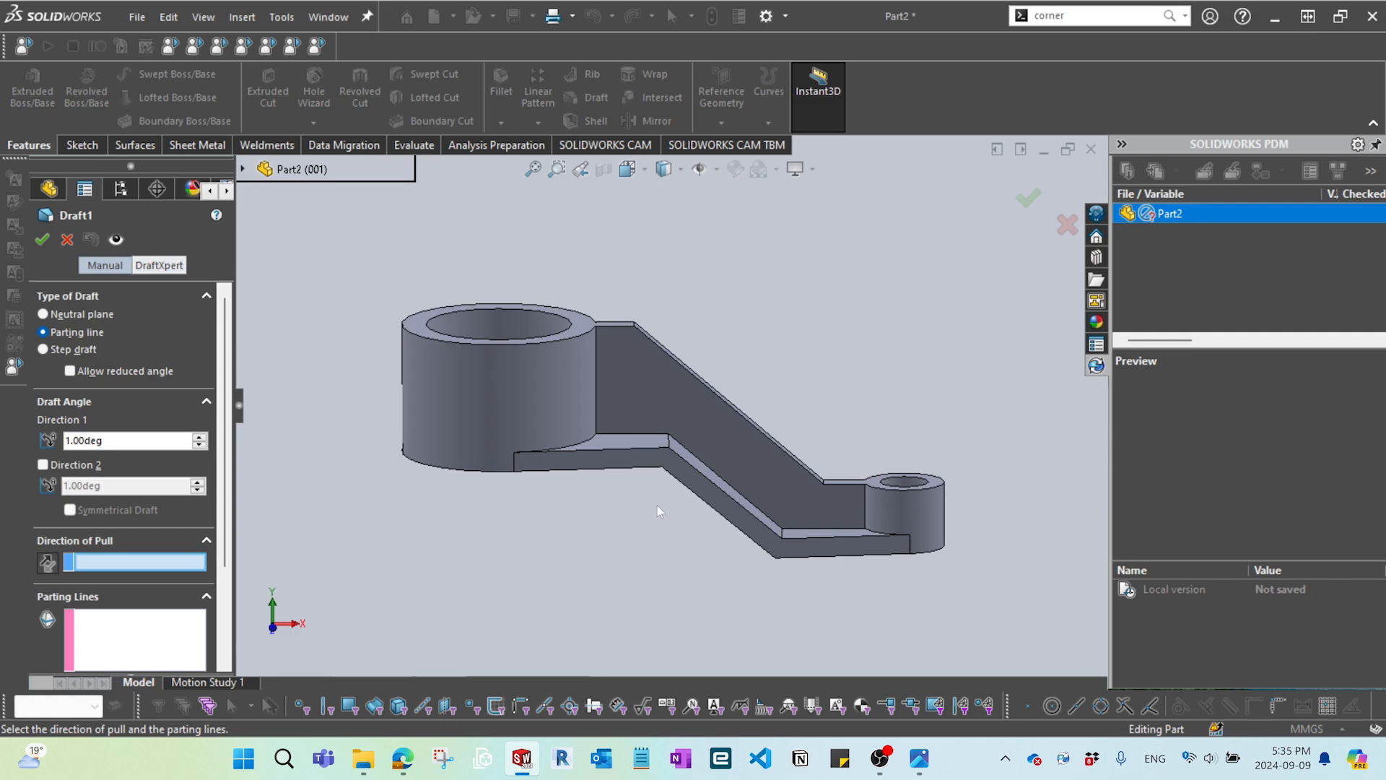
middle_drag(626, 509, 634, 454)
scroll(617, 427, down, 3)
click(652, 398)
right_click(651, 397)
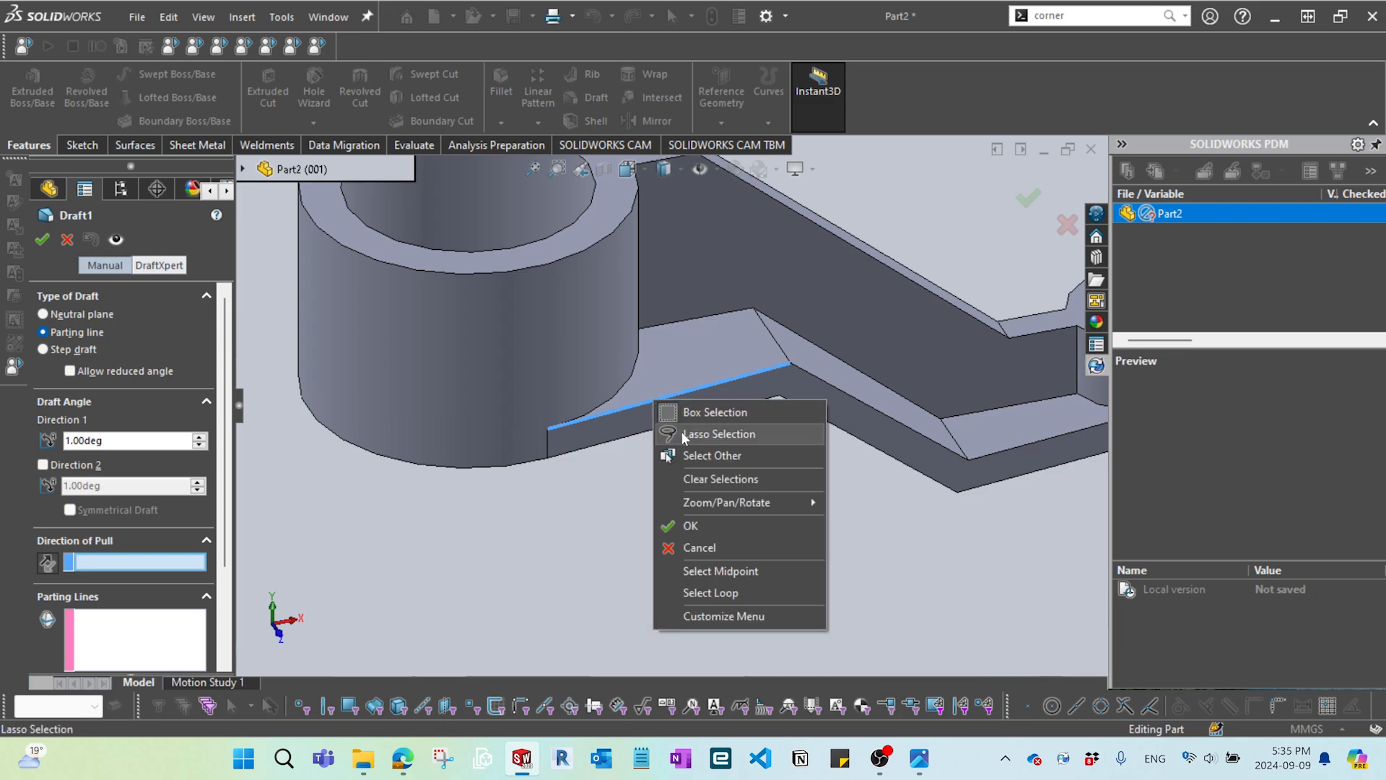
click(733, 592)
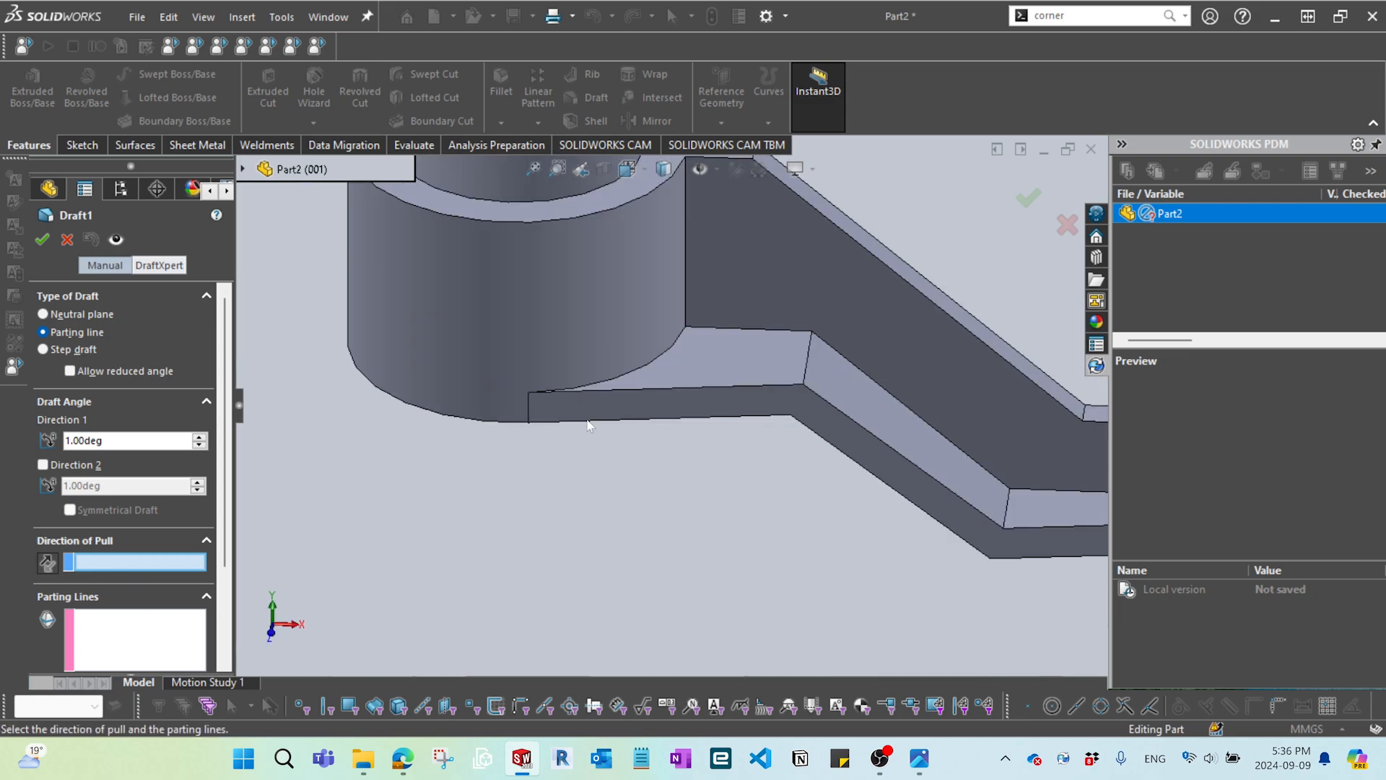
click(684, 271)
middle_drag(717, 353, 704, 312)
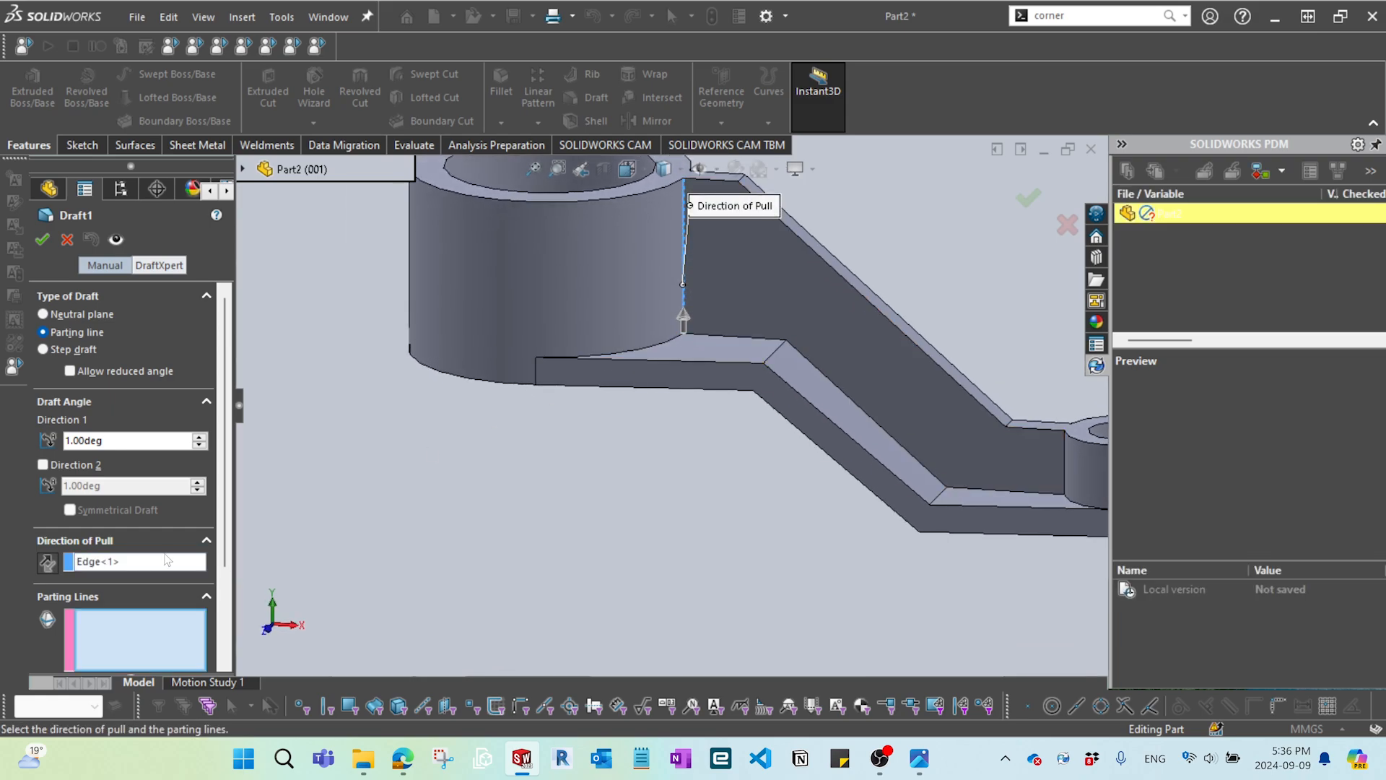
- Try to use the edge loop around the arm's upper flat face beside the large cylinder as the draft's parting lines
middle_drag(547, 433, 636, 457)
scroll(654, 424, down, 2)
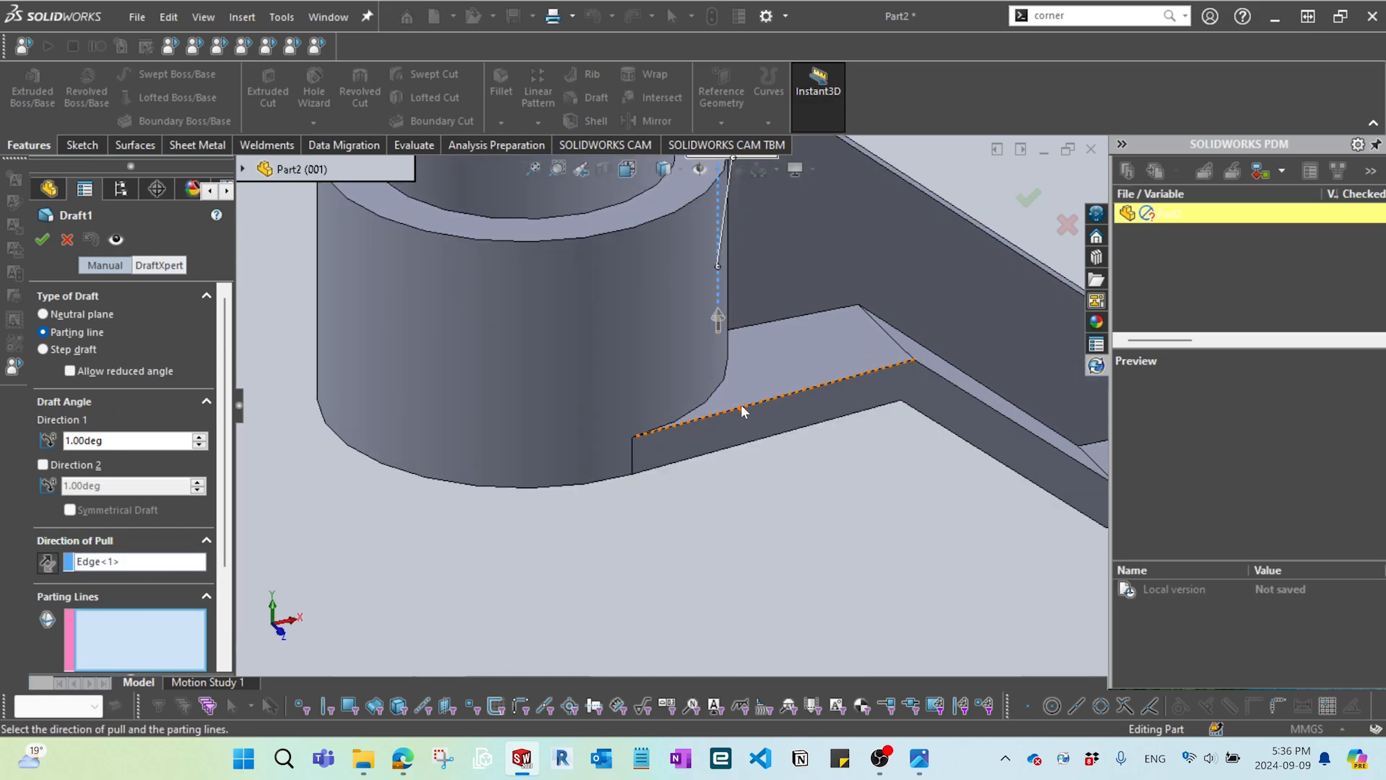
right_click(742, 406)
click(812, 596)
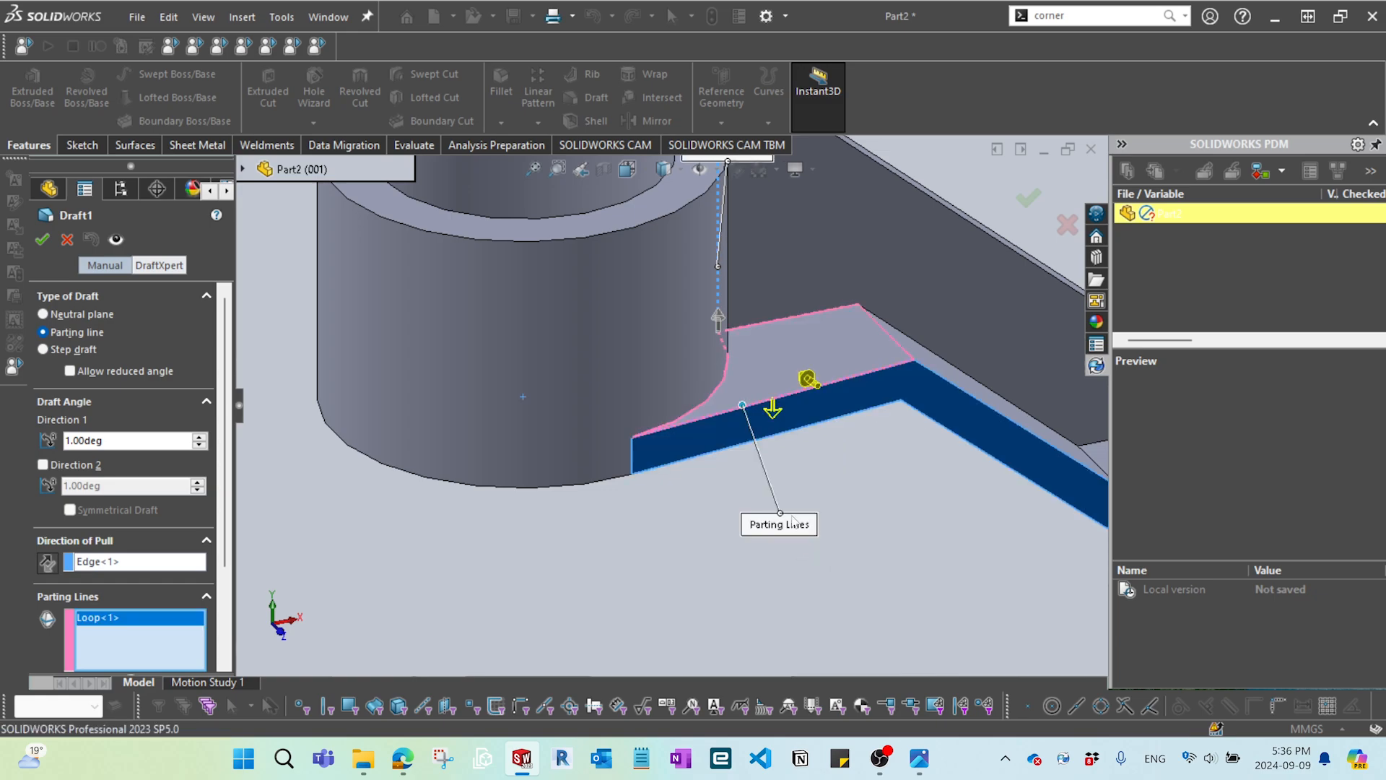
middle_drag(850, 478, 790, 392)
click(782, 384)
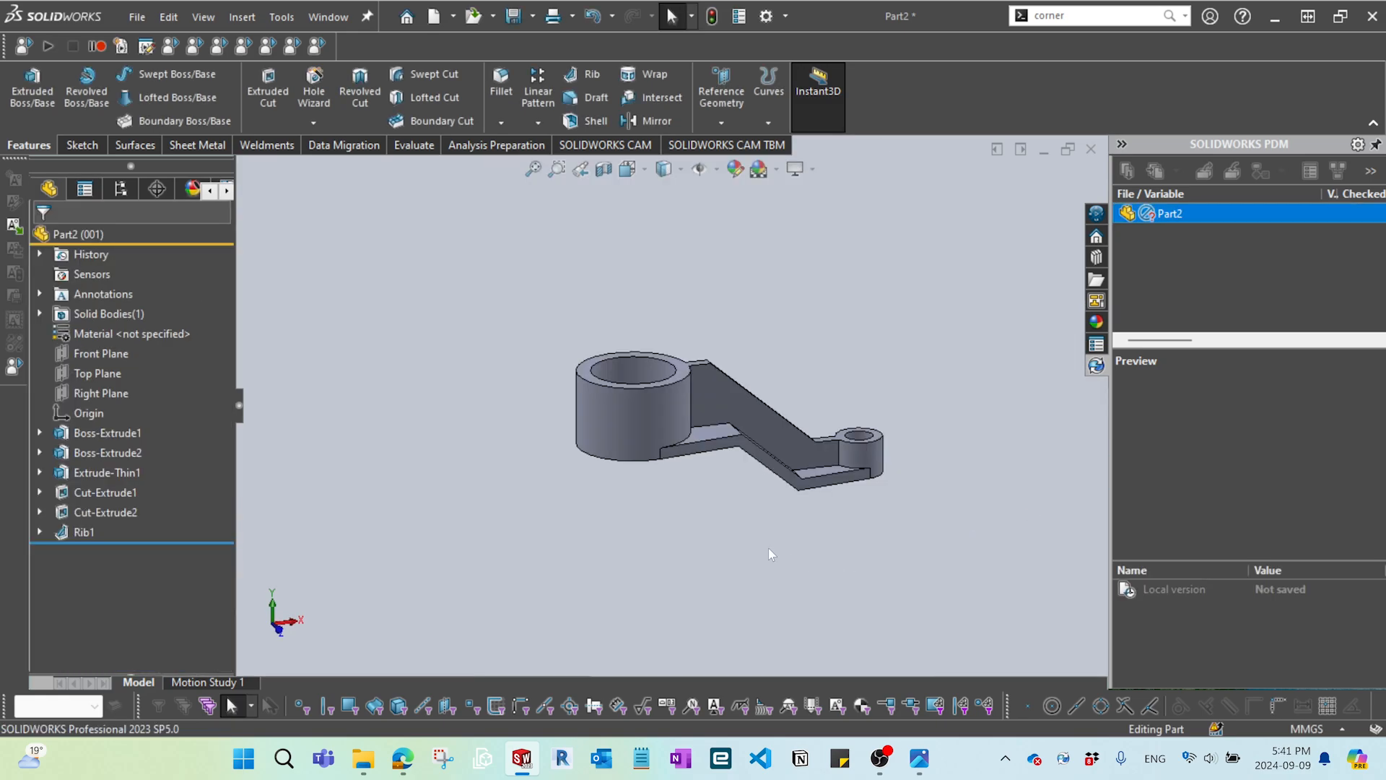
- Start a straight tap hole with the Hole Wizard, using the ANSI Metric standard and the Tapped hole type
scroll(711, 434, down, 3)
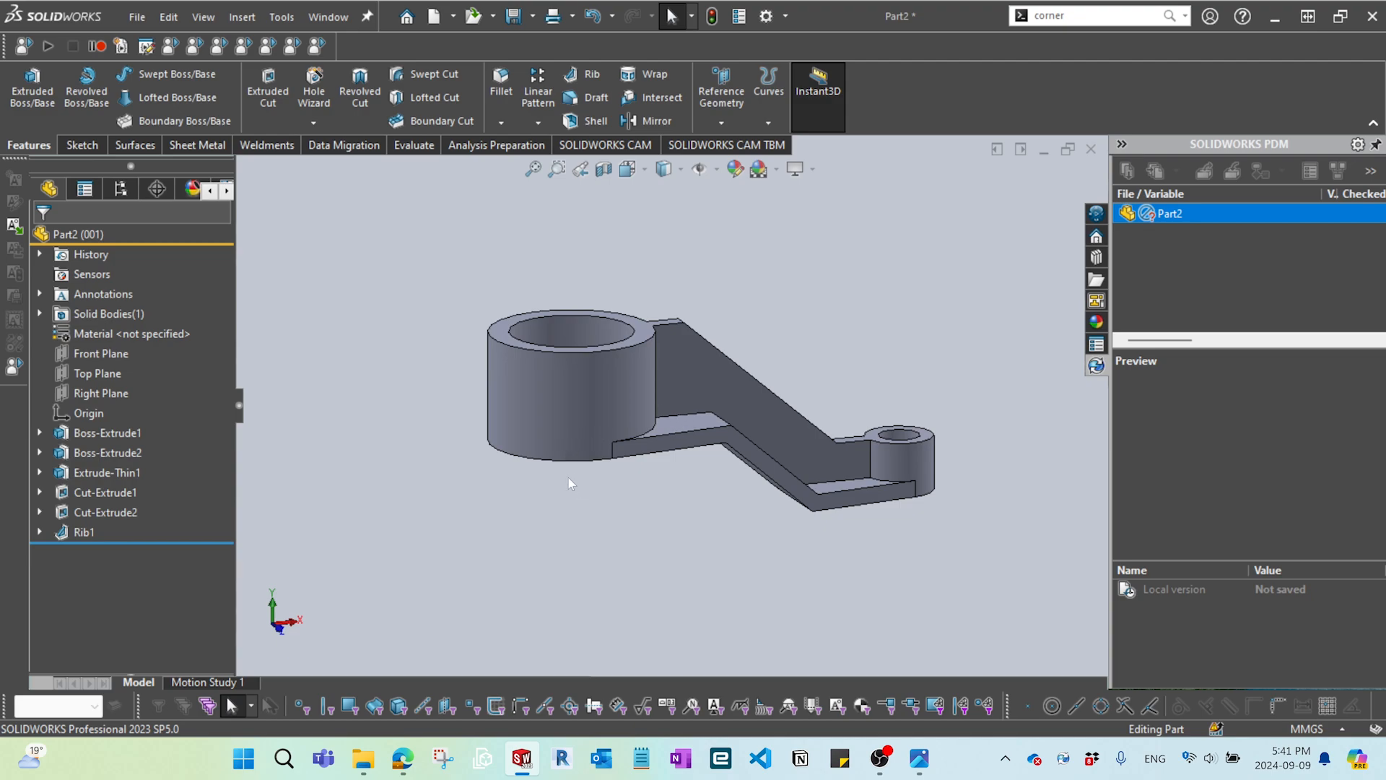
middle_drag(569, 478, 640, 474)
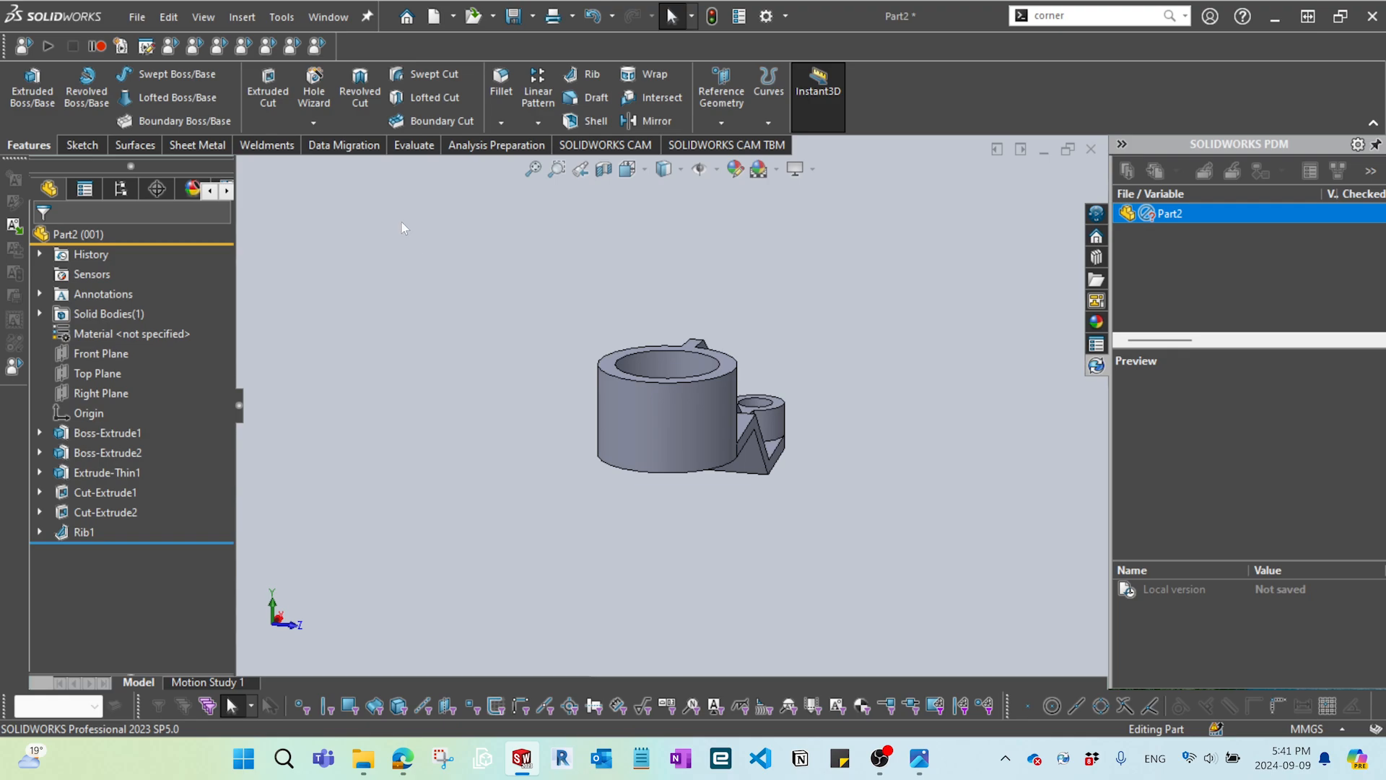
click(317, 101)
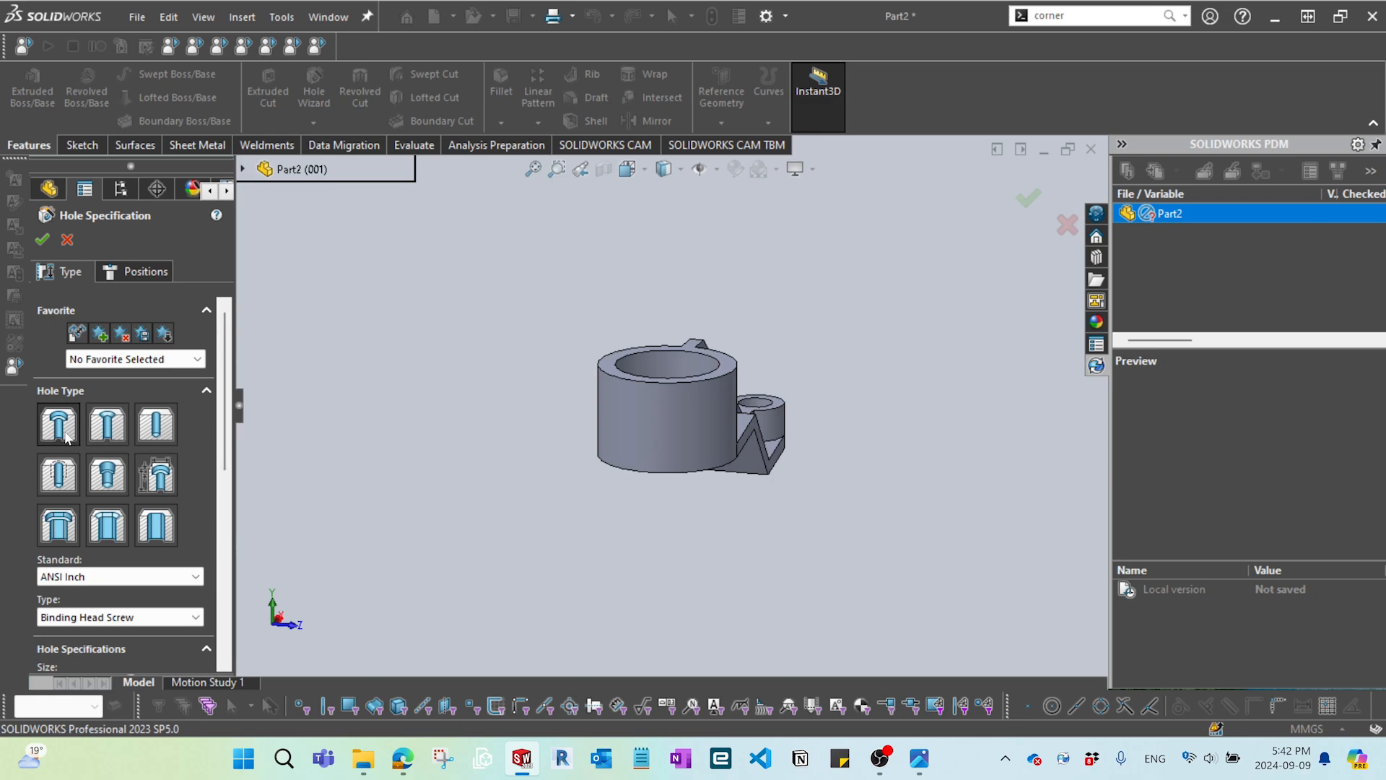
click(58, 474)
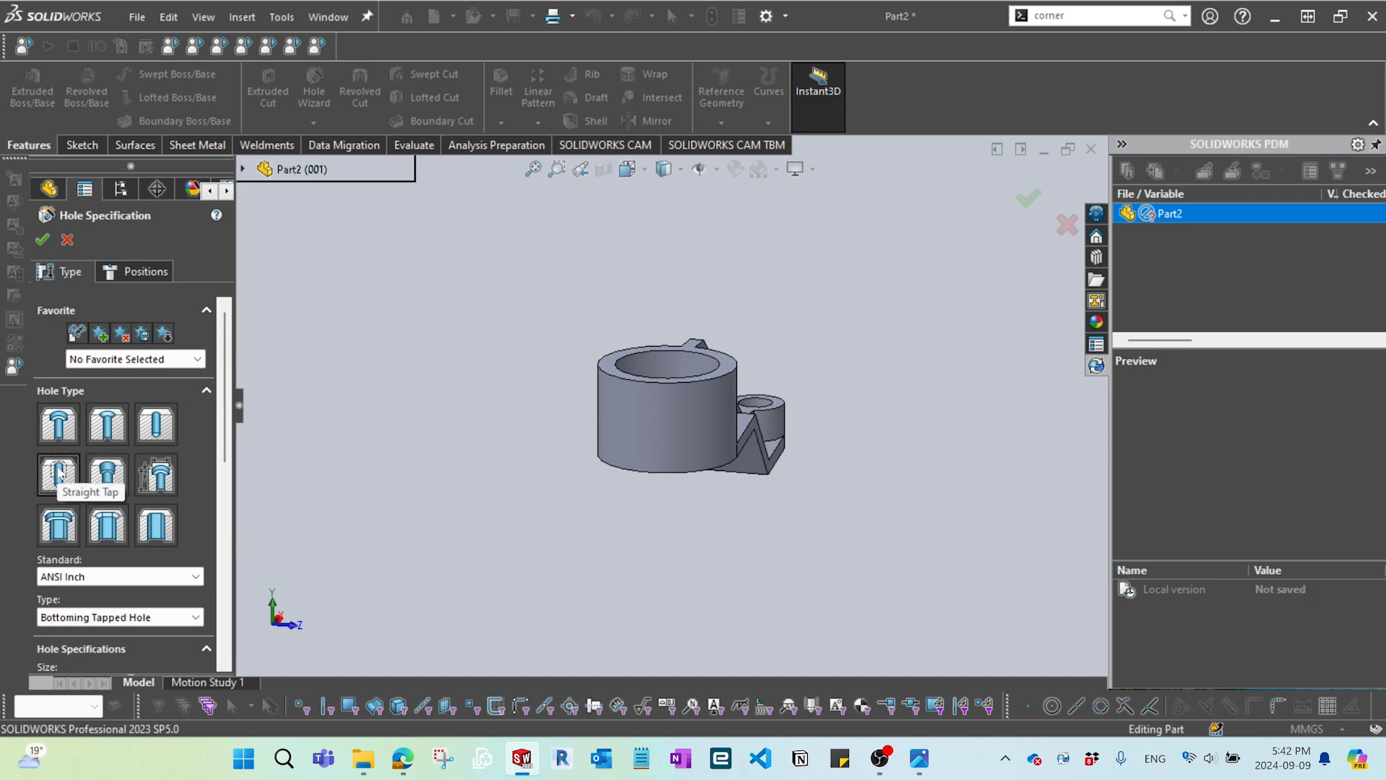
click(159, 577)
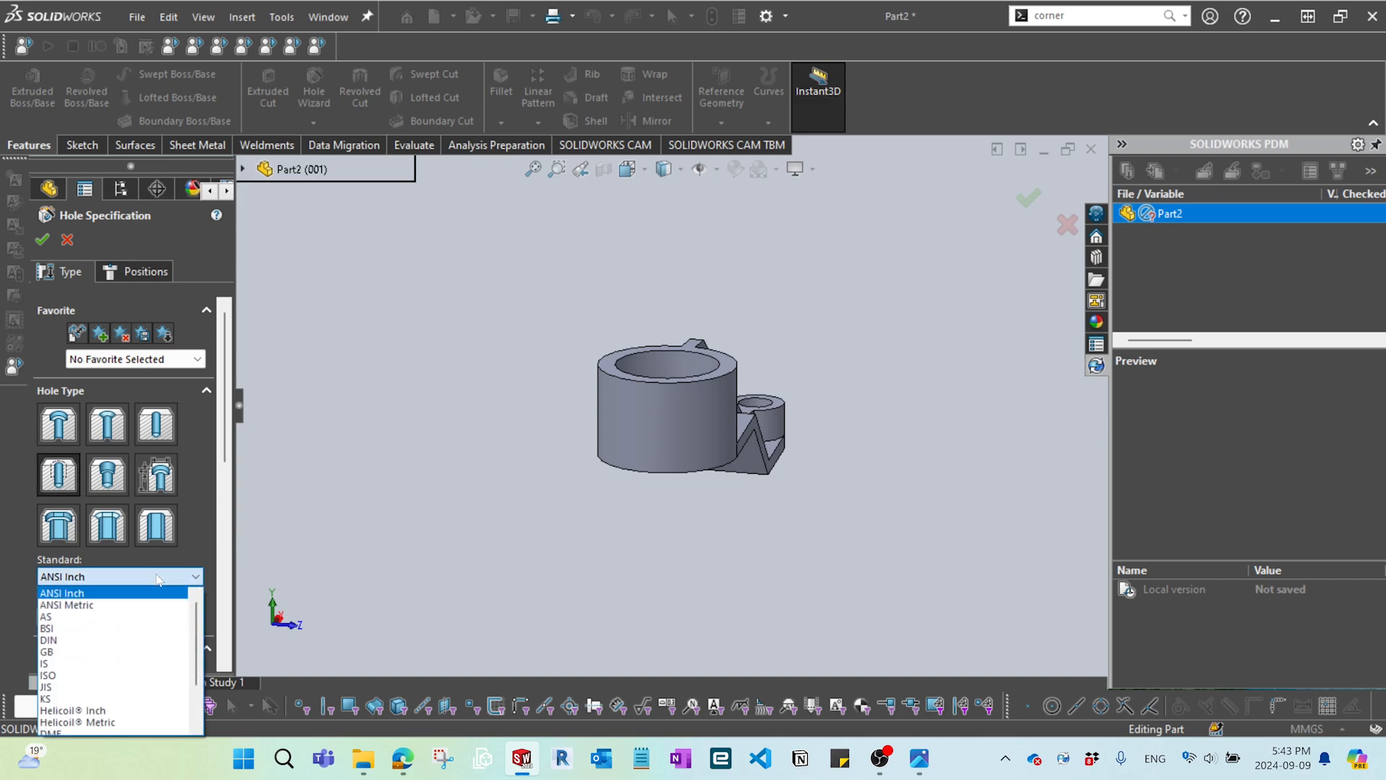
click(110, 606)
click(86, 619)
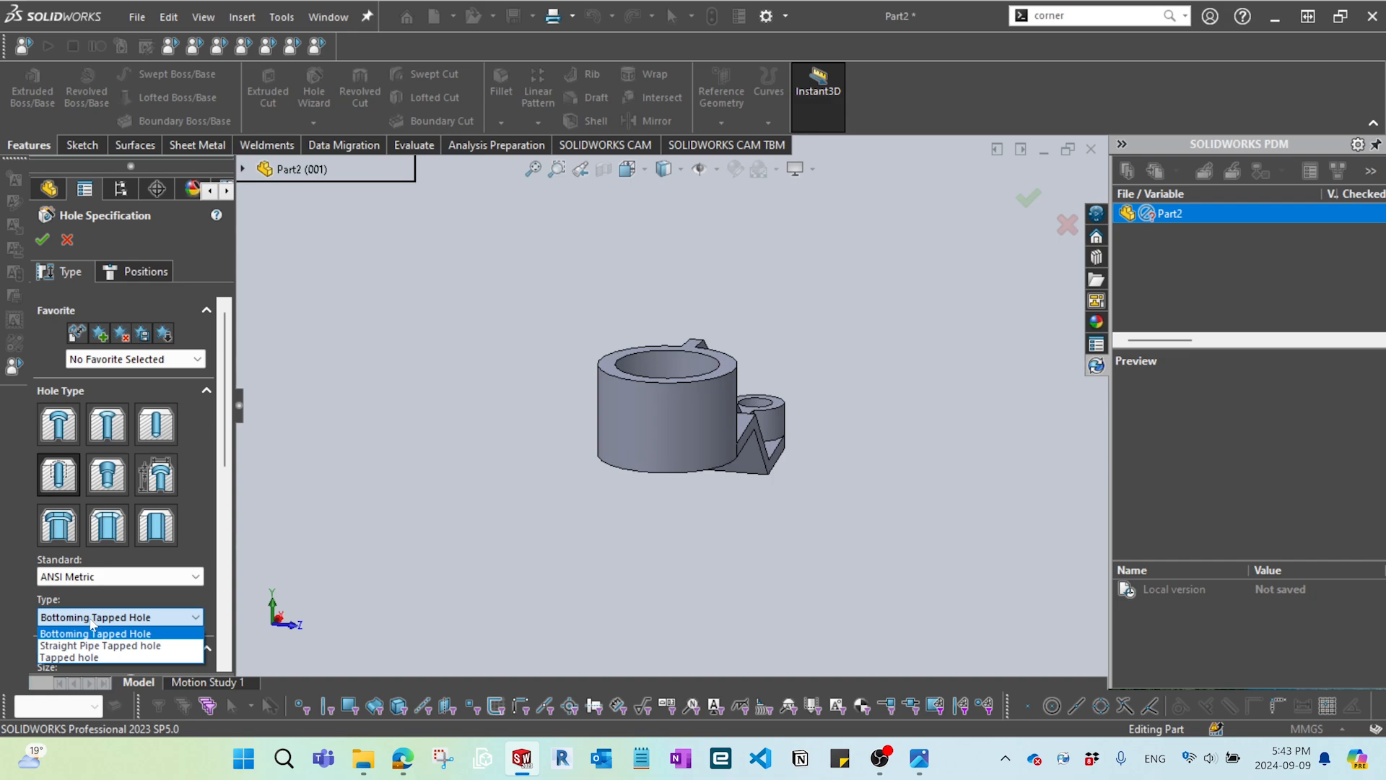
click(102, 657)
click(107, 577)
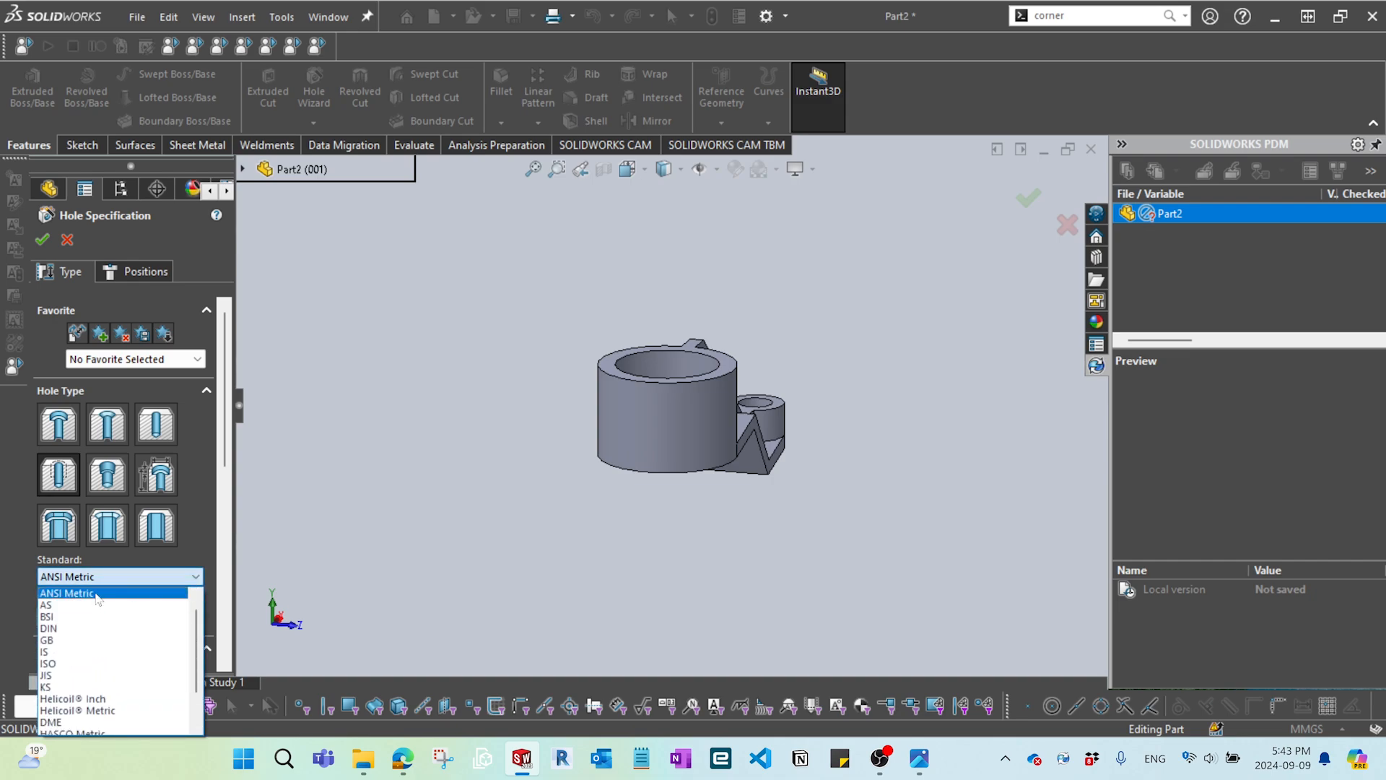
click(96, 594)
click(119, 617)
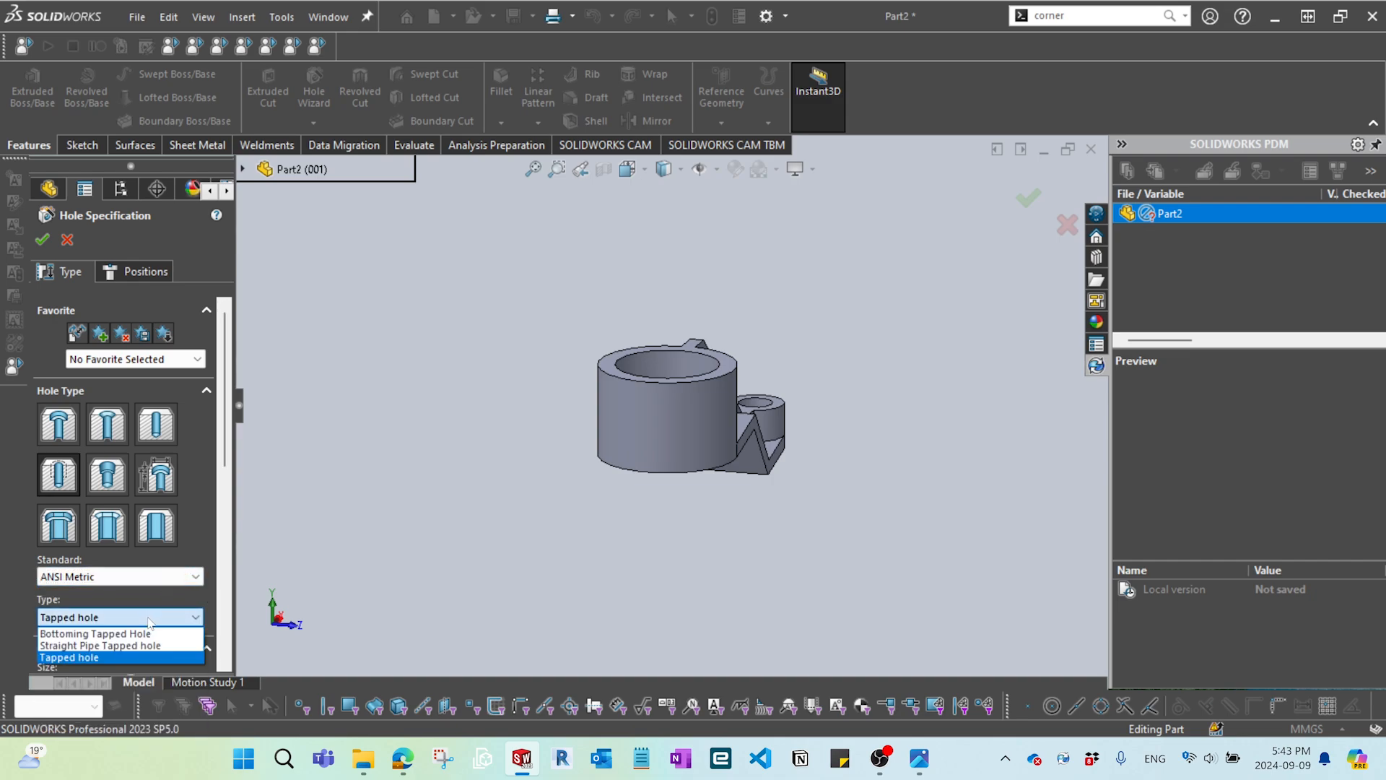
click(120, 658)
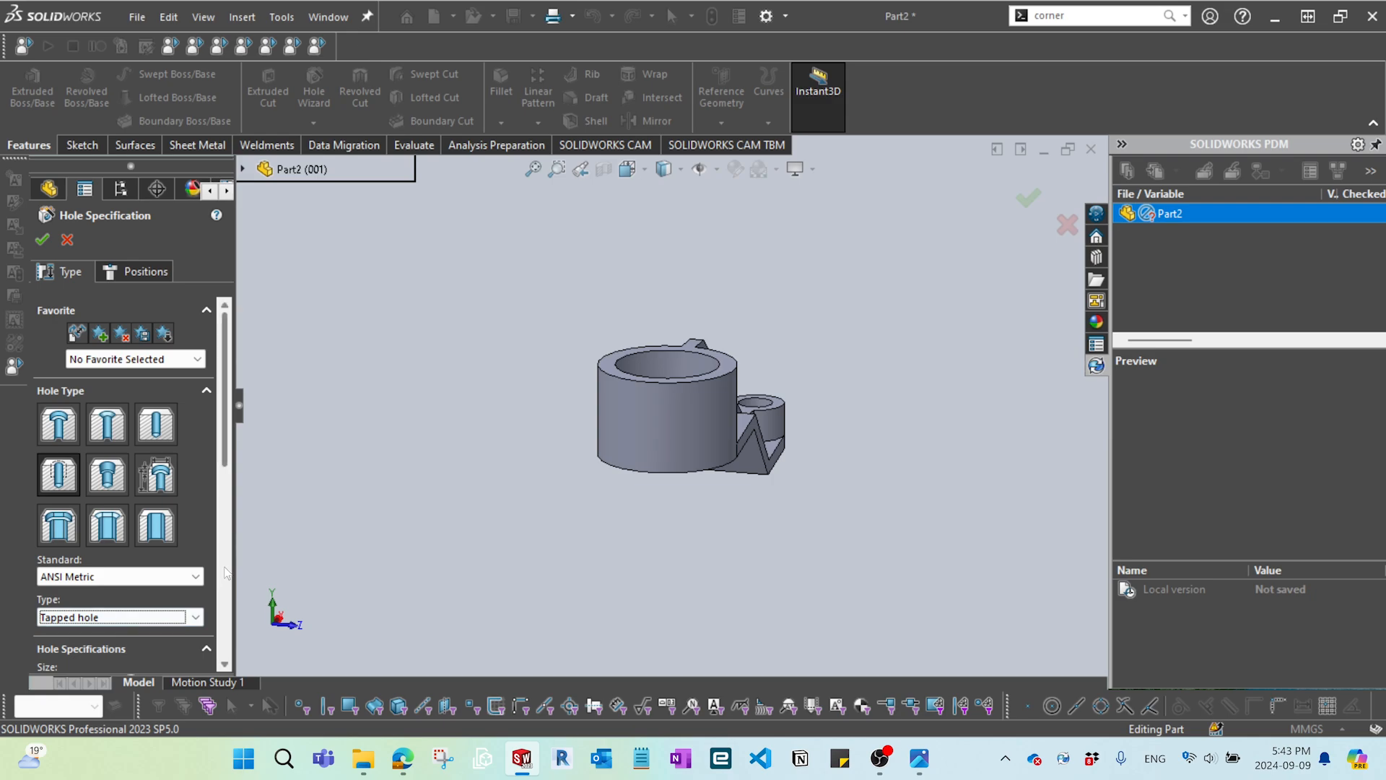
- Set the tapped hole's size to M10x1.25
scroll(228, 484, down, 2)
scroll(228, 484, down, 2)
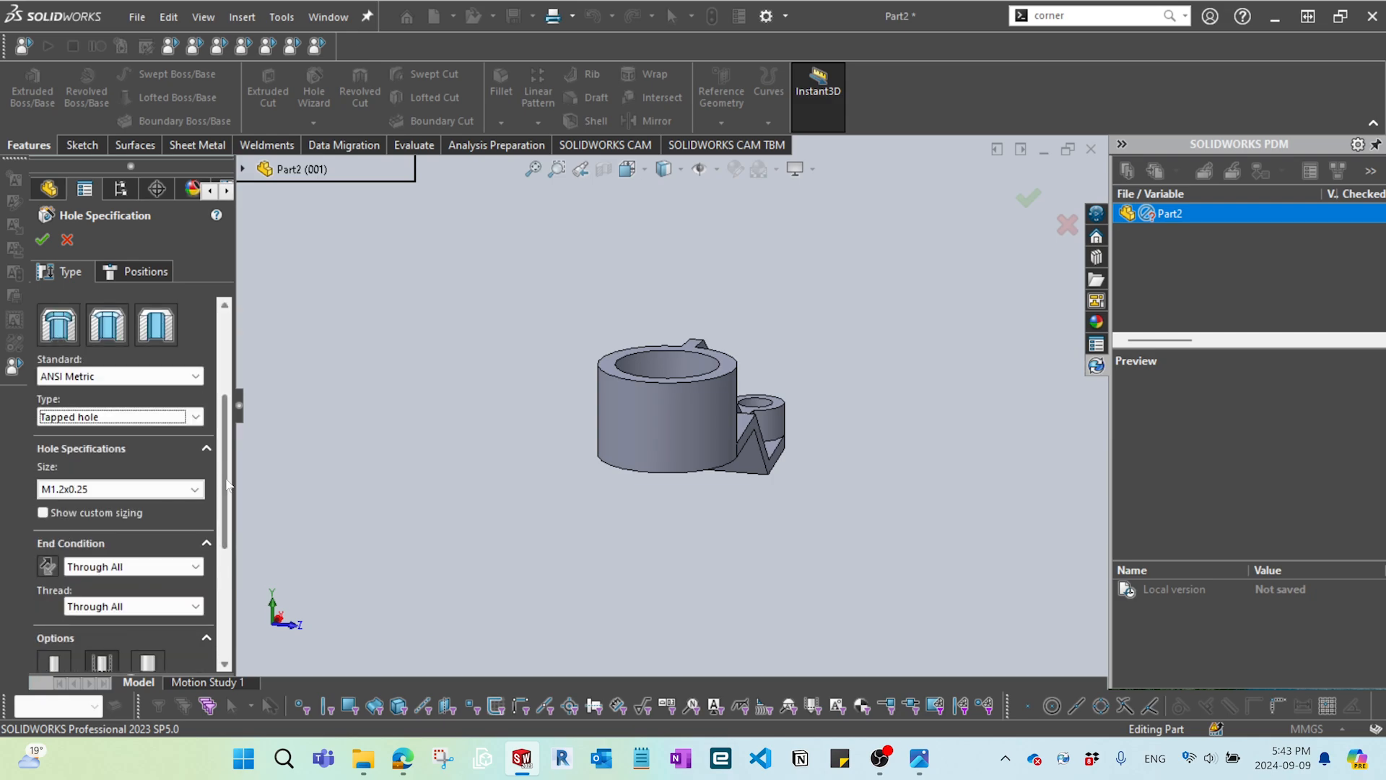
click(136, 492)
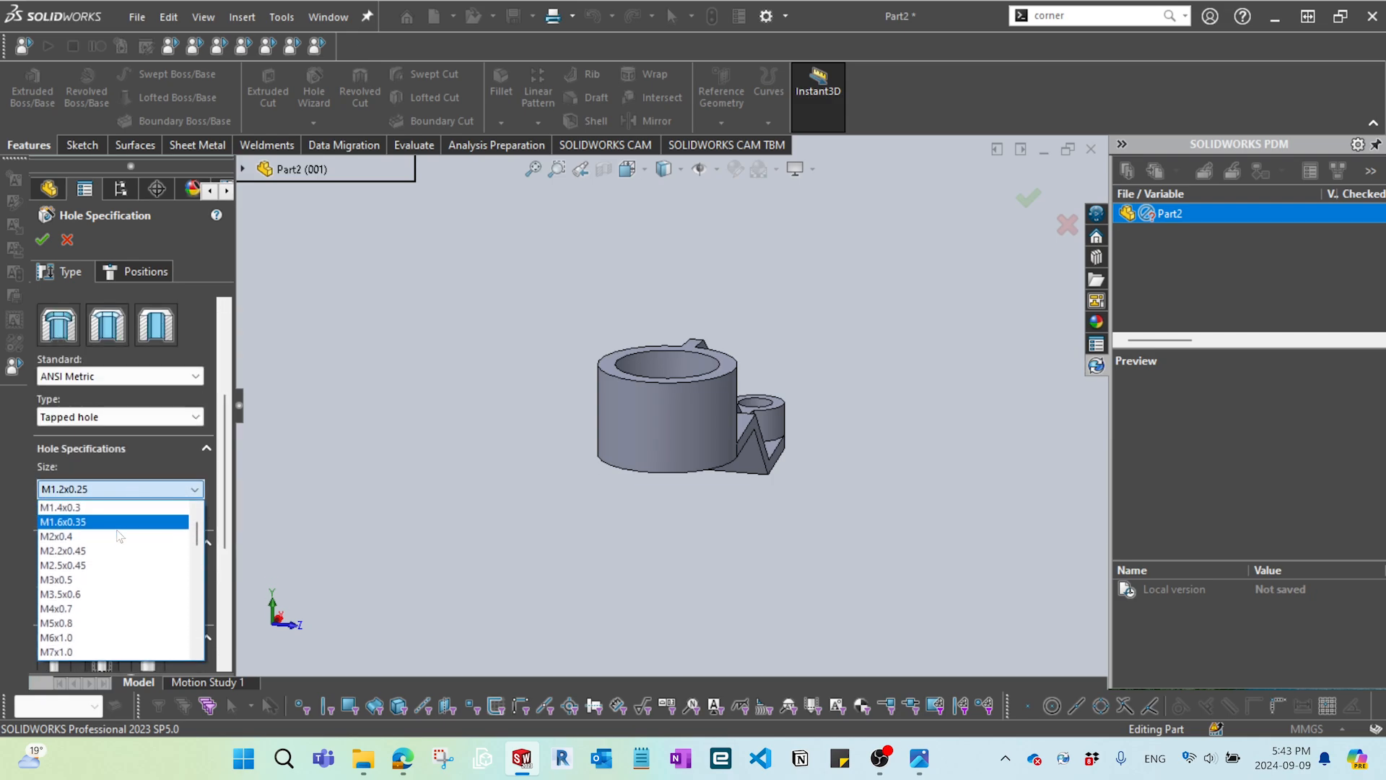
scroll(119, 536, down, 4)
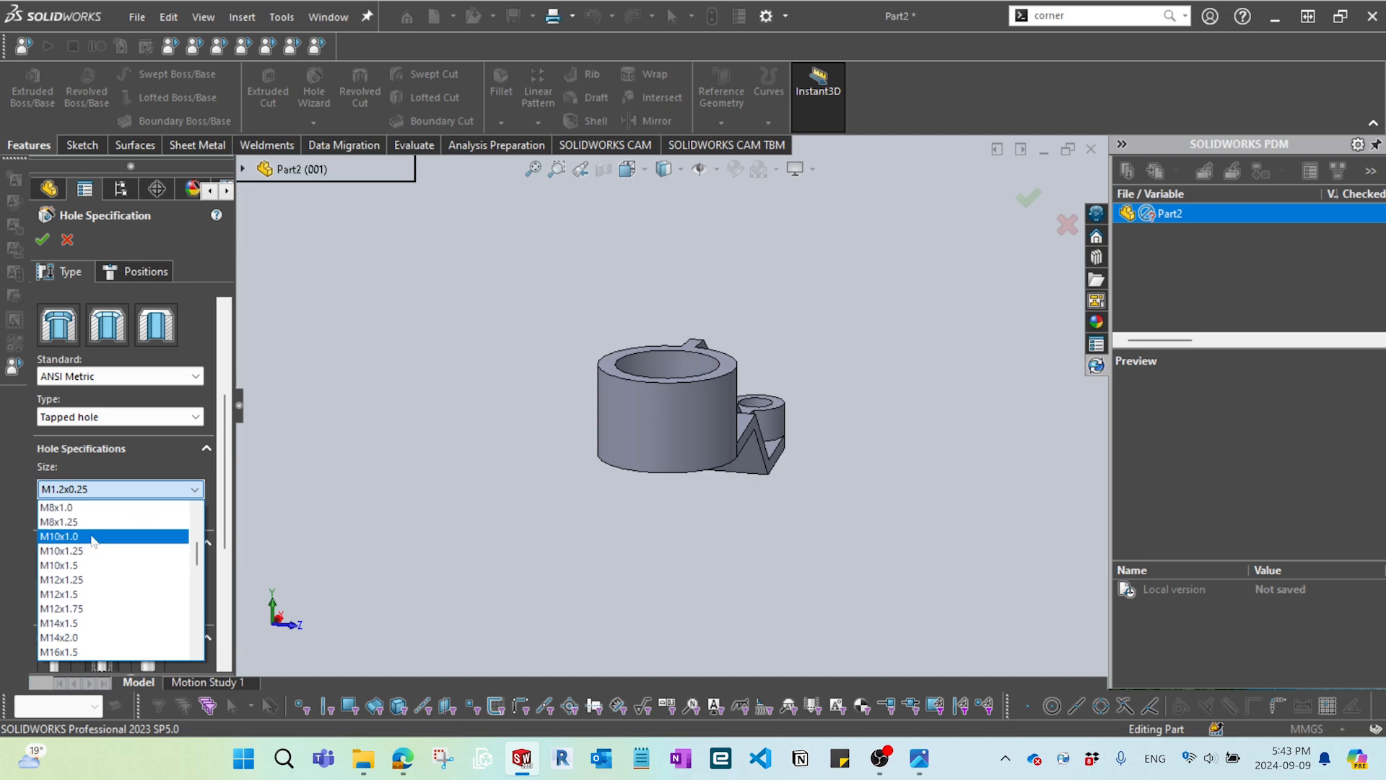
click(93, 551)
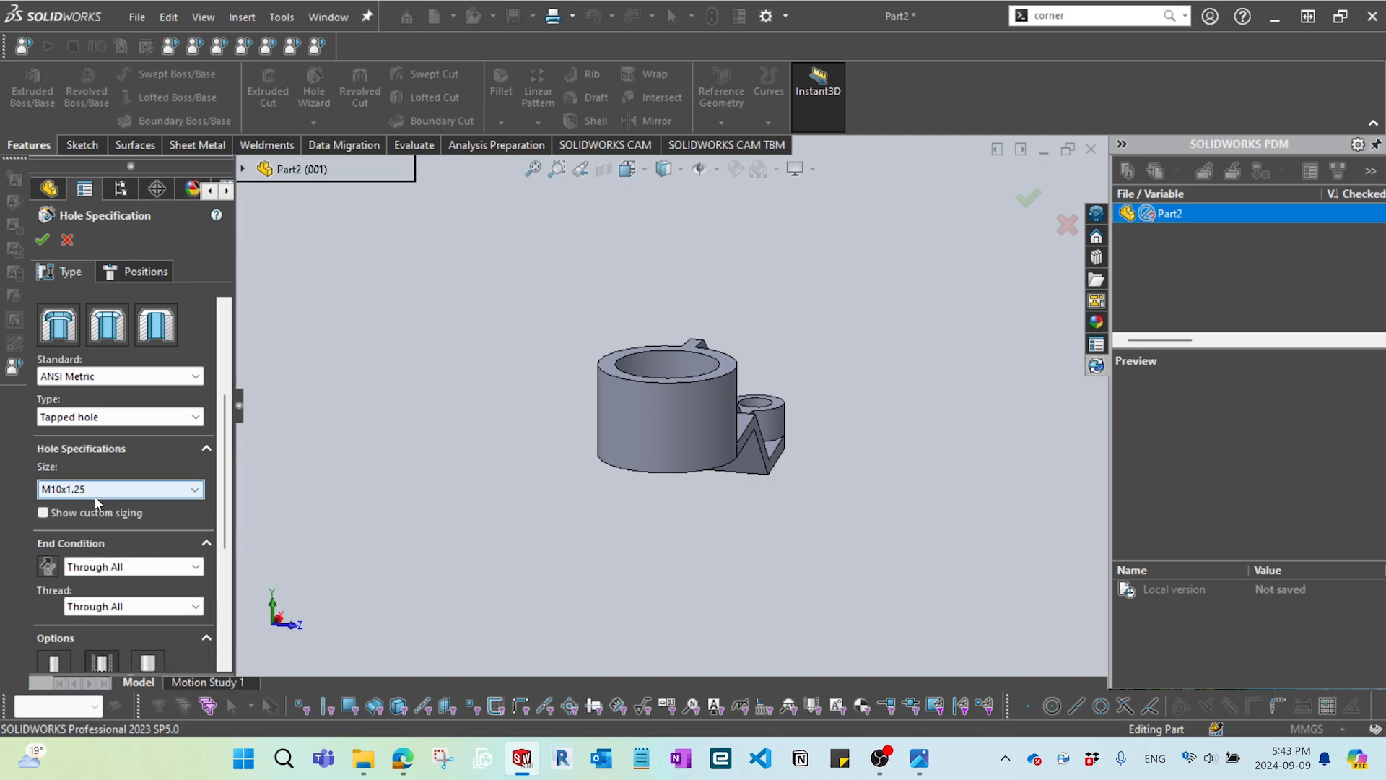
- Set both the end condition and the thread depth of the tapped hole to Up To Next
scroll(76, 509, down, 1)
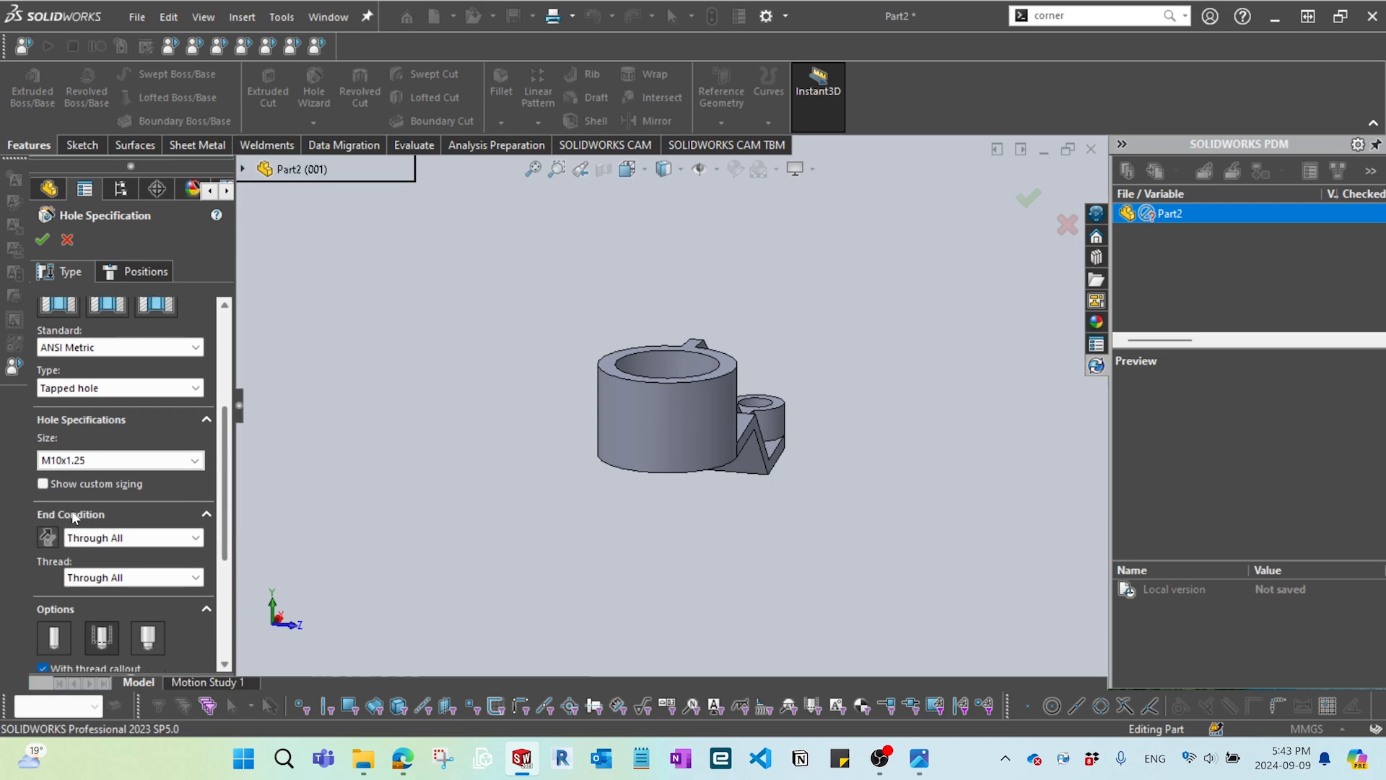
scroll(228, 505, down, 1)
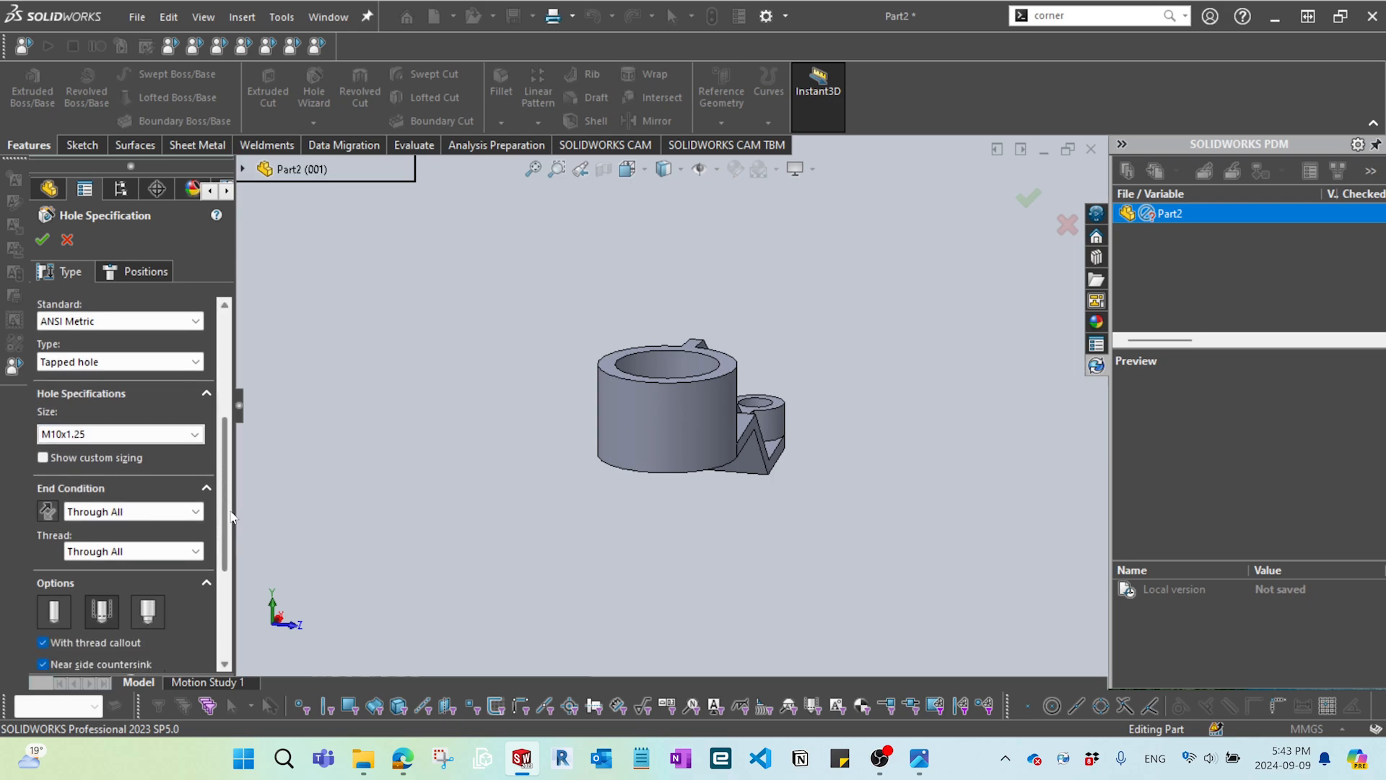
click(123, 513)
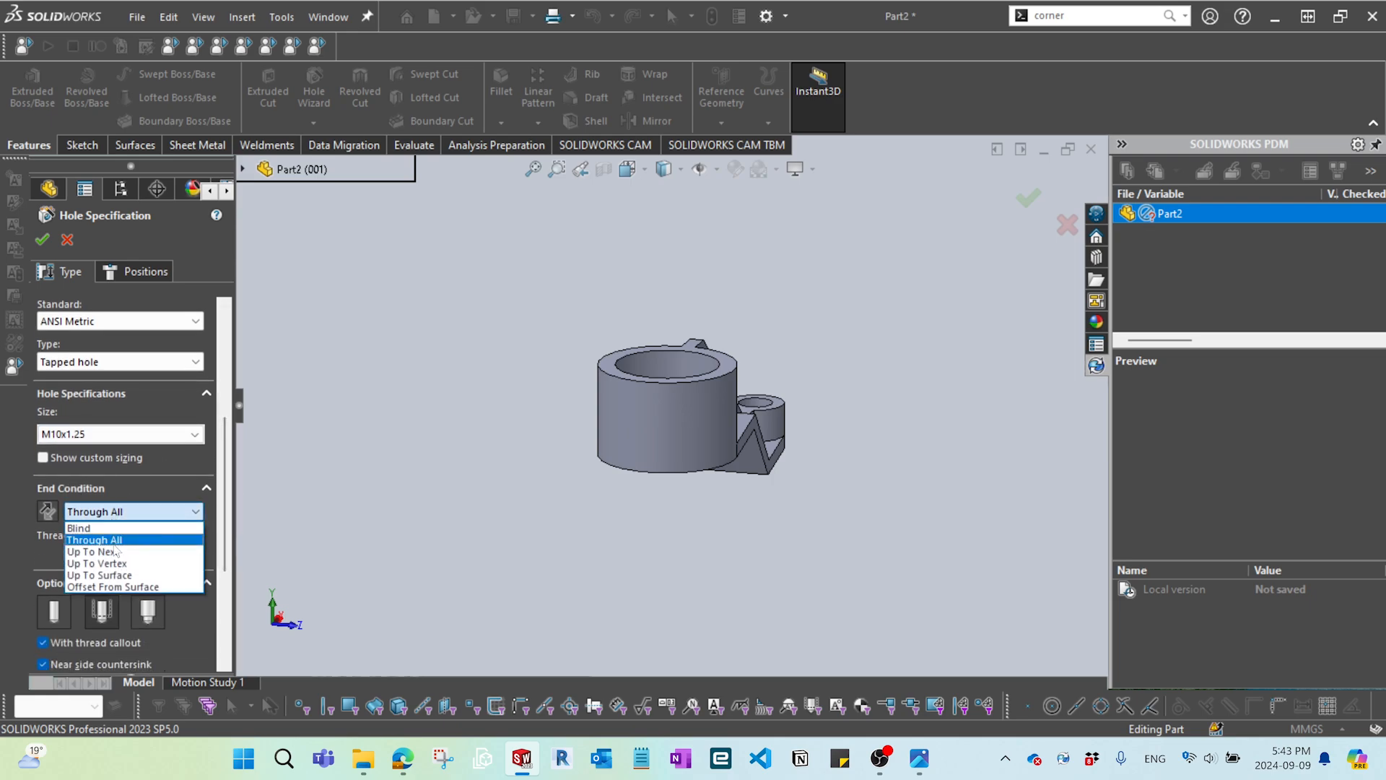
click(121, 553)
click(121, 553)
click(121, 567)
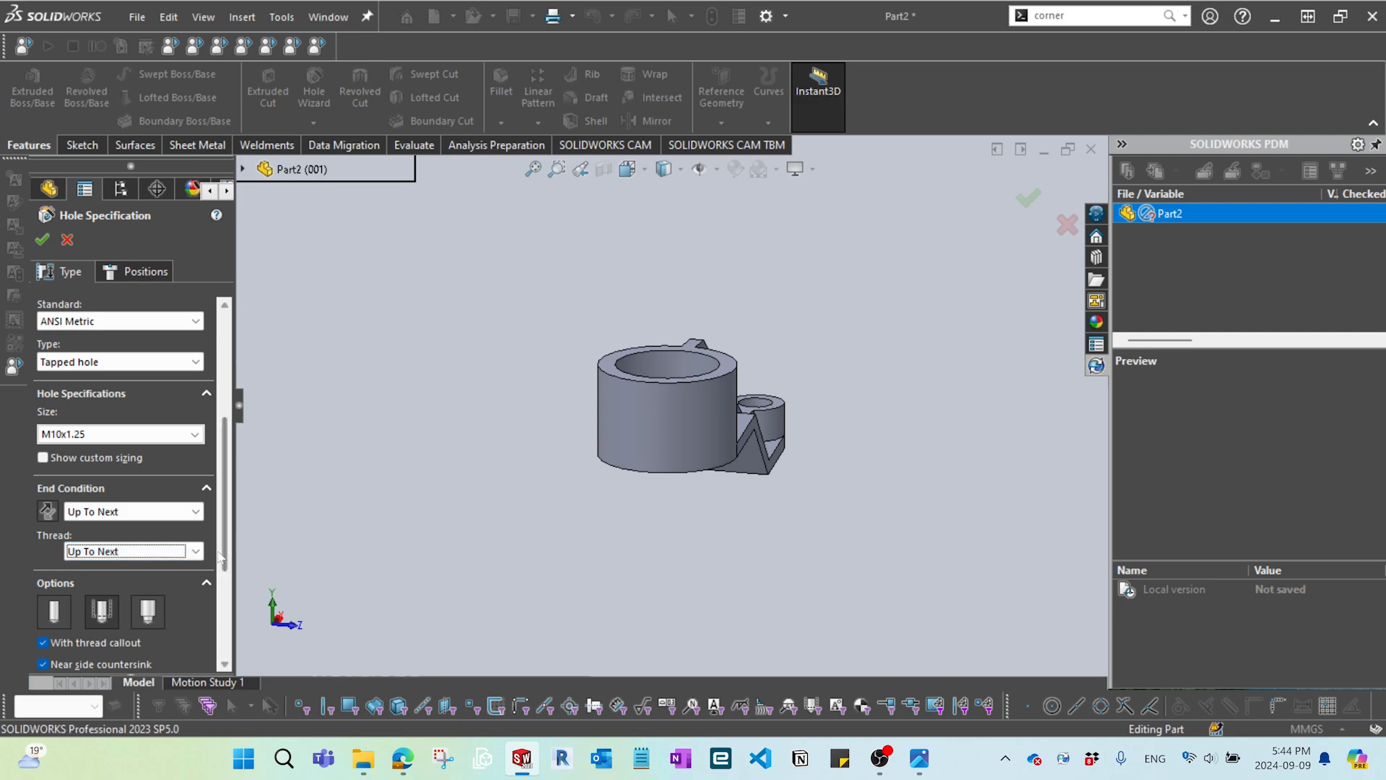
scroll(220, 557, down, 6)
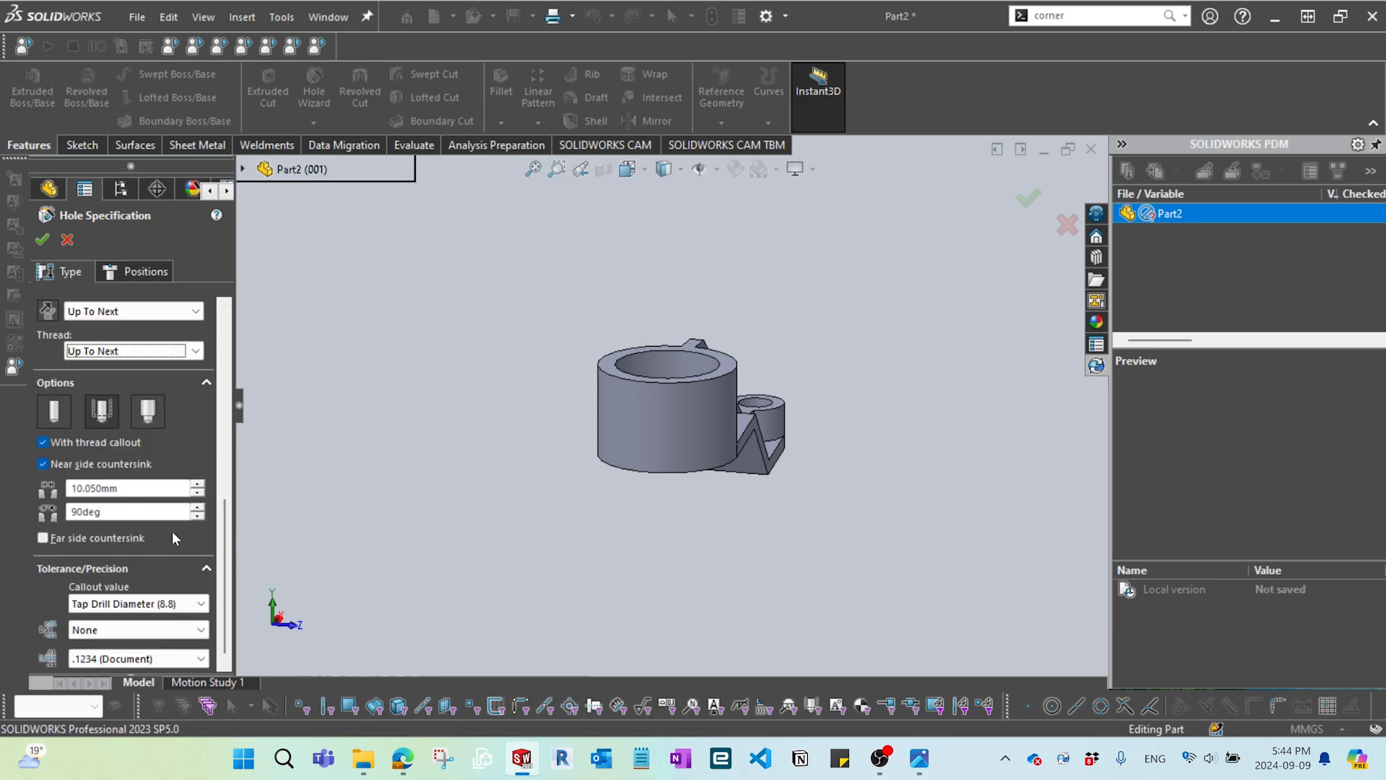
scroll(218, 581, up, 6)
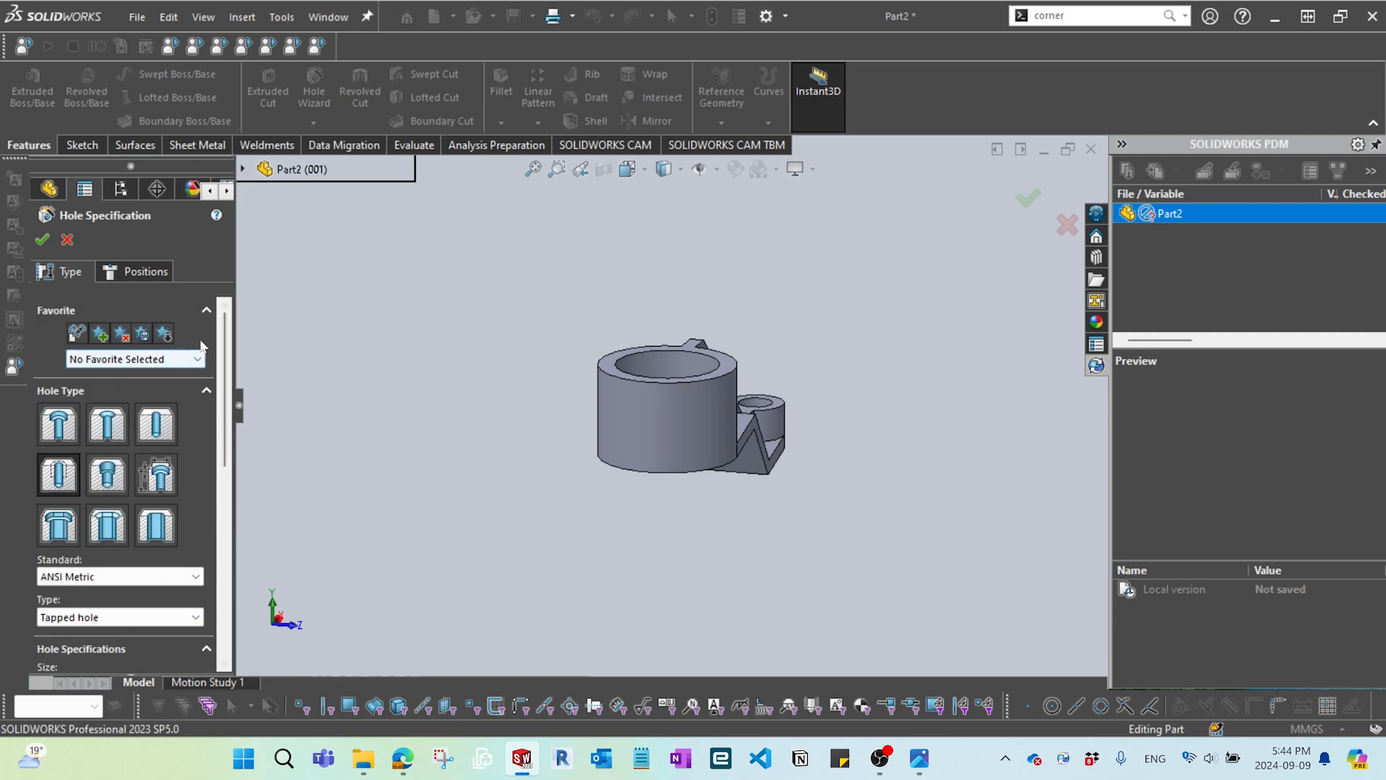
- Place the tapped hole's centre point on the large cylinder's outer face, opposite the arm, using a 3D sketch
click(139, 276)
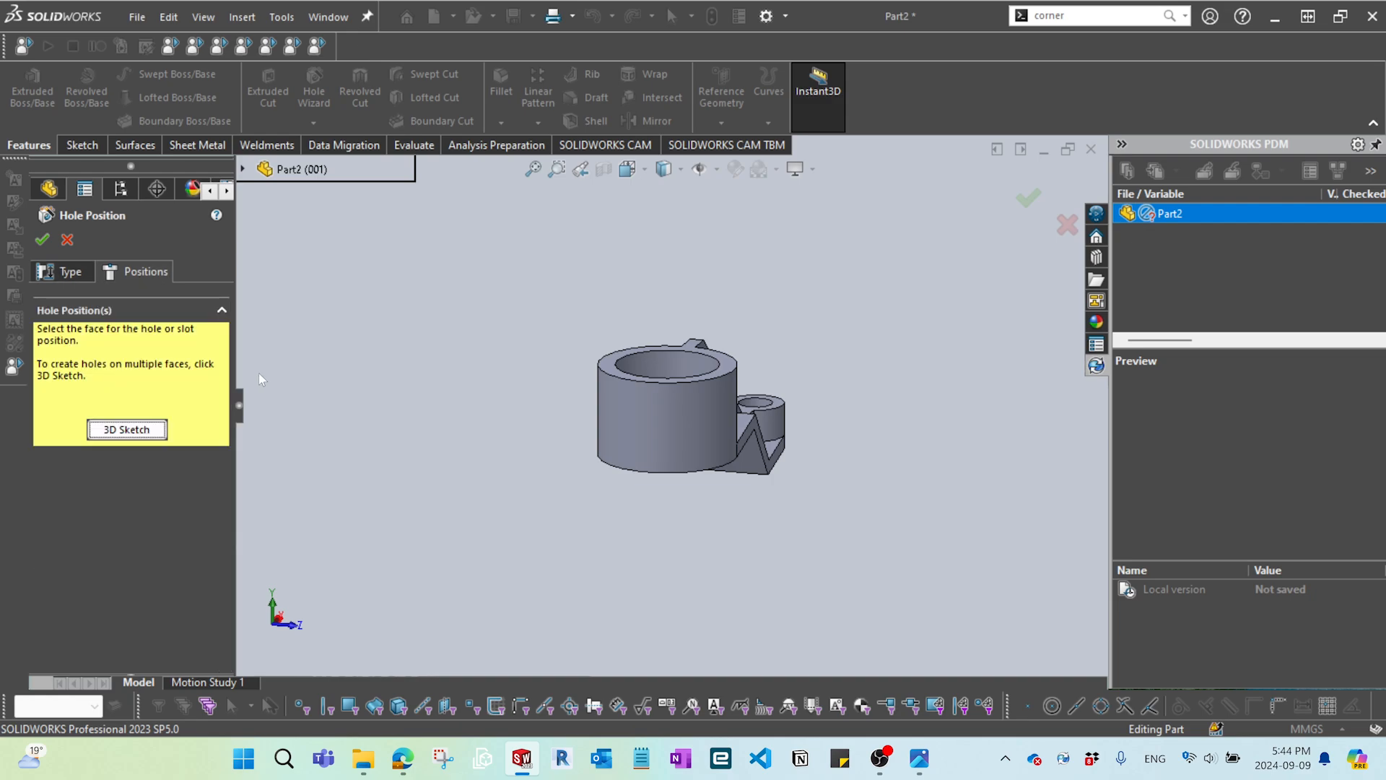
click(127, 429)
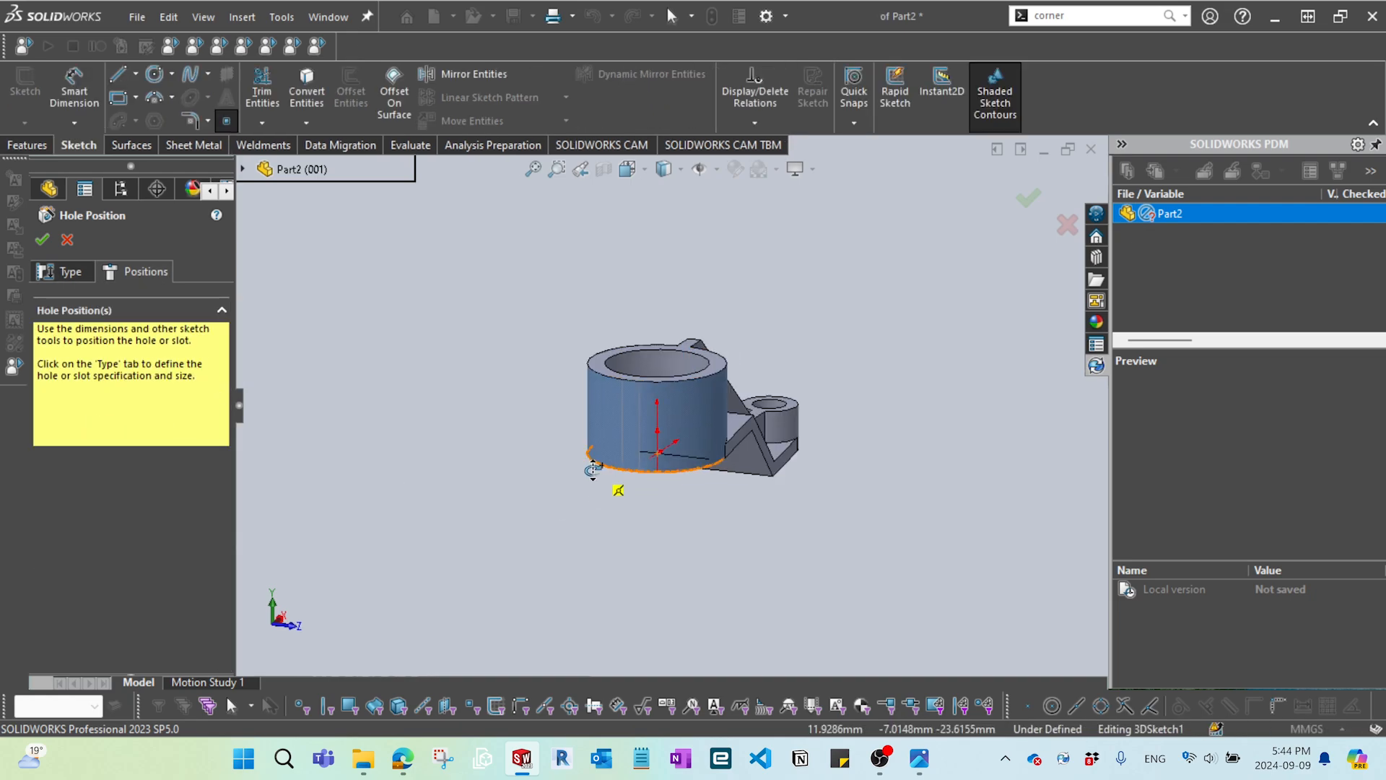
scroll(628, 440, down, 5)
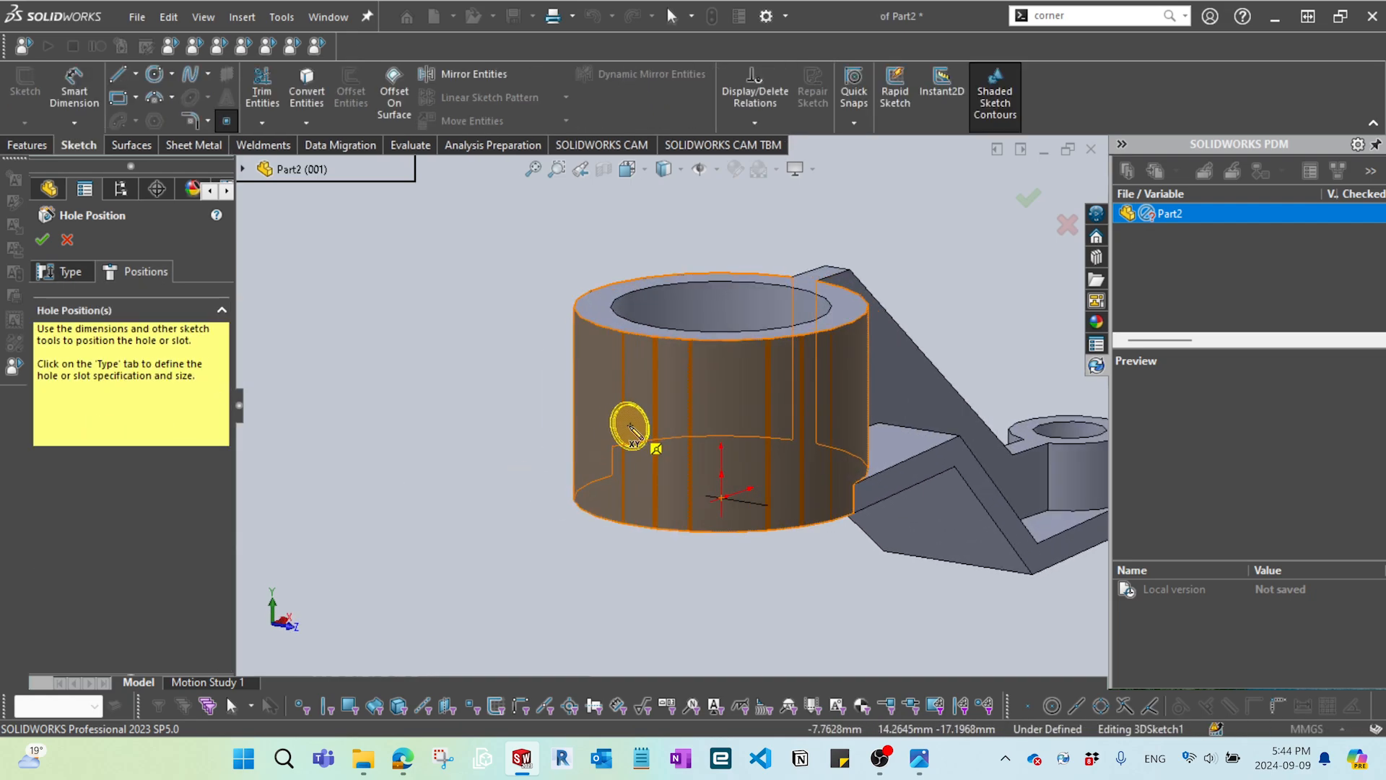
click(630, 426)
key(Escape)
middle_drag(661, 492, 695, 481)
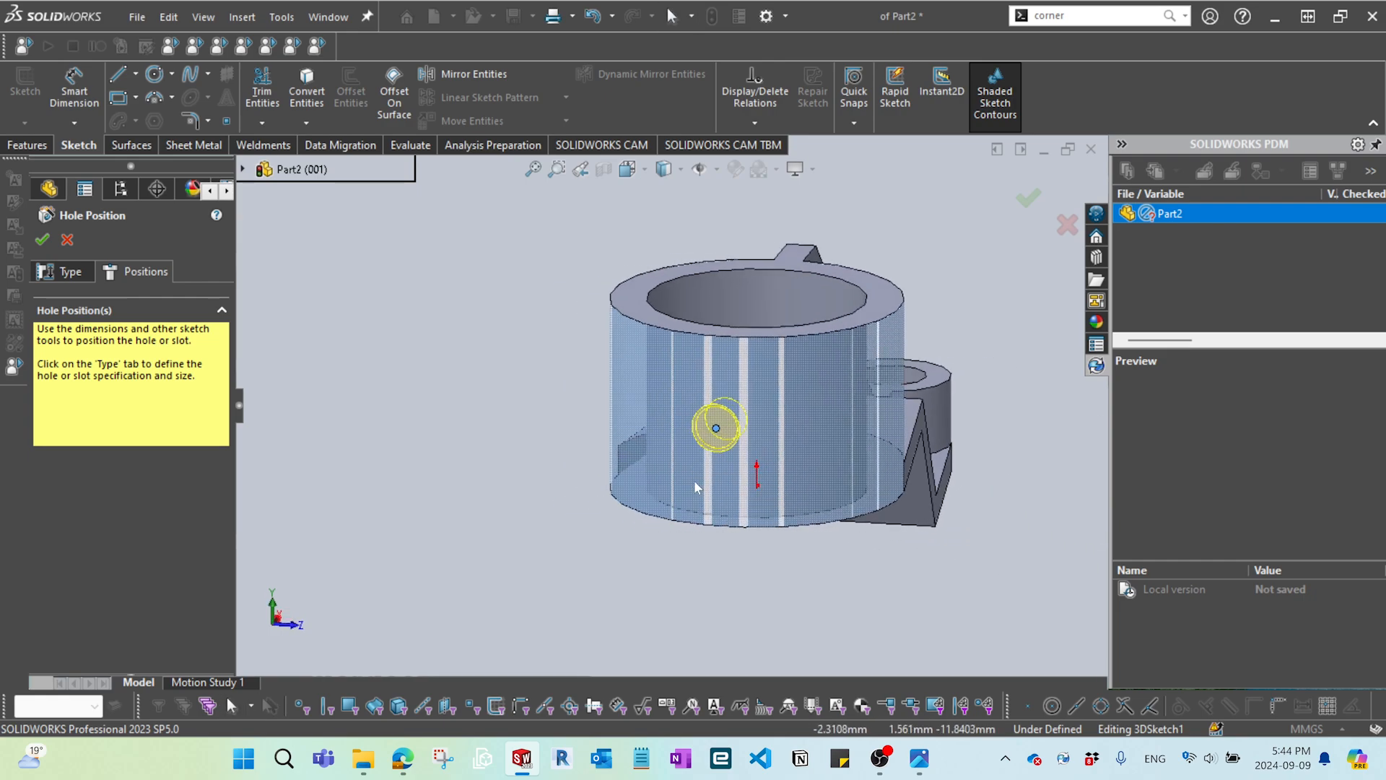
- Try to align the hole's centre point with the origin using an Along Y relation, and undo it
click(716, 428)
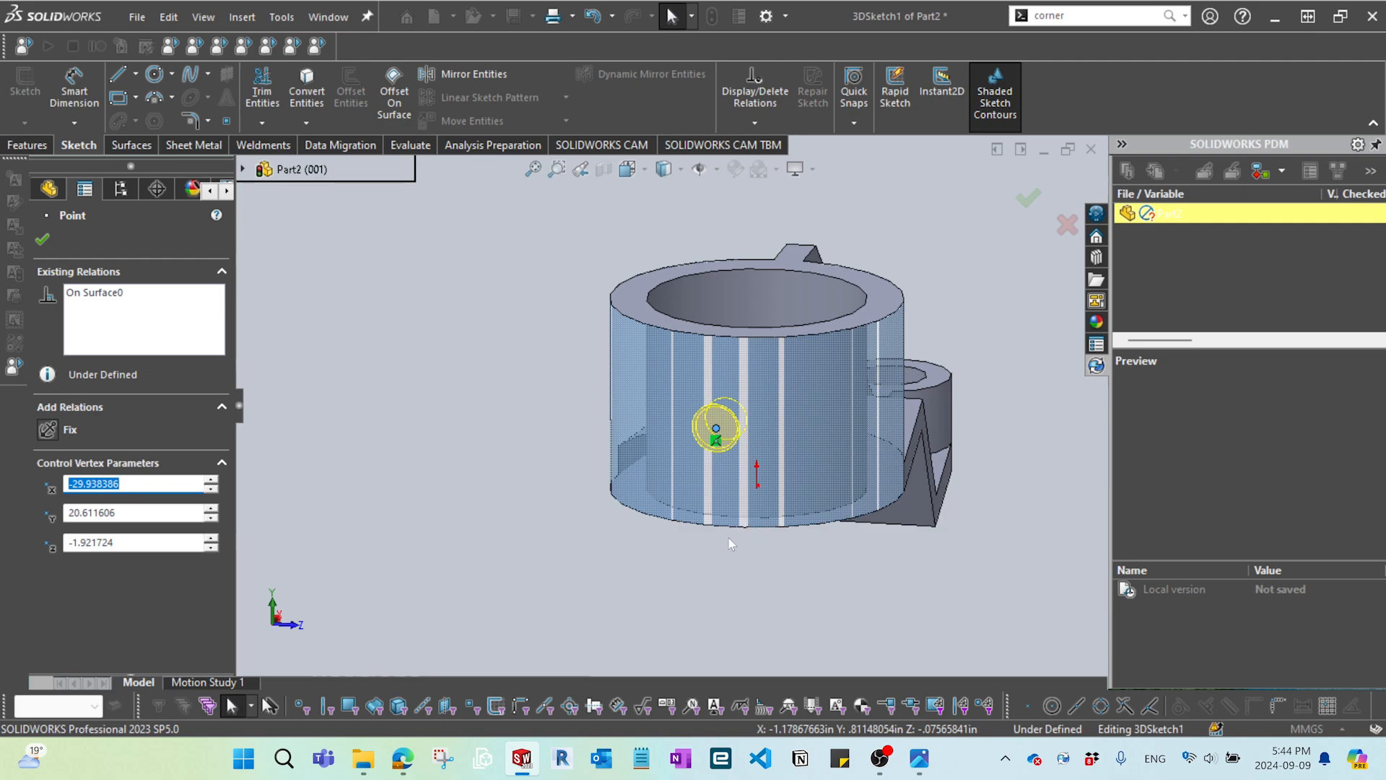
key(space)
click(508, 478)
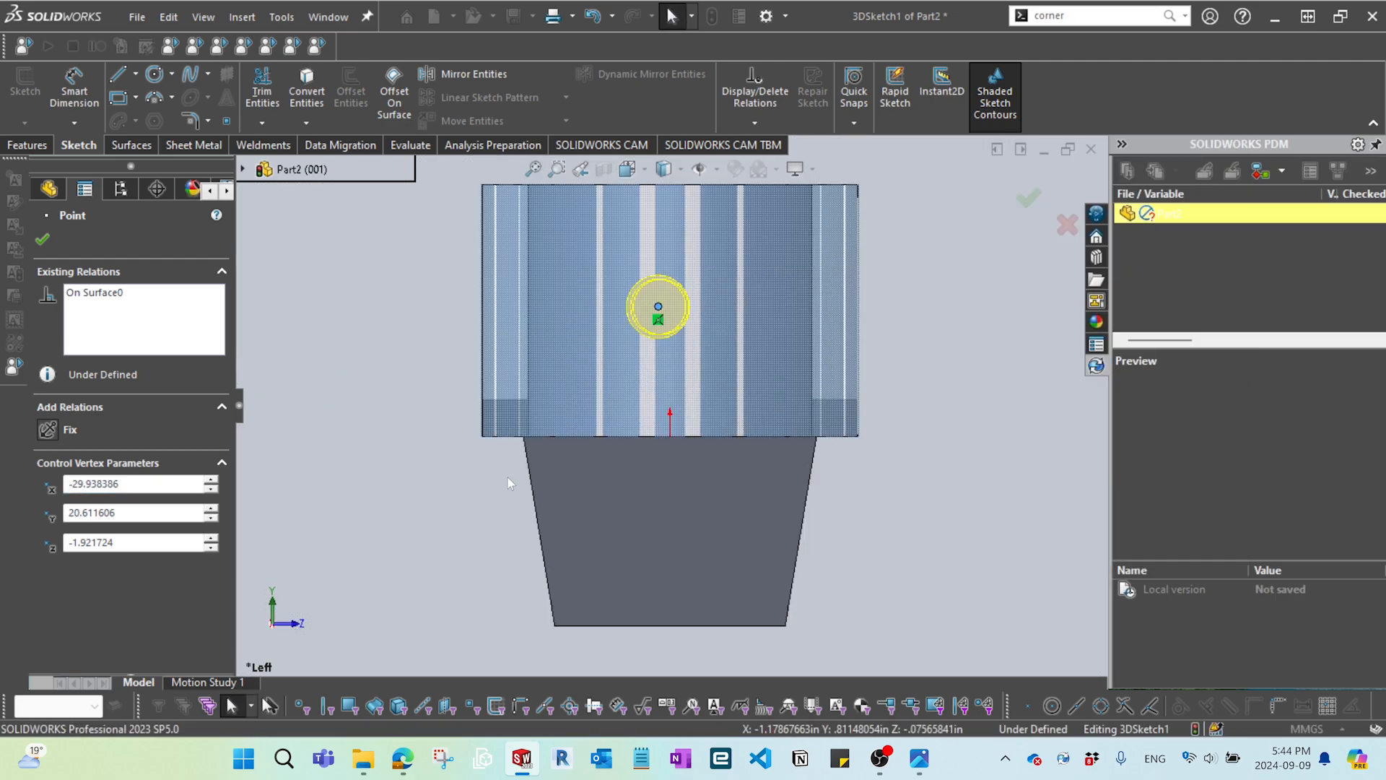
scroll(676, 397, down, 2)
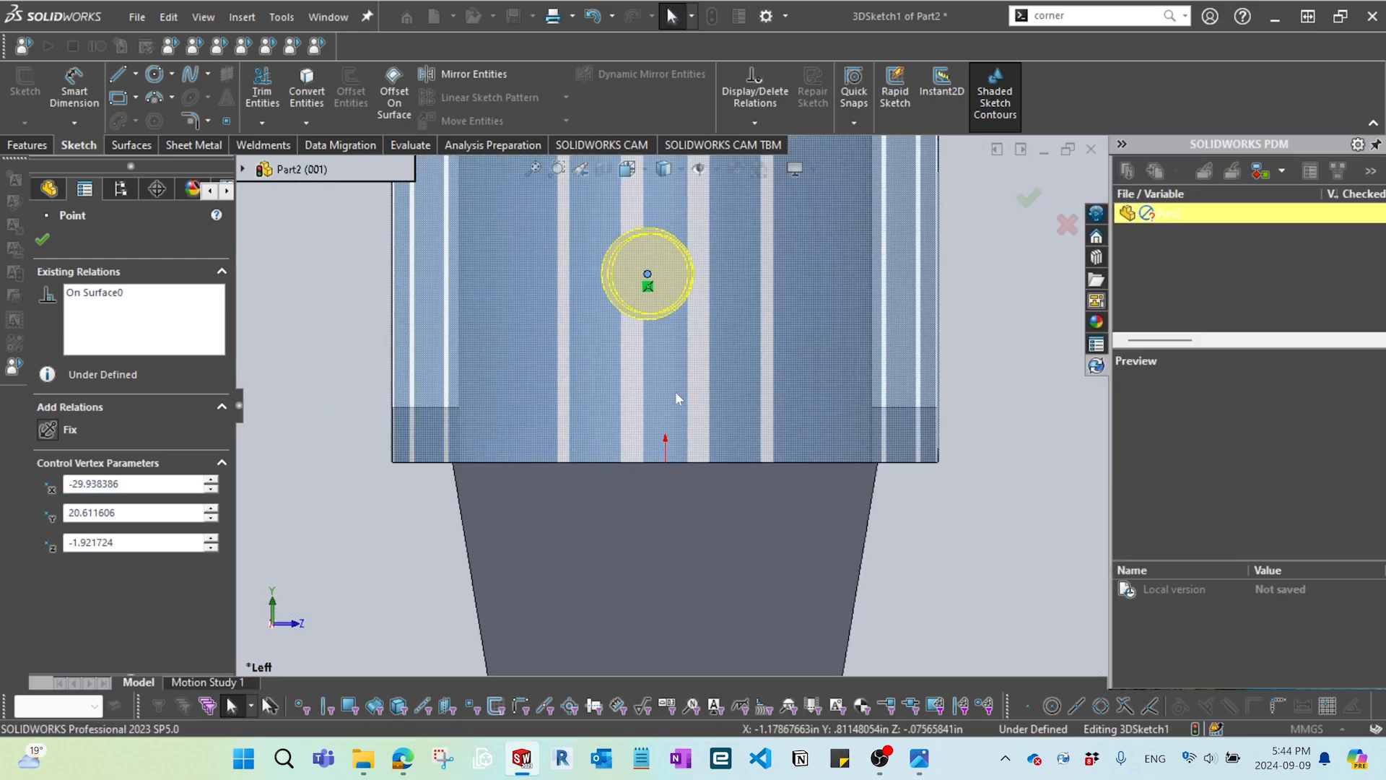
ctrl+click(665, 463)
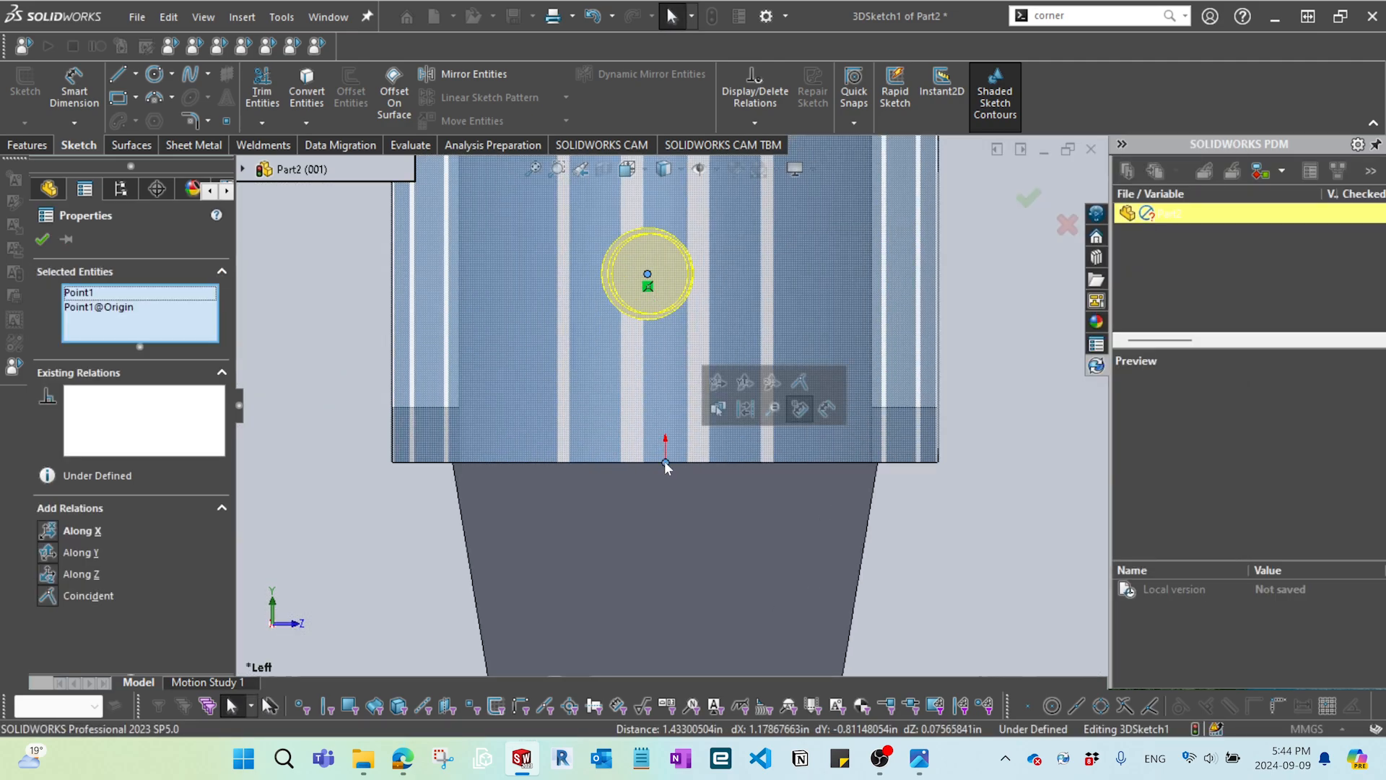
click(747, 385)
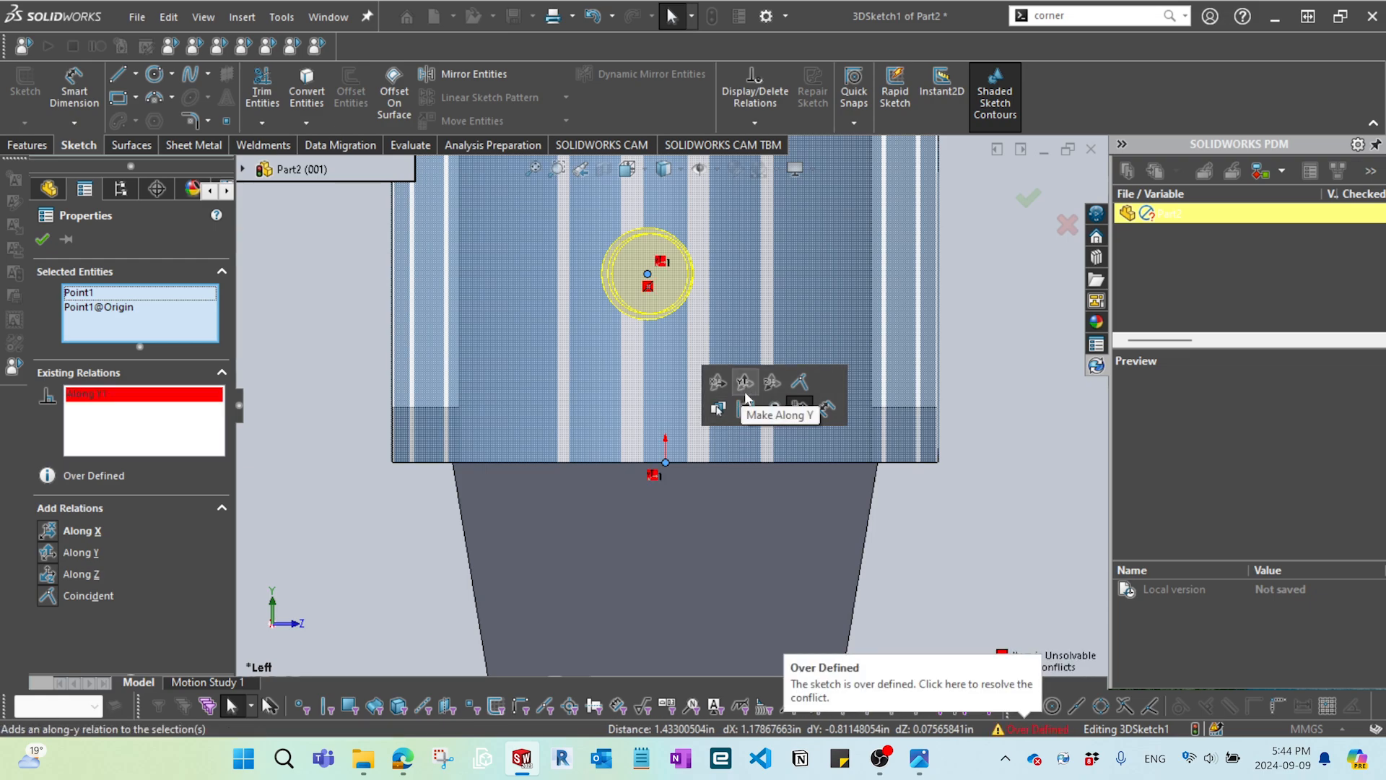
key(ctrl+z)
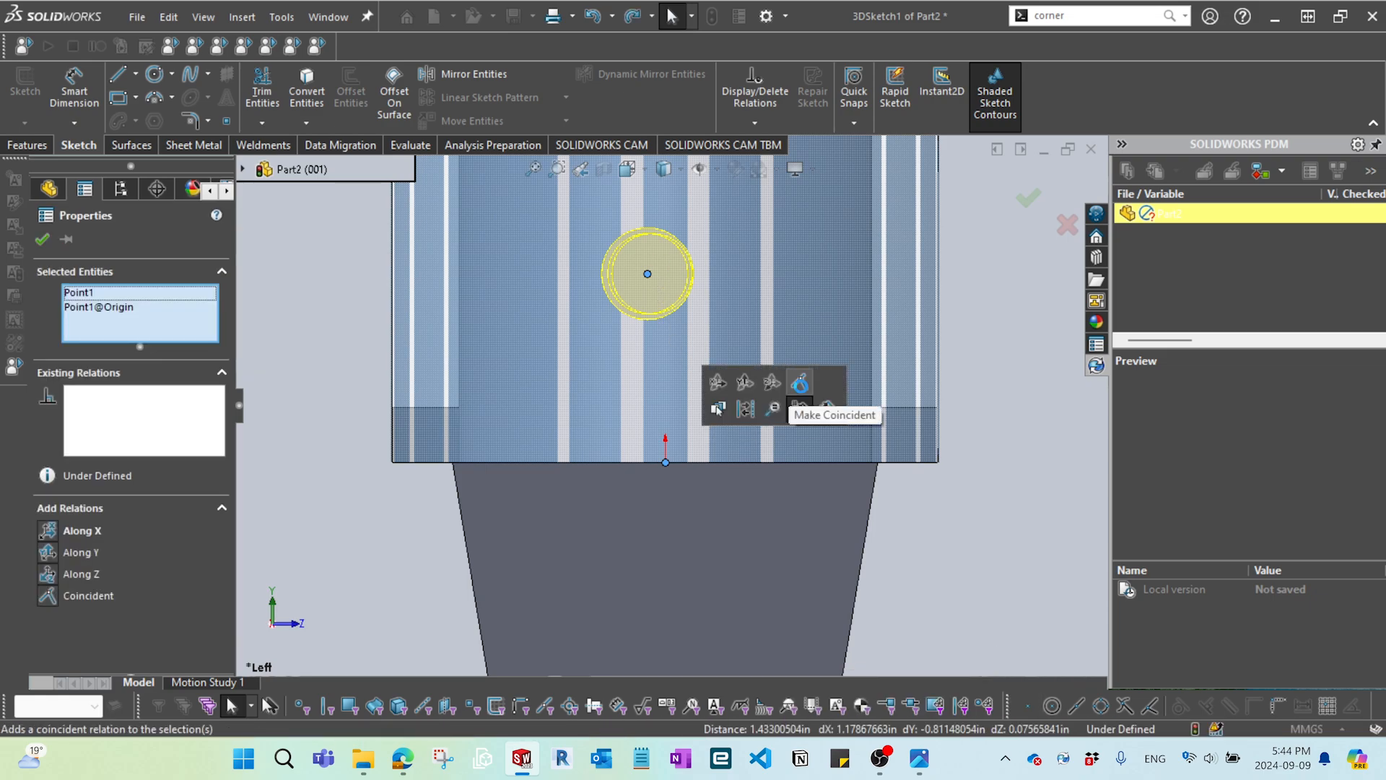
- Try to dimension the distance between the hole's centre point and the origin
click(787, 395)
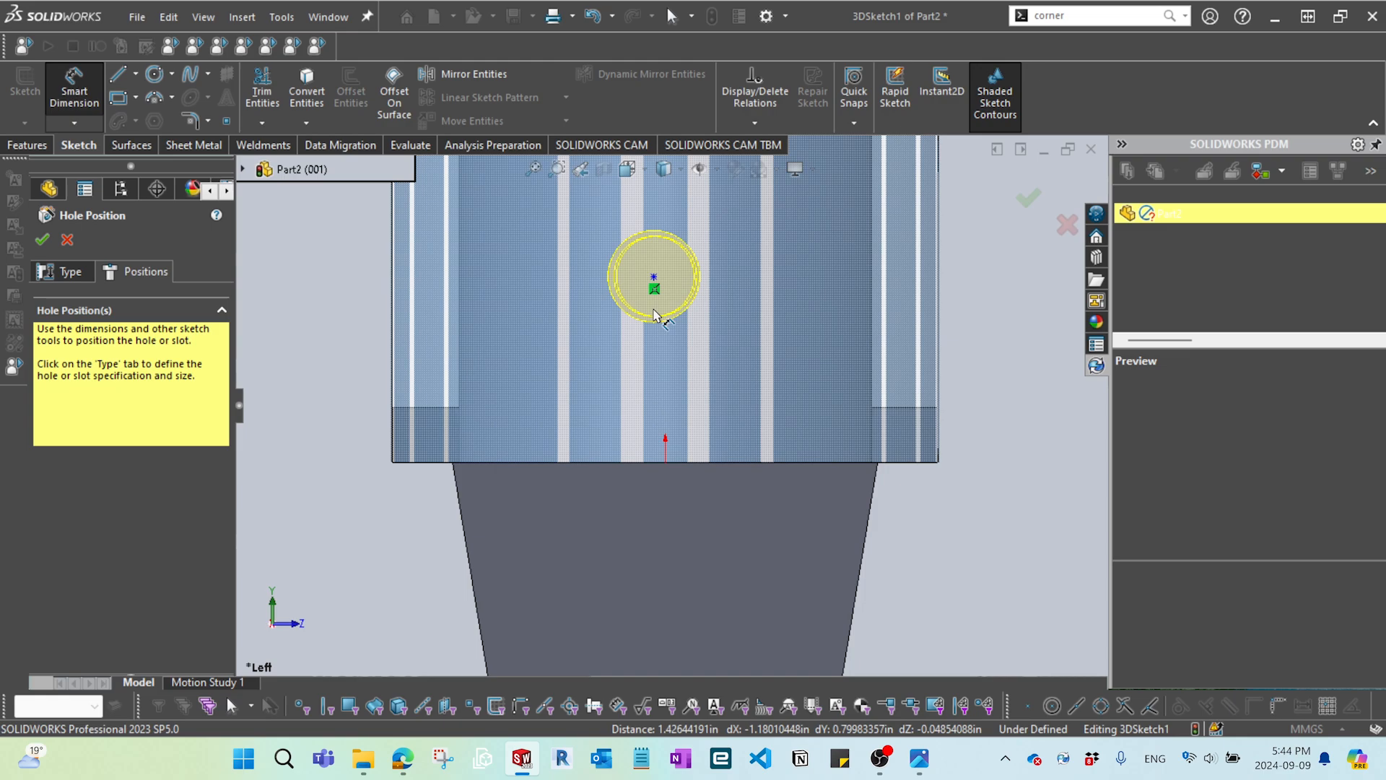
click(655, 277)
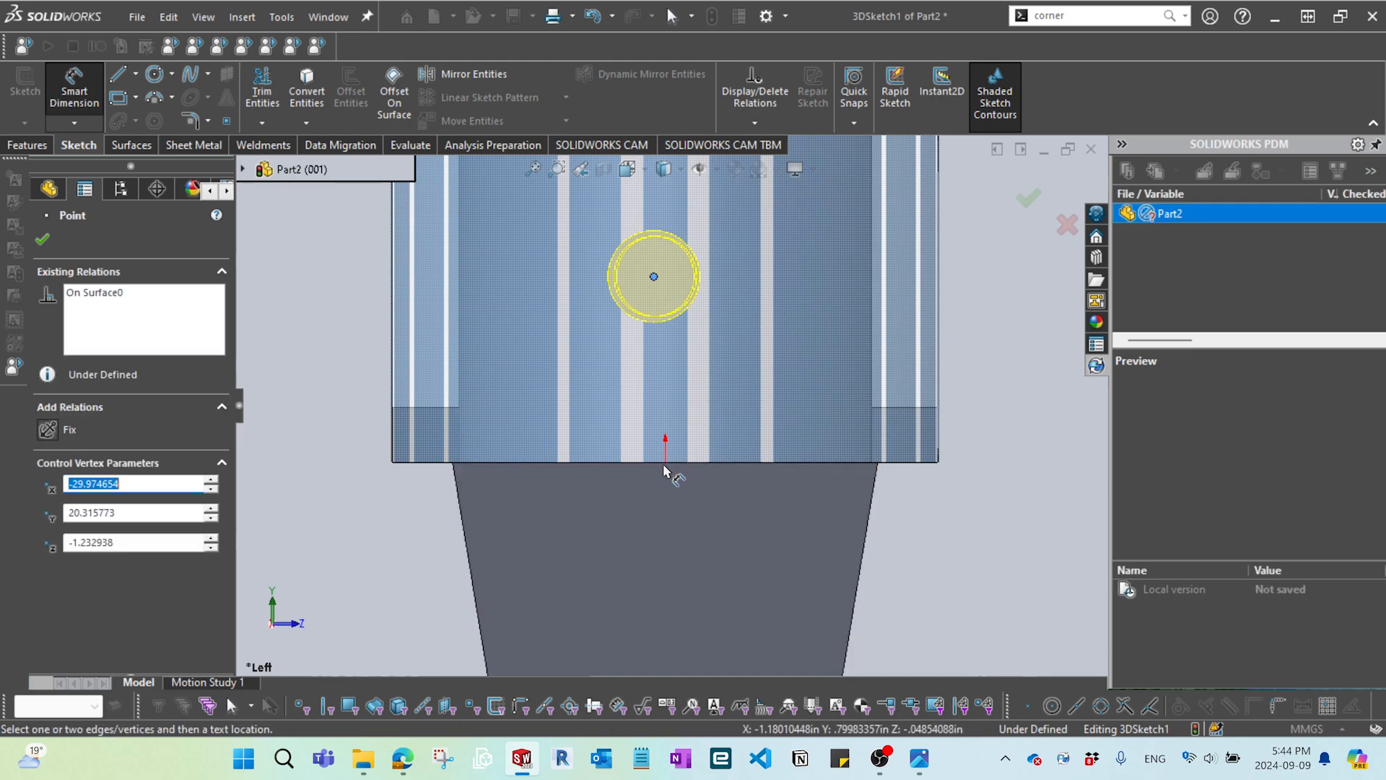
click(665, 463)
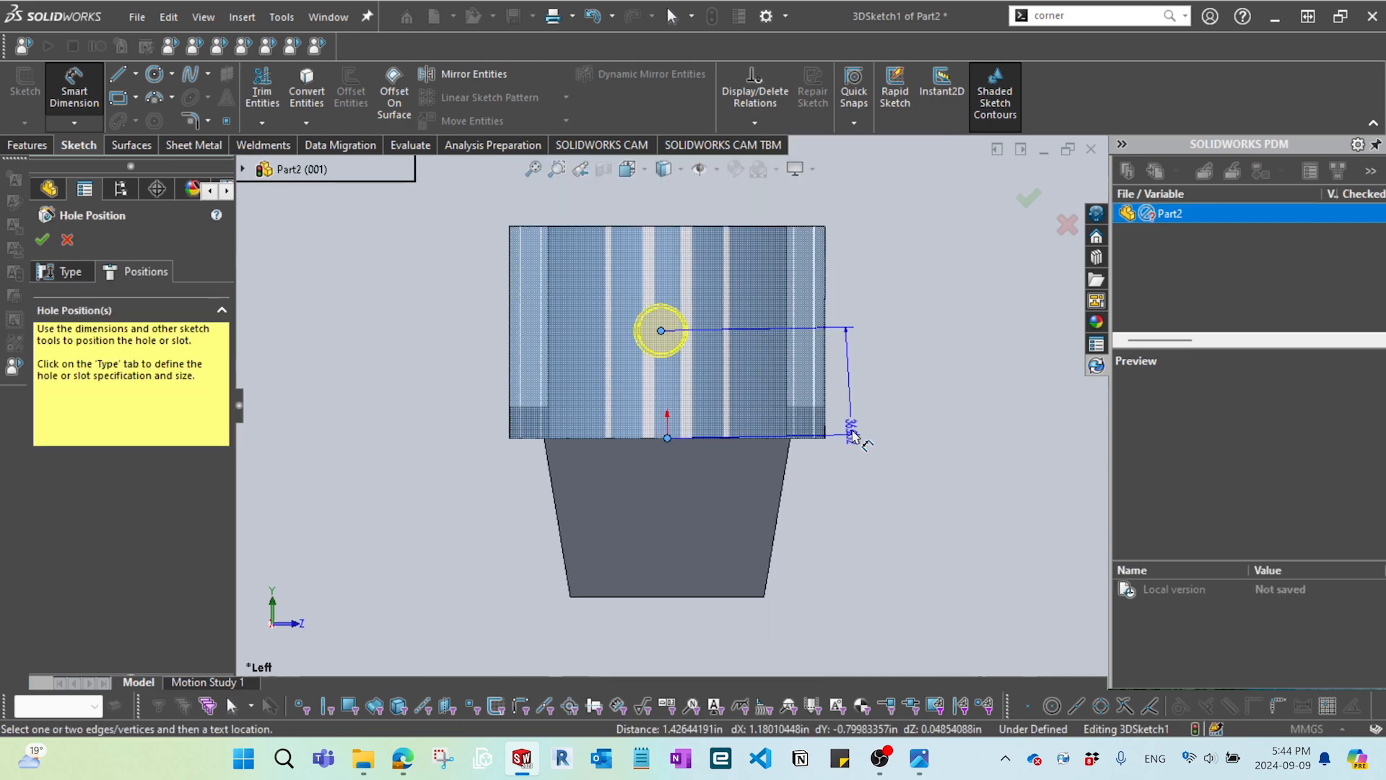
click(79, 272)
- Constrain the tapped hole's centre point to the Front Plane with an On Plane relation
middle_drag(578, 469, 394, 458)
scroll(385, 441, up, 4)
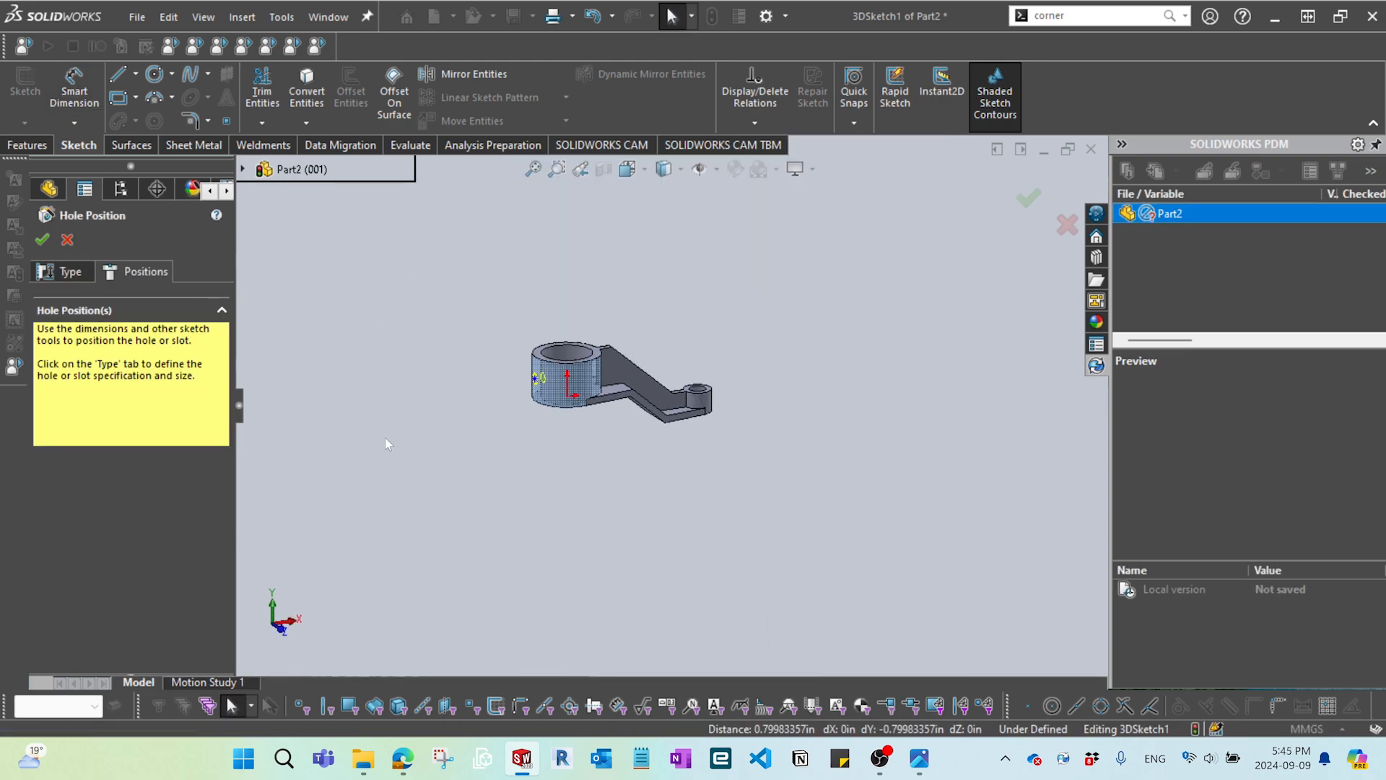
scroll(382, 368, down, 4)
click(50, 189)
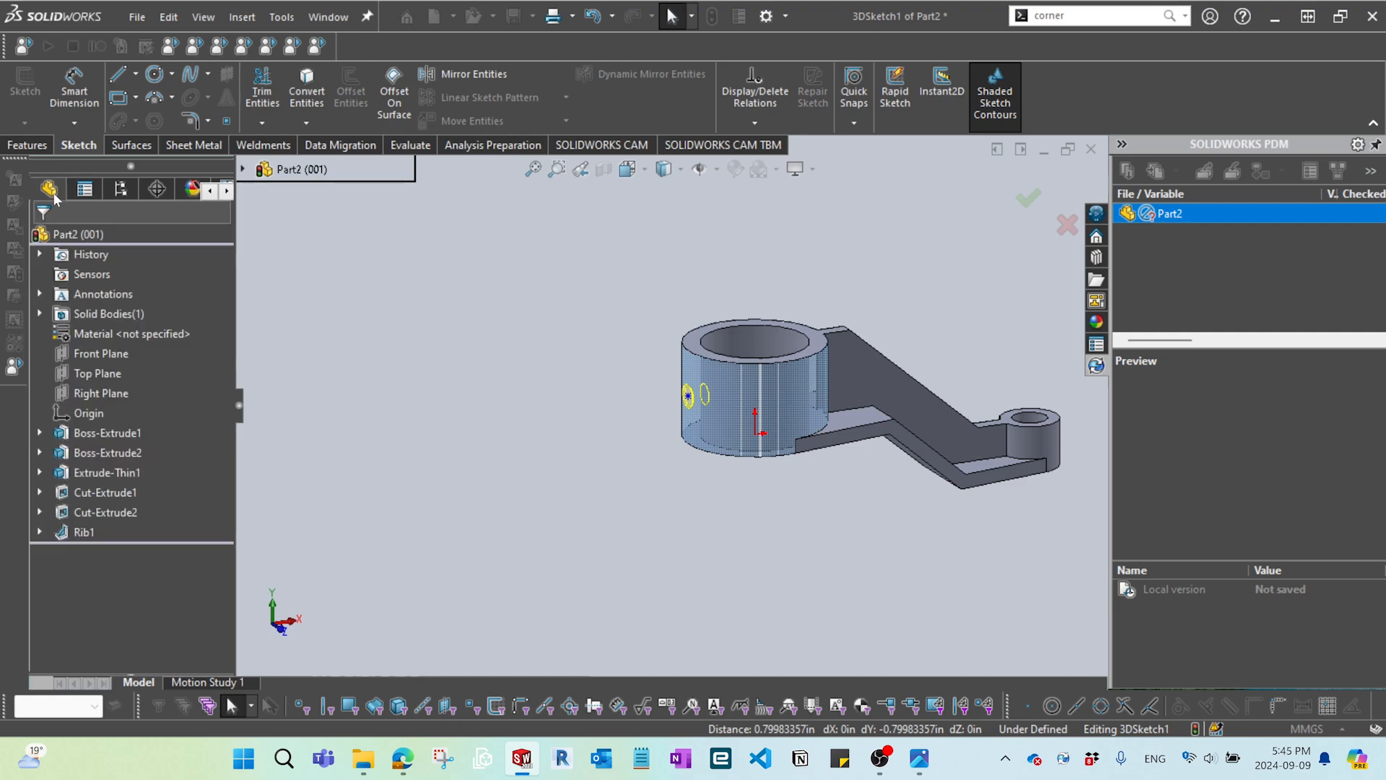
click(107, 354)
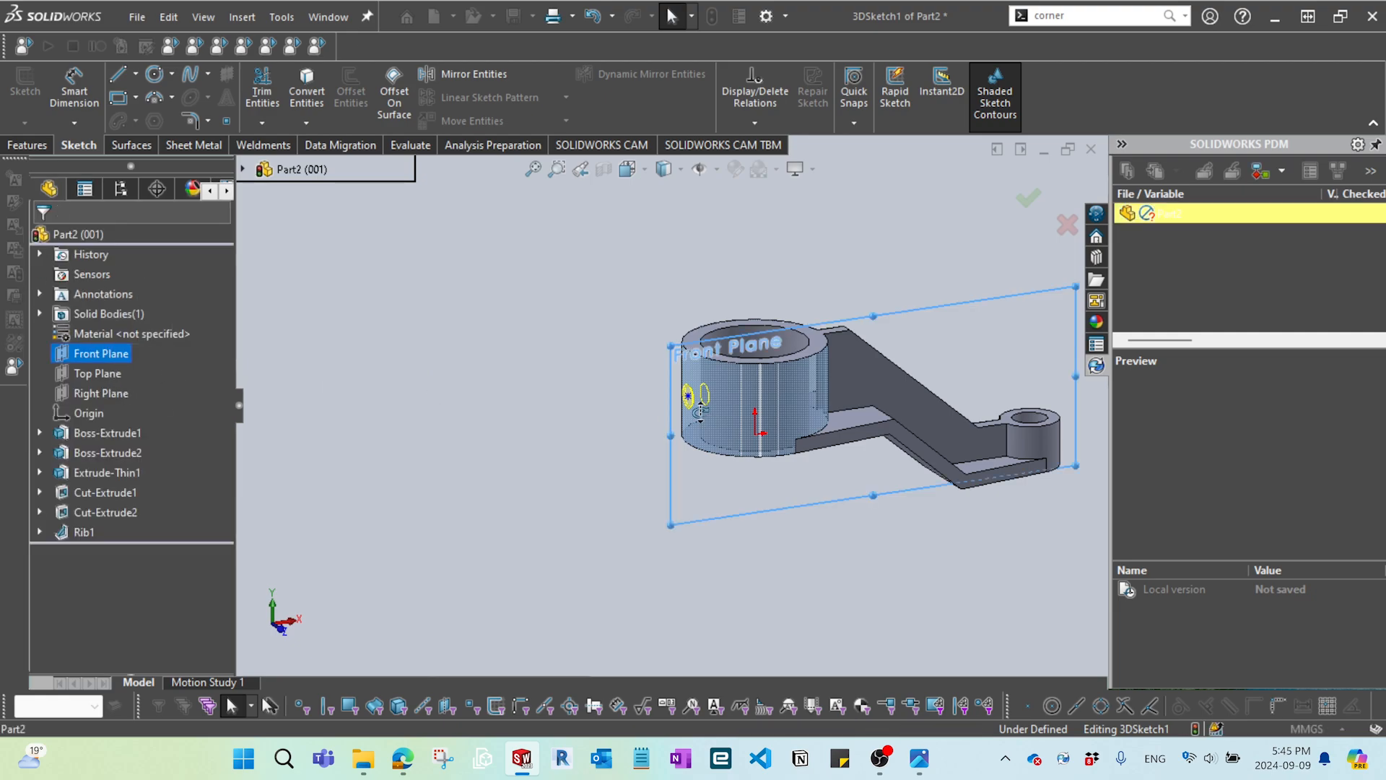
scroll(691, 407, down, 5)
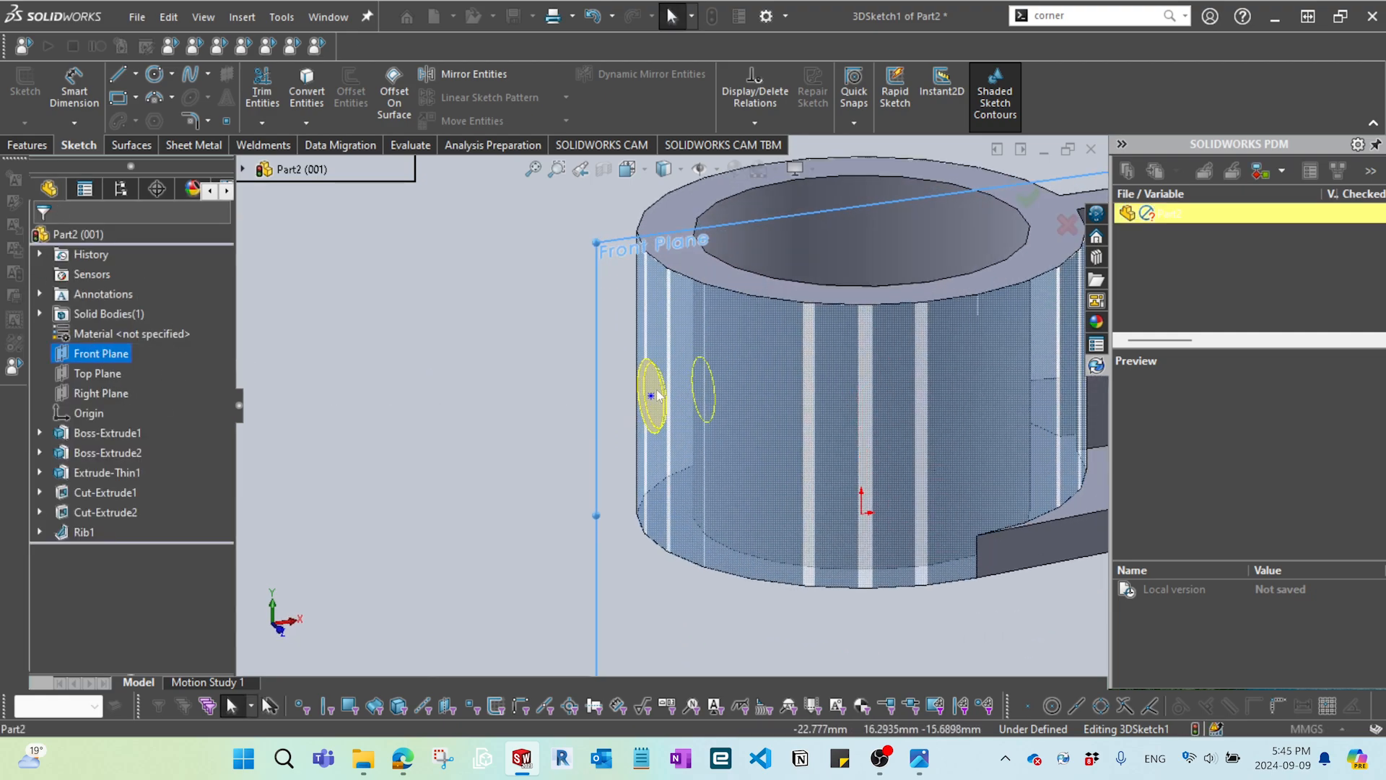
ctrl+click(652, 397)
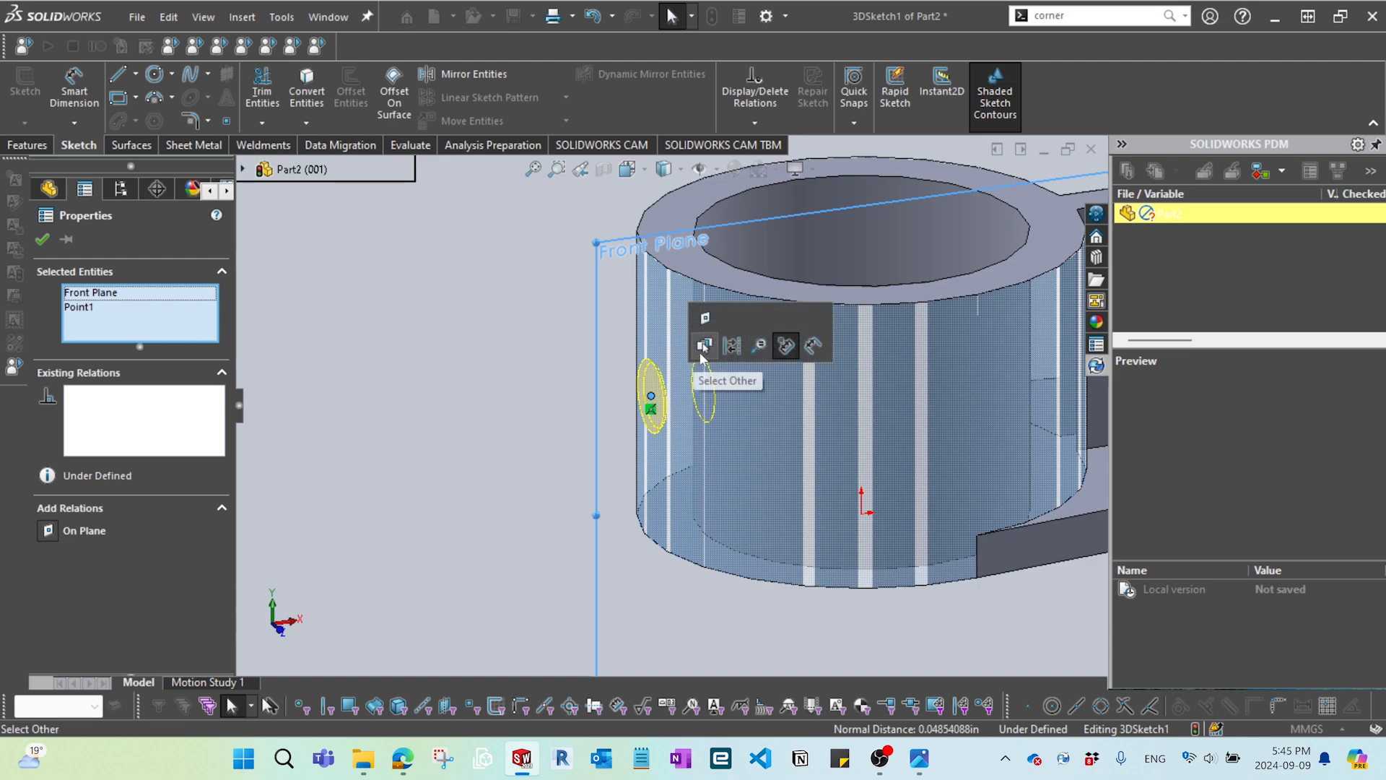
click(706, 319)
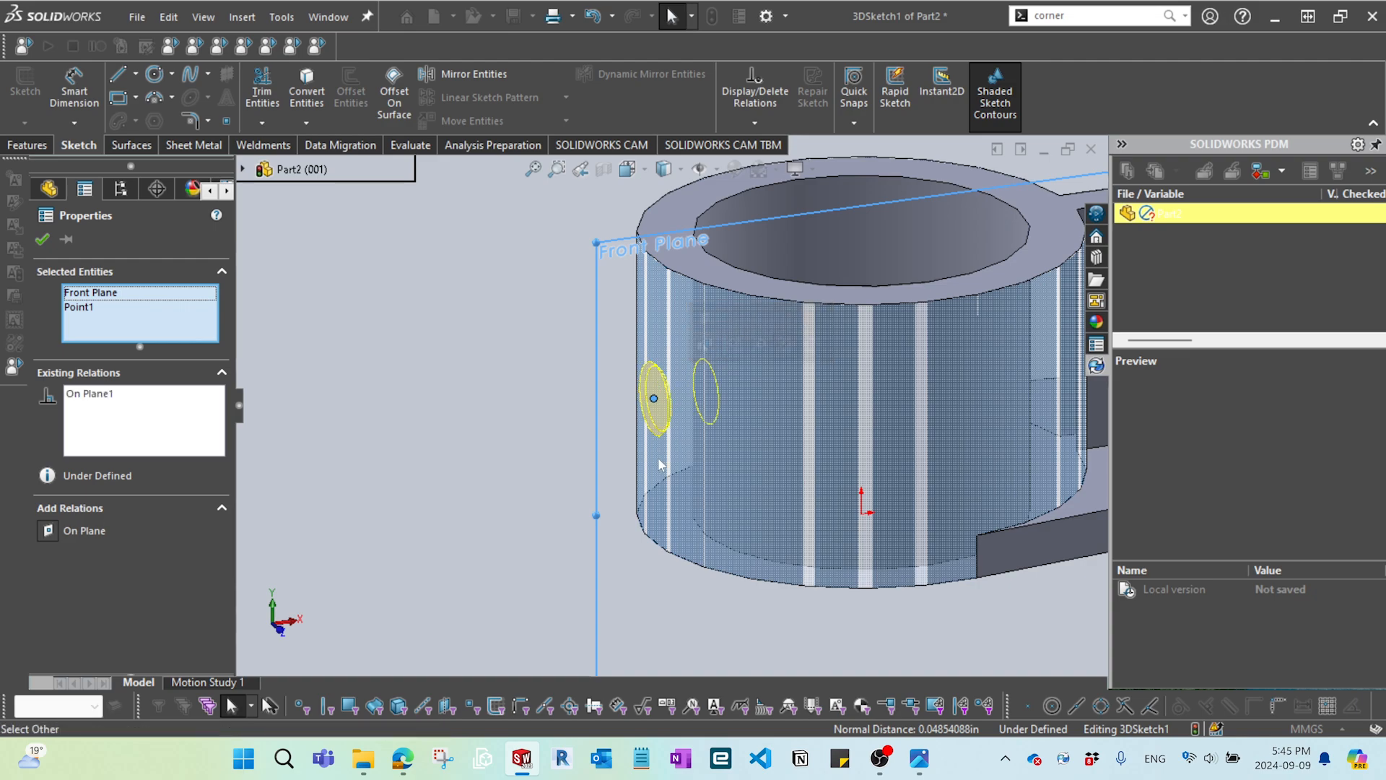
scroll(657, 425, up, 3)
scroll(657, 425, down, 4)
key(Escape)
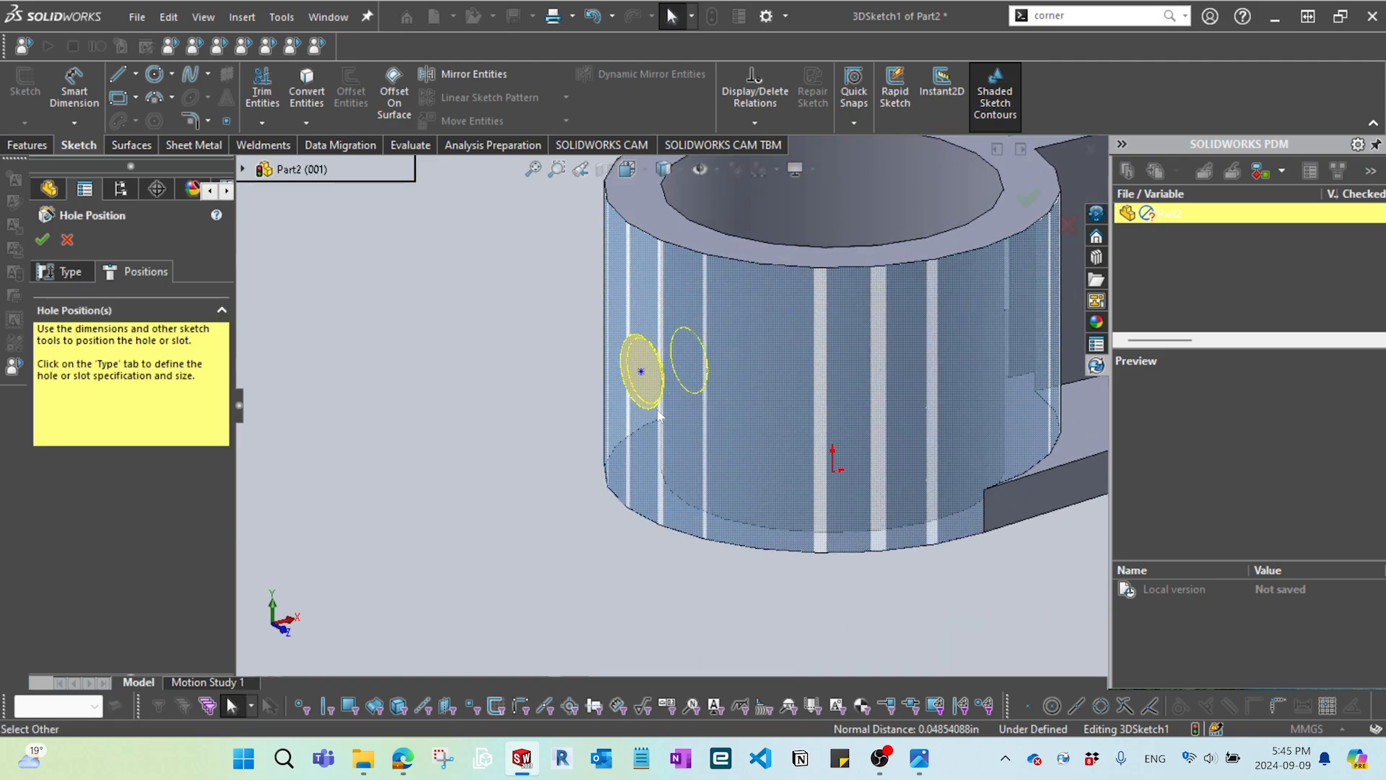
- Dimension the hole's centre point 20 mm above the large cylinder's bottom face and finish the tapped hole
scroll(656, 419, up, 1)
mouse_move(648, 390)
middle_down()
mouse_move(725, 405)
mouse_move(648, 384)
mouse_move(695, 532)
middle_up()
click(654, 382)
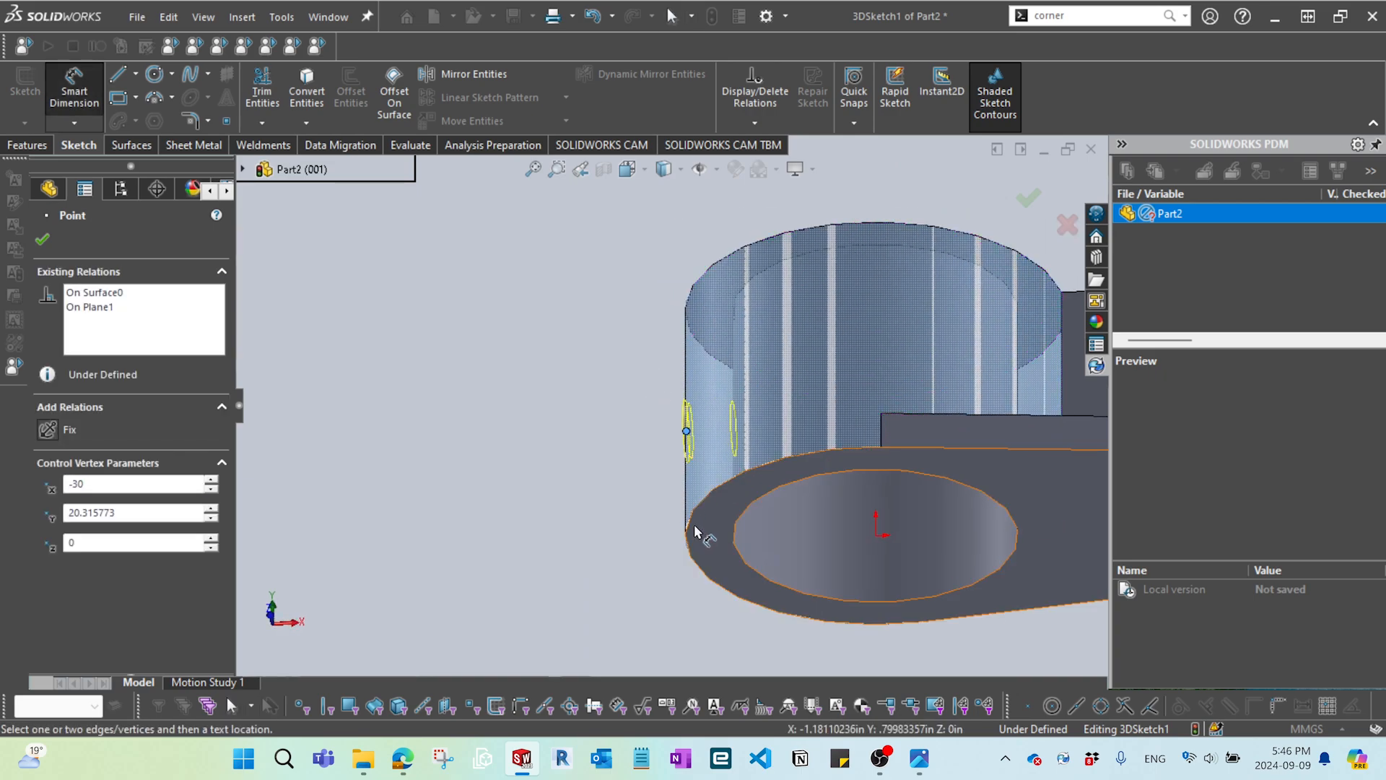
click(694, 532)
click(630, 491)
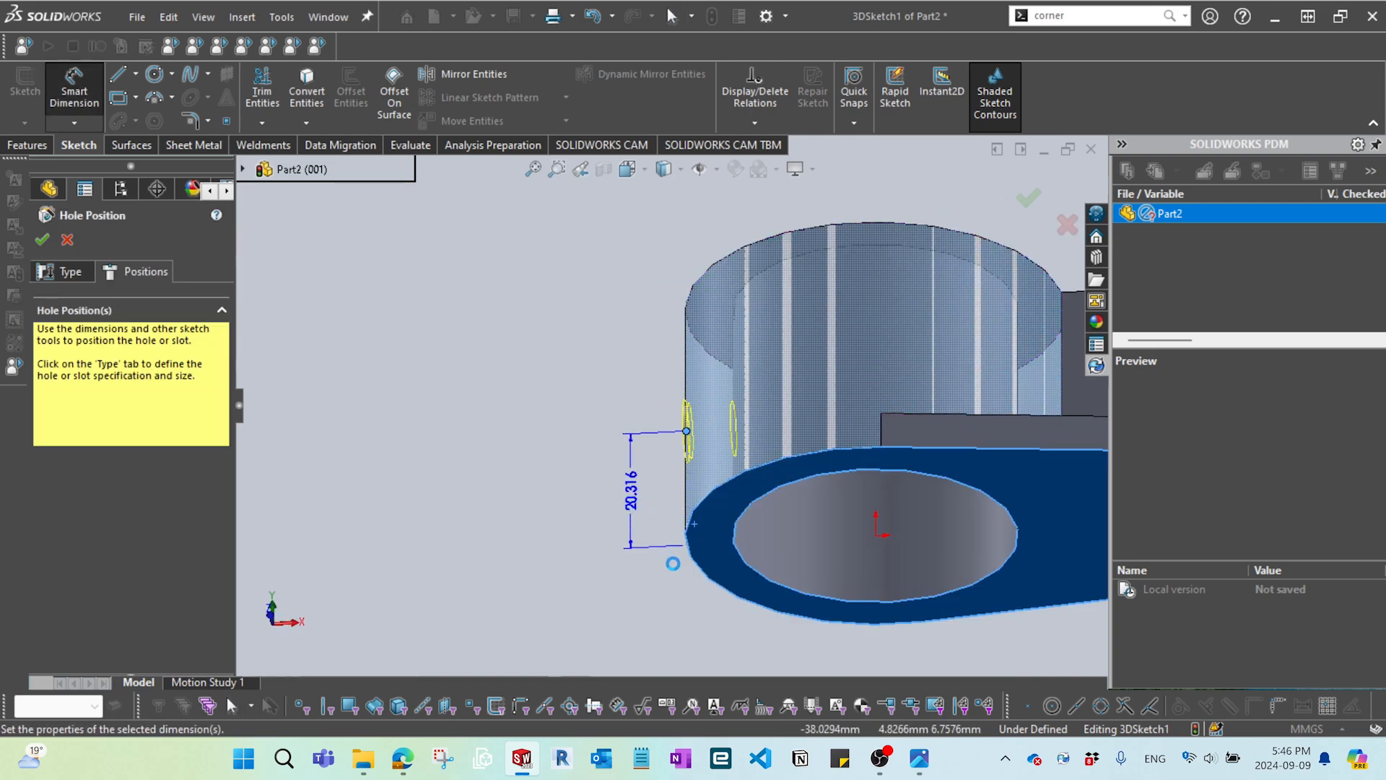
key(Return)
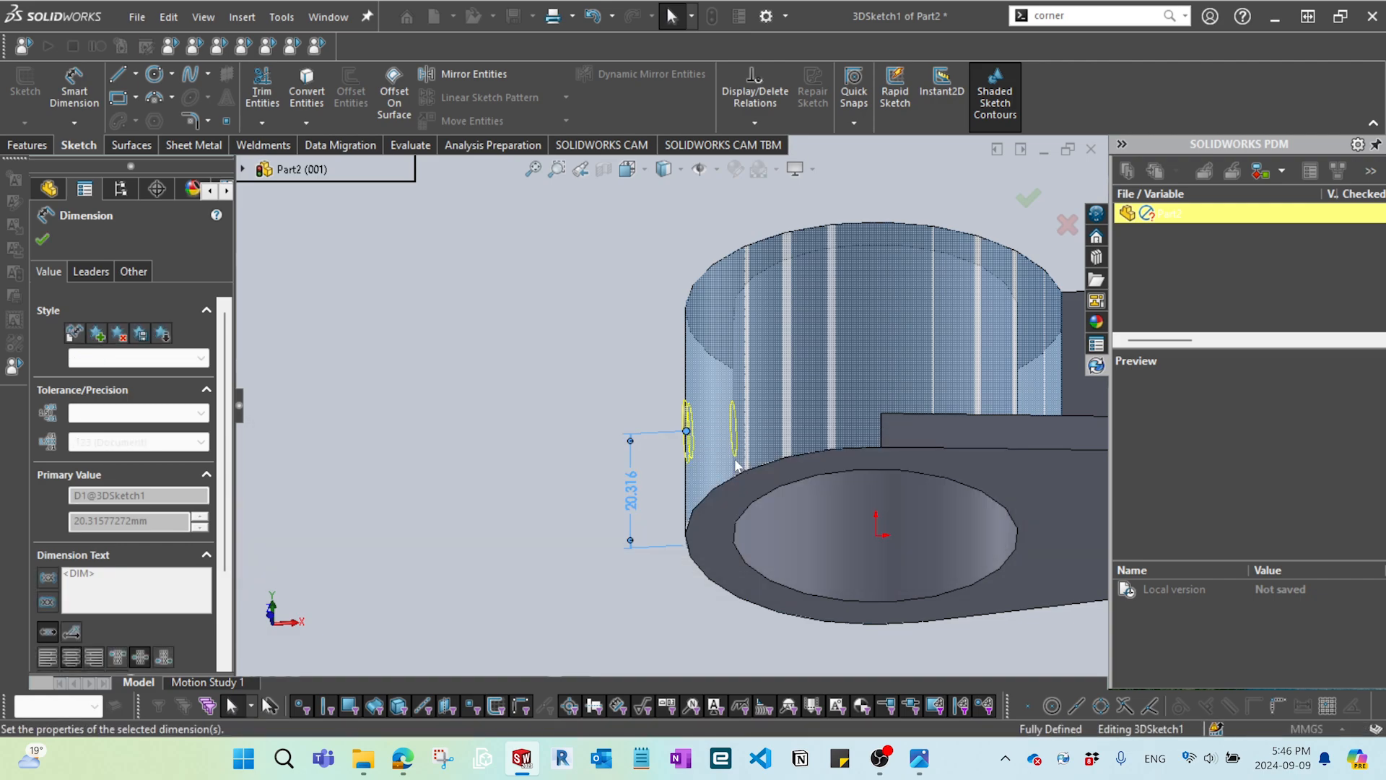
scroll(706, 480, up, 4)
middle_drag(711, 482, 807, 563)
scroll(801, 415, down, 4)
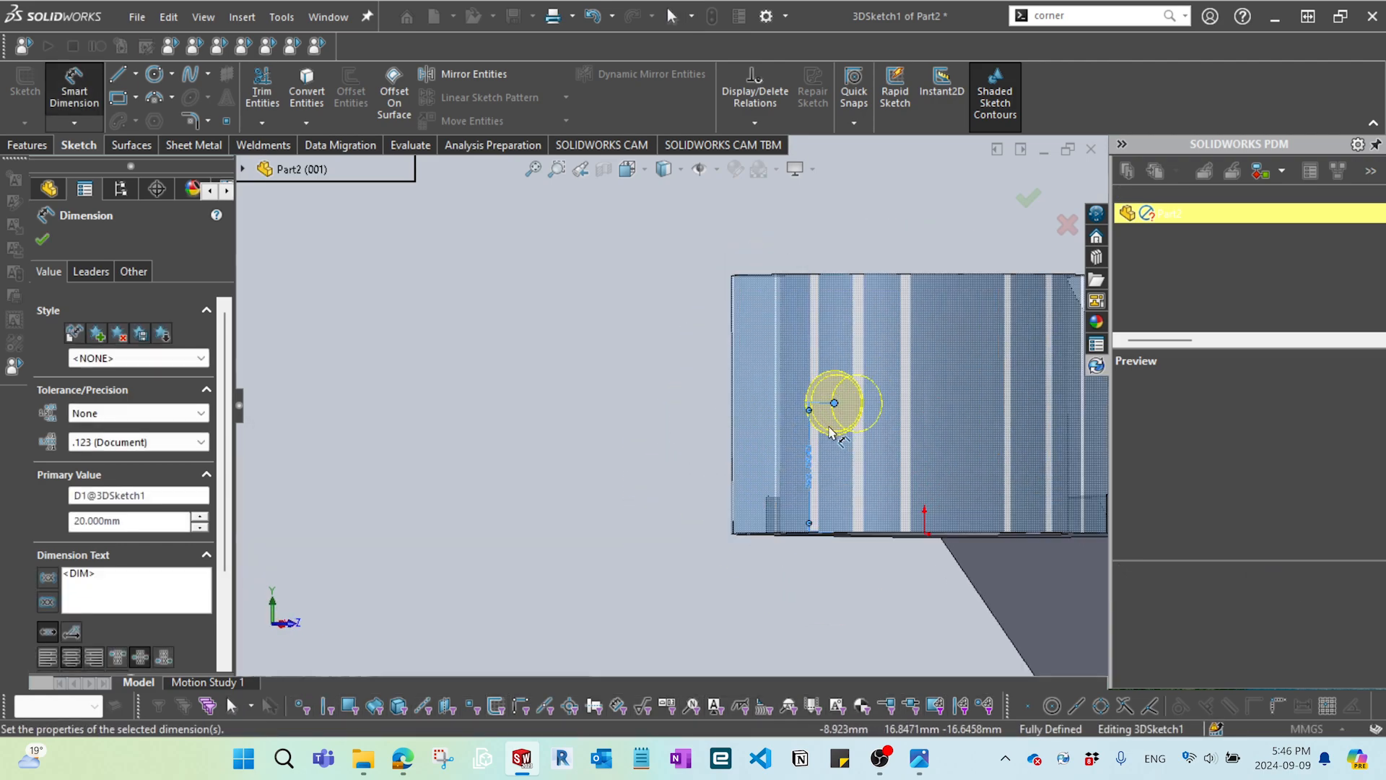
scroll(830, 434, down, 4)
middle_drag(817, 439, 762, 433)
key(Escape)
scroll(799, 402, down, 2)
scroll(801, 401, up, 6)
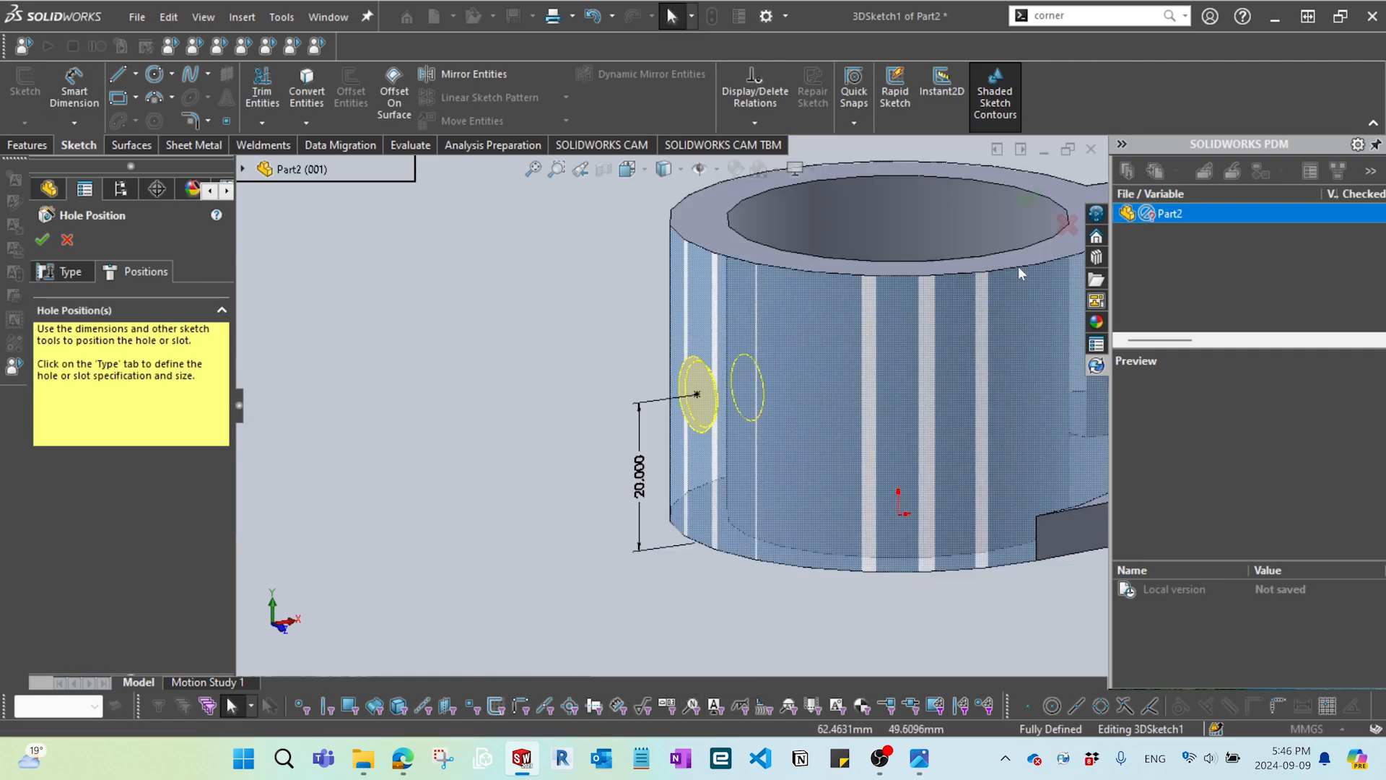
scroll(1019, 273, up, 4)
click(1028, 198)
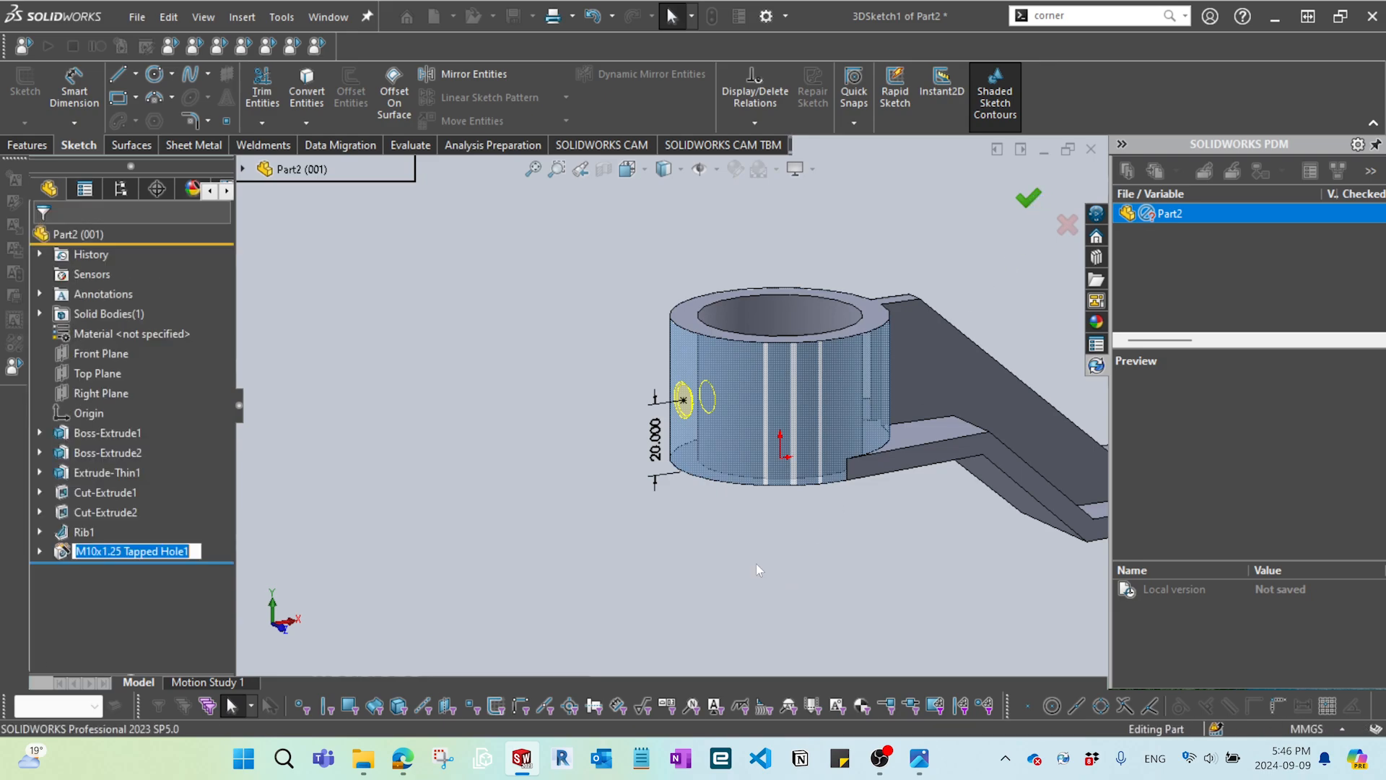
click(748, 566)
- Examine the tapped hole through the large cylinder's wall from outside and inside the bore
scroll(734, 441, down, 2)
middle_drag(722, 435, 745, 434)
scroll(617, 385, down, 6)
middle_drag(616, 385, 640, 436)
scroll(777, 383, up, 7)
middle_drag(756, 392, 678, 481)
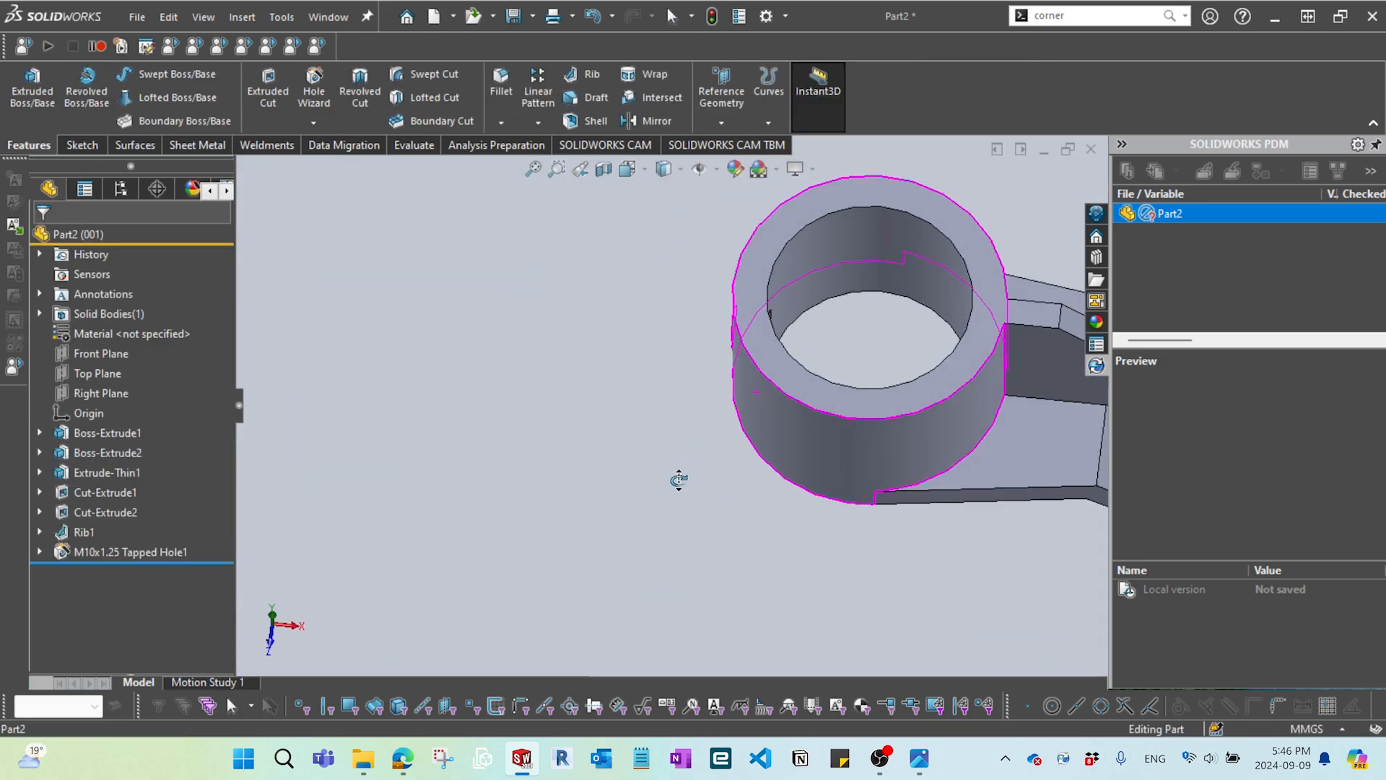
scroll(838, 375, up, 1)
middle_drag(838, 376, 845, 296)
scroll(843, 330, down, 4)
scroll(843, 330, up, 1)
scroll(850, 330, up, 3)
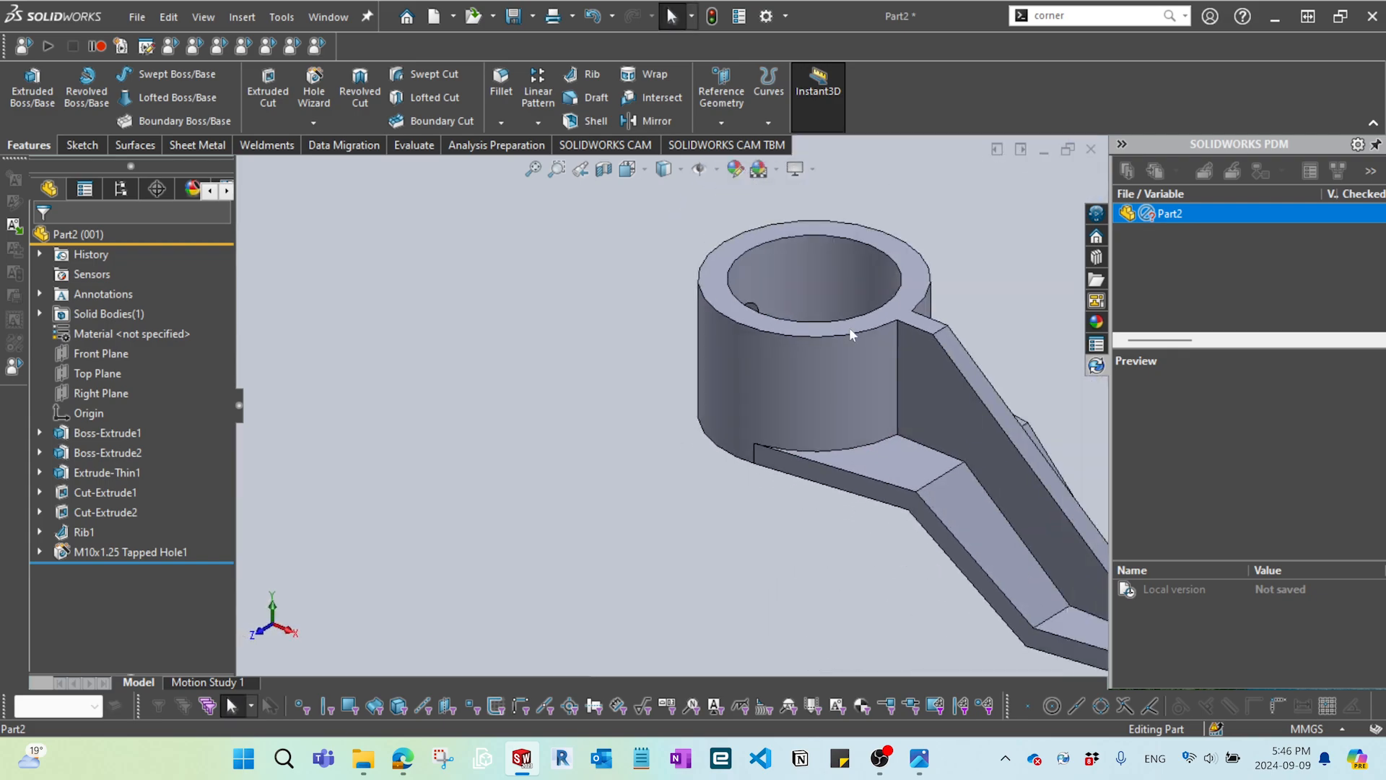
scroll(658, 419, up, 4)
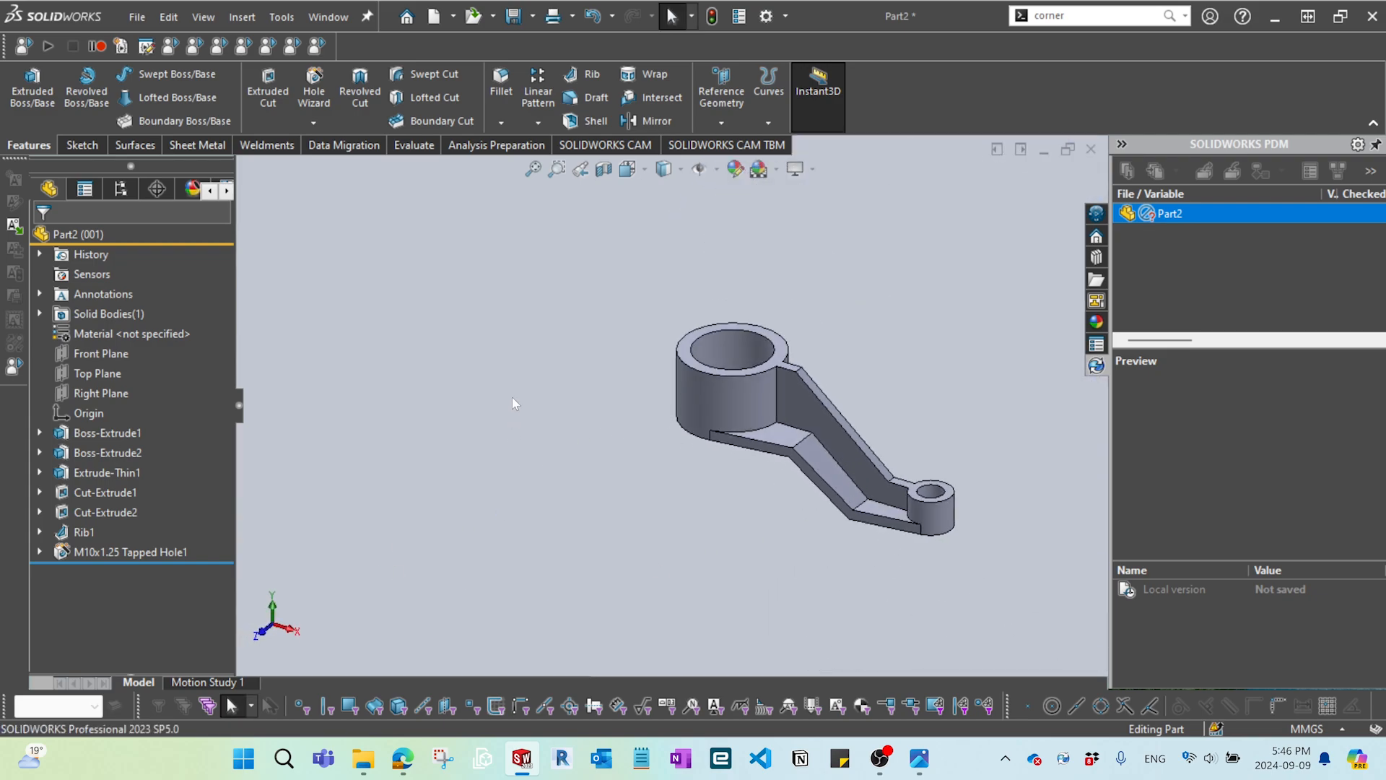
click(588, 98)
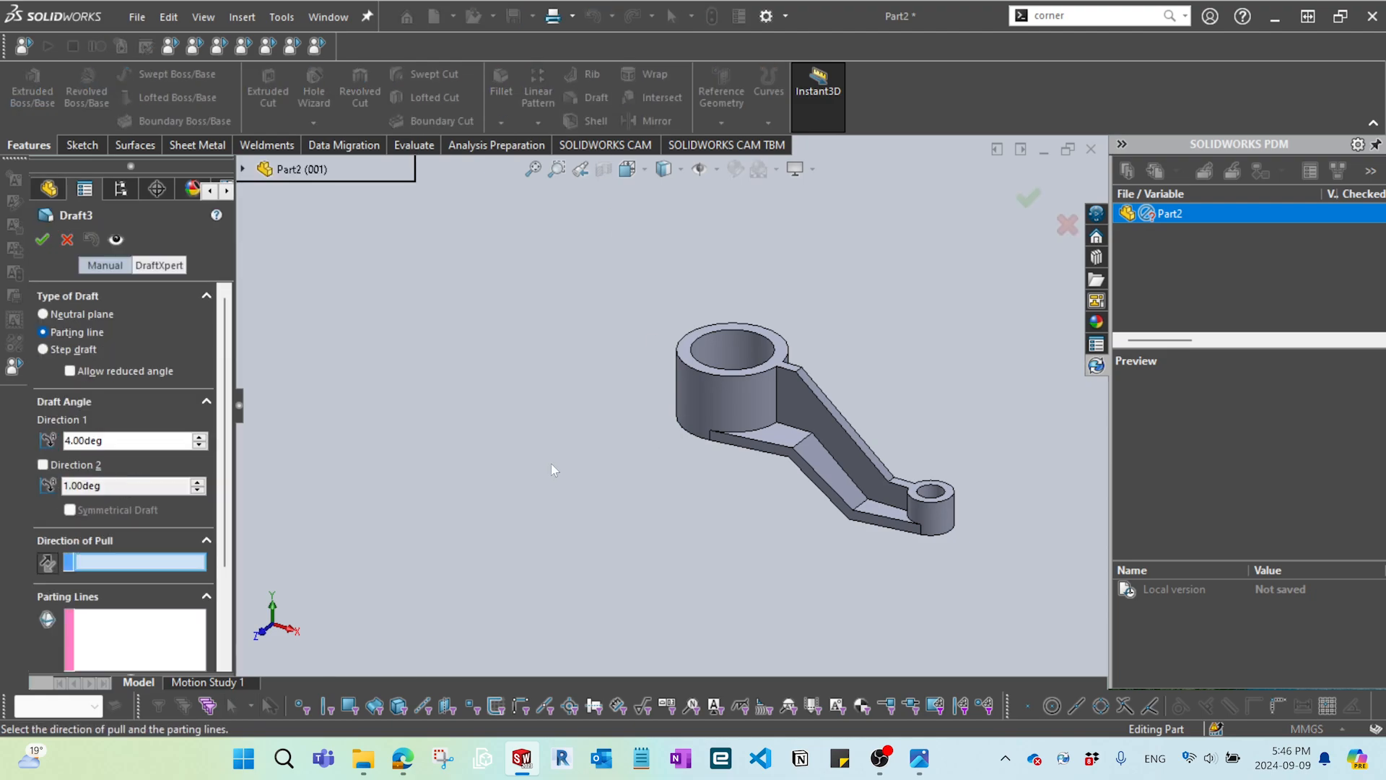
click(83, 313)
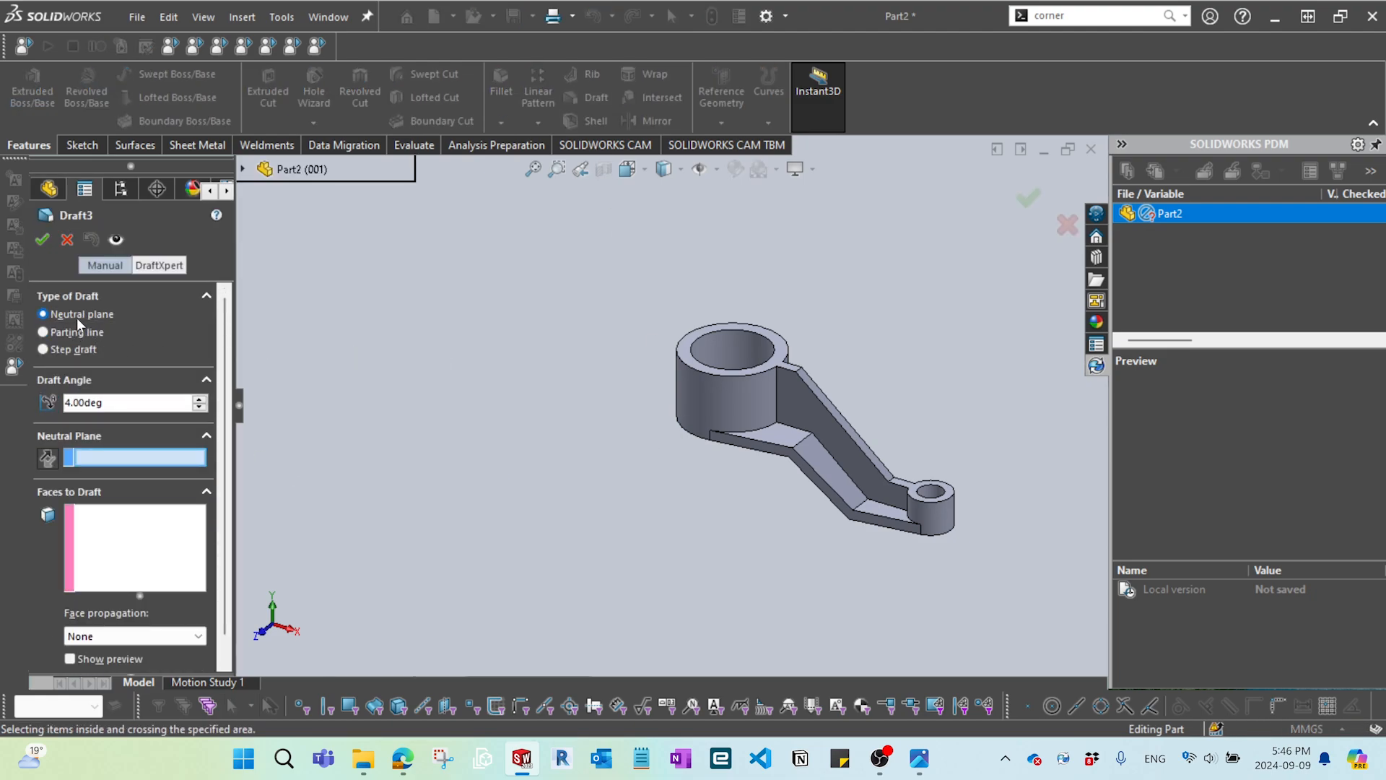
click(75, 332)
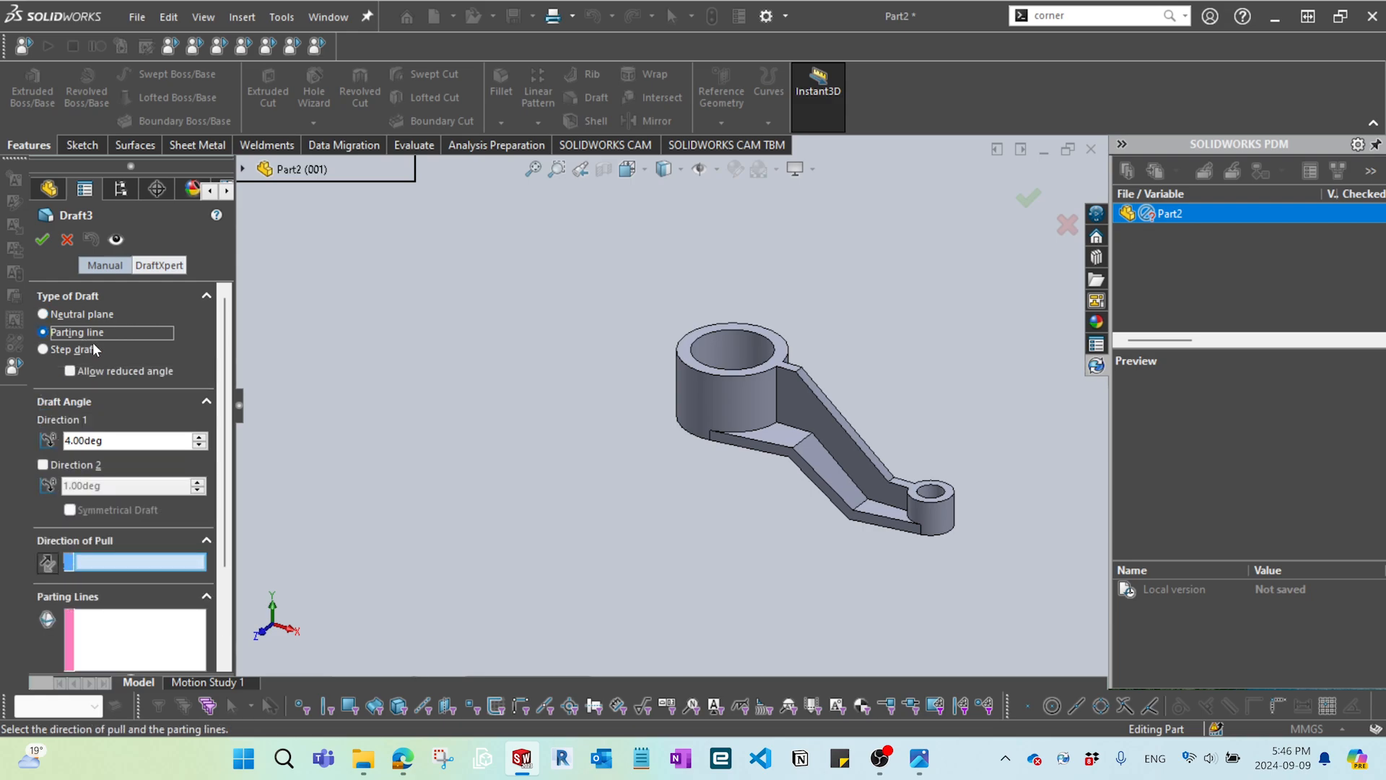
drag(244, 414, 328, 412)
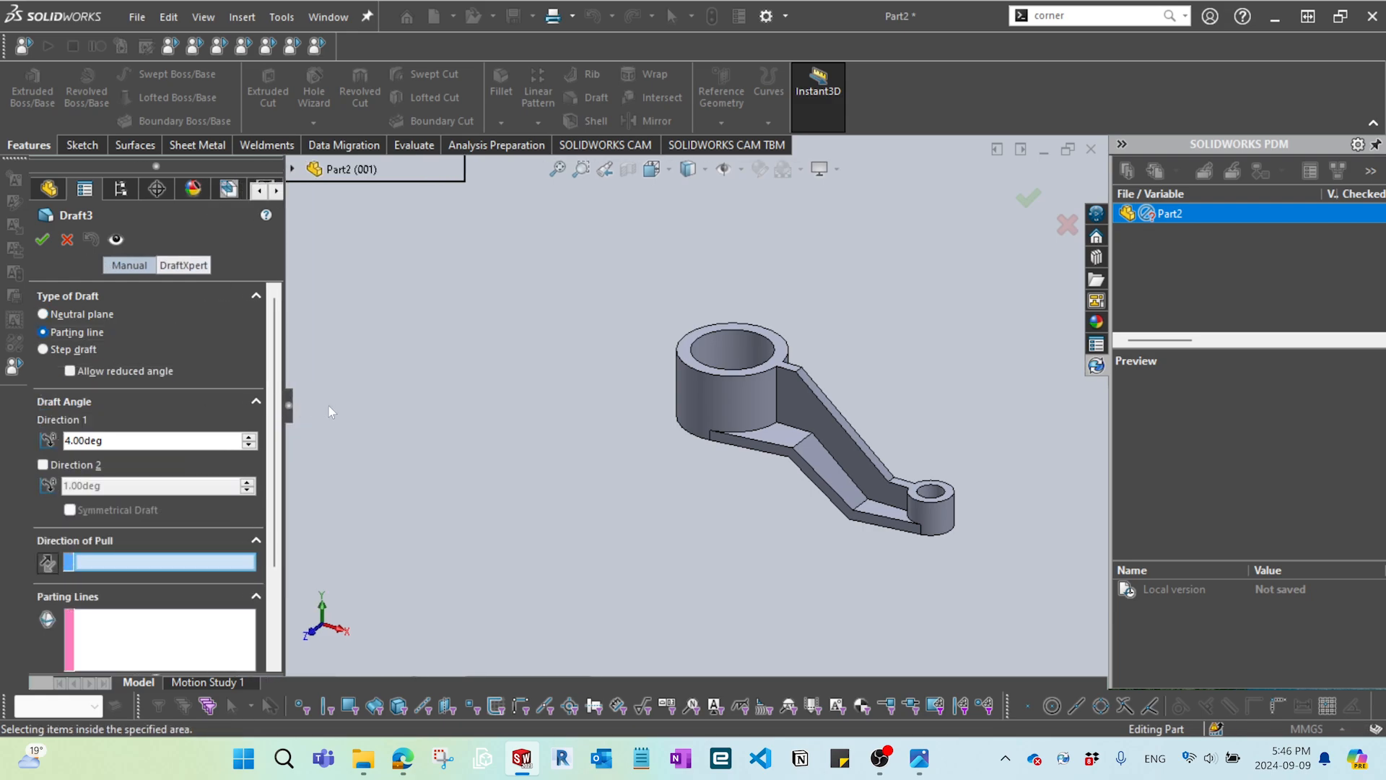
click(292, 168)
click(368, 309)
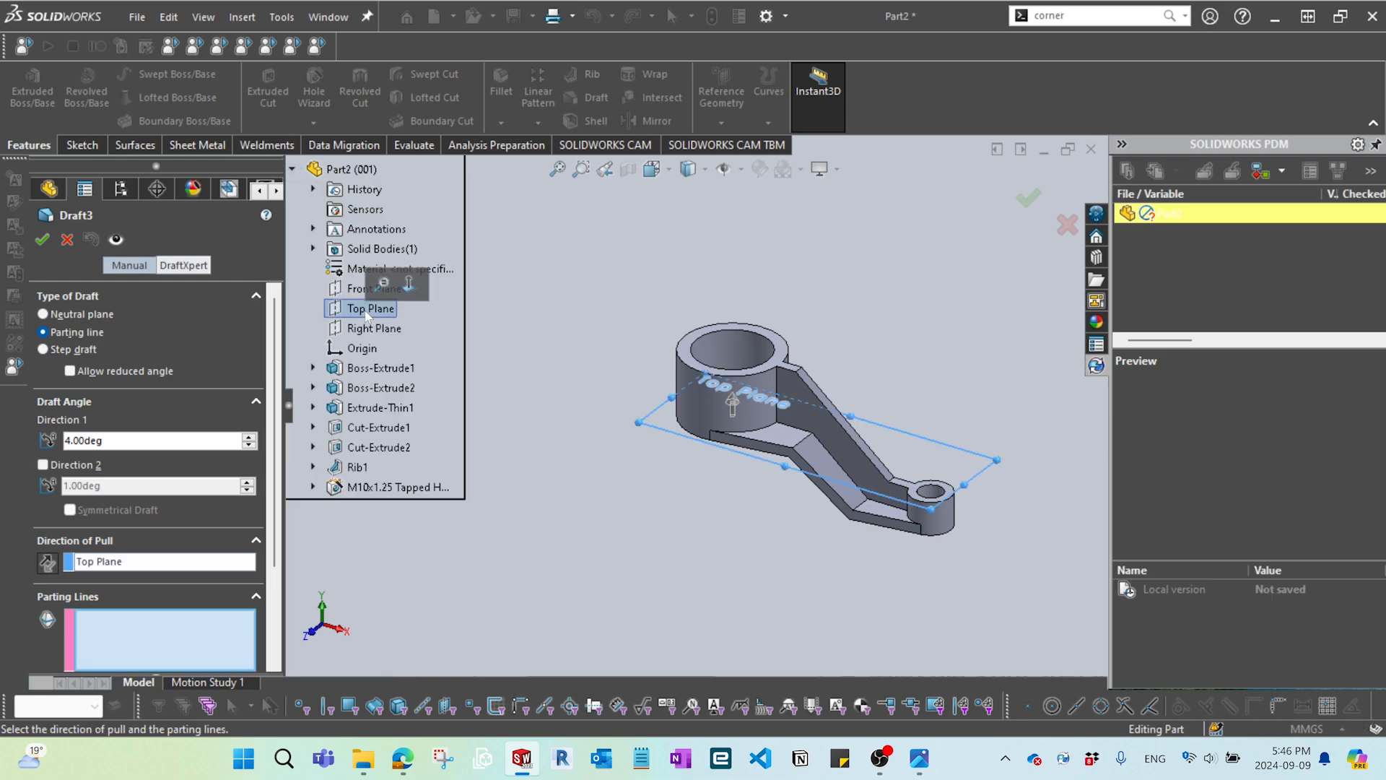
click(294, 169)
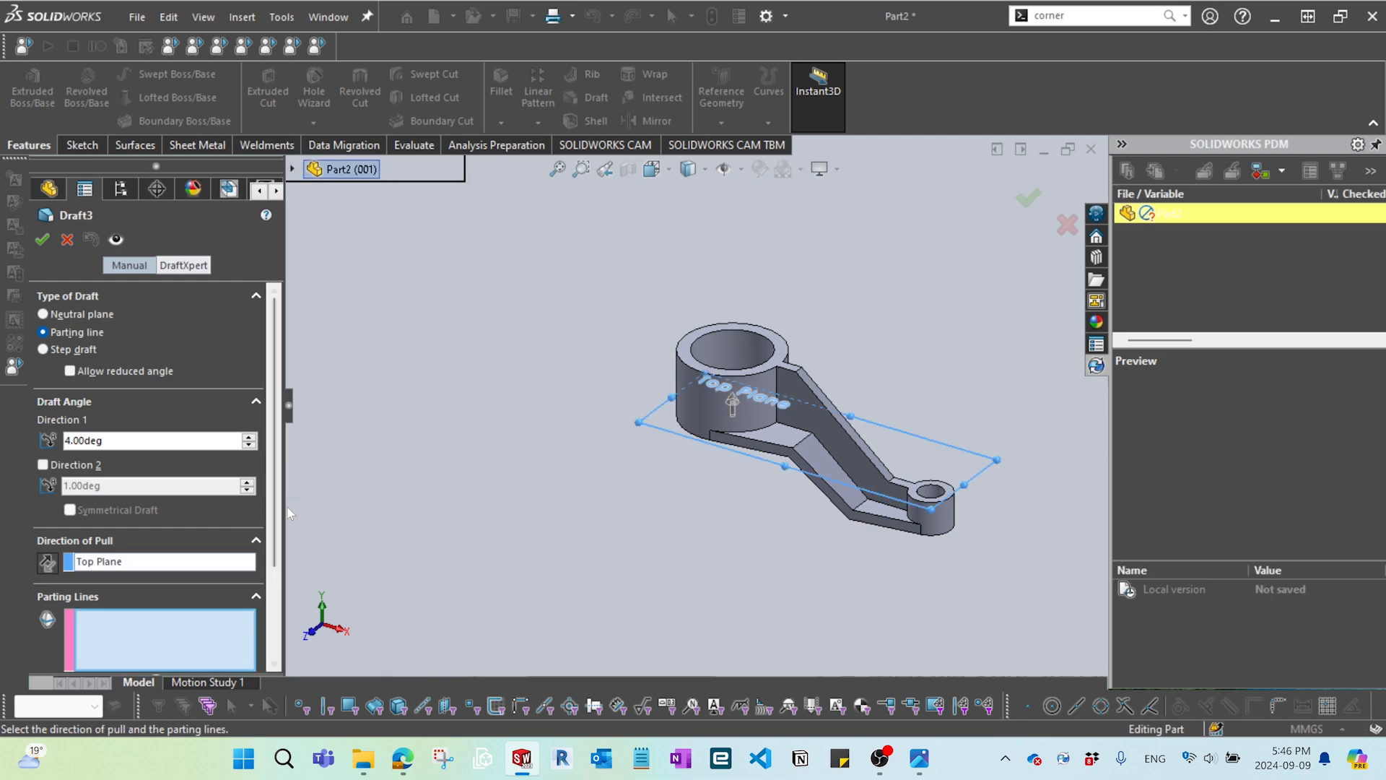
middle_drag(429, 544, 505, 412)
scroll(675, 403, down, 4)
scroll(673, 400, down, 2)
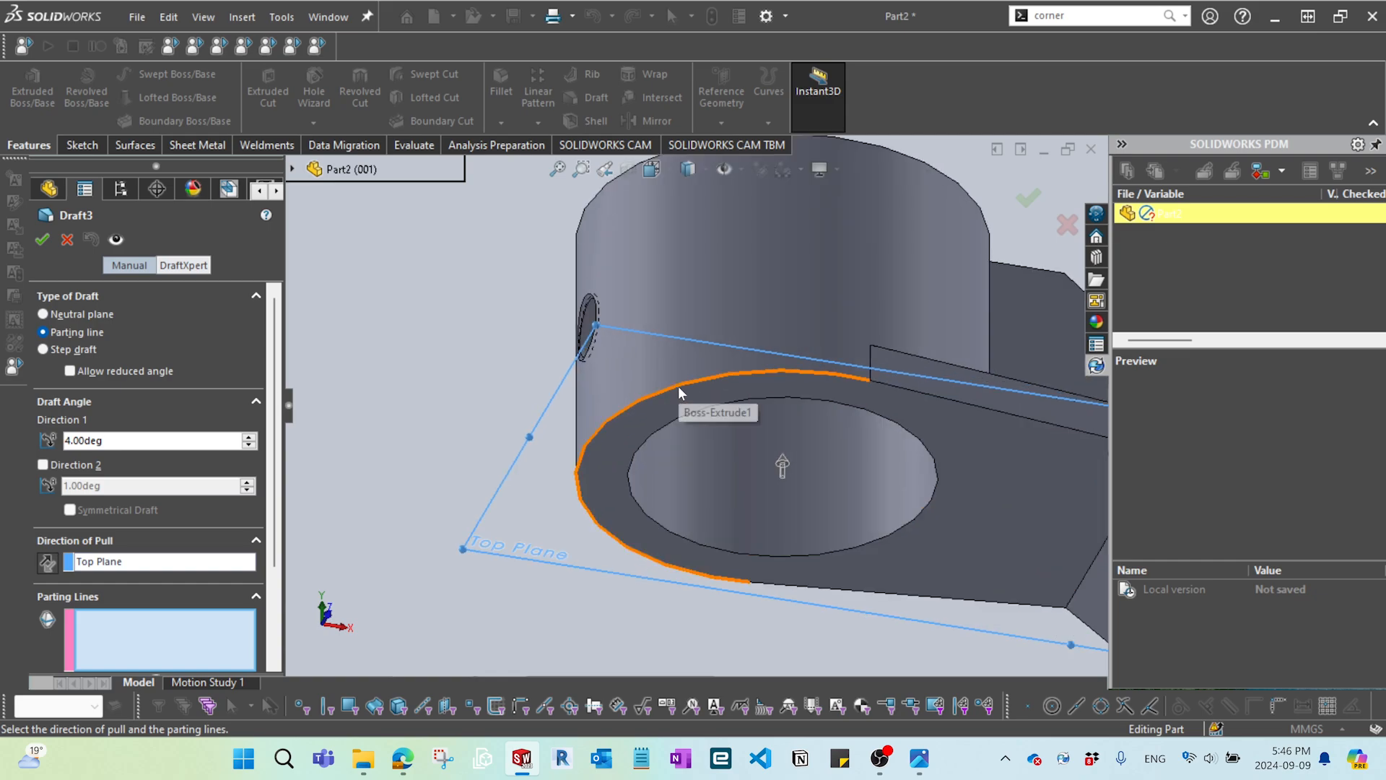
right_click(678, 385)
click(753, 560)
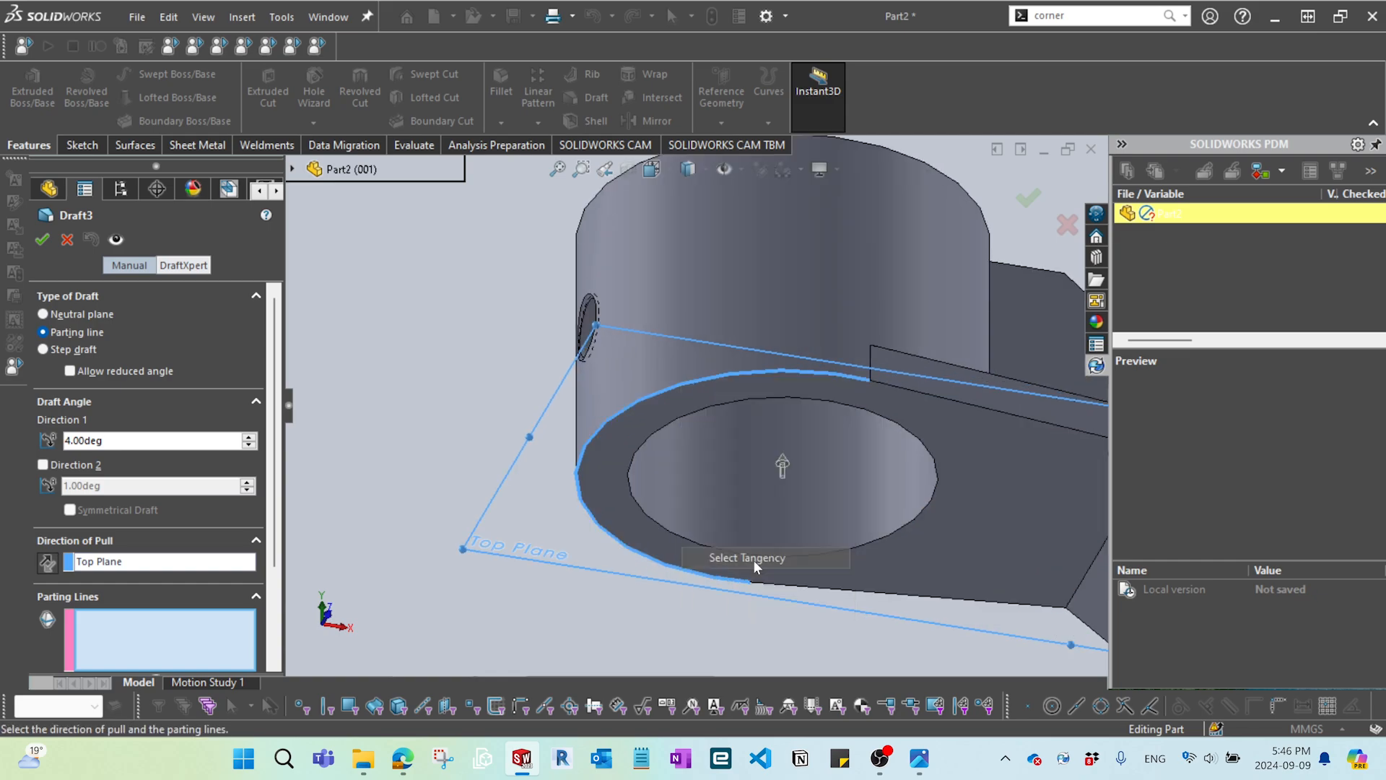
scroll(855, 476, up, 5)
middle_drag(916, 489, 893, 531)
scroll(856, 452, down, 3)
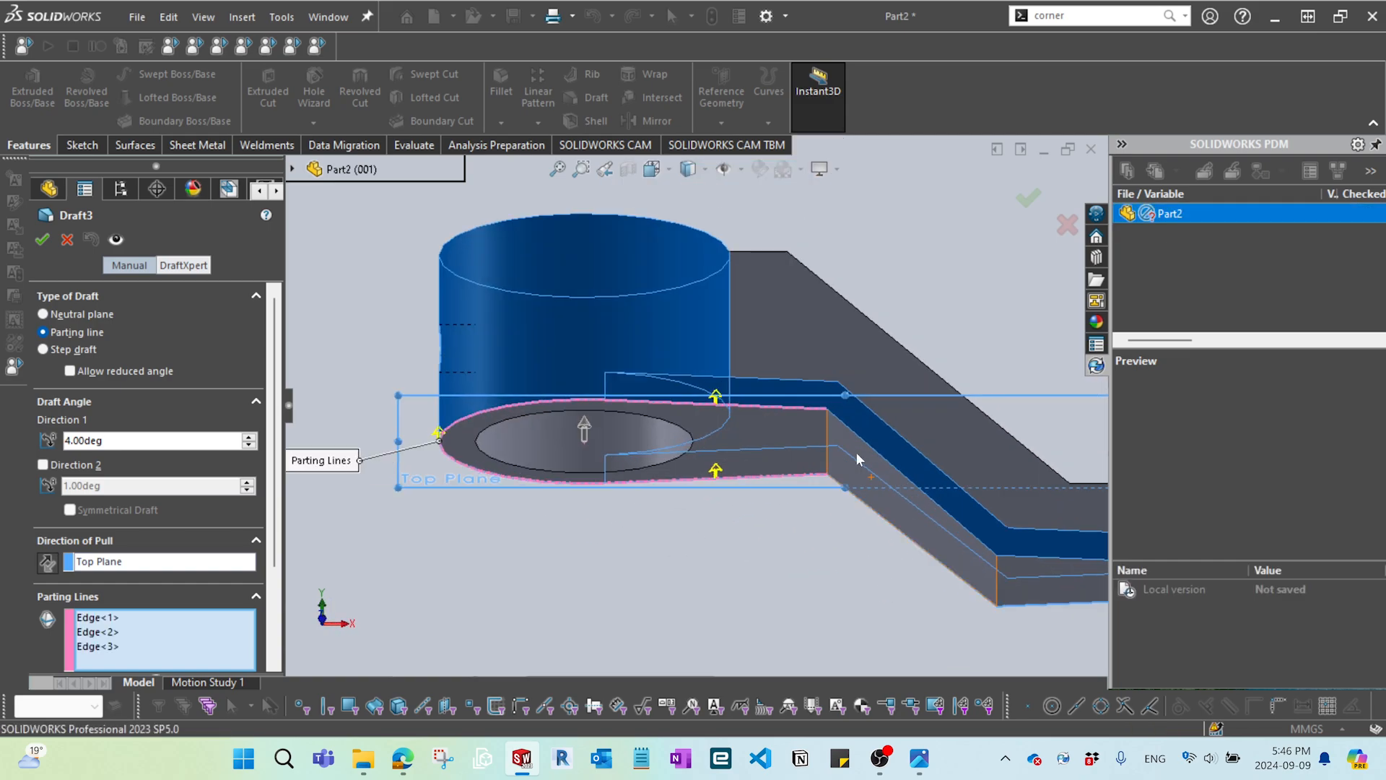
scroll(824, 415, down, 3)
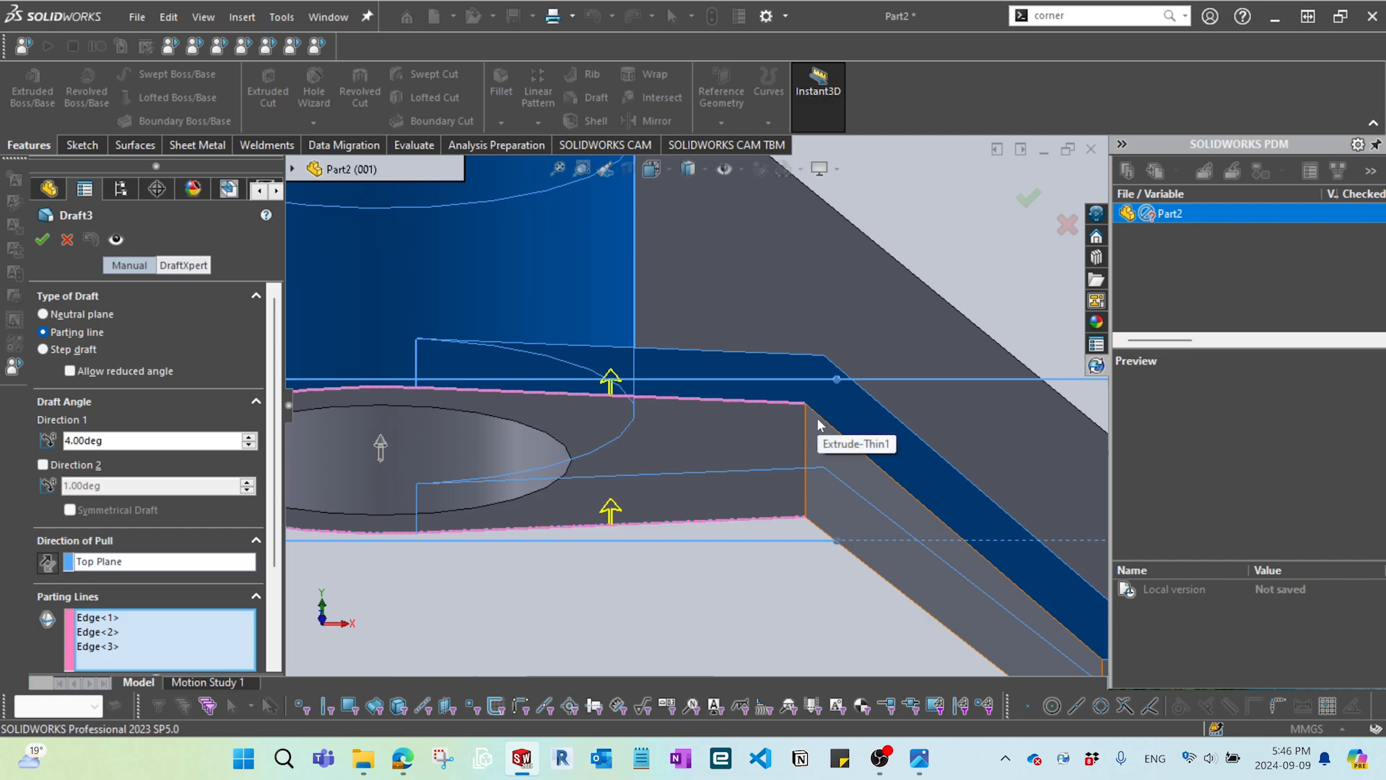
scroll(818, 426, up, 3)
scroll(780, 429, down, 3)
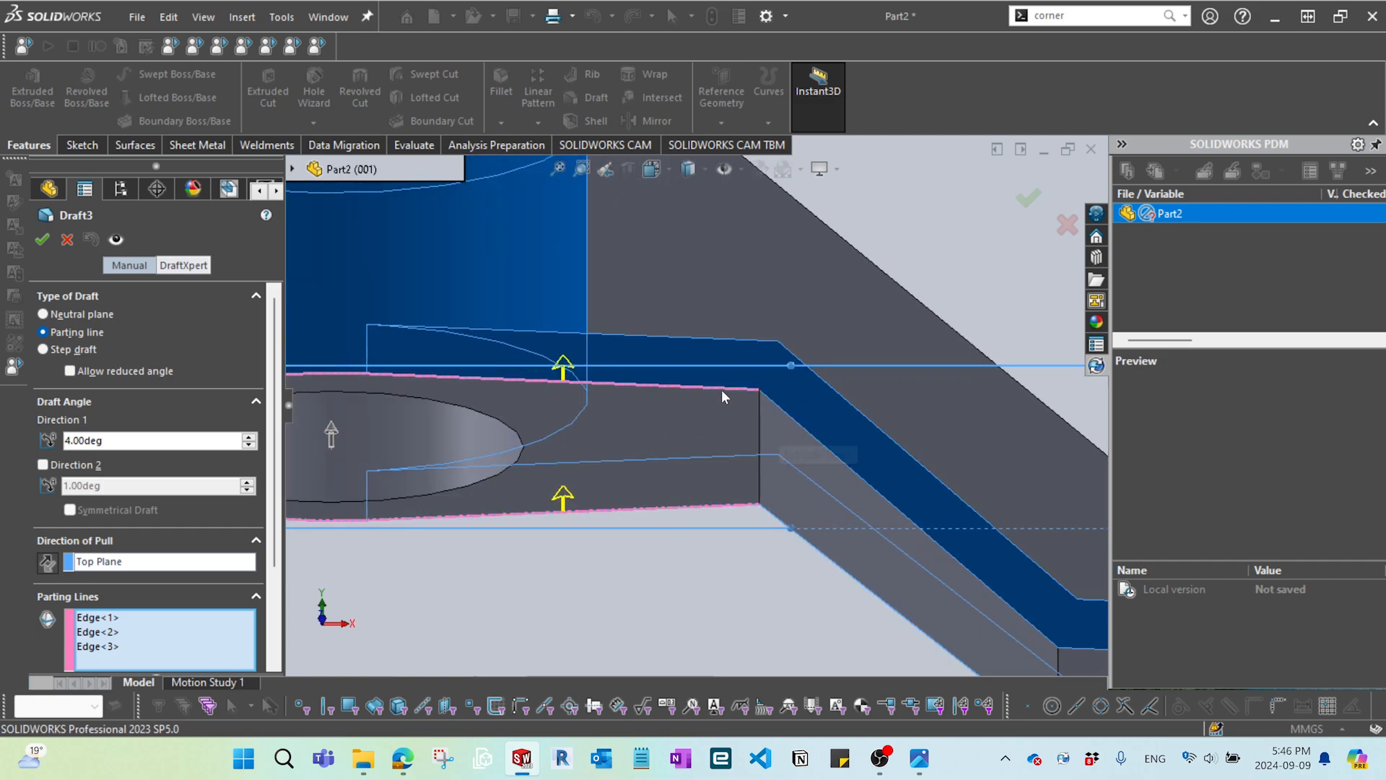
scroll(830, 488, up, 3)
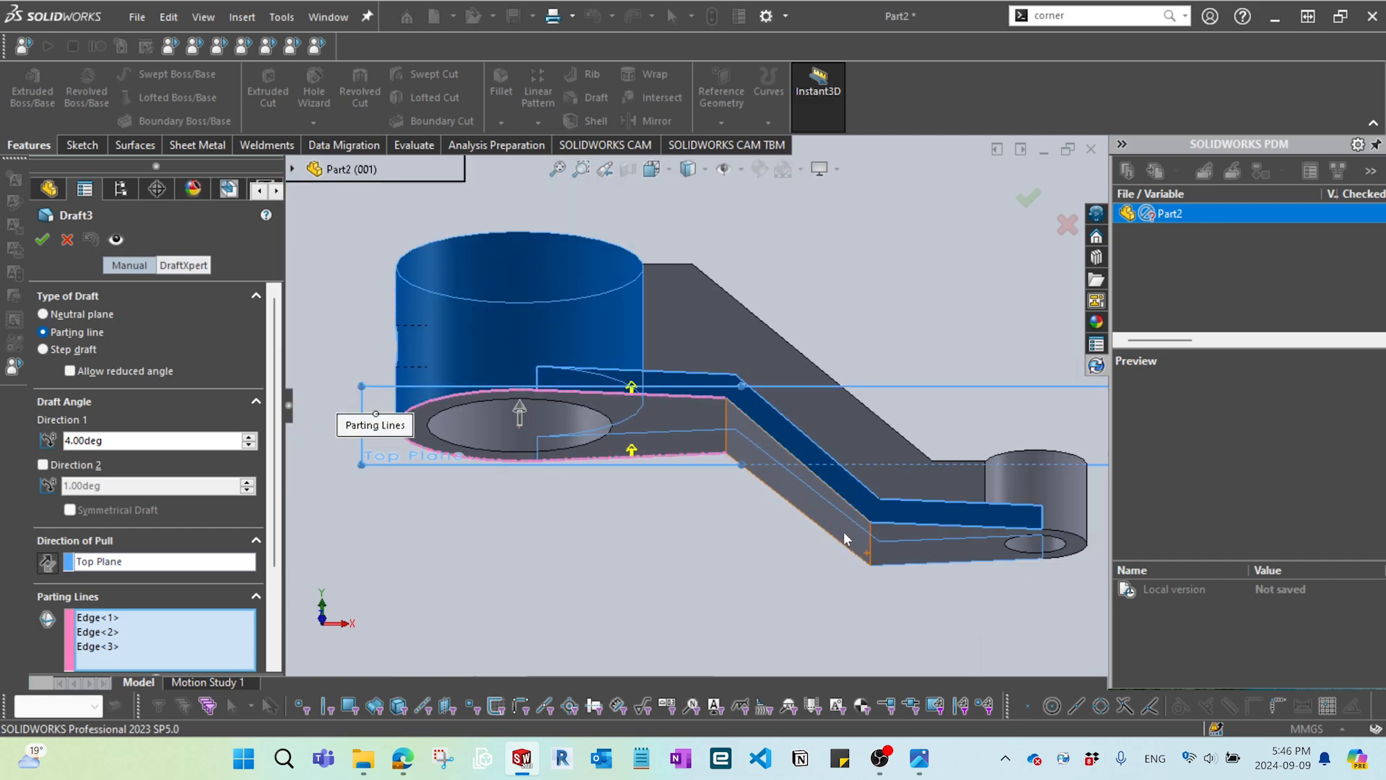
mouse_move(830, 531)
middle_down()
mouse_move(842, 560)
mouse_move(827, 557)
middle_up()
scroll(756, 442, down, 3)
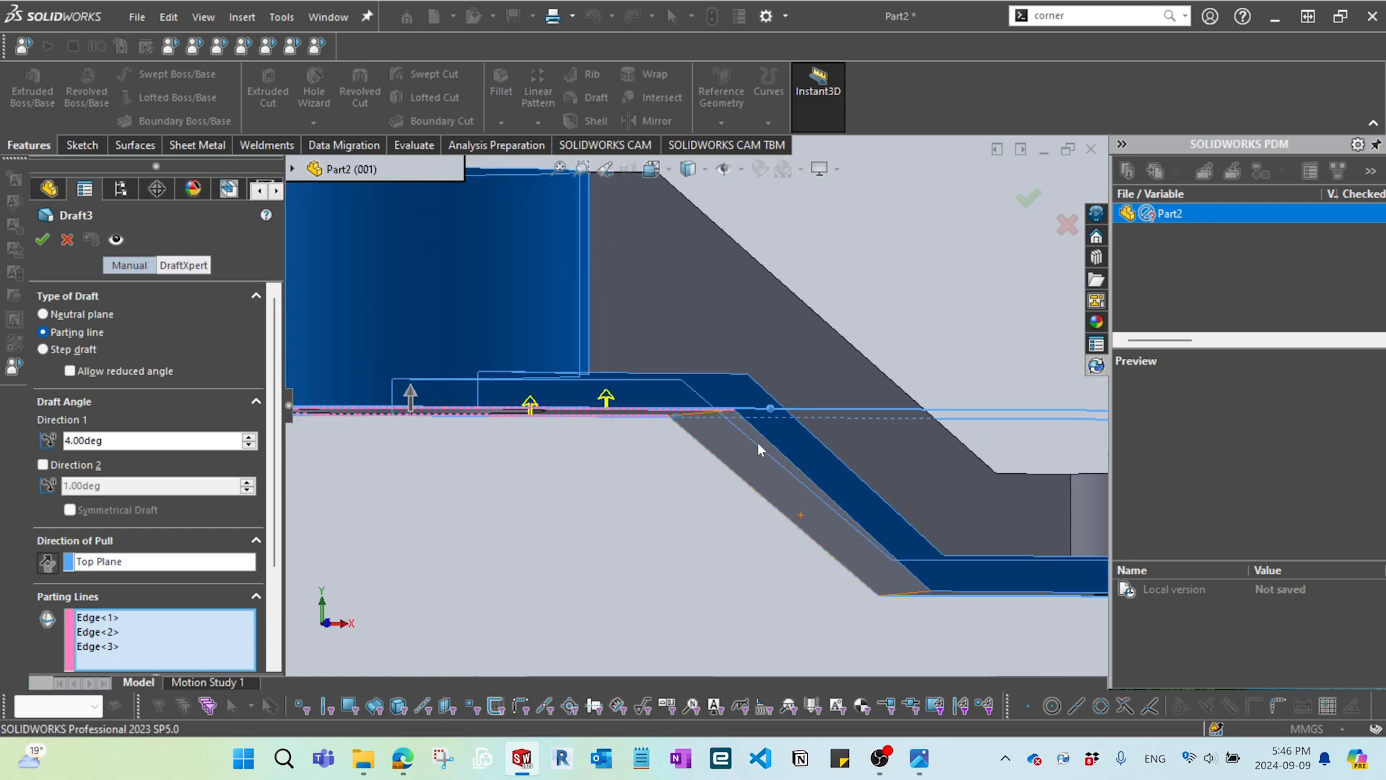
scroll(757, 442, up, 3)
middle_drag(683, 478, 695, 387)
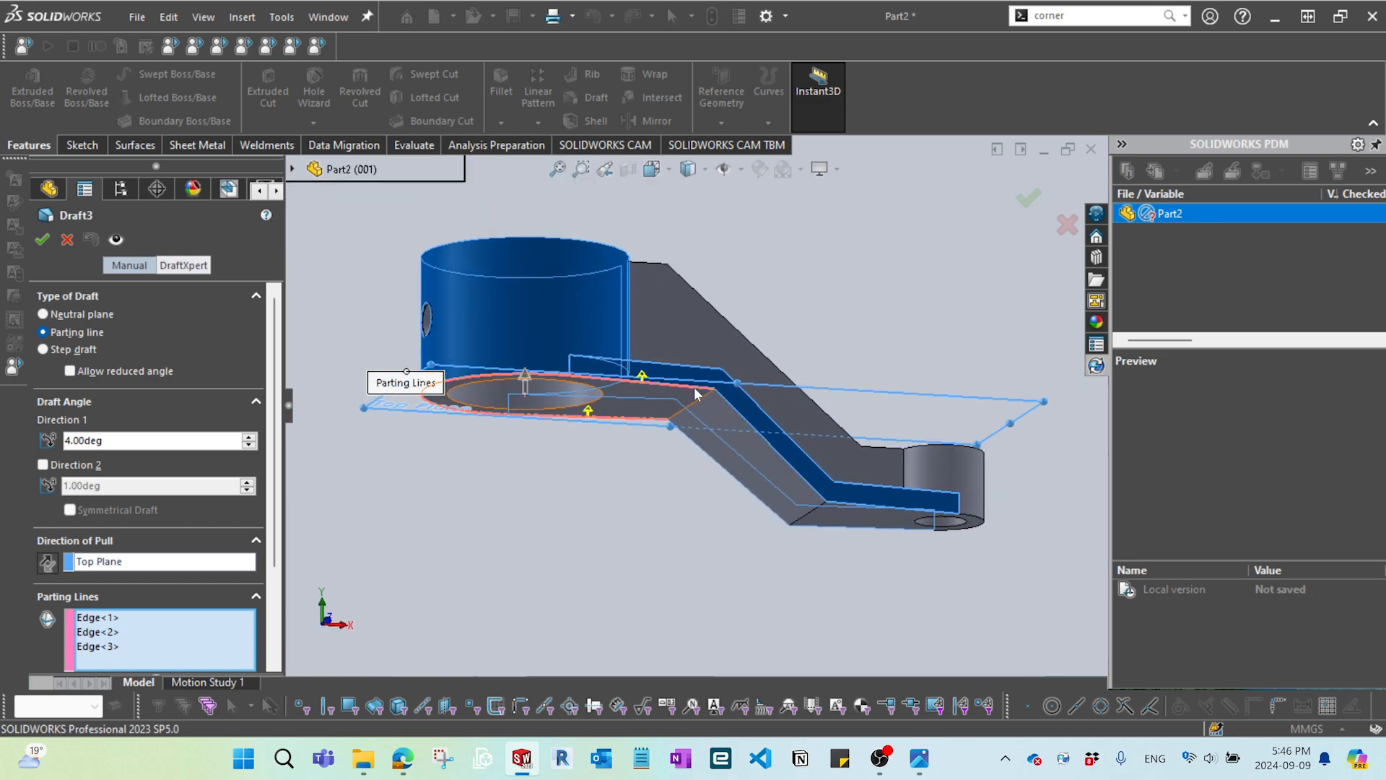
scroll(695, 387, down, 4)
key(Escape)
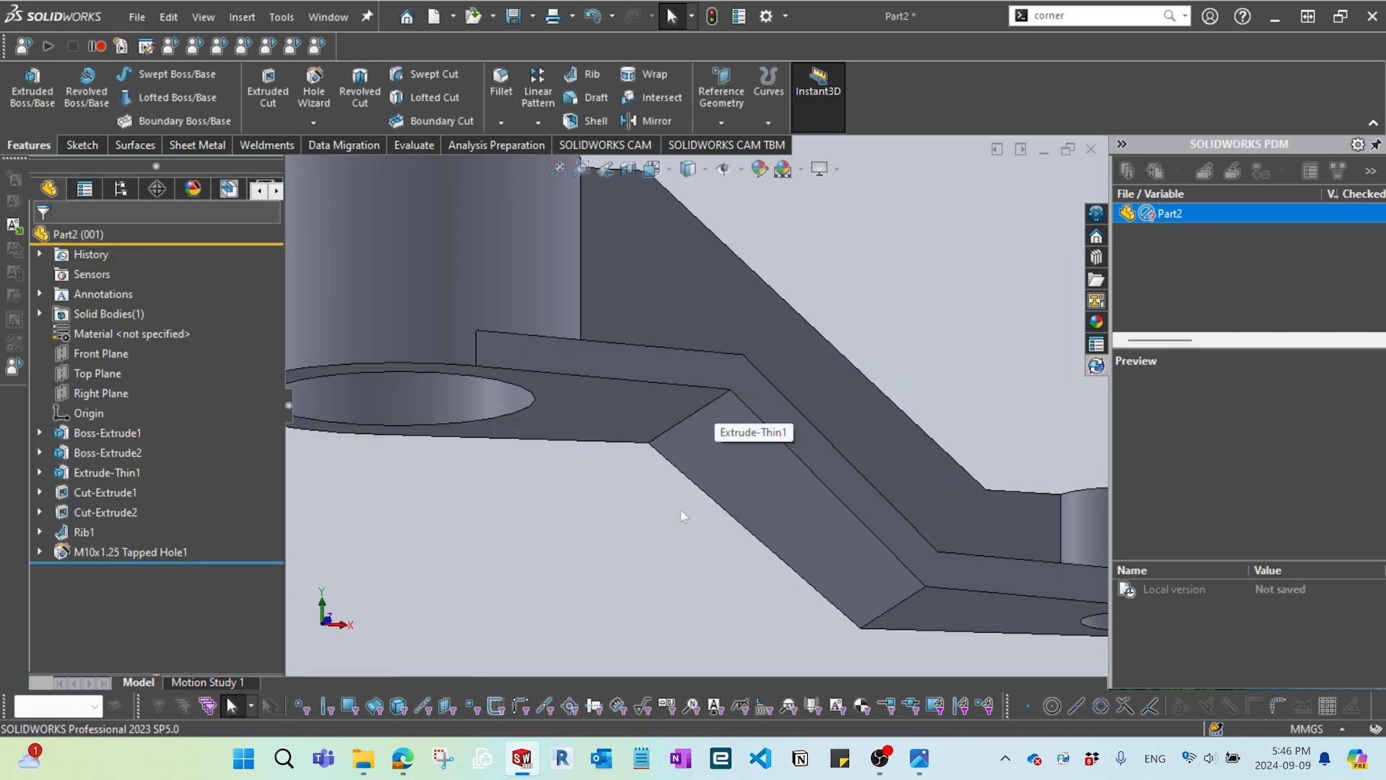
- Start a fillet with a 20 mm radius and select the two bend edges on the arm's underside
key(f)
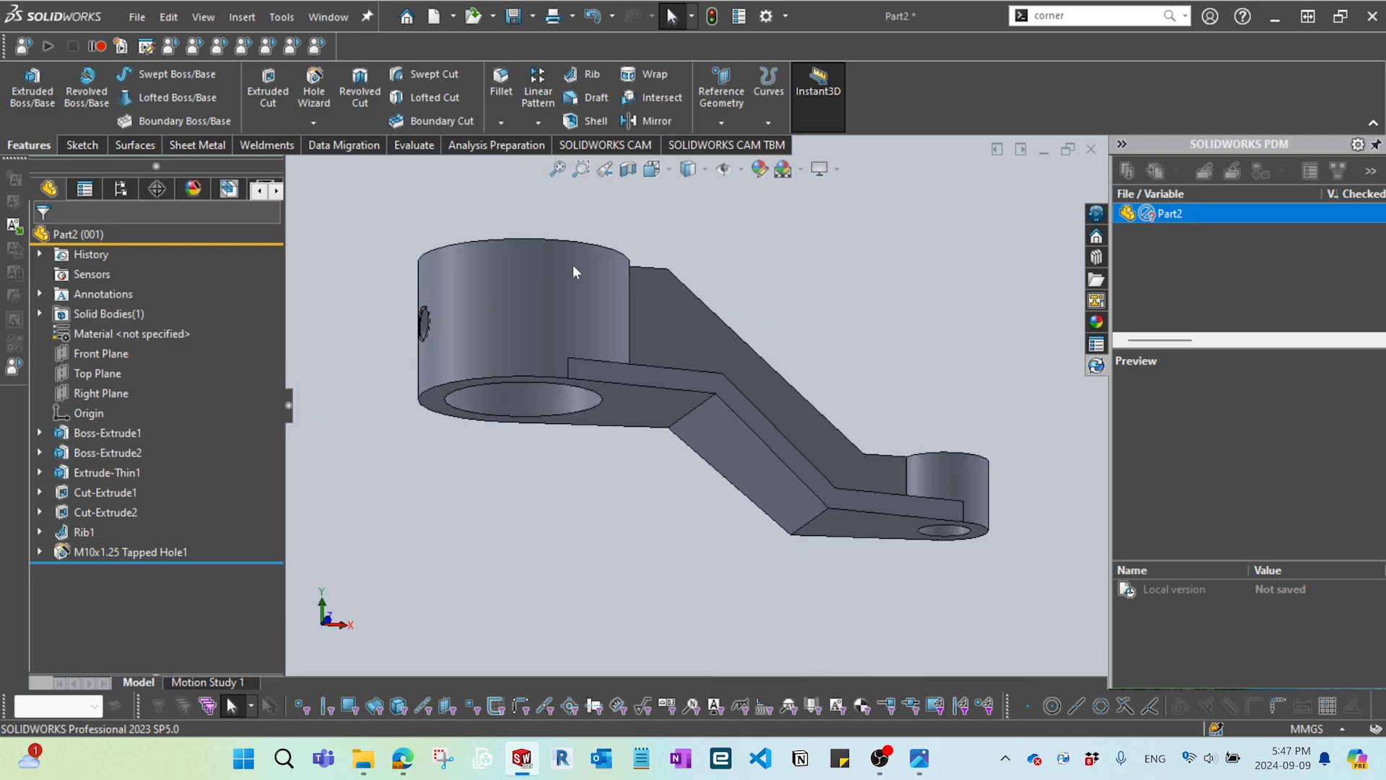
click(502, 128)
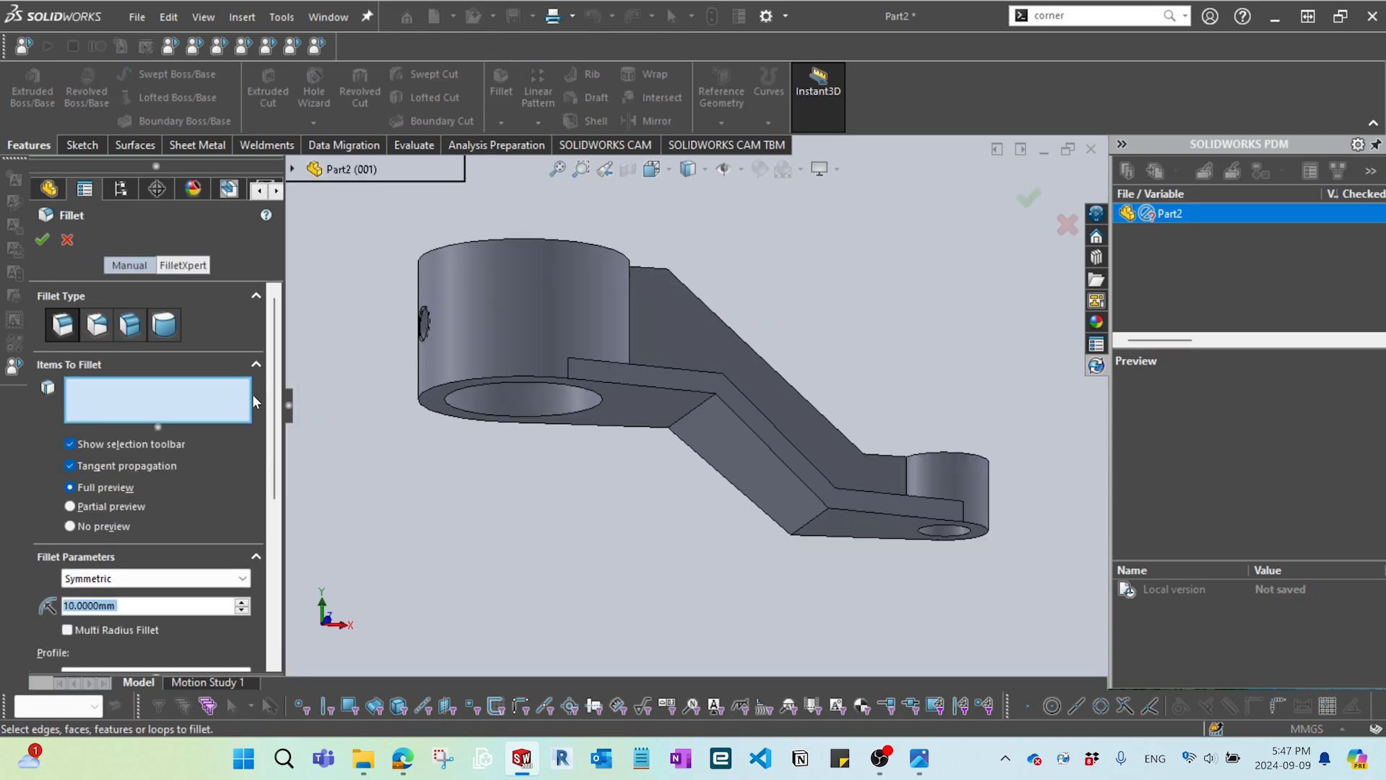
text(20)
key(Return)
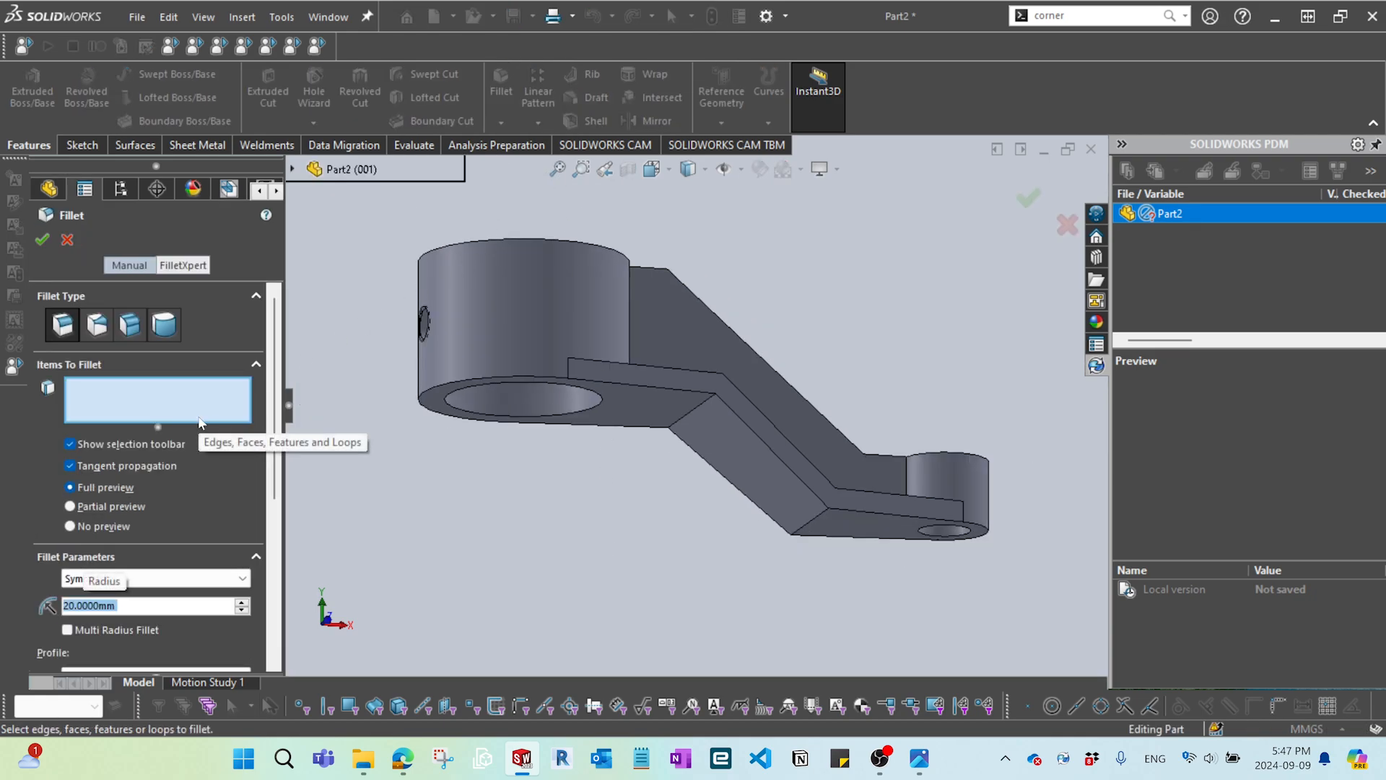
scroll(684, 390, down, 3)
click(700, 410)
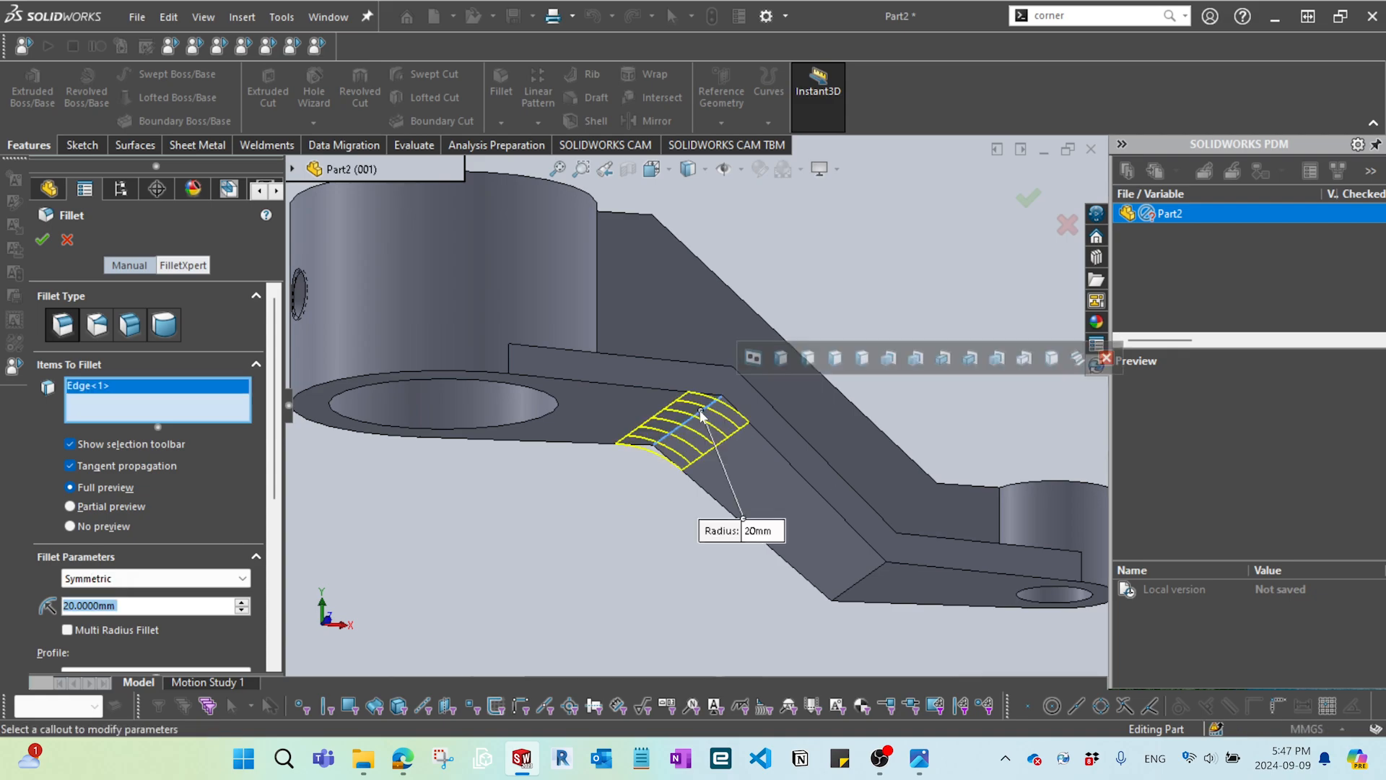
middle_drag(764, 483, 868, 555)
click(865, 553)
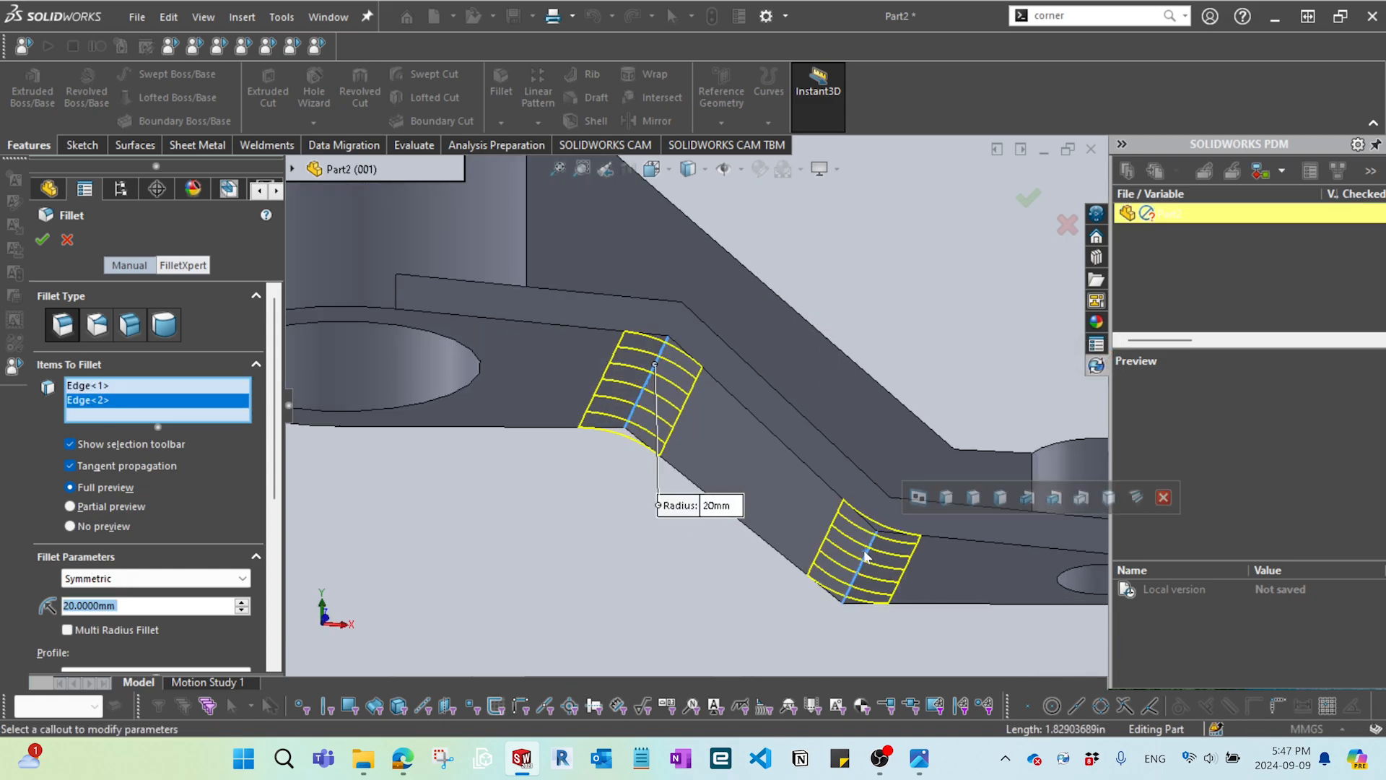
- Add the two bend edges along the rib's top face to the 20 mm fillet
middle_drag(864, 543, 644, 243)
click(650, 249)
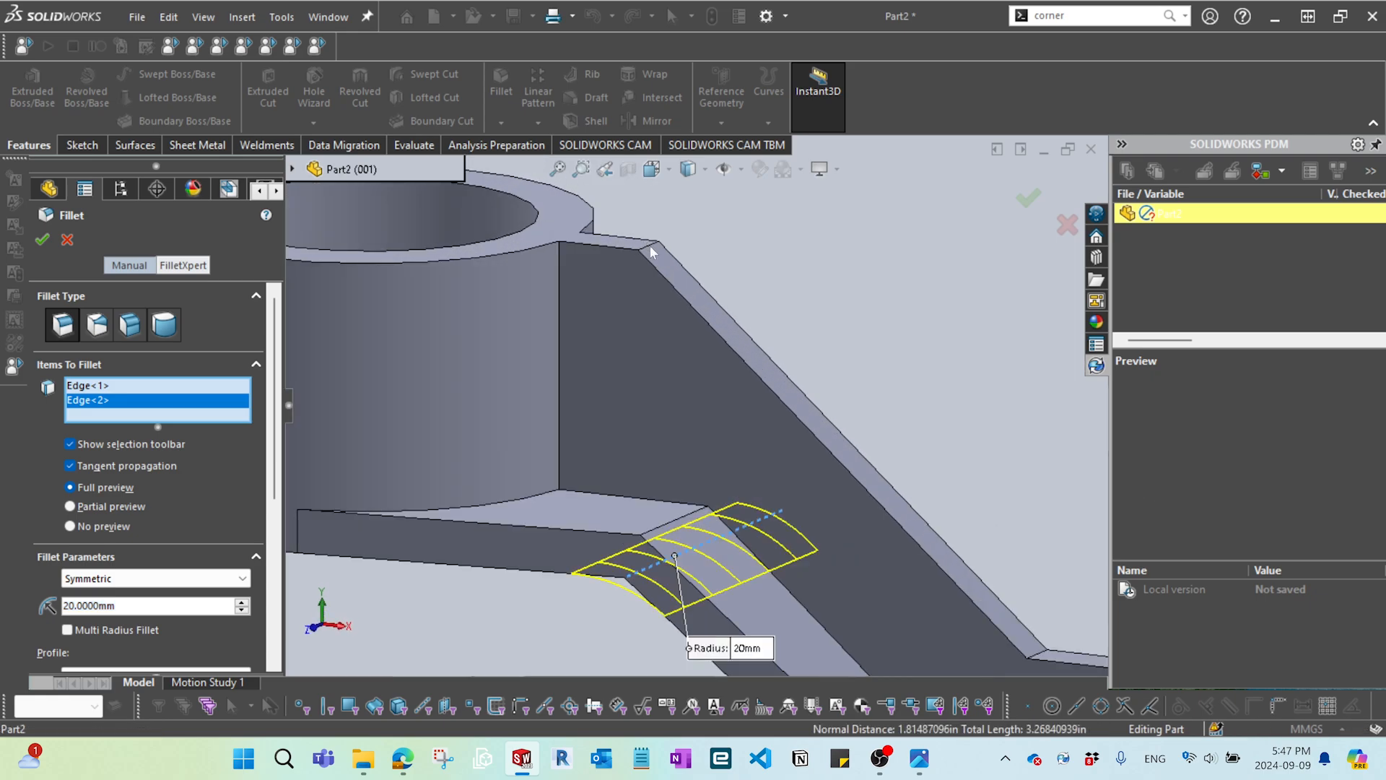
scroll(649, 249, up, 3)
scroll(895, 591, down, 3)
click(813, 486)
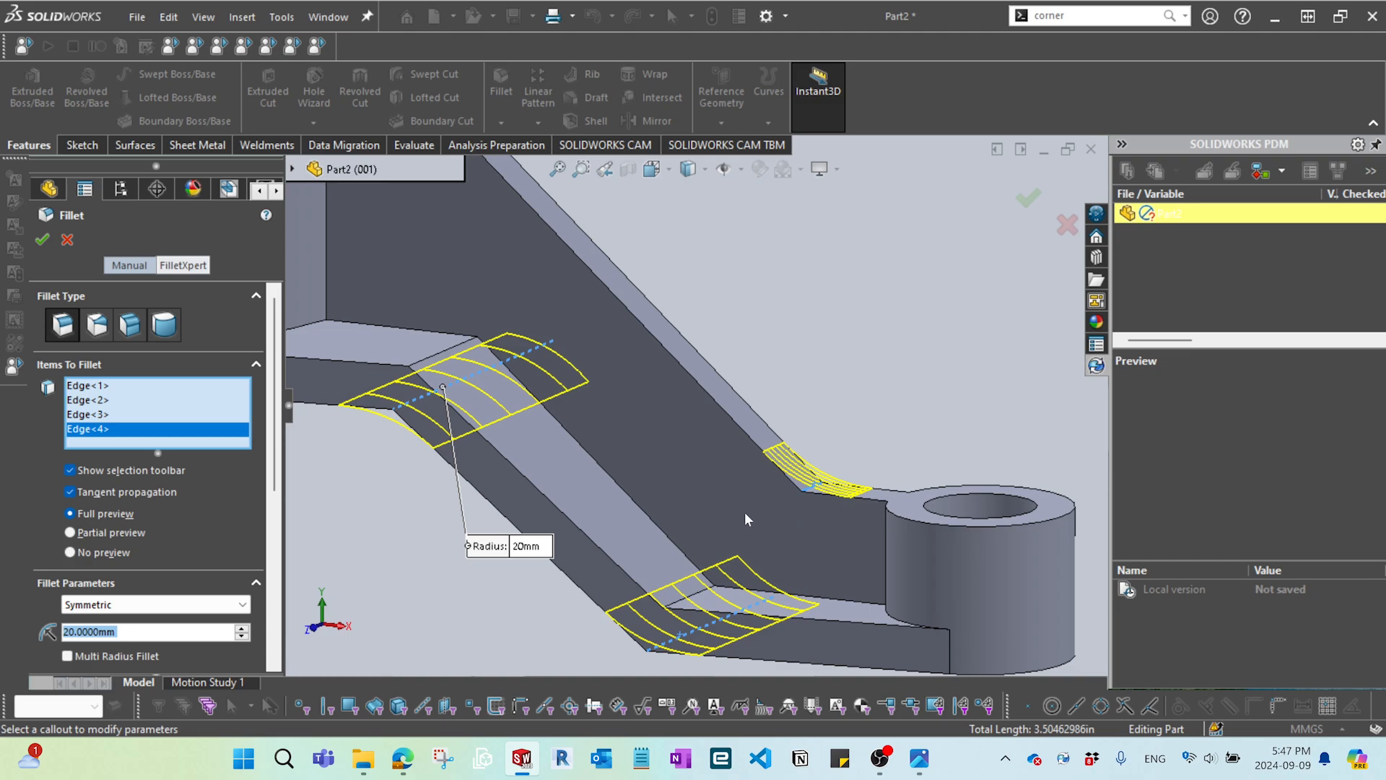
- Add the arm's two upper bend edges on the near side of the rib to the 20 mm fillet
middle_drag(690, 508, 663, 469)
scroll(460, 392, down, 1)
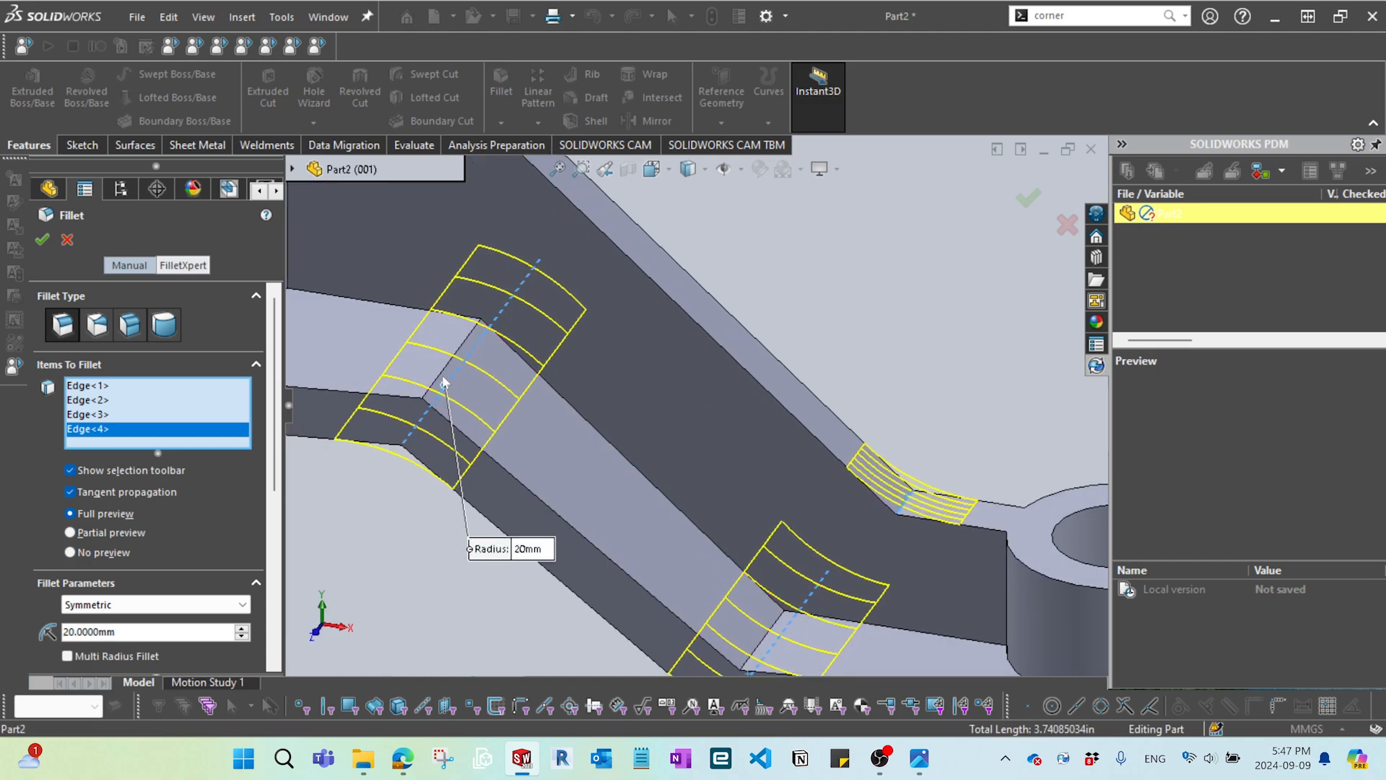
click(443, 380)
click(771, 631)
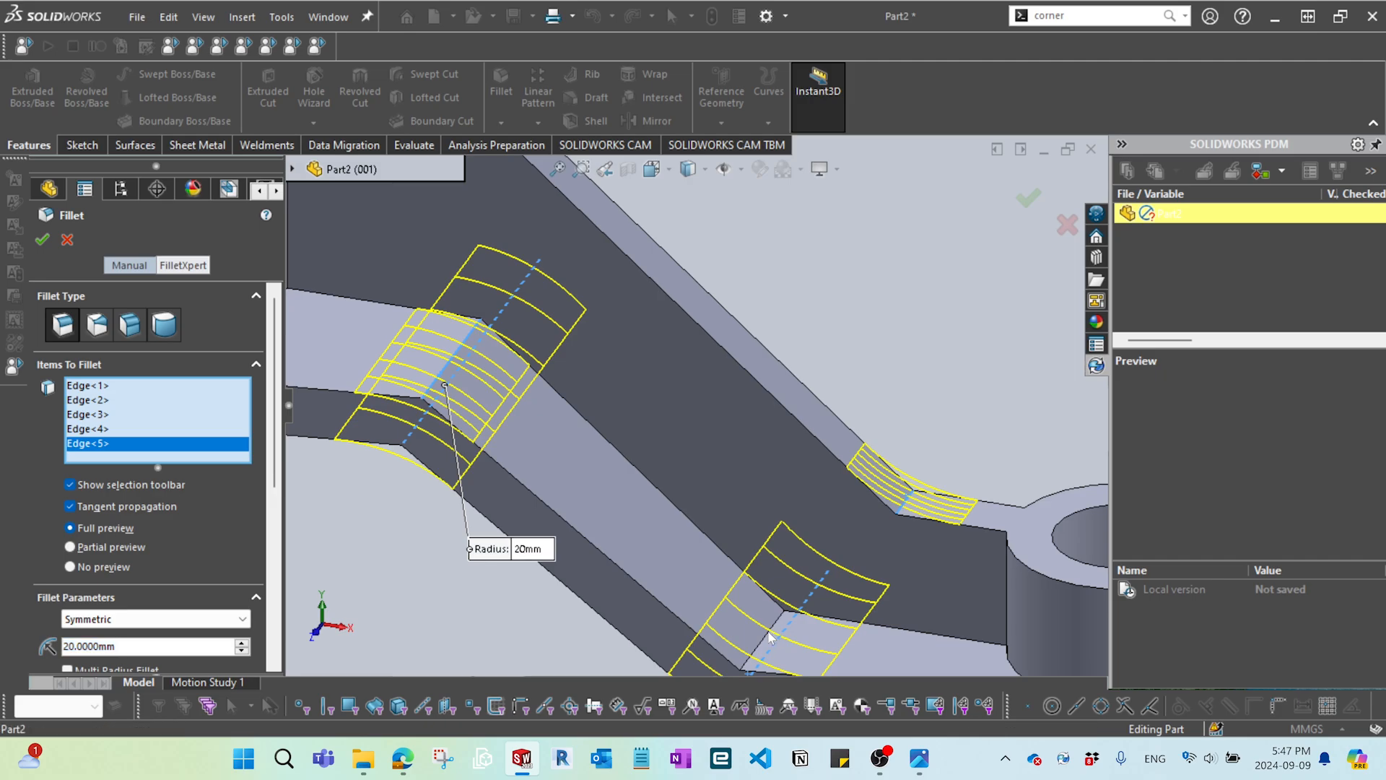
scroll(770, 622, up, 4)
middle_drag(766, 613, 596, 531)
scroll(640, 360, down, 4)
middle_drag(640, 365, 697, 307)
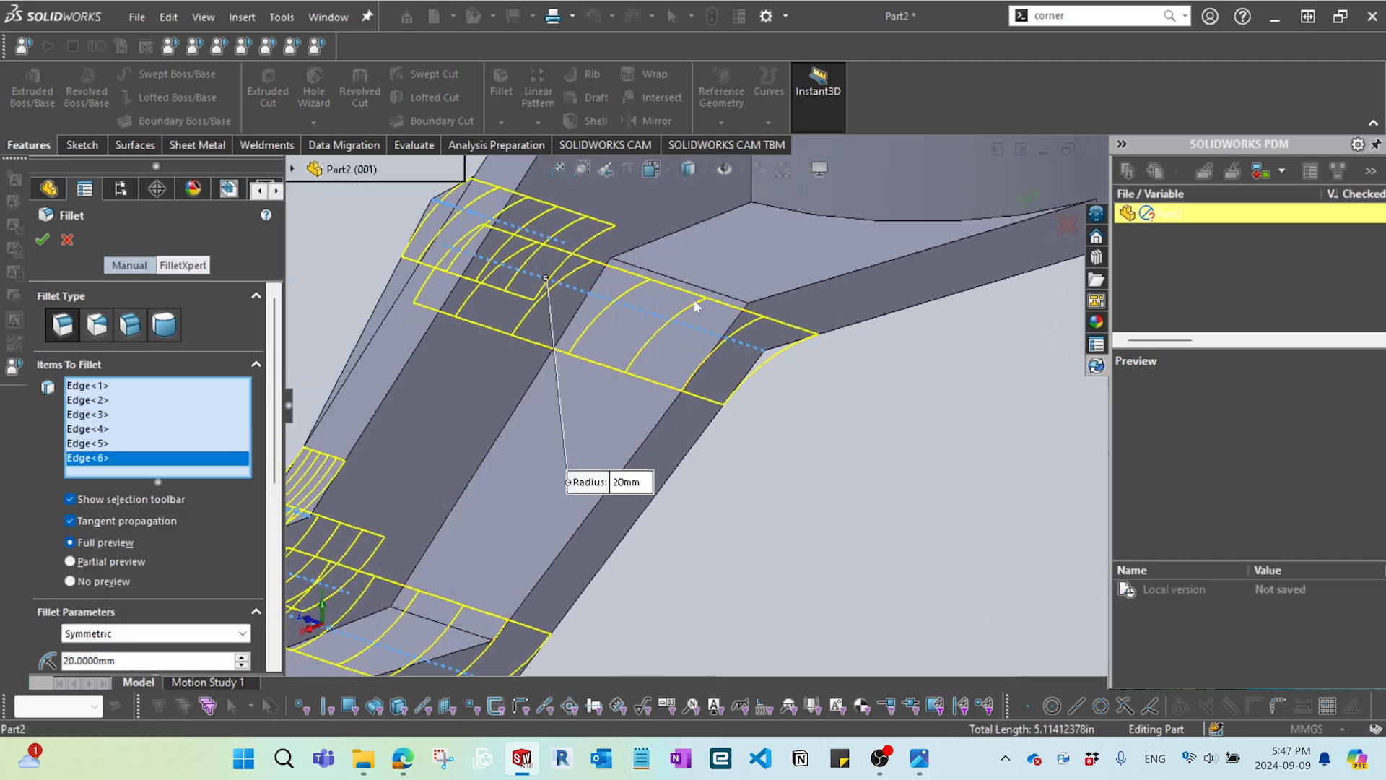
- Add the arm's two upper bend edges on the opposite side of the rib and finish the 20 mm fillet
click(703, 295)
scroll(709, 306, up, 2)
scroll(622, 457, down, 2)
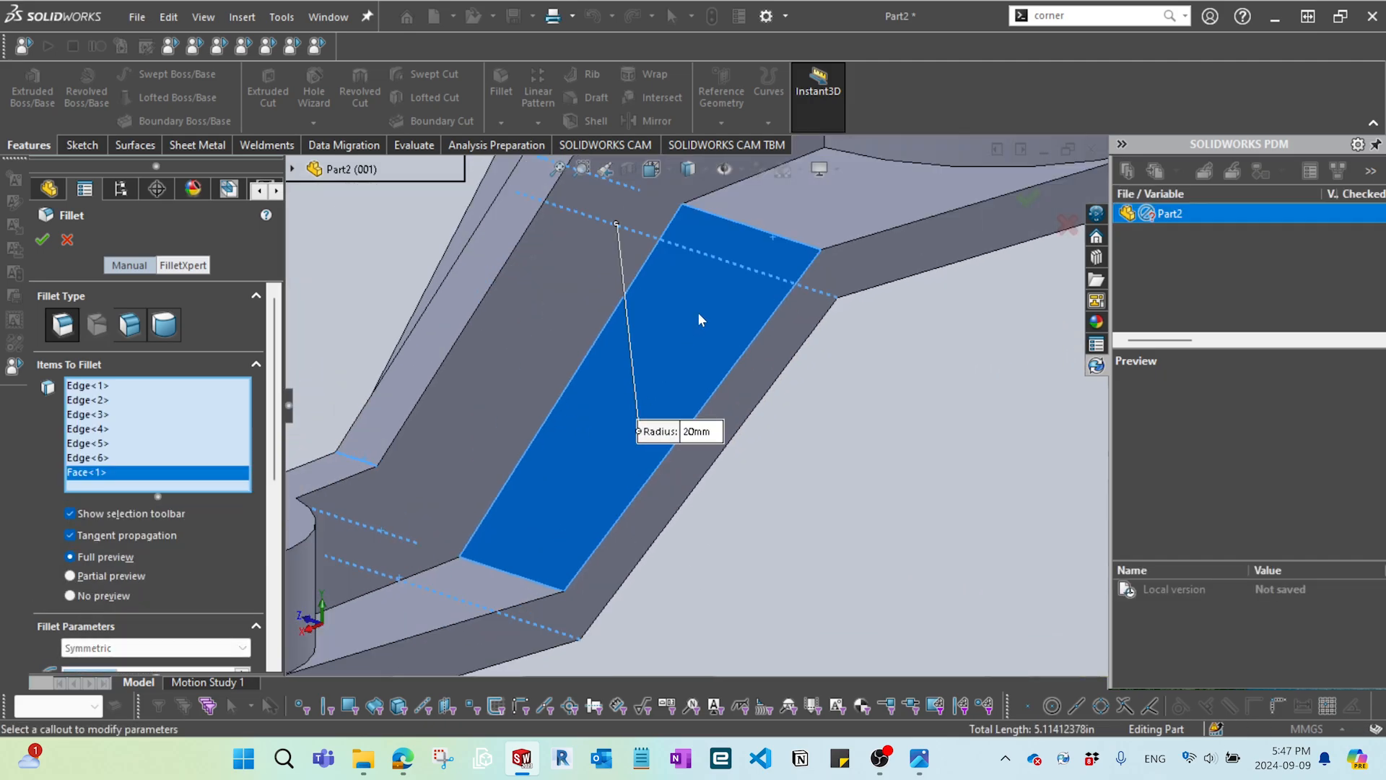
click(698, 314)
click(795, 244)
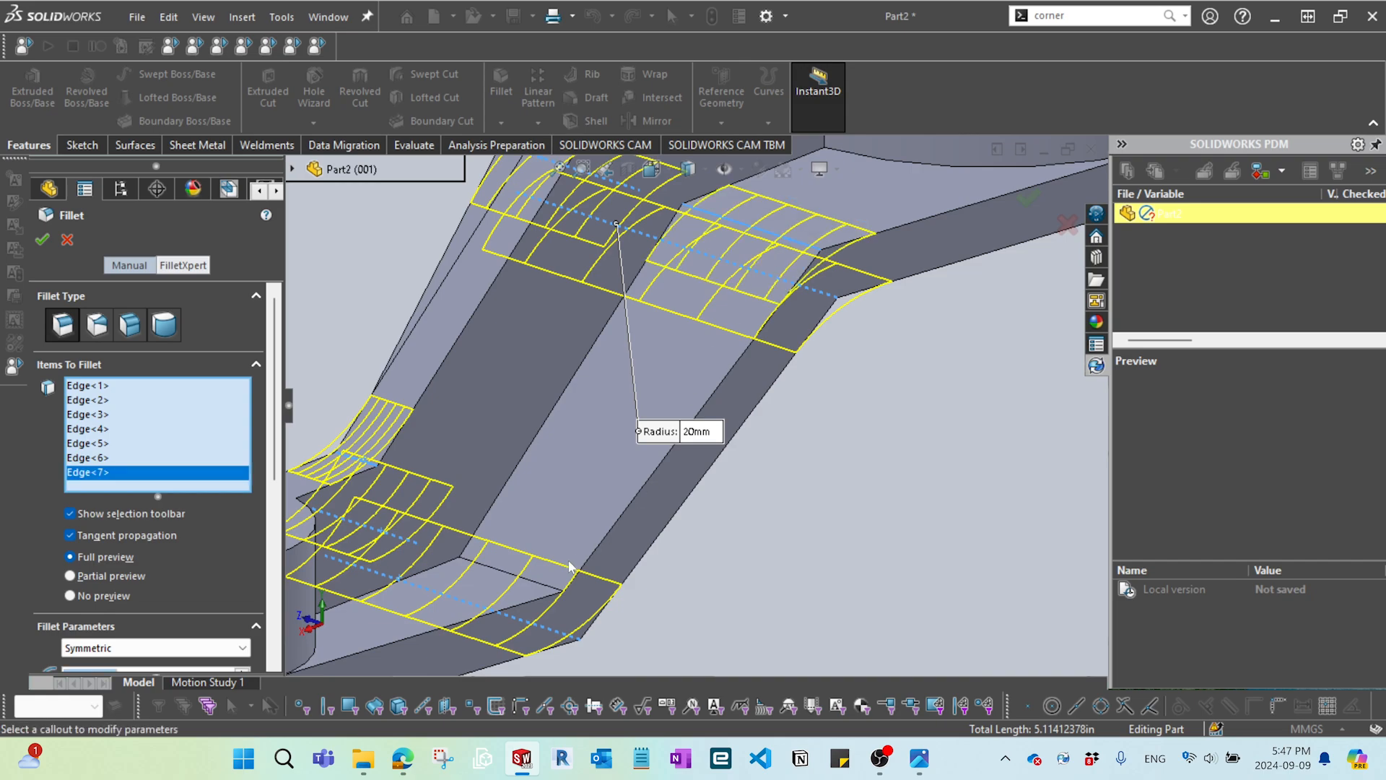
scroll(547, 589, up, 7)
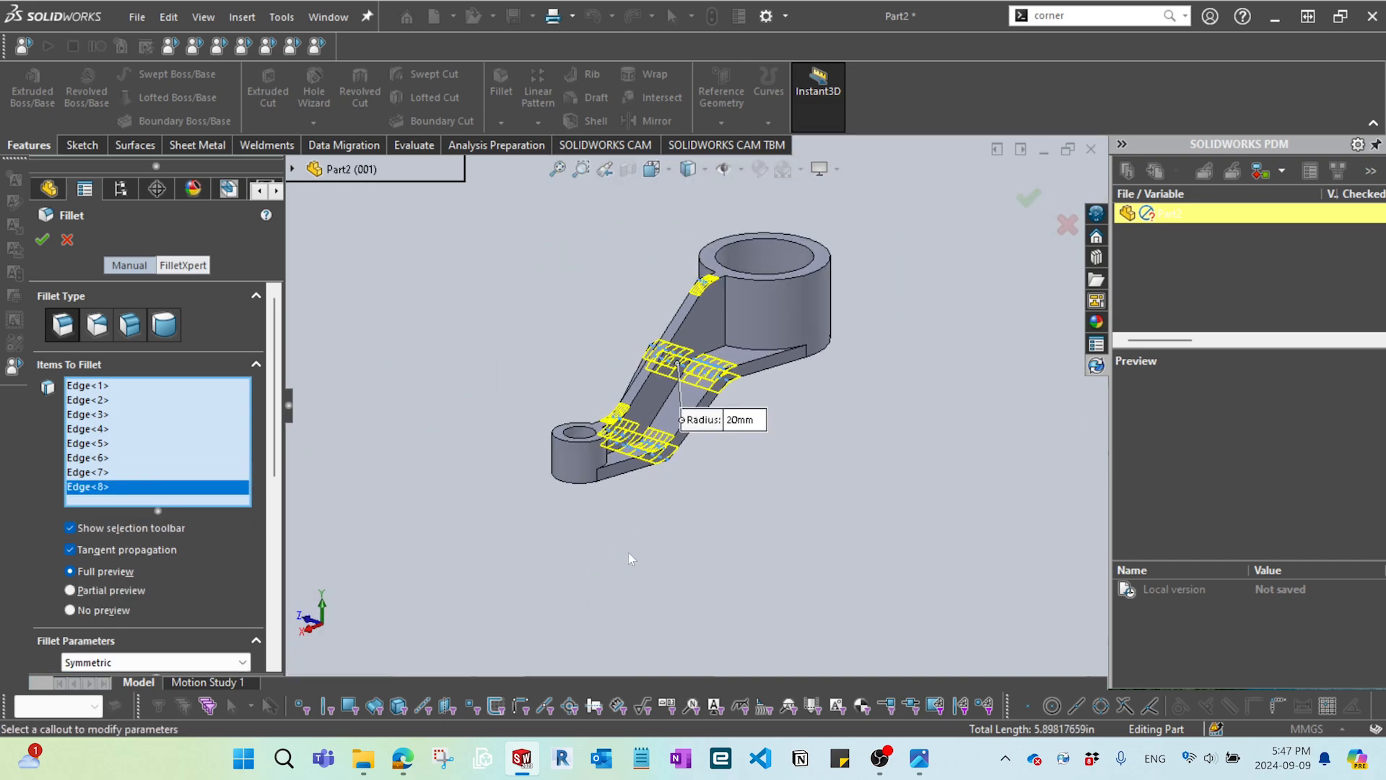
middle_drag(630, 556, 934, 475)
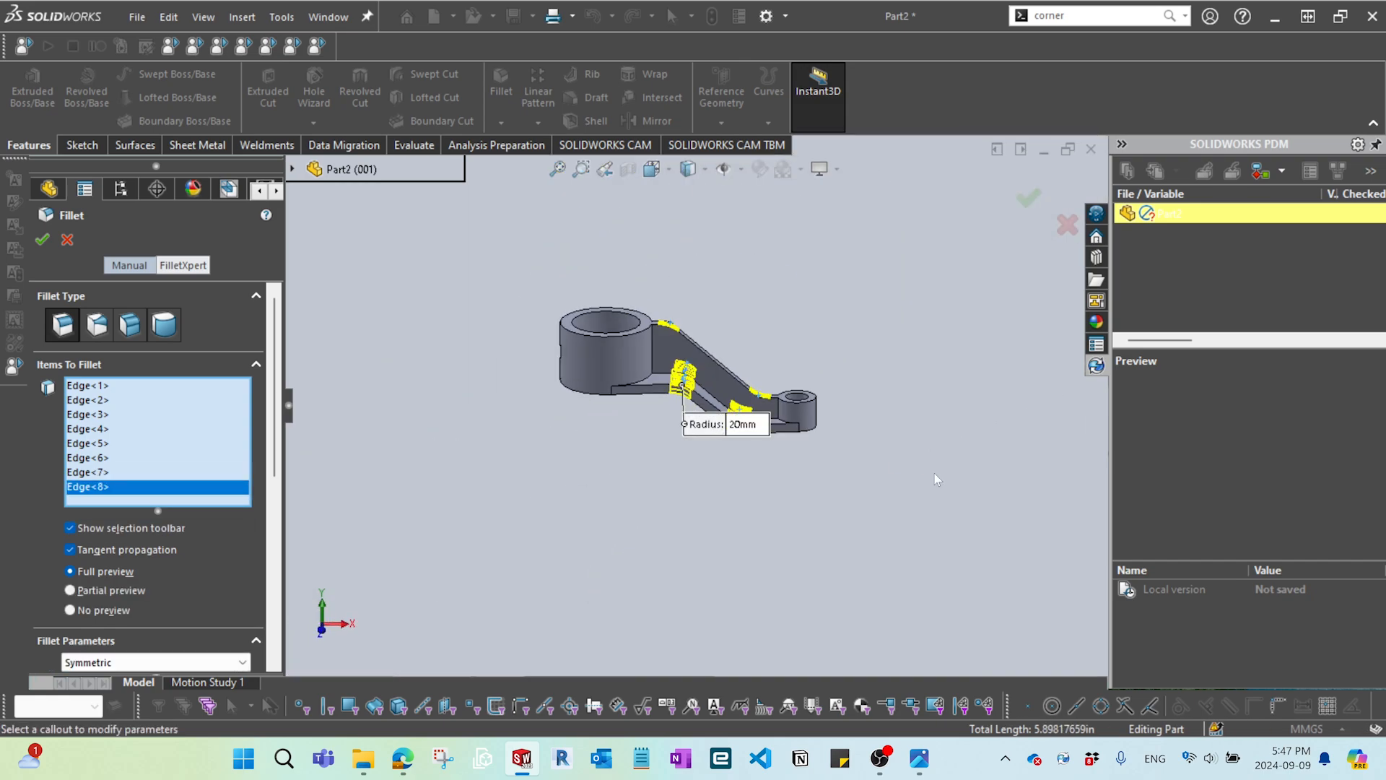
key(Return)
- Start a parting line draft and set the Top Plane as its direction of pull
middle_drag(842, 492, 522, 469)
scroll(637, 402, down, 1)
scroll(664, 388, down, 3)
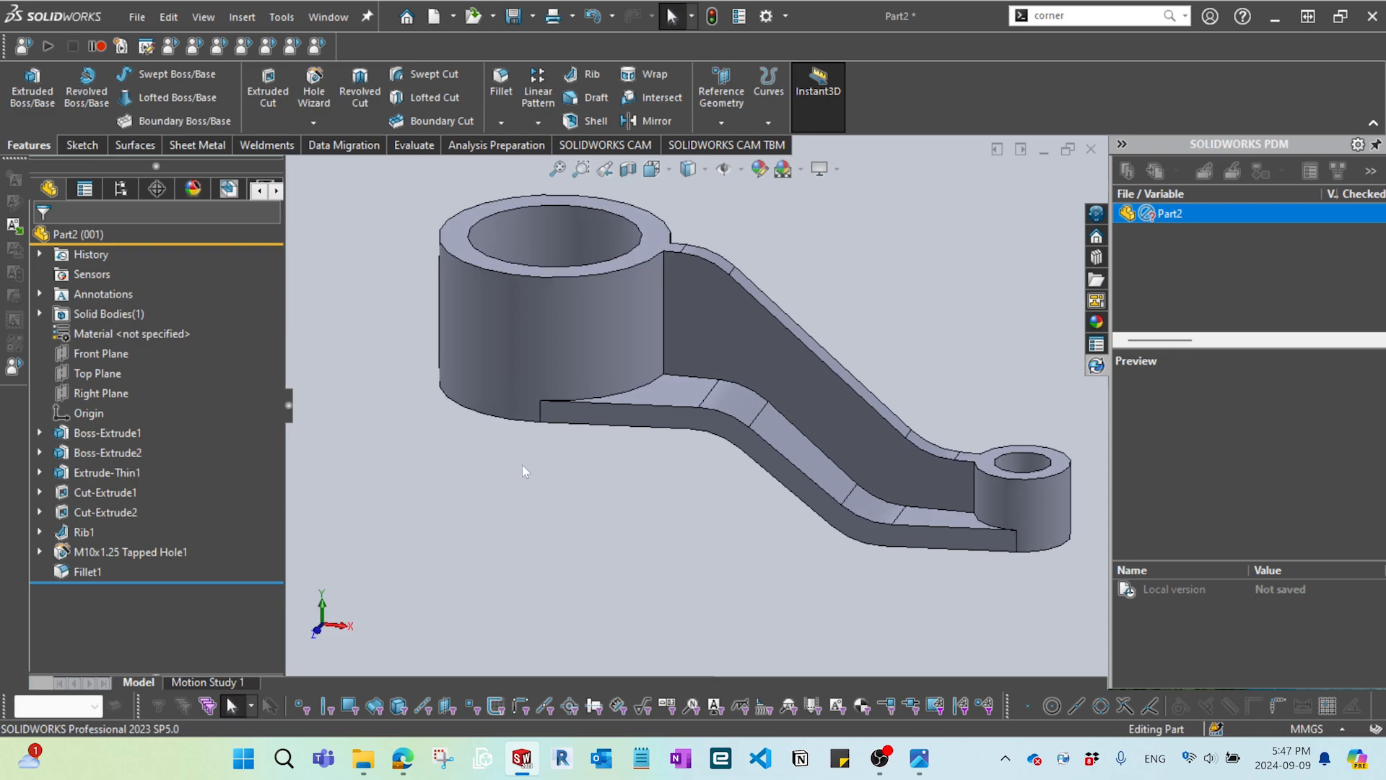
click(596, 97)
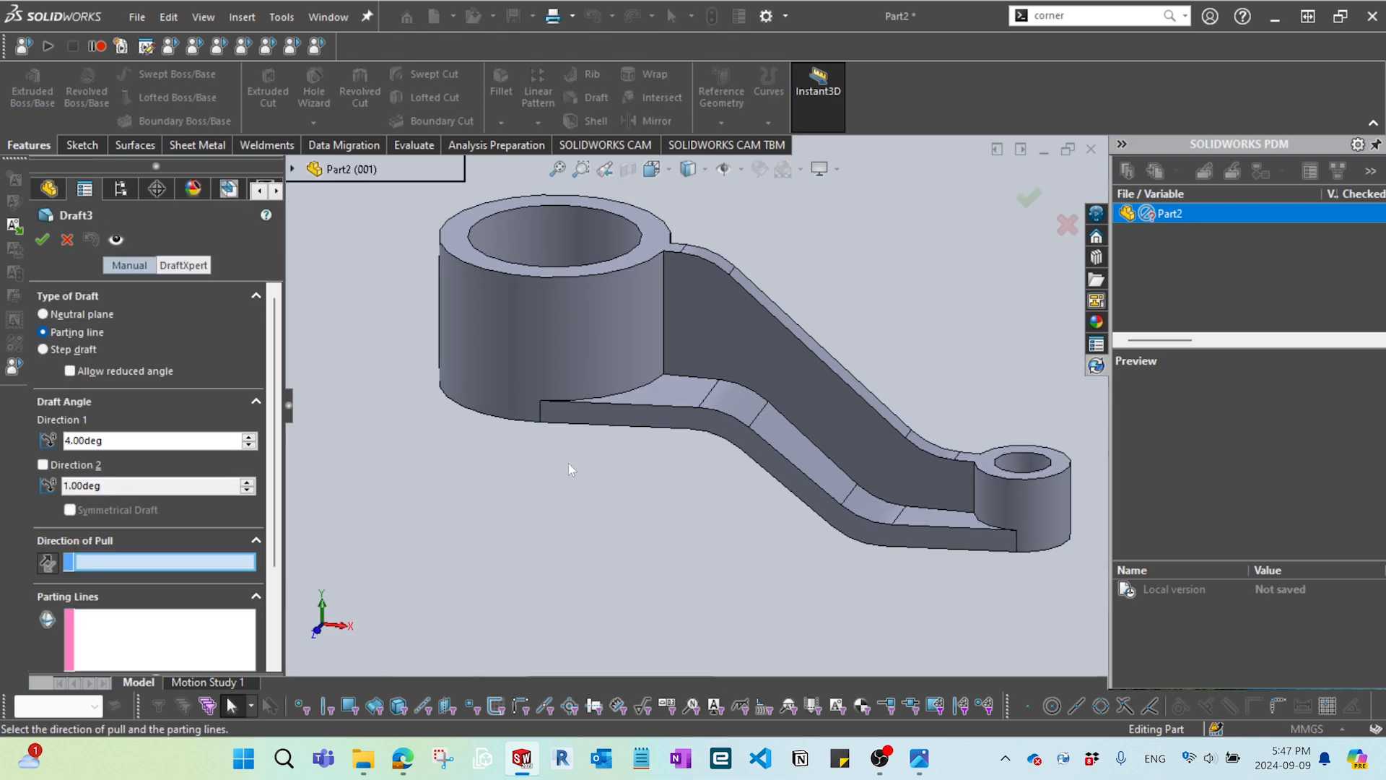
middle_drag(622, 446, 627, 372)
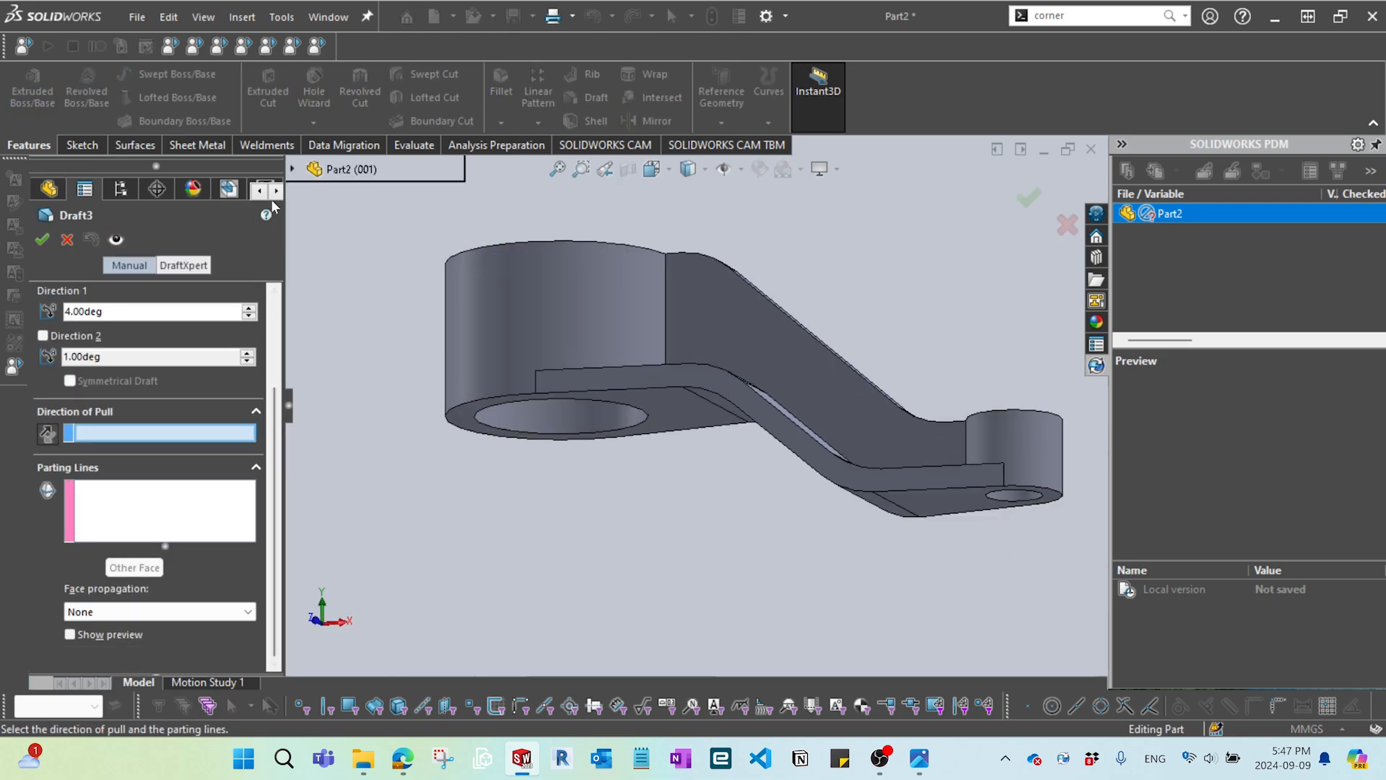
click(292, 169)
click(366, 308)
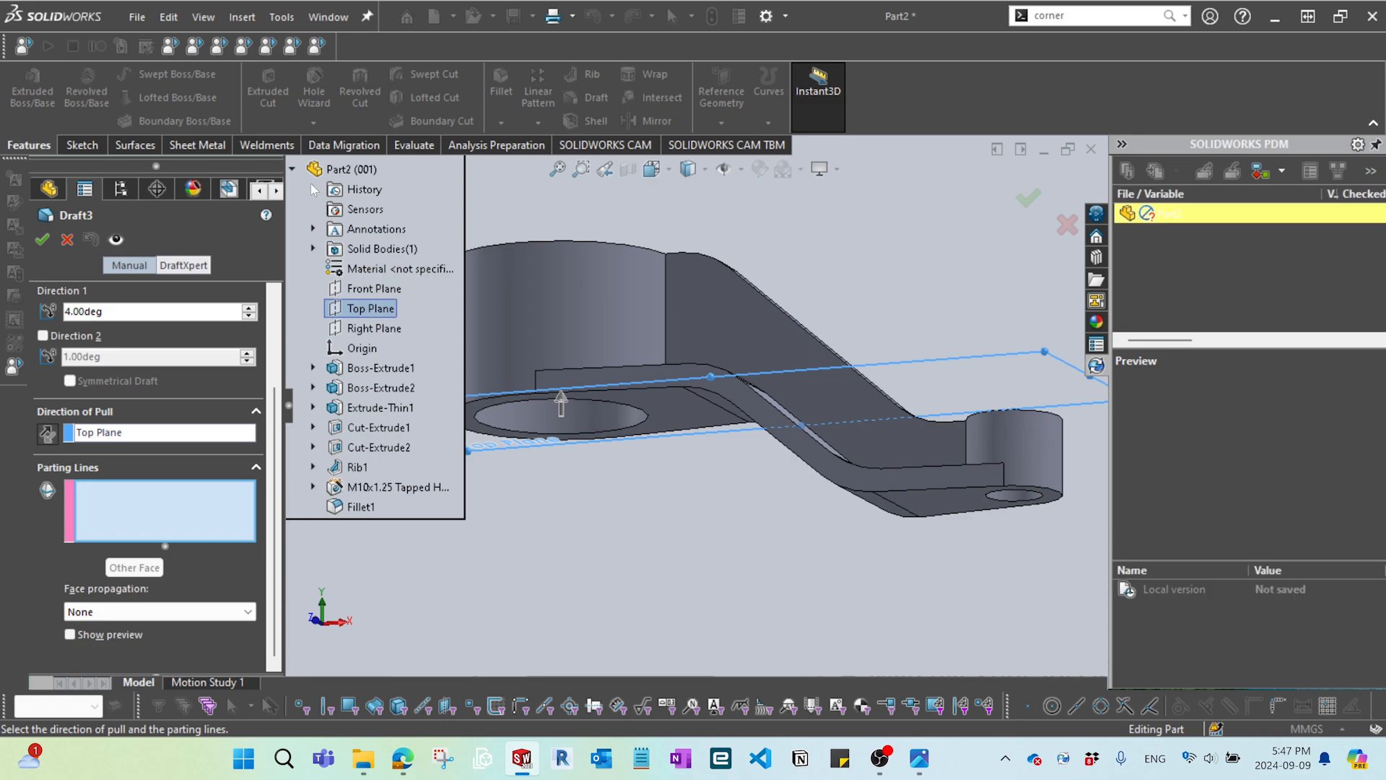
click(293, 169)
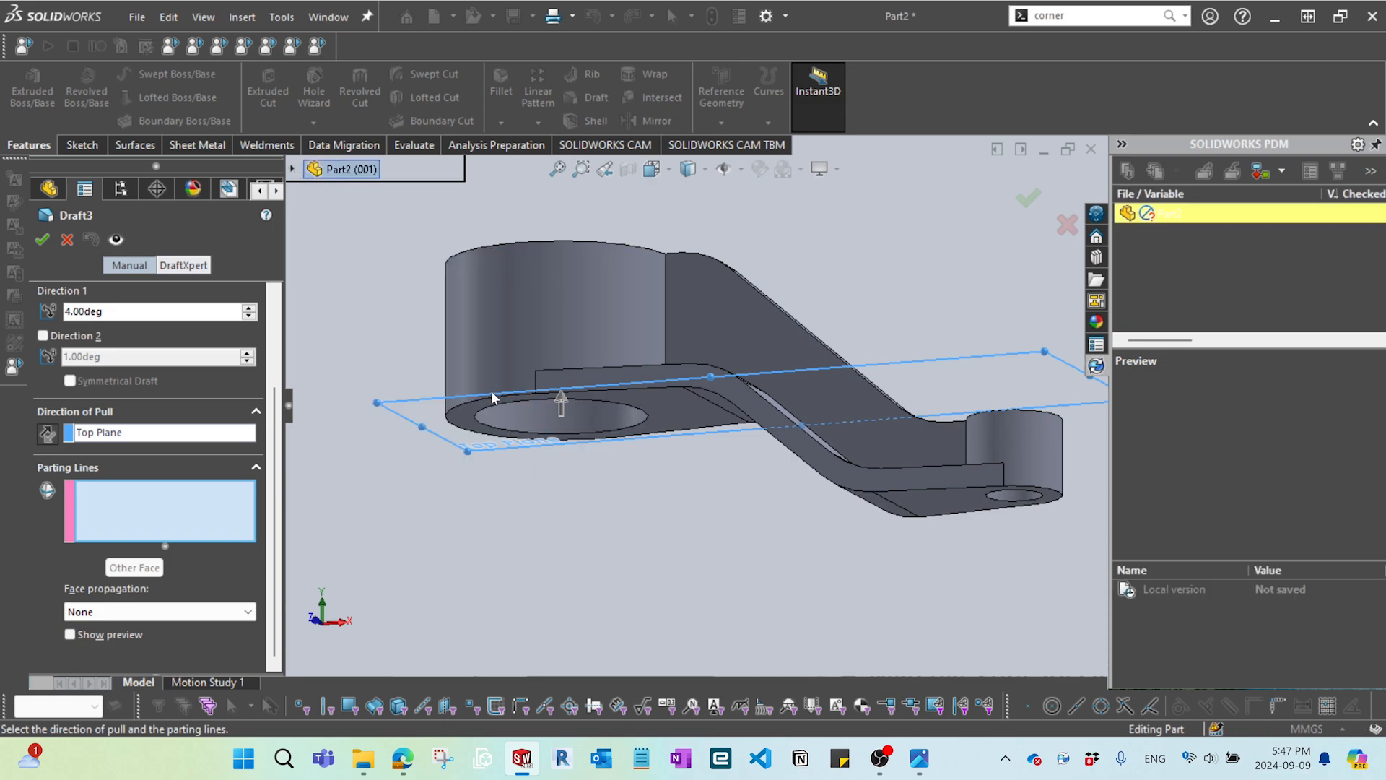
- Select the tangent chain of outer edges around the part's underside as parting lines
scroll(488, 396, down, 2)
right_click(462, 404)
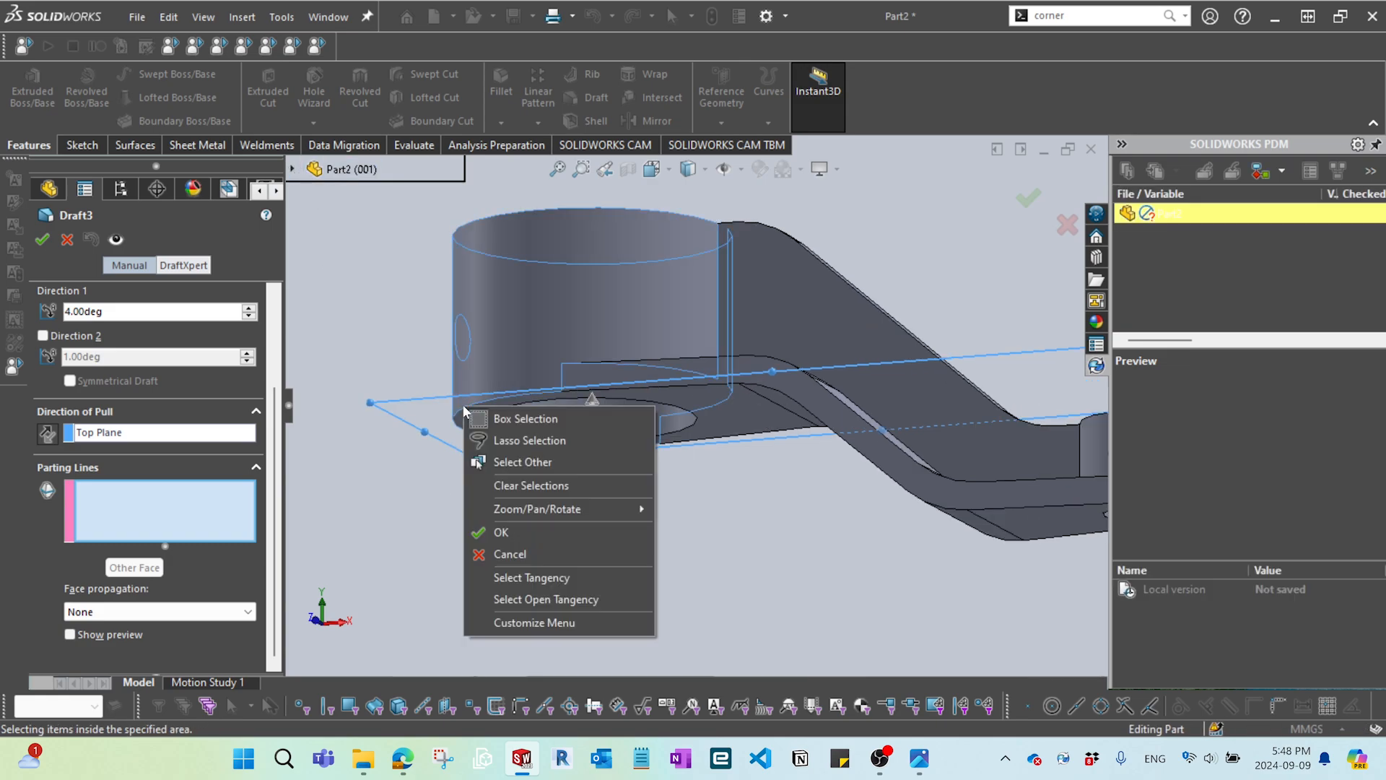
click(413, 443)
right_click(463, 408)
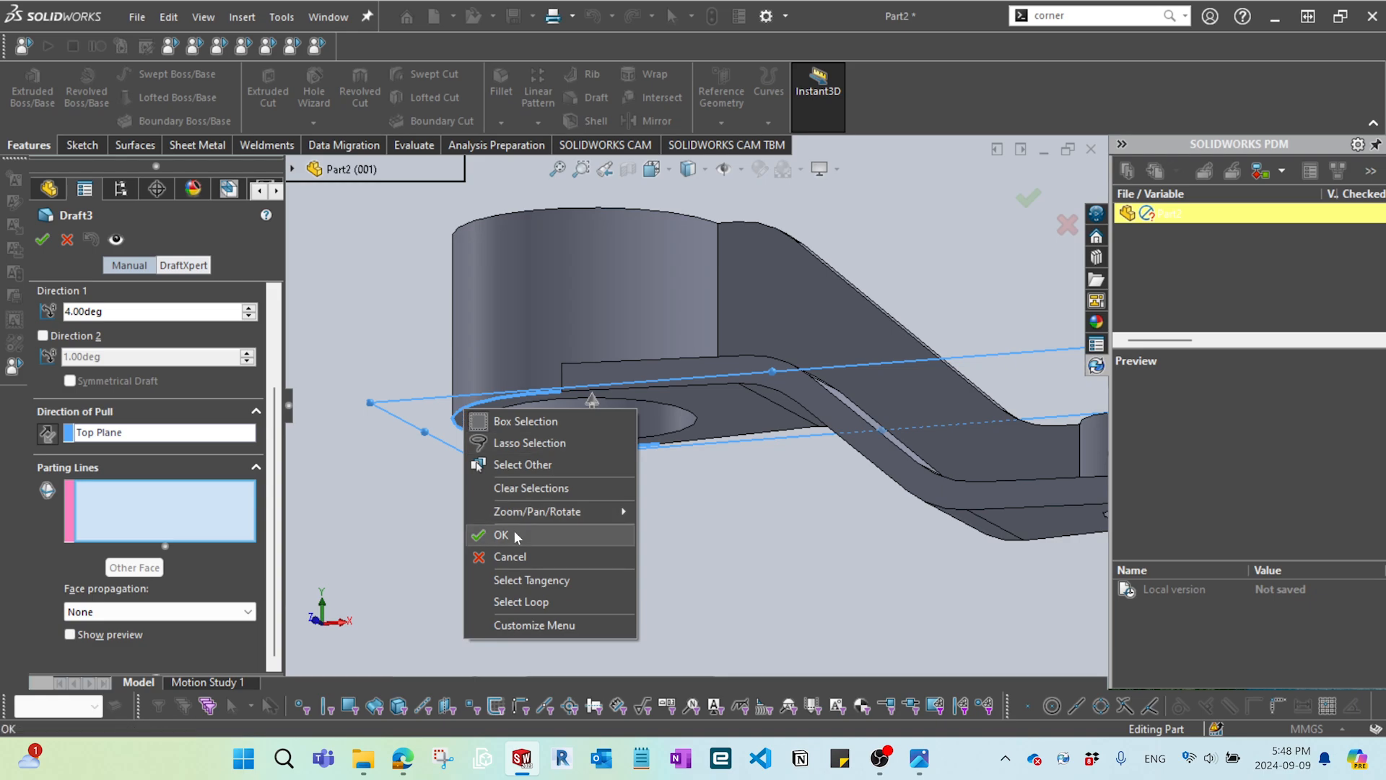
click(527, 581)
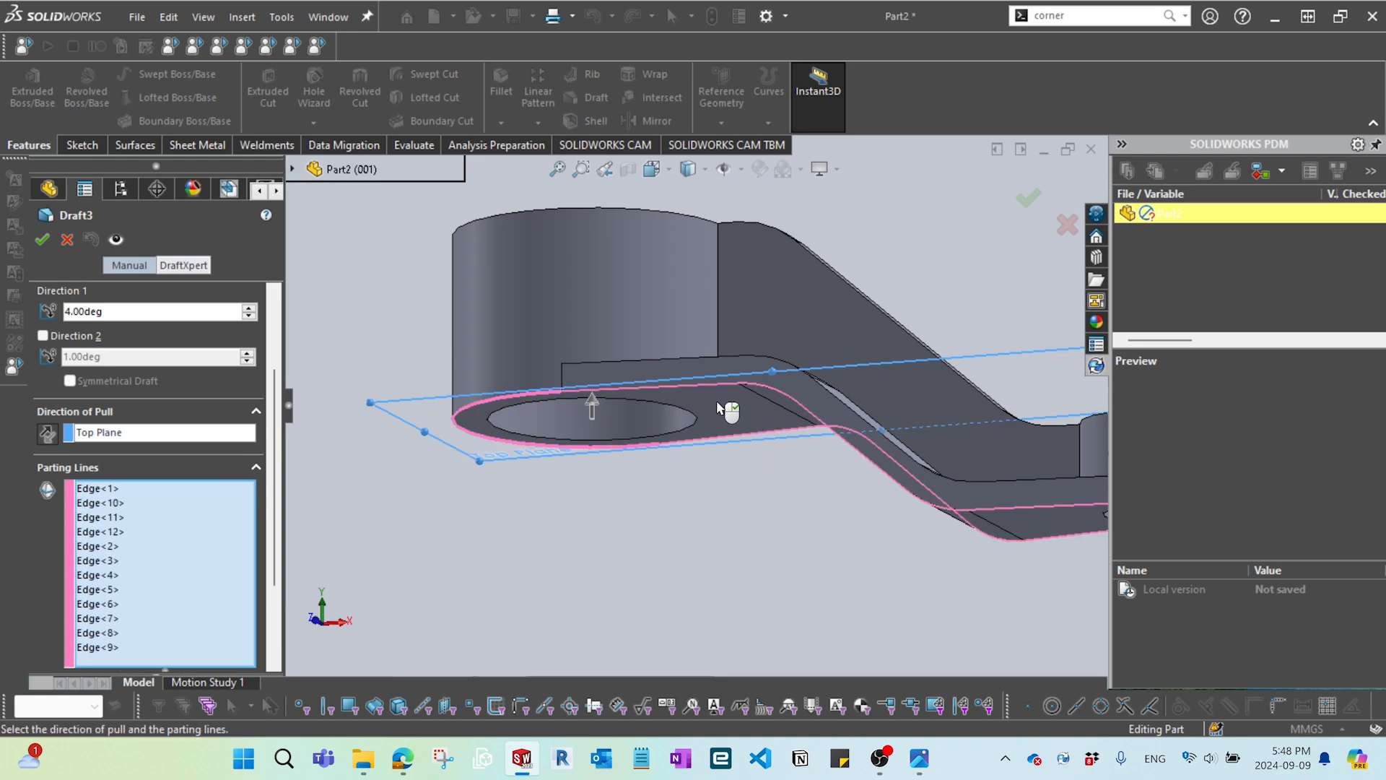
- Add the tangent edge chains along both sides of the rib's top face to the parting lines
scroll(699, 403, up, 3)
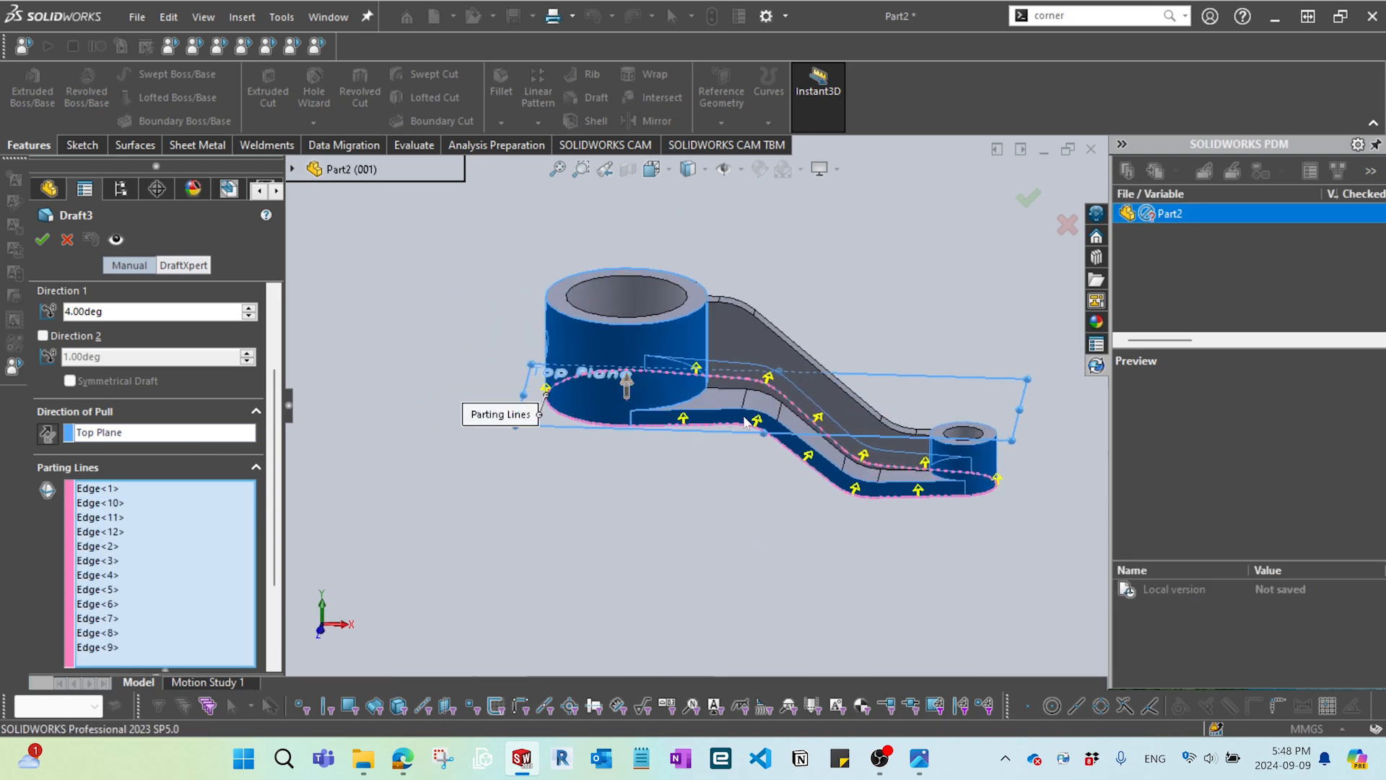
scroll(745, 418, down, 4)
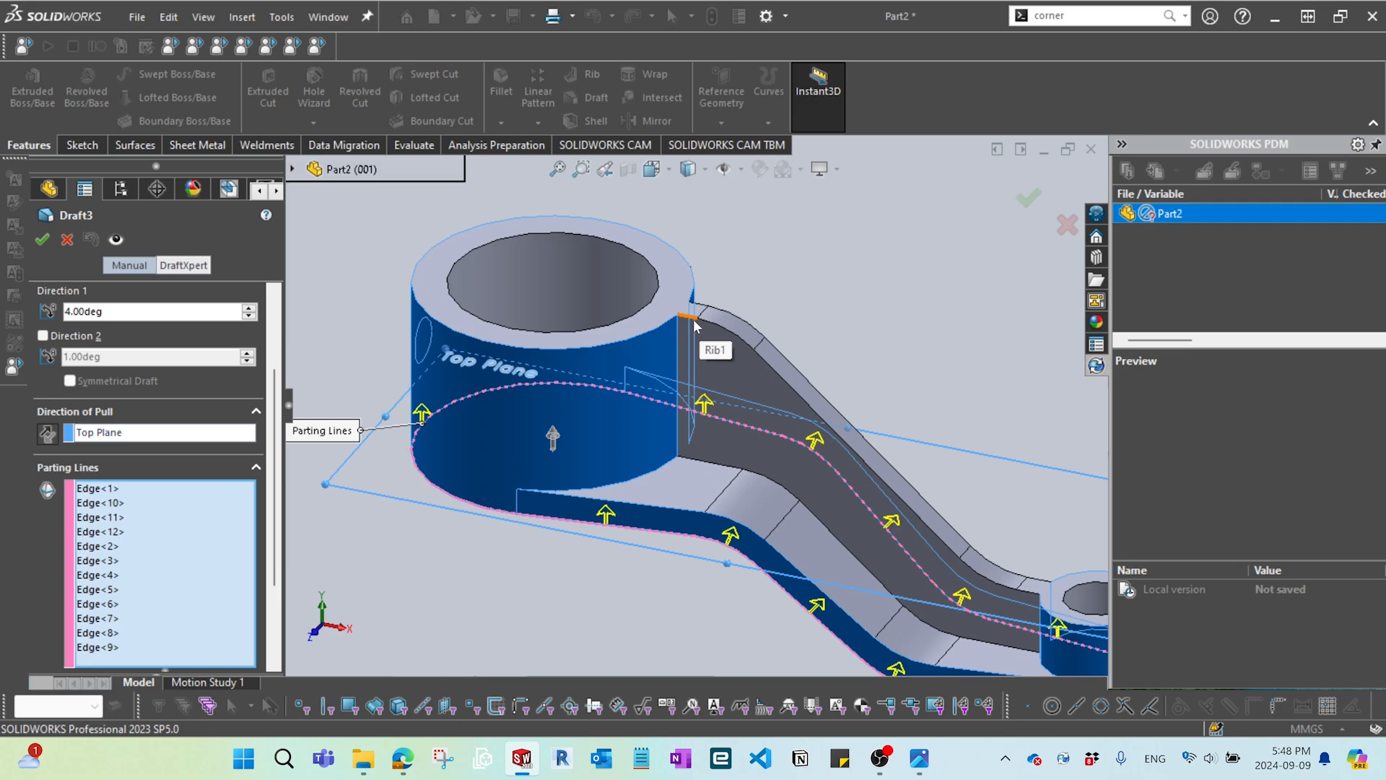
right_click(695, 327)
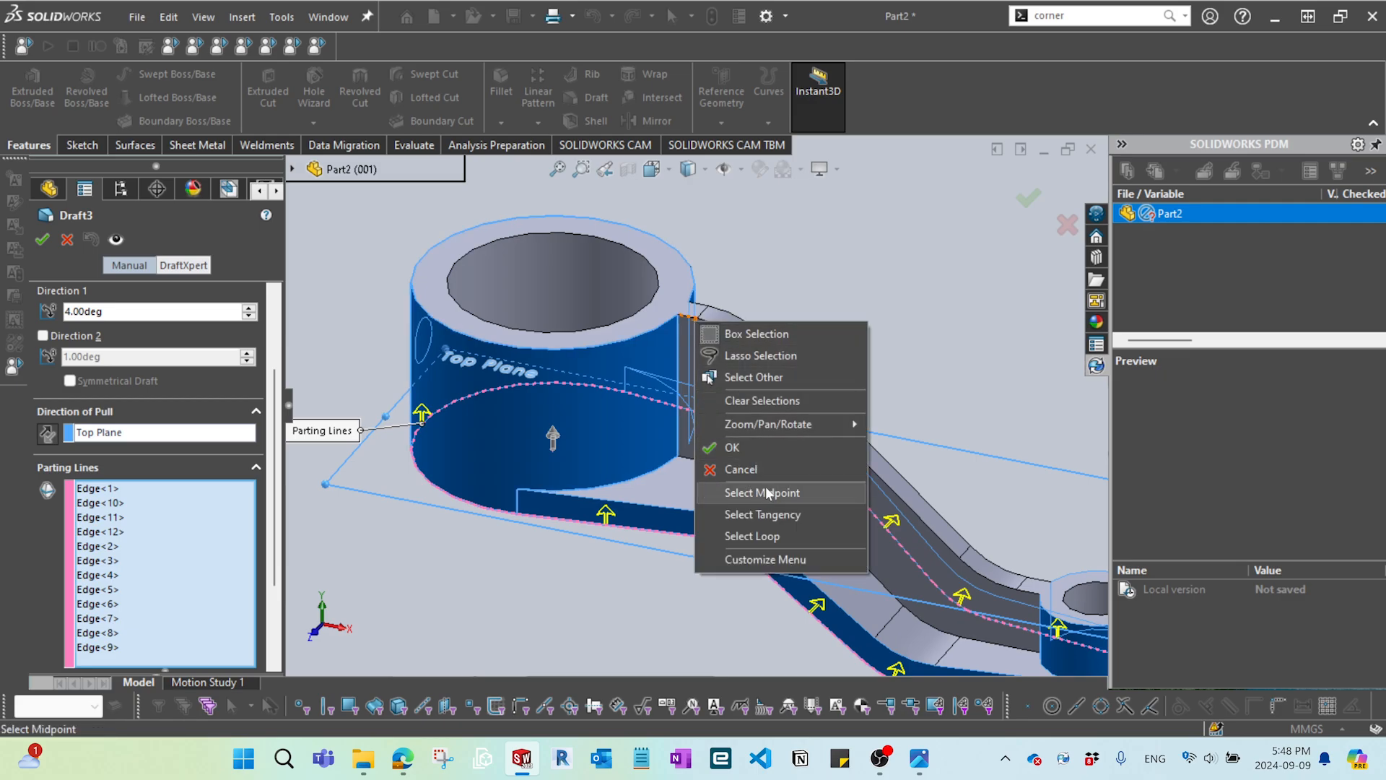
click(774, 517)
scroll(852, 485, up, 2)
middle_drag(1004, 441, 819, 383)
scroll(830, 361, down, 5)
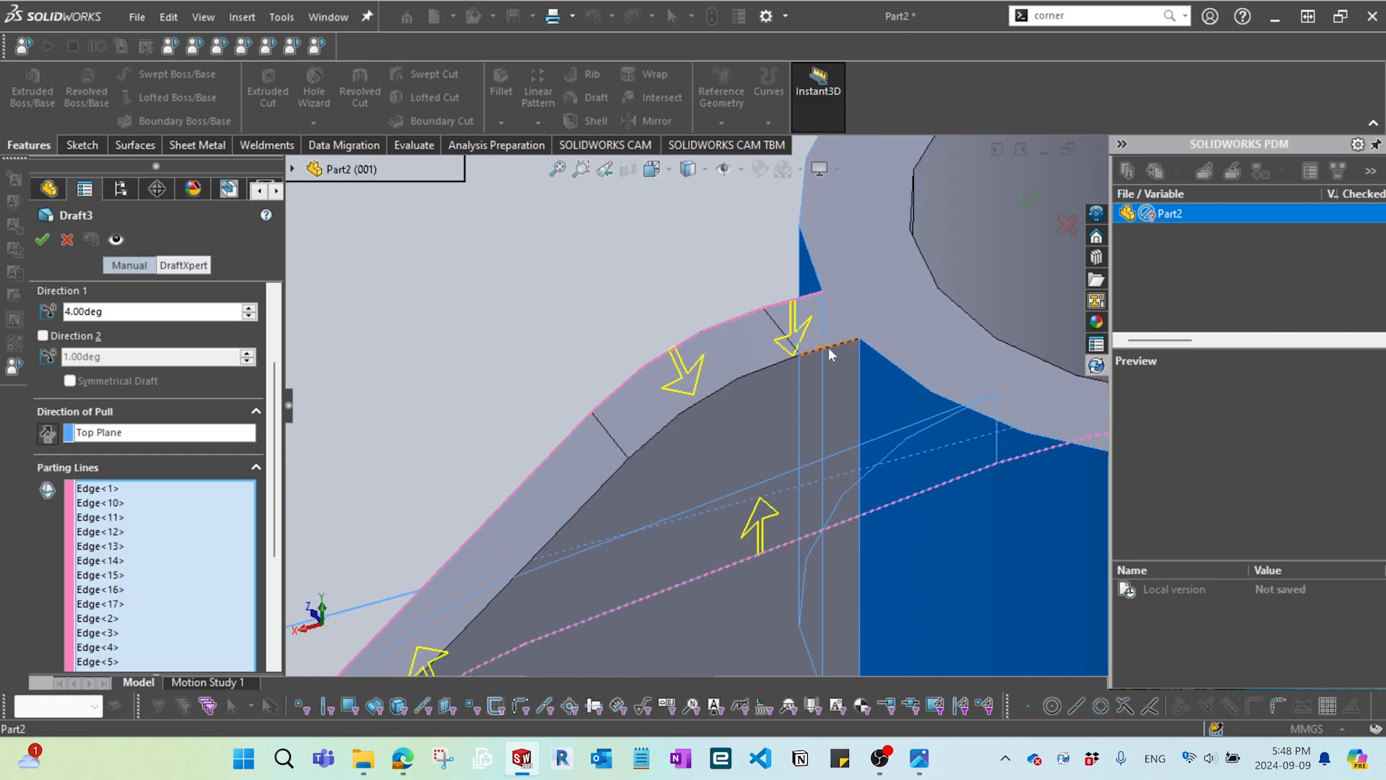
right_click(829, 348)
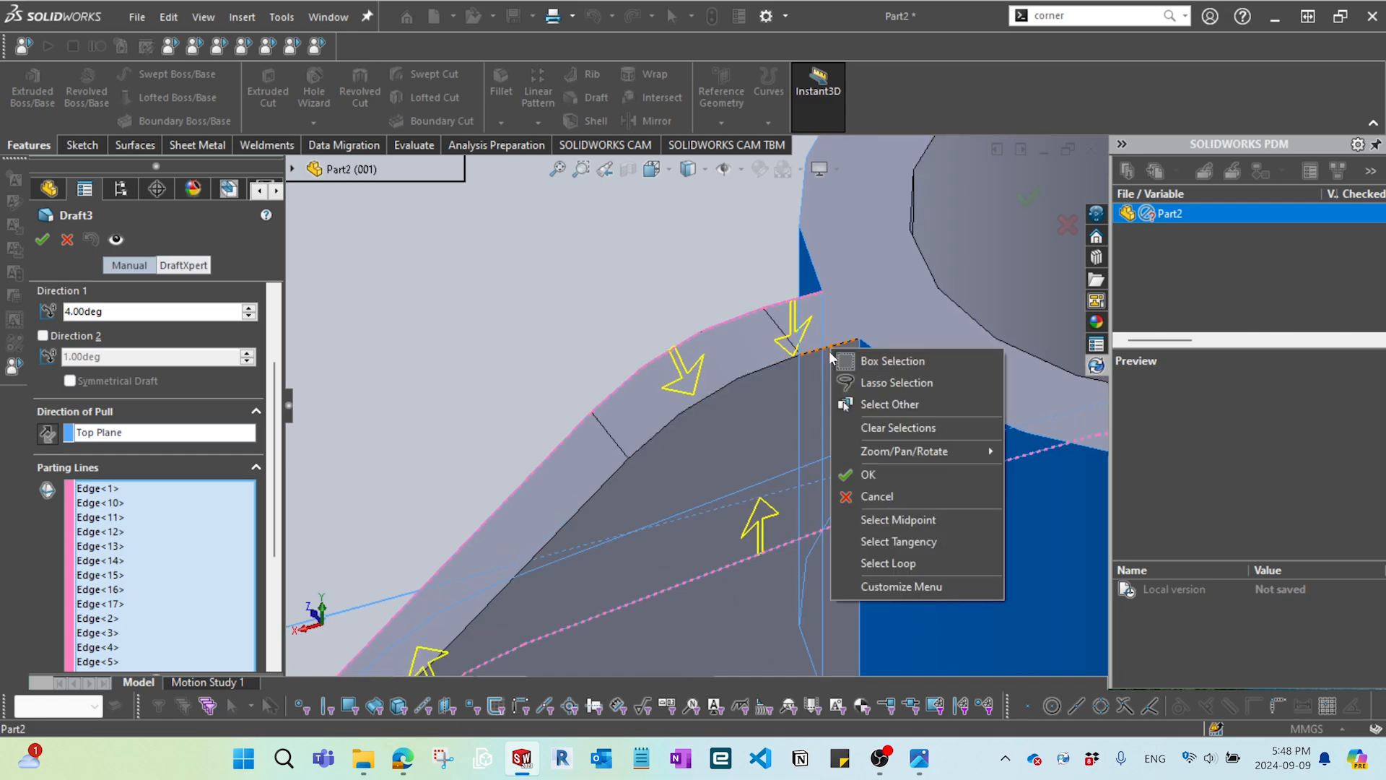
click(916, 539)
- Finish the parting line draft with a 4° angle and inspect the tapered part
scroll(649, 525, up, 5)
middle_drag(648, 525, 292, 534)
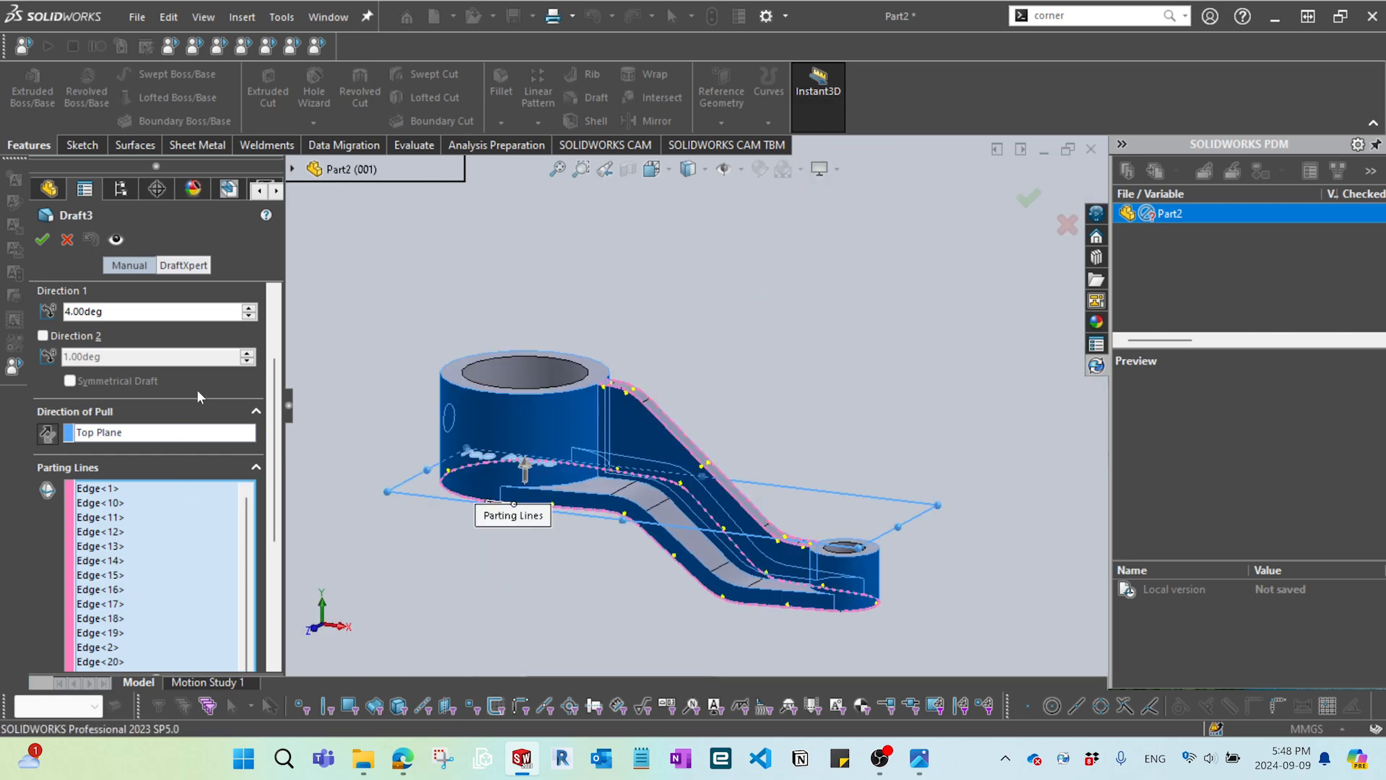
scroll(140, 460, up, 3)
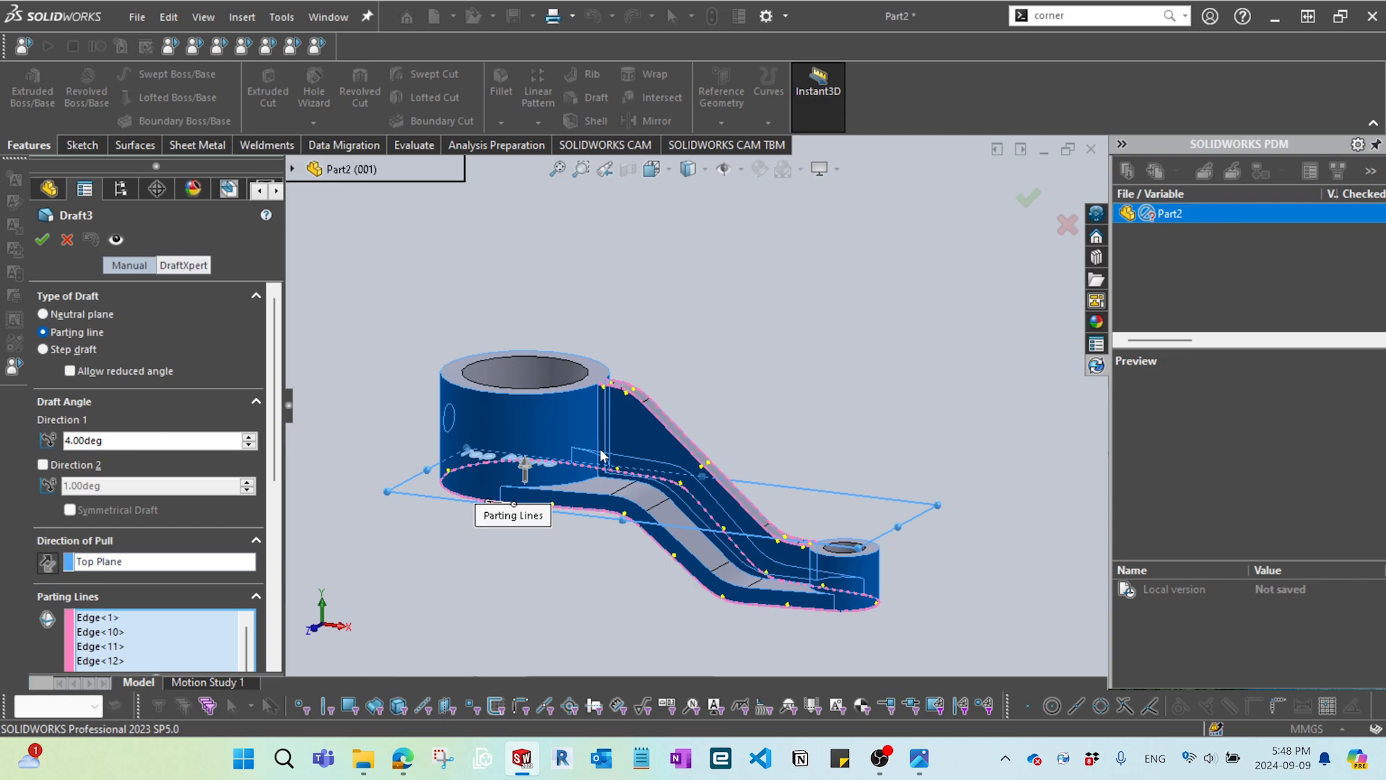
middle_drag(602, 455, 581, 432)
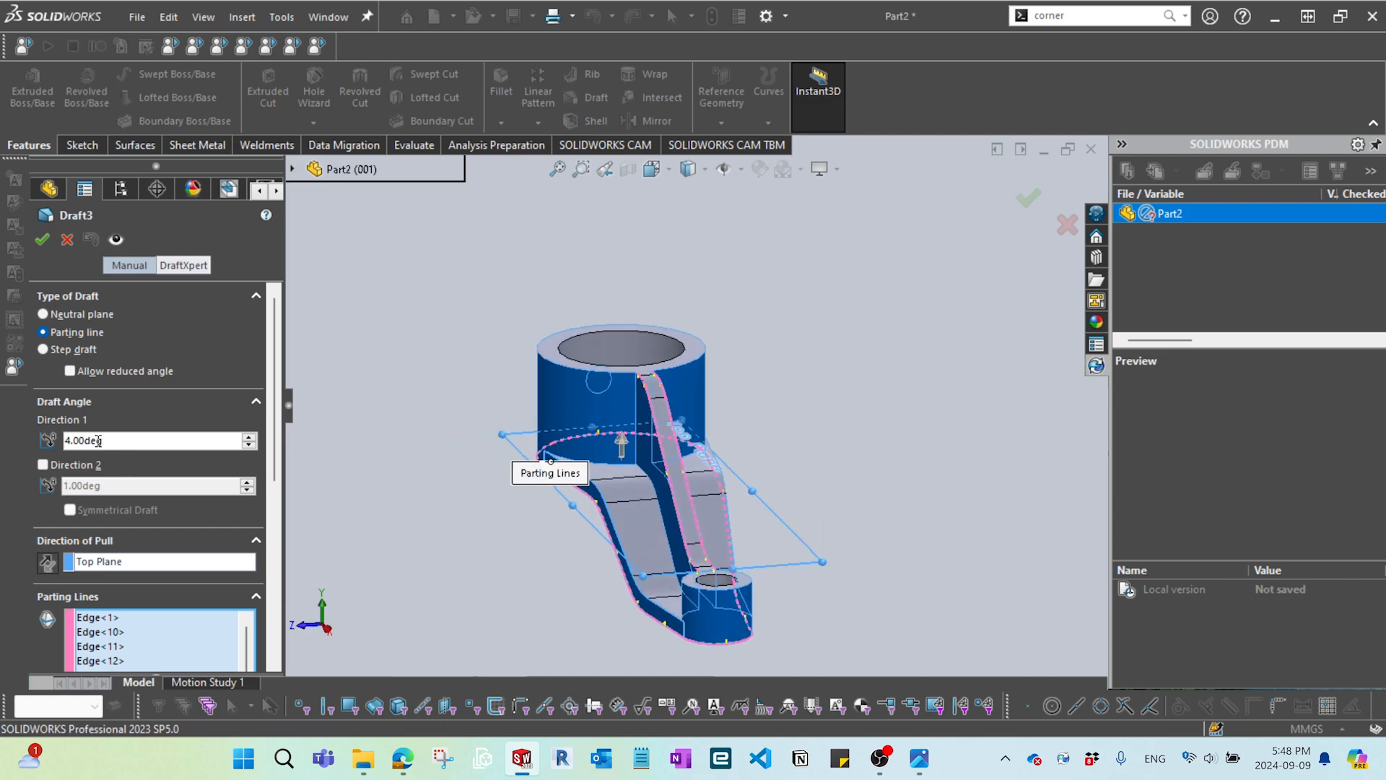
middle_drag(451, 583, 525, 590)
click(1038, 199)
scroll(611, 442, down, 5)
middle_drag(594, 469, 631, 410)
scroll(607, 491, up, 4)
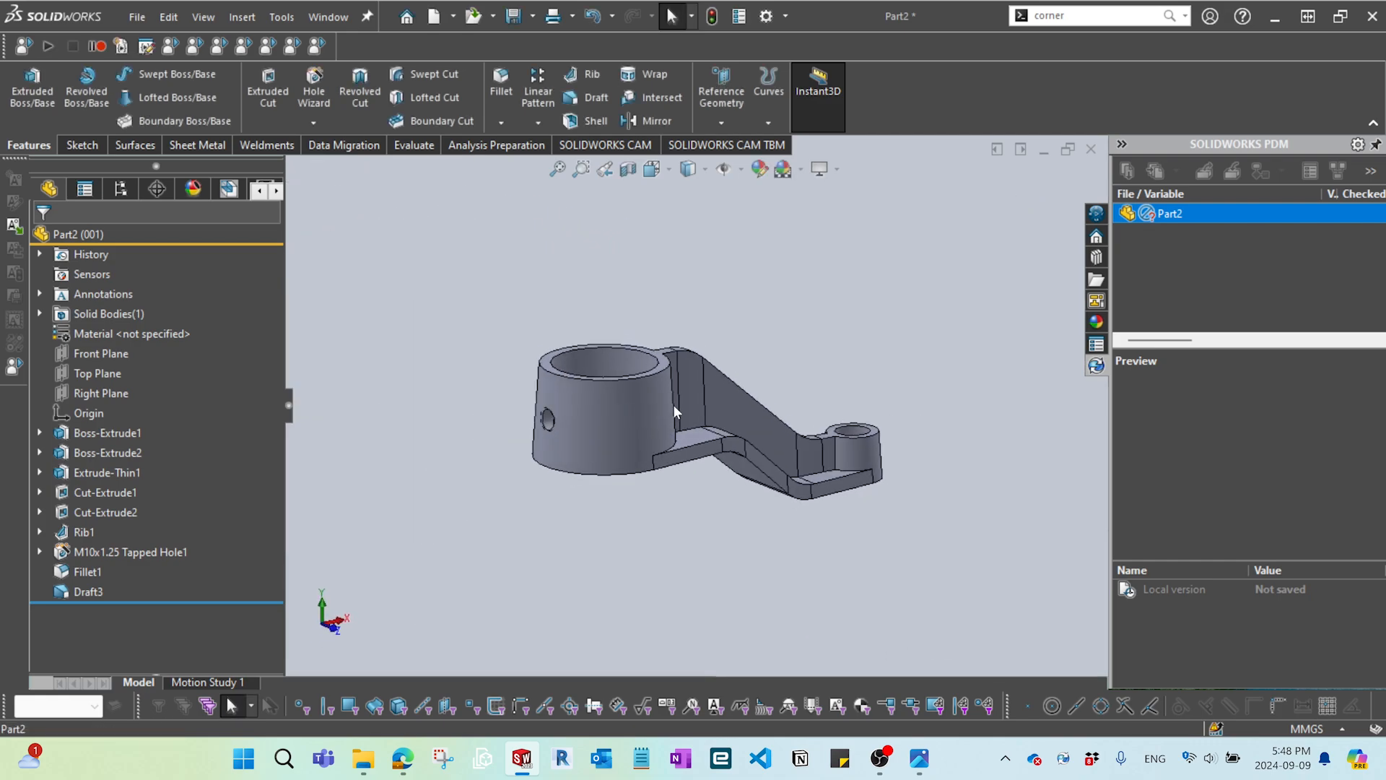
middle_drag(728, 419, 732, 448)
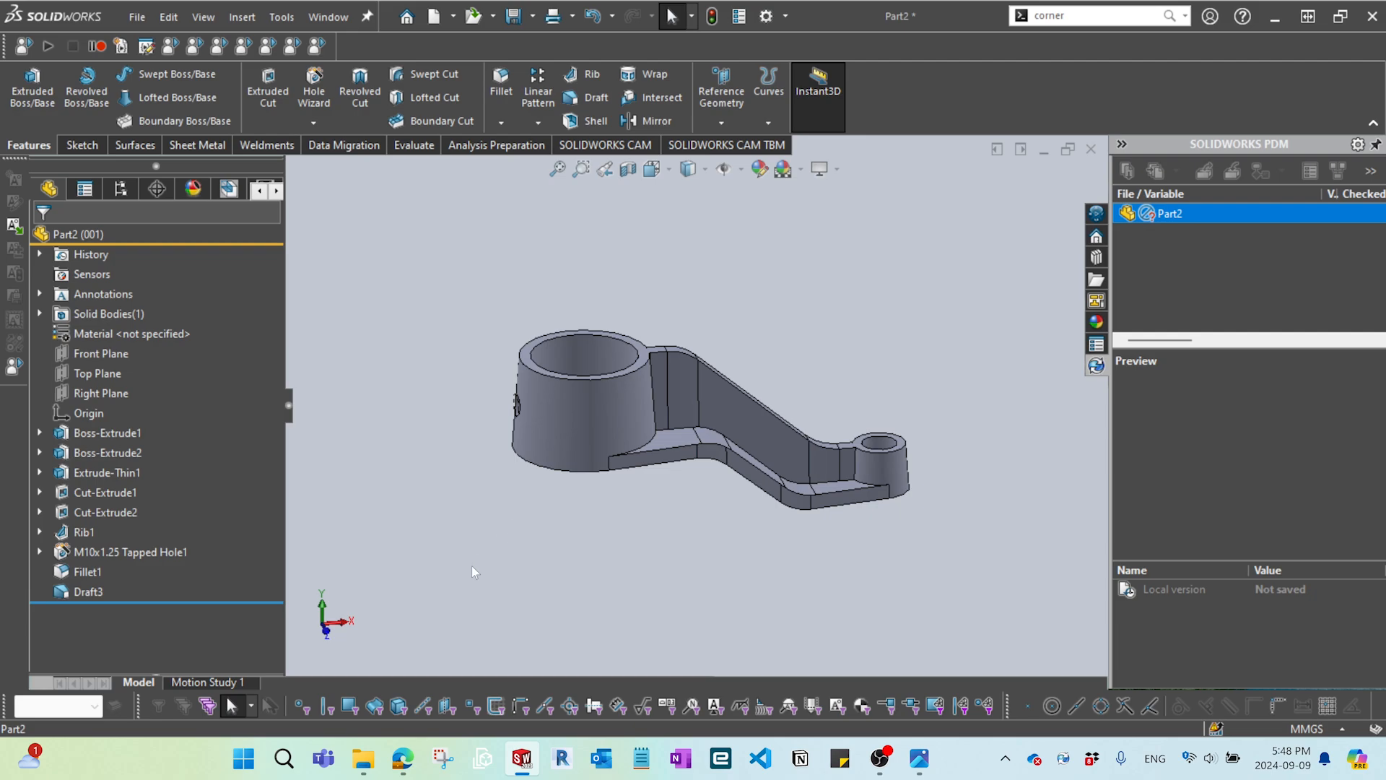
- Start a constant-size fillet and set its radius to 2 mm
middle_drag(471, 566, 470, 576)
key(s)
click(705, 478)
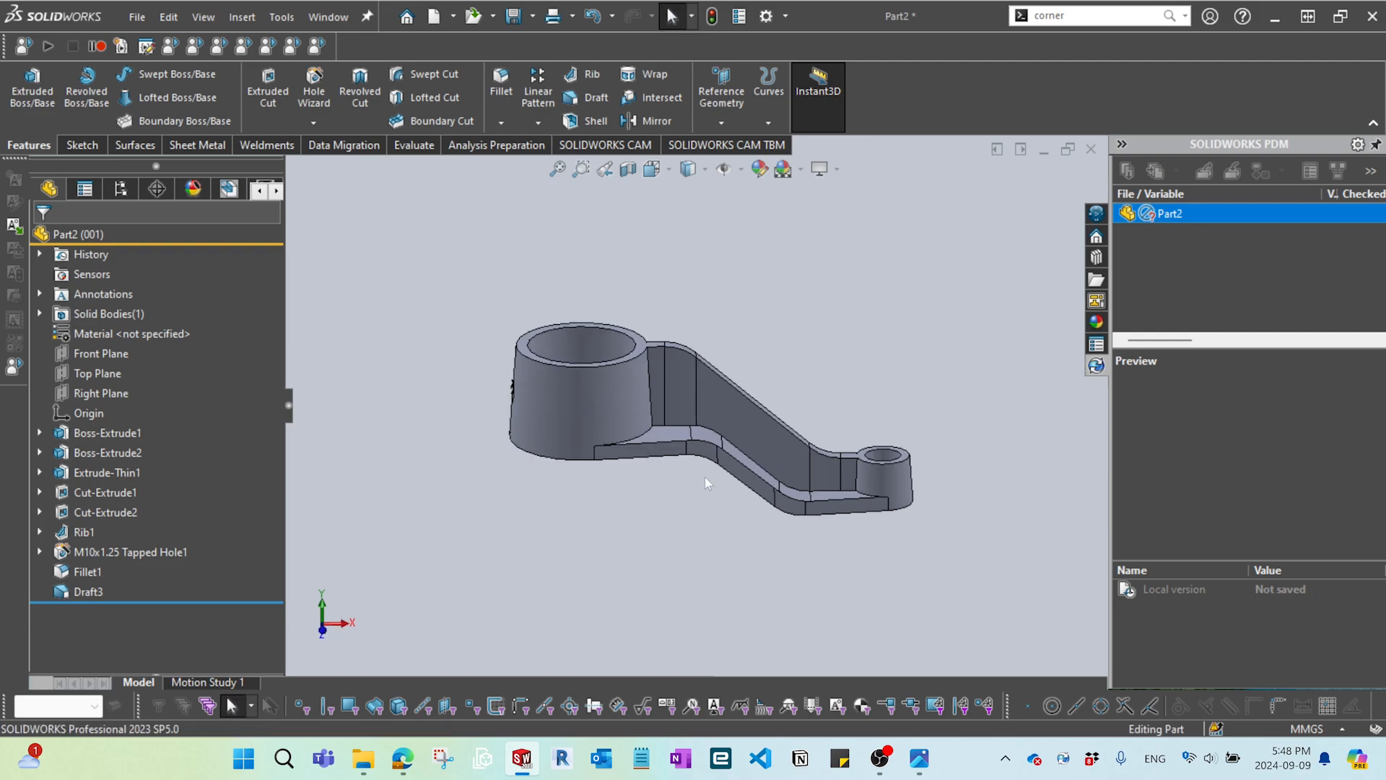
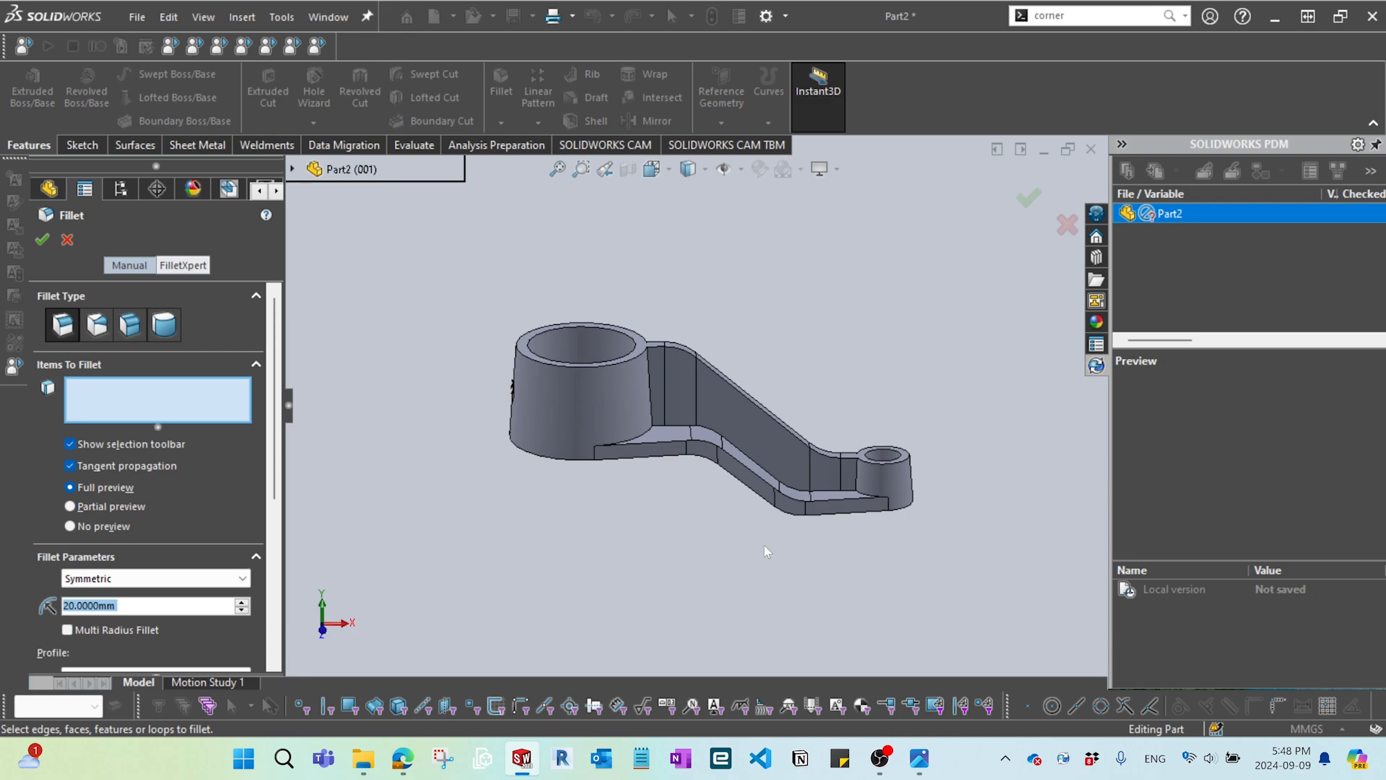
text(2)
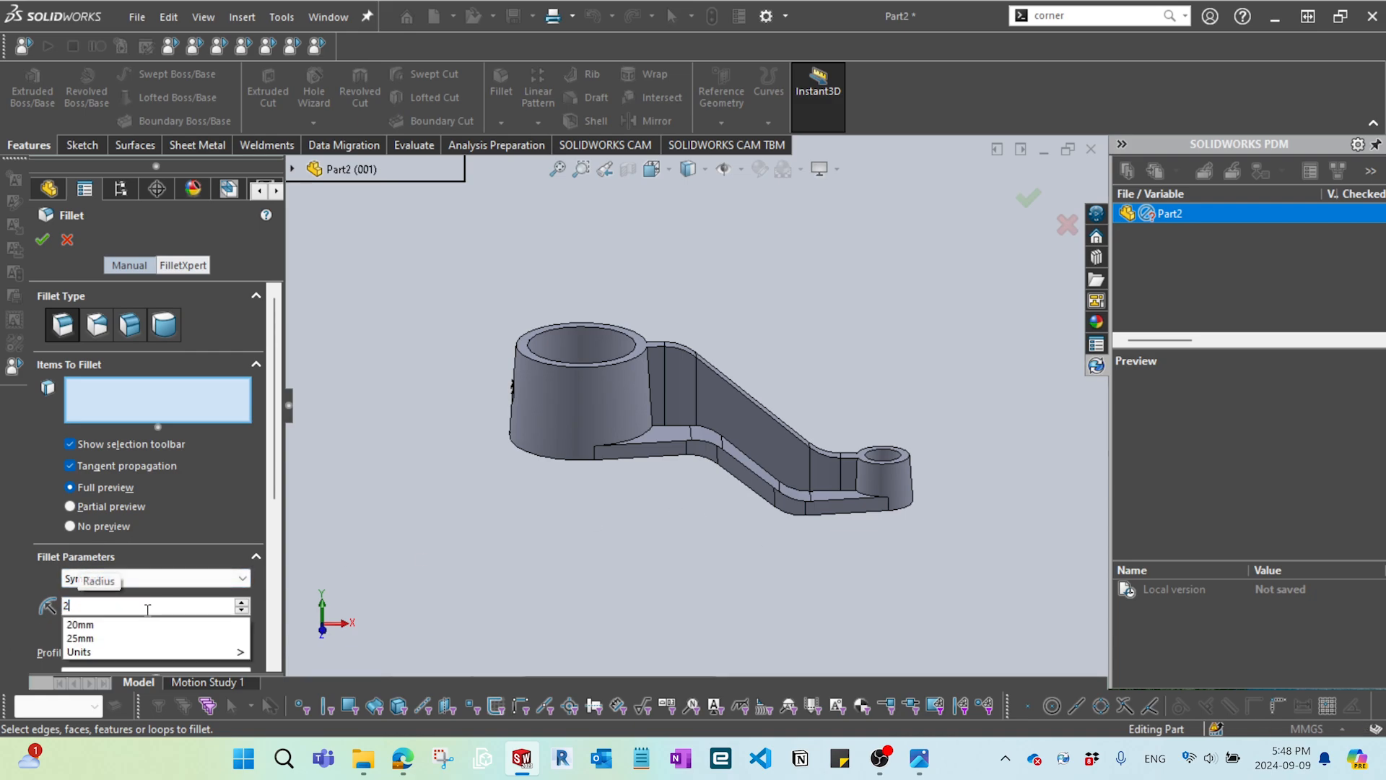
key(Return)
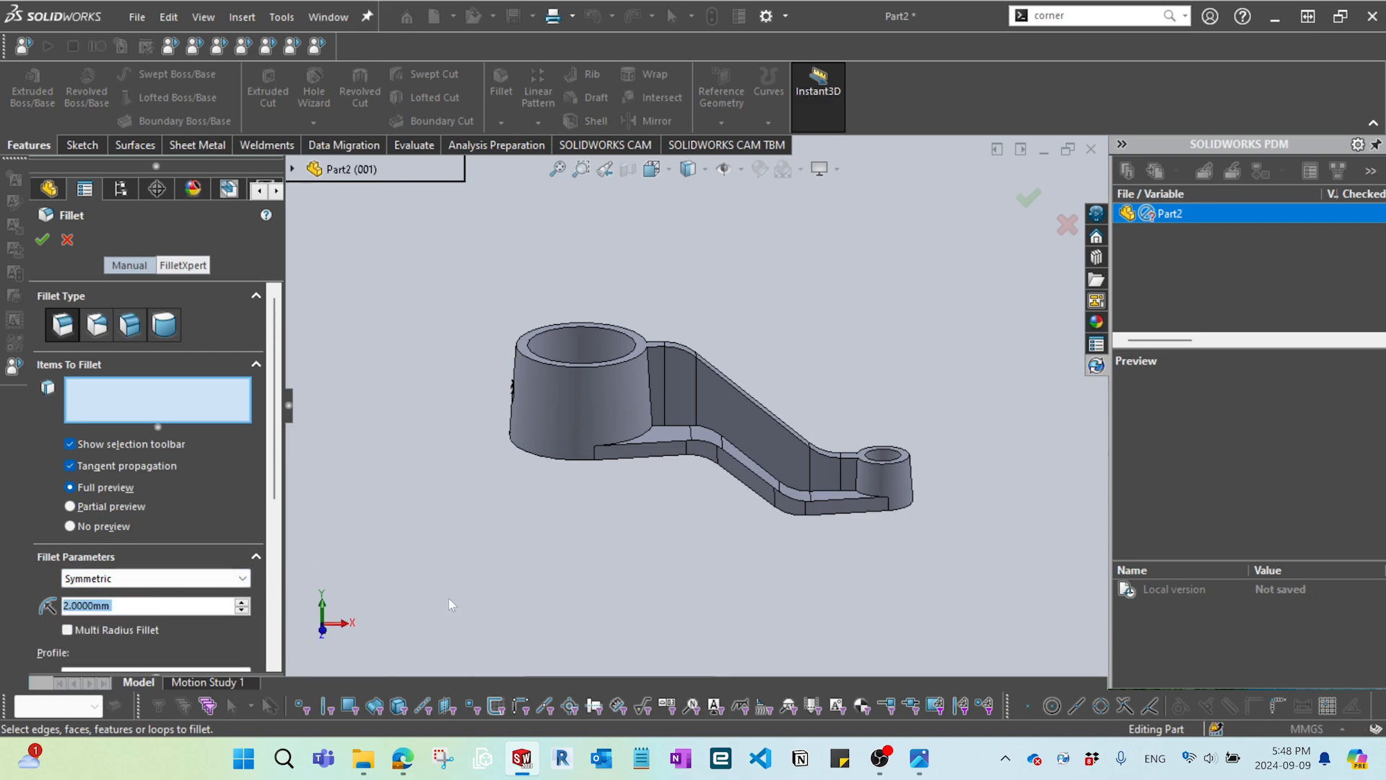
- Add the outer top edge of the large cylinder to the fillet
middle_drag(677, 551, 675, 422)
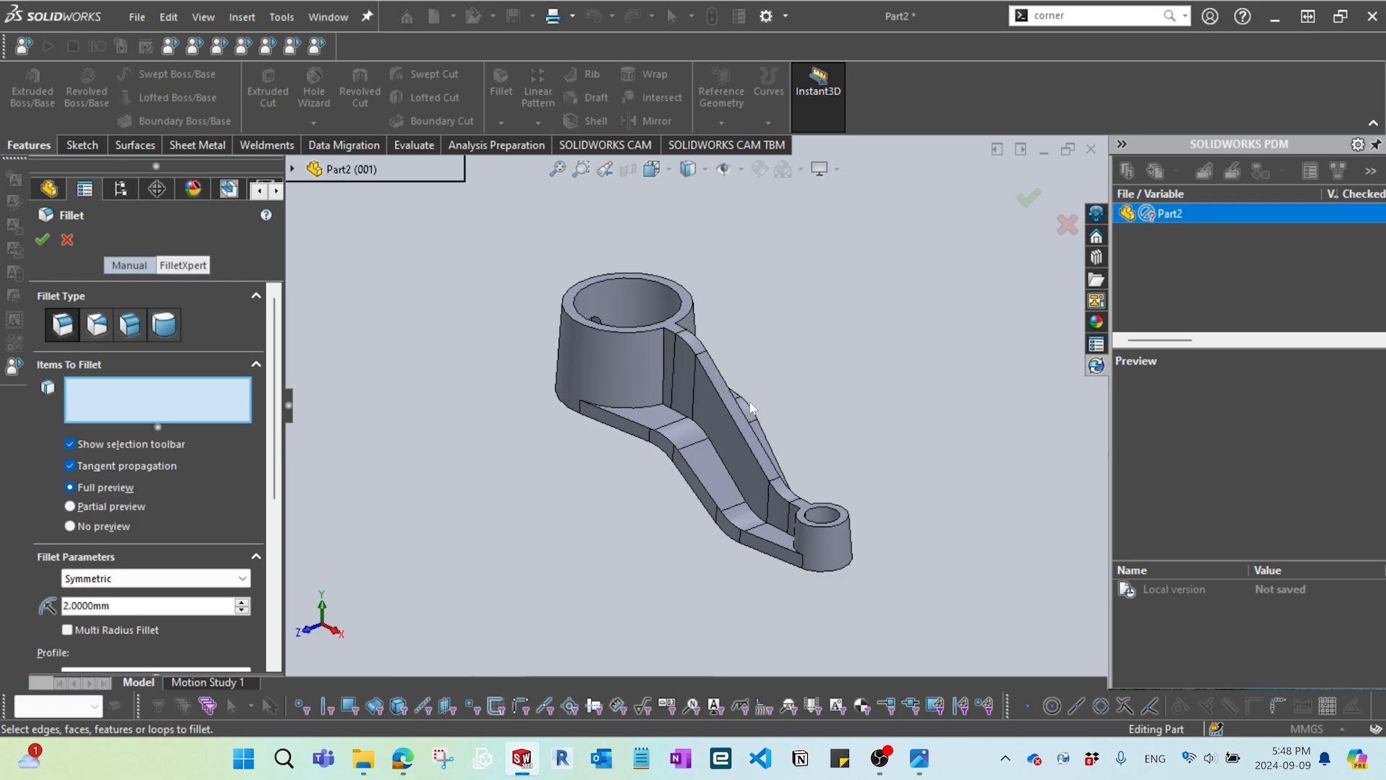
scroll(660, 366, down, 3)
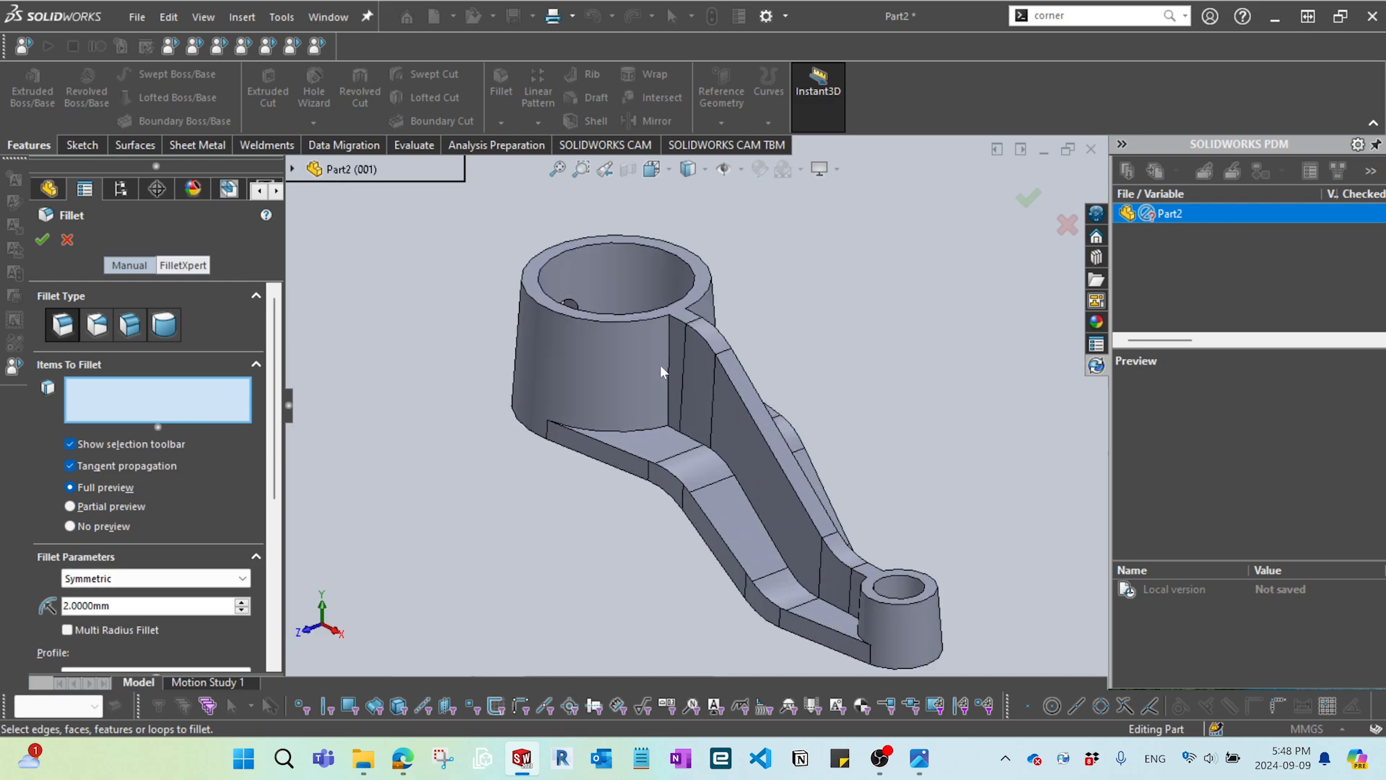
right_click(643, 310)
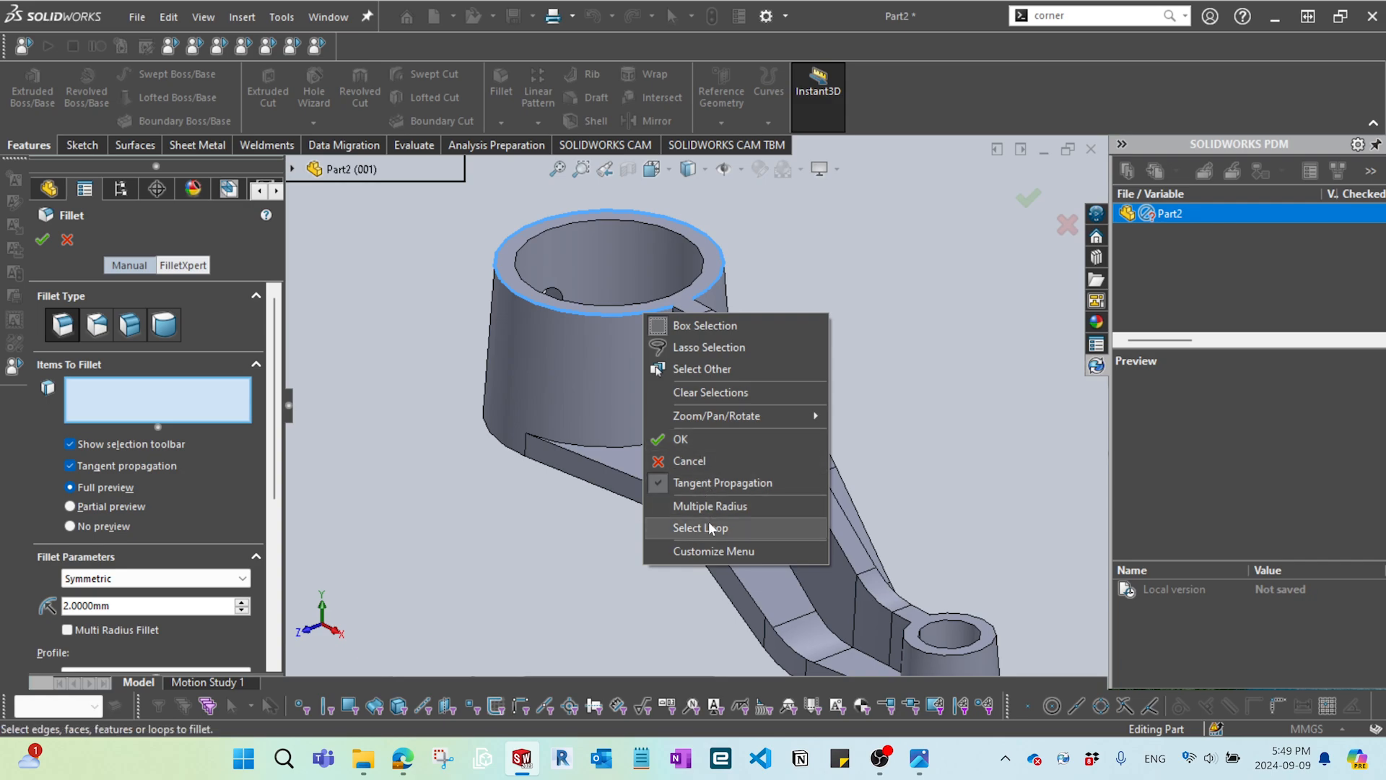
click(516, 571)
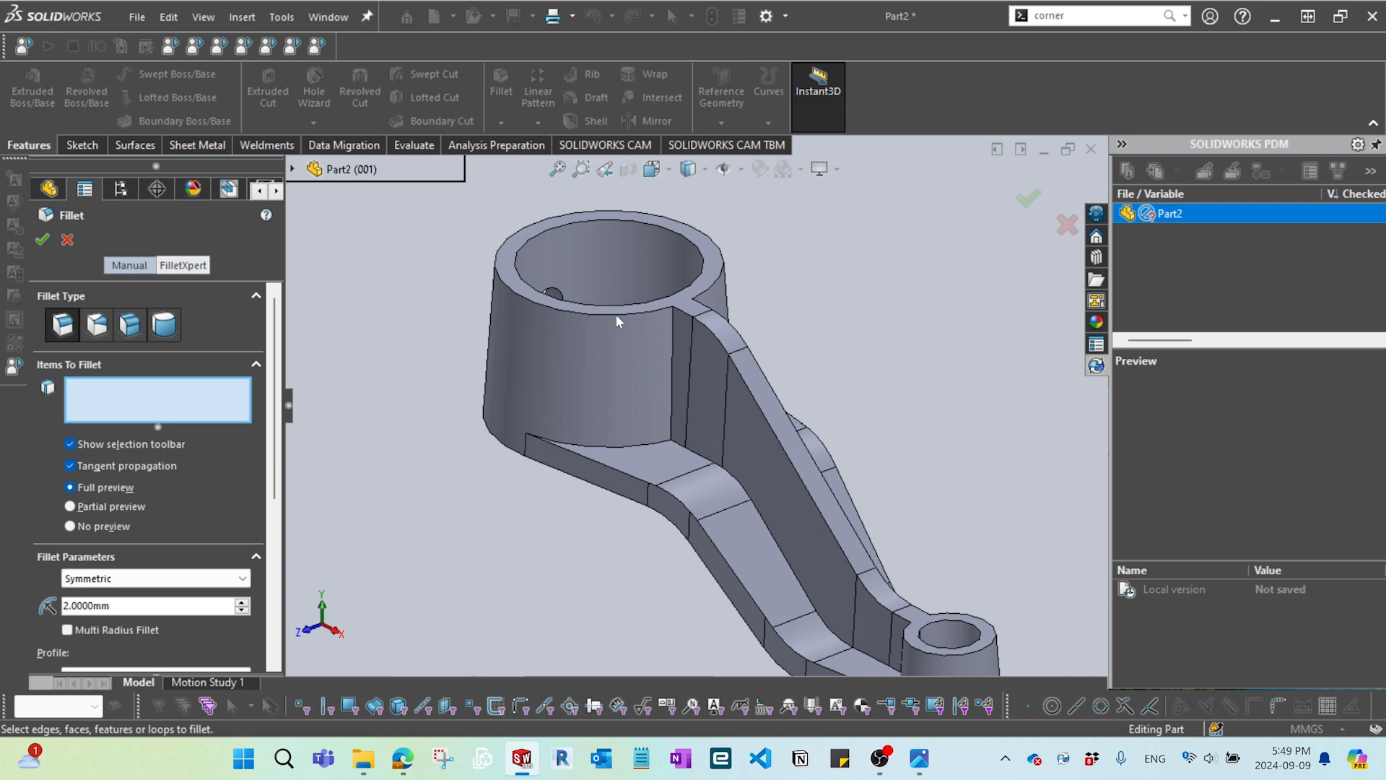
click(617, 314)
- Add the tangent edge chains along both sides of the rib's top face to the fillet
middle_drag(616, 314, 673, 309)
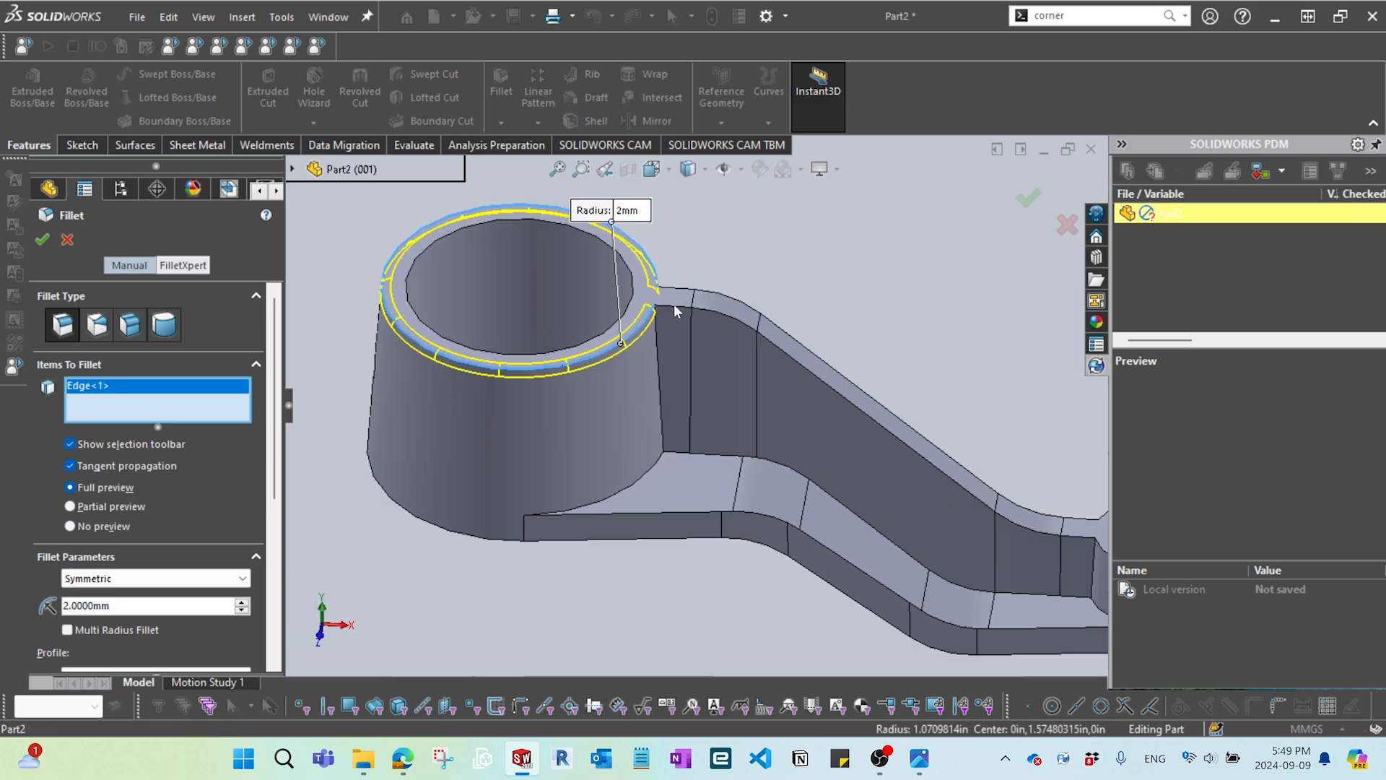
right_click(674, 305)
click(768, 544)
middle_drag(769, 544, 837, 361)
scroll(834, 351, down, 5)
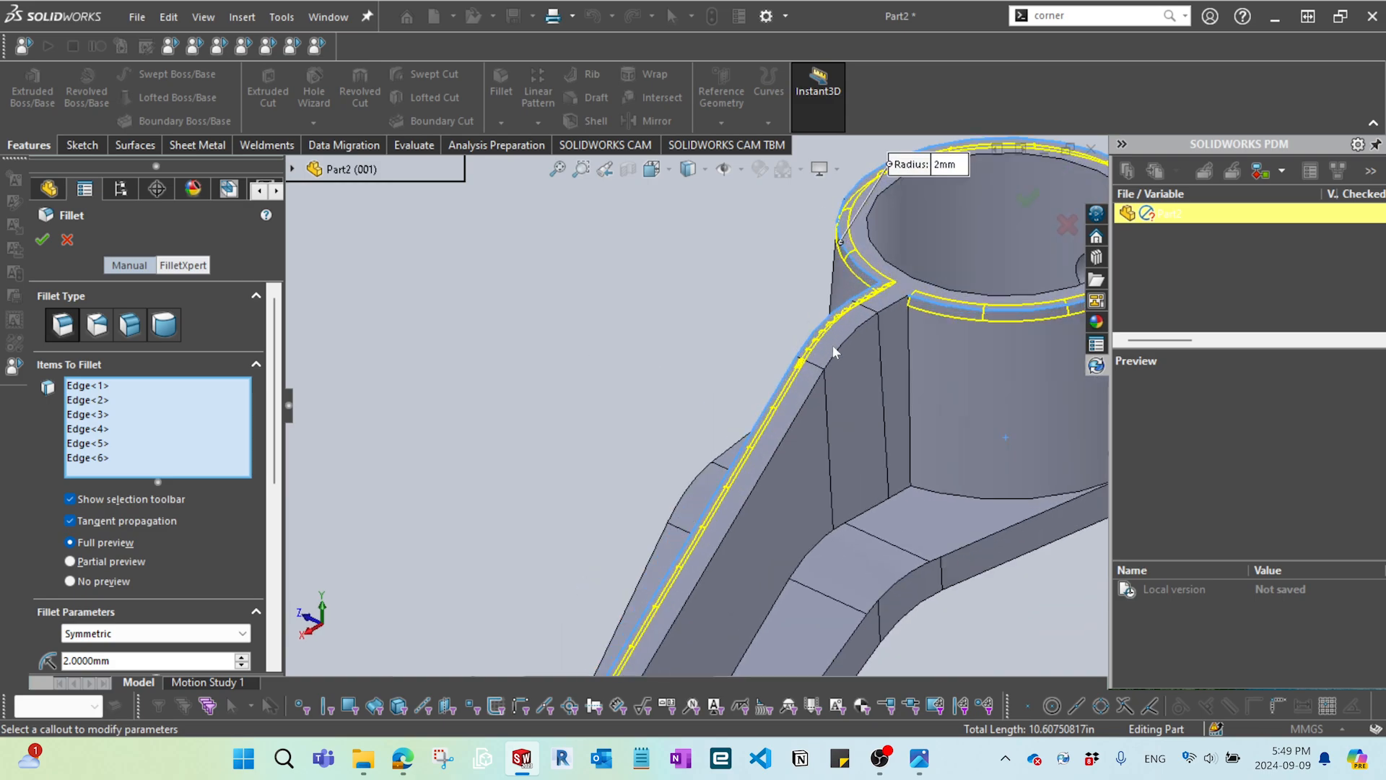
right_click(894, 308)
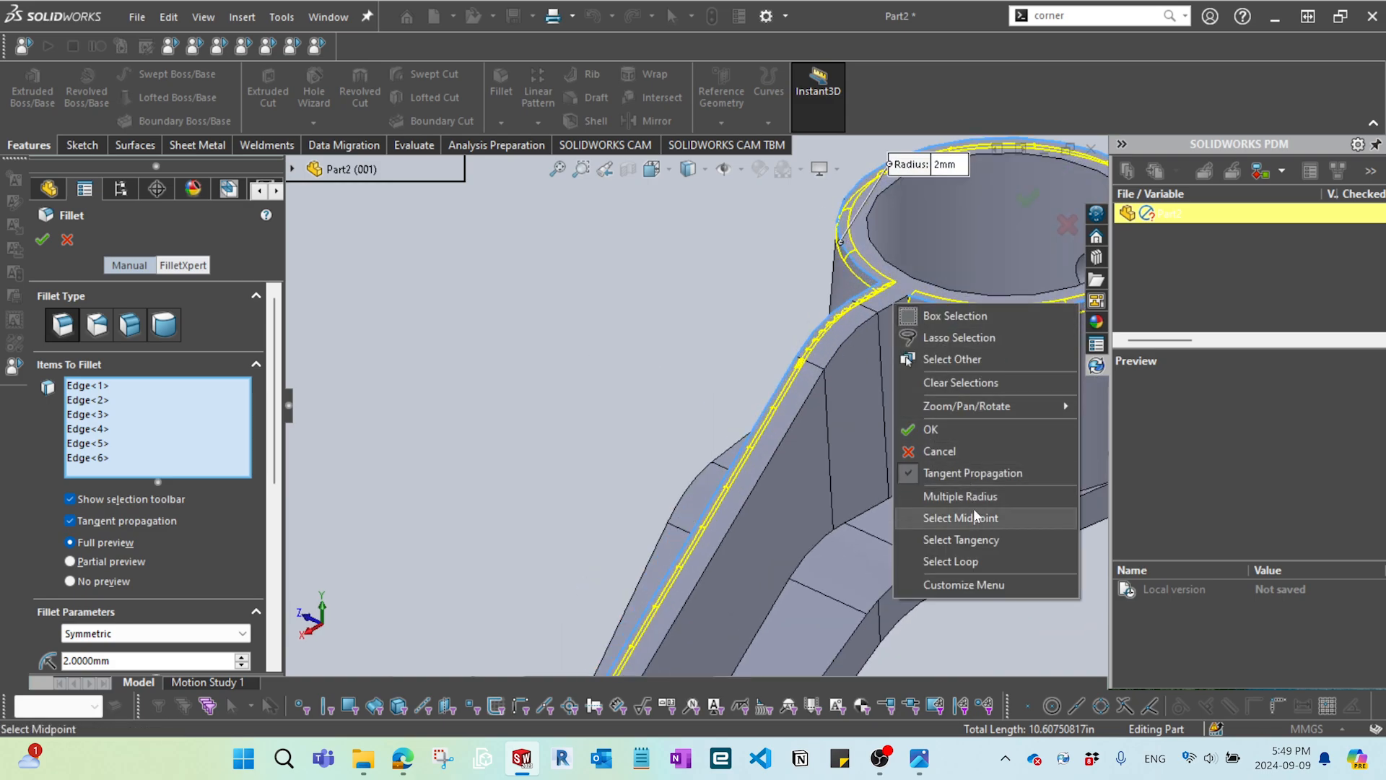
click(978, 535)
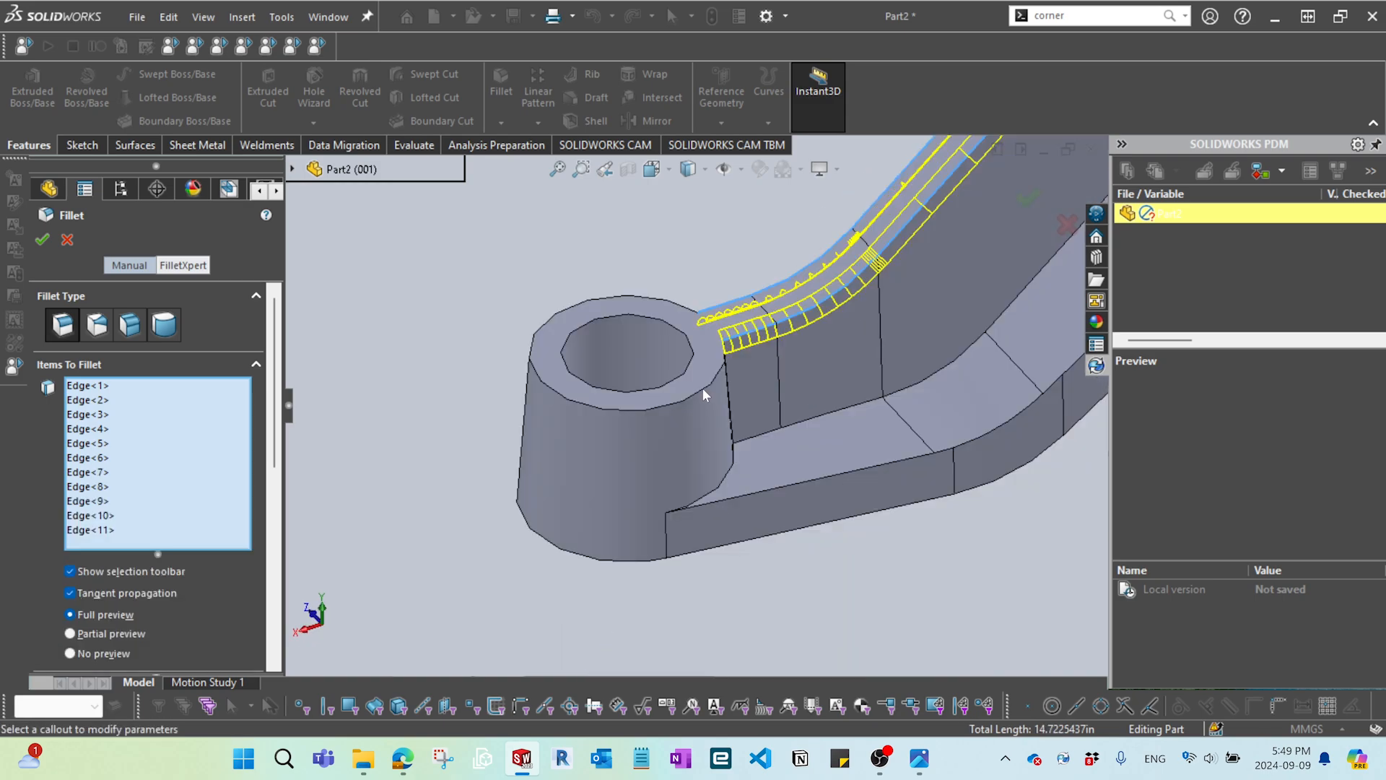
- Add the small cylinder's outer top edge and the vertical edges where it meets the rib on both sides to the fillet
click(702, 390)
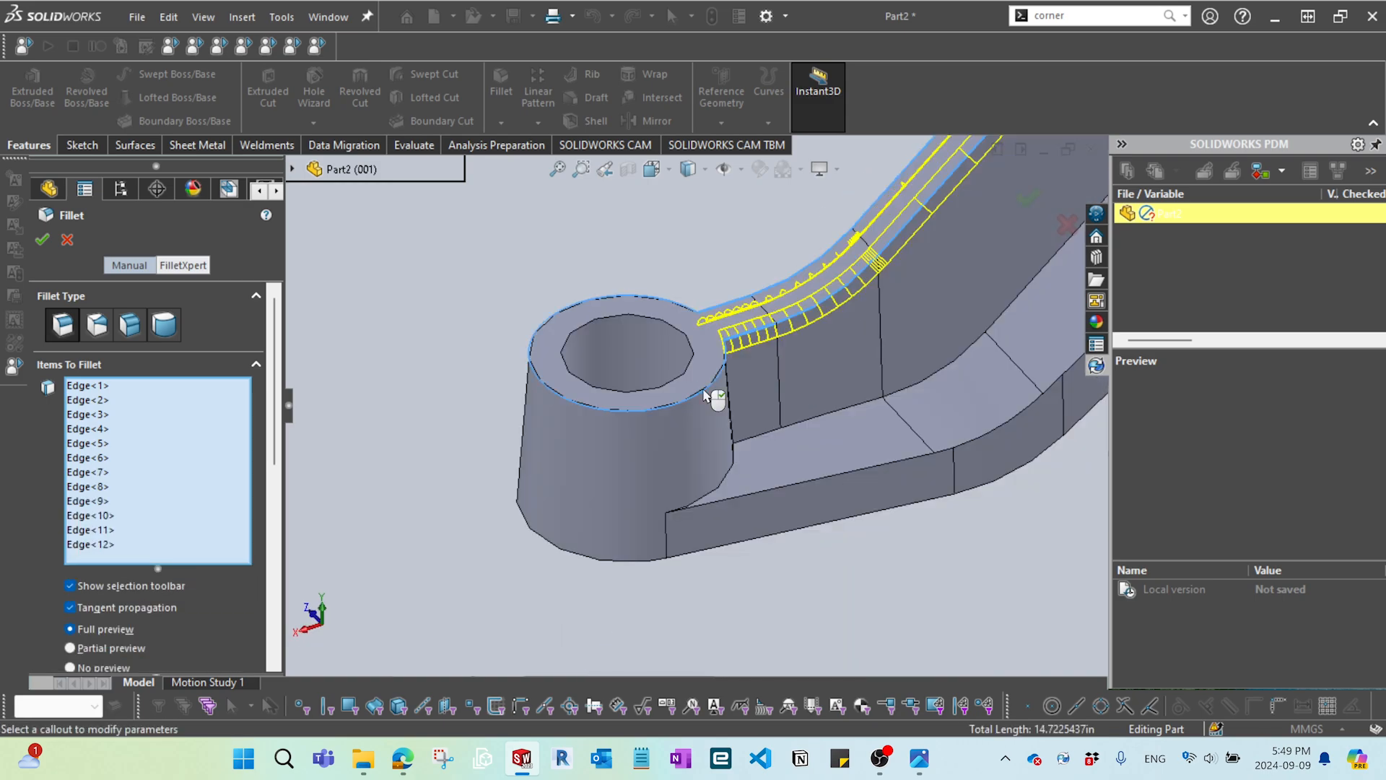
scroll(735, 389, down, 3)
middle_drag(733, 390, 643, 340)
click(717, 380)
scroll(722, 390, up, 5)
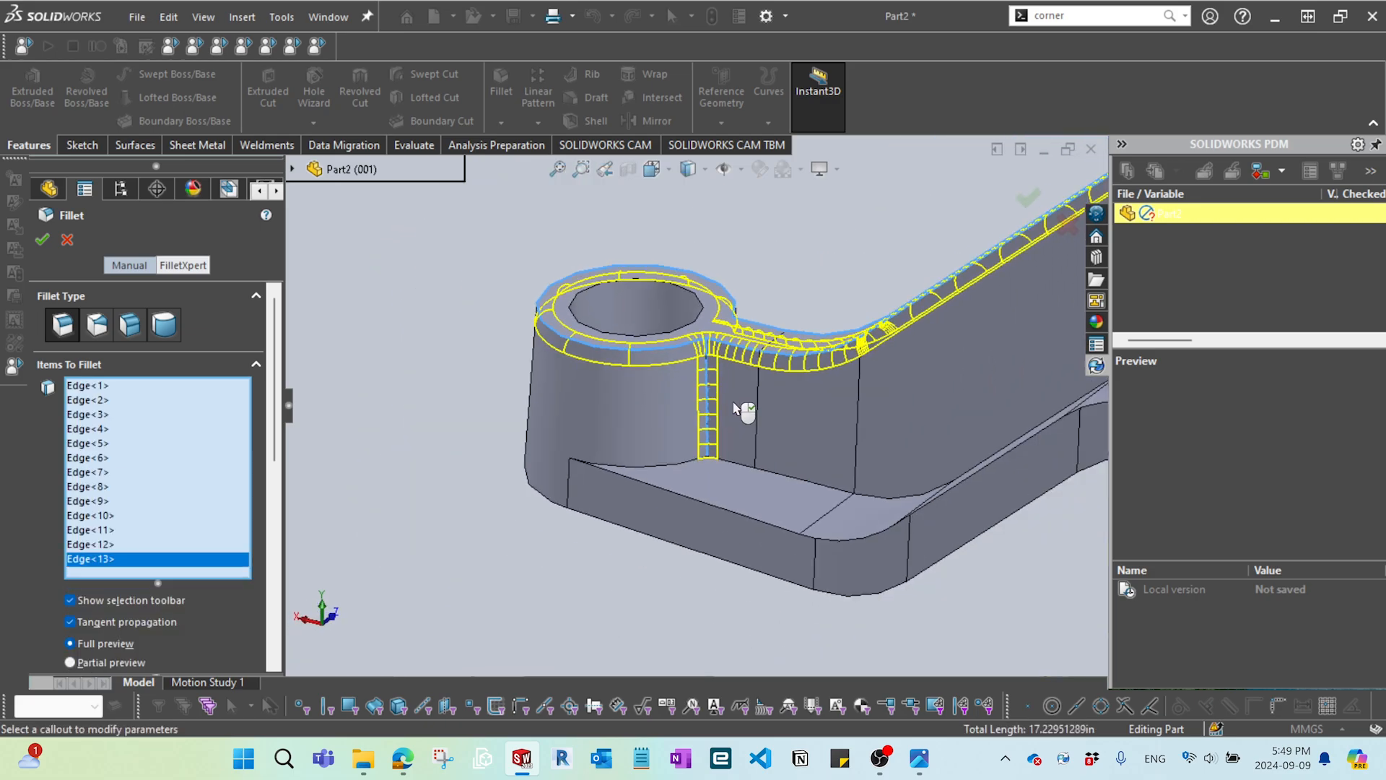
middle_drag(743, 410, 957, 394)
scroll(917, 451, down, 5)
scroll(917, 452, down, 4)
click(763, 433)
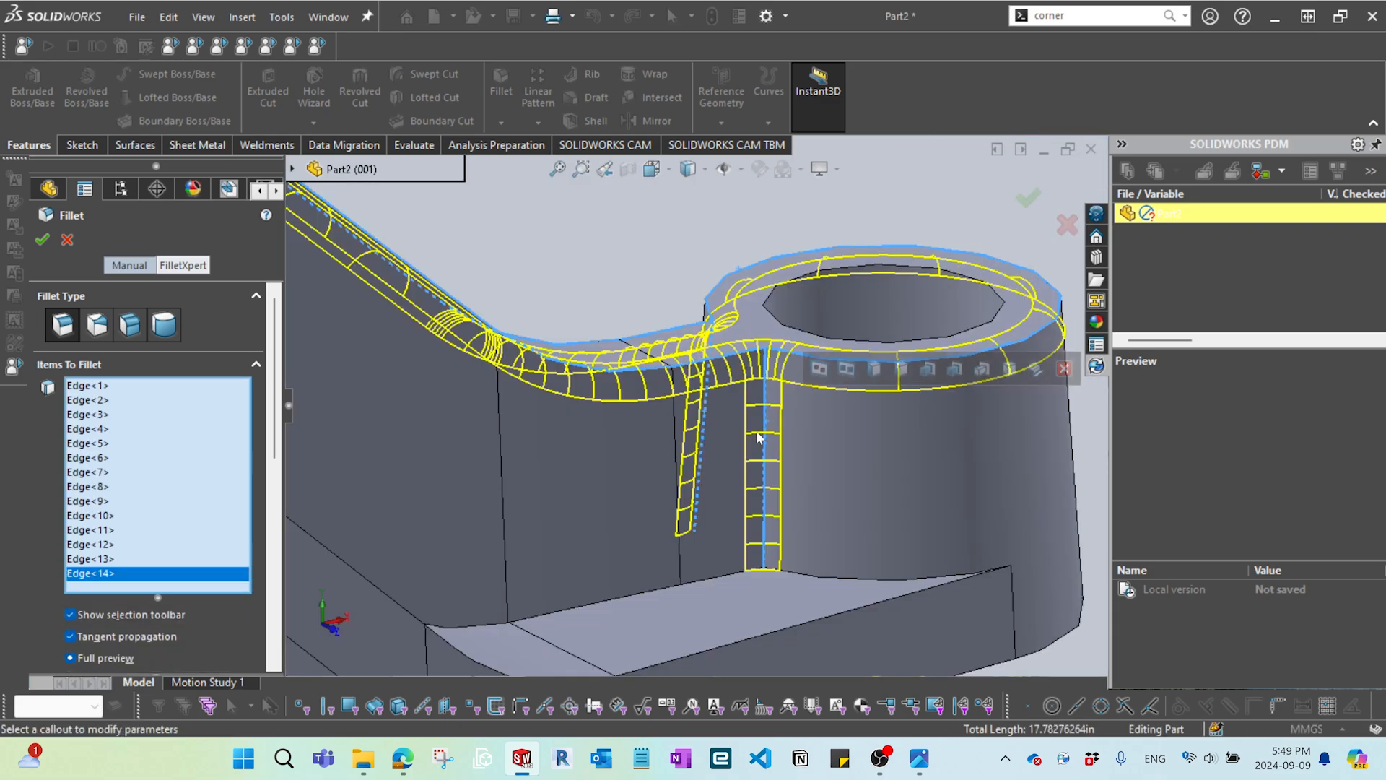
- Add the arm's four flat upper faces beside the rib, at both cylinders and on both sides, to the fillet selection
scroll(773, 448, up, 3)
middle_drag(773, 448, 491, 478)
click(693, 534)
scroll(678, 538, up, 7)
scroll(642, 426, down, 1)
scroll(552, 413, down, 4)
click(572, 416)
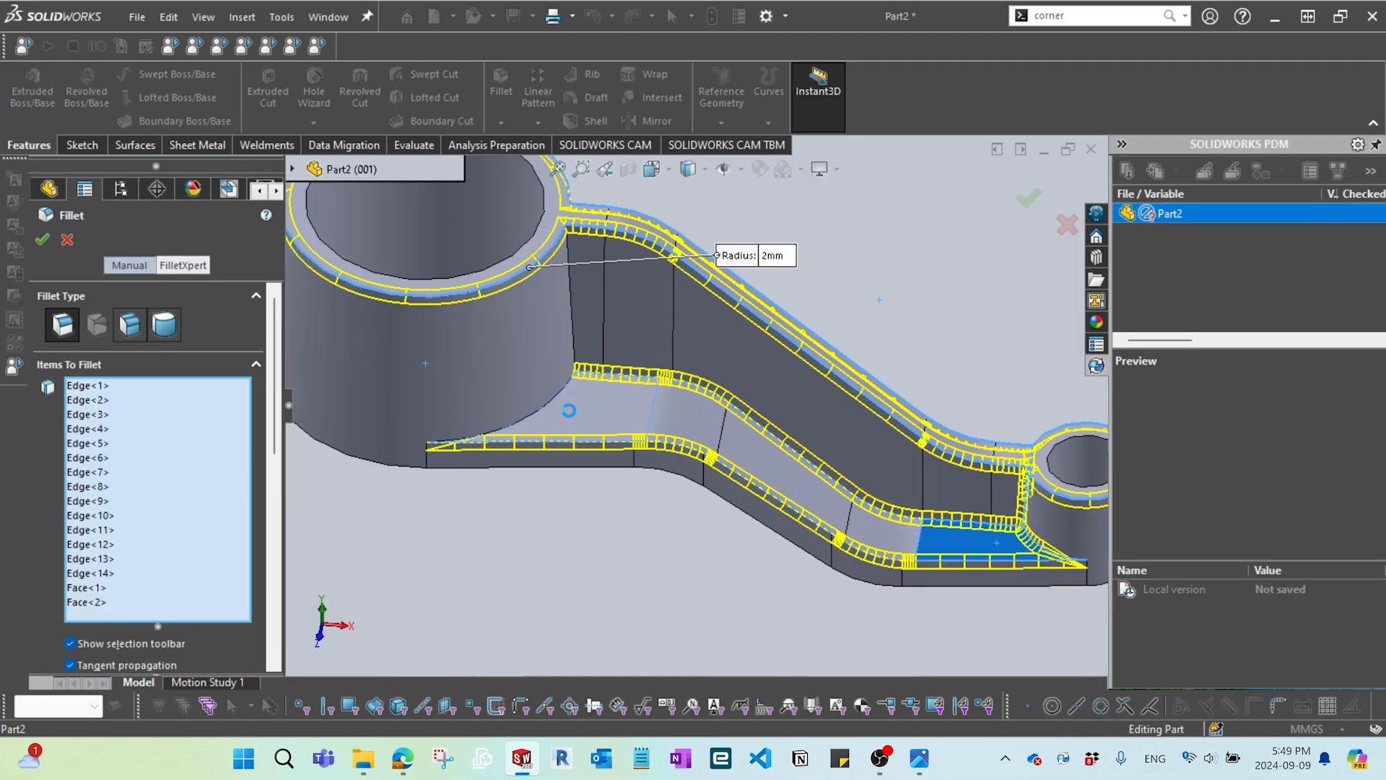
scroll(572, 416, up, 3)
middle_drag(571, 416, 614, 460)
scroll(746, 459, down, 4)
click(755, 363)
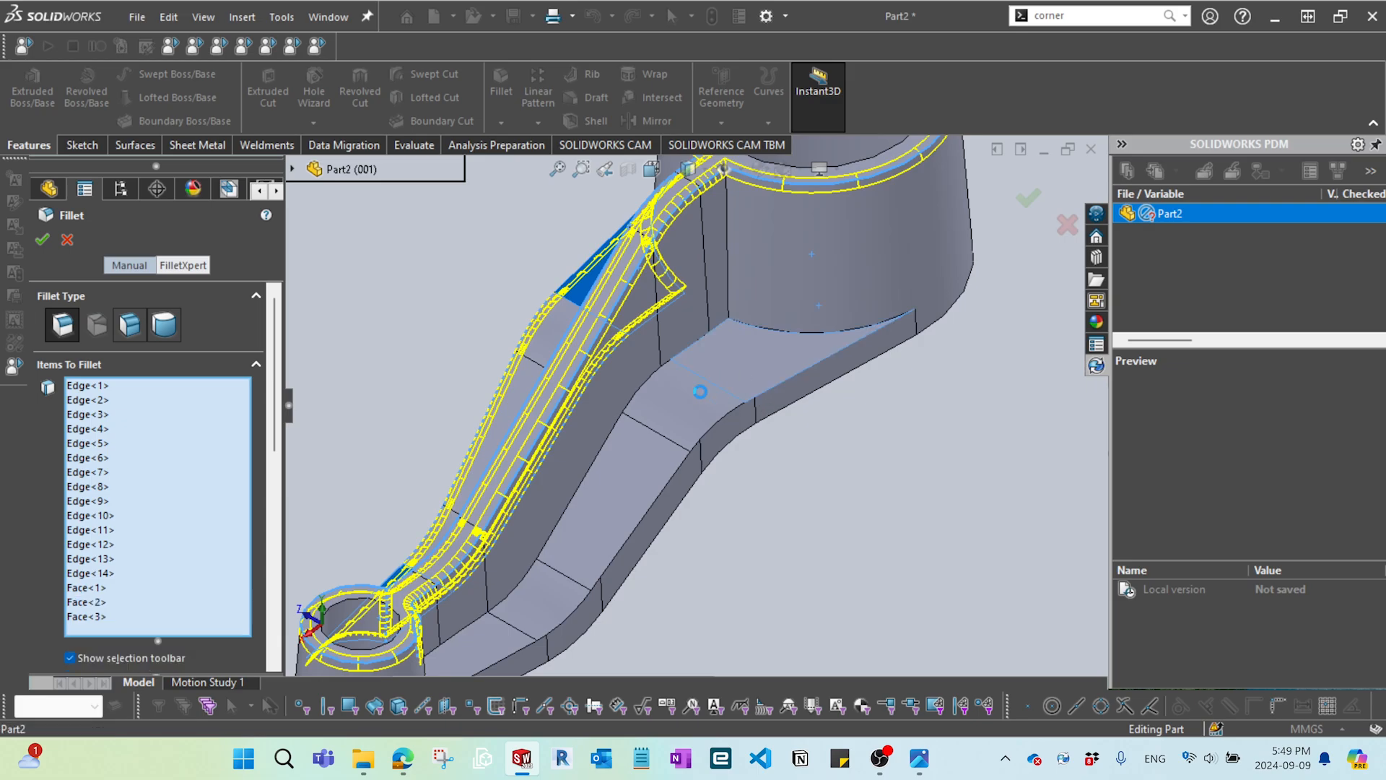
scroll(635, 507, up, 2)
click(603, 514)
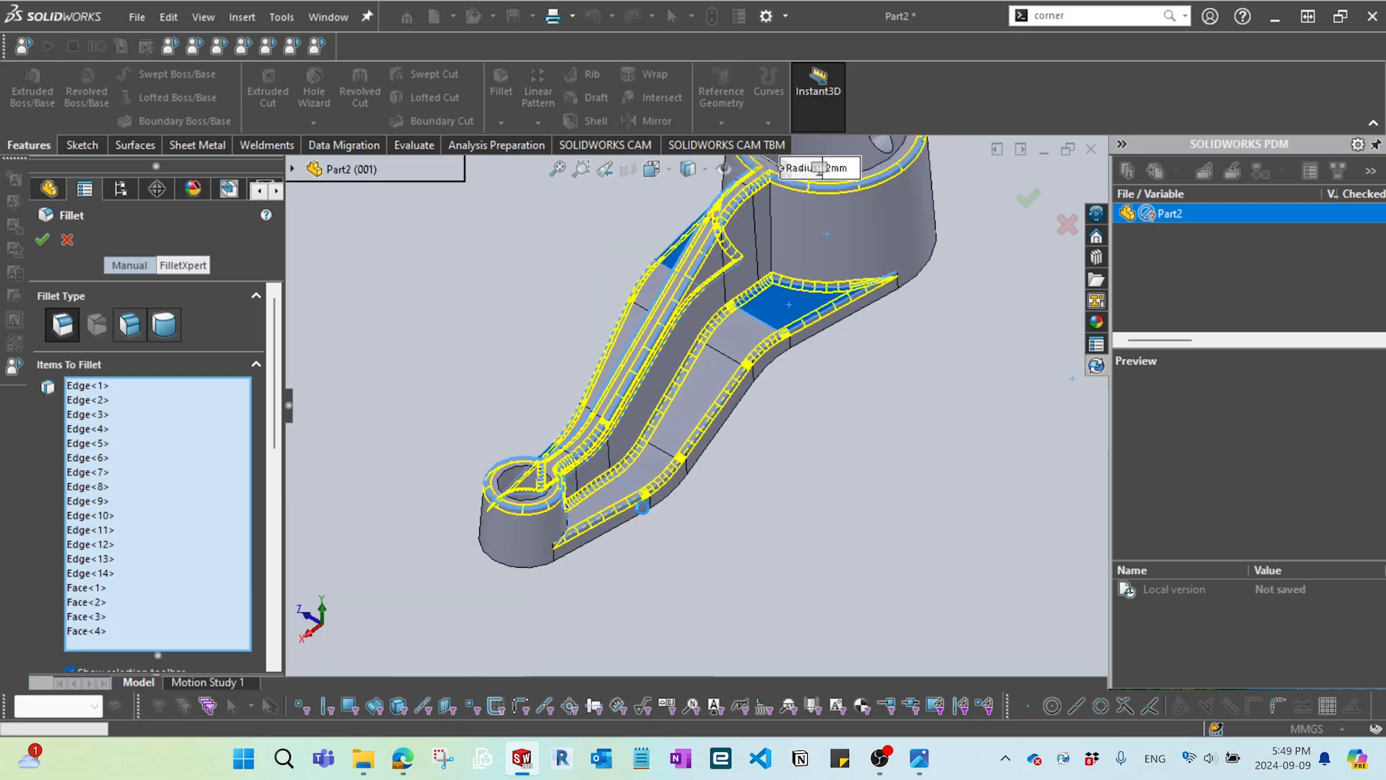
- Check the fillet preview from several sides and create the 2 mm fillet
middle_drag(603, 514, 823, 396)
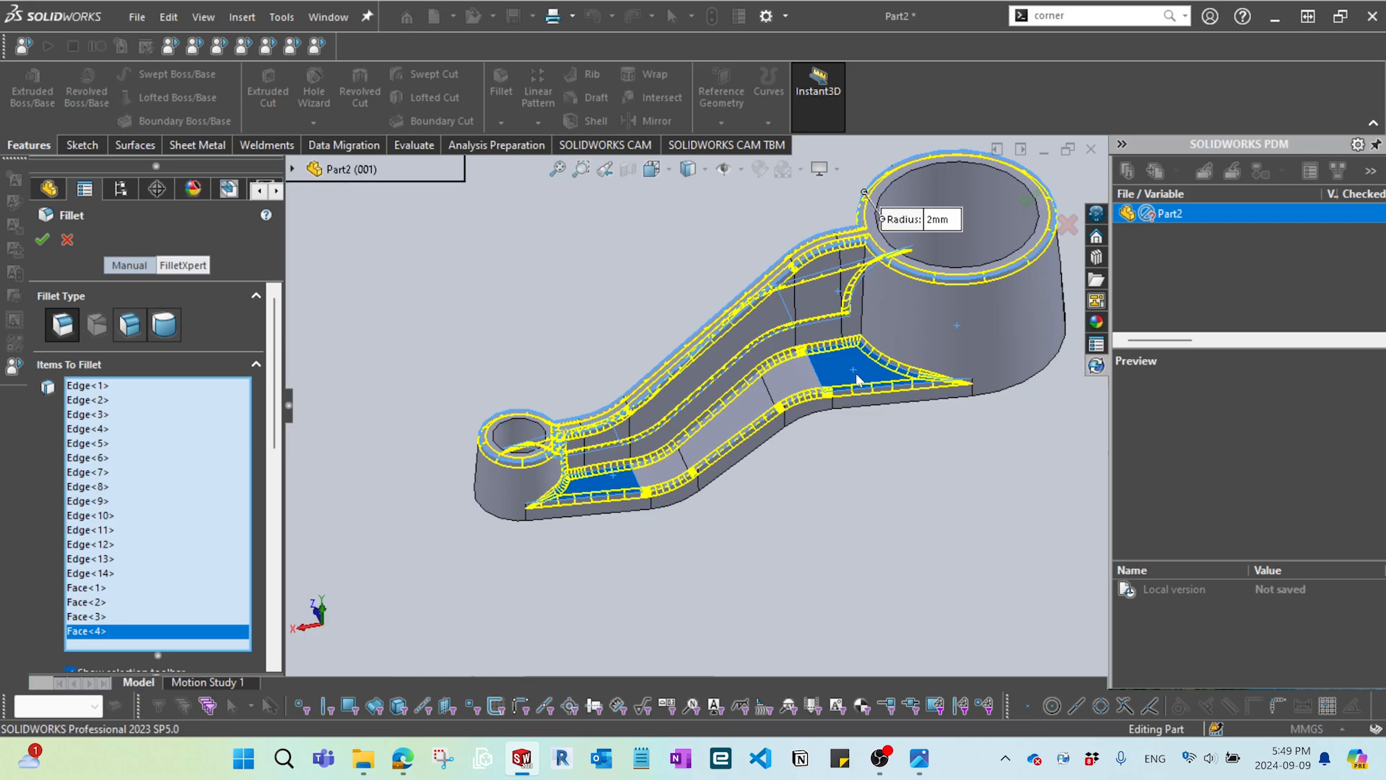
middle_drag(857, 378, 878, 354)
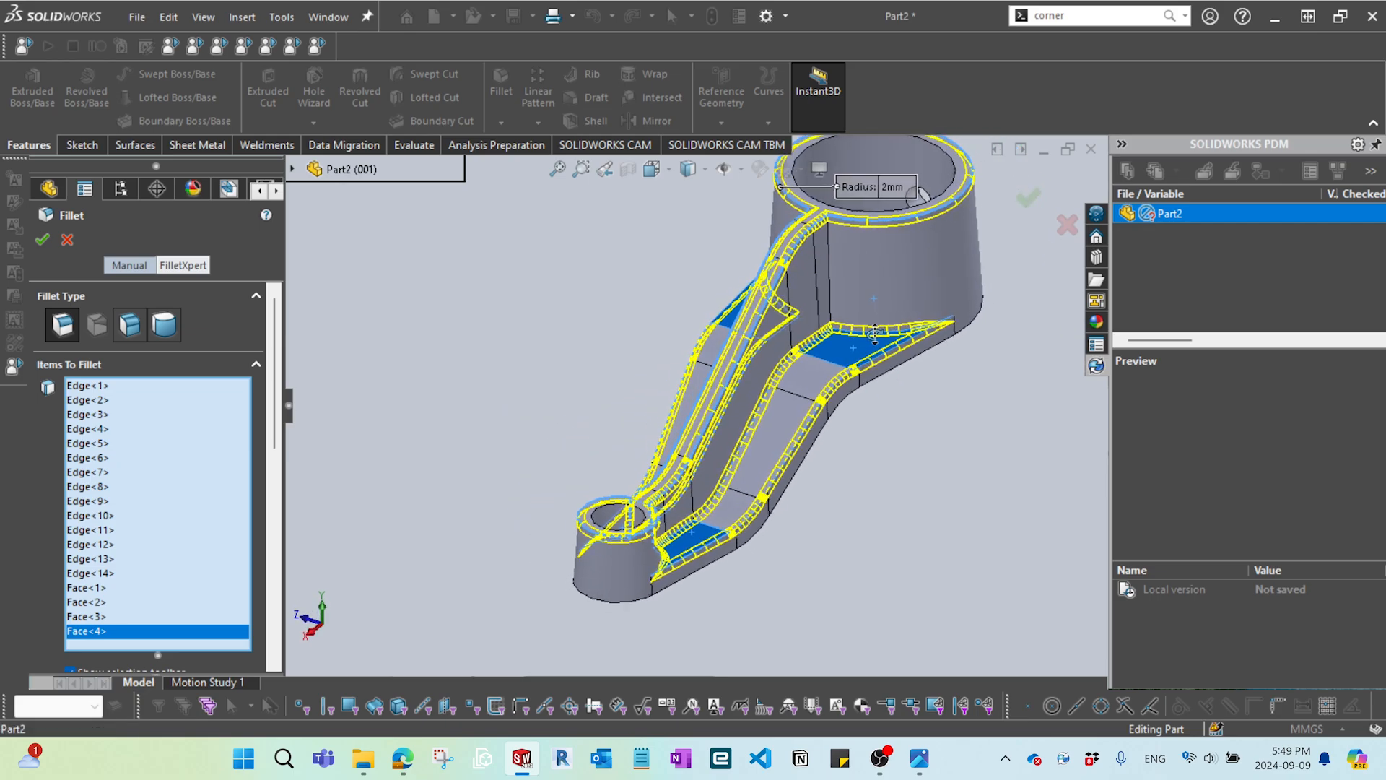
middle_drag(904, 401, 866, 419)
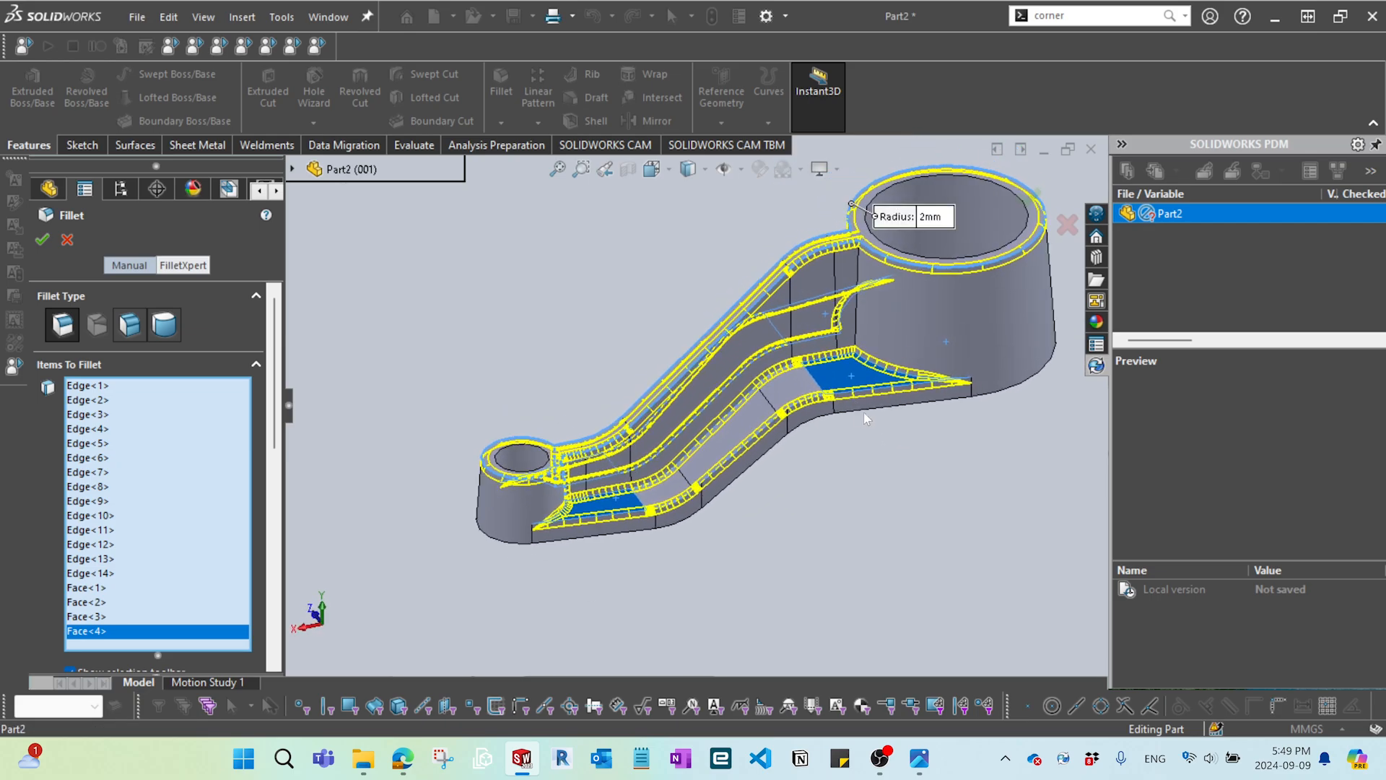
key(Return)
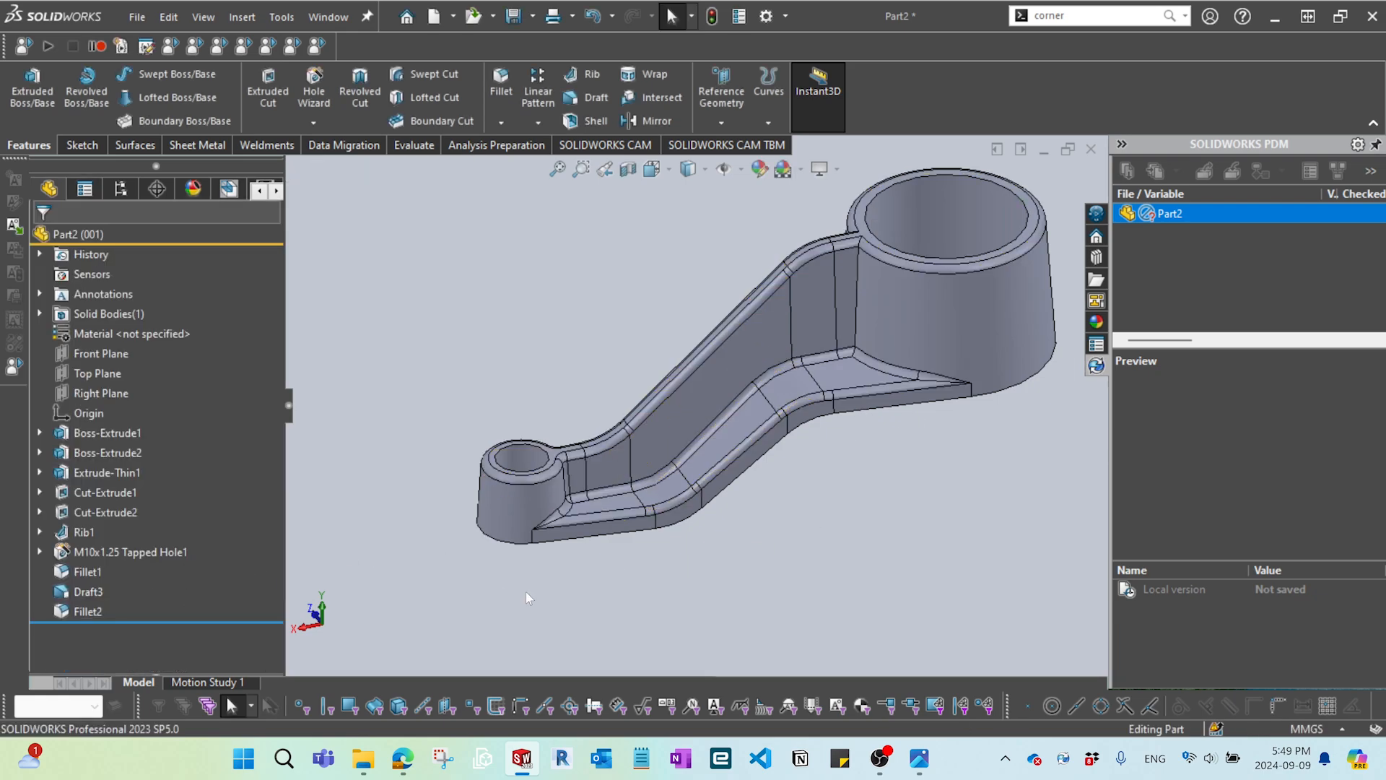
- Examine the finished fillets along the rib, the arm and the large cylinder from several sides
middle_drag(774, 470, 767, 433)
scroll(740, 273, up, 5)
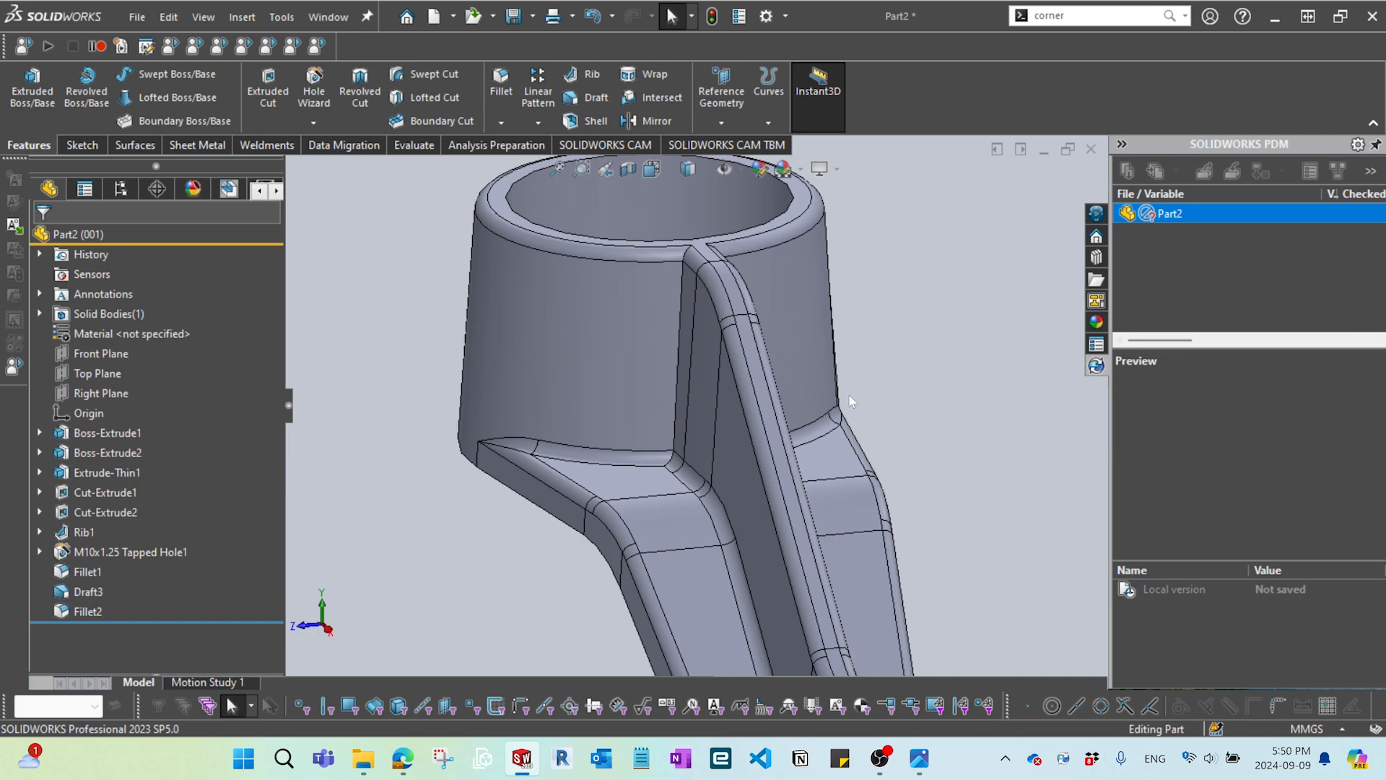
scroll(727, 331, up, 6)
click(697, 353)
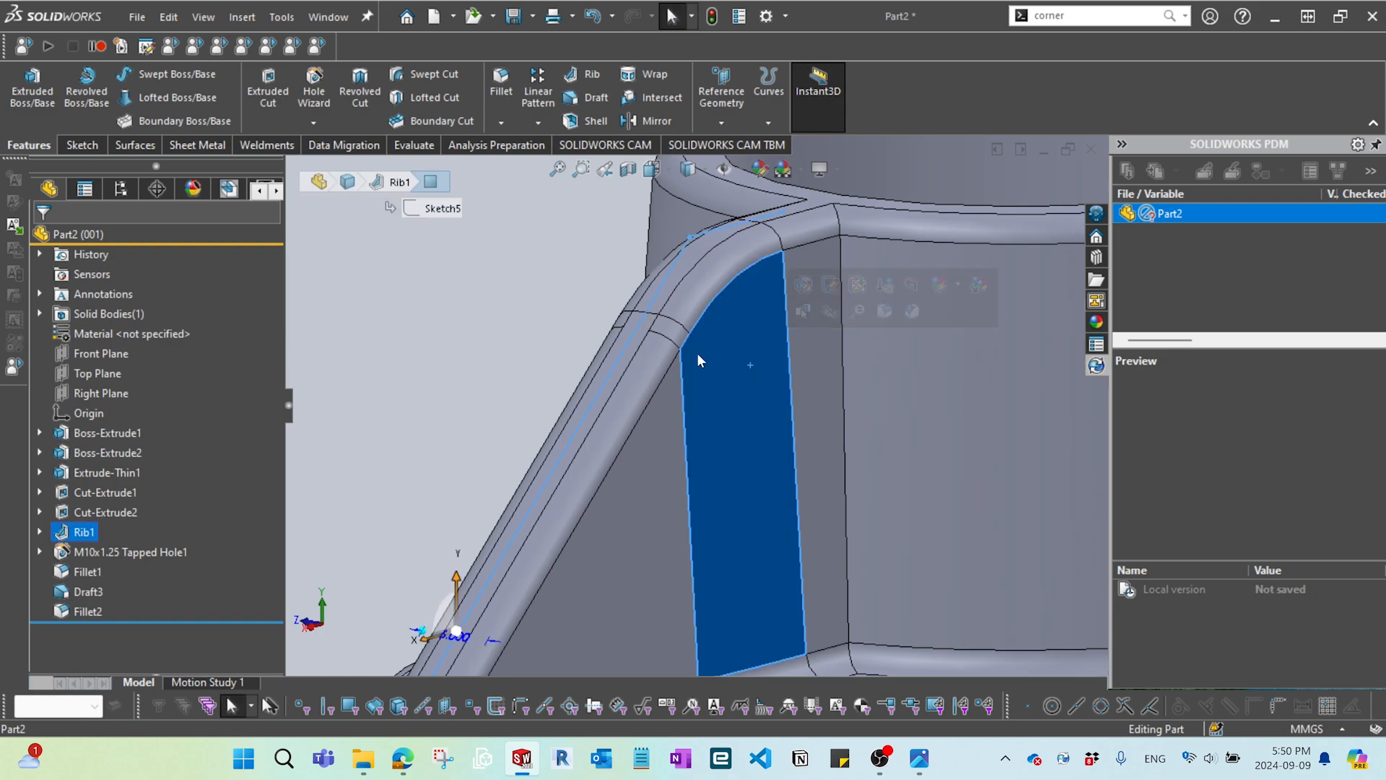
scroll(698, 353, down, 4)
middle_drag(699, 355, 801, 388)
scroll(867, 388, down, 5)
click(896, 387)
middle_drag(894, 393, 722, 461)
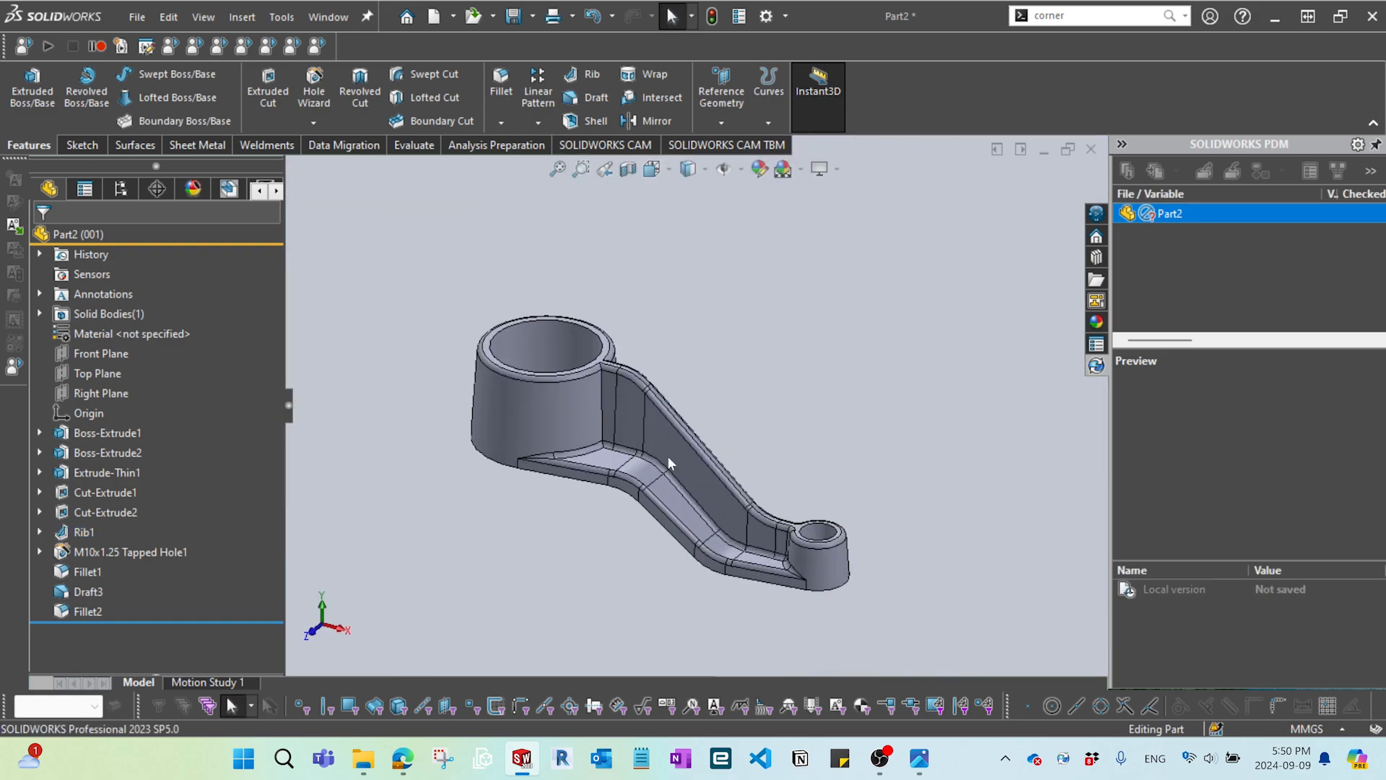
- Search the material library for 6061-T and assign the aluminium alloy 6061-T6 (SS) to the part
right_click(151, 330)
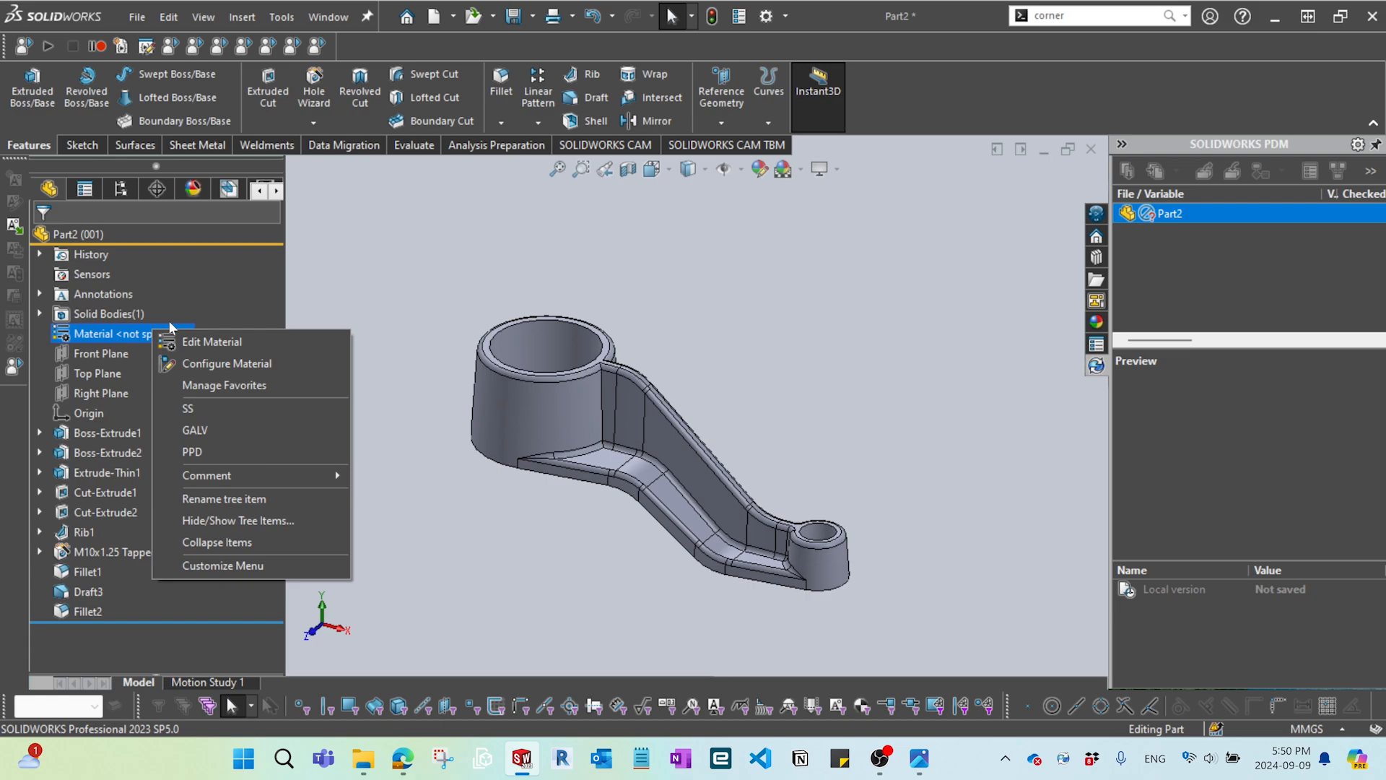
click(237, 340)
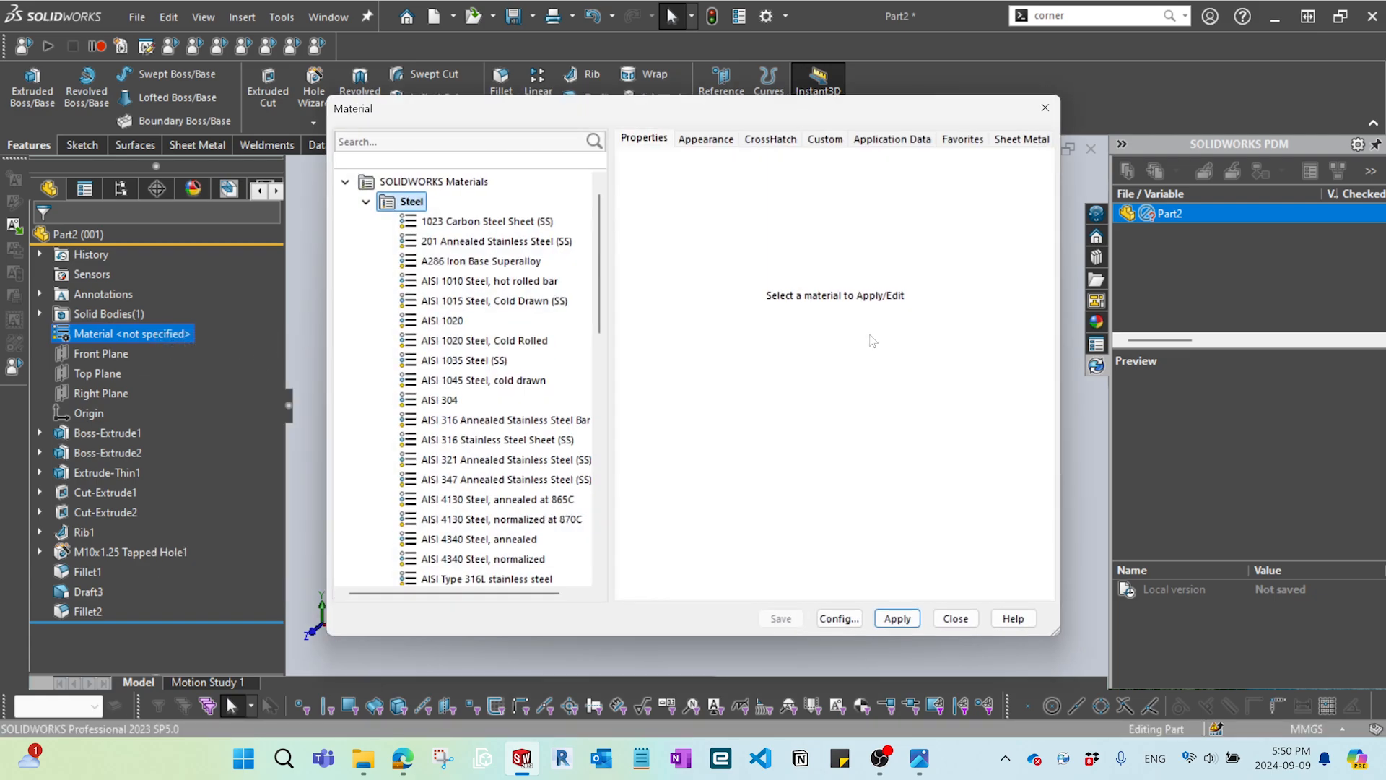
click(425, 150)
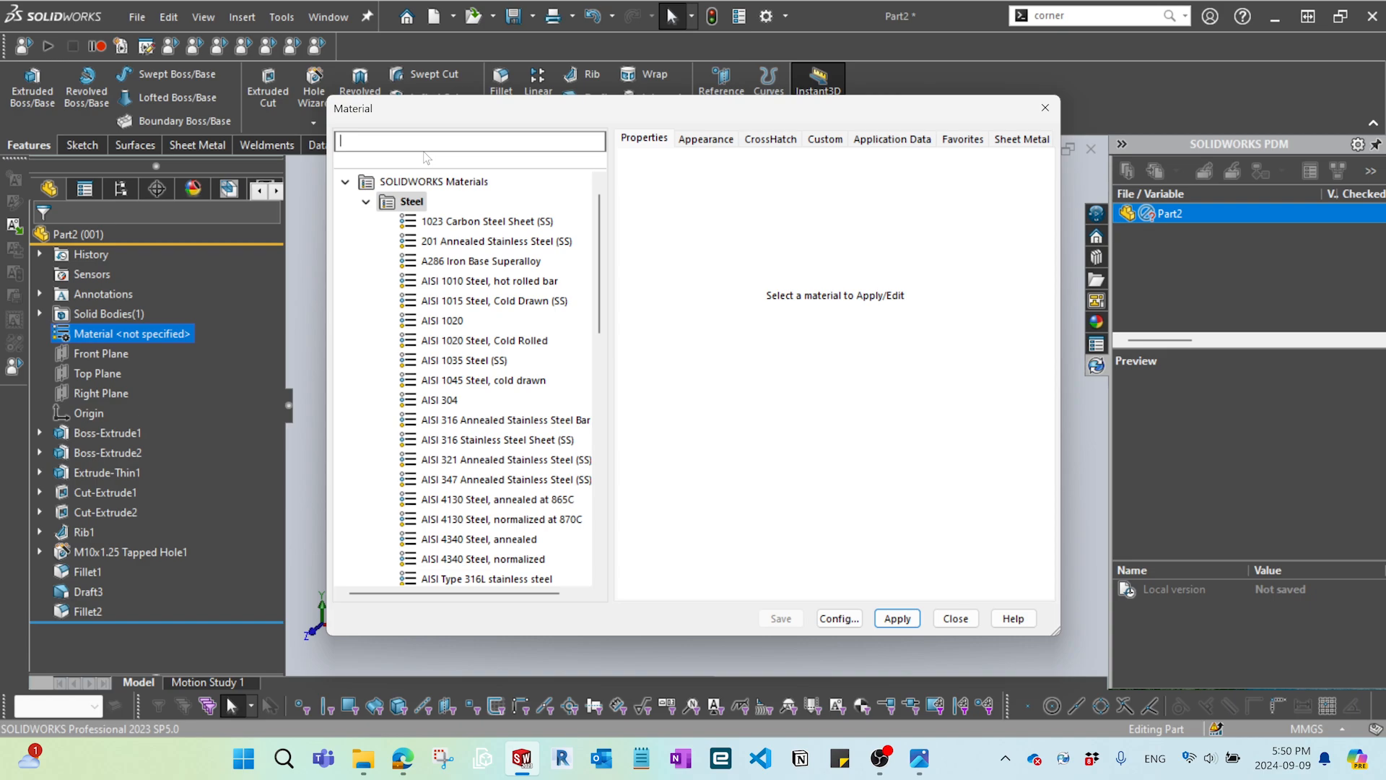
text(alumin)
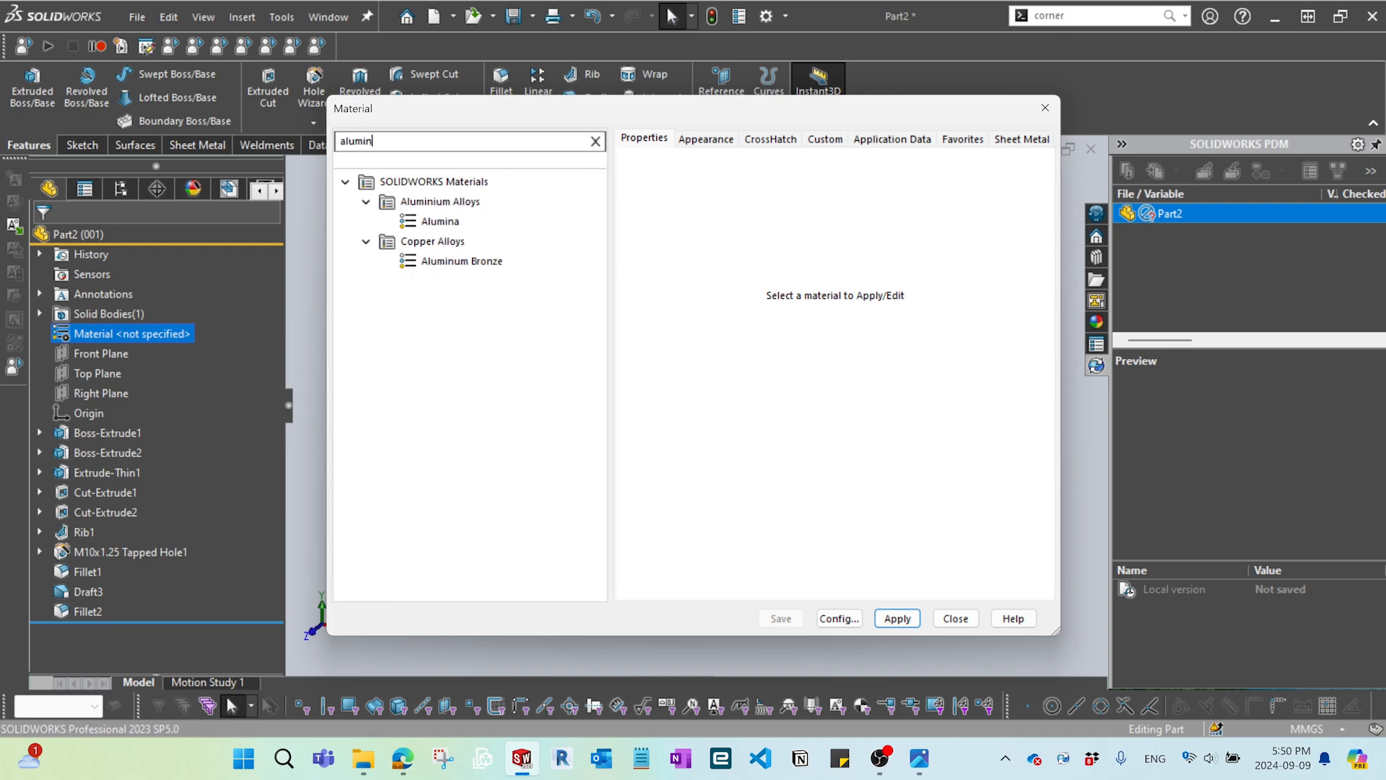
text(um)
key(ctrl+a)
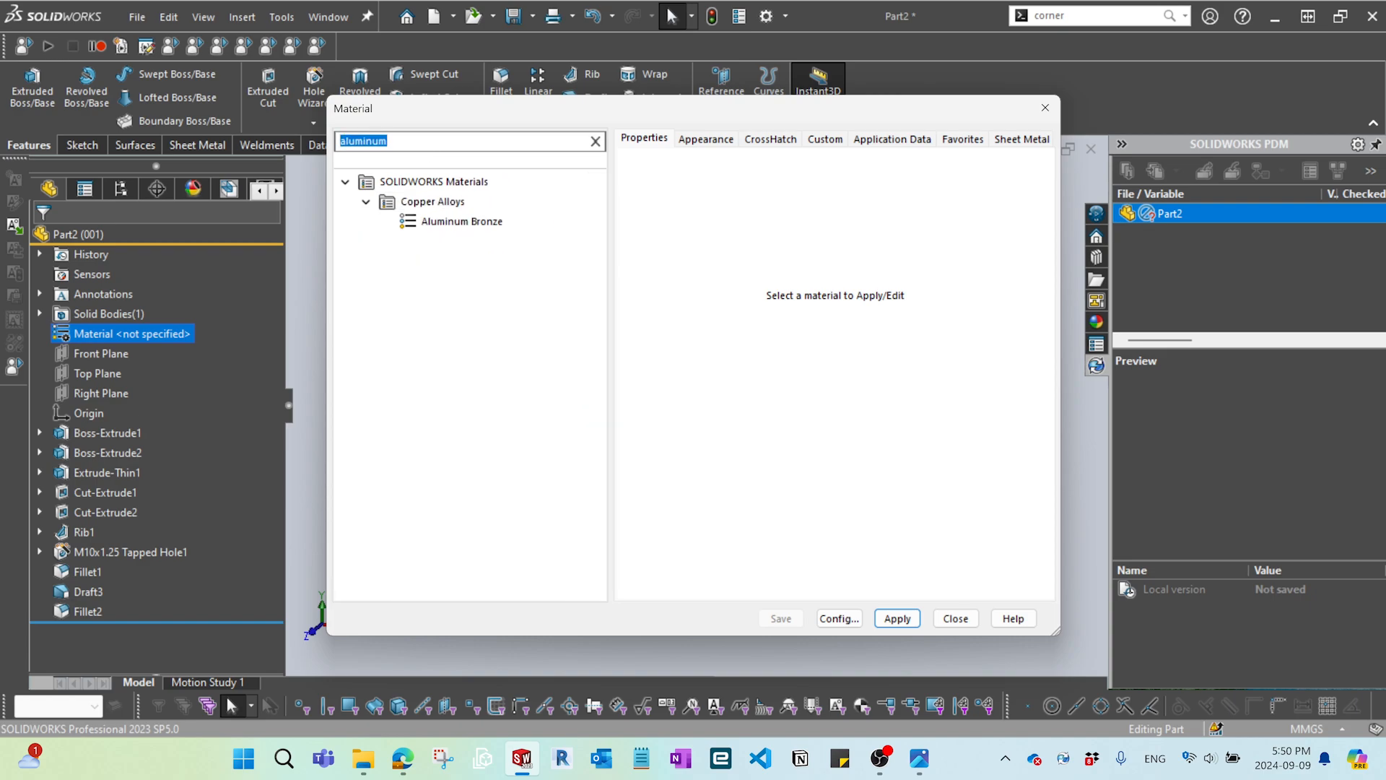
text(6061-t)
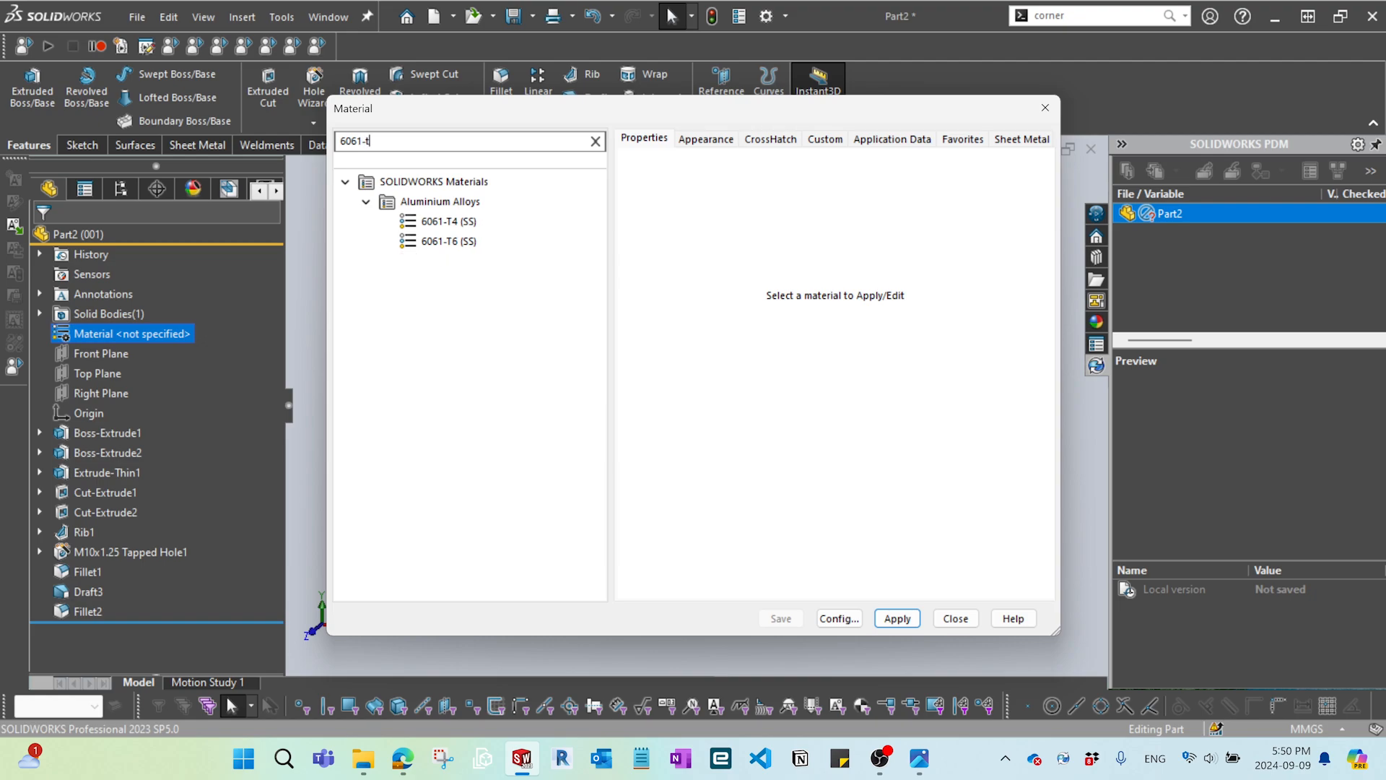
click(469, 241)
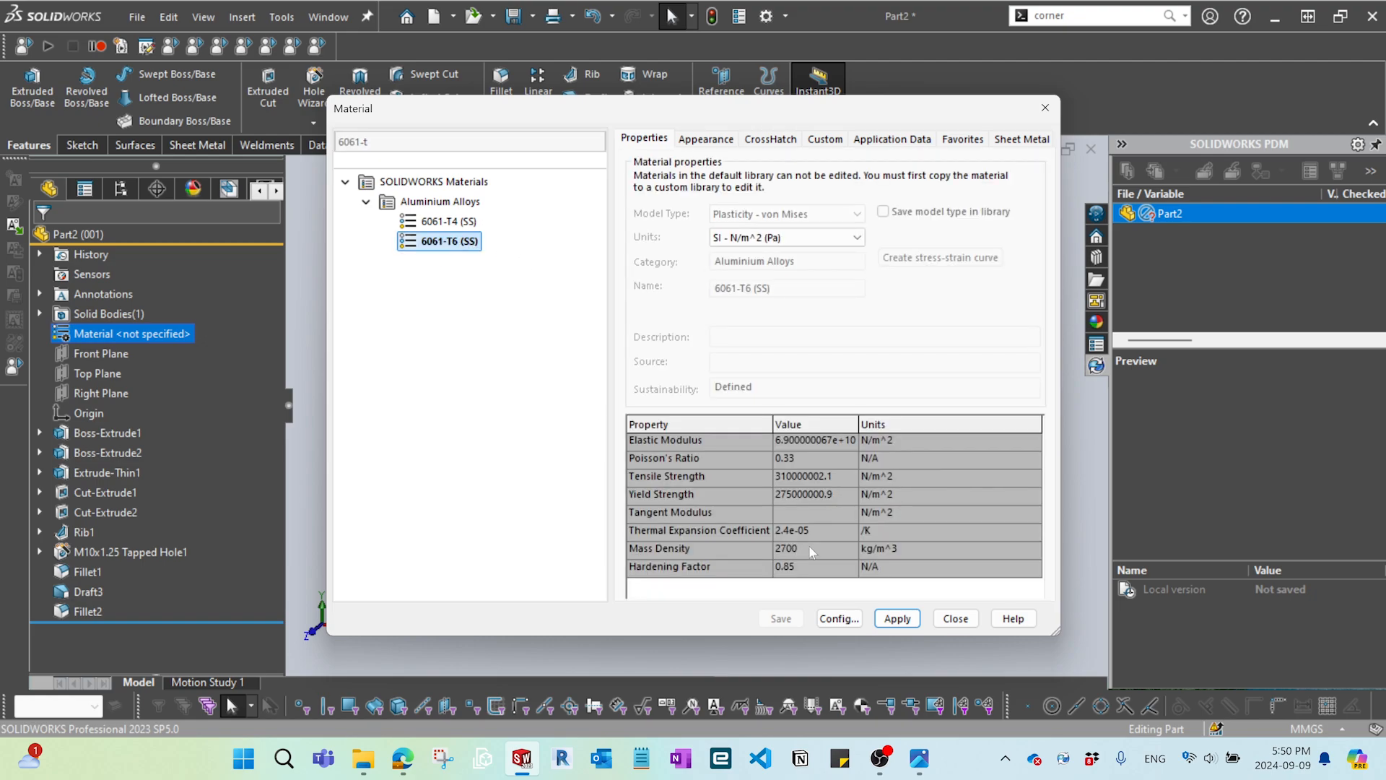
click(898, 619)
click(955, 618)
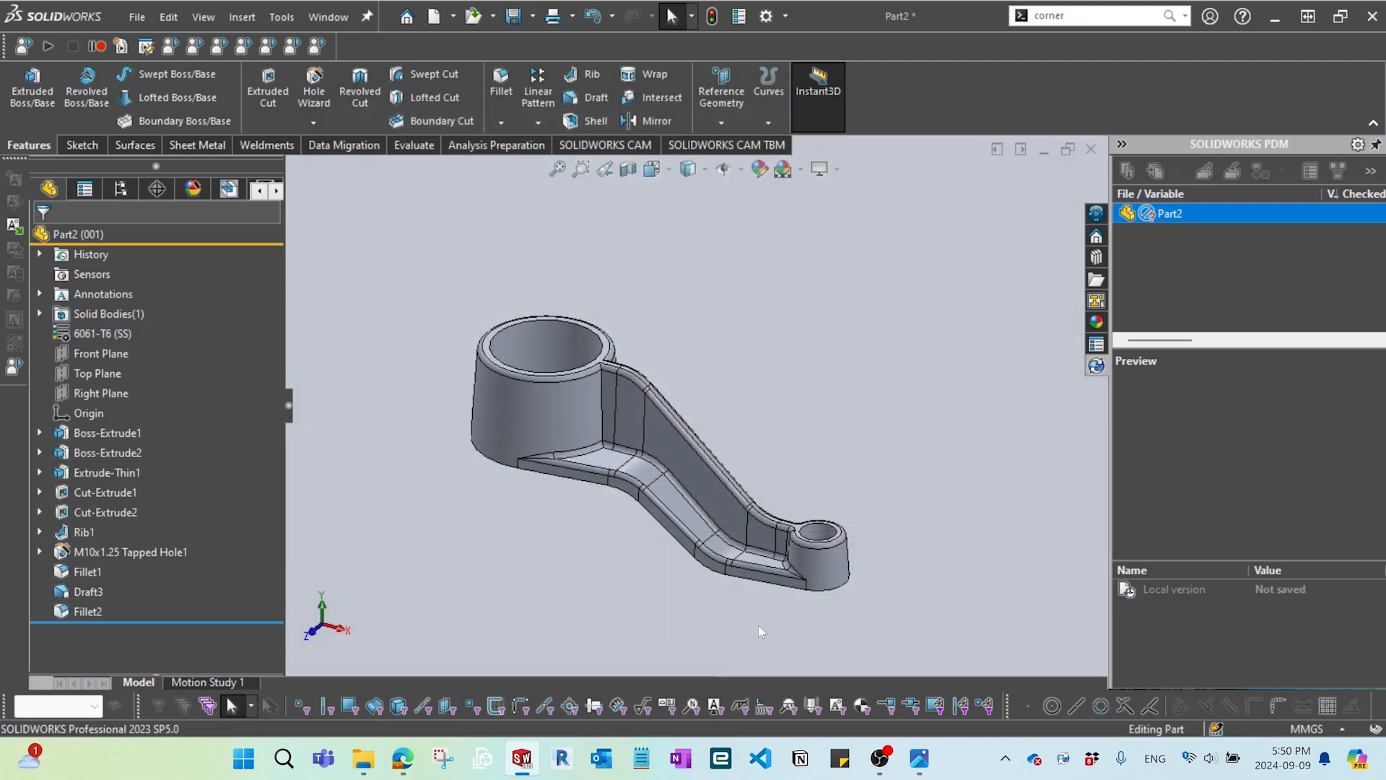
- Apply the polished steel appearance from the Metal steel collection to the whole part
click(1097, 322)
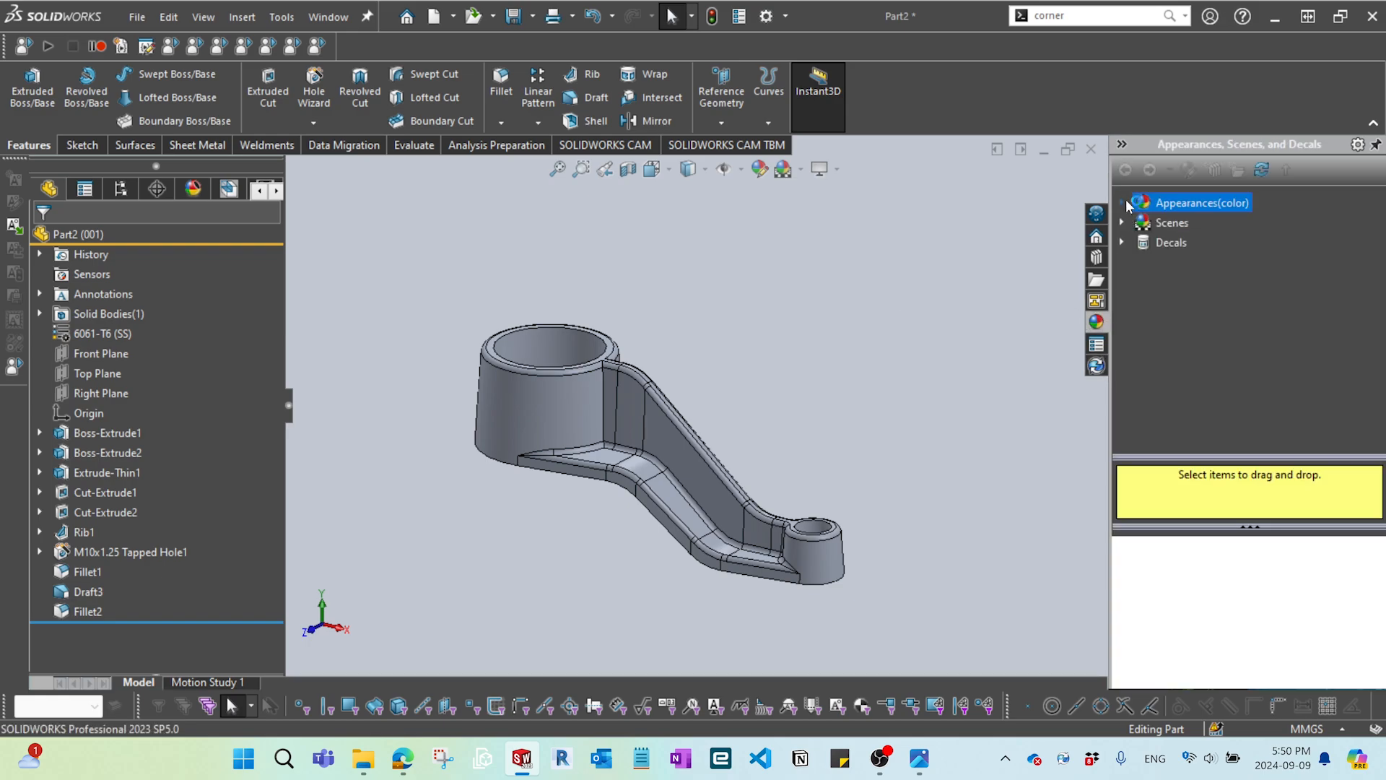
click(1125, 204)
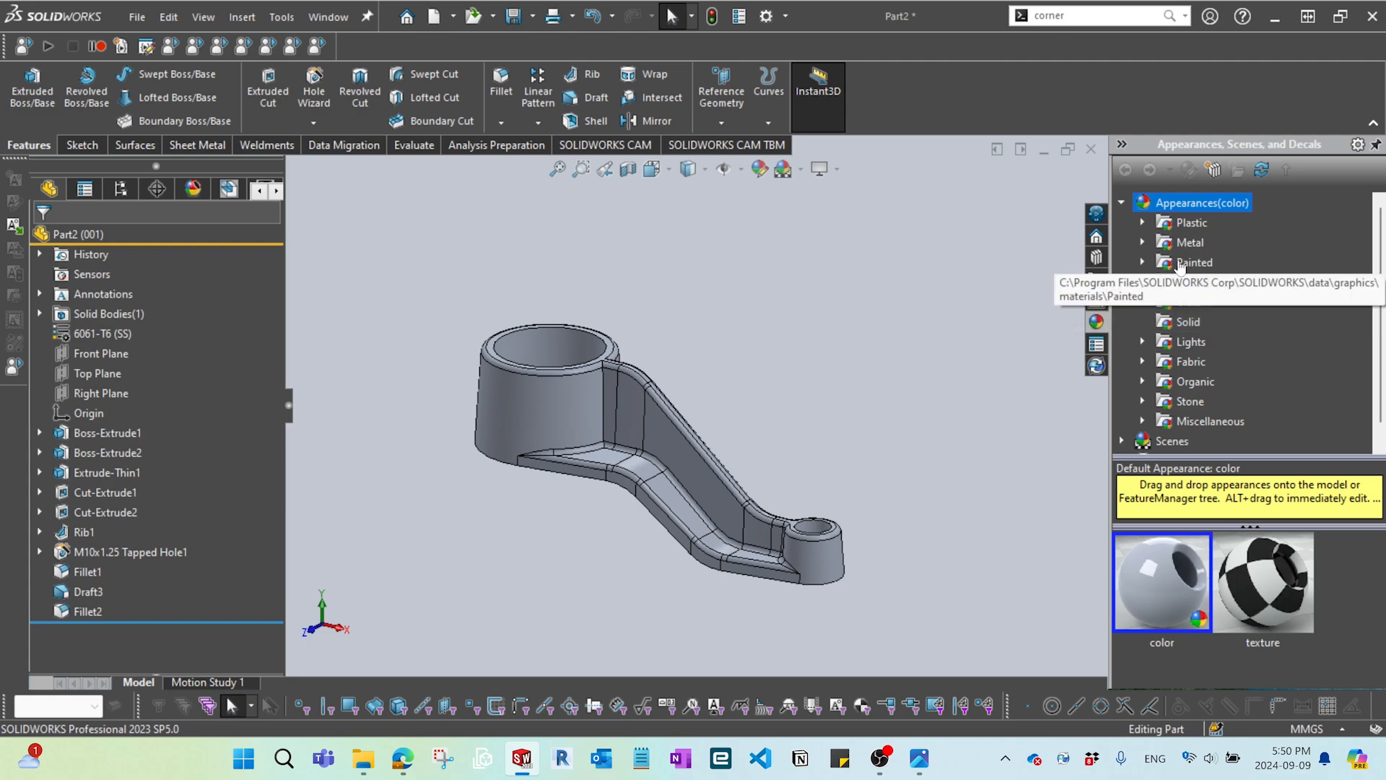
click(1141, 243)
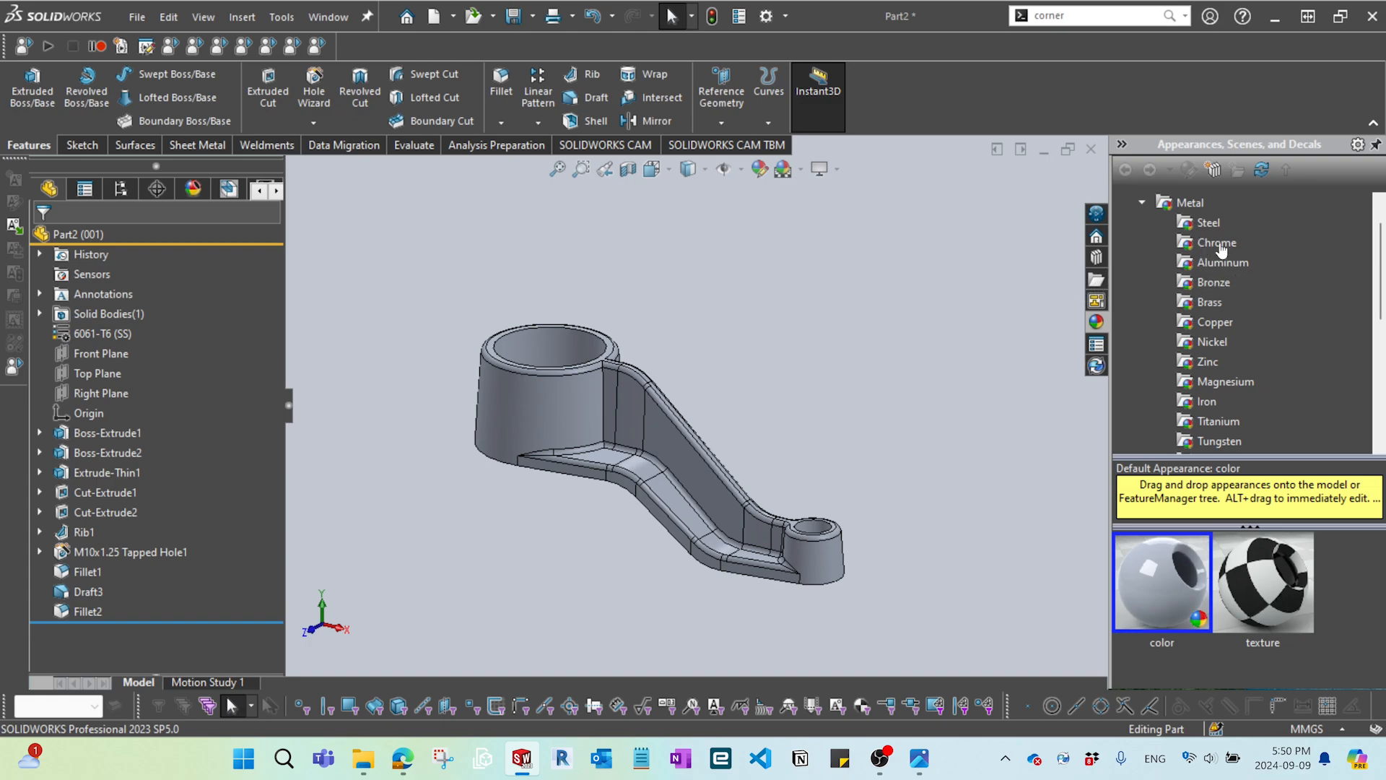
click(1205, 226)
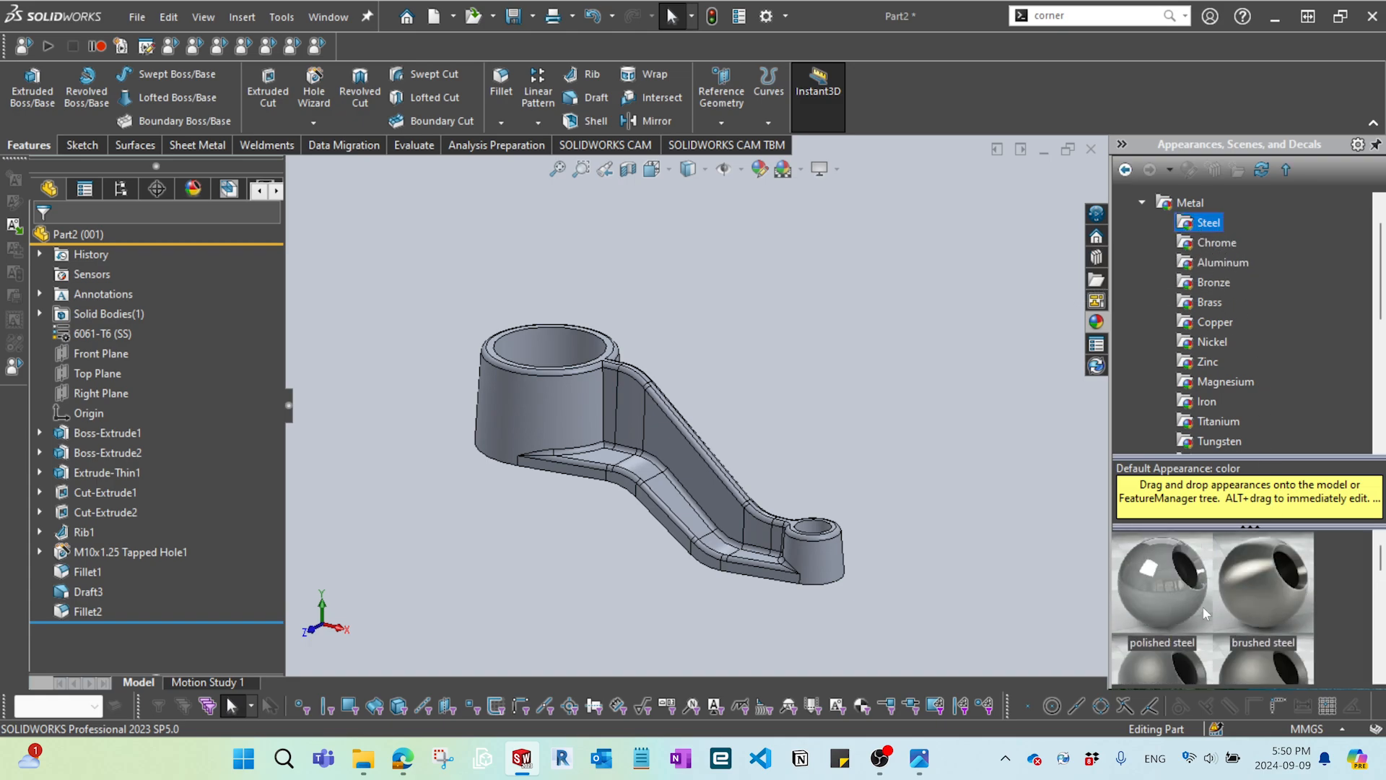
double_click(1183, 595)
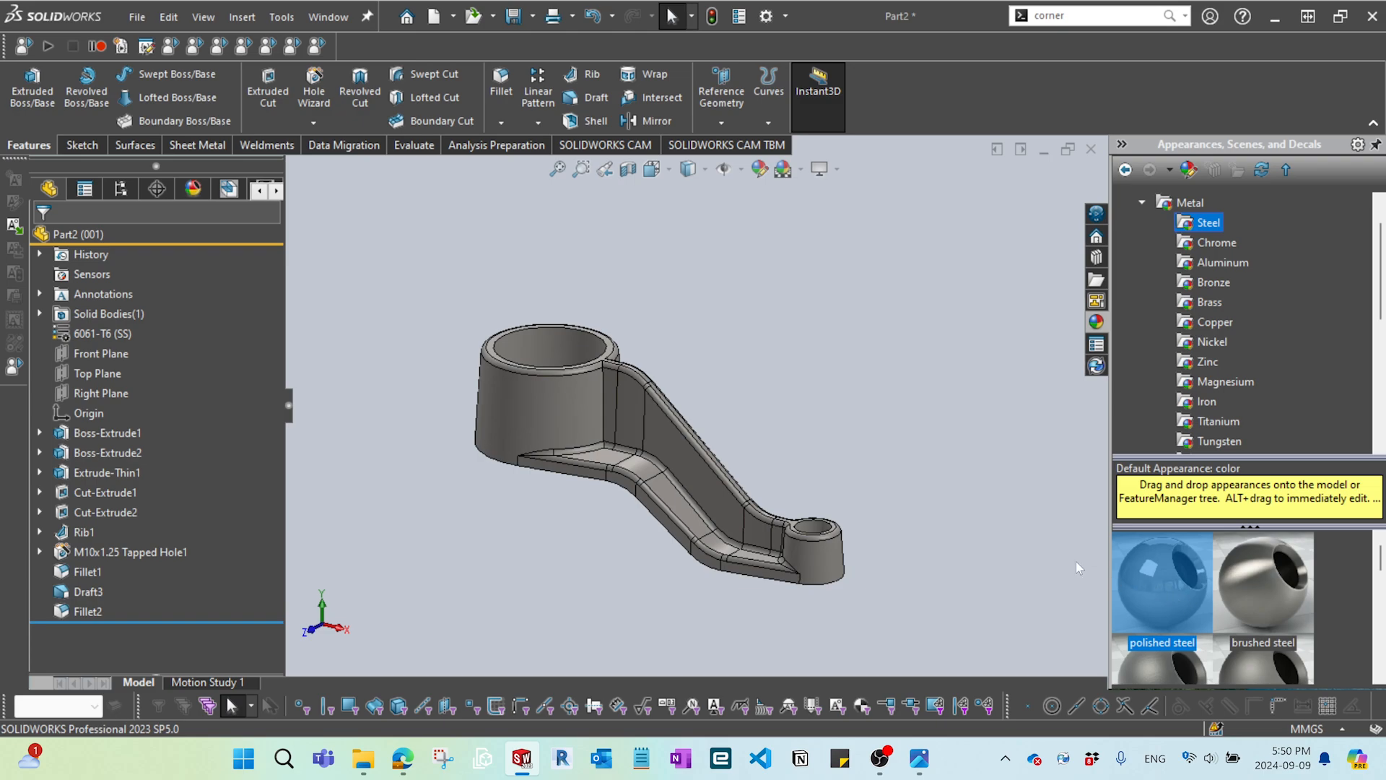
middle_drag(903, 413, 713, 470)
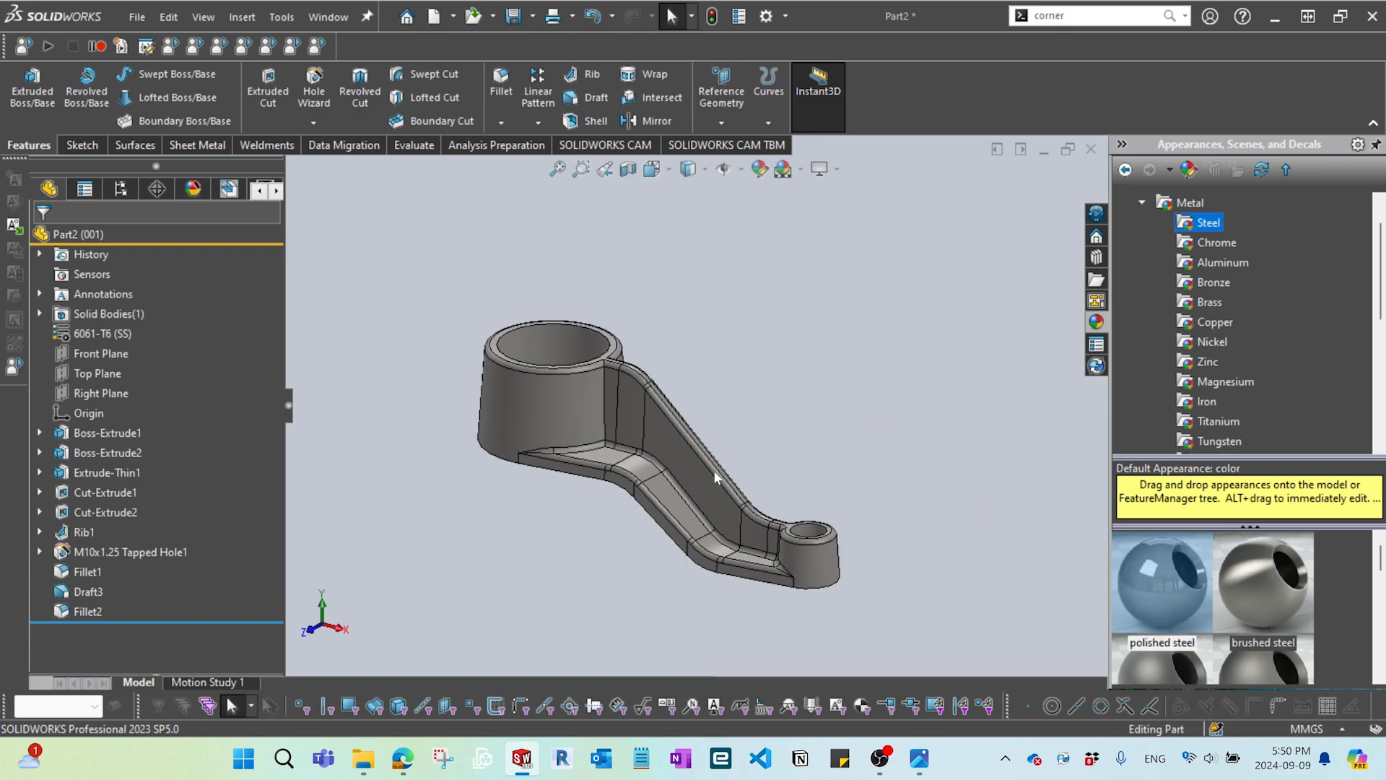
- Recolour the part's polished steel appearance to bright yellow from the standard swatches and accept it
click(193, 189)
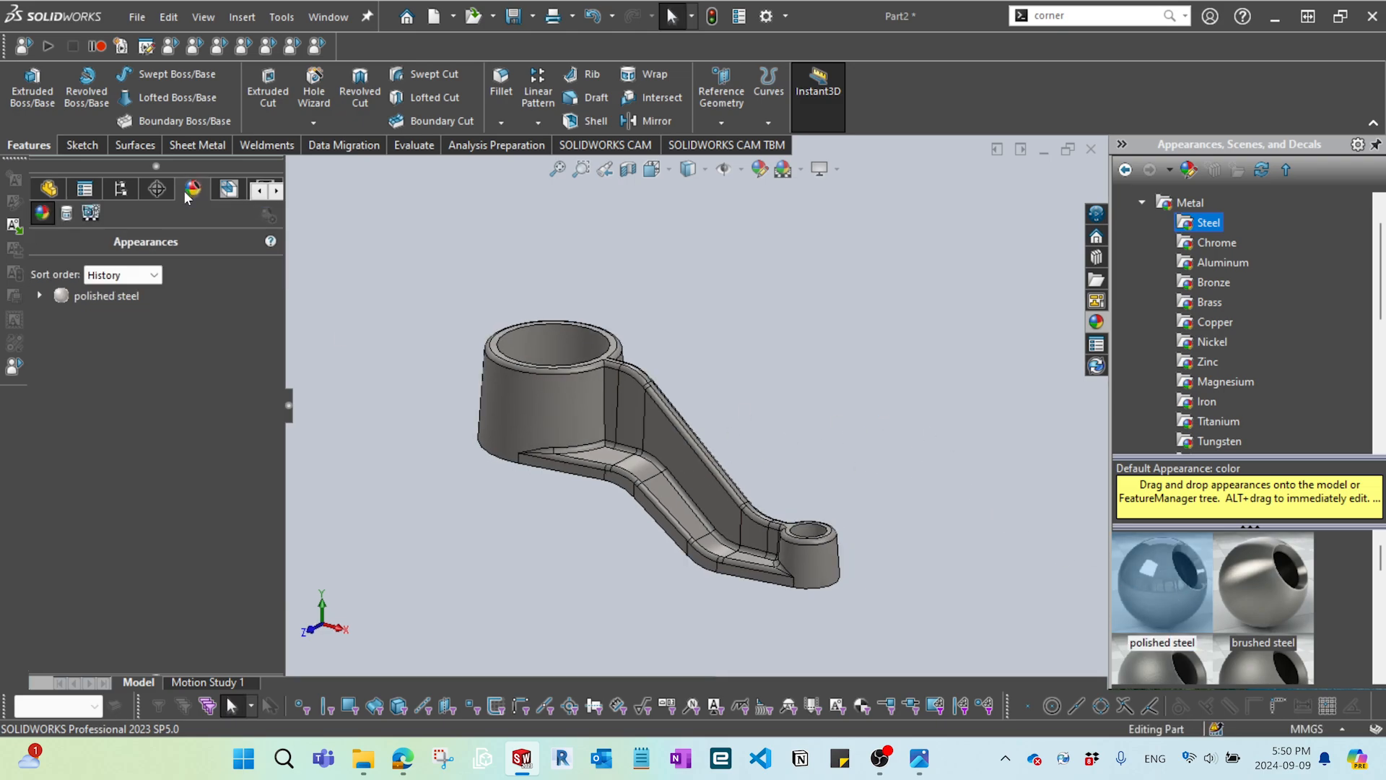
click(67, 293)
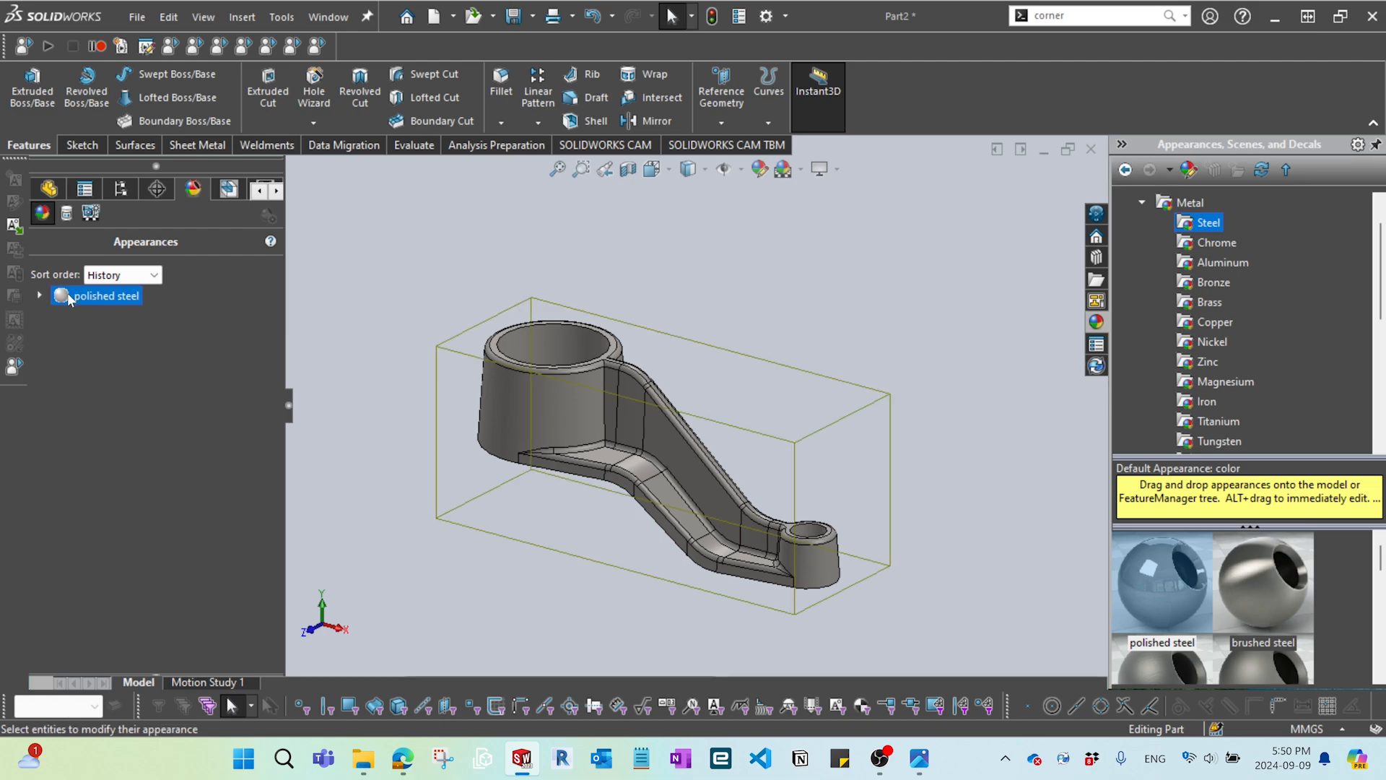
double_click(75, 298)
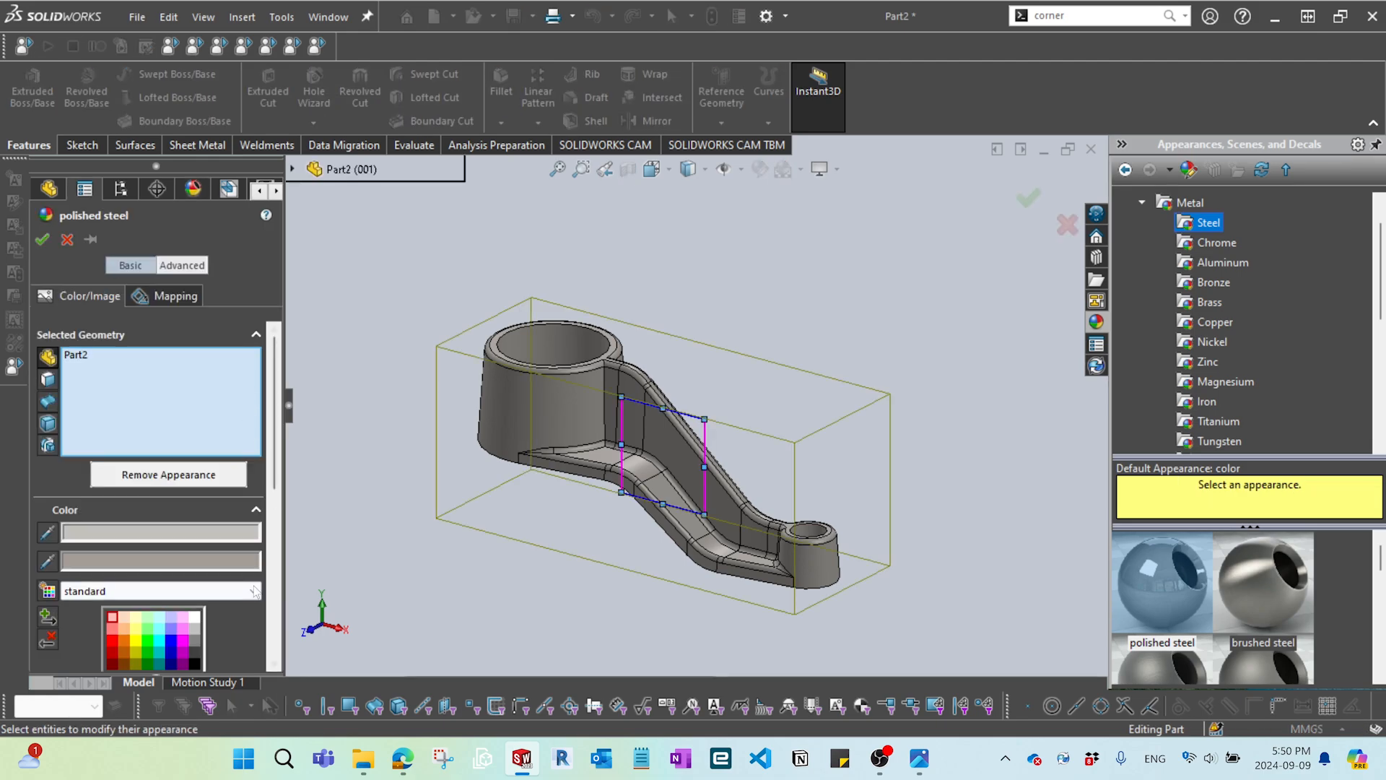
click(136, 629)
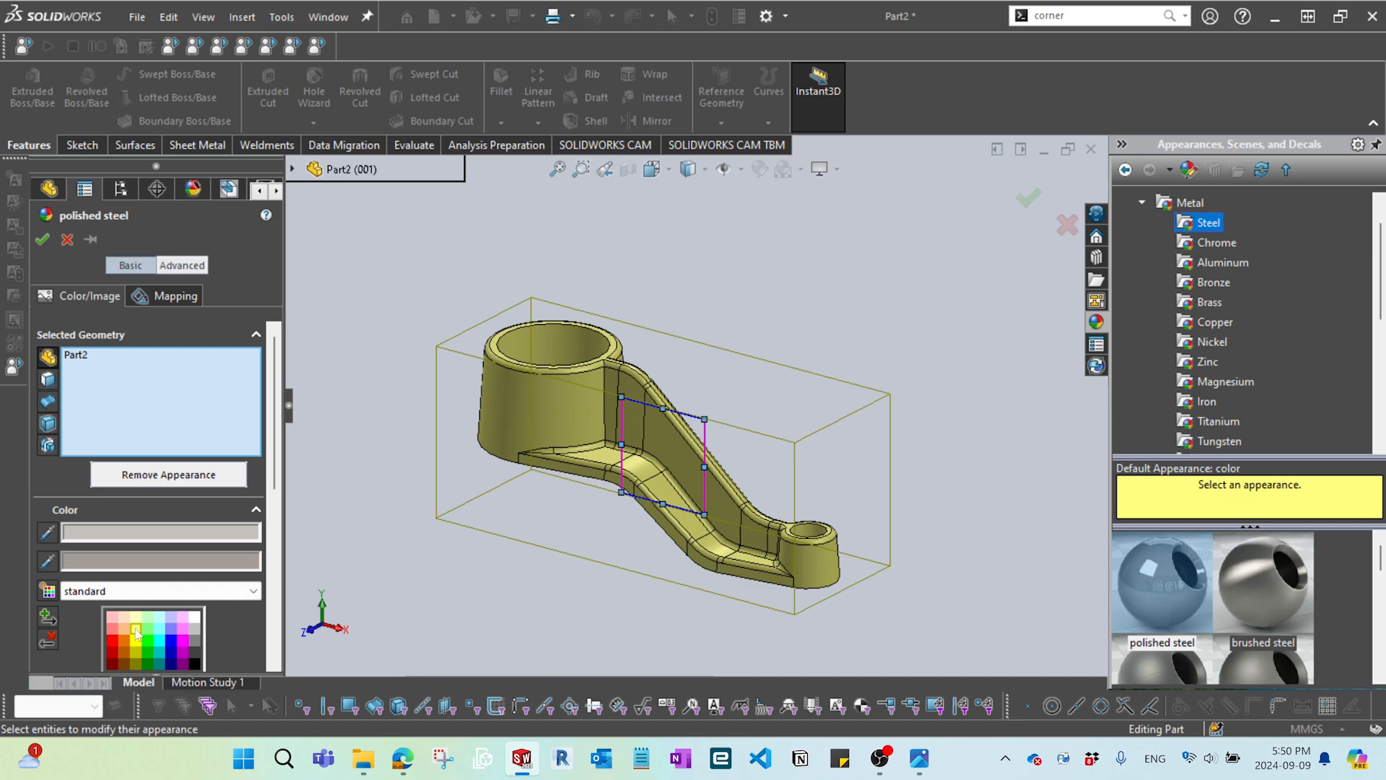
click(138, 640)
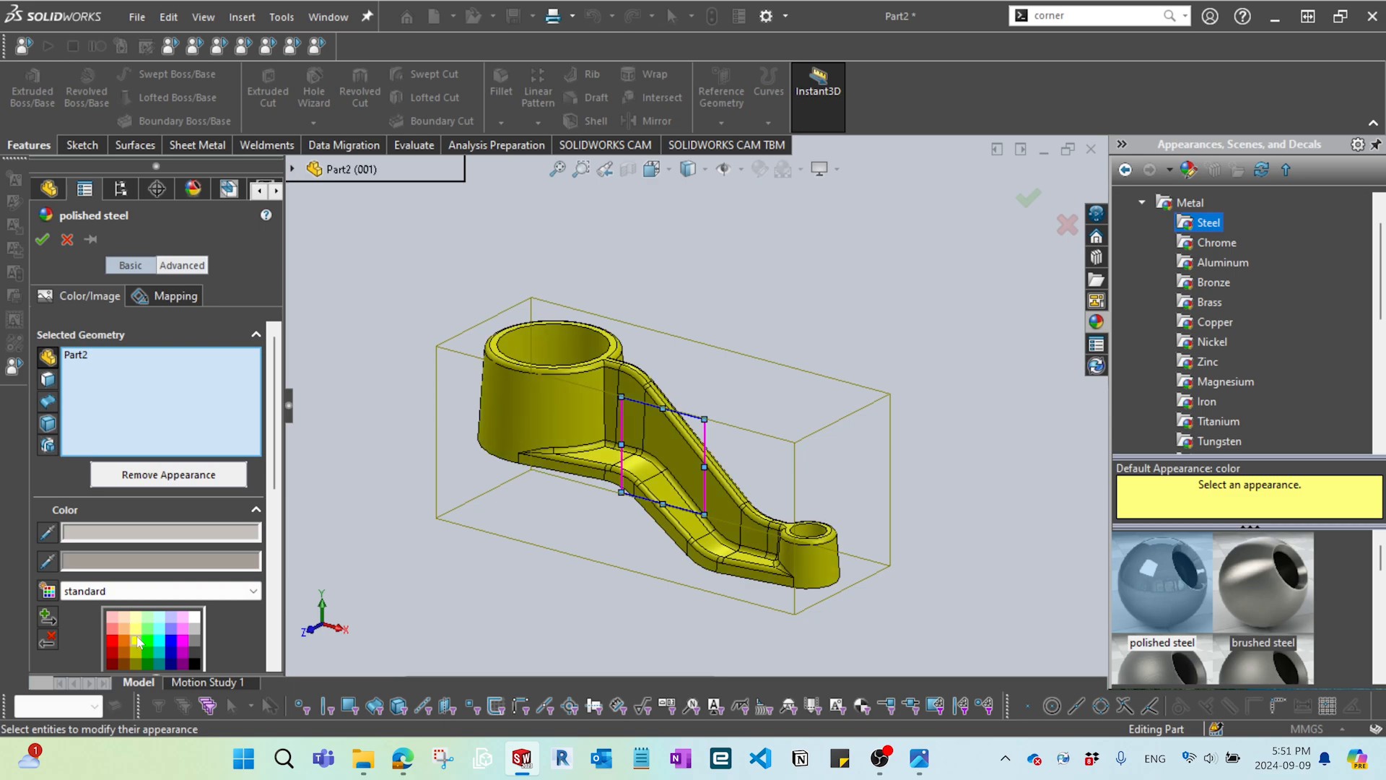
click(136, 634)
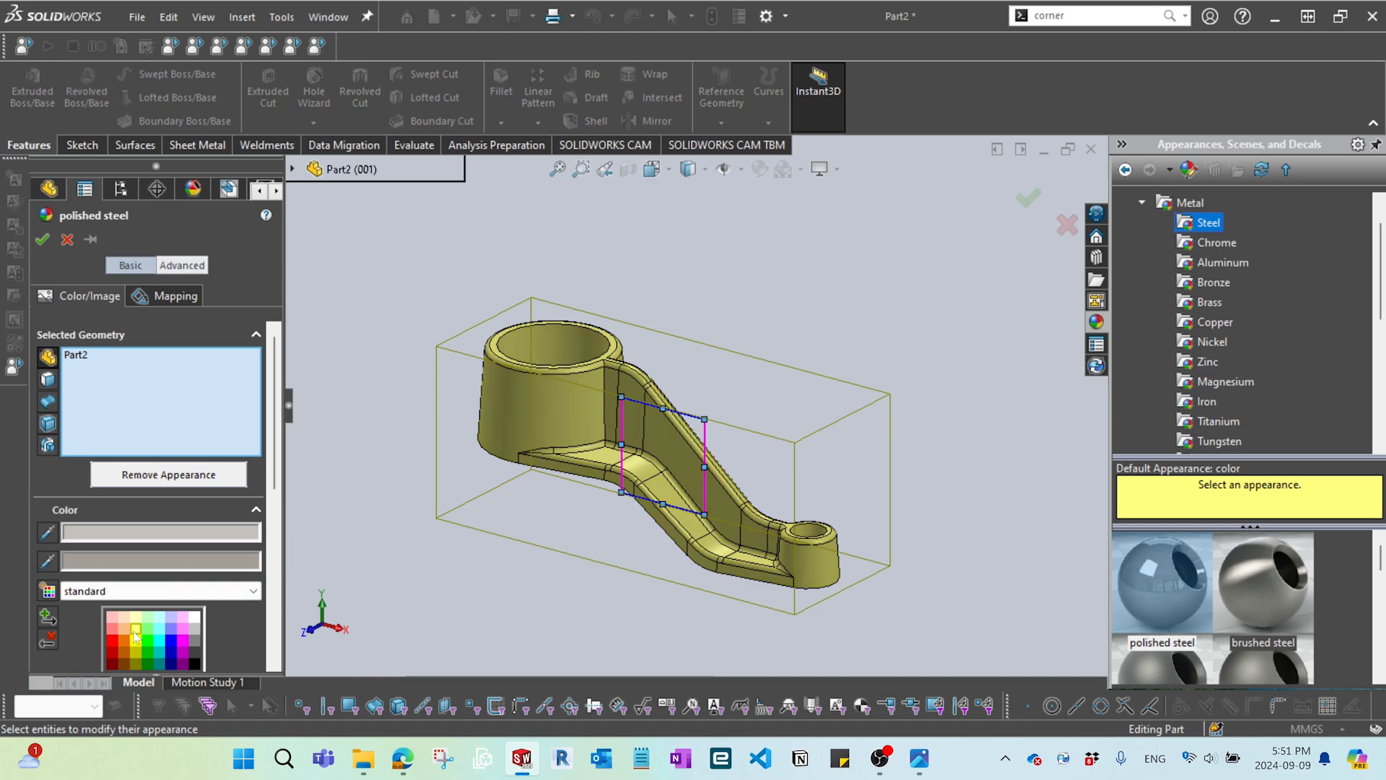
click(135, 640)
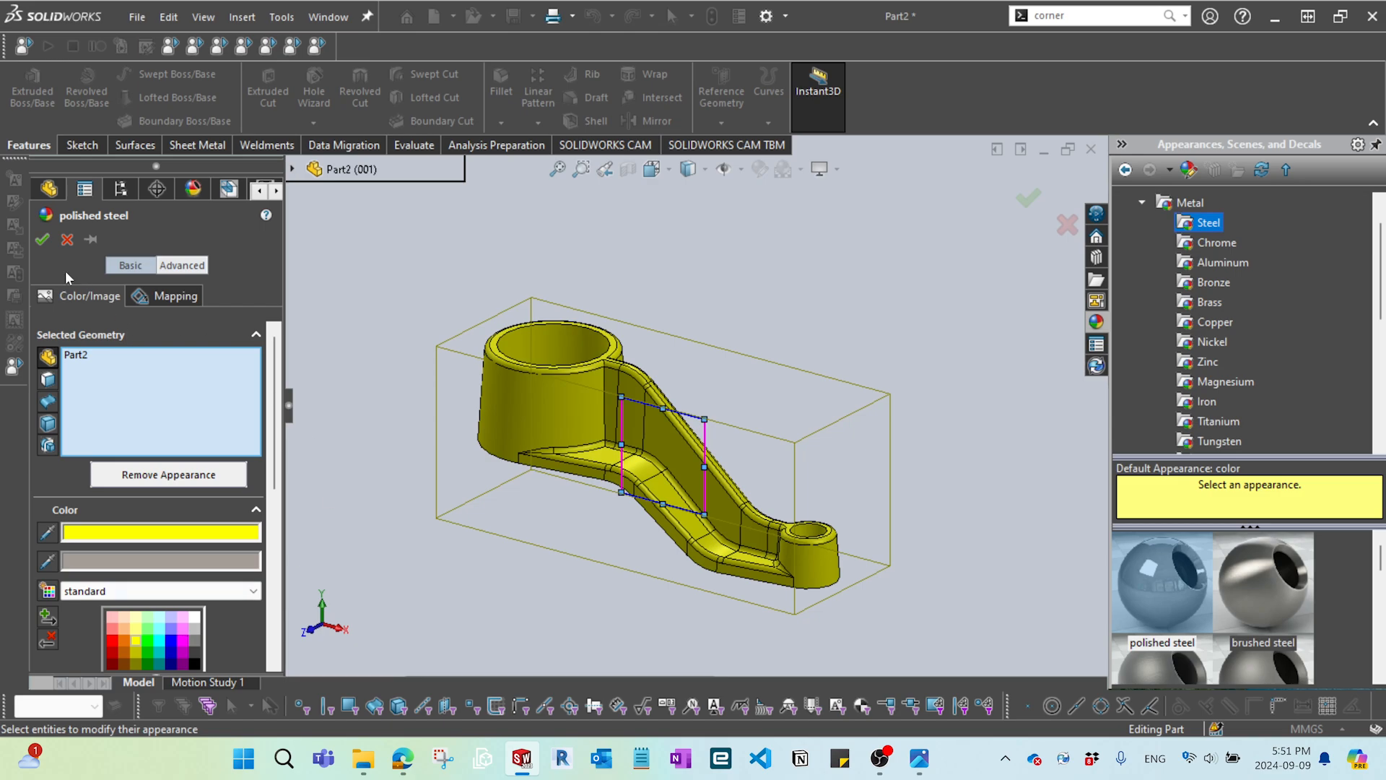
click(42, 239)
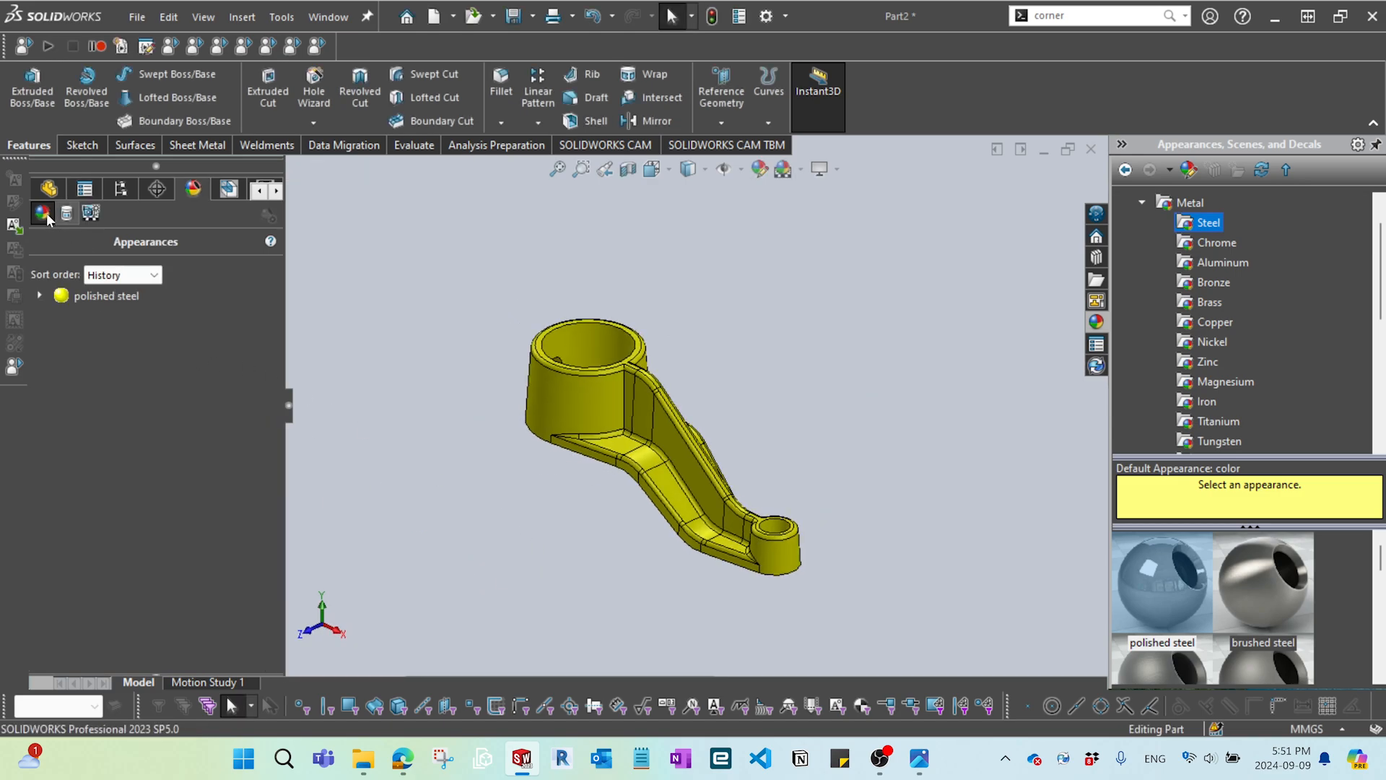
- Turn on Shadows In Shaded Mode for the model view and check the part's shading
click(826, 169)
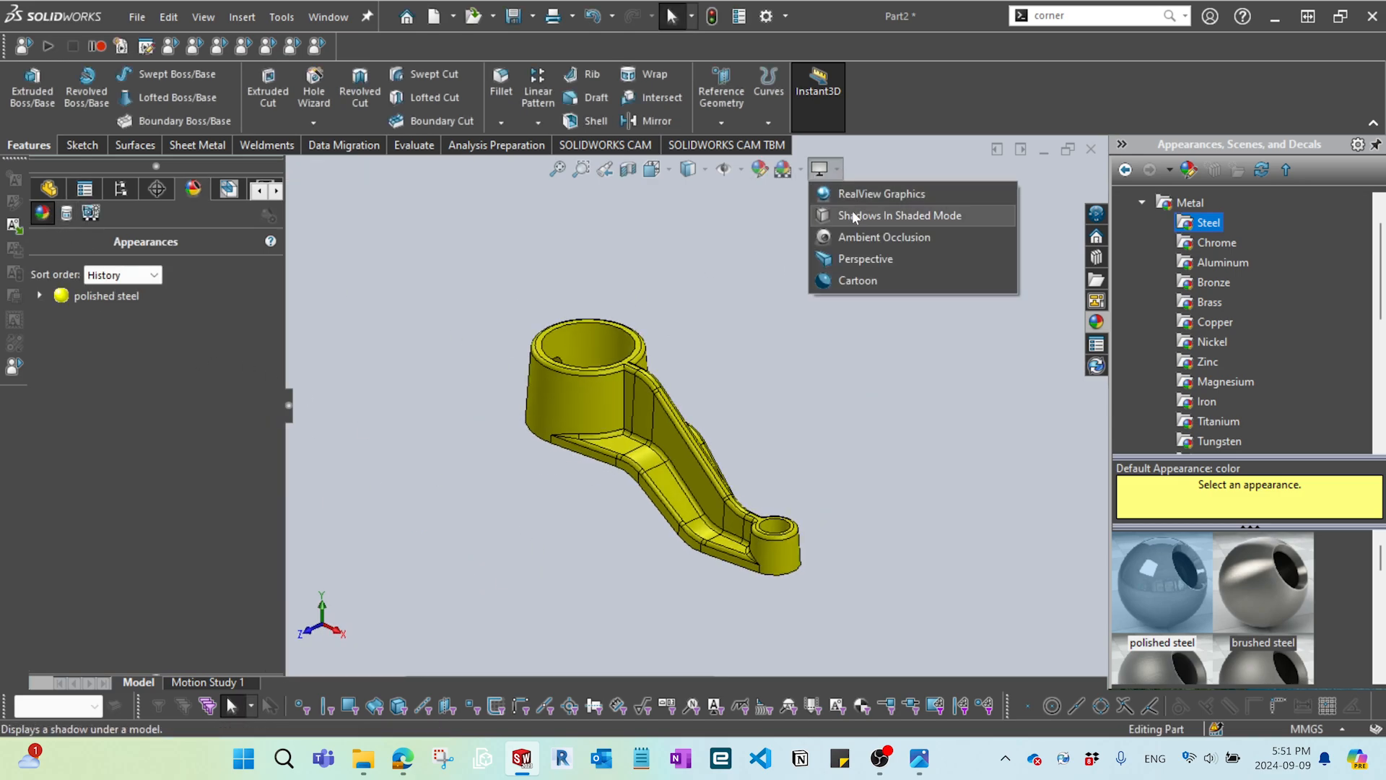
click(852, 215)
mouse_move(787, 404)
middle_down()
mouse_move(813, 370)
mouse_move(777, 407)
mouse_move(744, 409)
middle_up()
- Select the Fillet2 feature and look through the steel appearances for a suitable finish
click(47, 189)
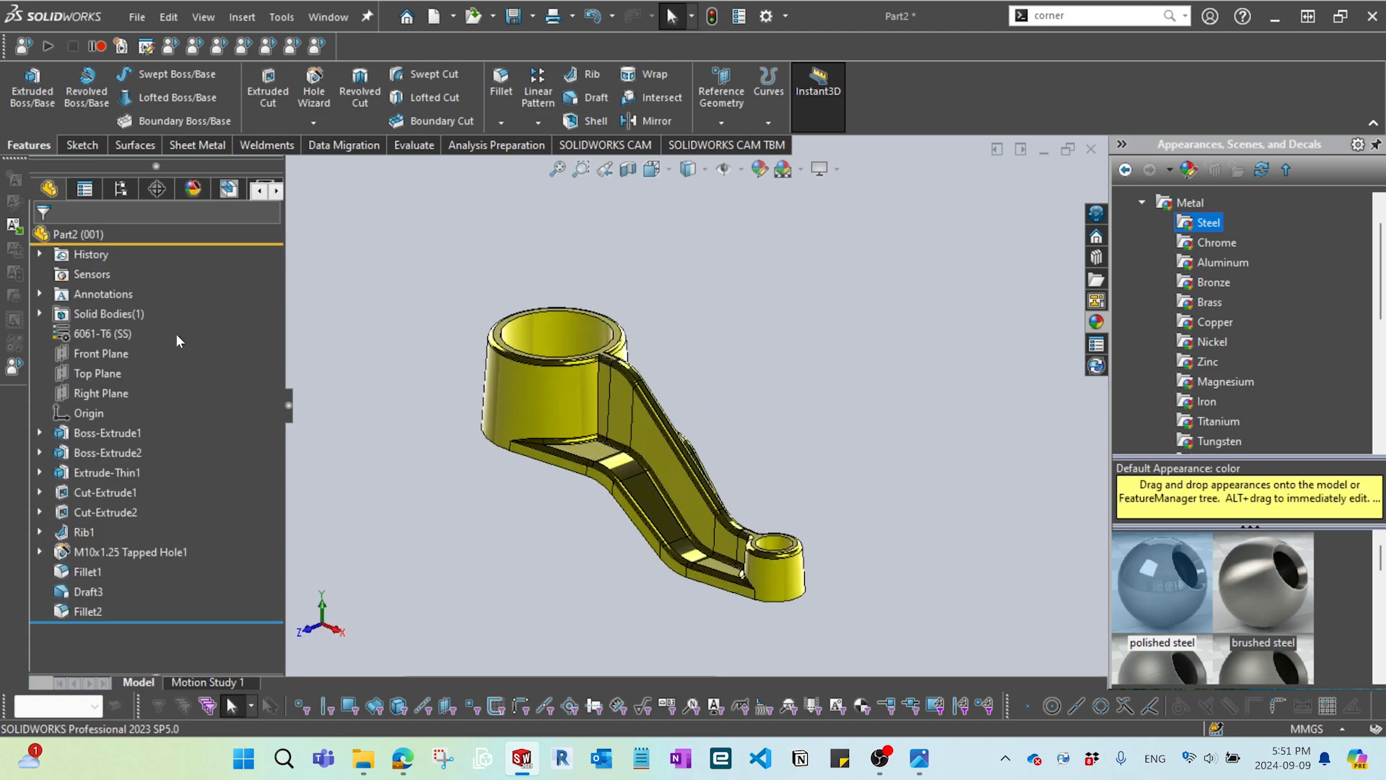
click(81, 611)
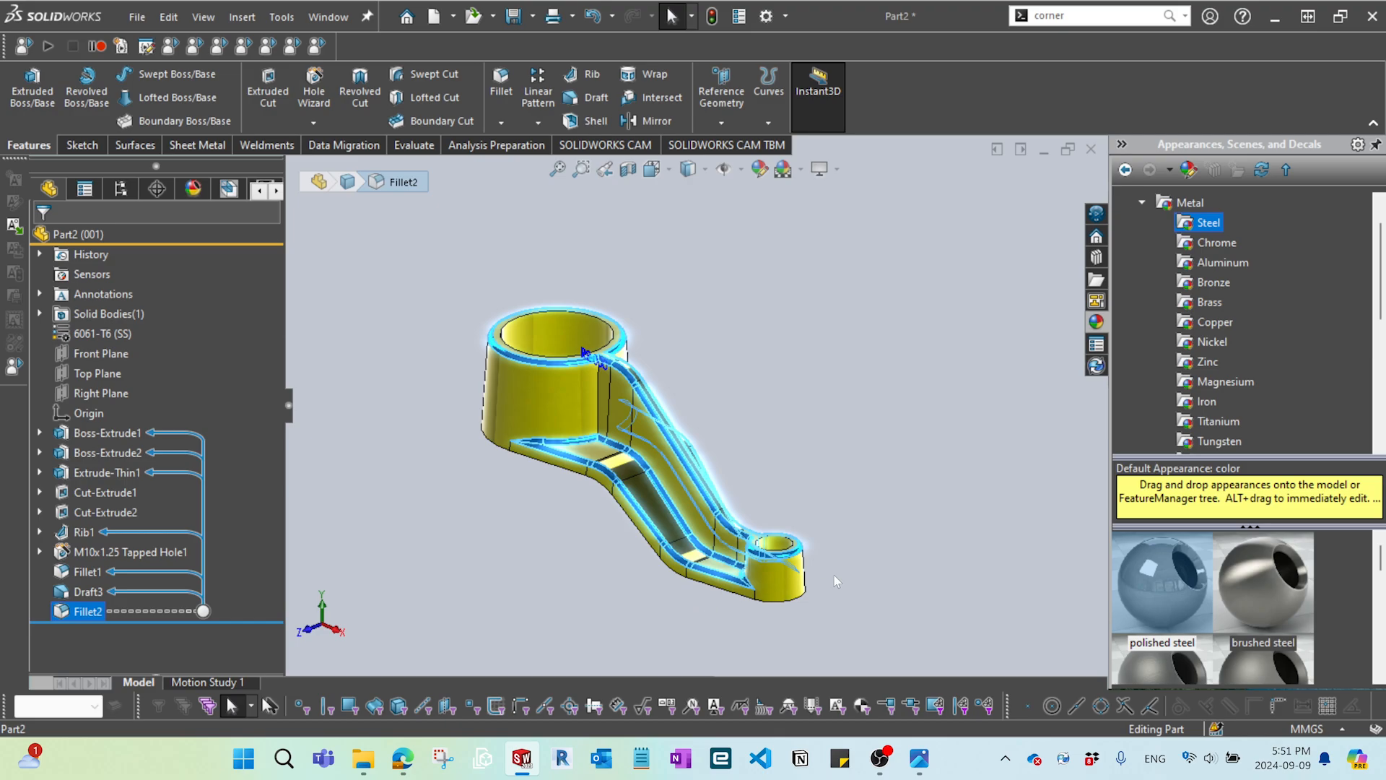
click(1142, 205)
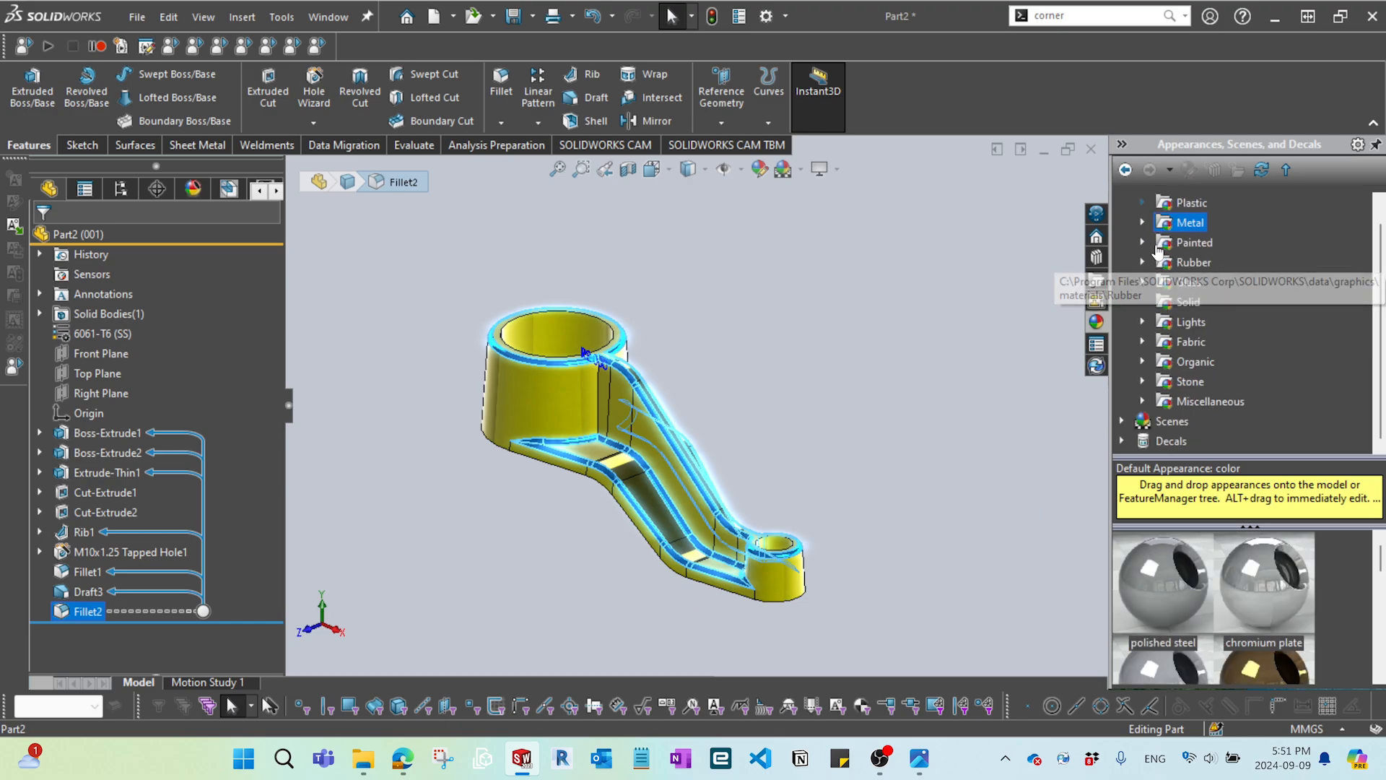
scroll(1156, 252, up, 1)
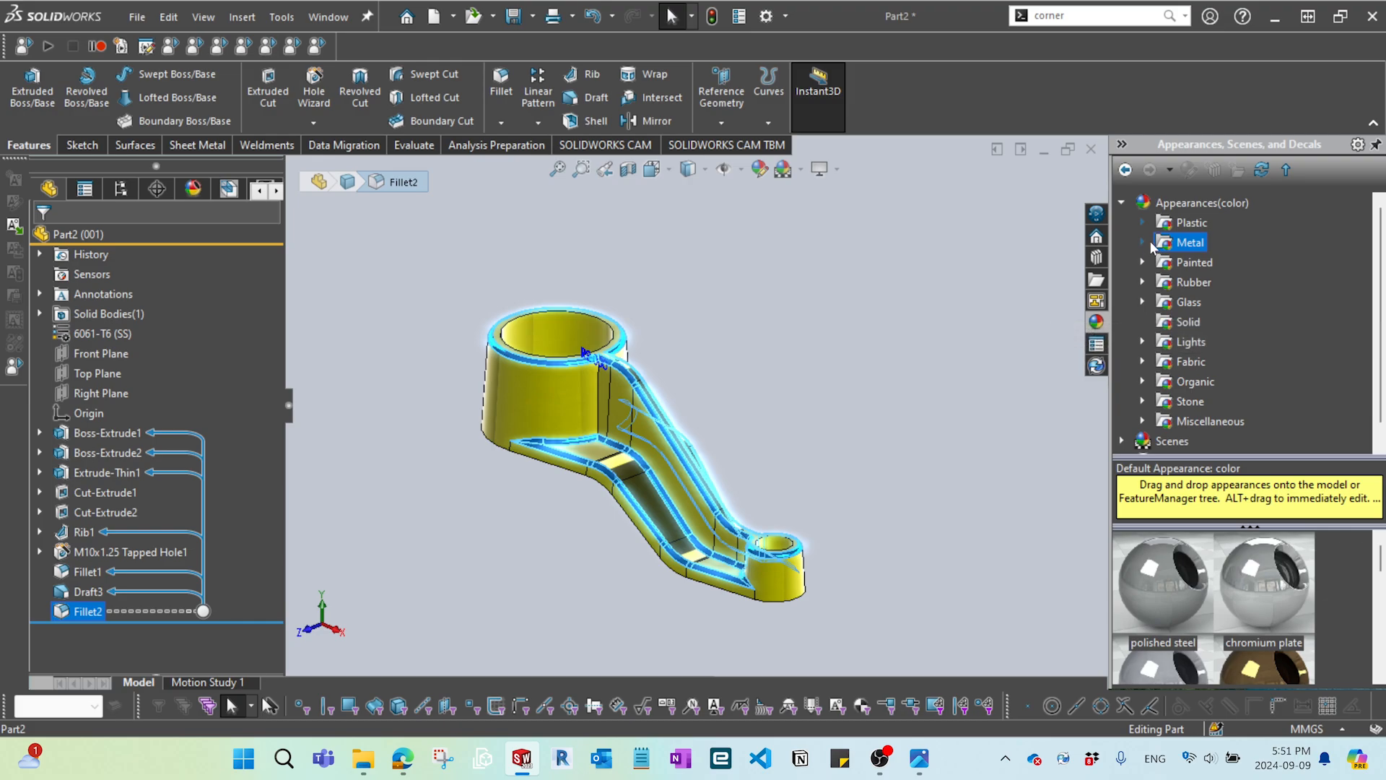
double_click(1154, 246)
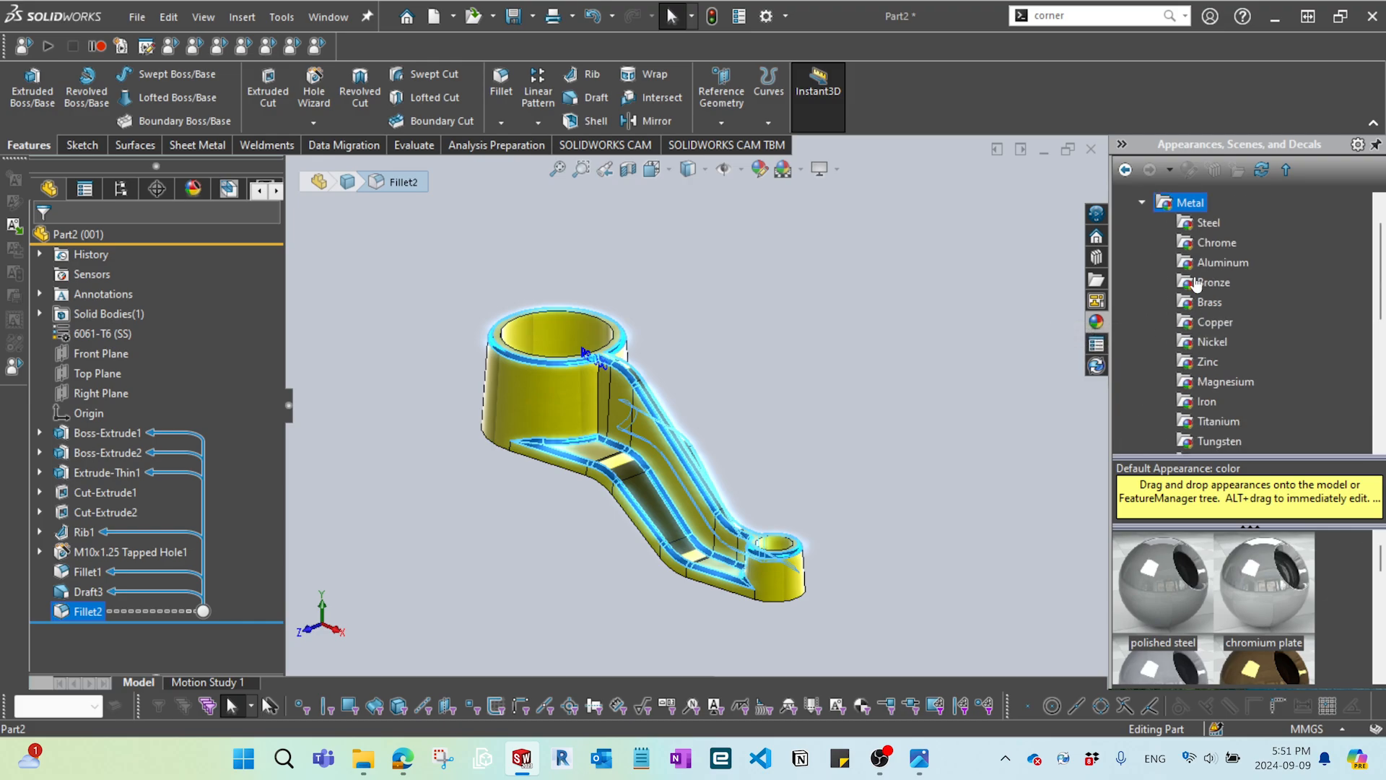
click(1205, 224)
scroll(1276, 636, down, 1)
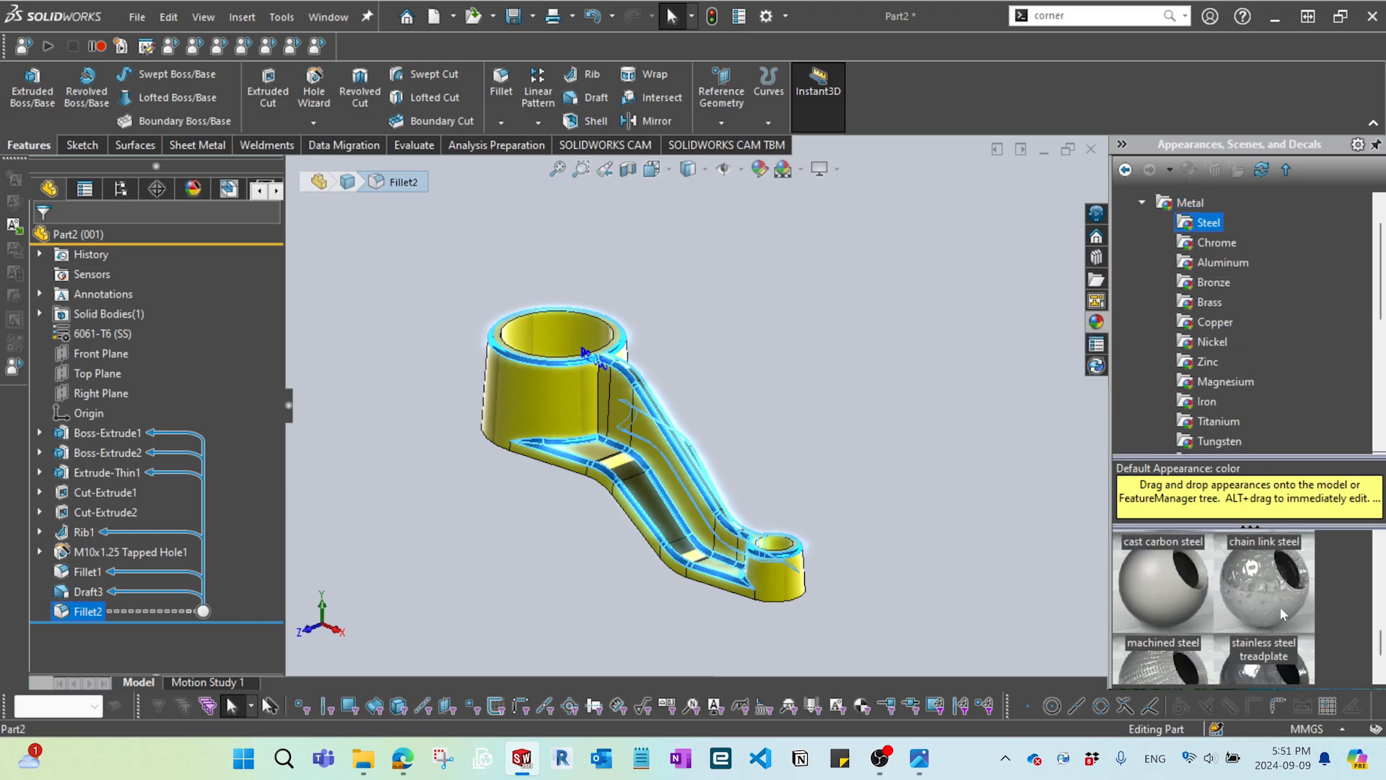
scroll(1170, 278, up, 2)
click(1146, 247)
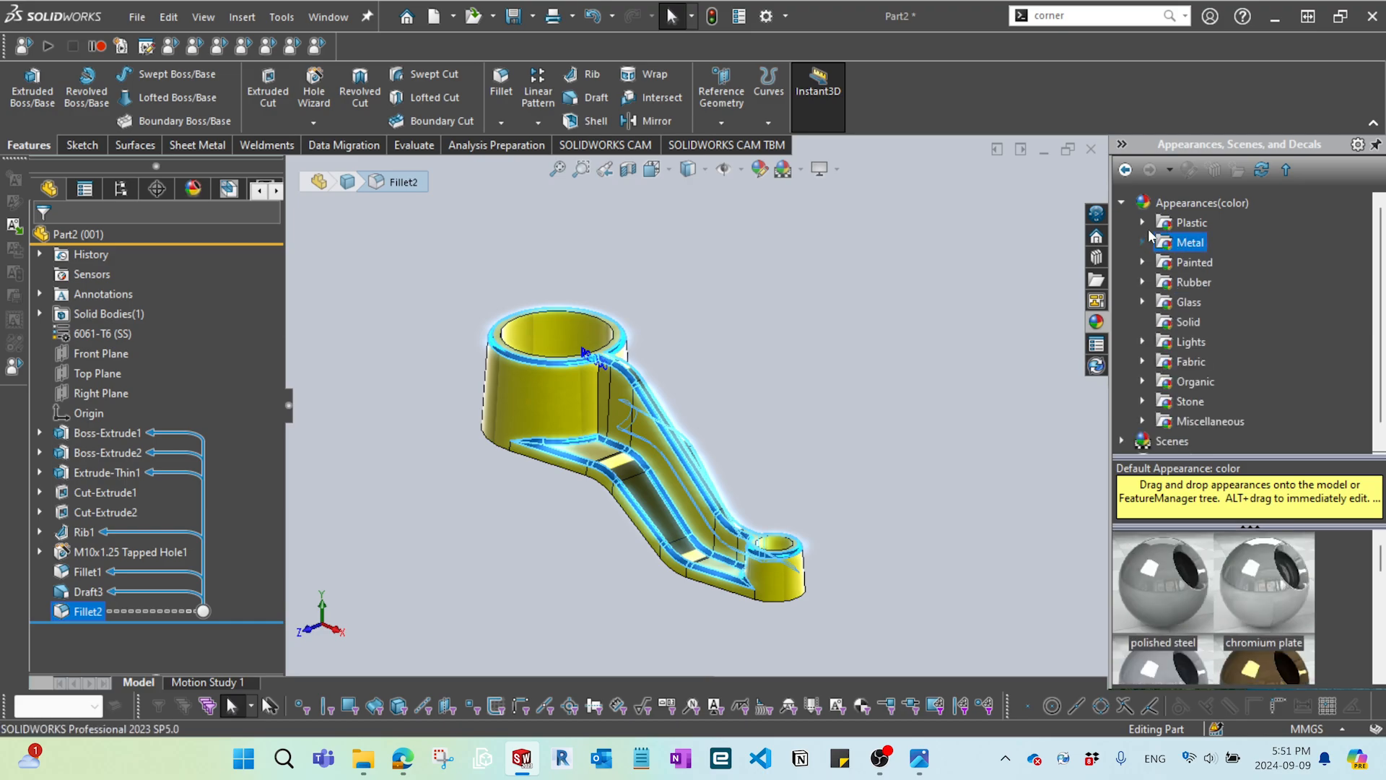
- Apply the candy apple red car paint appearance to the Fillet2 feature
click(1144, 263)
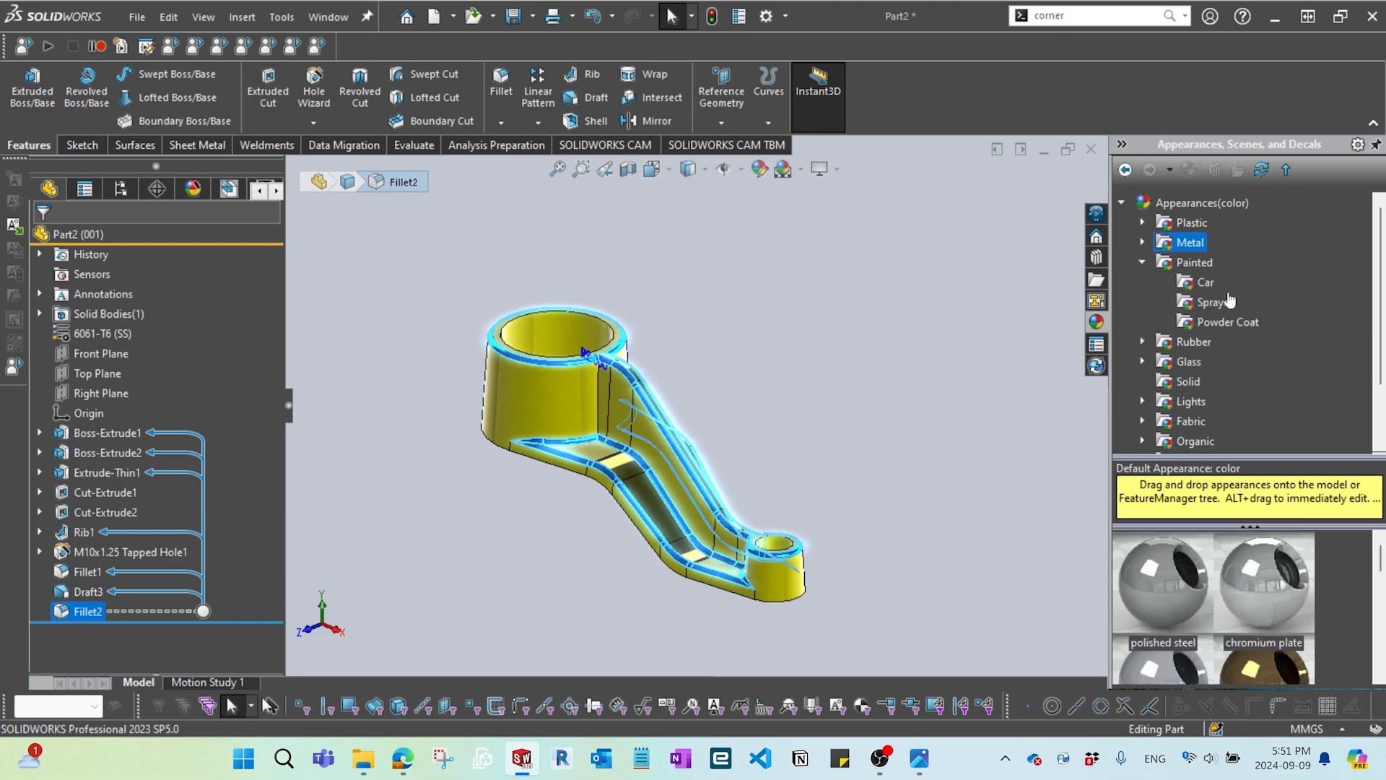
click(1205, 283)
scroll(1273, 598, down, 1)
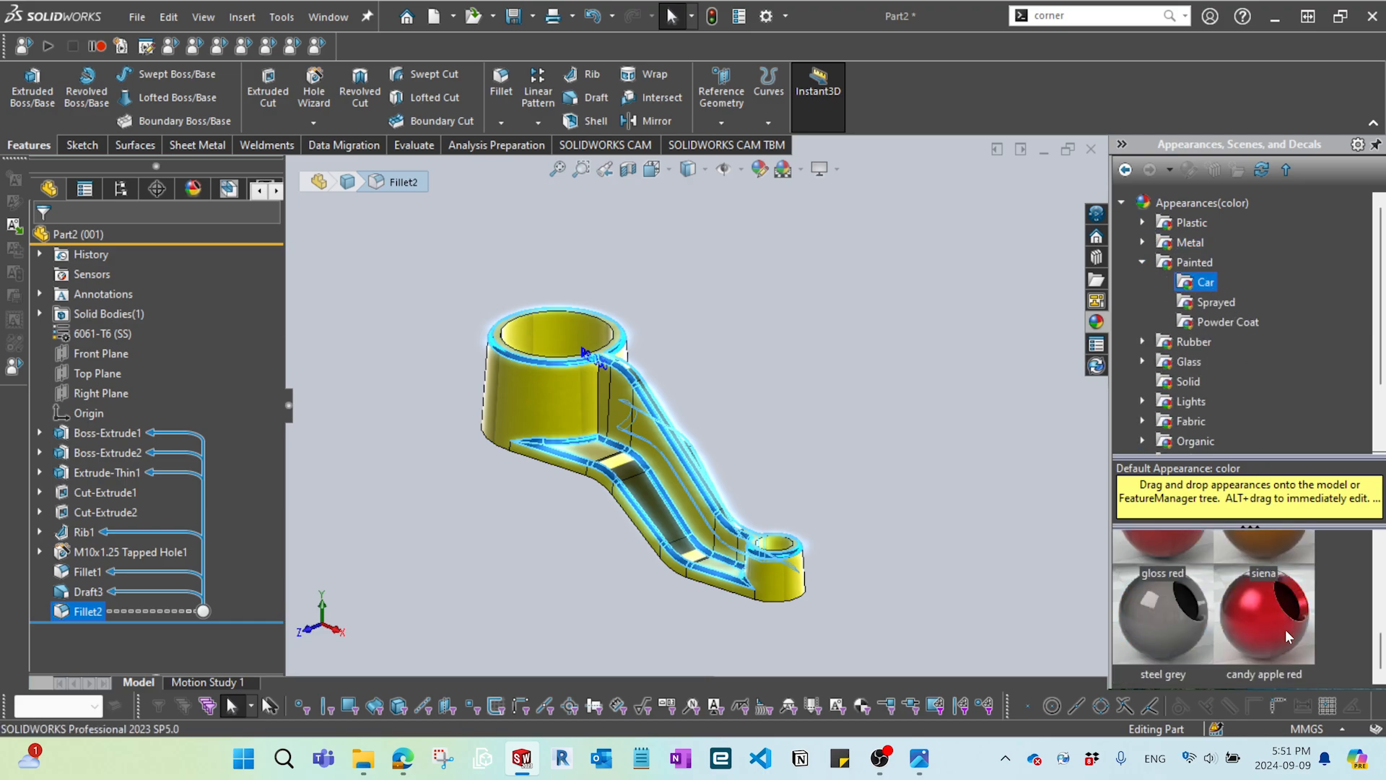
scroll(1274, 666, up, 1)
scroll(1146, 662, down, 1)
drag(1280, 617, 85, 615)
- Examine the red fillets against the yellow part from several sides and zoom levels
scroll(673, 372, down, 4)
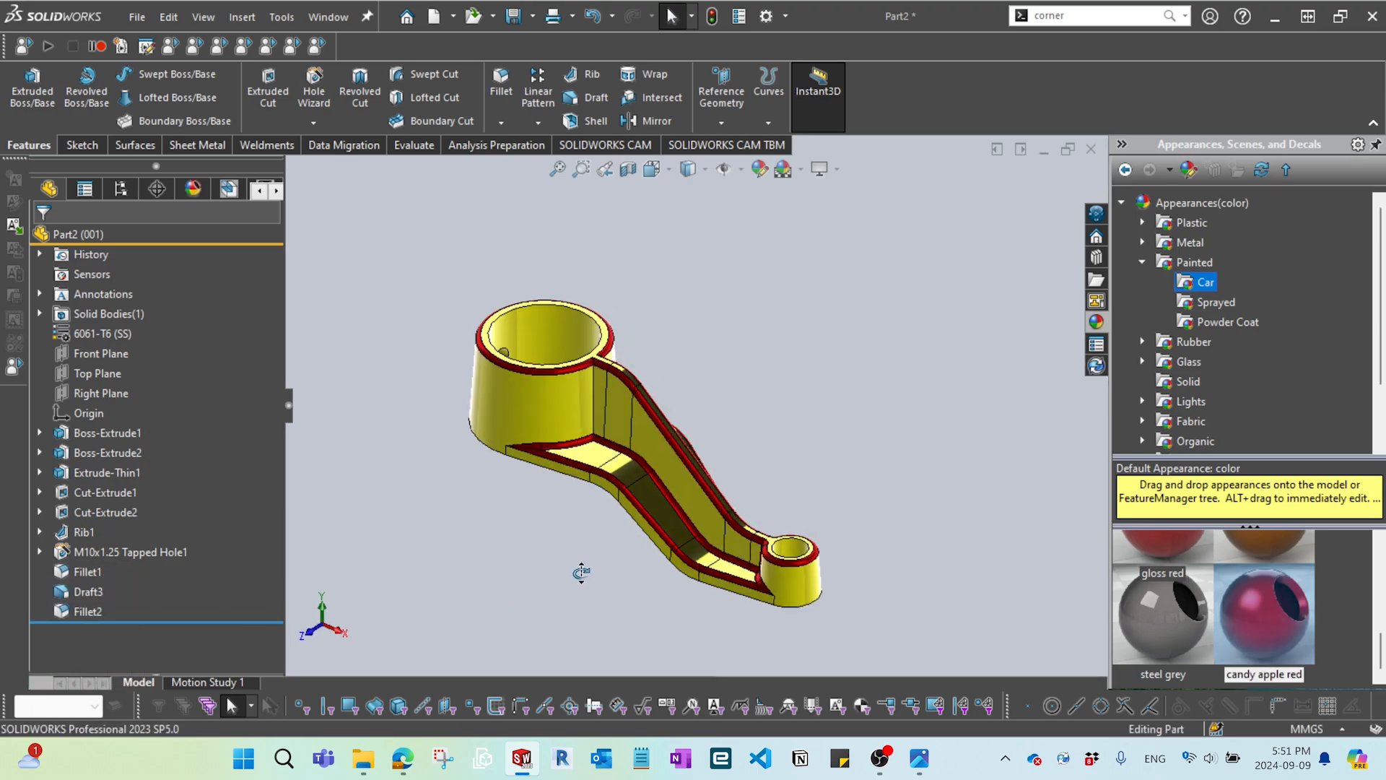
middle_drag(673, 371, 681, 384)
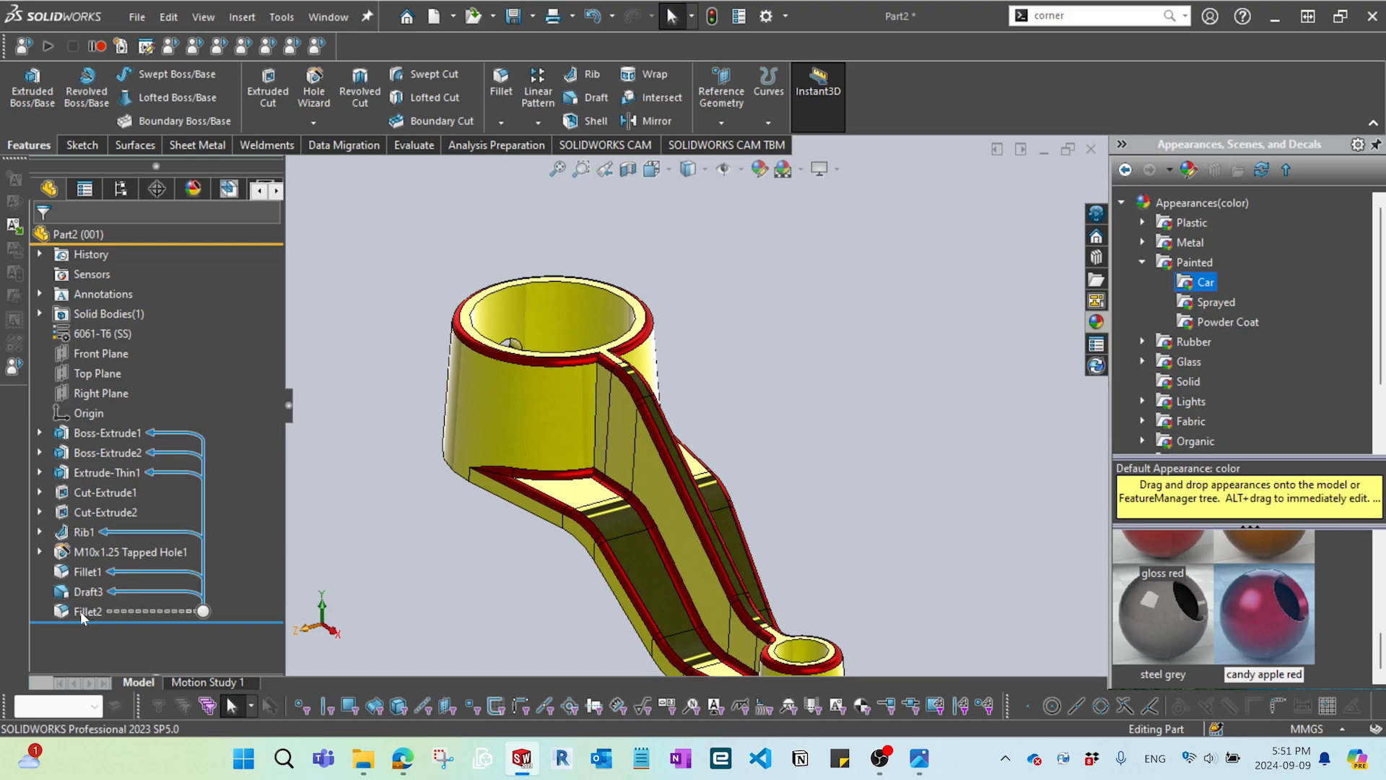
scroll(466, 601, up, 3)
middle_drag(485, 587, 515, 579)
scroll(751, 564, down, 2)
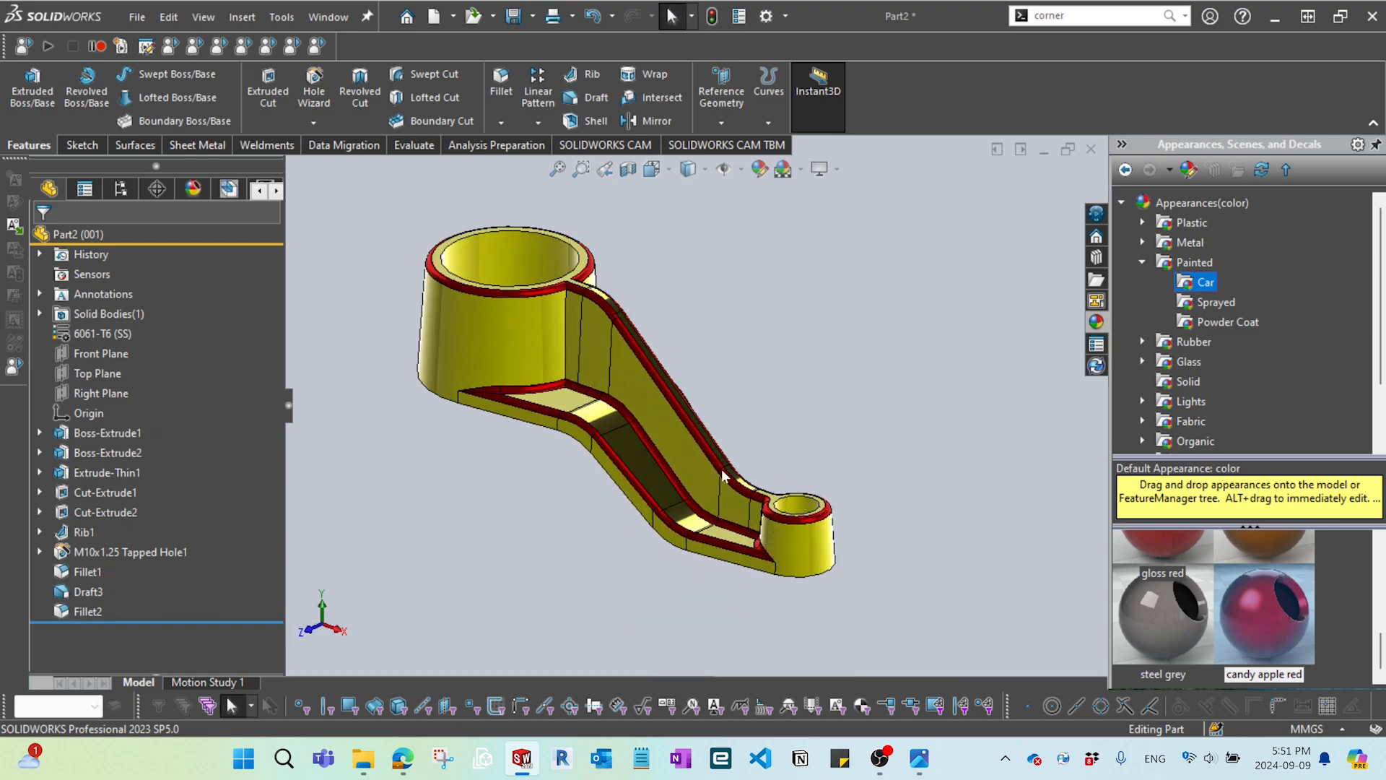
middle_drag(798, 471, 1067, 485)
middle_drag(811, 560, 888, 551)
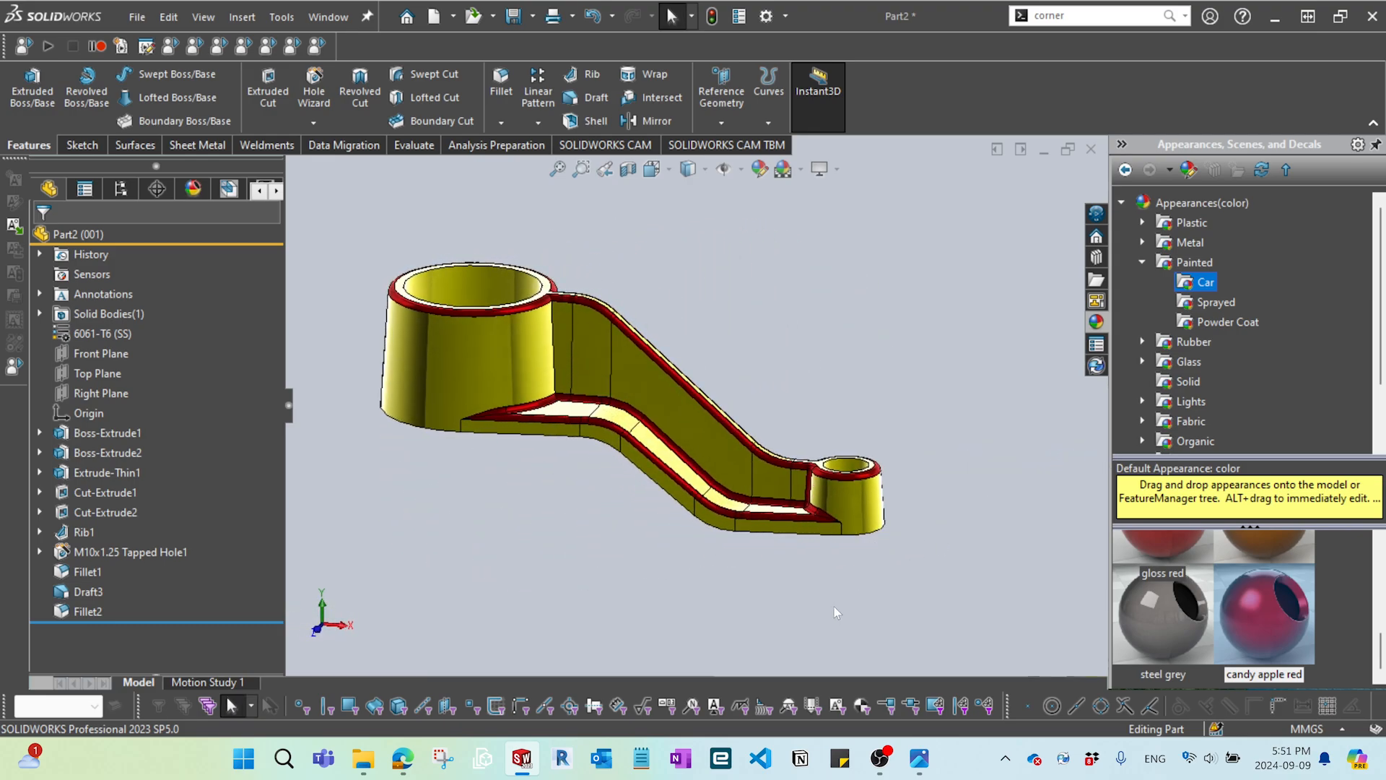
scroll(731, 598, up, 1)
middle_drag(731, 597, 715, 585)
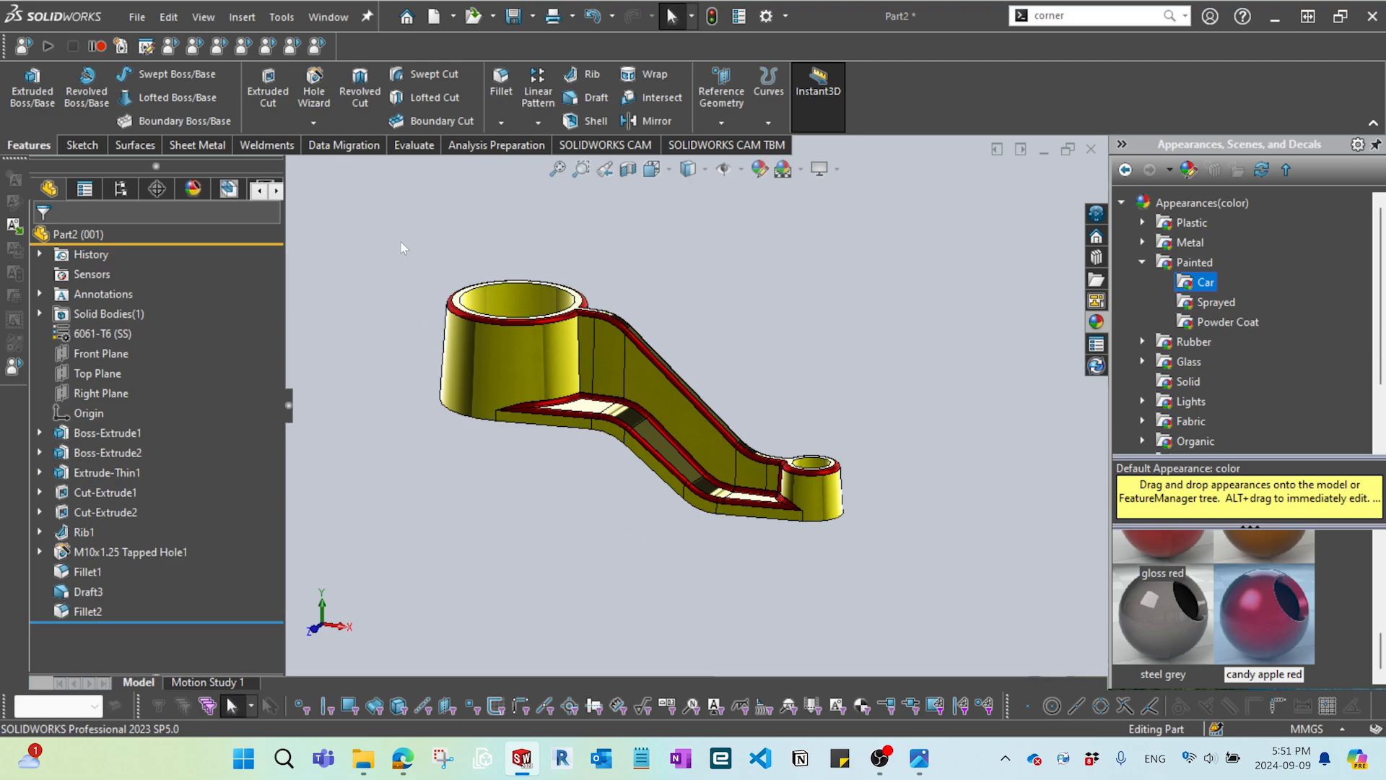
- Evaluate the part's mass properties, check its mass in grams, and close the report
click(410, 145)
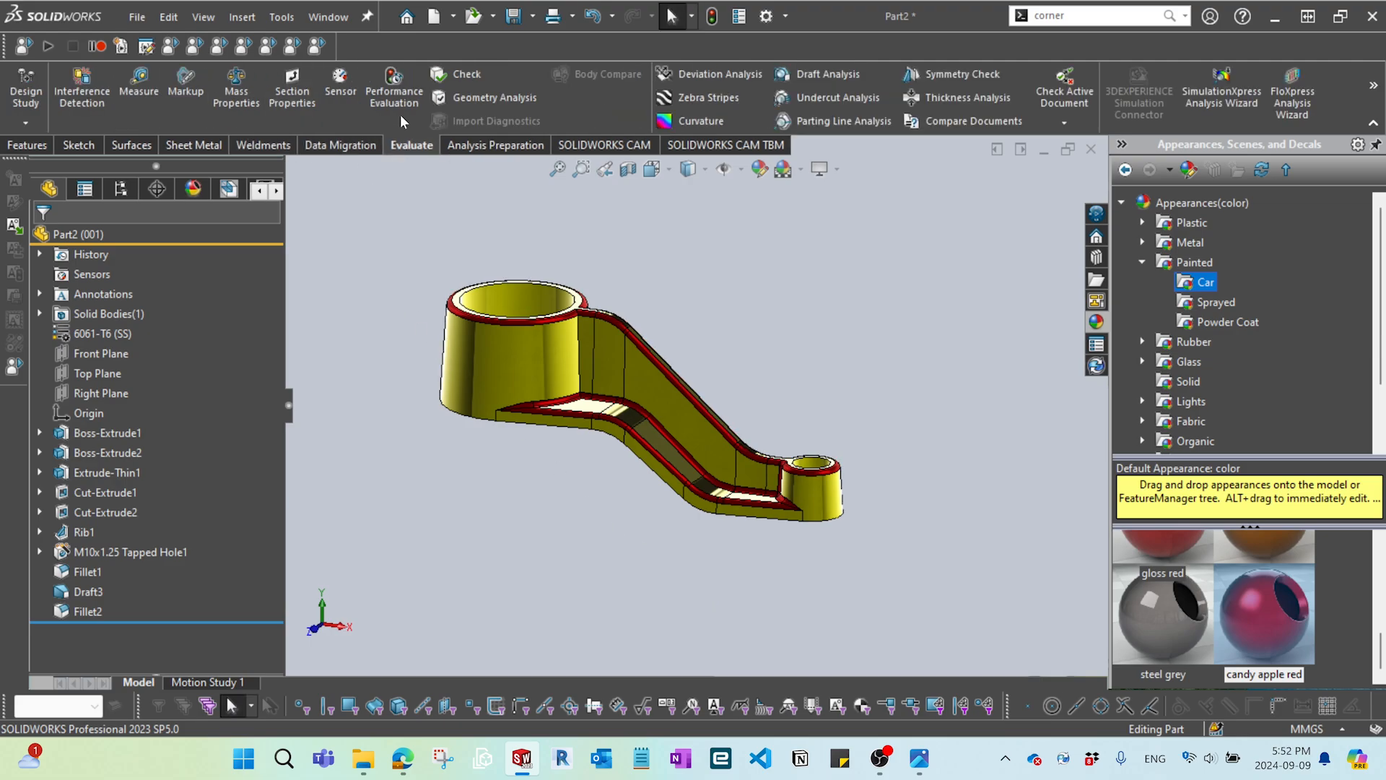
click(248, 108)
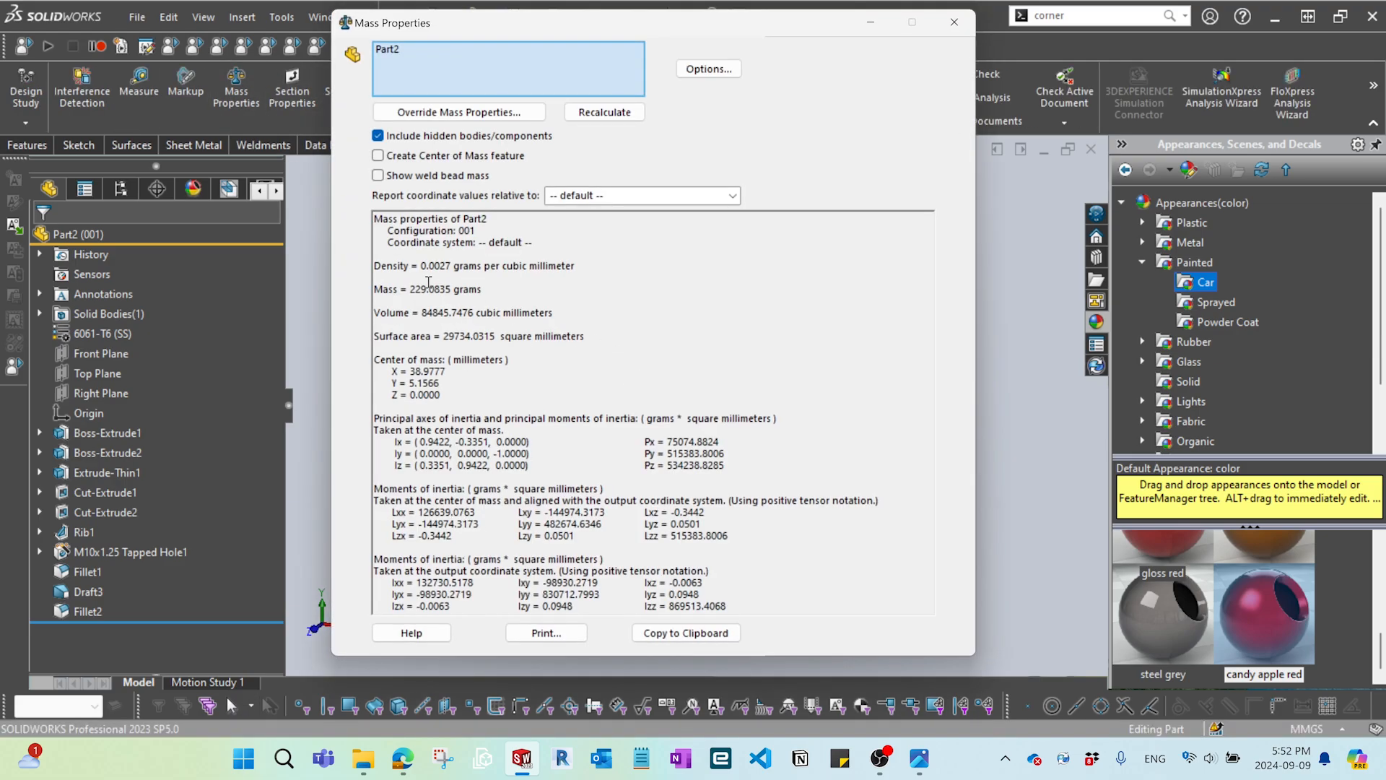
drag(417, 289, 449, 289)
click(470, 309)
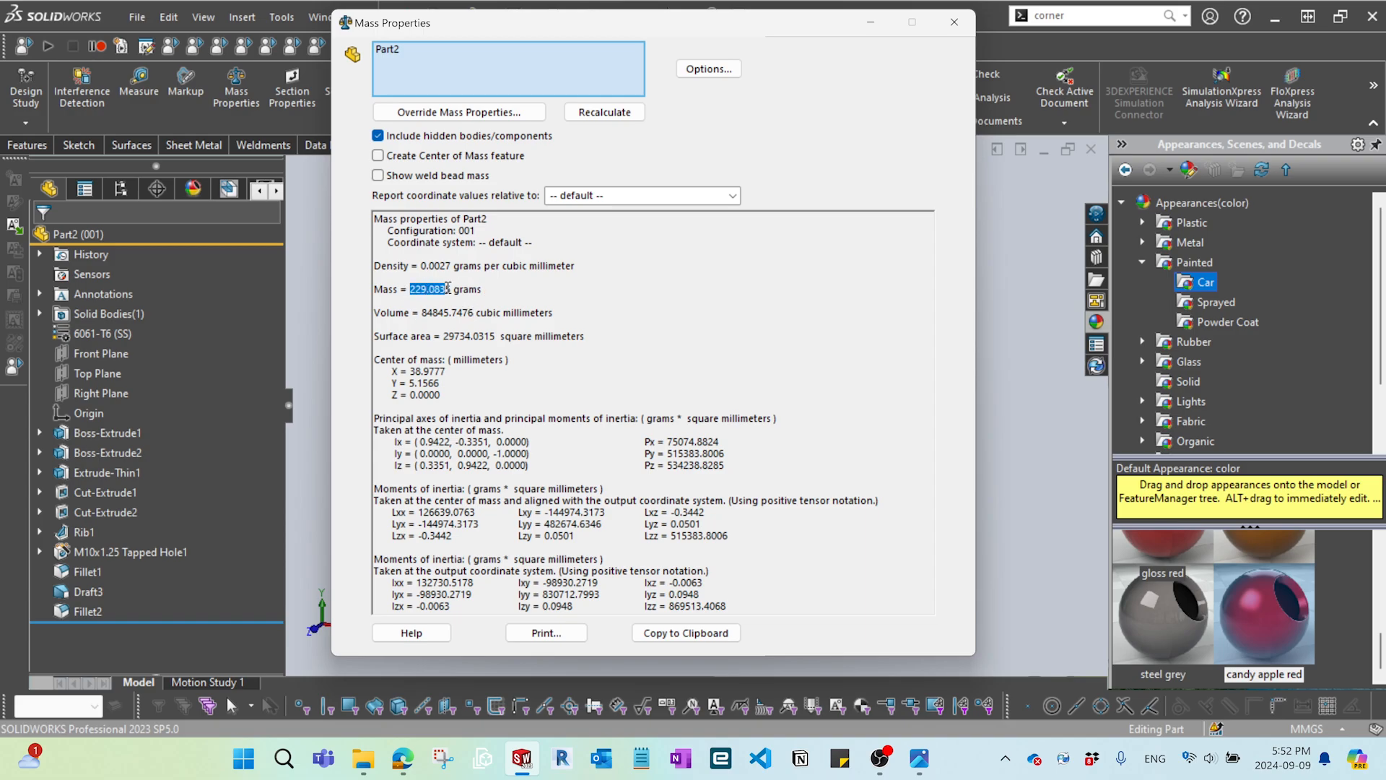
click(954, 21)
middle_drag(843, 342, 809, 372)
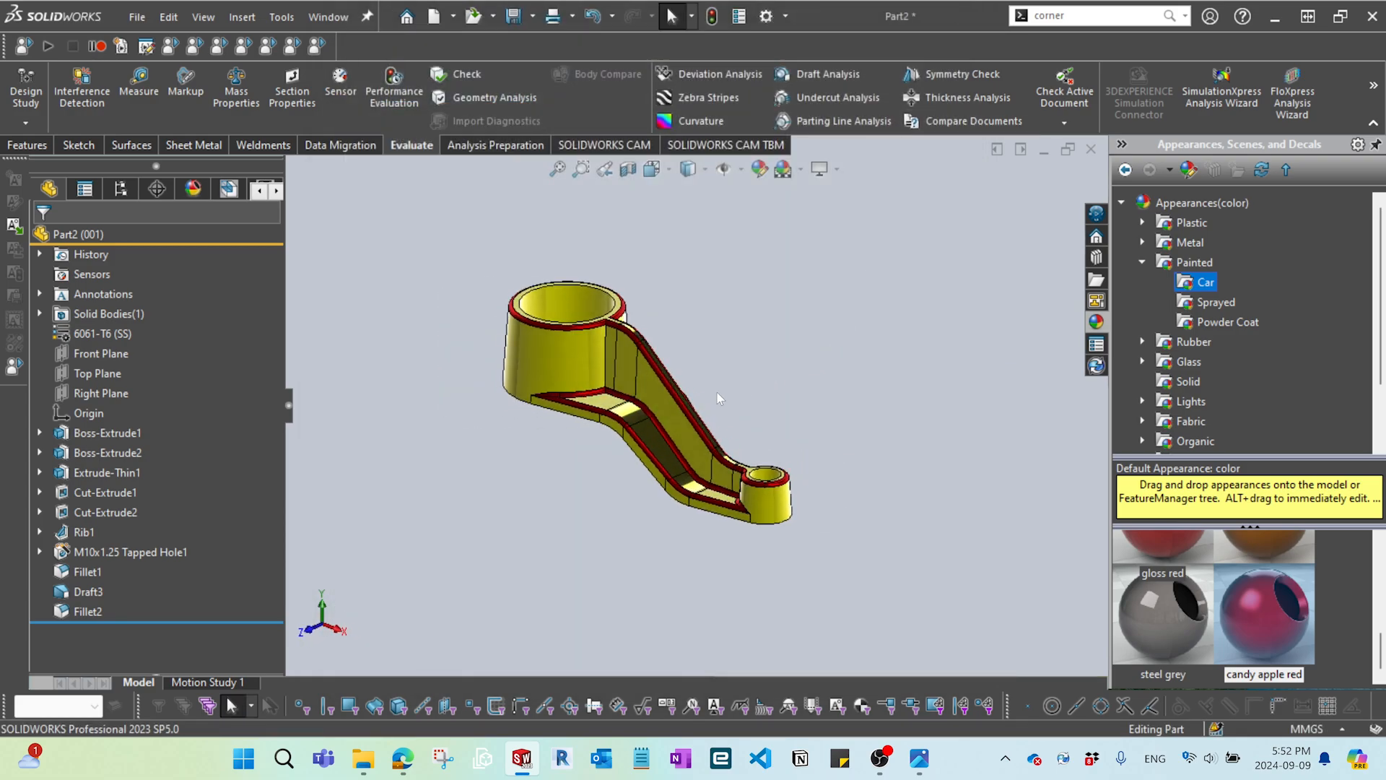
scroll(651, 402, down, 3)
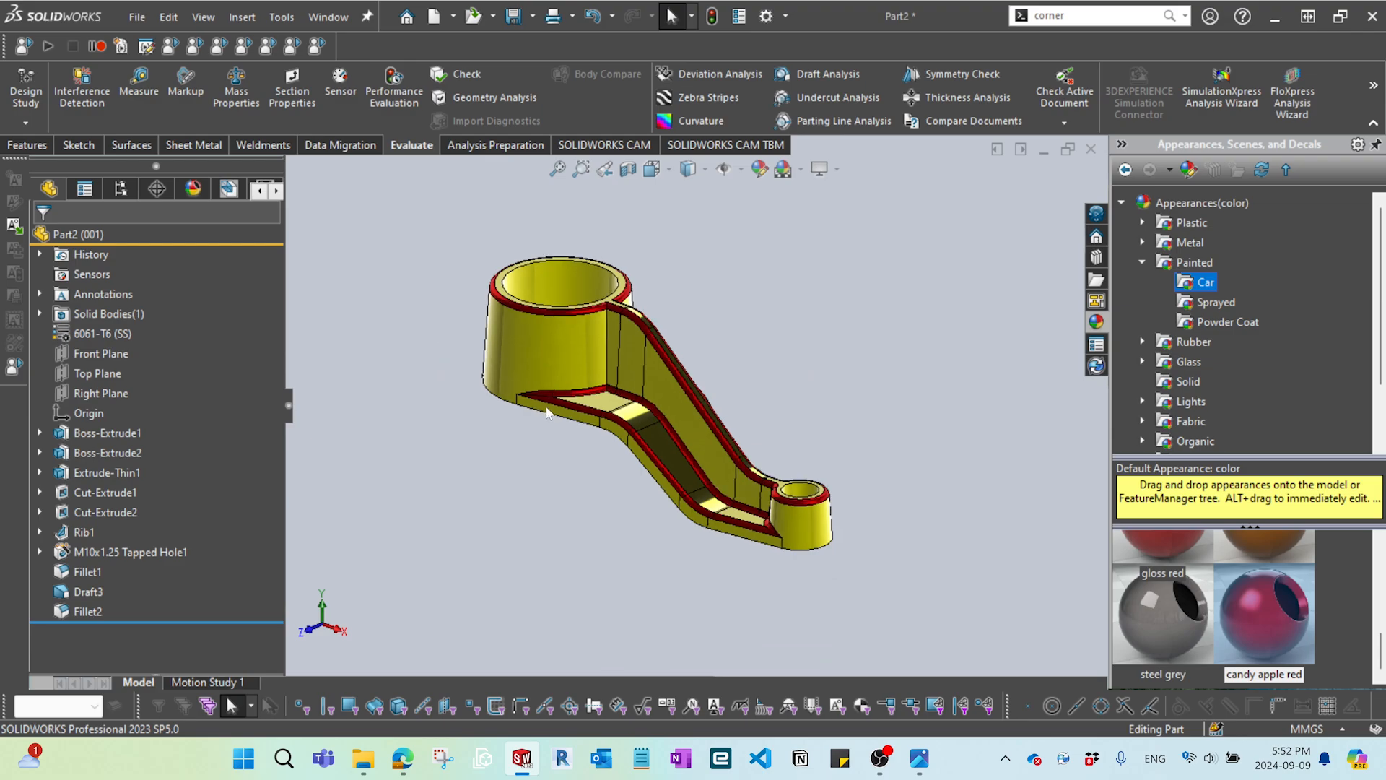
ctrl+middle_drag(555, 410, 572, 413)
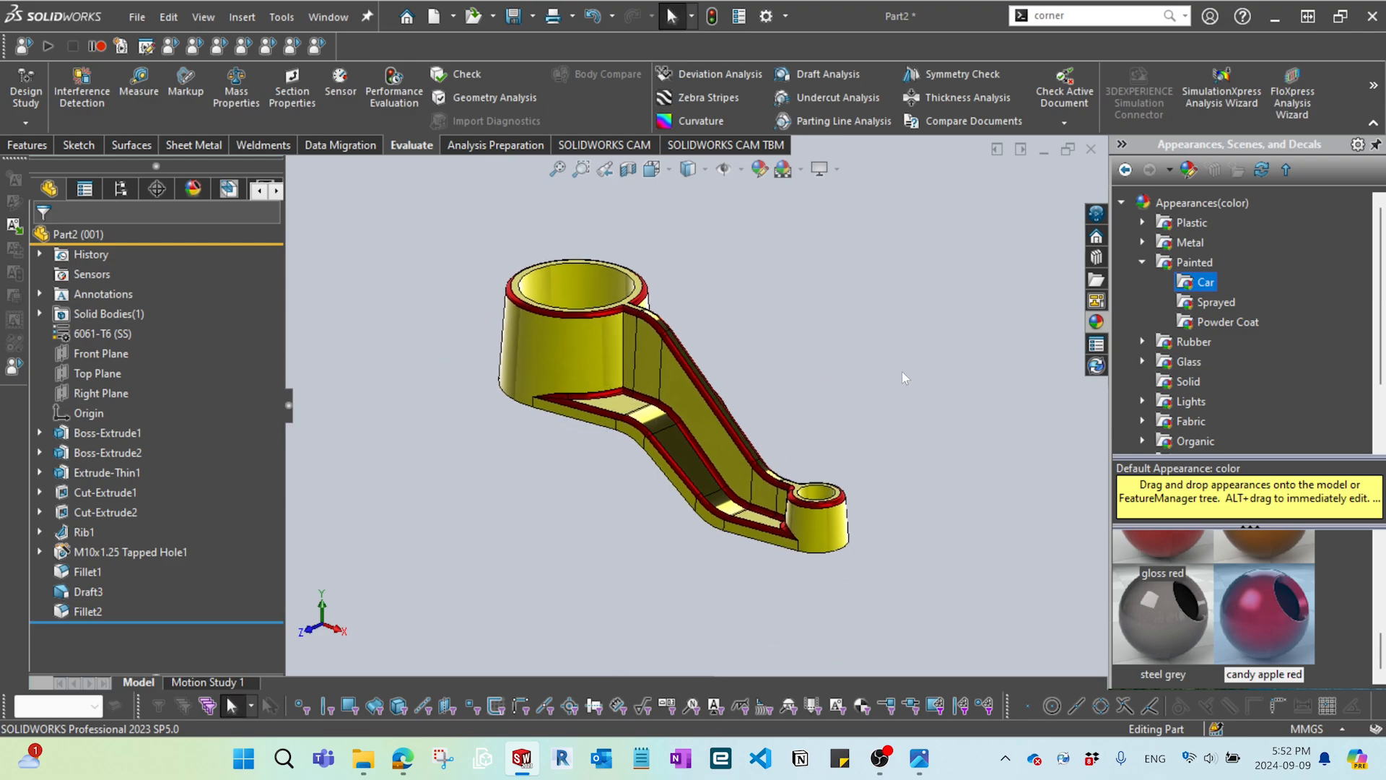